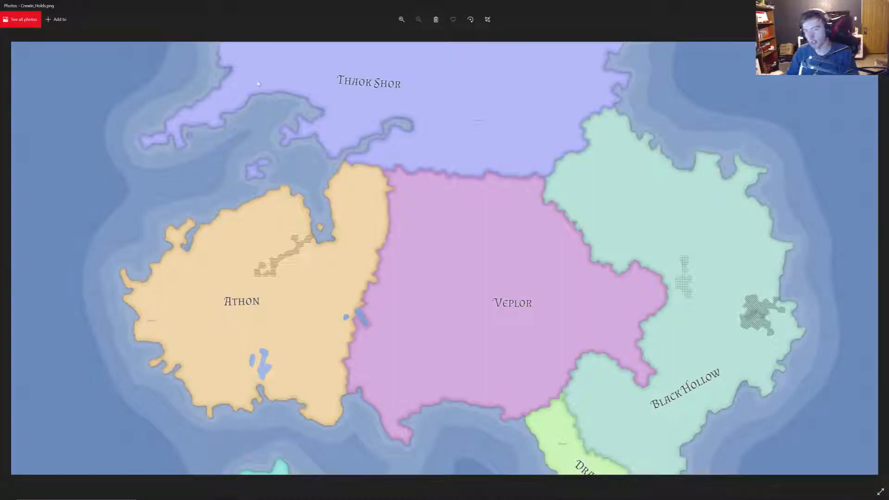
# - Examine the Athon, Veplor and Black Hollow territories on the Crewin_Holds.png map at closer zoom
pyautogui.click(402, 19)
pyautogui.click(401, 19)
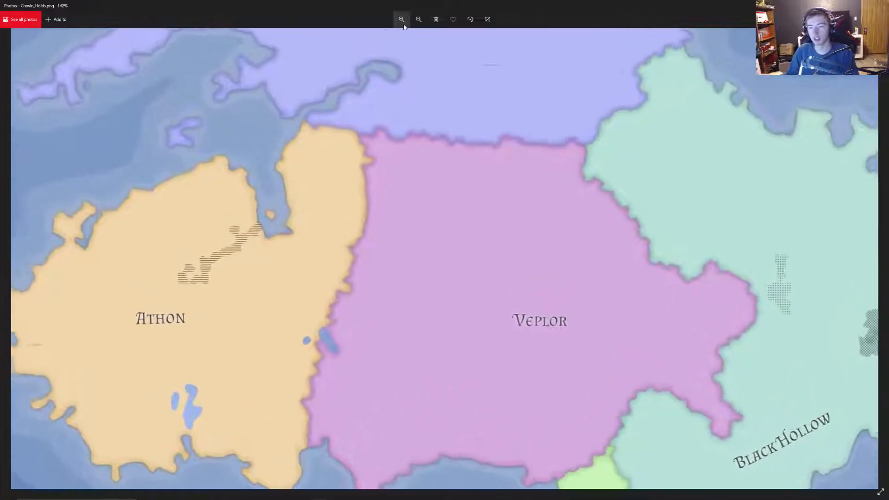
pyautogui.click(436, 19)
pyautogui.click(469, 271)
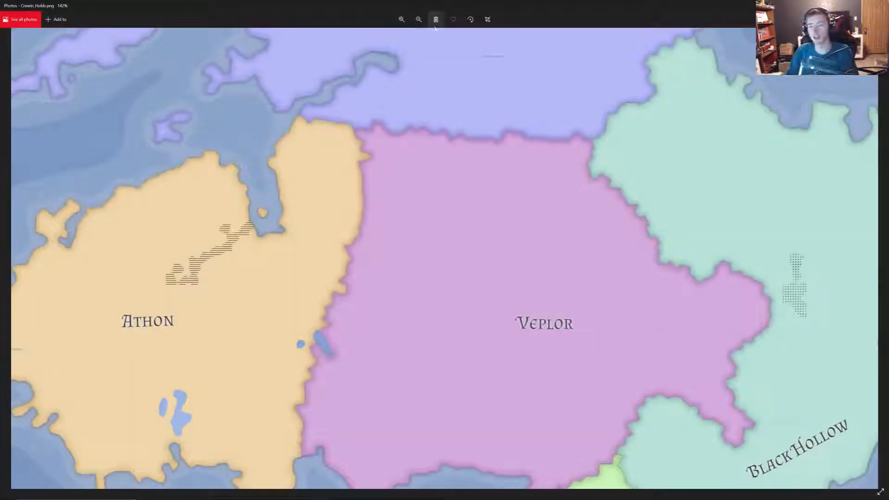
pyautogui.click(419, 19)
pyautogui.click(418, 19)
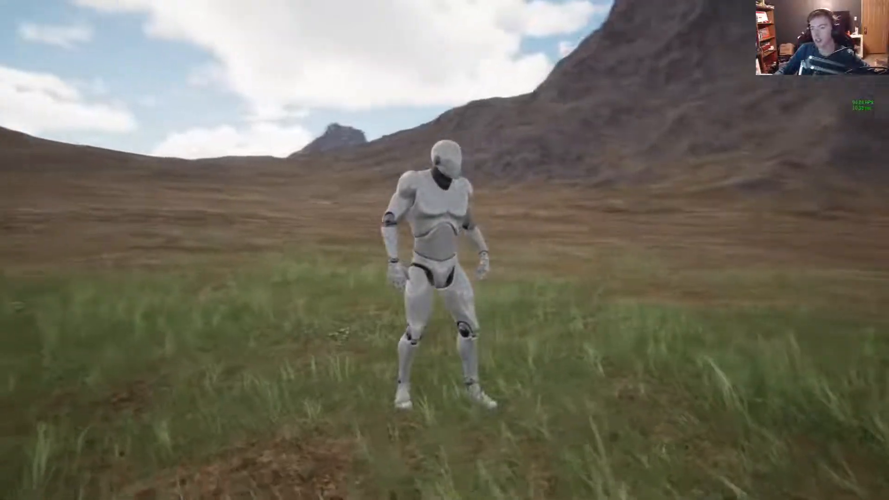
# - Check the engine scalability quality settings during the Unreal Editor play session and resume fullscreen play
pyautogui.press('w')
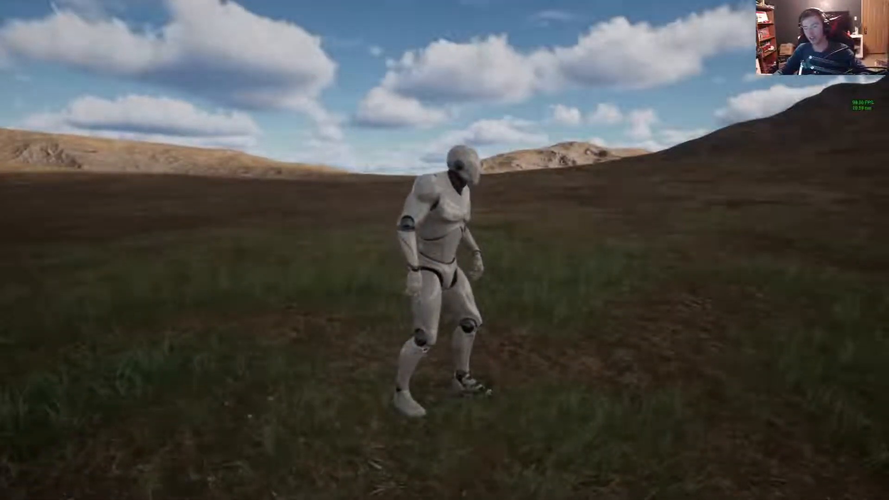
pyautogui.press('F11')
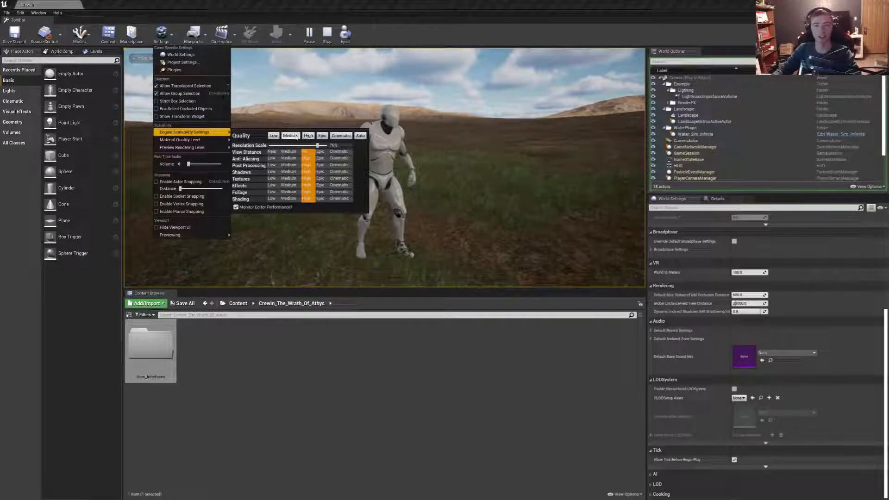
pyautogui.click(426, 162)
pyautogui.press('F11')
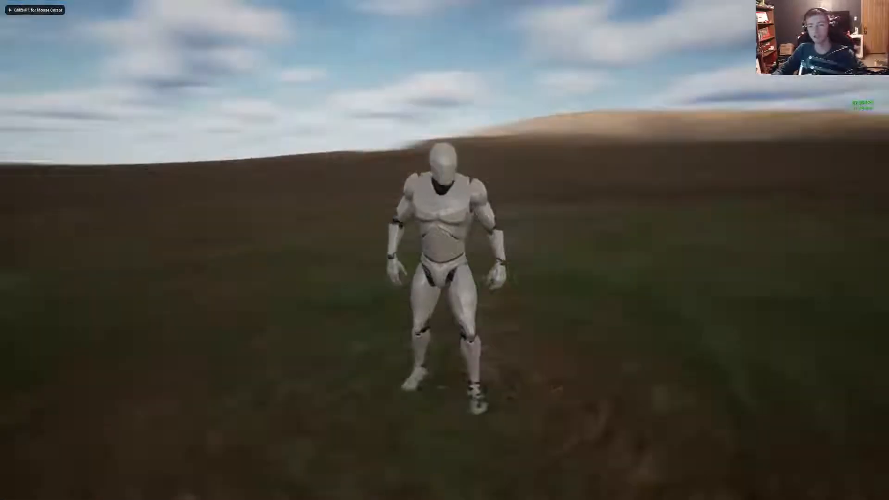
# - Run the character across the grassland around the mountain to examine the terrain and distant hills
pyautogui.press('w')
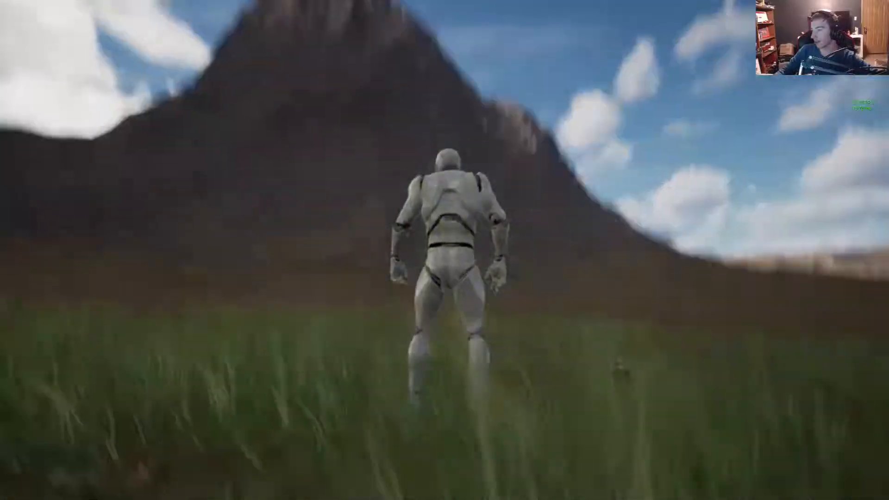
pyautogui.press('w')
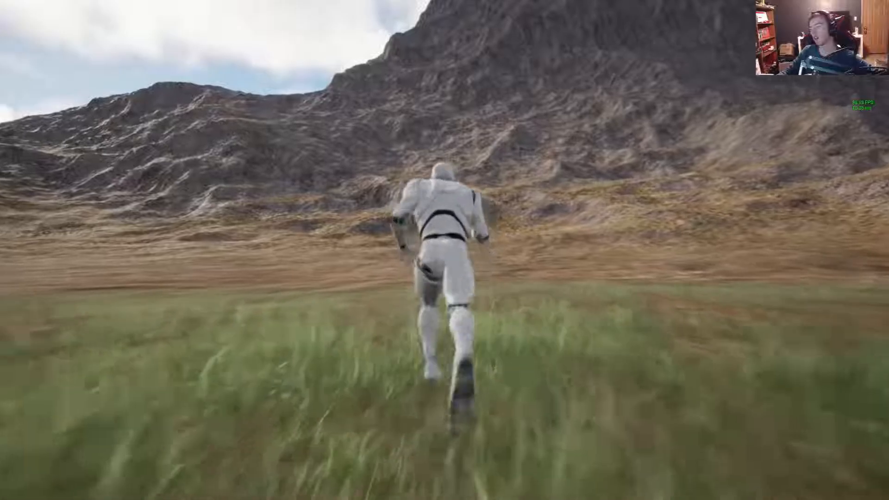
pyautogui.press('s')
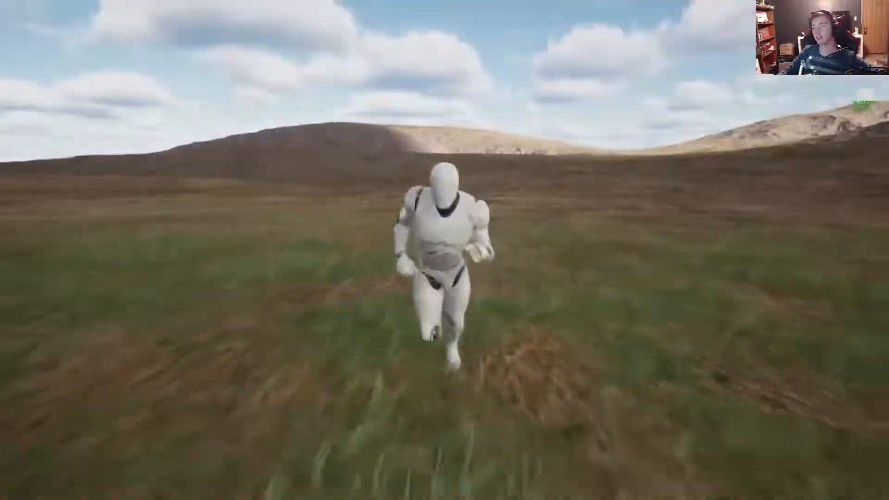
pyautogui.press('d')
pyautogui.press('w')
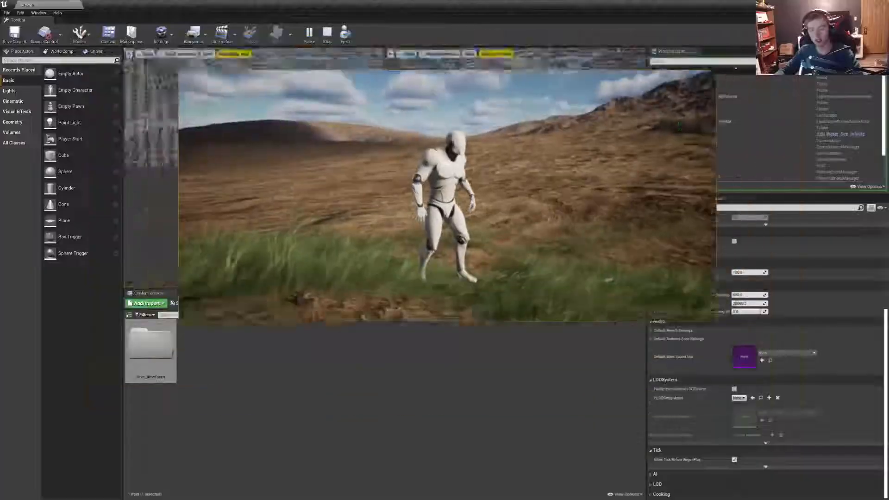
# - Review the engine scalability quality levels again and continue walking the character in fullscreen play
pyautogui.click(161, 34)
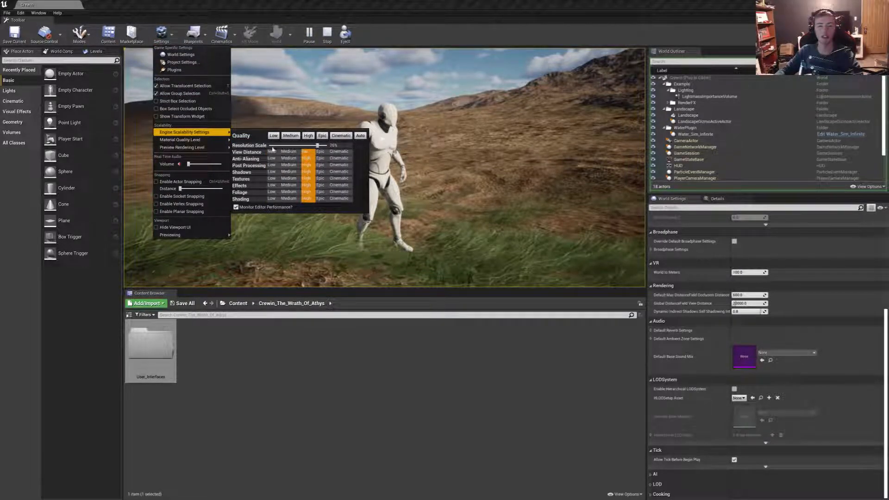
pyautogui.click(419, 149)
pyautogui.press('F11')
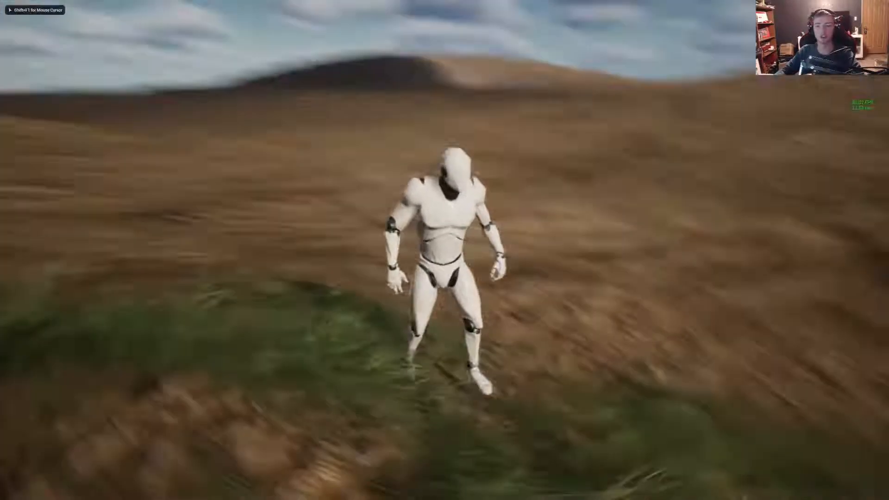
pyautogui.press('w')
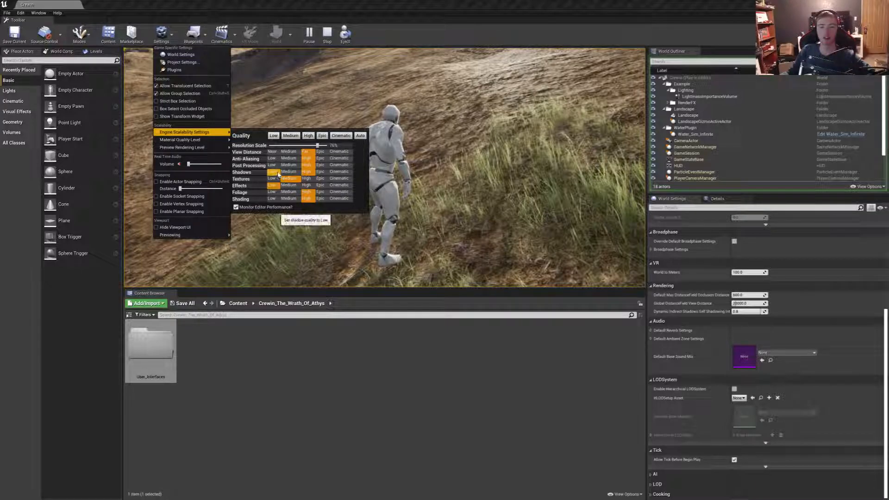
# - Try Low shadow quality and Medium textures while viewing the grassy slope in fullscreen play
pyautogui.click(394, 109)
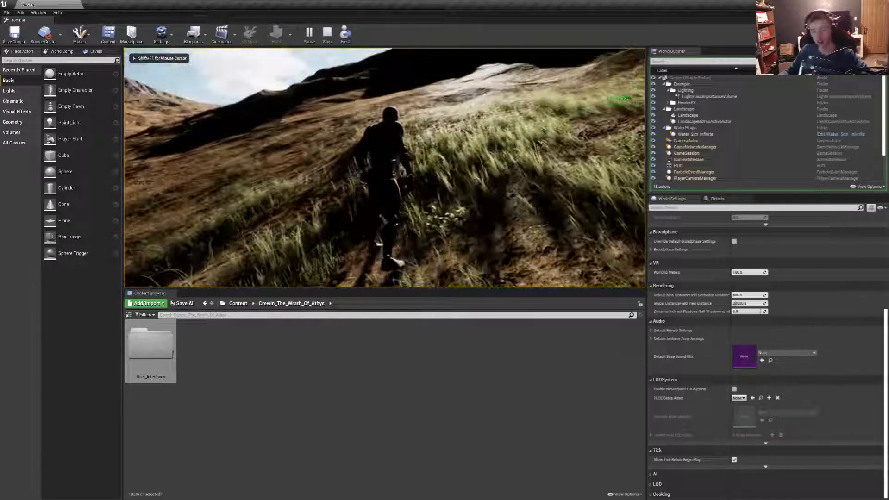
pyautogui.press('F11')
pyautogui.press('w')
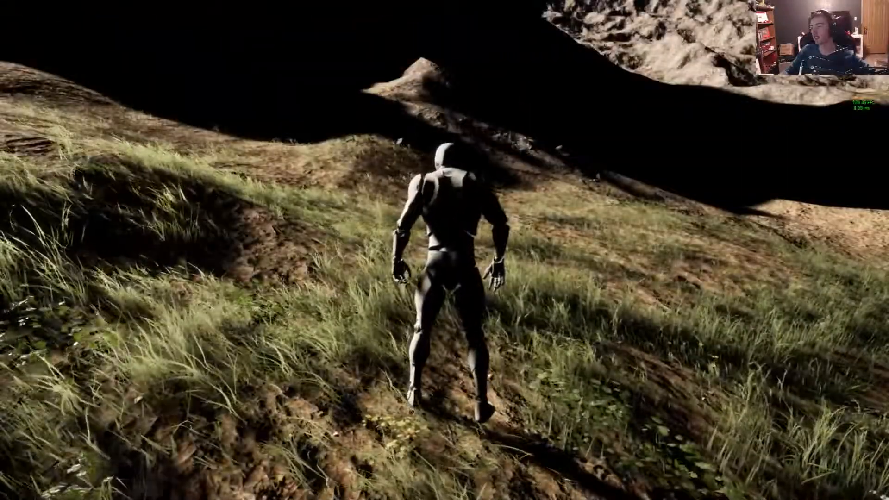
# - Walk the character over the grassy hills in fullscreen play with all scalability settings on High
pyautogui.press('F11')
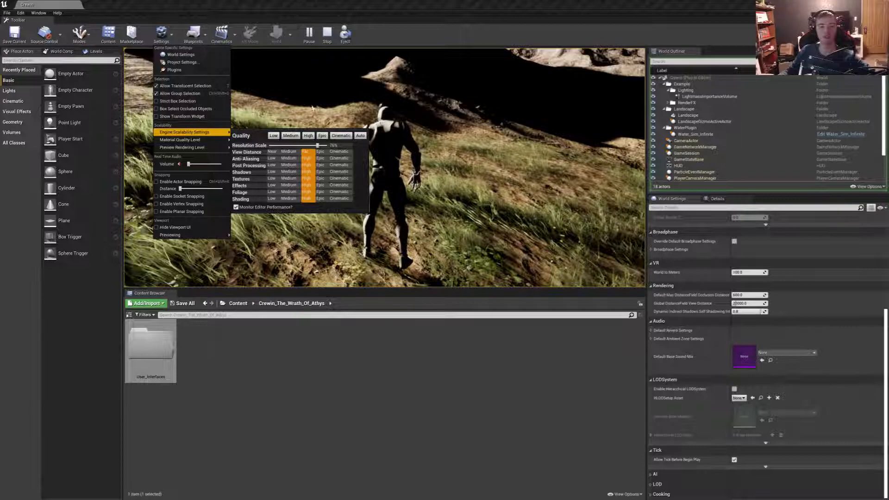
pyautogui.click(313, 108)
pyautogui.press('F11')
pyautogui.press('w')
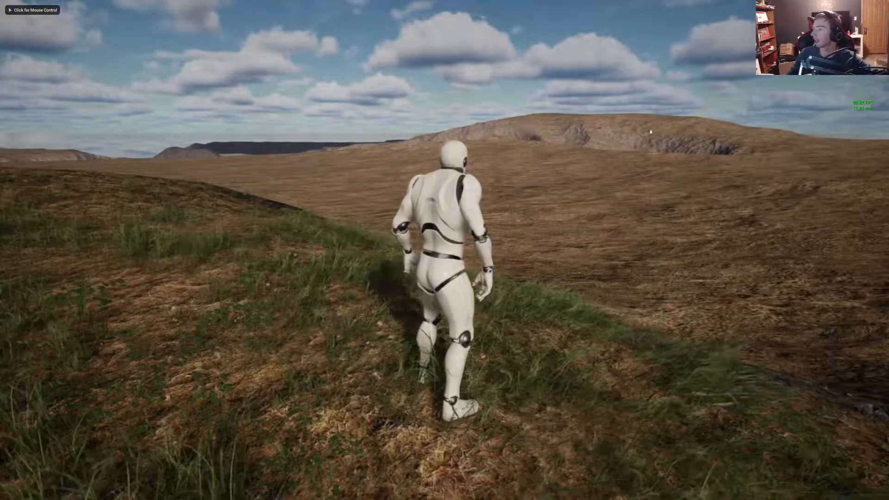
pyautogui.click(305, 185)
pyautogui.press('w')
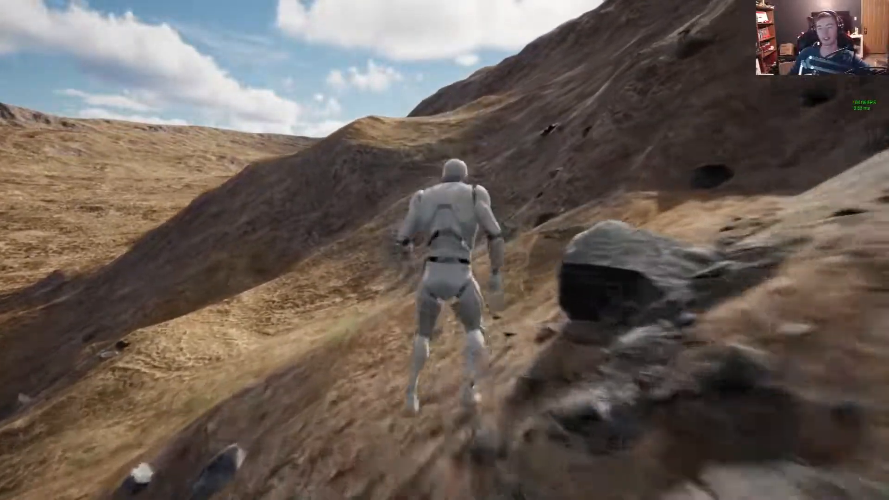
# - Run and jump the character along the rocky mountainside to examine the rocks, grass and peaks
pyautogui.hotkey('alt', 'space')
pyautogui.press('Escape')
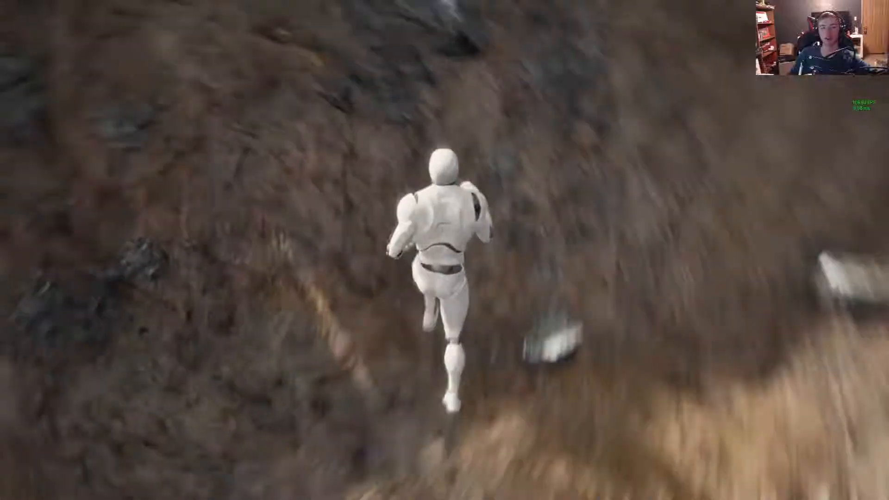
pyautogui.press('space')
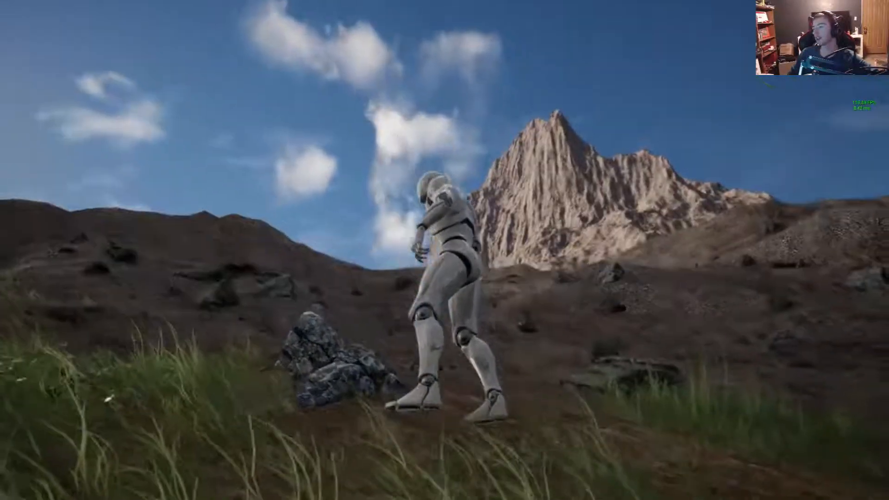
pyautogui.press('w')
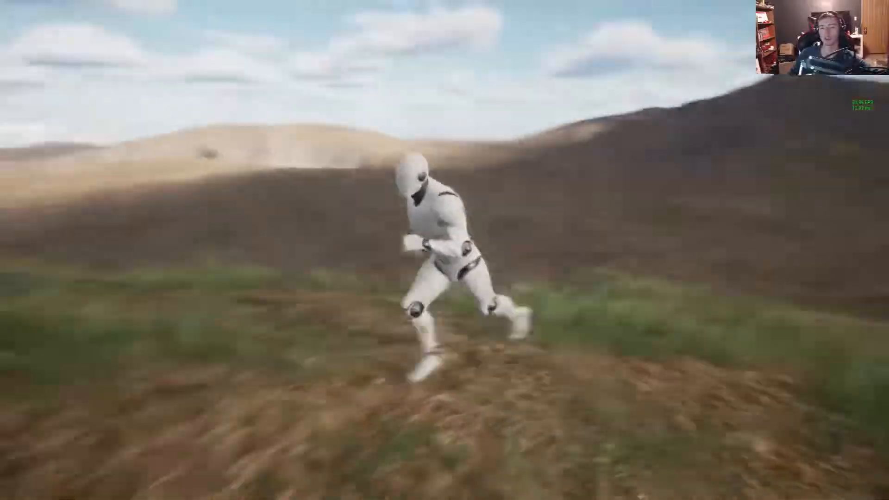
# - Eject from the character and fly the free camera over the landscape to the base of the rocky mountain
pyautogui.press('Escape')
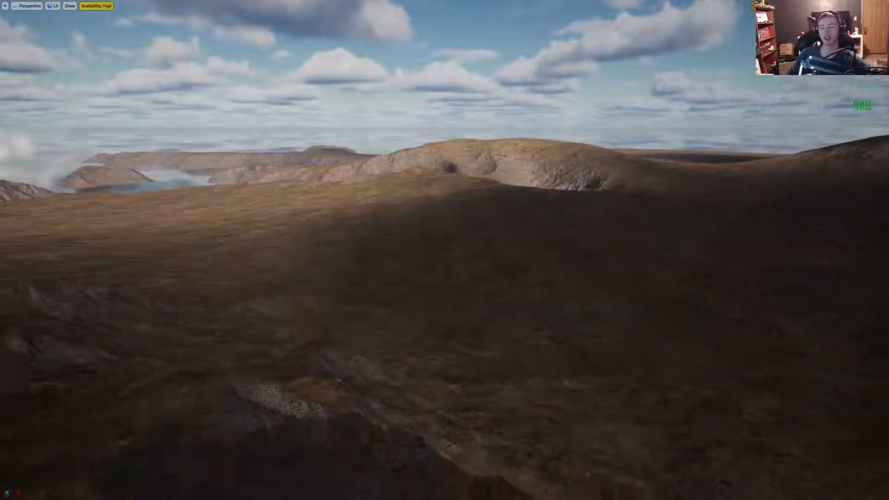
pyautogui.moveTo(460, 230); pyautogui.dragTo(459, 208, button='right')
pyautogui.click(459, 230)
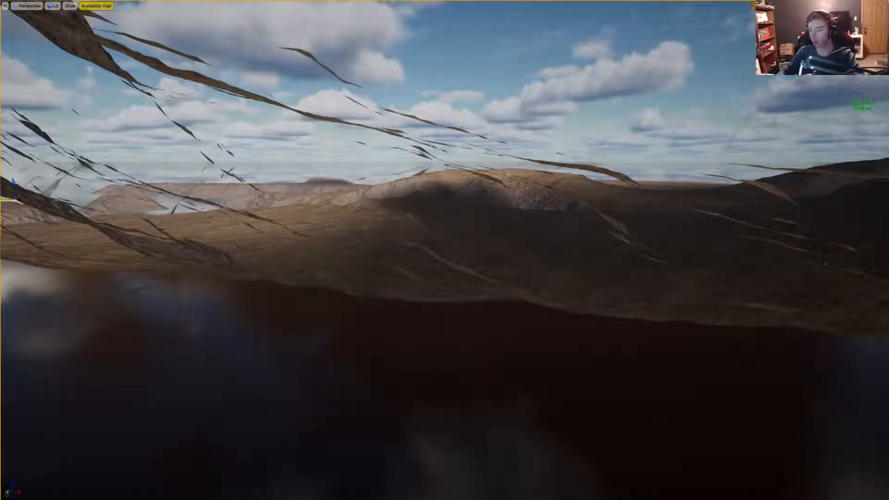
pyautogui.press('F11')
pyautogui.press('F11')
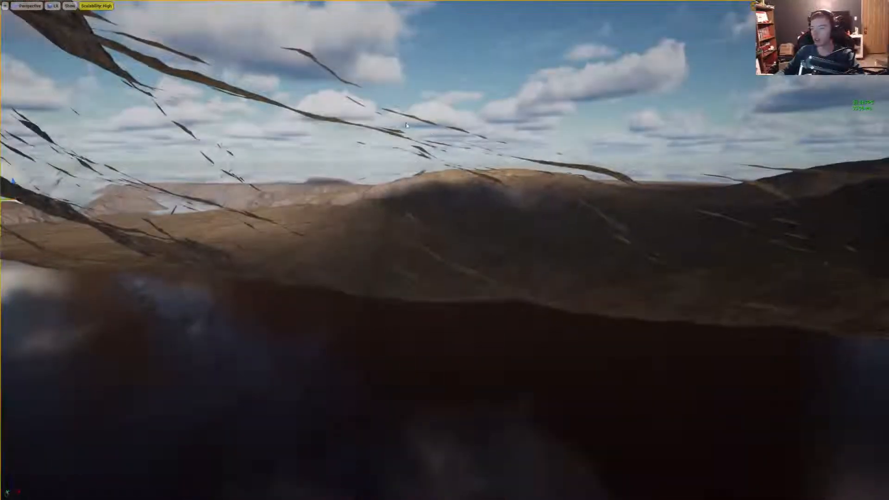
pyautogui.moveTo(514, 152)
pyautogui.mouseDown(button='right')
pyautogui.moveTo(504, 259)
pyautogui.moveTo(513, 147)
pyautogui.mouseUp(button='right')
pyautogui.press('w')
pyautogui.press('F11')
pyautogui.moveTo(329, 146); pyautogui.dragTo(325, 107, button='right')
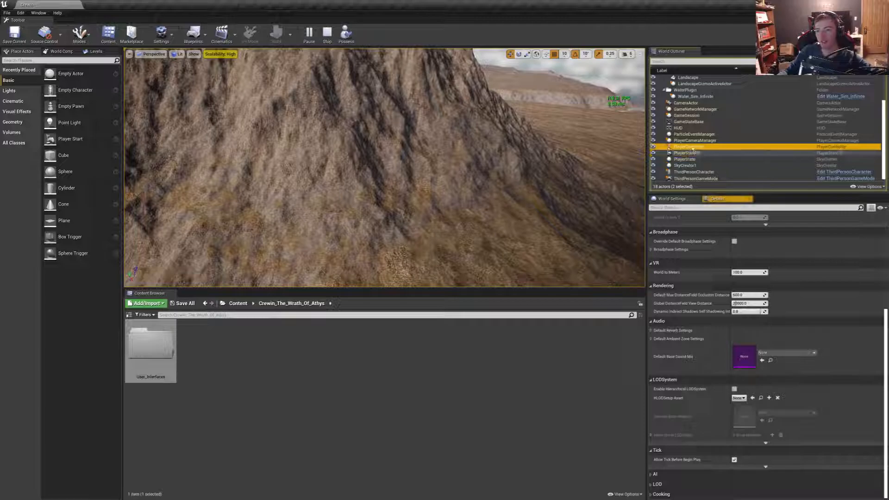
pyautogui.moveTo(617, 167); pyautogui.dragTo(583, 176, button='right')
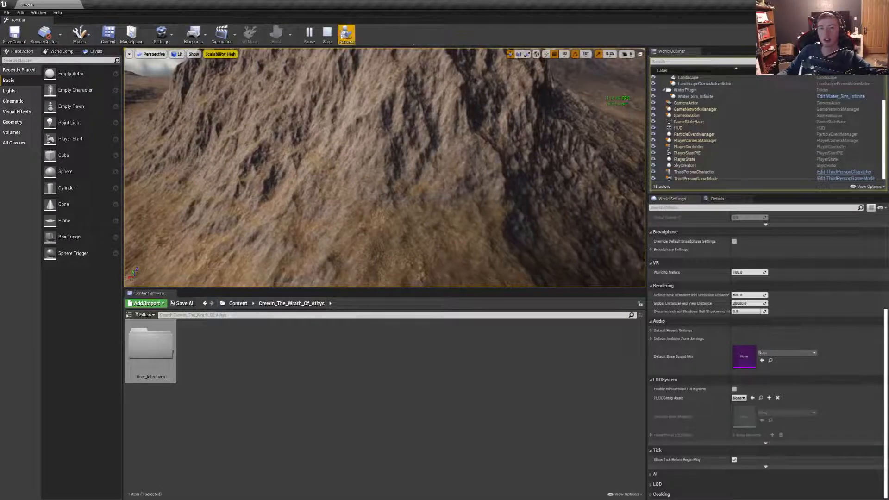
# - Possess the character again and run and jump across the slopes near the mountain in fullscreen play
pyautogui.click(346, 33)
pyautogui.press('F11')
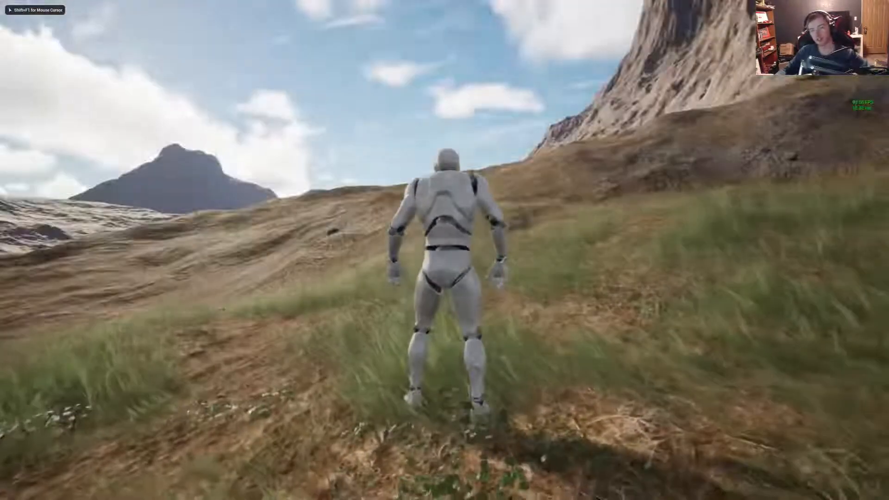
pyautogui.press('w')
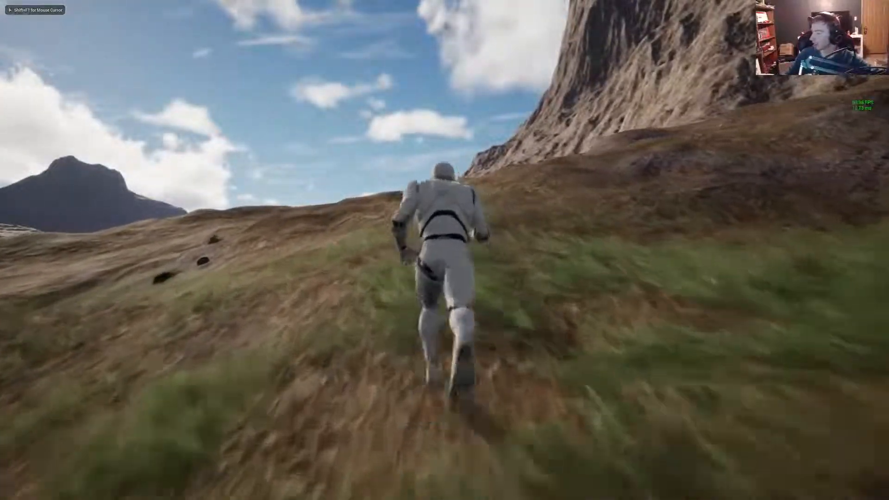
pyautogui.press('d')
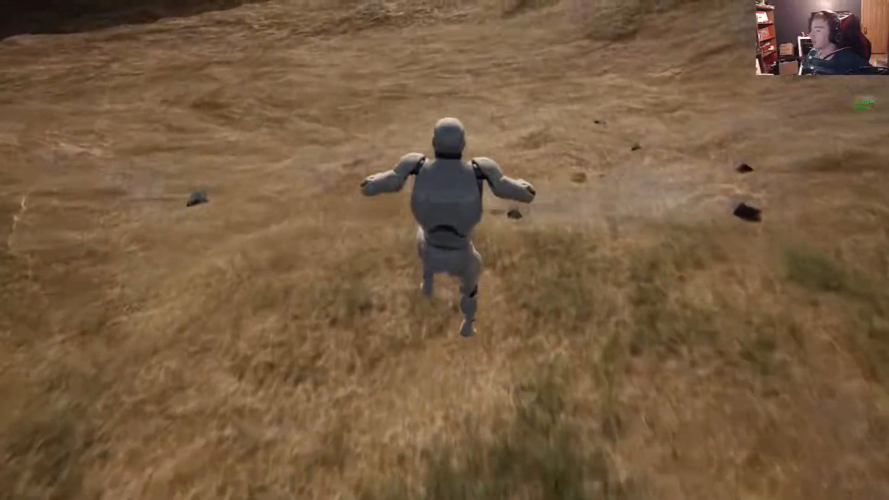
pyautogui.press('space')
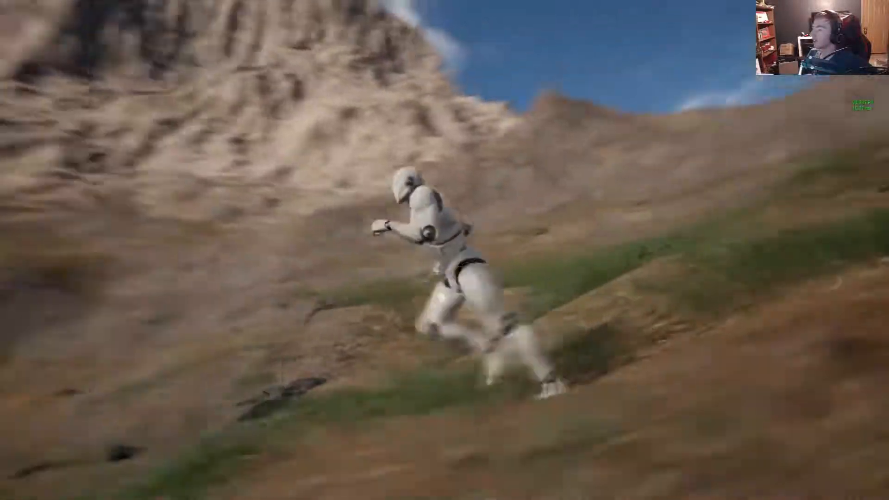
# - Eject from the character and fly the camera past the peaks to an aerial overview of the whole landmass
pyautogui.press('Escape')
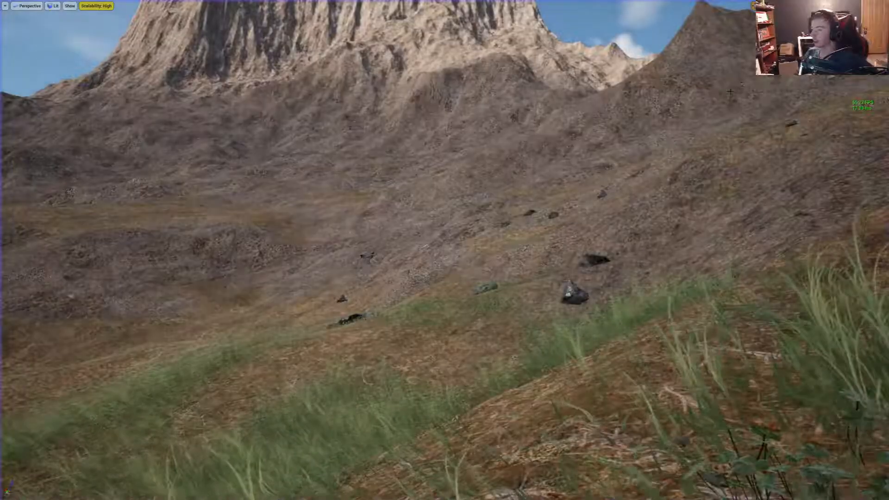
pyautogui.press('w')
pyautogui.moveTo(742, 82); pyautogui.dragTo(699, 260, button='right')
pyautogui.press('s')
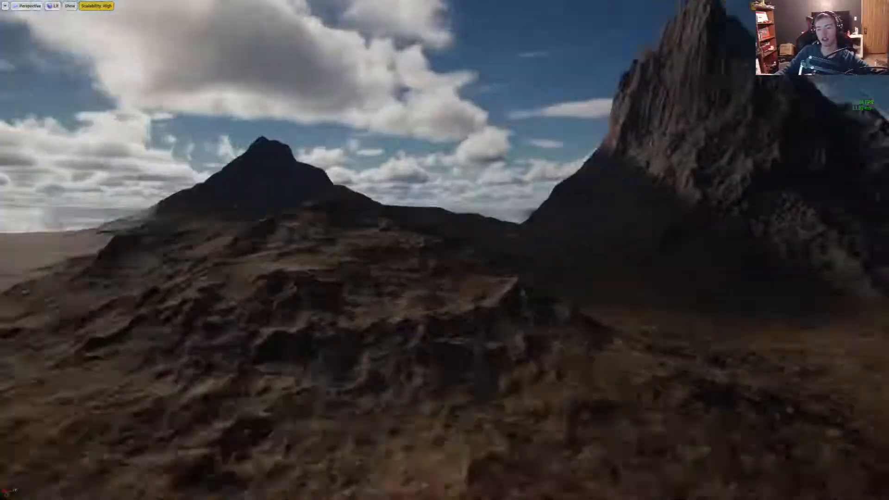
pyautogui.moveTo(445, 250); pyautogui.dragTo(602, 343, button='right')
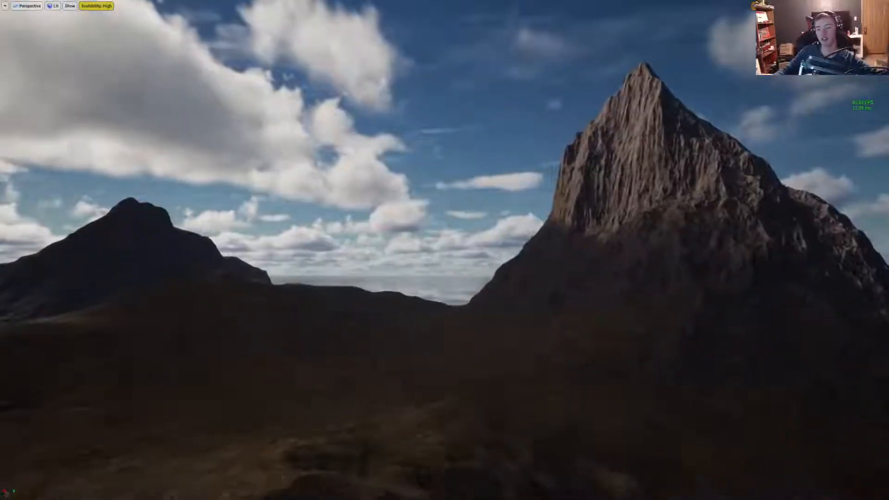
pyautogui.moveTo(445, 250); pyautogui.dragTo(482, 351, button='right')
pyautogui.moveTo(444, 250); pyautogui.dragTo(259, 250, button='right')
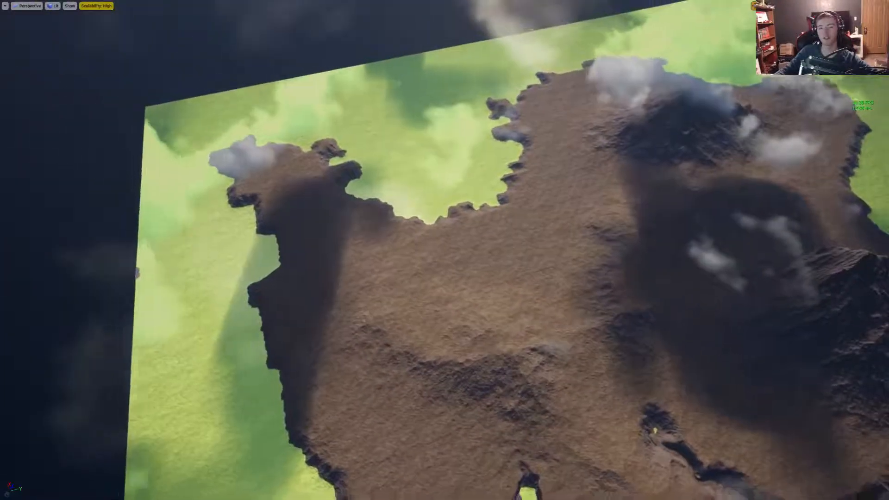
pyautogui.moveTo(444, 250); pyautogui.dragTo(500, 250, button='right')
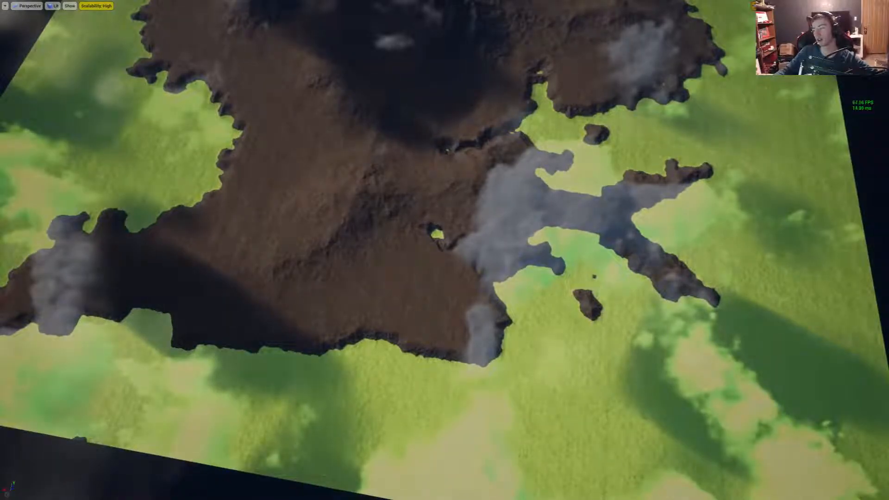
# - Fly the camera around the landmass, along its coast and past the mountains, and leave the fullscreen viewport
pyautogui.moveTo(445, 250); pyautogui.dragTo(500, 248, button='right')
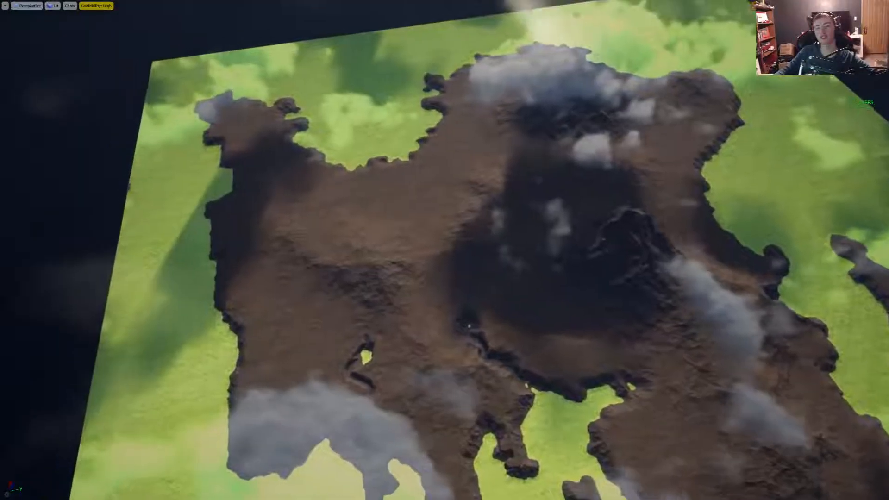
pyautogui.press('a')
pyautogui.moveTo(444, 250); pyautogui.dragTo(630, 262, button='right')
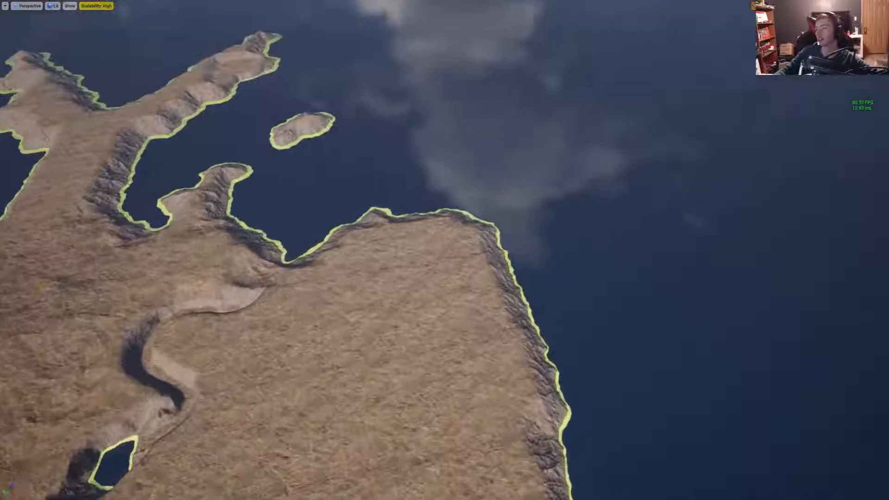
pyautogui.moveTo(444, 250); pyautogui.dragTo(417, 251, button='right')
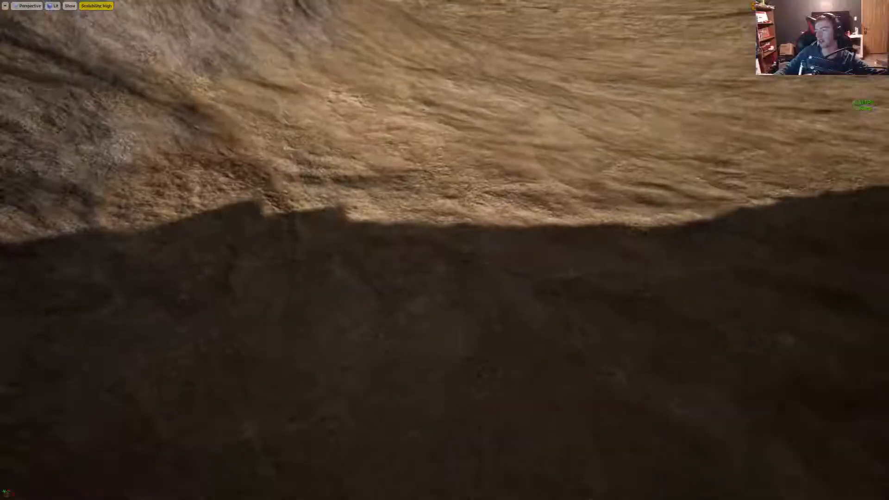
pyautogui.press('w')
pyautogui.moveTo(444, 250); pyautogui.dragTo(435, 171, button='right')
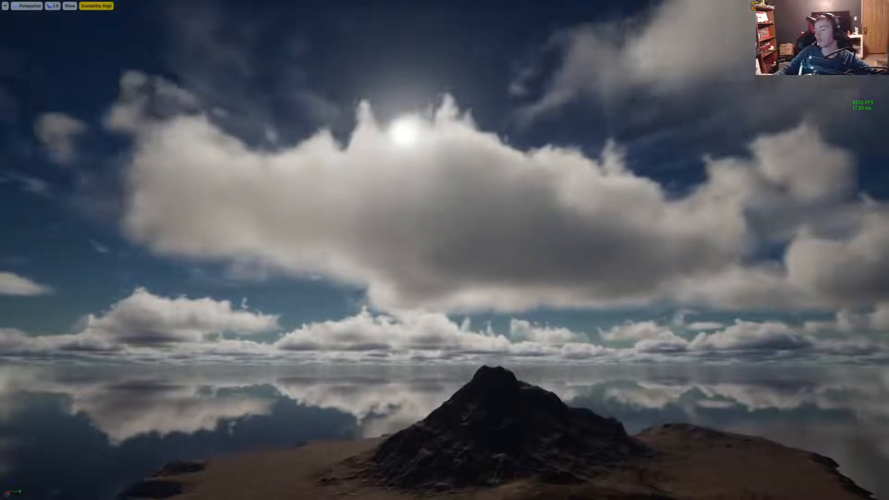
pyautogui.moveTo(444, 251); pyautogui.dragTo(445, 102, button='right')
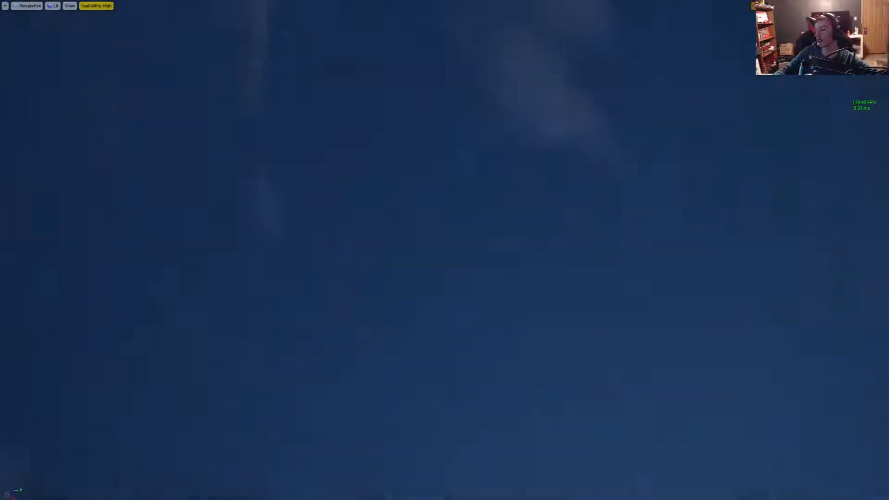
pyautogui.moveTo(444, 250); pyautogui.dragTo(630, 245, button='right')
pyautogui.moveTo(680, 98); pyautogui.dragTo(593, 98, button='right')
pyautogui.press('F11')
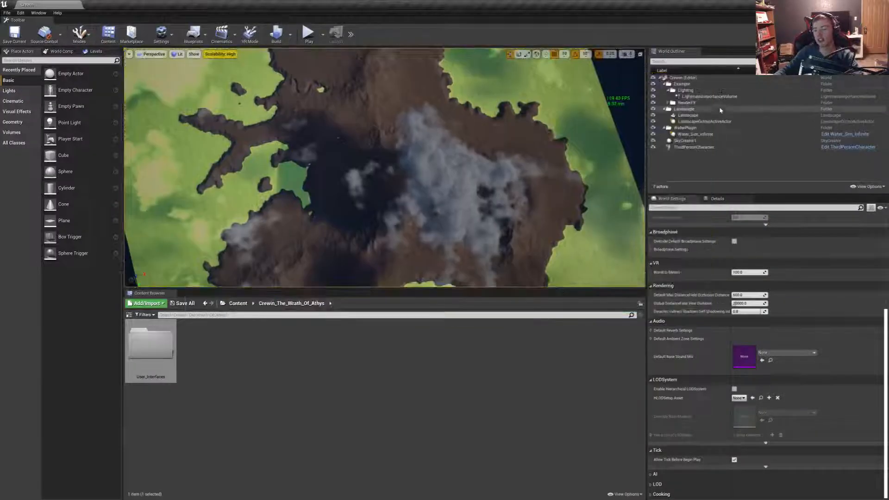
# - Focus the view on the ThirdPersonCharacter actor and fly close to the ground to examine the terrain surface
pyautogui.click(690, 147)
pyautogui.press('f')
pyautogui.moveTo(296, 186); pyautogui.dragTo(325, 171, button='right')
pyautogui.press('w')
pyautogui.press('s')
pyautogui.click(703, 158)
pyautogui.moveTo(417, 176); pyautogui.dragTo(279, 201, button='right')
pyautogui.press('d')
pyautogui.press('w')
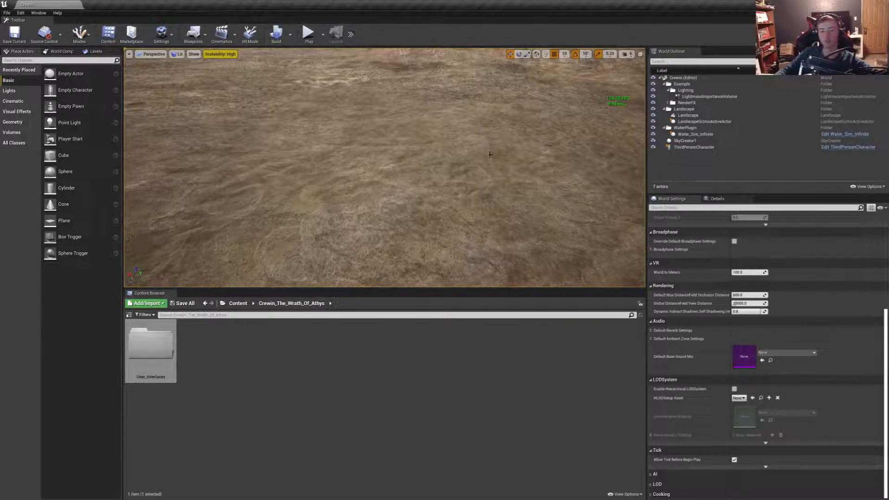
pyautogui.doubleClick(157, 348)
pyautogui.rightClick(221, 374)
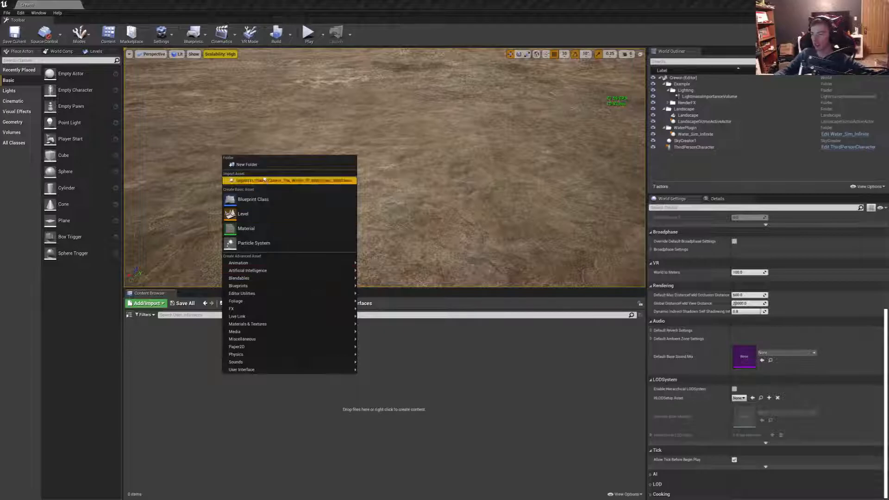
pyautogui.click(216, 392)
pyautogui.click(296, 306)
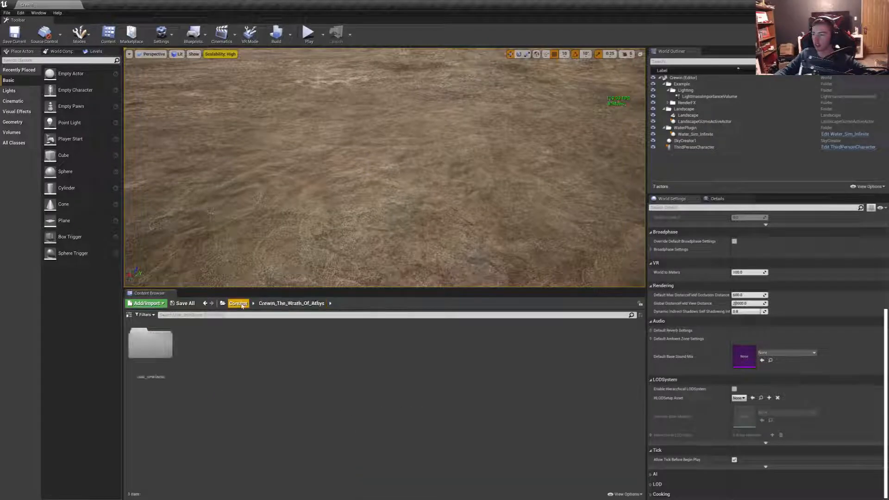
# - Create a folder named Levels inside Crewin_The_Wrath_Of_Athys
pyautogui.rightClick(234, 358)
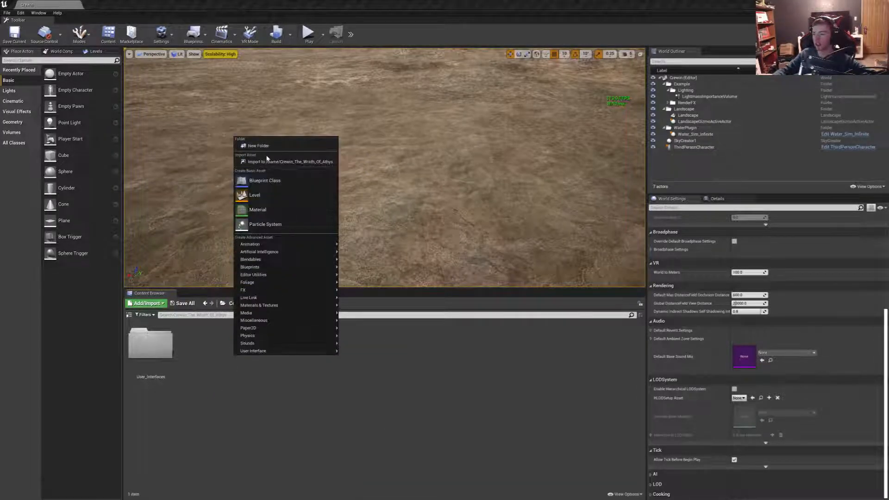
pyautogui.click(258, 145)
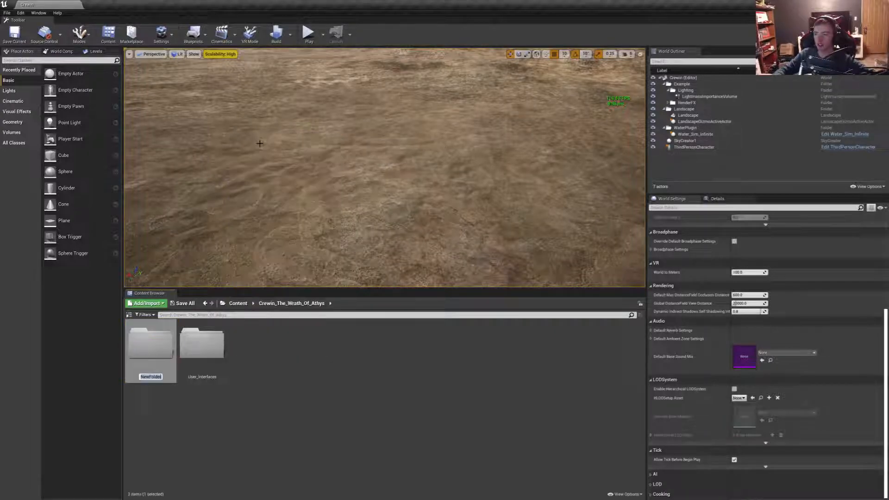
pyautogui.write('Levels')
pyautogui.press('Return')
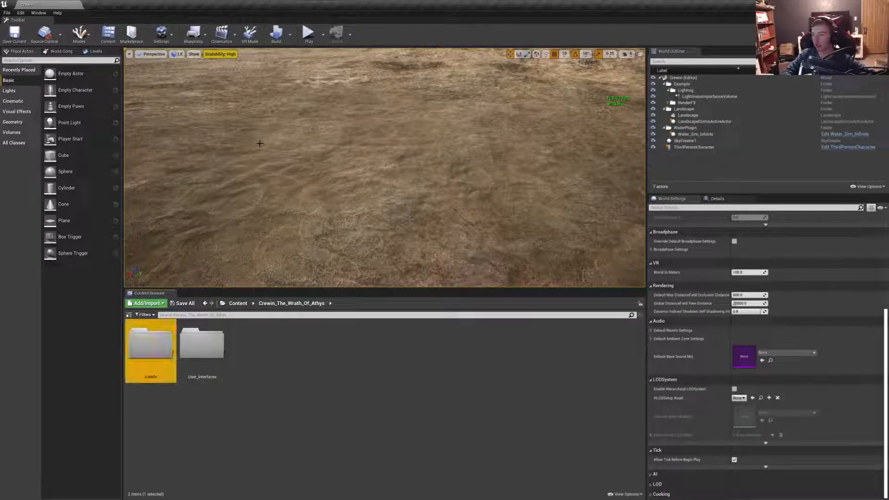
# - Add a folder named Textures beside the Levels folder in Crewin_The_Wrath_Of_Athys
pyautogui.rightClick(289, 354)
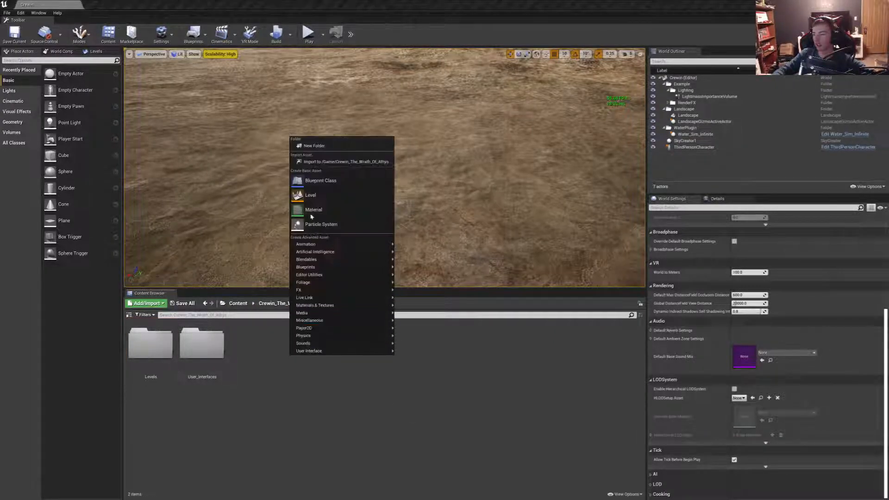
pyautogui.click(315, 145)
pyautogui.write('Textures')
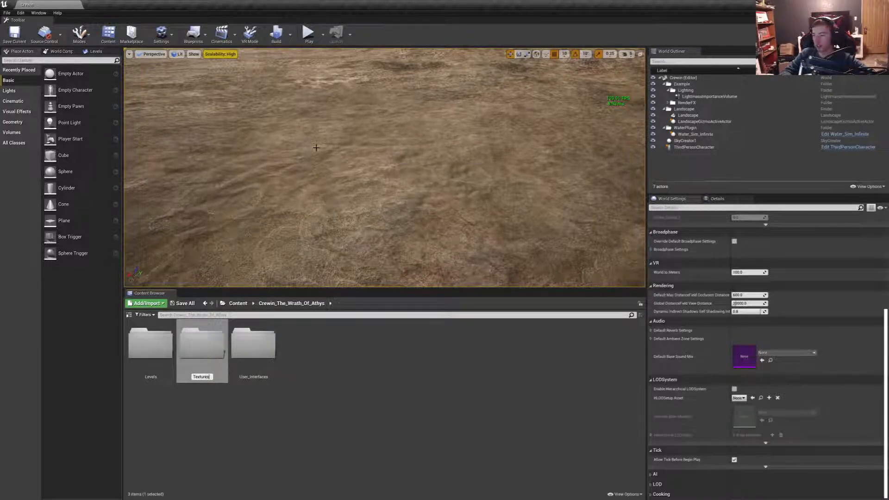
pyautogui.press('Return')
# - Add a folder named Materials to Crewin_The_Wrath_Of_Athys
pyautogui.rightClick(307, 380)
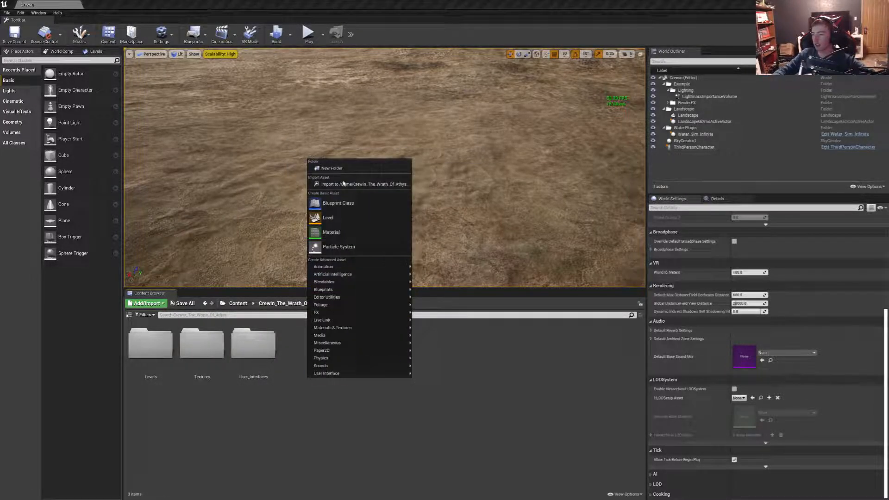
pyautogui.click(339, 166)
pyautogui.write('Materials')
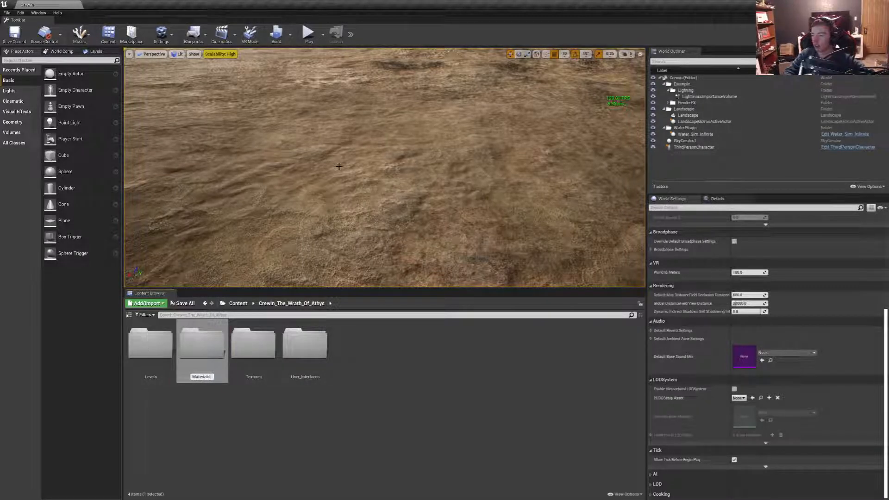
pyautogui.press('Return')
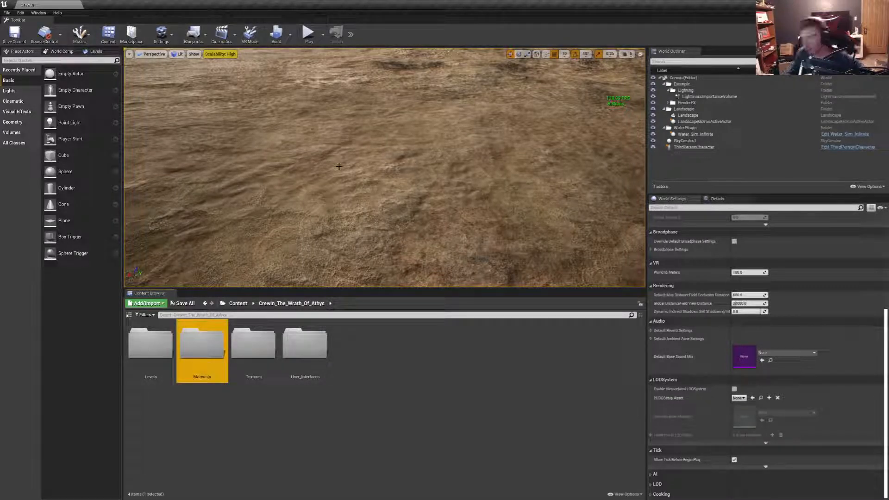
# - Add a folder named BluePrints to Crewin_The_Wrath_Of_Athys
pyautogui.rightClick(369, 394)
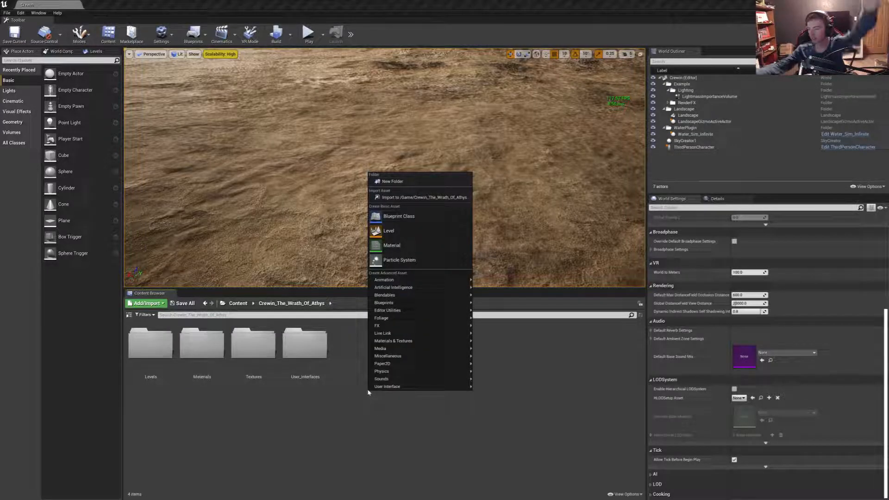
pyautogui.click(398, 182)
pyautogui.write('BluePrints')
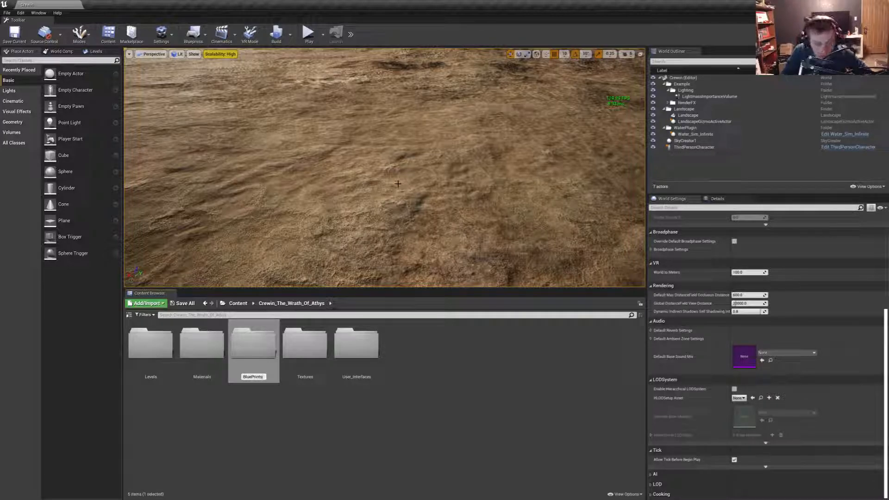
pyautogui.press('Return')
# - Add a folder named Audio to Crewin_The_Wrath_Of_Athys
pyautogui.rightClick(385, 389)
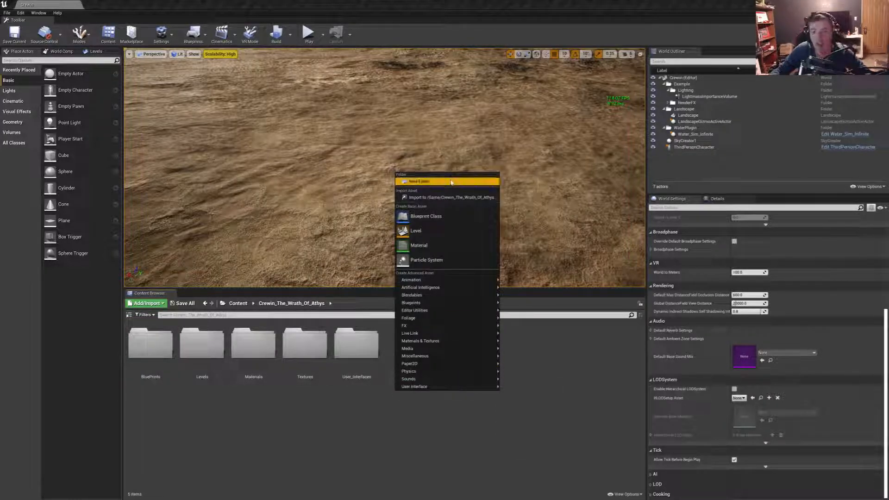
pyautogui.click(451, 182)
pyautogui.write('Audio')
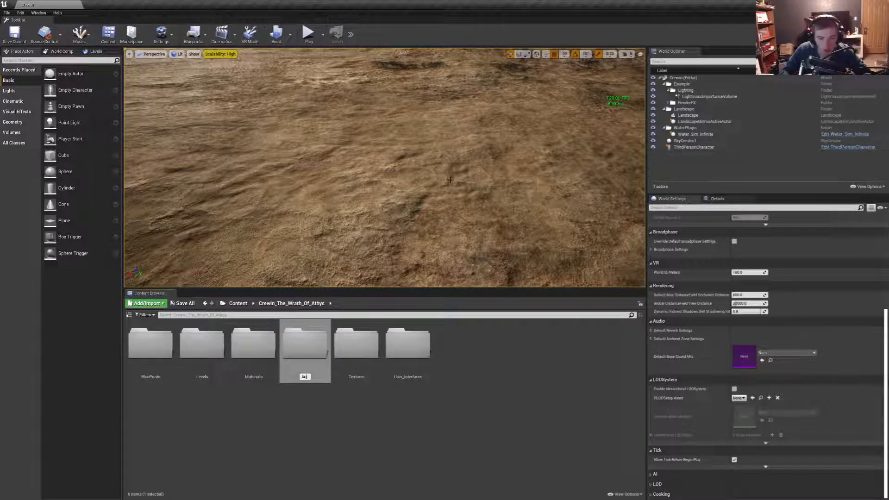
pyautogui.press('Return')
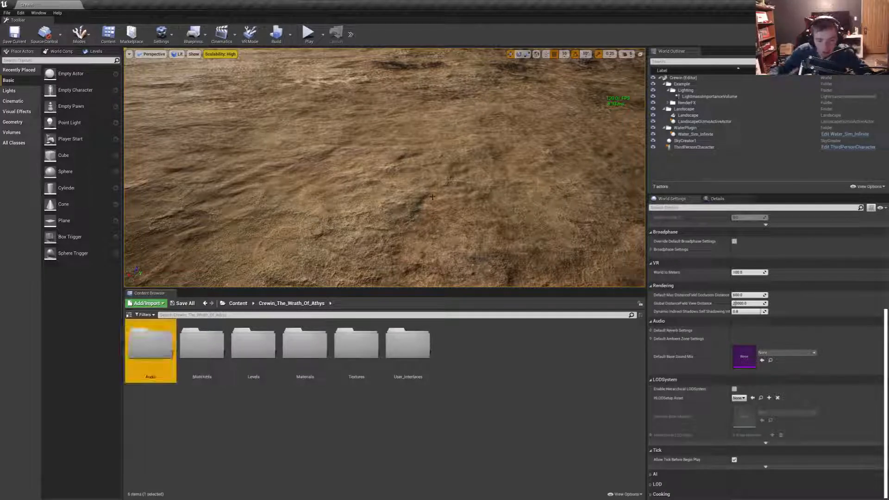
pyautogui.rightClick(232, 384)
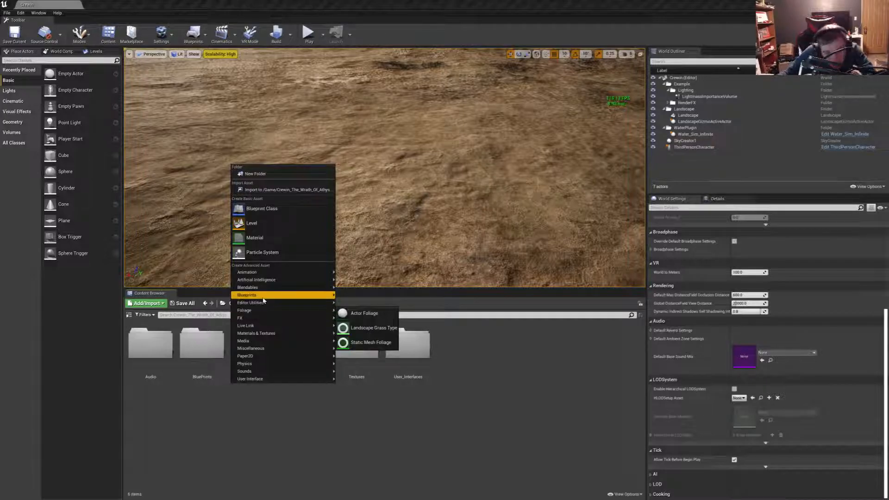
pyautogui.moveTo(260, 306)
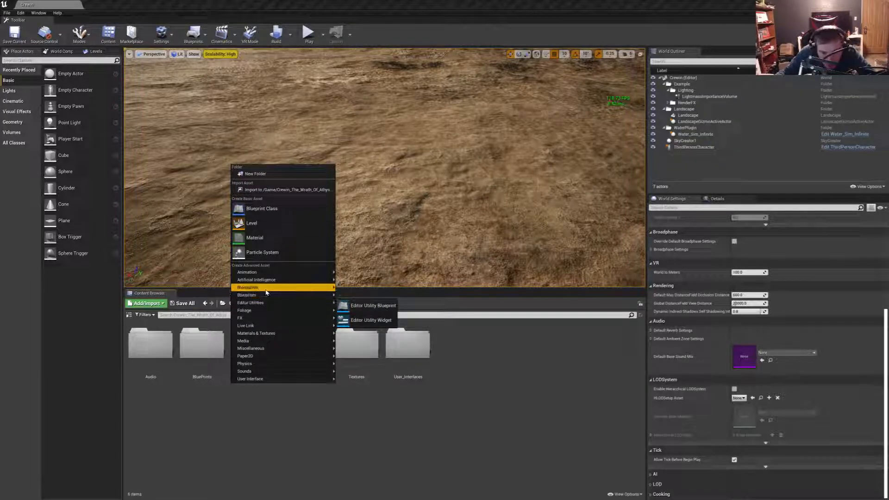
pyautogui.moveTo(267, 281)
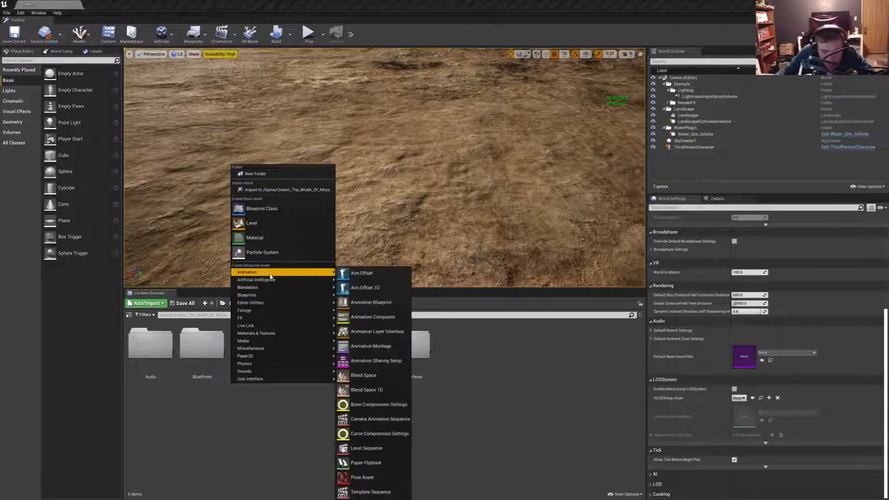
pyautogui.rightClick(226, 410)
pyautogui.moveTo(278, 300)
pyautogui.click(230, 452)
# - Open the Audio folder and create a subfolder named Music in it
pyautogui.click(148, 365)
pyautogui.doubleClick(147, 365)
pyautogui.rightClick(208, 394)
pyautogui.click(279, 347)
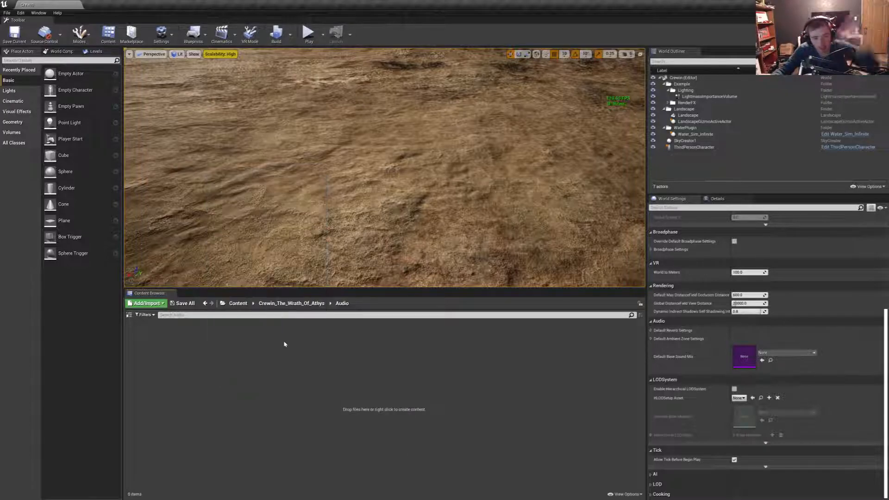
pyautogui.rightClick(266, 358)
pyautogui.click(322, 147)
pyautogui.write('M')
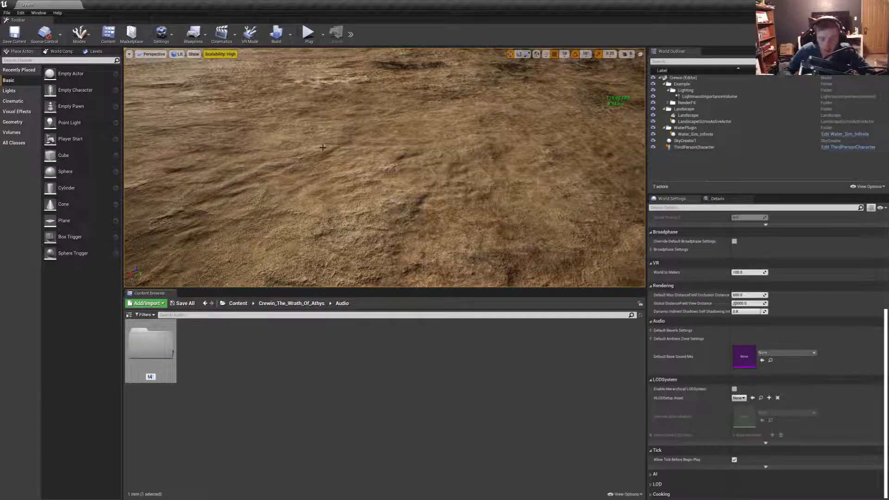
pyautogui.write('u')
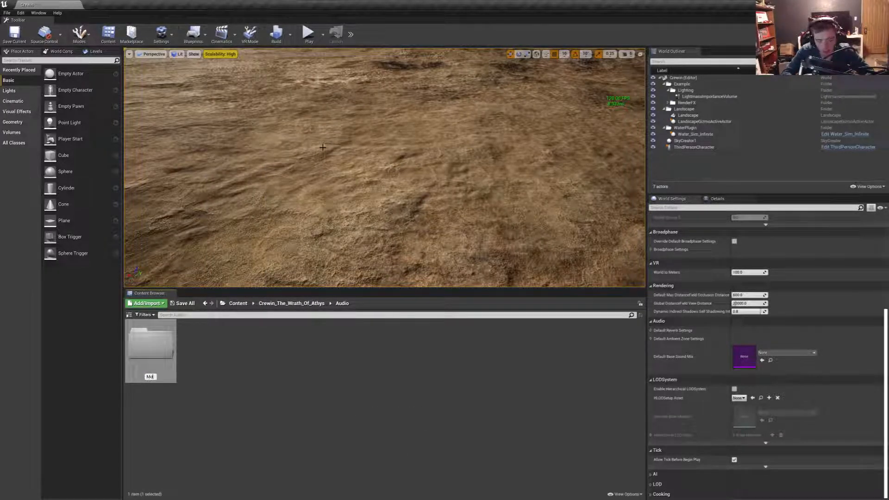
pyautogui.write('sic')
pyautogui.press('Return')
# - Add a subfolder named Ambiance beside Music in the Audio folder
pyautogui.rightClick(177, 395)
pyautogui.click(229, 182)
pyautogui.write('Ambiancede')
pyautogui.press('Return')
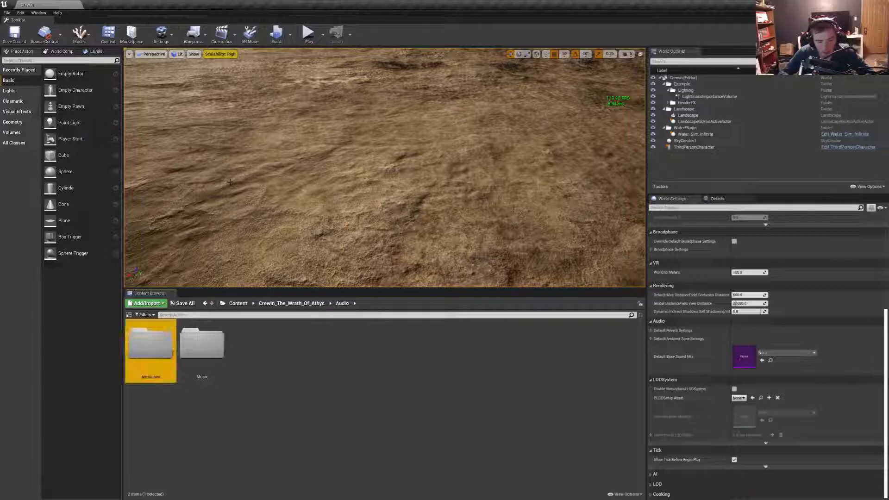
pyautogui.rightClick(247, 420)
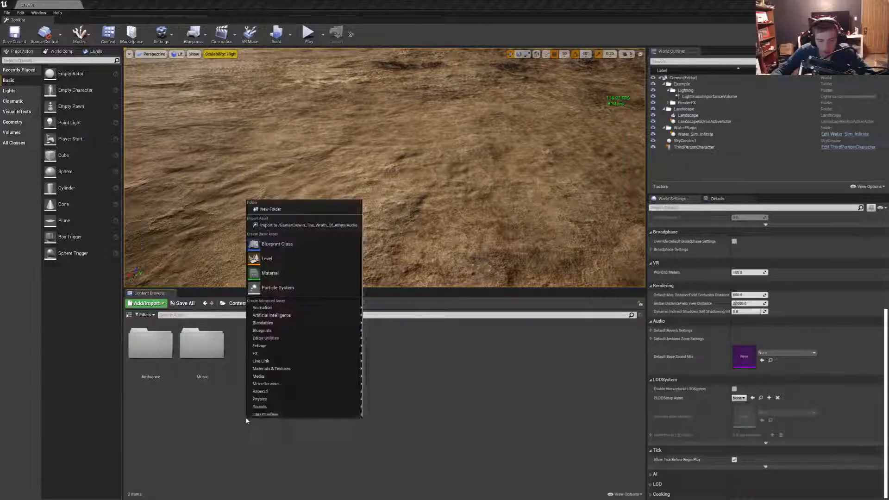
# - Open the Music folder and create a subfolder named Exploration in it
pyautogui.doubleClick(203, 366)
pyautogui.rightClick(202, 368)
pyautogui.click(250, 139)
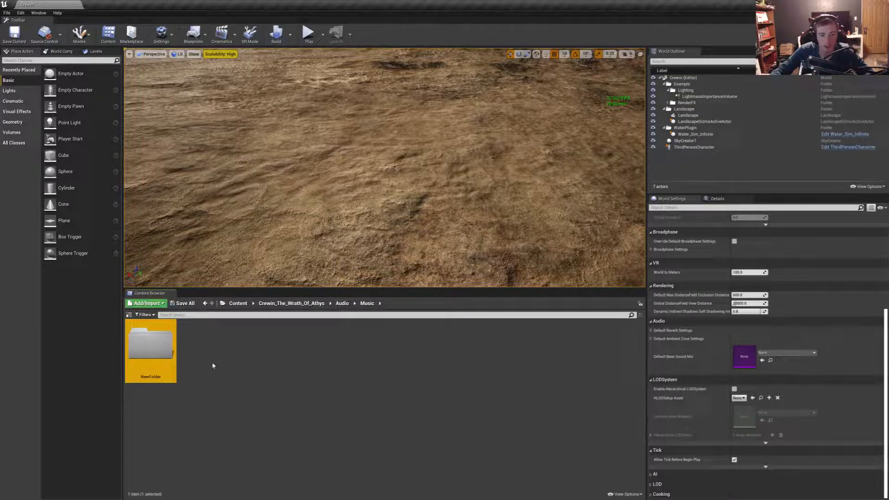
pyautogui.press('F2')
pyautogui.write("Exploration'")
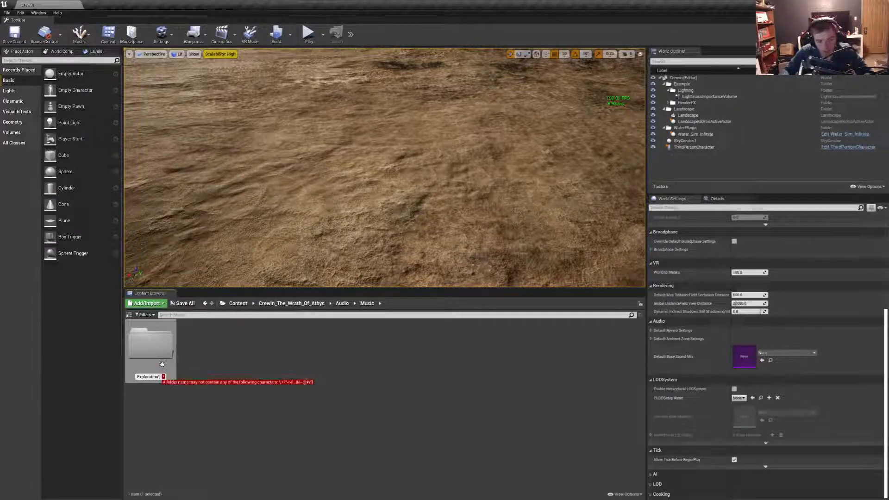
pyautogui.press('BackSpace')
pyautogui.press('Return')
# - Add a subfolder named Battle beside Exploration in the Music folder
pyautogui.rightClick(203, 394)
pyautogui.click(243, 187)
pyautogui.write('Battle')
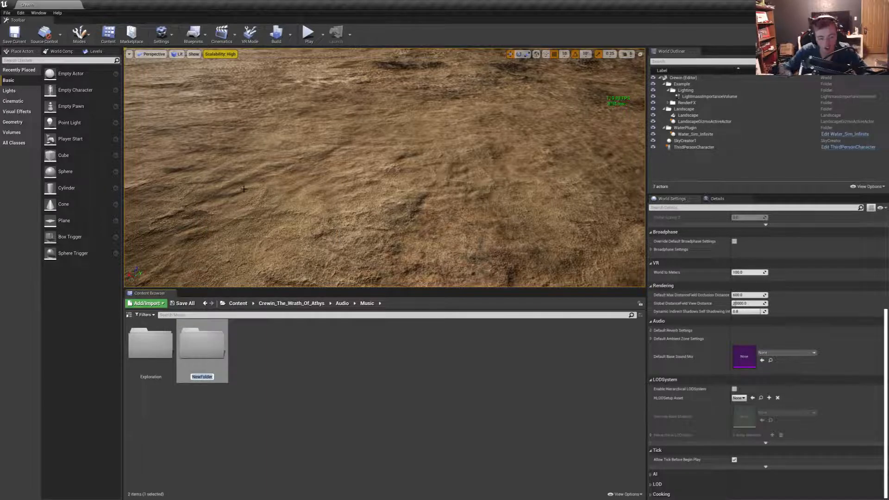
pyautogui.press('Return')
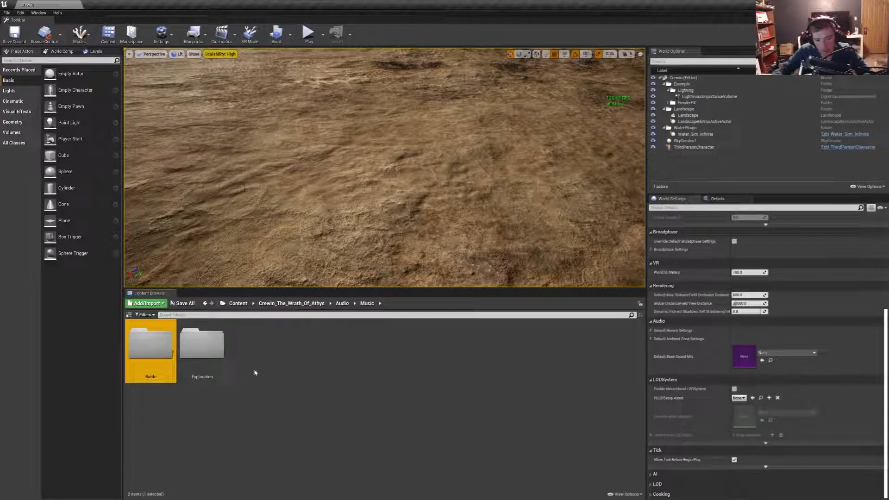
pyautogui.rightClick(256, 371)
pyautogui.click(246, 420)
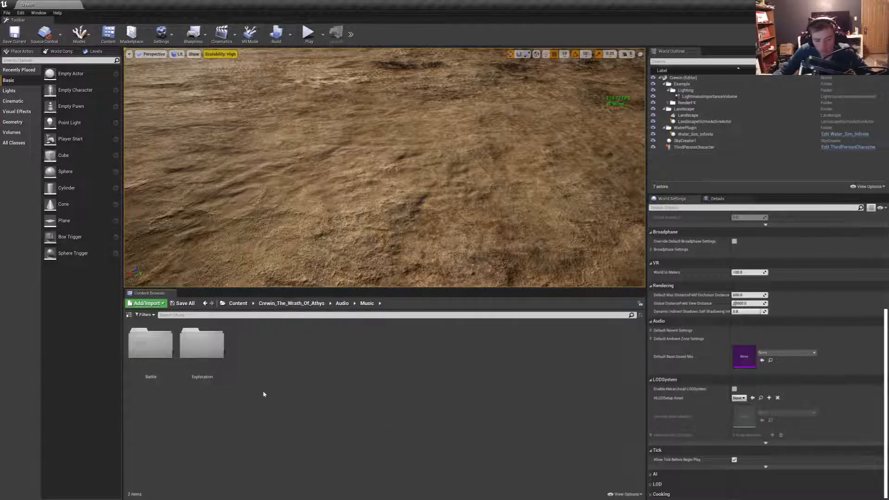
# - Return to the Crewin_The_Wrath_Of_Athys folder, open BluePrints and create a subfolder named Actors in it
pyautogui.click(342, 304)
pyautogui.click(317, 304)
pyautogui.doubleClick(202, 345)
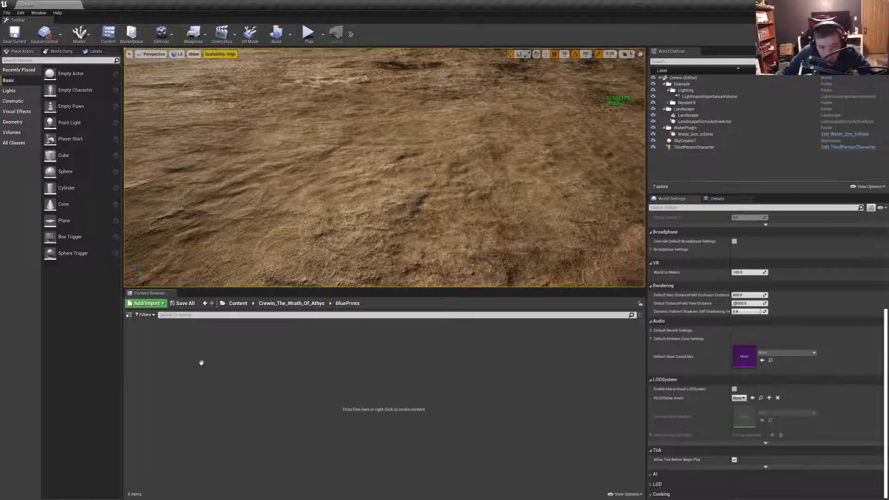
pyautogui.rightClick(218, 366)
pyautogui.click(256, 181)
pyautogui.write('Actors')
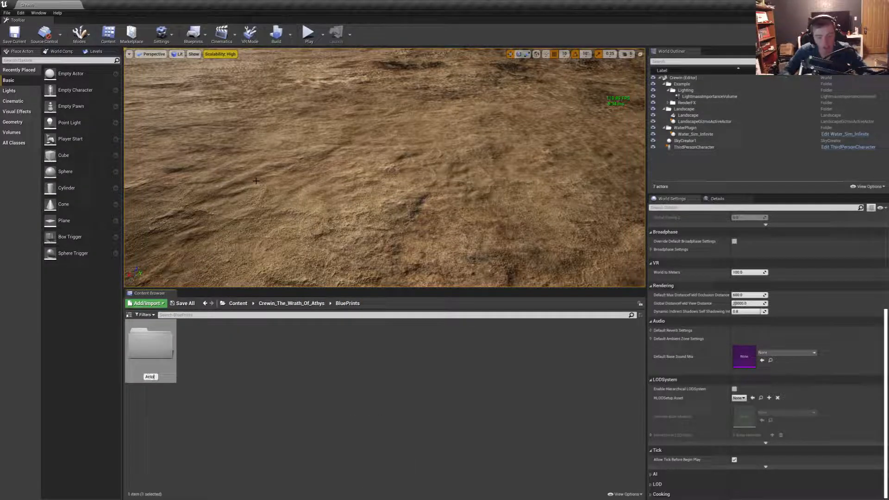
pyautogui.press('Return')
# - Add a subfolder named Components beside Actors in the BluePrints folder, correcting its spelling
pyautogui.rightClick(250, 425)
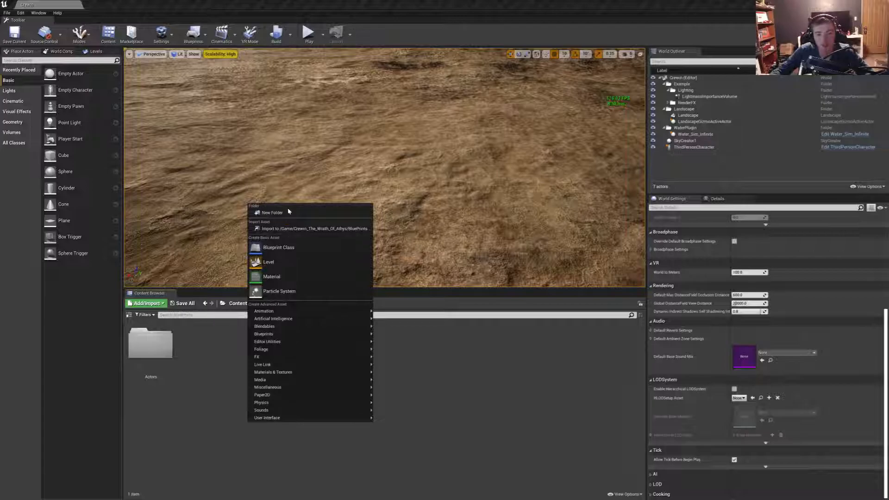
pyautogui.click(280, 212)
pyautogui.write('Componentns')
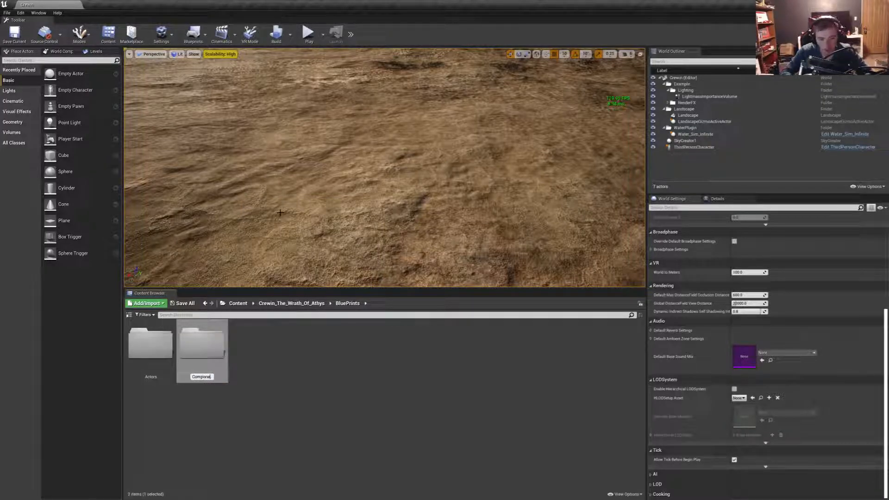
pyautogui.press('Return')
pyautogui.press('F2')
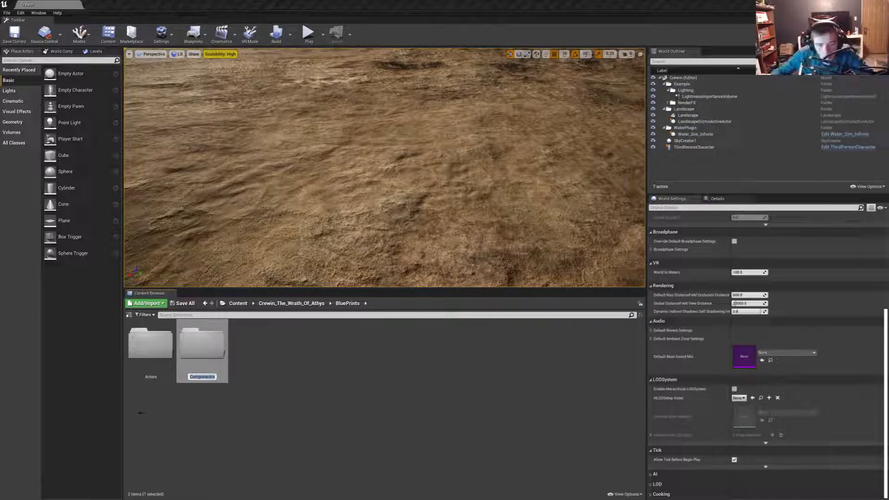
pyautogui.click(212, 377)
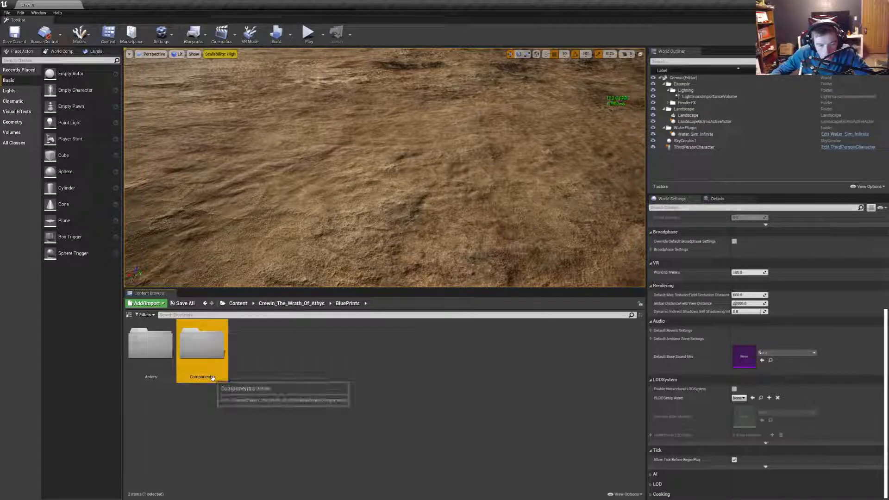
pyautogui.press('F2')
pyautogui.click(212, 377)
pyautogui.press('BackSpace')
pyautogui.press('Return')
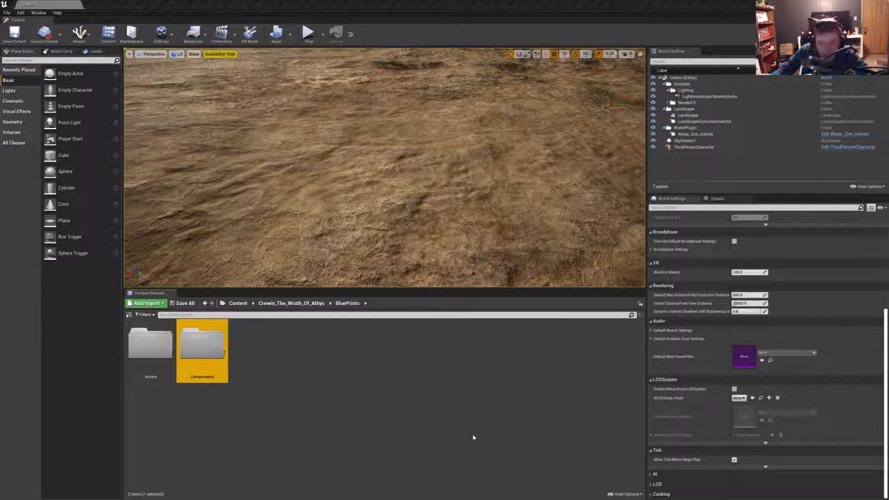
pyautogui.rightClick(454, 424)
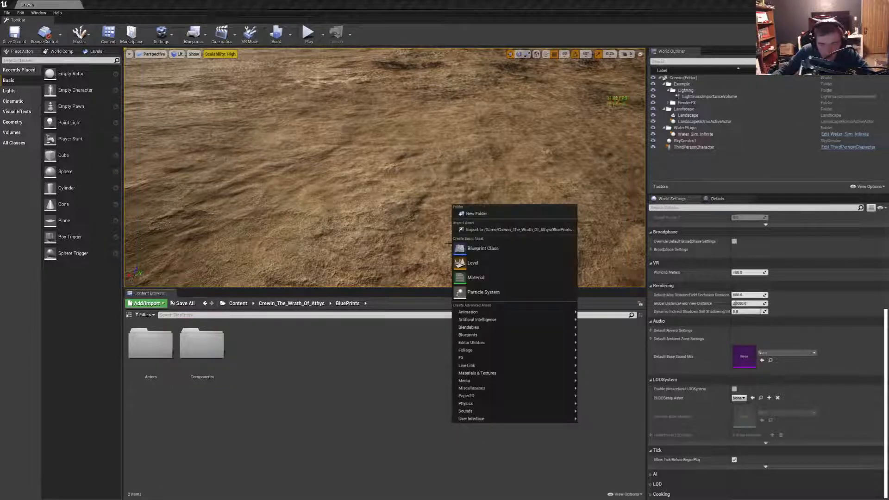
pyautogui.click(482, 248)
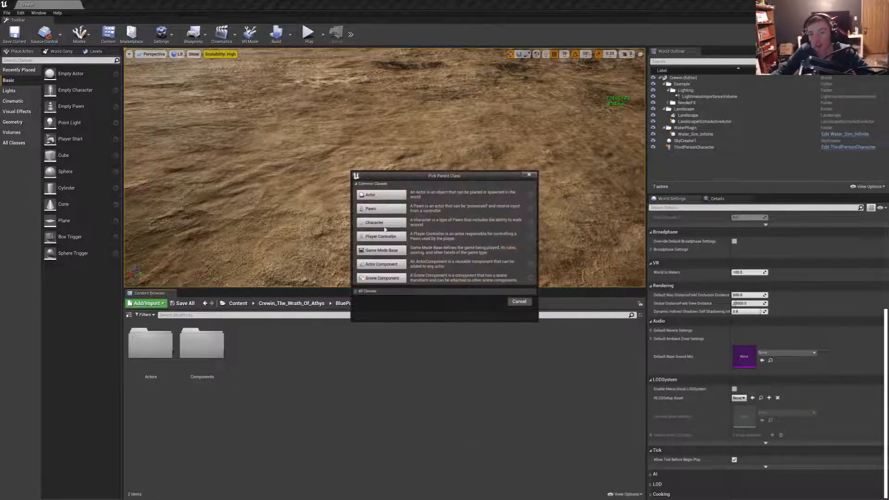
pyautogui.click(366, 291)
pyautogui.scroll(-5, 445, 347)
pyautogui.click(519, 407)
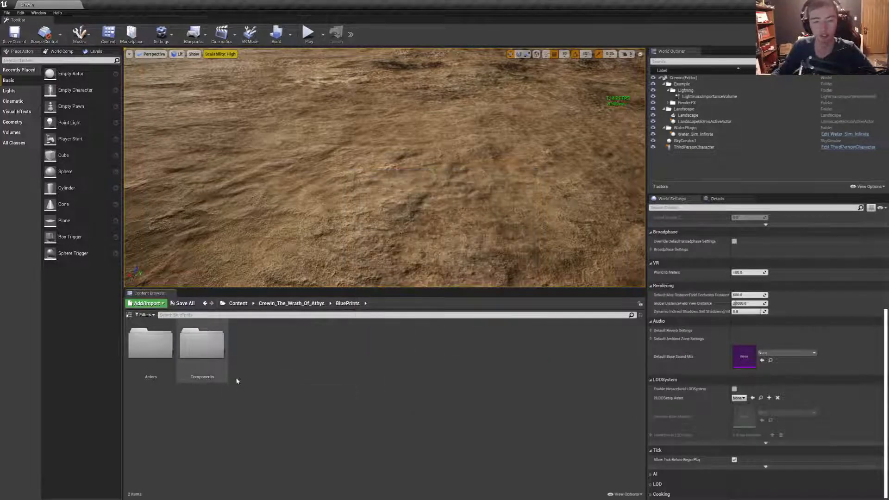
# - Open the User_Interfaces folder of Crewin_The_Wrath_Of_Athys and create a subfolder named Menus in it
pyautogui.click(315, 304)
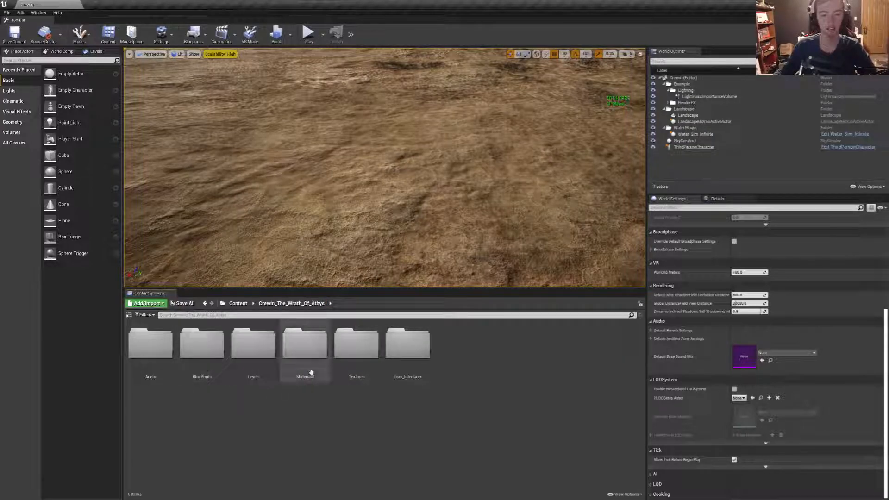
pyautogui.doubleClick(400, 368)
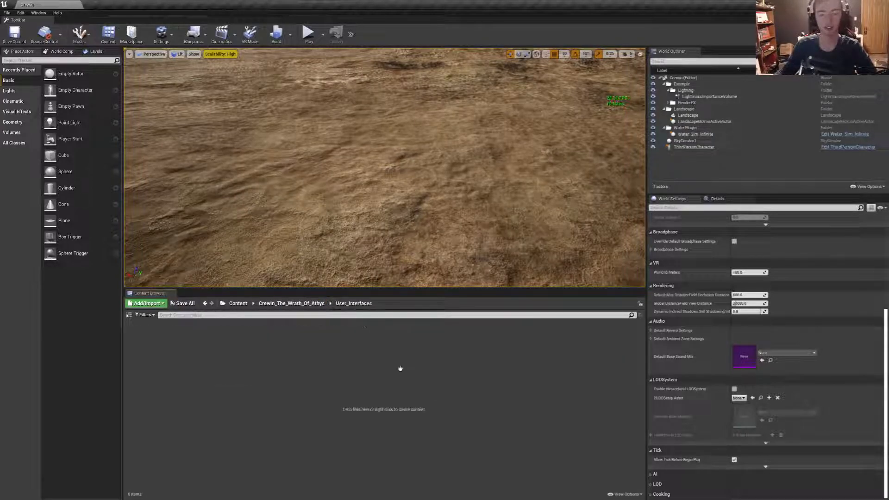
pyautogui.rightClick(240, 383)
pyautogui.click(290, 169)
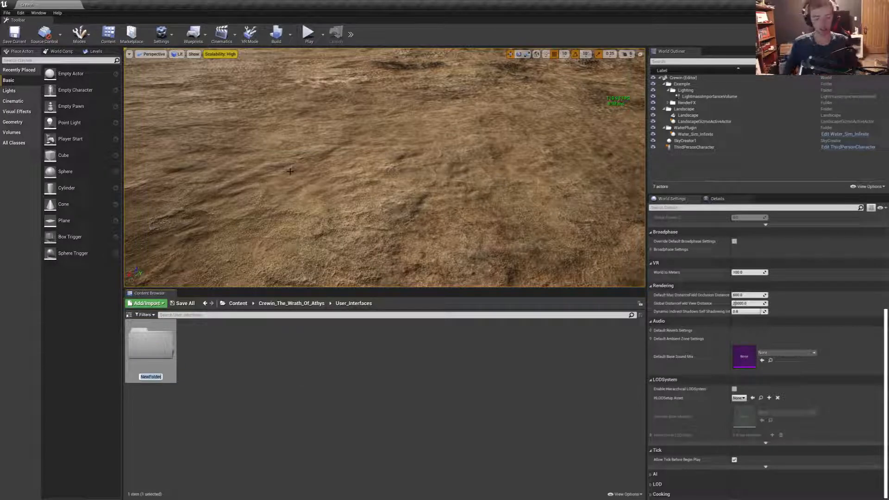
pyautogui.write("Manu's")
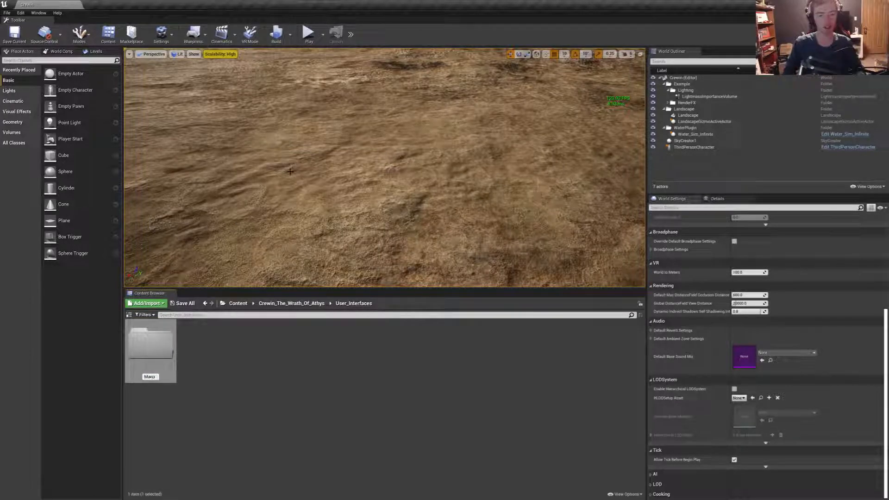
pyautogui.press('BackSpace')
pyautogui.press('BackSpace')
pyautogui.write('s')
pyautogui.press('Return')
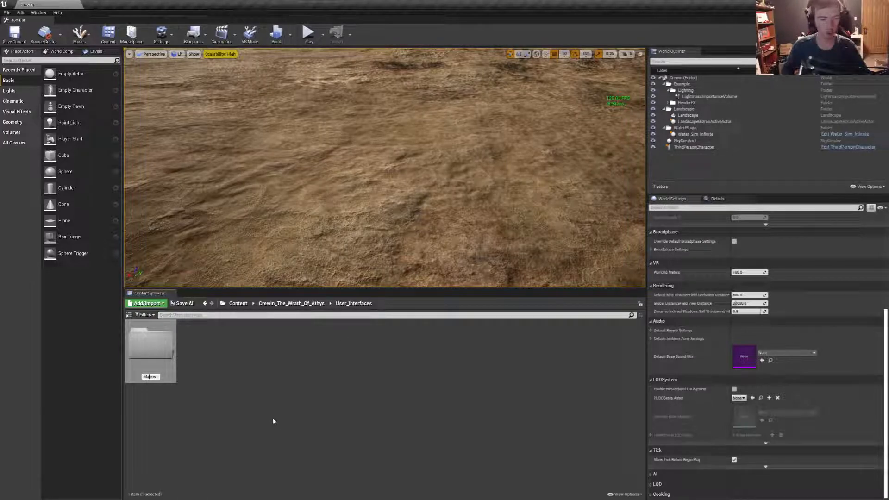
# - Add a subfolder named Quest beside Menus in the User_Interfaces folder
pyautogui.rightClick(268, 418)
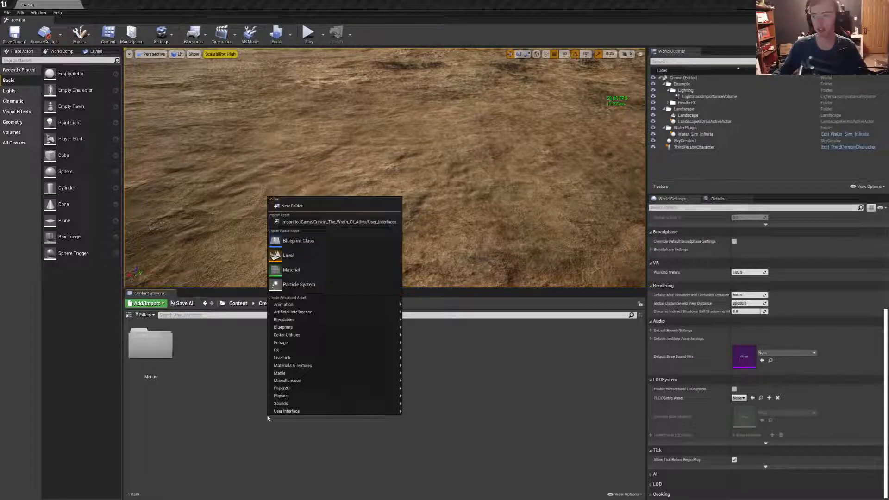
pyautogui.click(306, 207)
pyautogui.write('Quest')
pyautogui.press('Return')
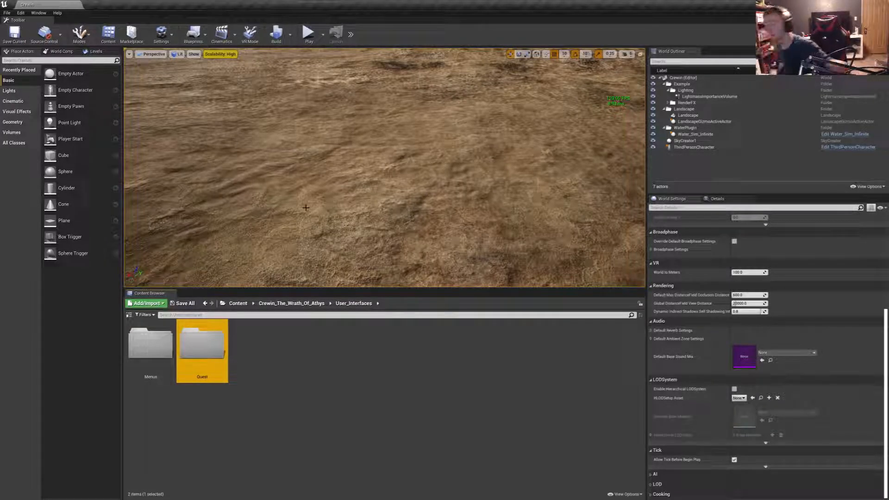
# - Add a subfolder named Inventory to the User_Interfaces folder
pyautogui.rightClick(304, 418)
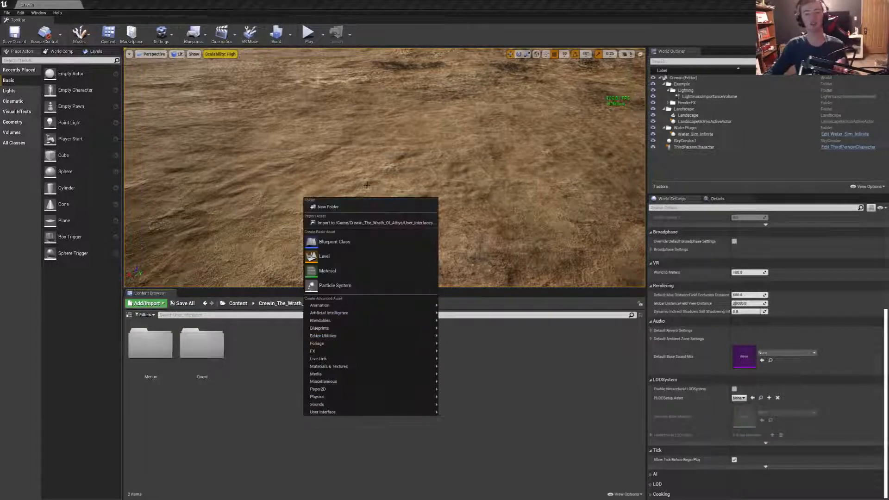
pyautogui.click(327, 206)
pyautogui.write('Comp')
pyautogui.press('BackSpace')
pyautogui.press('BackSpace')
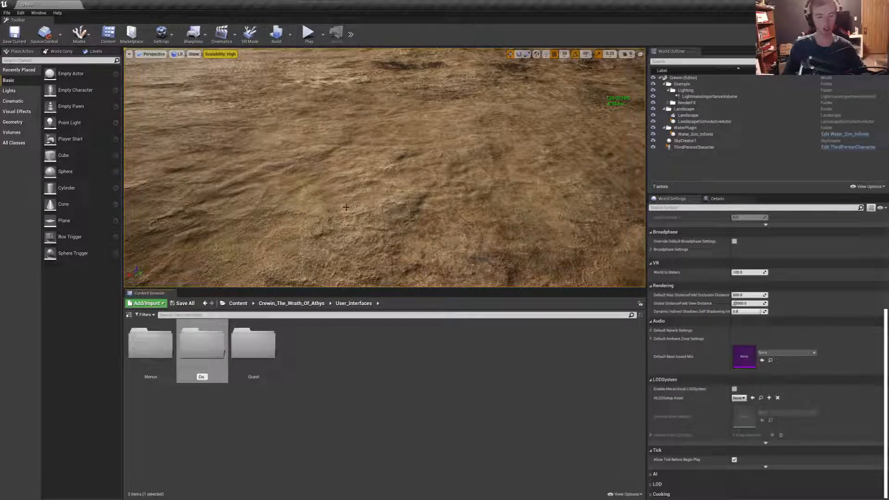
pyautogui.press('BackSpace')
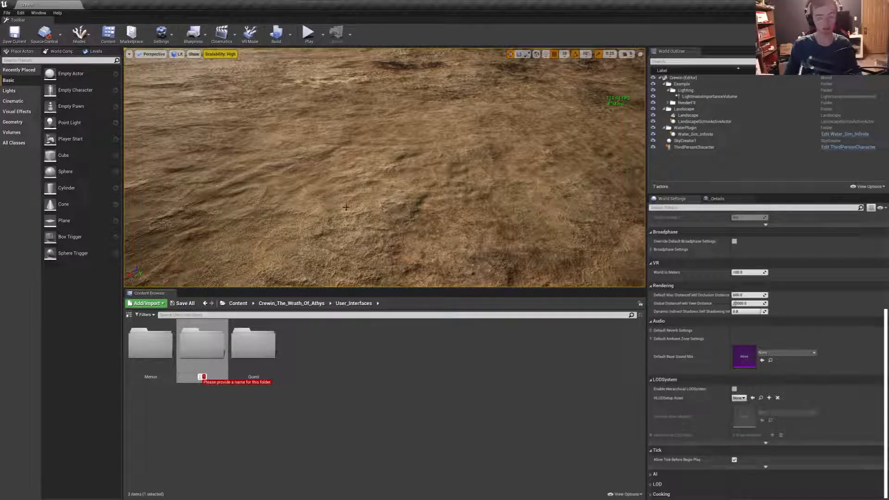
pyautogui.write('Inventir')
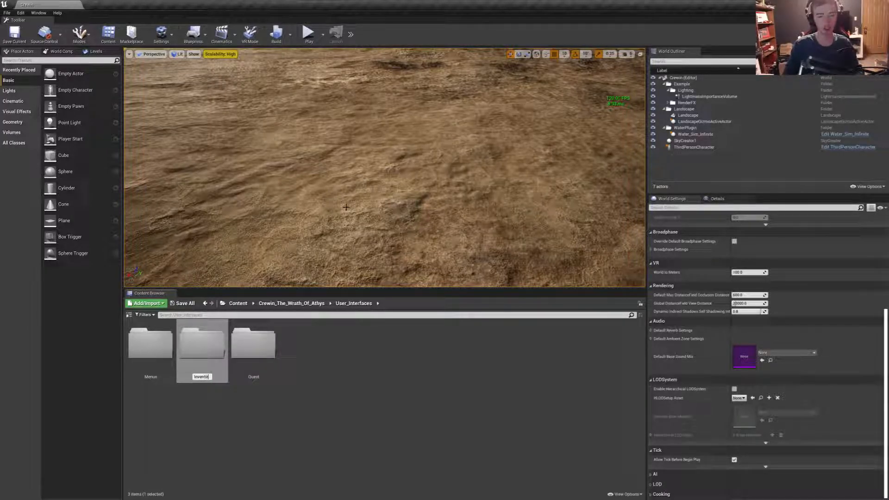
pyautogui.press('BackSpace')
pyautogui.press('BackSpace')
pyautogui.write('ory')
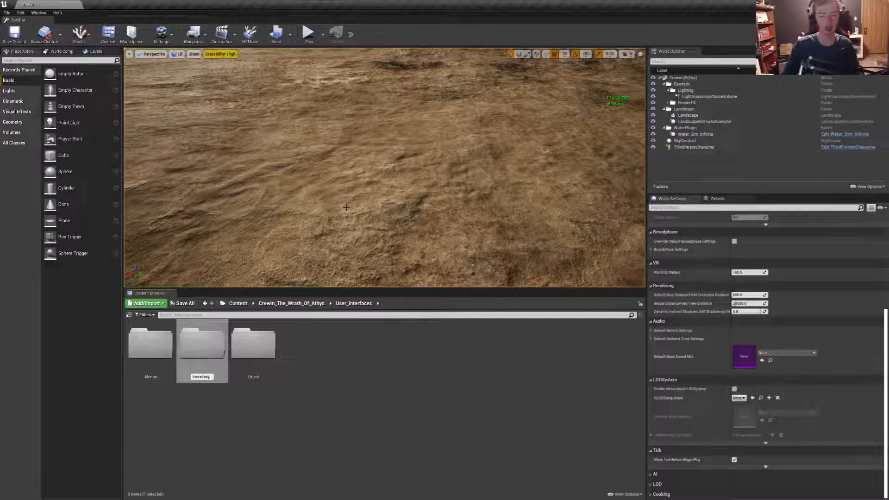
pyautogui.press('Return')
# - Add a subfolder named World to the User_Interfaces folder
pyautogui.rightClick(319, 392)
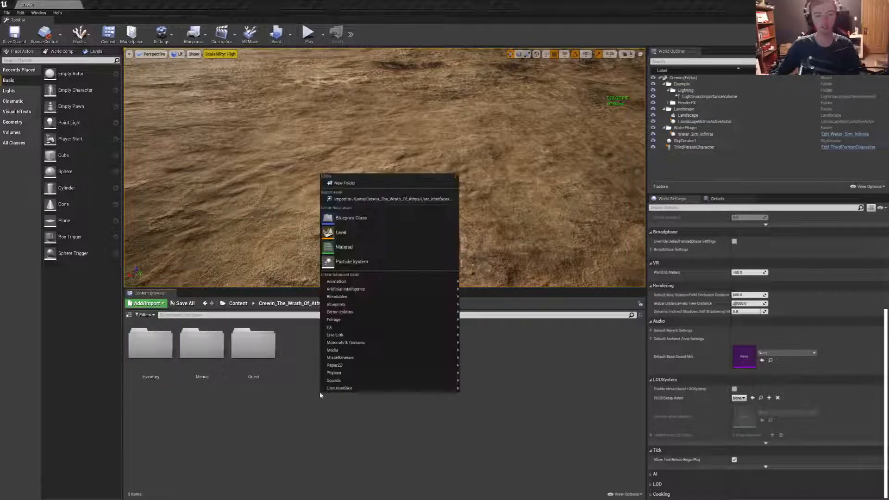
pyautogui.click(364, 187)
pyautogui.write('World')
pyautogui.press('Return')
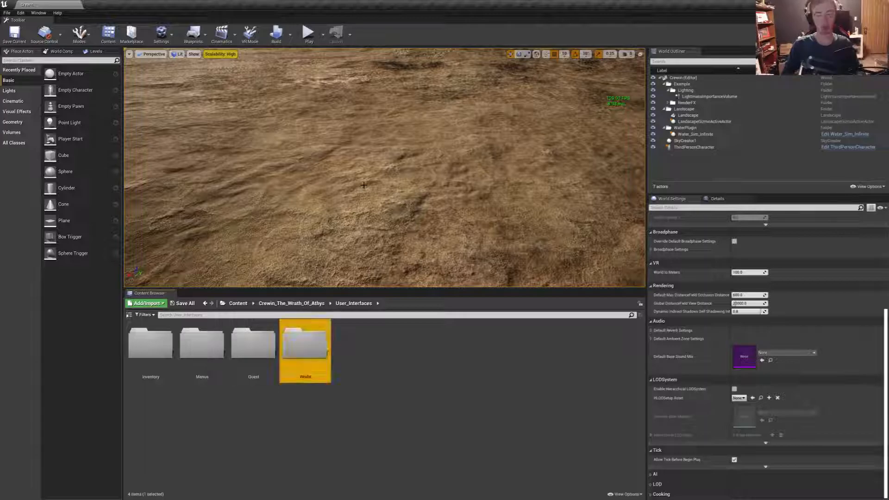
pyautogui.click(395, 407)
pyautogui.rightClick(398, 392)
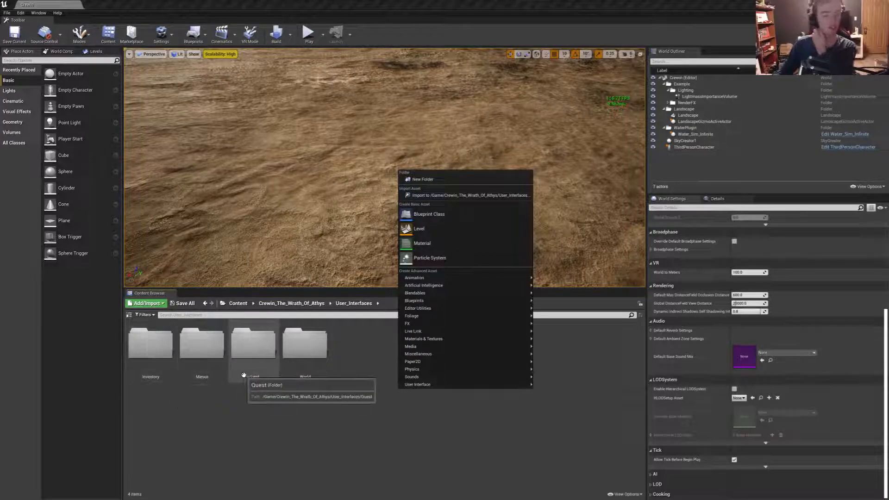
pyautogui.click(346, 433)
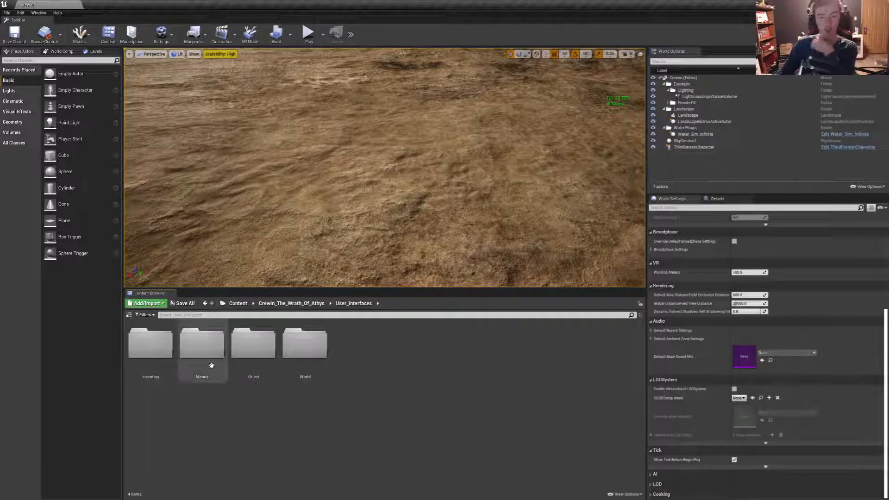
pyautogui.click(153, 350)
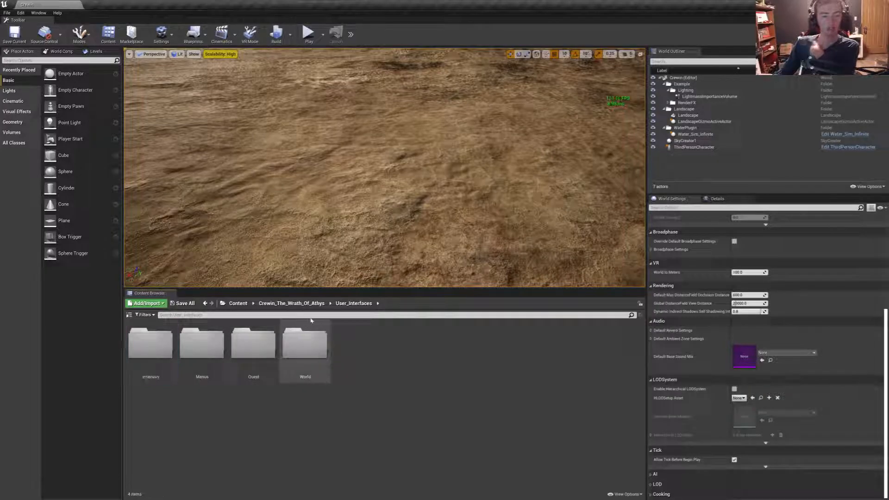
# - Show the folder tree and move the Crewin level from Content into the Levels folder of Crewin_The_Wrath_Of_Athys
pyautogui.click(291, 303)
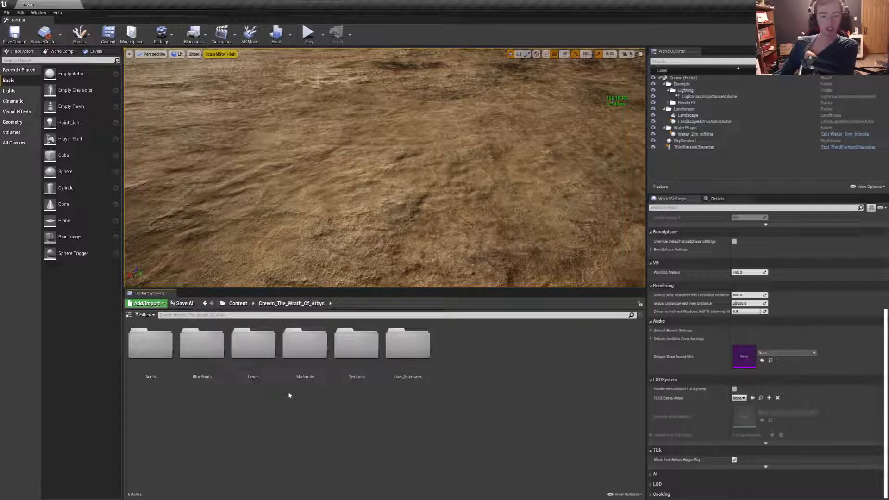
pyautogui.click(238, 304)
pyautogui.rightClick(506, 359)
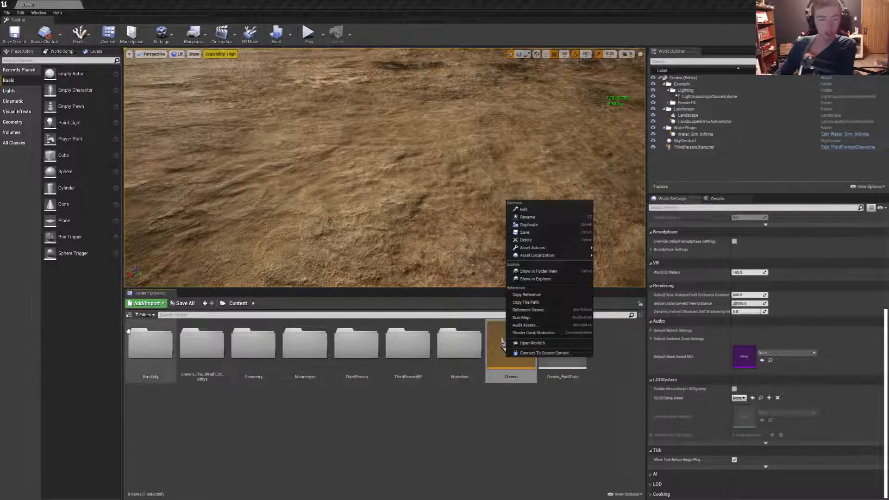
pyautogui.click(129, 314)
pyautogui.click(129, 315)
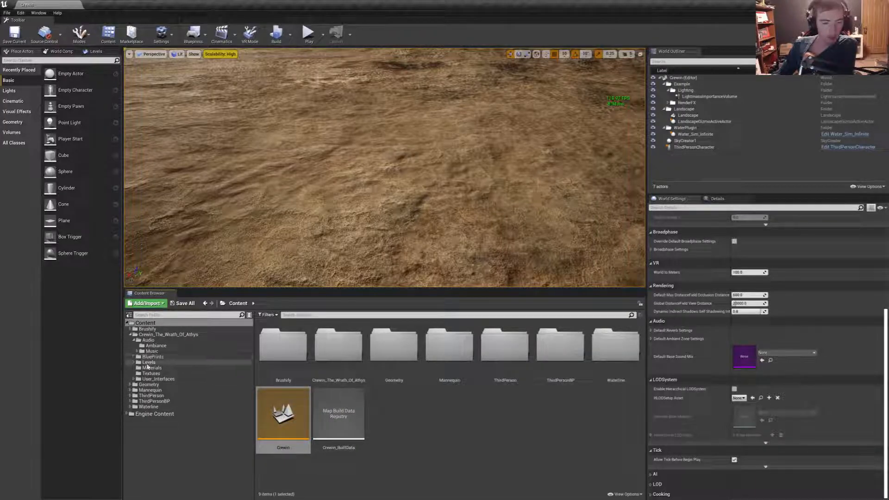
pyautogui.moveTo(284, 417); pyautogui.dragTo(155, 363)
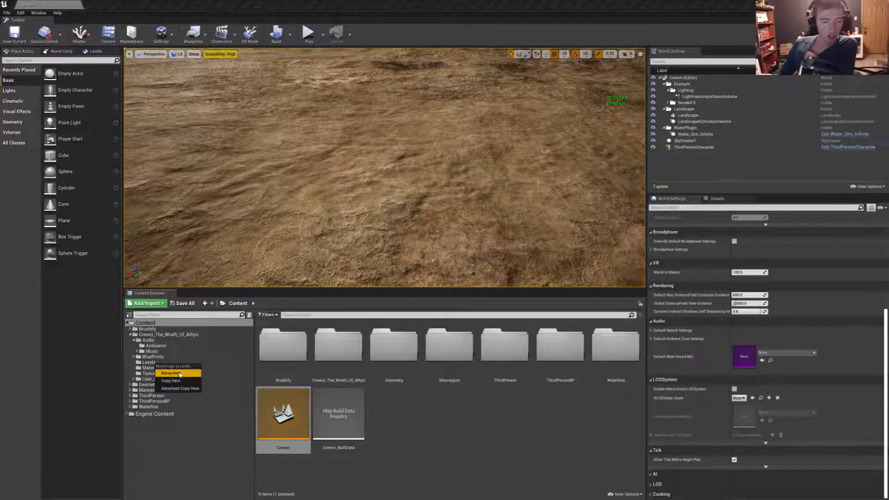
pyautogui.click(168, 371)
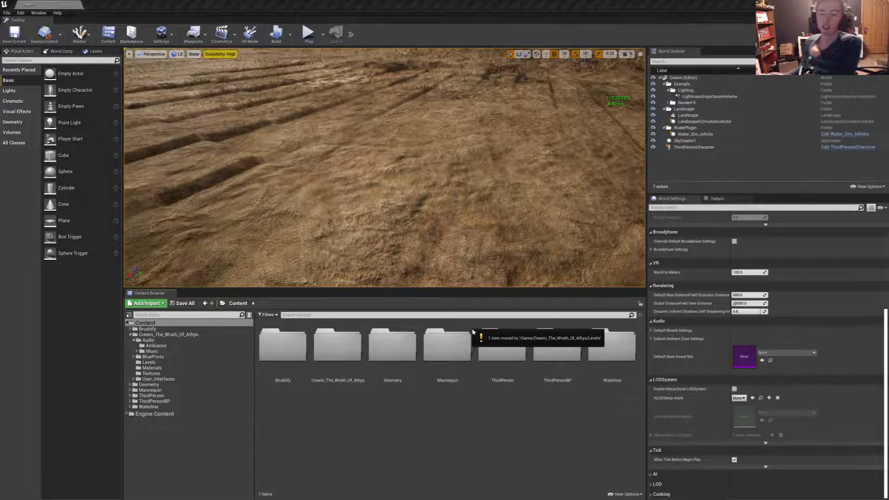
# - Go to the Levels folder of Crewin_The_Wrath_Of_Athys and open the Crewin level from it
pyautogui.moveTo(456, 222); pyautogui.dragTo(472, 144, button='right')
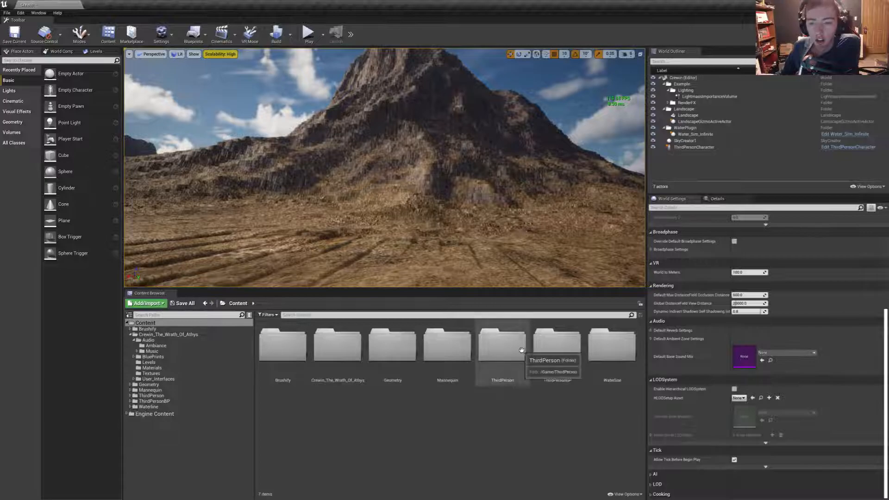
pyautogui.doubleClick(337, 346)
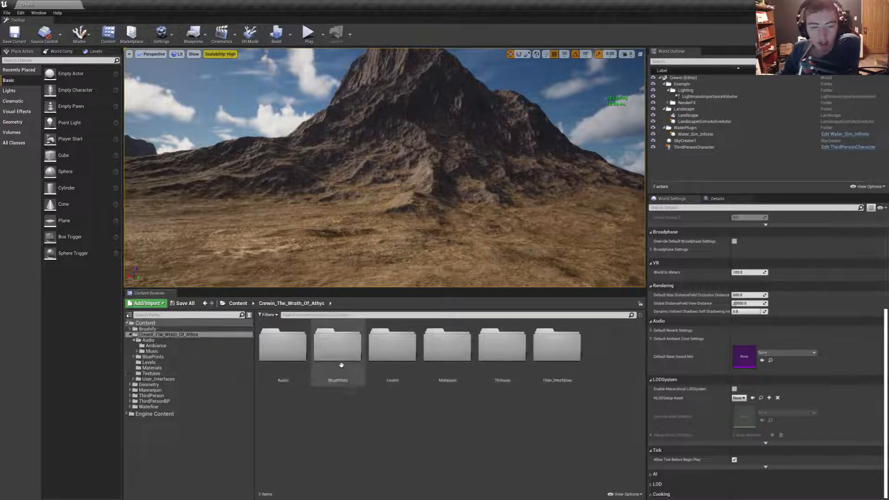
pyautogui.doubleClick(394, 352)
pyautogui.doubleClick(283, 350)
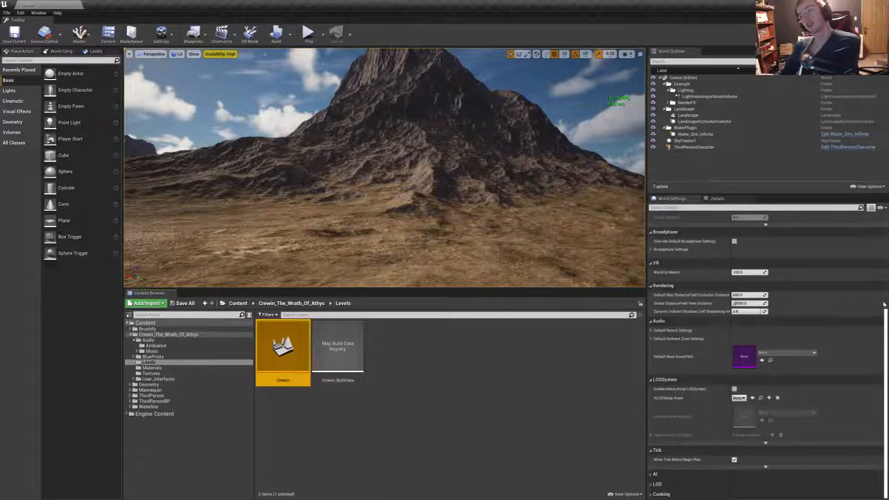
# - Look through the Content and User_Interfaces folders, return to the Crewin_The_Wrath_Of_Athys folder and hide the folder tree
pyautogui.moveTo(340, 197)
pyautogui.mouseDown(button='right')
pyautogui.moveTo(340, 260)
pyautogui.moveTo(340, 196)
pyautogui.mouseUp(button='right')
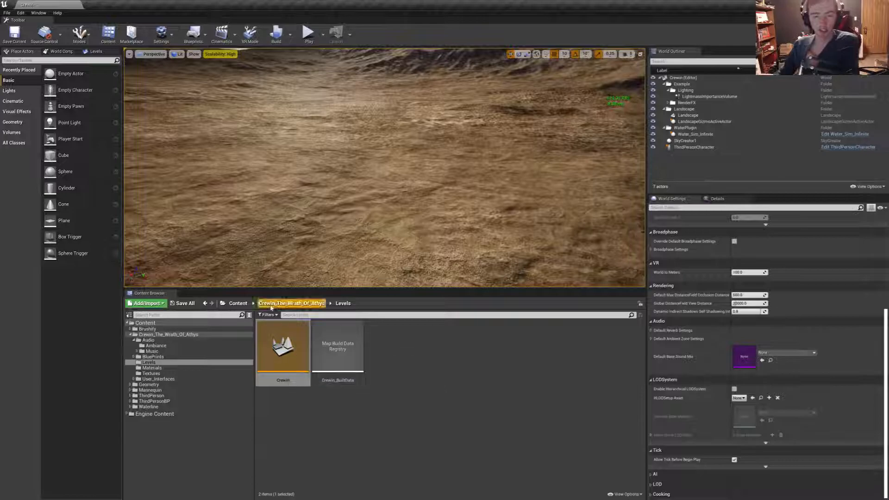
pyautogui.click(153, 323)
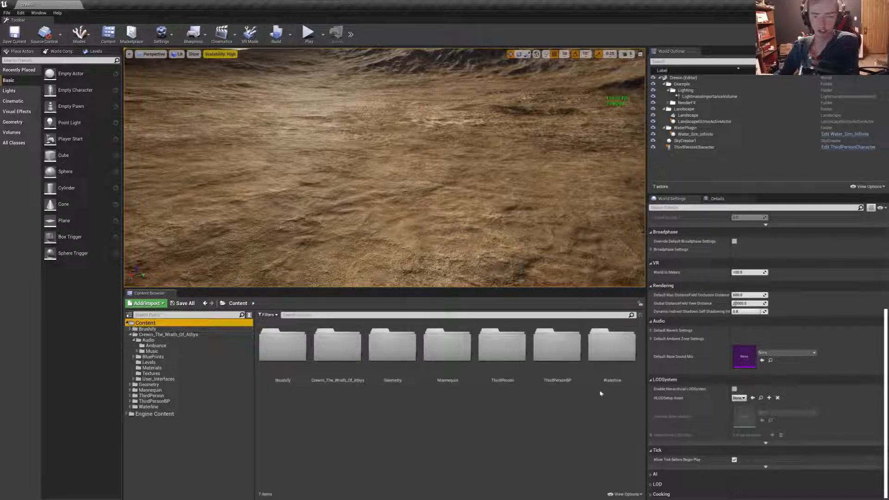
pyautogui.doubleClick(618, 354)
pyautogui.click(244, 304)
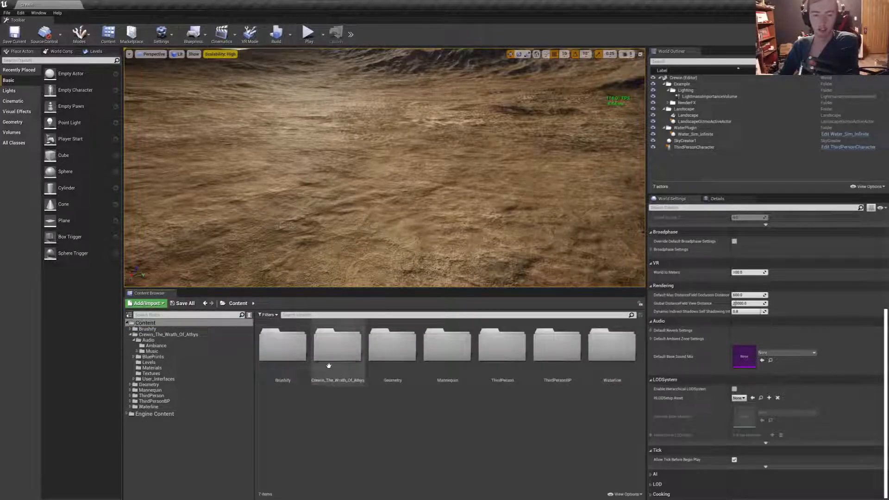
pyautogui.doubleClick(338, 347)
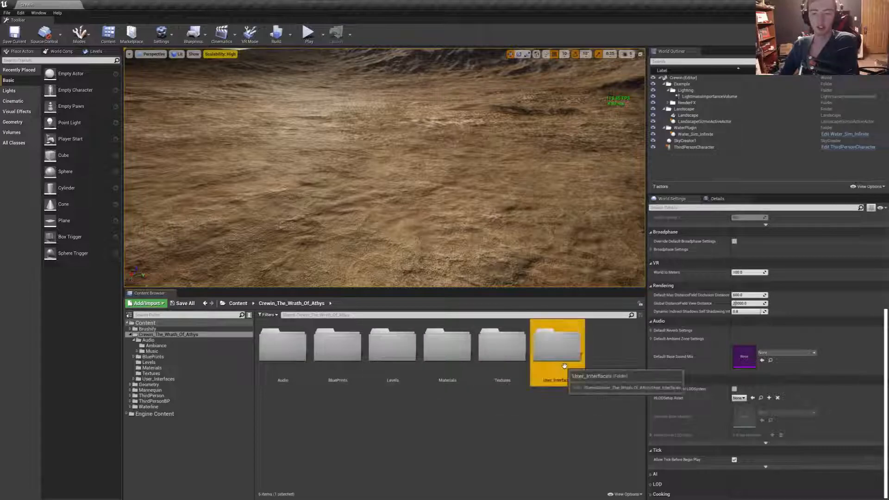
pyautogui.doubleClick(558, 348)
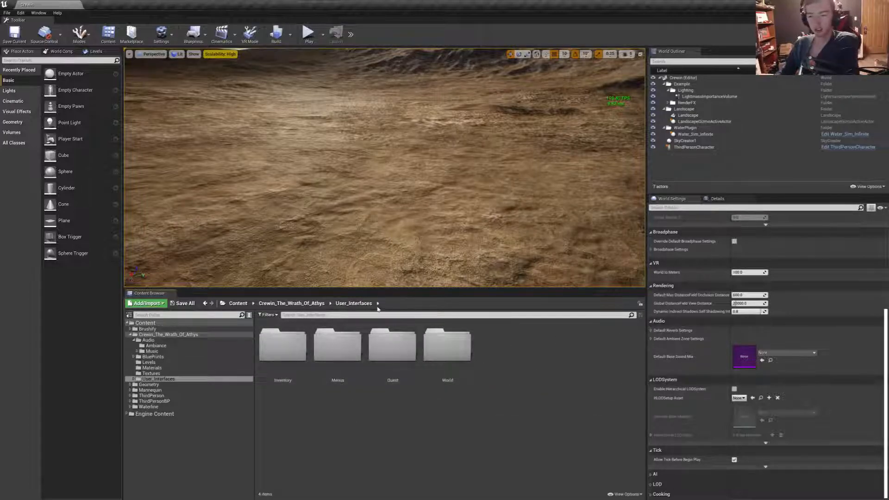
pyautogui.click(292, 304)
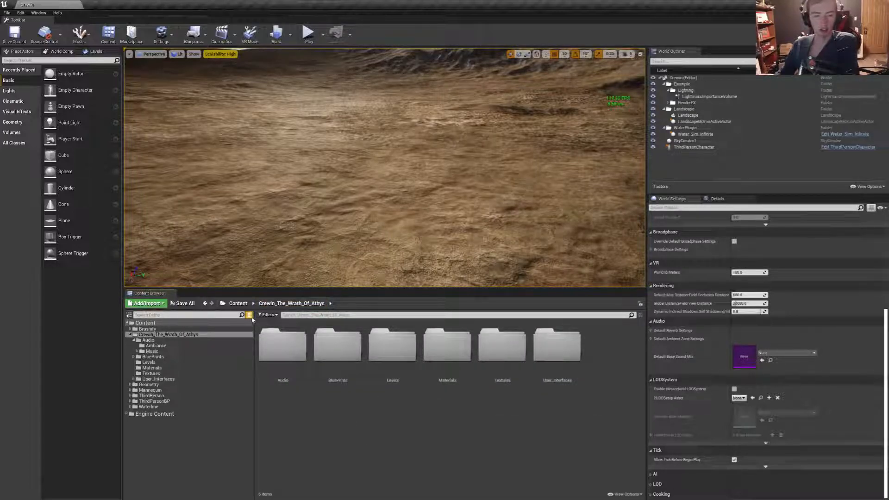
pyautogui.click(129, 316)
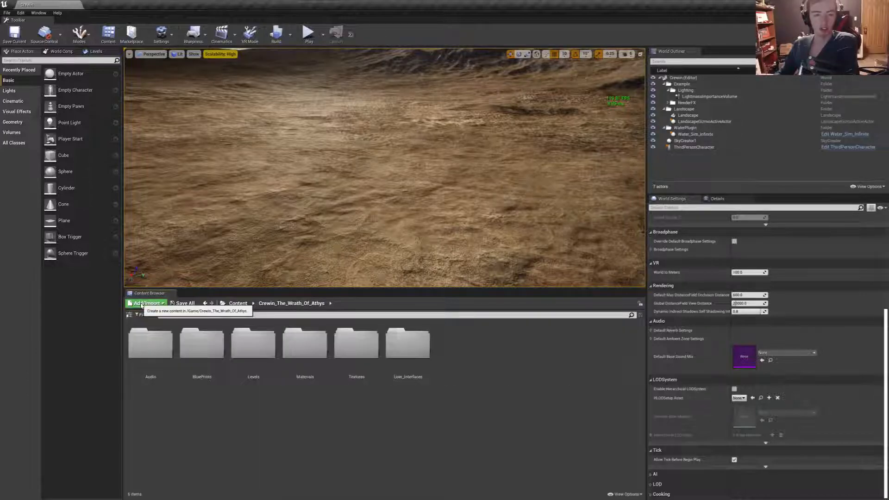
pyautogui.click(146, 303)
pyautogui.click(172, 105)
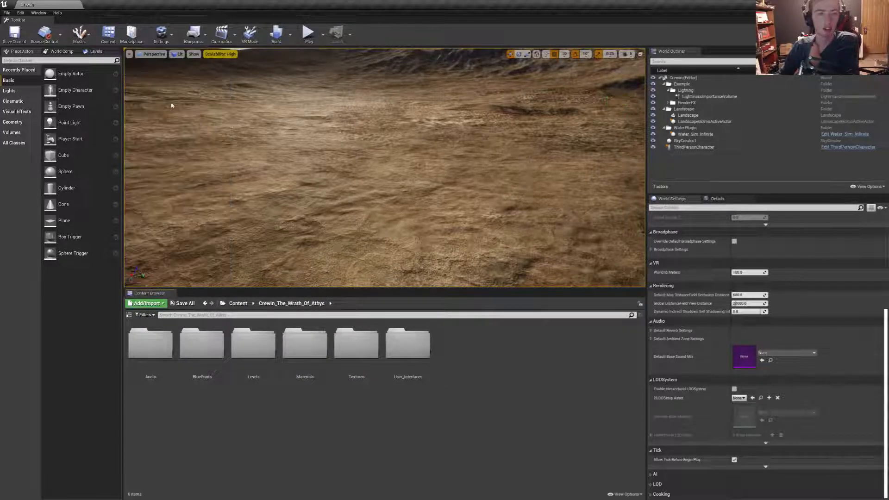
pyautogui.click(342, 234)
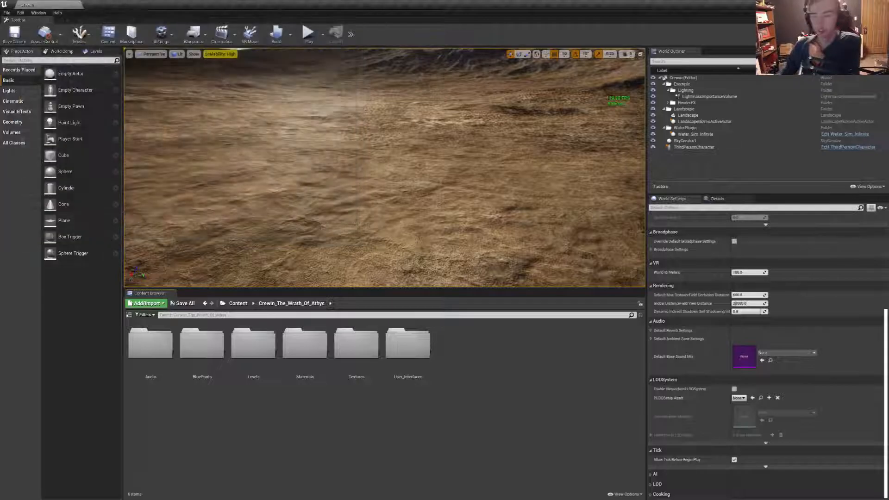
# - Open a File Explorer window and move it off to the other monitor
pyautogui.press('super+e')
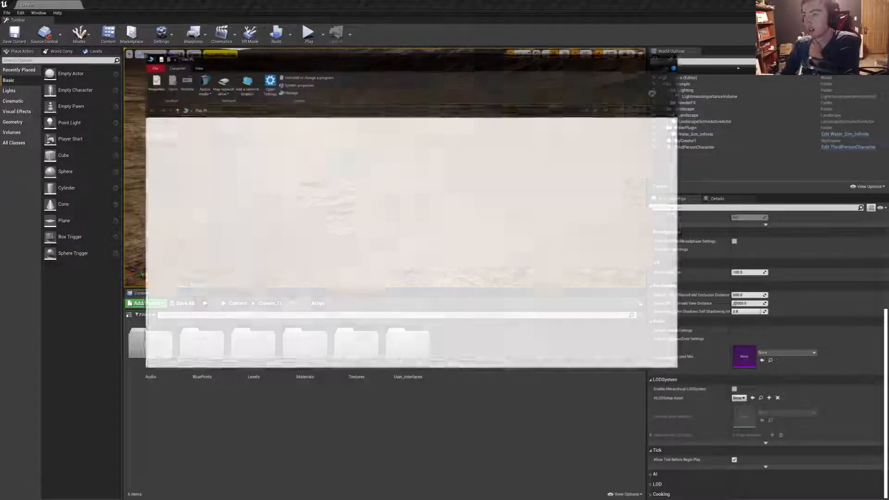
pyautogui.moveTo(512, 64); pyautogui.dragTo(888, 74)
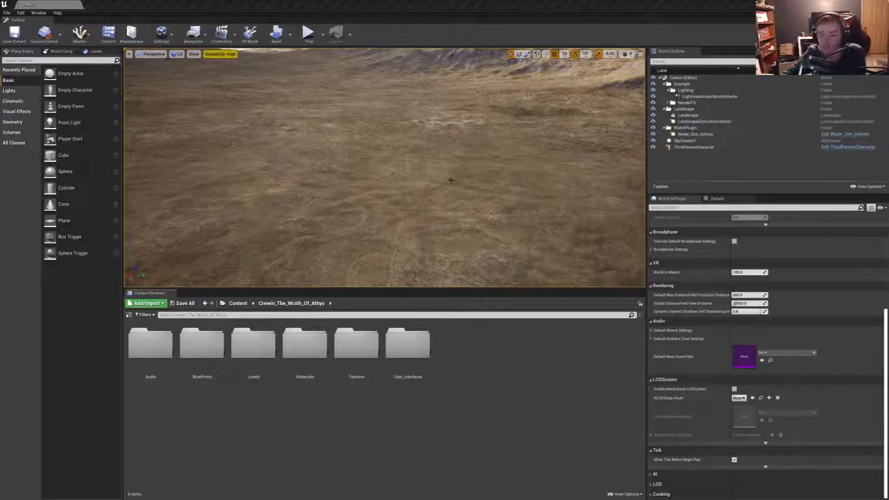
# - Open the Menus folder inside User_Interfaces
pyautogui.doubleClick(407, 349)
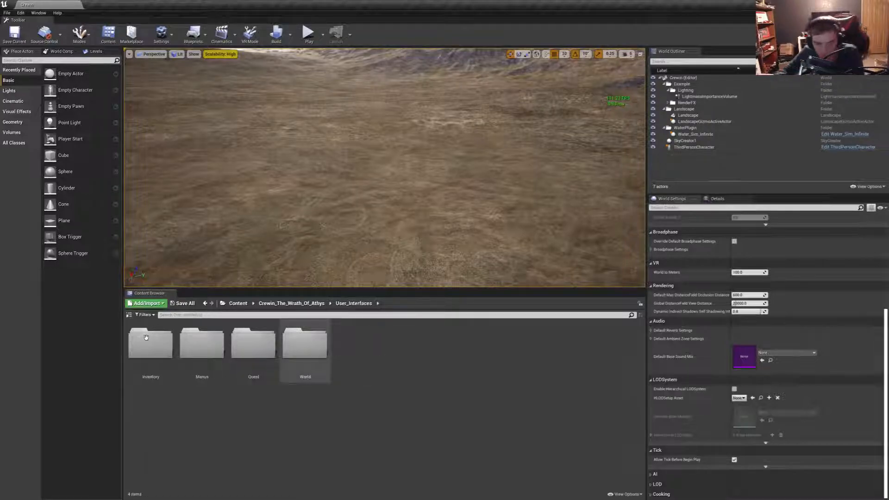
pyautogui.doubleClick(218, 355)
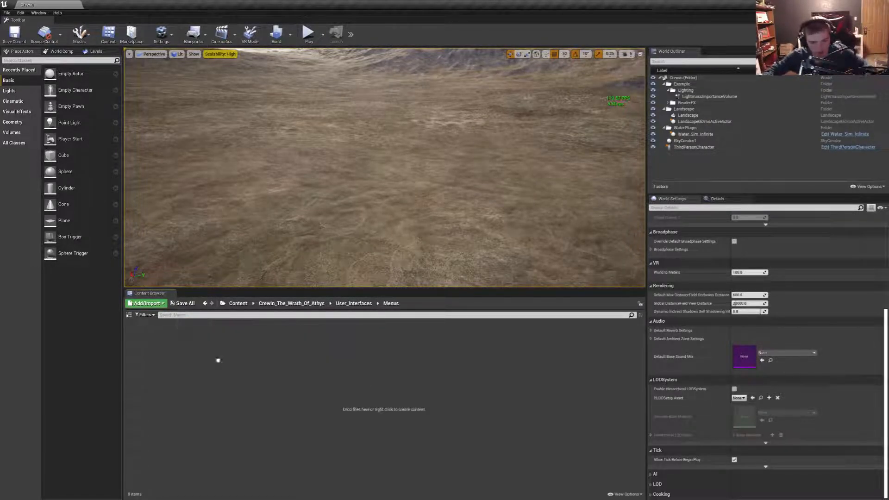
pyautogui.rightClick(250, 391)
pyautogui.press('Escape')
pyautogui.rightClick(286, 384)
pyautogui.moveTo(302, 377)
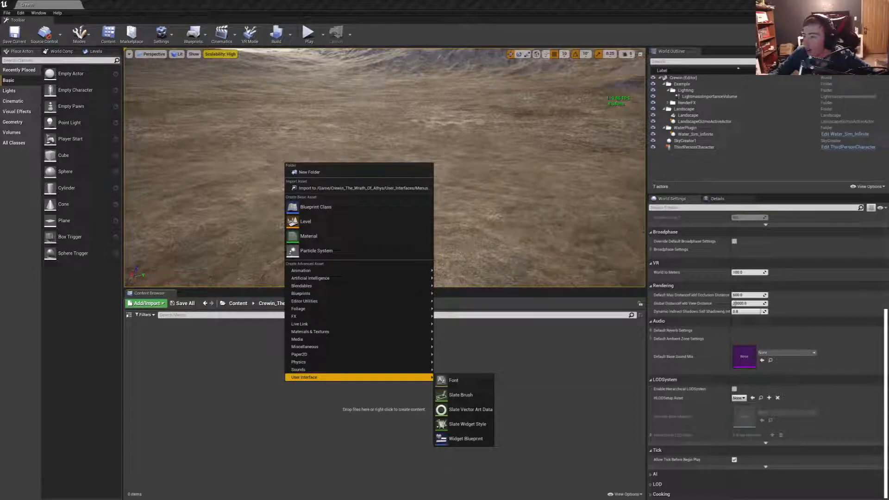
pyautogui.press('Escape')
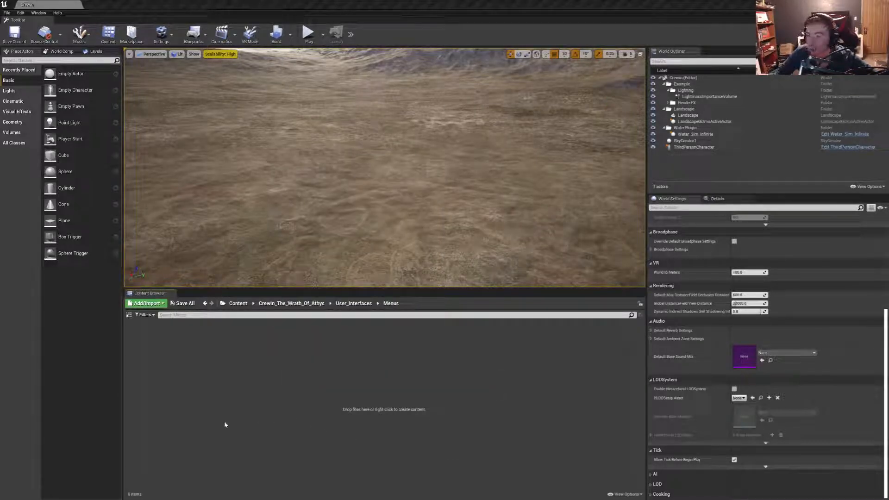
pyautogui.rightClick(235, 411)
pyautogui.moveTo(237, 404)
pyautogui.press('Escape')
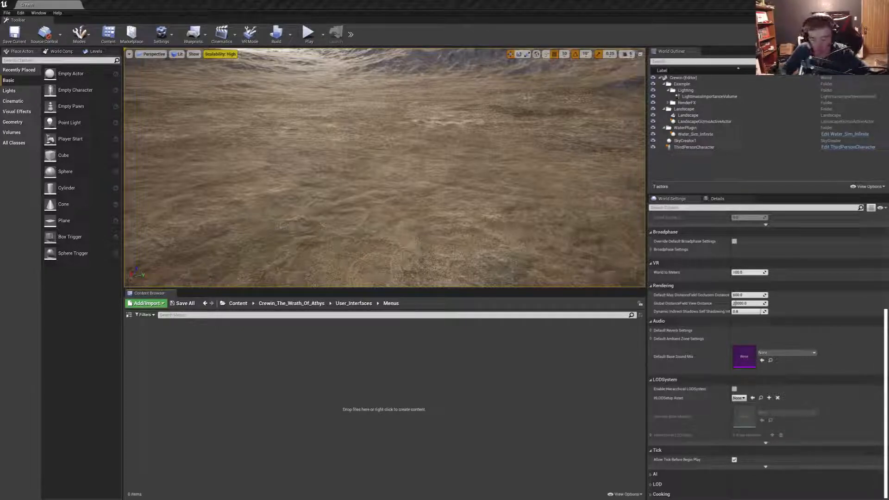
pyautogui.press('super')
pyautogui.write('photo')
pyautogui.press('Return')
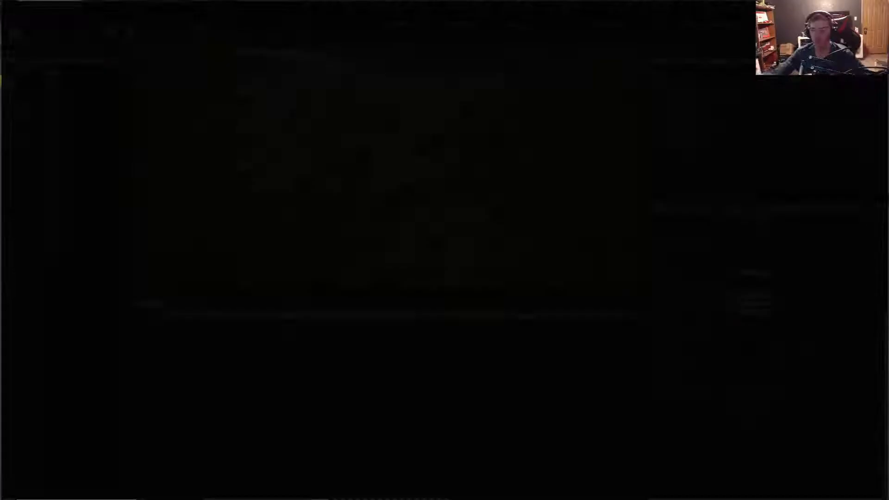
pyautogui.moveTo(223, 3); pyautogui.dragTo(488, 138)
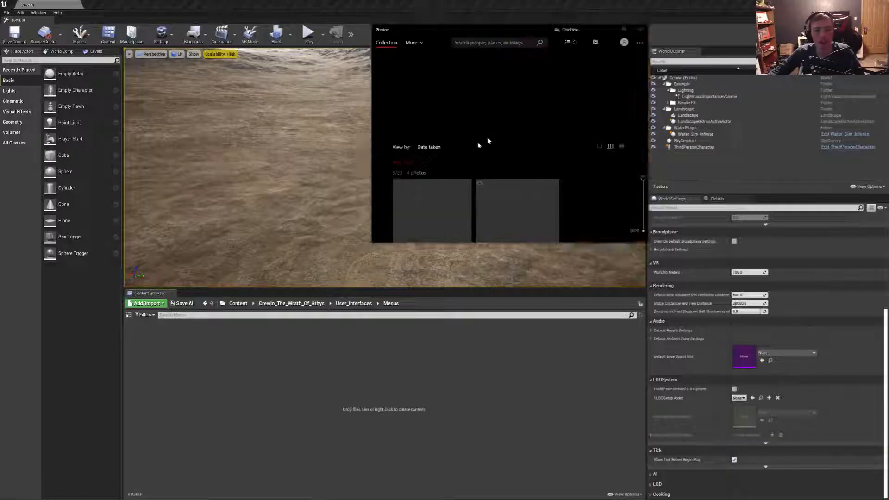
pyautogui.click(589, 159)
pyautogui.click(586, 147)
pyautogui.click(586, 147)
# - Launch Photoshop and dismiss the Creative Cloud update notification
pyautogui.press('super')
pyautogui.write('photosh')
pyautogui.press('Return')
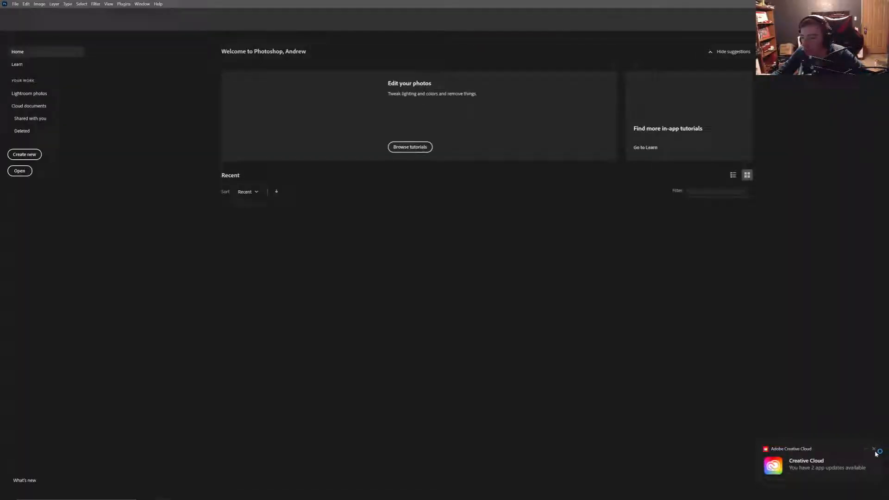
pyautogui.click(875, 450)
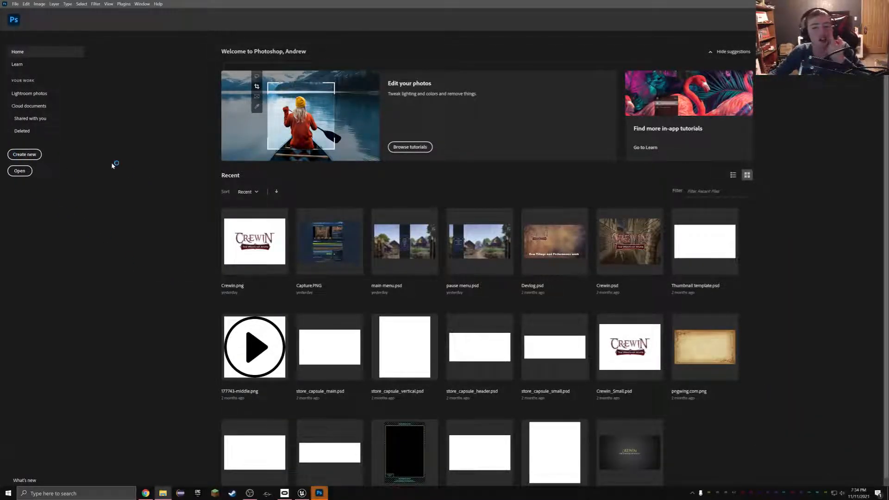
# - Open the Audio, Control, Gameplay and Video Settings, main menu and pause menu PSD files together from a subfolder of Downloads
pyautogui.click(20, 172)
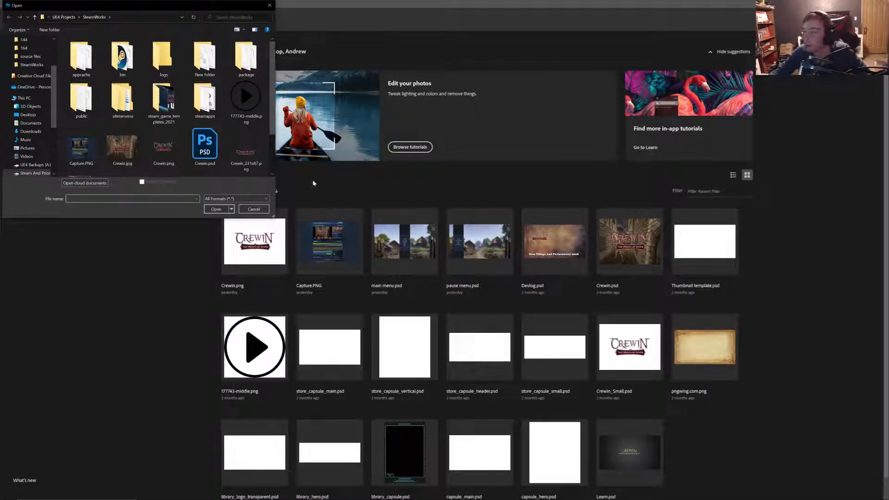
pyautogui.scroll(2, 27, 63)
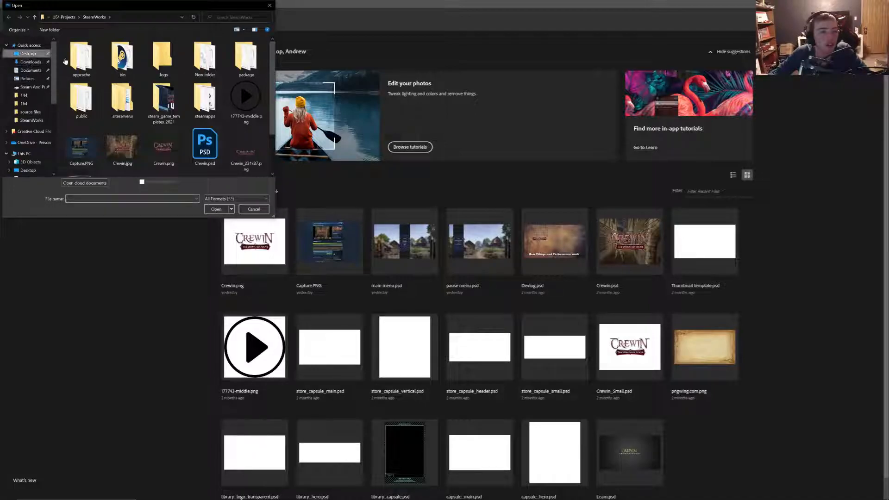
pyautogui.click(31, 62)
pyautogui.doubleClick(84, 59)
pyautogui.doubleClick(81, 66)
pyautogui.moveTo(65, 144); pyautogui.dragTo(269, 39)
pyautogui.click(219, 210)
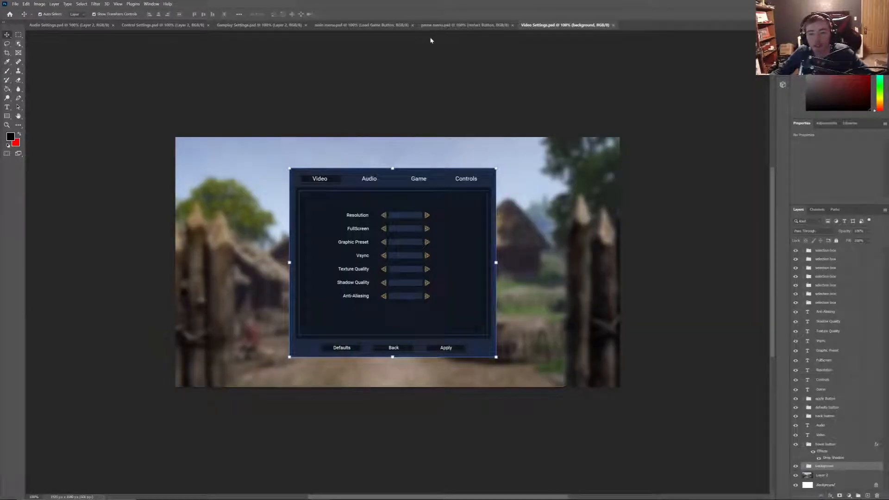
# - Examine the button list and backing panels of the main menu.psd design, and close the document
pyautogui.click(356, 26)
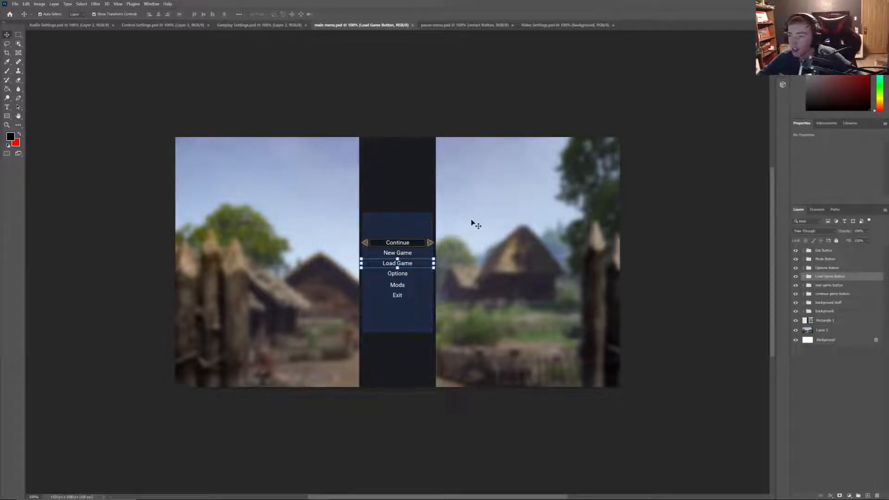
pyautogui.click(406, 317)
pyautogui.click(393, 357)
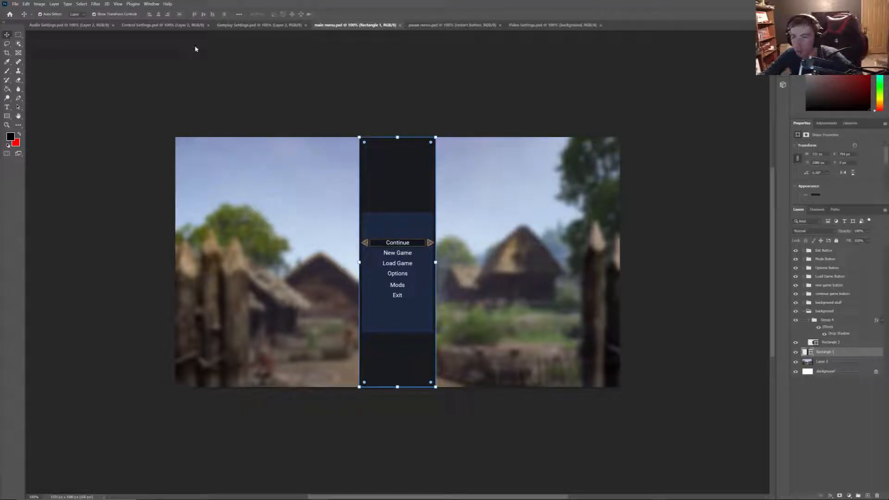
pyautogui.click(400, 25)
# - Examine the pause menu.psd design, shift its blurred village background slightly, and close the file without saving
pyautogui.click(358, 25)
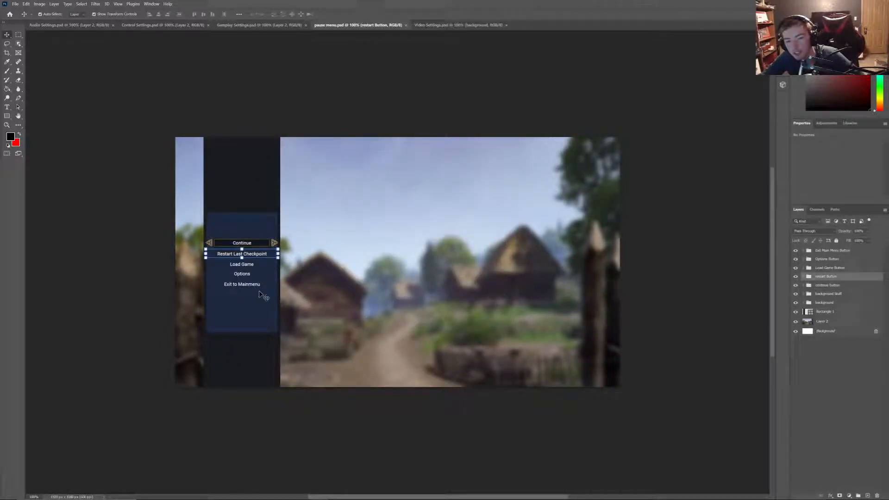
pyautogui.click(485, 257)
pyautogui.moveTo(496, 222); pyautogui.dragTo(428, 225)
pyautogui.click(259, 177)
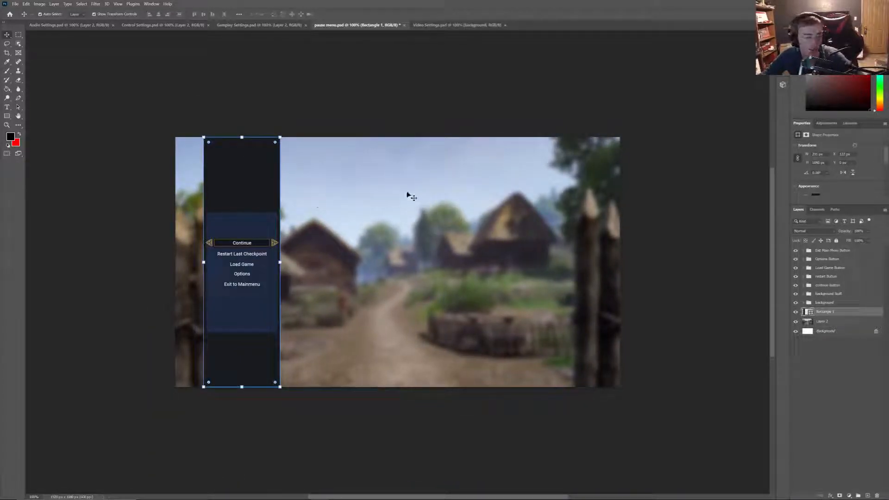
pyautogui.click(405, 26)
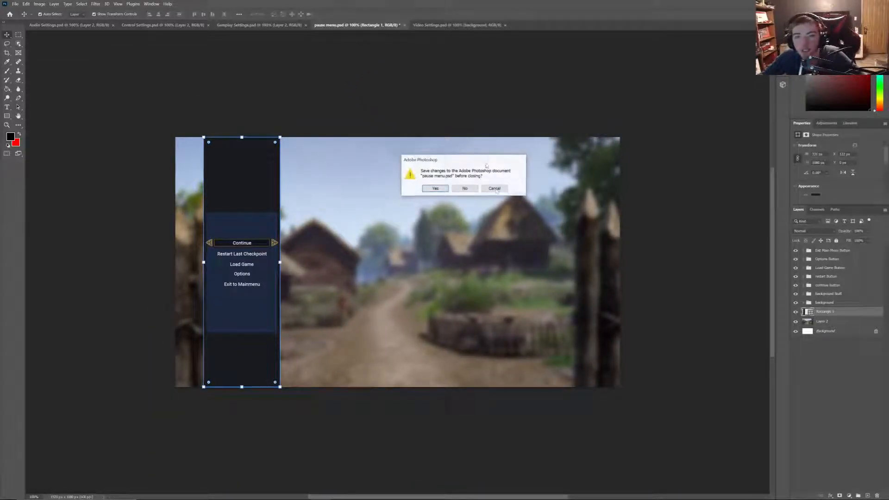
pyautogui.click(472, 189)
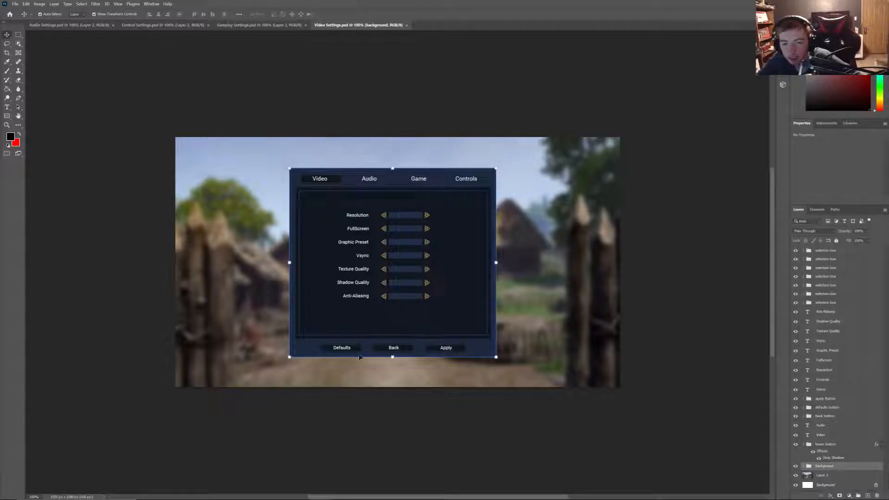
# - Review the Video, Gameplay, Control and Audio Settings designs and close all of these documents
pyautogui.click(408, 25)
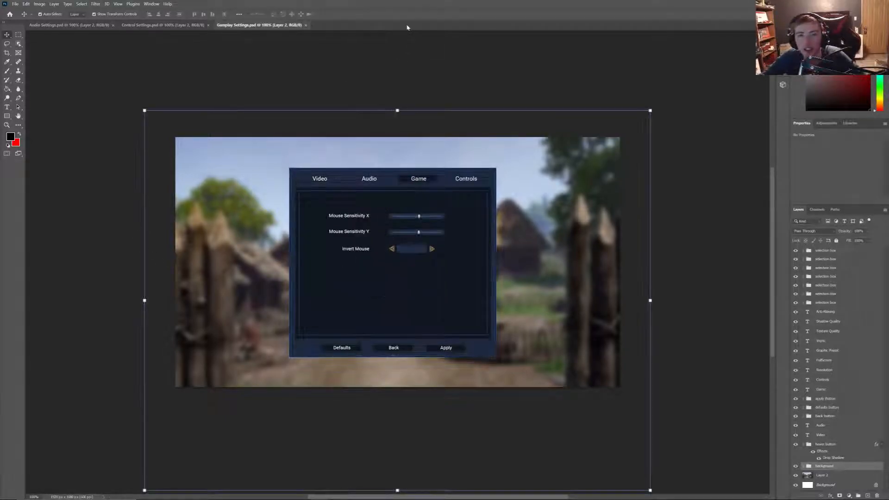
pyautogui.click(160, 25)
pyautogui.click(62, 27)
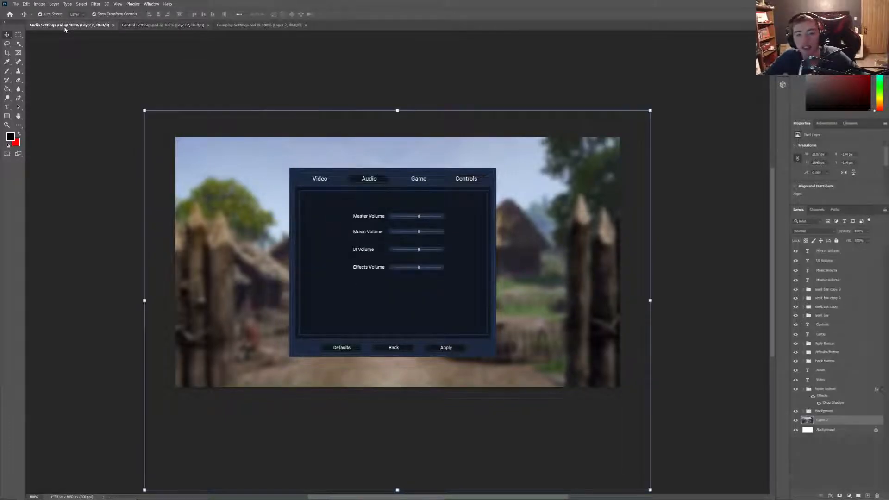
pyautogui.click(113, 25)
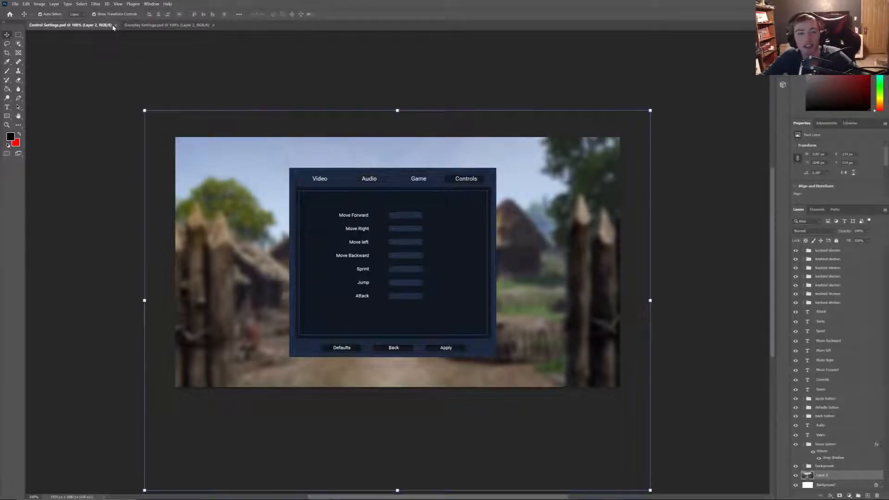
pyautogui.click(116, 25)
pyautogui.click(118, 25)
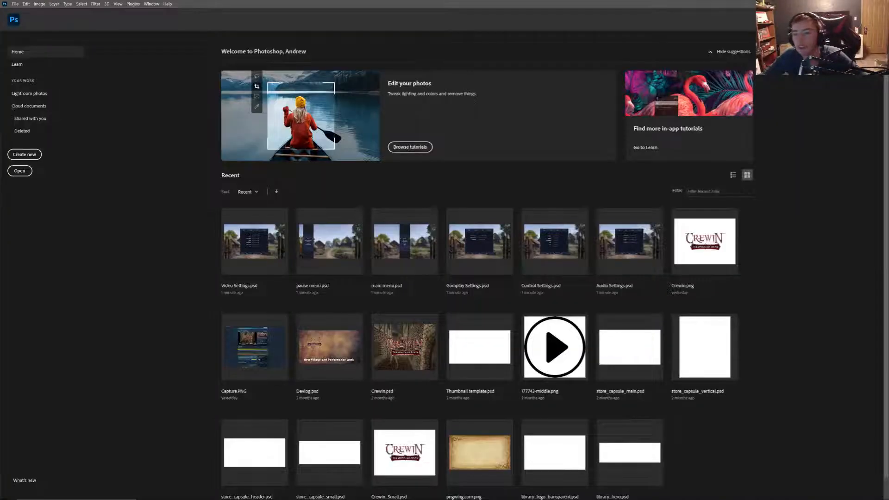
# - Switch to Unreal Editor and create a Widget Blueprint named MainMenu in the Menus folder
pyautogui.hotkey('alt', 'Tab')
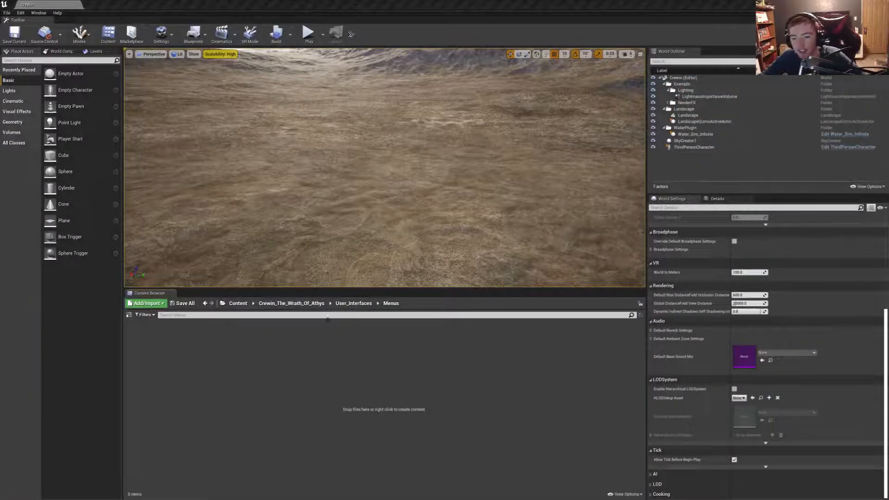
pyautogui.rightClick(309, 356)
pyautogui.moveTo(380, 349)
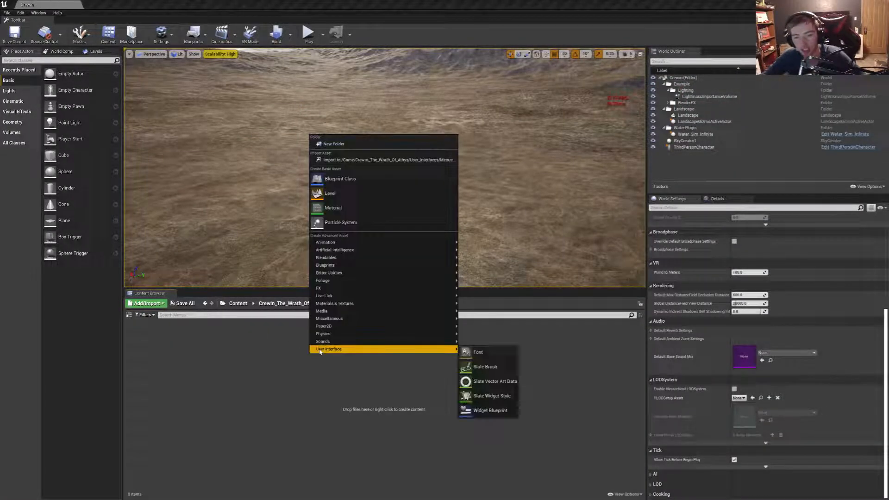
pyautogui.click(487, 411)
pyautogui.write('Main')
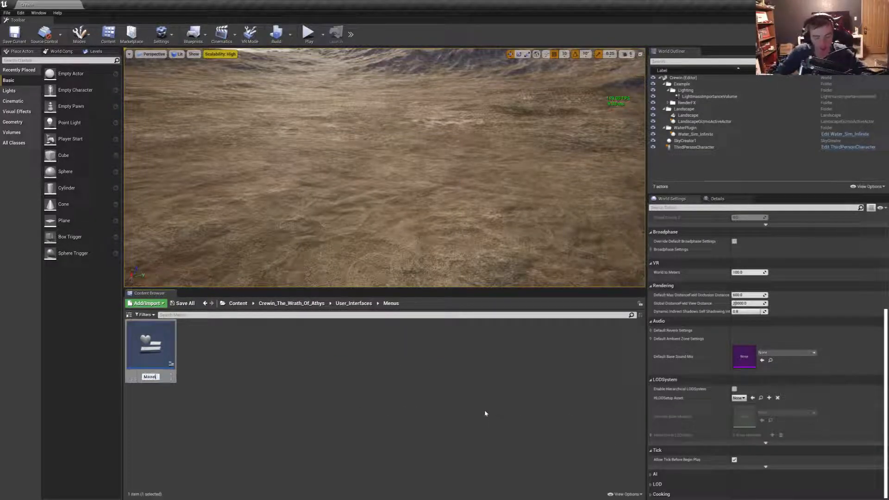
pyautogui.press('BackSpace')
pyautogui.write('in')
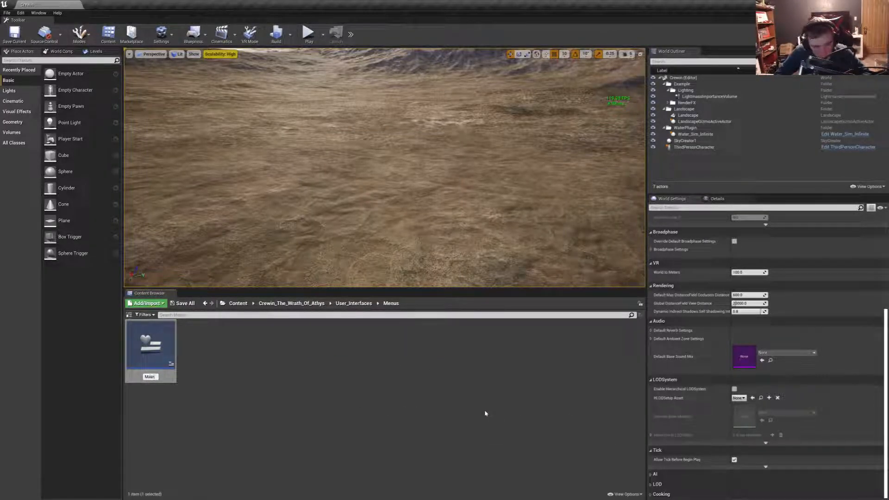
pyautogui.write('Menu')
pyautogui.press('Return')
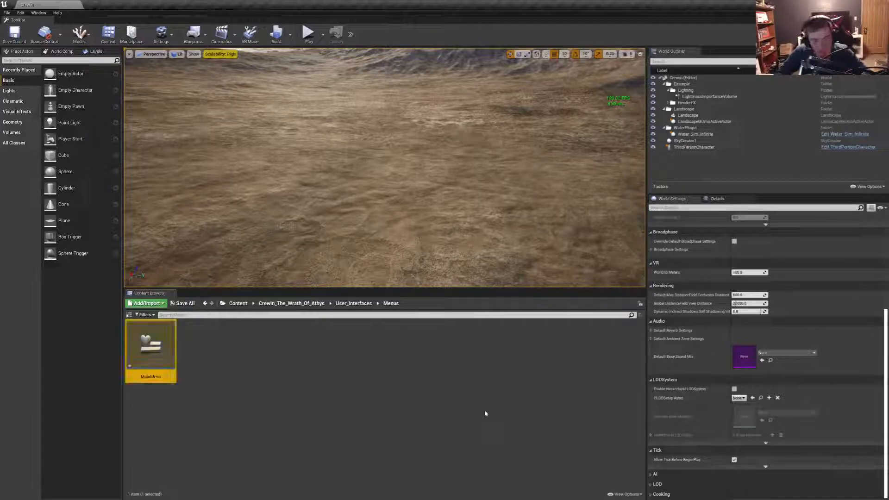
# - From the project's Textures folder, examine how the Crewin Menu assets source folder and its settings subfolder are organized, without importing anything
pyautogui.click(272, 303)
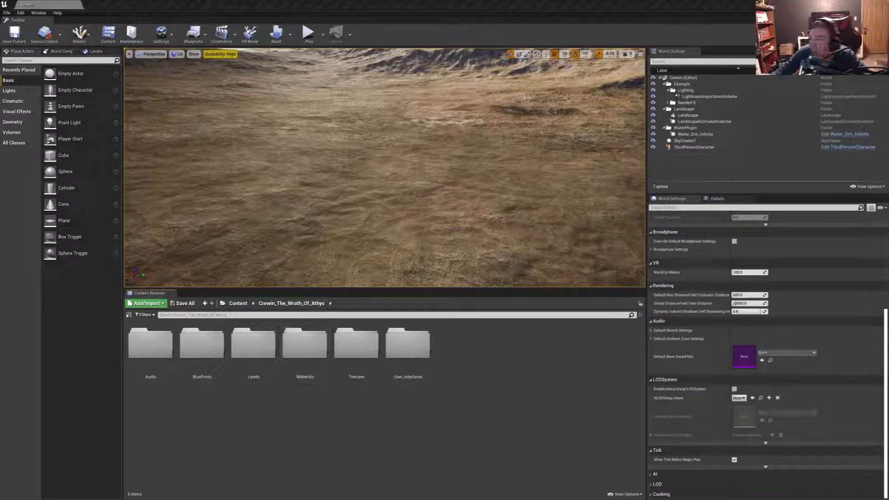
pyautogui.doubleClick(353, 366)
pyautogui.rightClick(180, 354)
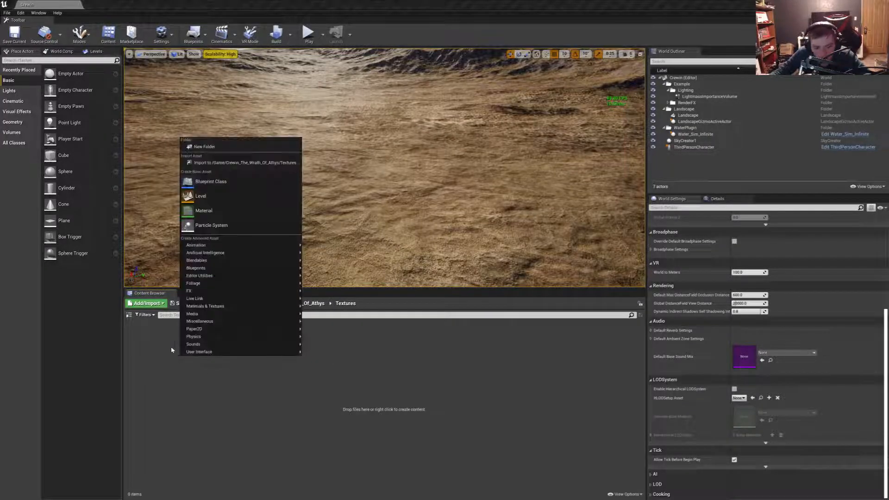
pyautogui.click(218, 163)
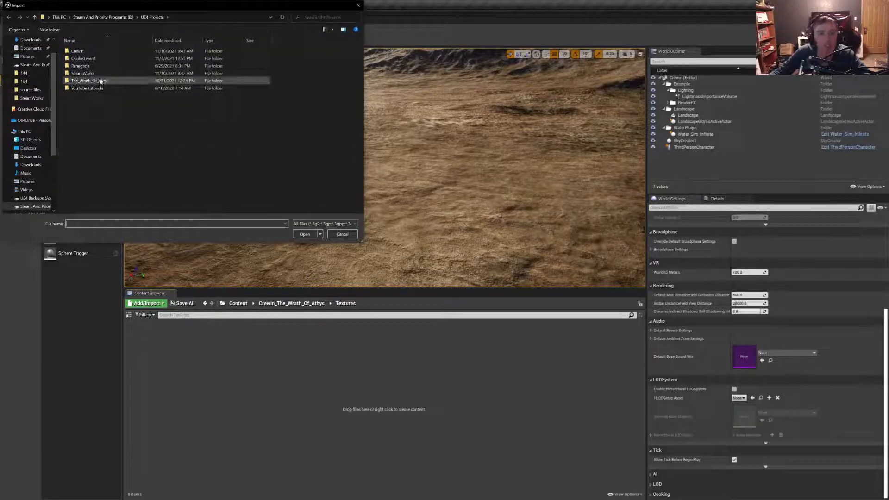
pyautogui.click(110, 18)
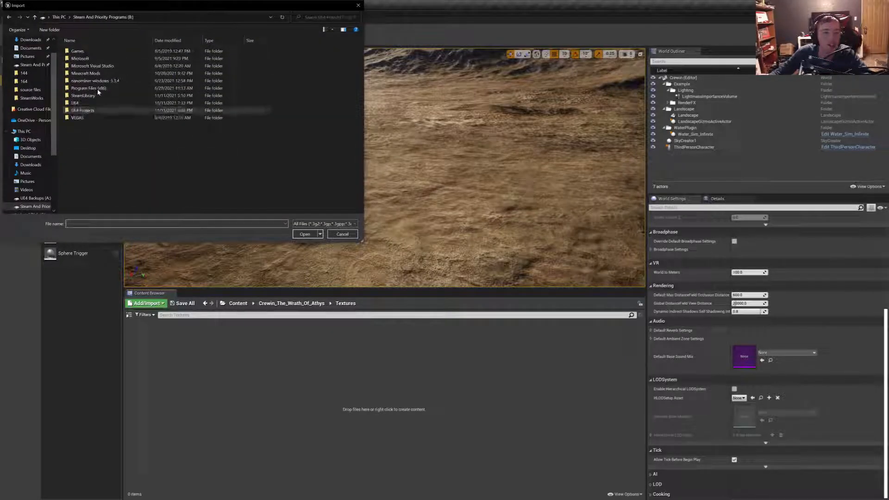
pyautogui.doubleClick(79, 103)
pyautogui.doubleClick(84, 58)
pyautogui.doubleClick(79, 51)
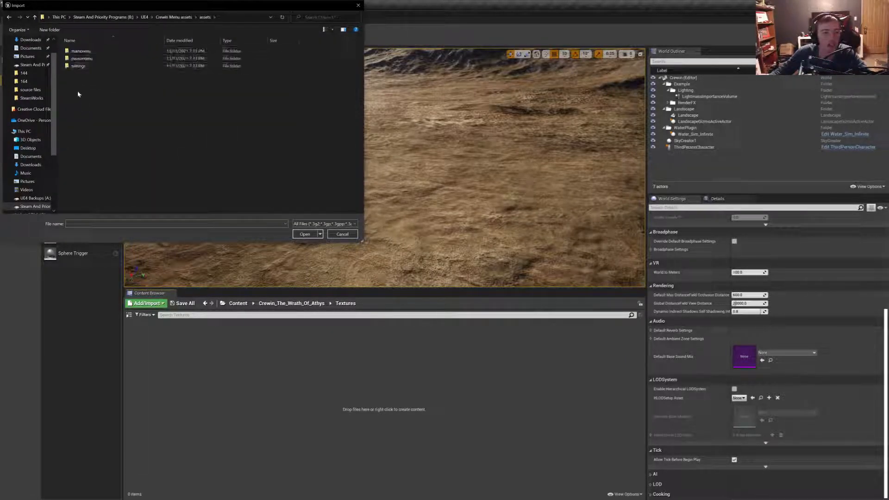
pyautogui.moveTo(79, 91); pyautogui.dragTo(97, 54)
pyautogui.doubleClick(77, 65)
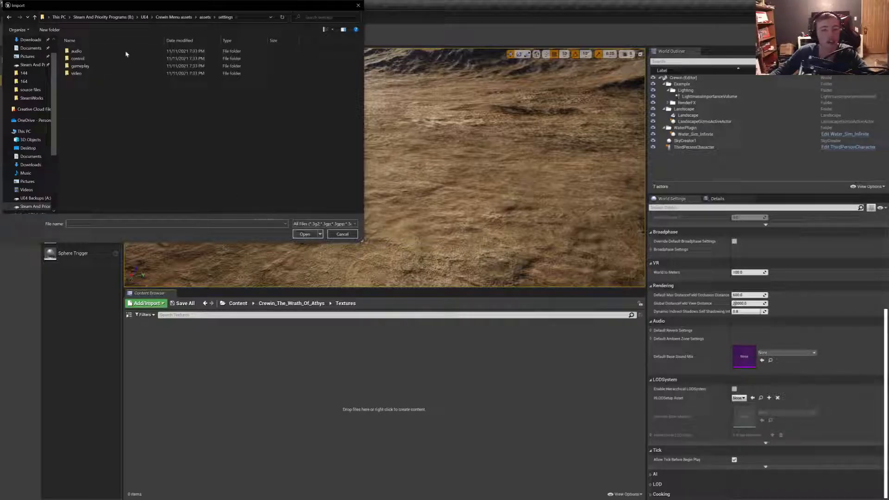
pyautogui.moveTo(72, 84); pyautogui.dragTo(96, 50)
pyautogui.click(342, 234)
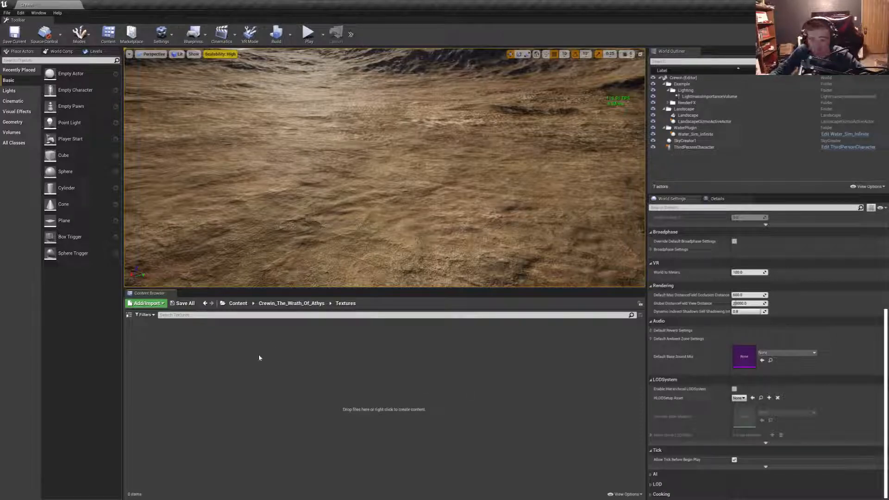
# - Create a folder named Menu_assets in the Textures folder
pyautogui.rightClick(245, 383)
pyautogui.click(279, 171)
pyautogui.write('Menu_assets')
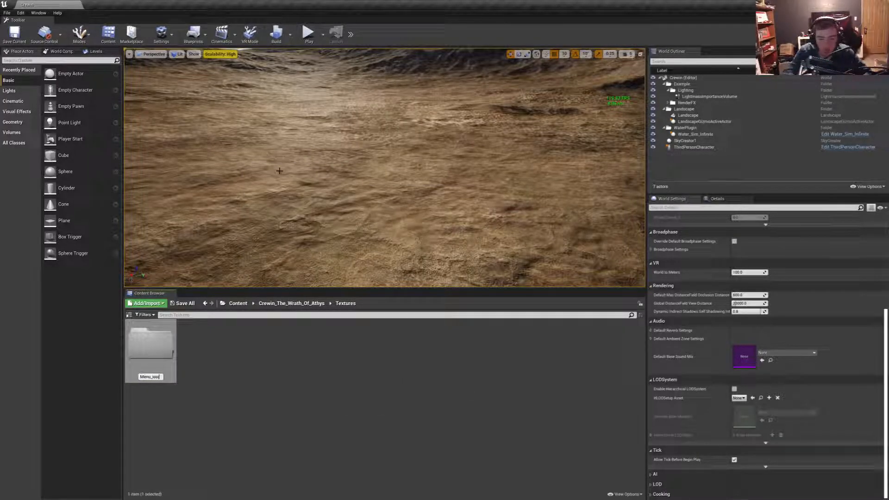
pyautogui.press('Return')
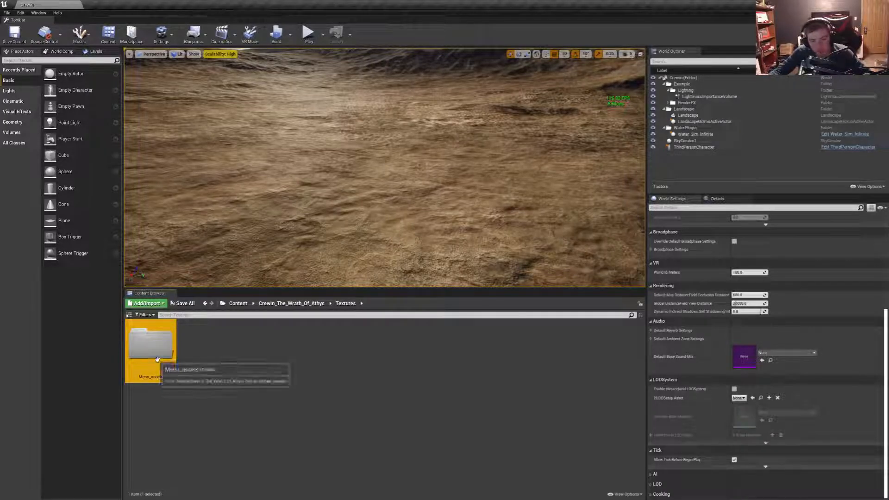
# - Create a folder inside Menu_assets and name it mainmenu, correcting any misspelling
pyautogui.doubleClick(156, 360)
pyautogui.rightClick(158, 361)
pyautogui.click(210, 148)
pyautogui.write('mainmeun')
pyautogui.press('Return')
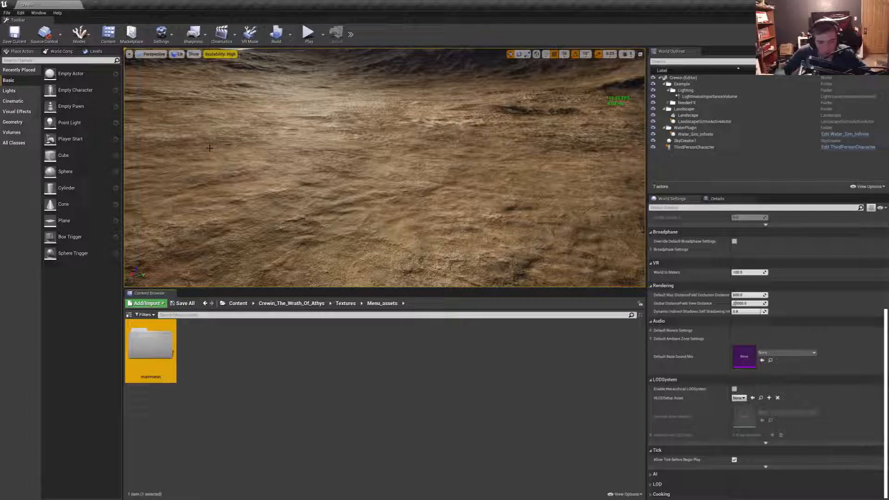
pyautogui.press('F2')
pyautogui.write('nu')
pyautogui.press('Return')
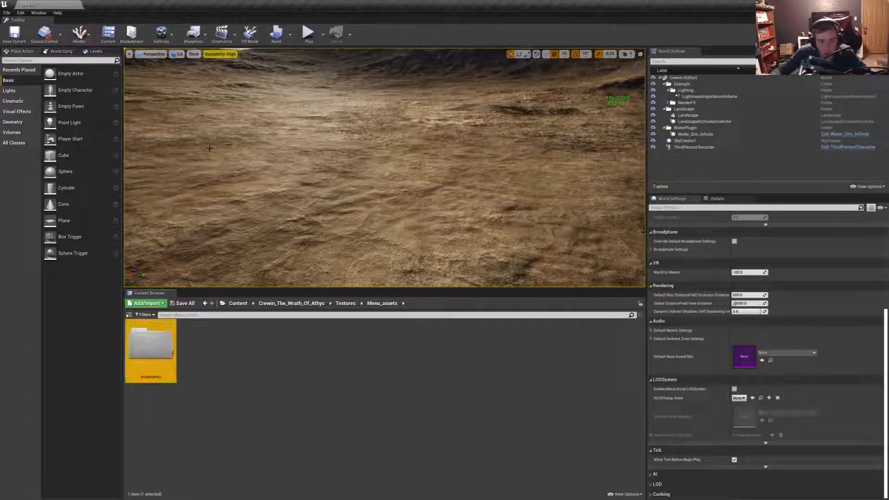
# - Add two more folders named pausemenu and settings inside Menu_assets
pyautogui.rightClick(240, 418)
pyautogui.click(286, 208)
pyautogui.write('pausemenu')
pyautogui.press('Return')
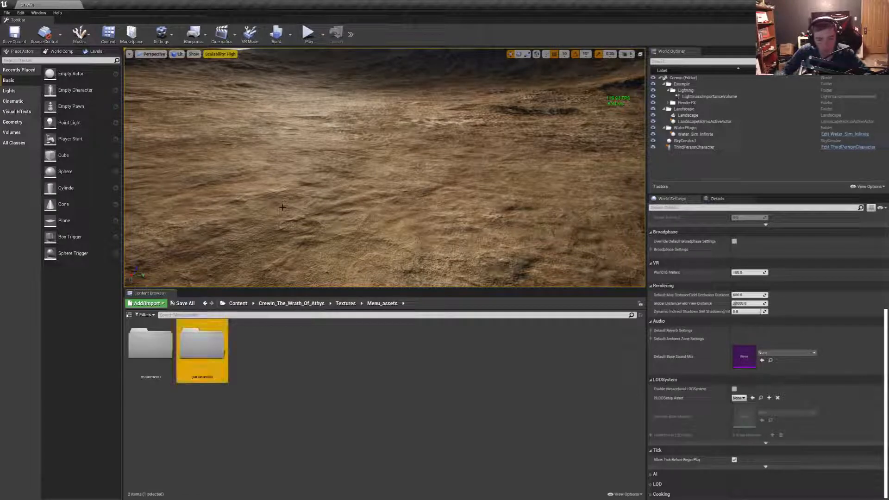
pyautogui.rightClick(326, 315)
pyautogui.rightClick(298, 357)
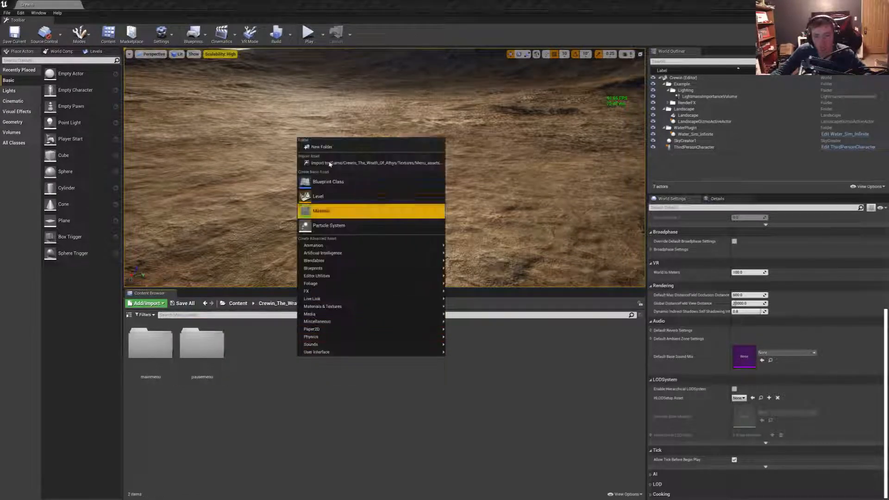
pyautogui.click(327, 145)
pyautogui.write('settings')
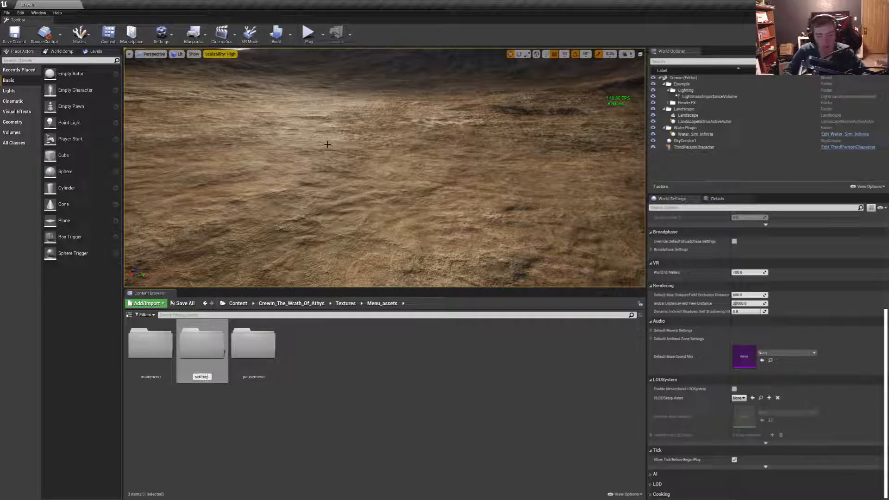
pyautogui.press('Return')
# - Create folders named audio and control inside the settings folder
pyautogui.doubleClick(253, 345)
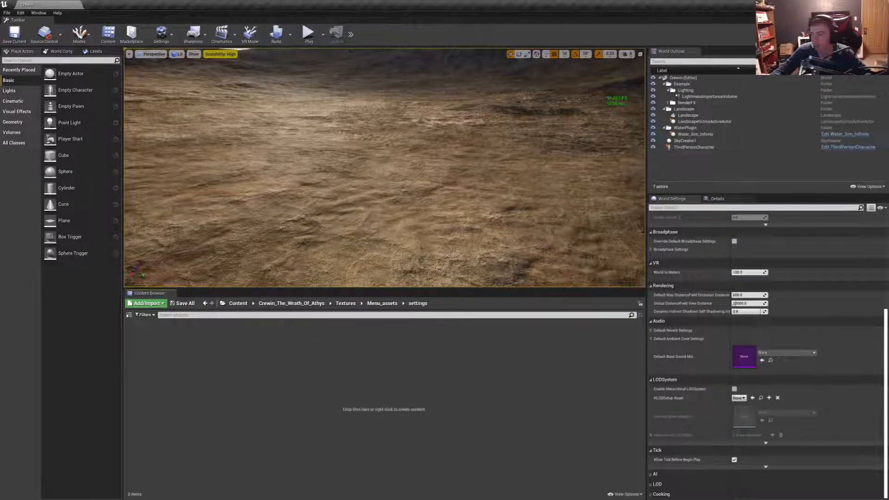
pyautogui.rightClick(368, 381)
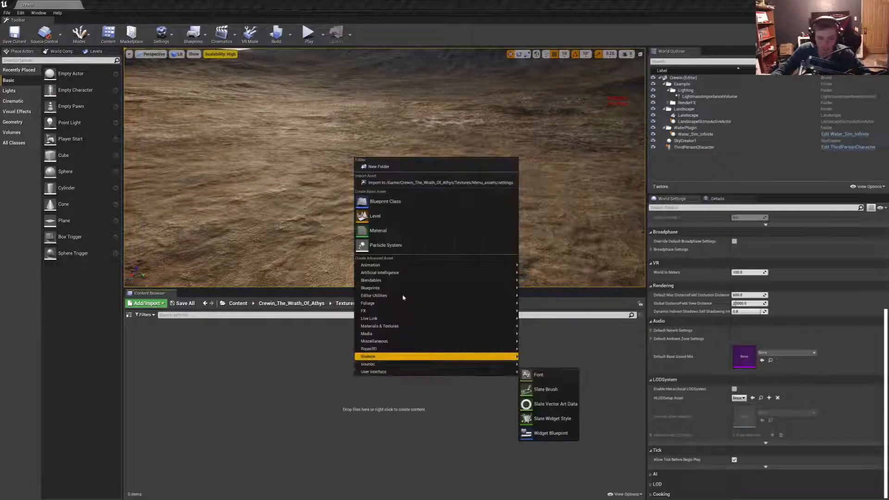
pyautogui.click(397, 166)
pyautogui.write('audiod')
pyautogui.press('BackSpace')
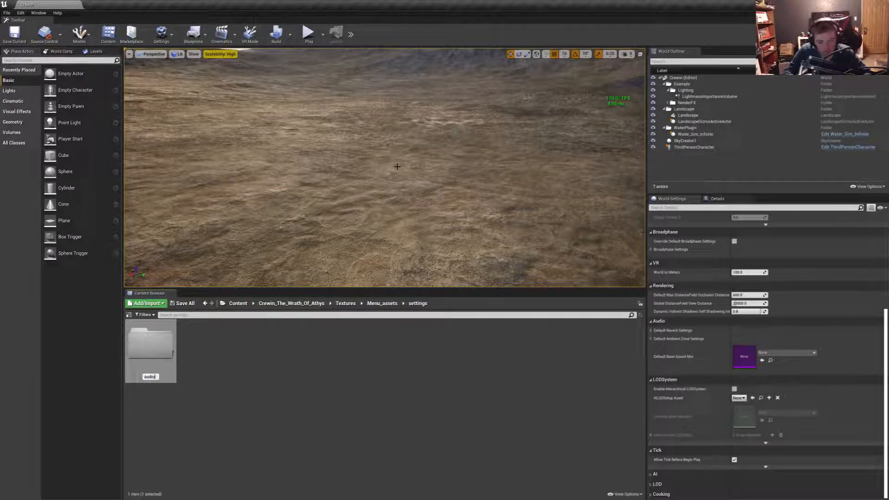
pyautogui.press('Return')
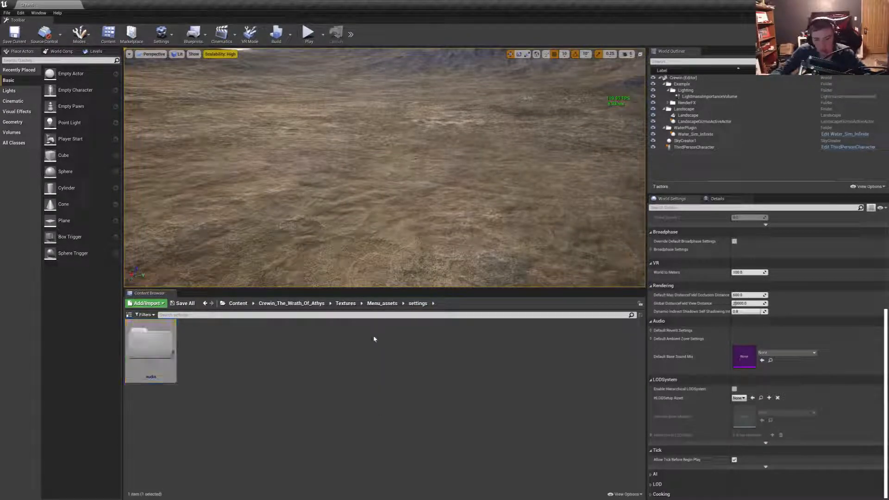
pyautogui.rightClick(294, 373)
pyautogui.click(353, 160)
pyautogui.write('content')
pyautogui.press('Return')
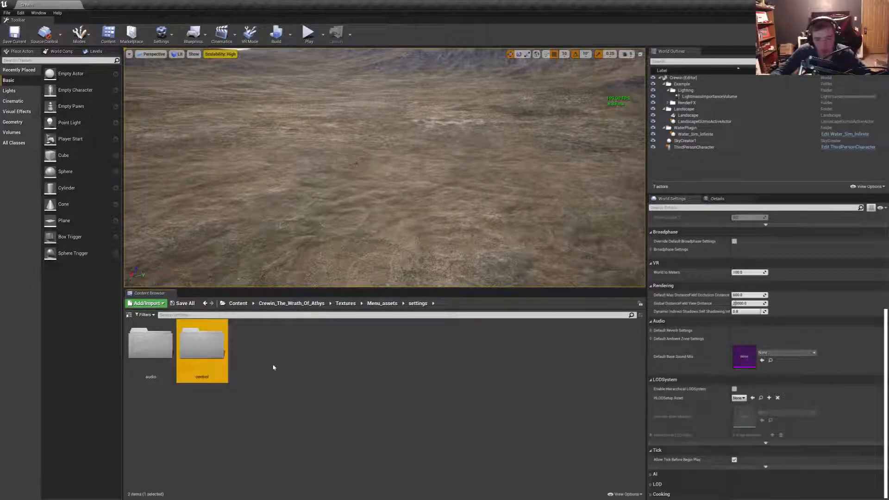
# - Create two further folders named gameplay and video inside the settings folder
pyautogui.rightClick(274, 368)
pyautogui.click(305, 155)
pyautogui.write('gameplay')
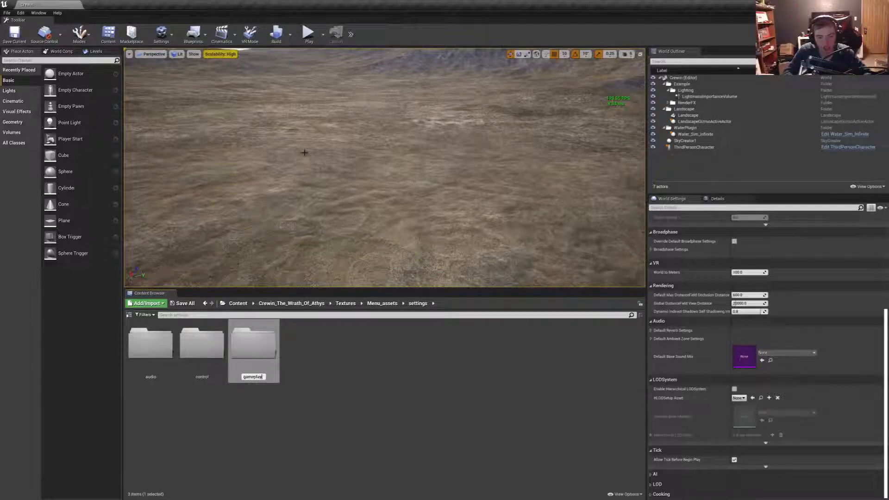
pyautogui.press('Return')
pyautogui.rightClick(345, 370)
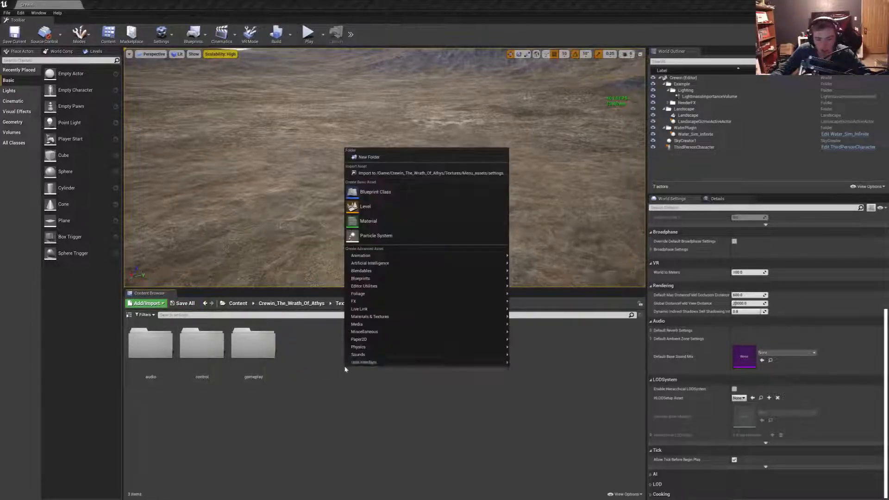
pyautogui.click(391, 156)
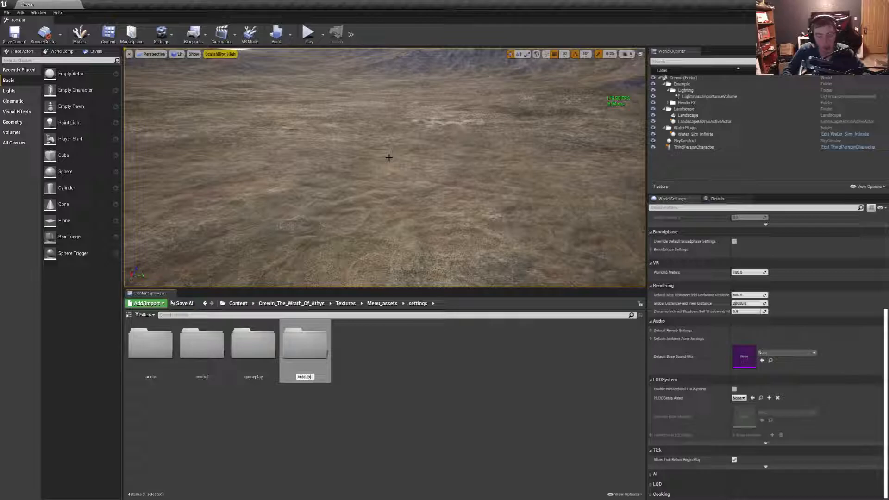
pyautogui.press('Return')
# - Import all textures from the audio subfolder of Crewin Menu assets' settings into the project's settings/audio folder
pyautogui.doubleClick(157, 354)
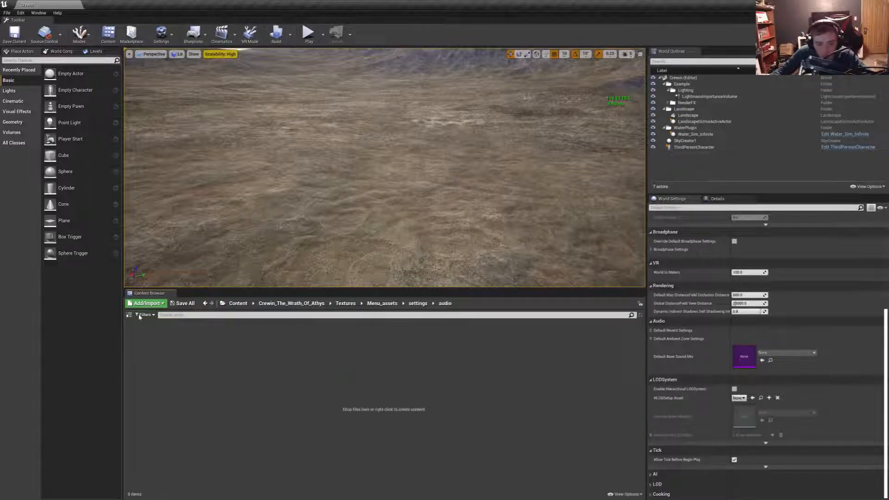
pyautogui.click(147, 303)
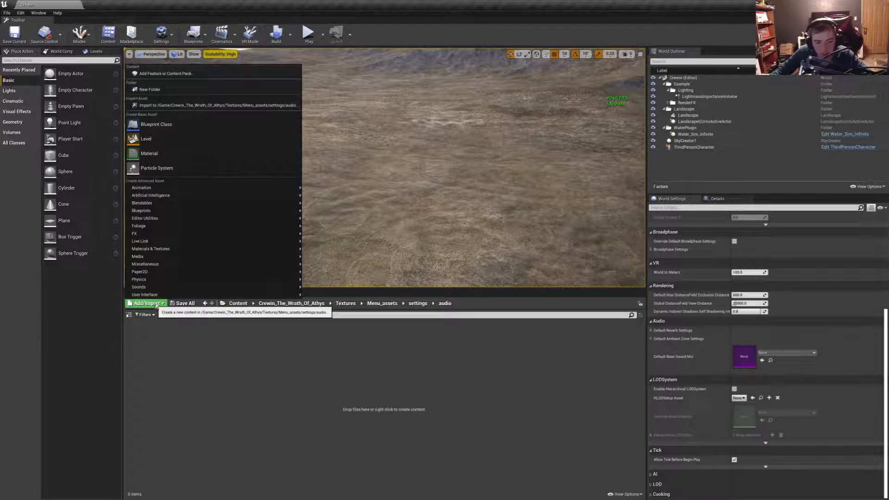
pyautogui.click(163, 106)
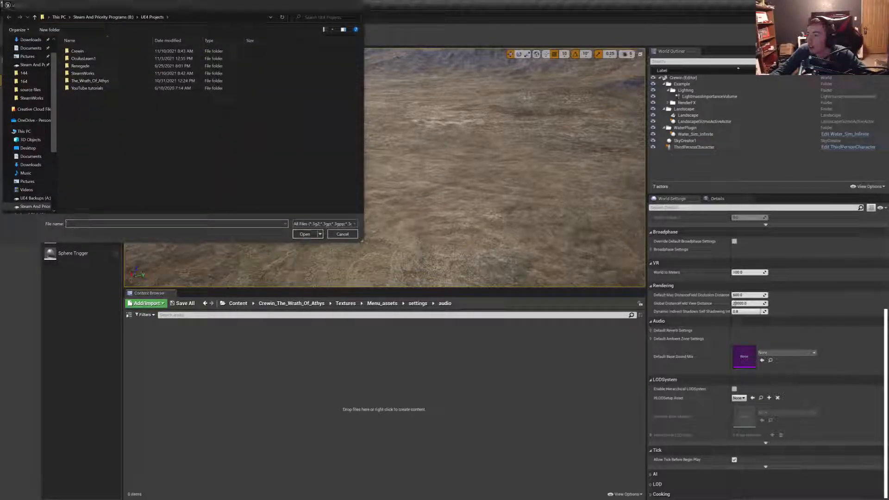
pyautogui.click(199, 19)
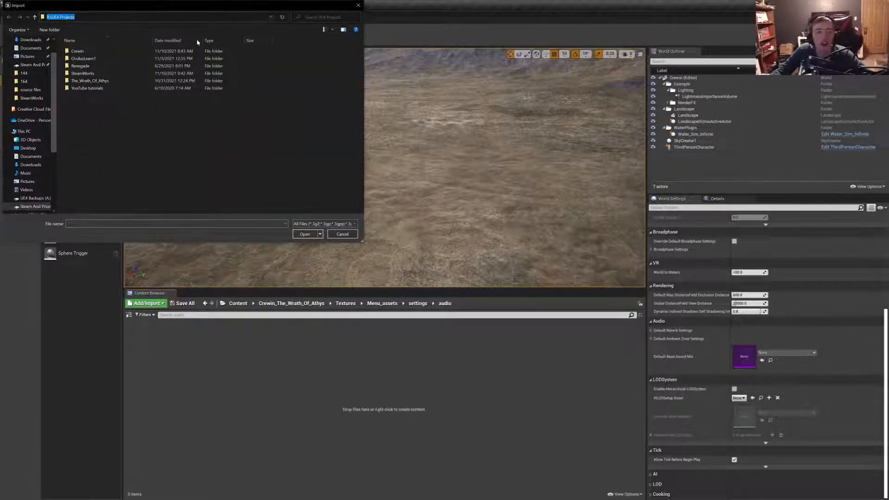
pyautogui.write('B:\\UE4\\Crewin Menu assets\\assets\\settings')
pyautogui.press('Return')
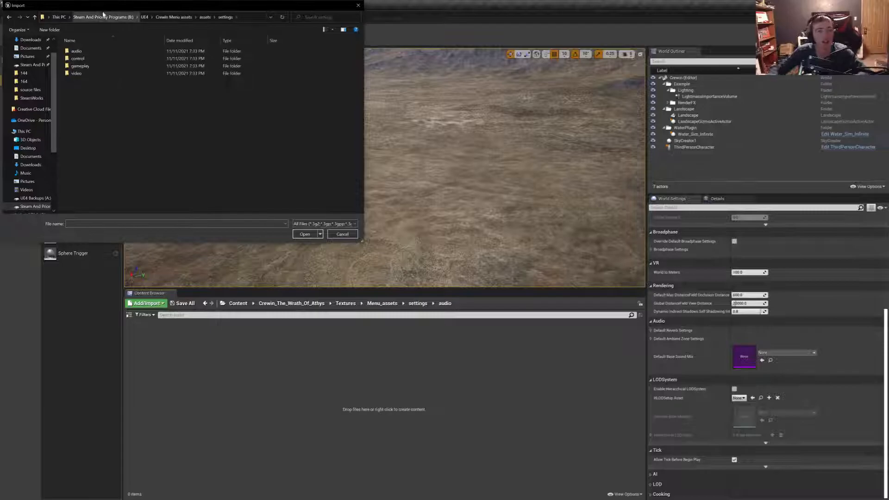
pyautogui.doubleClick(76, 51)
pyautogui.moveTo(79, 167); pyautogui.dragTo(360, 40)
pyautogui.click(305, 234)
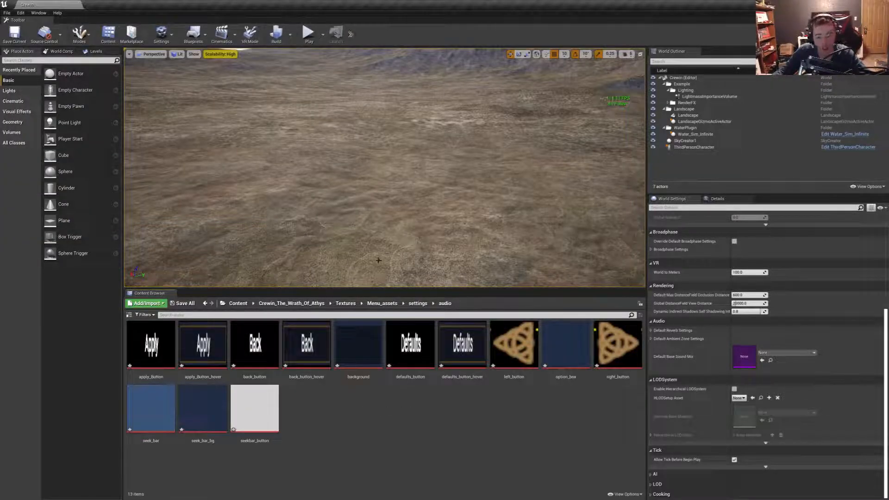
# - Import the matching menu textures into the control and gameplay folders under settings
pyautogui.click(418, 303)
pyautogui.doubleClick(203, 347)
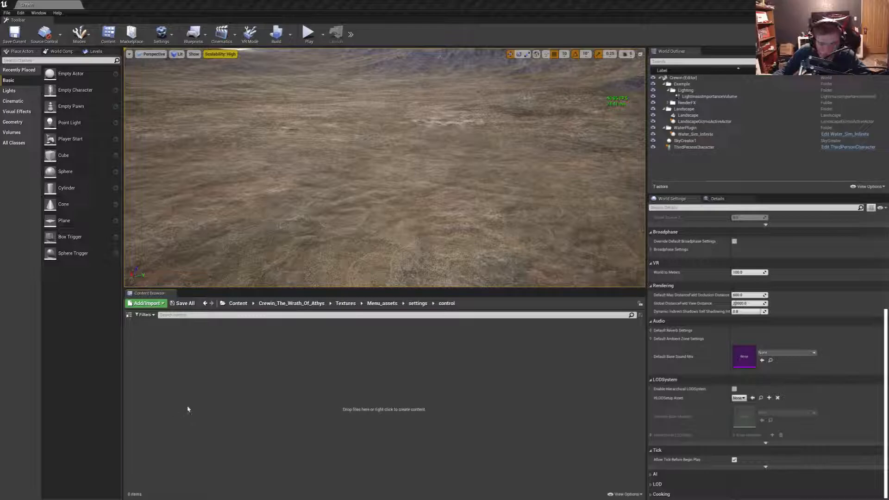
pyautogui.click(418, 304)
pyautogui.doubleClick(255, 346)
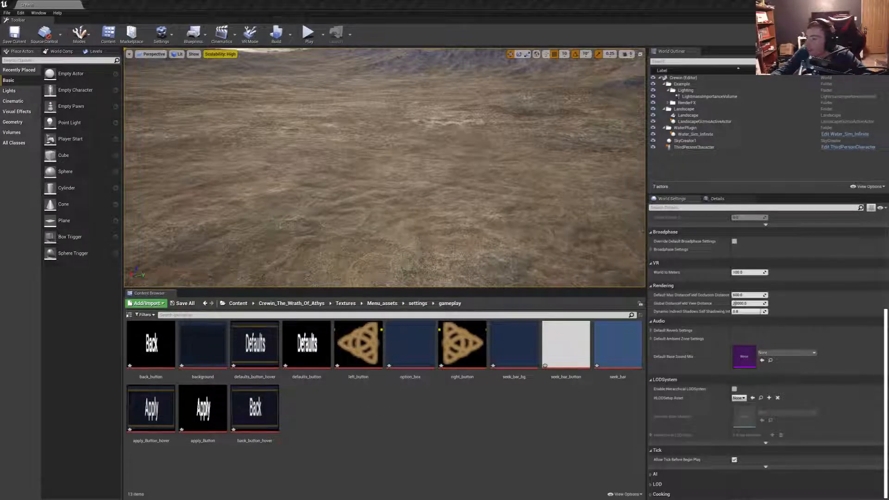
# - Import the video menu textures into the video folder under settings
pyautogui.click(420, 304)
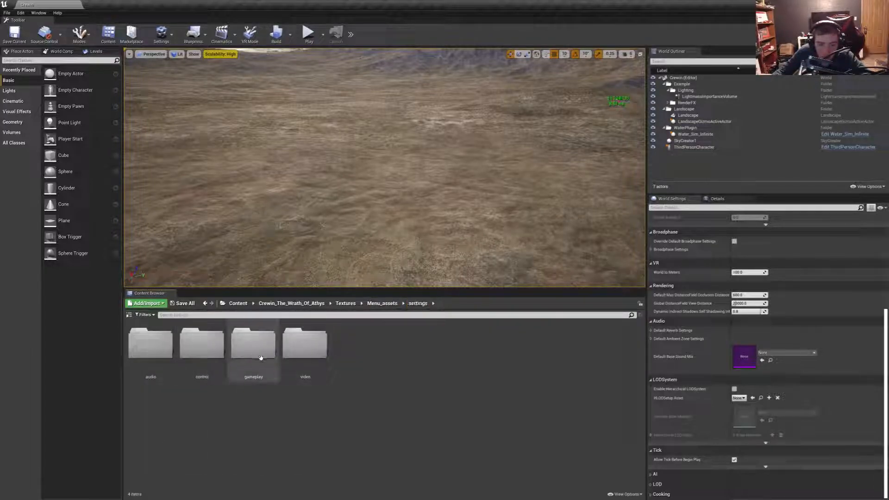
pyautogui.doubleClick(305, 346)
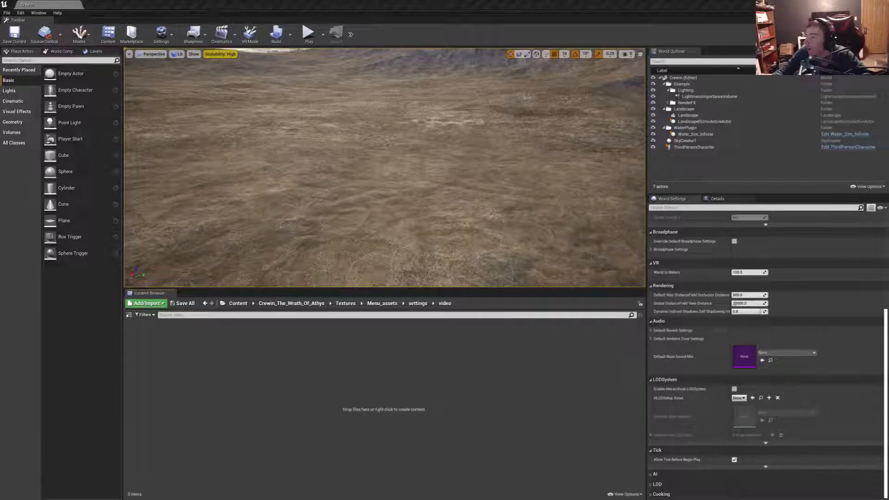
pyautogui.moveTo(482, 398); pyautogui.dragTo(387, 401)
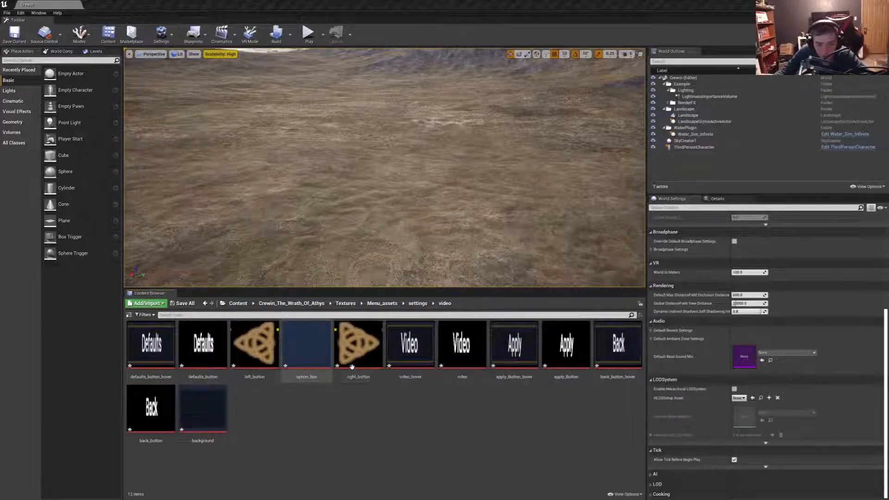
# - Import the main menu textures into the mainmenu folder of Menu_assets and save all assets
pyautogui.click(418, 303)
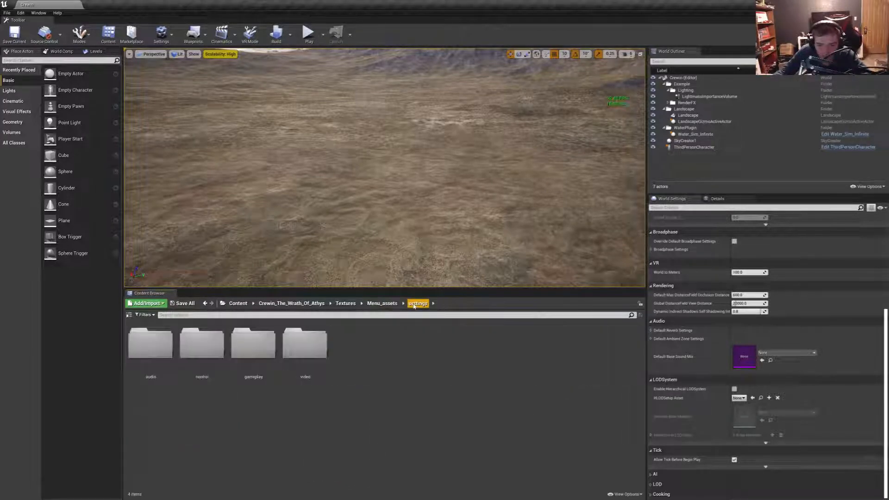
pyautogui.click(382, 303)
pyautogui.doubleClick(245, 359)
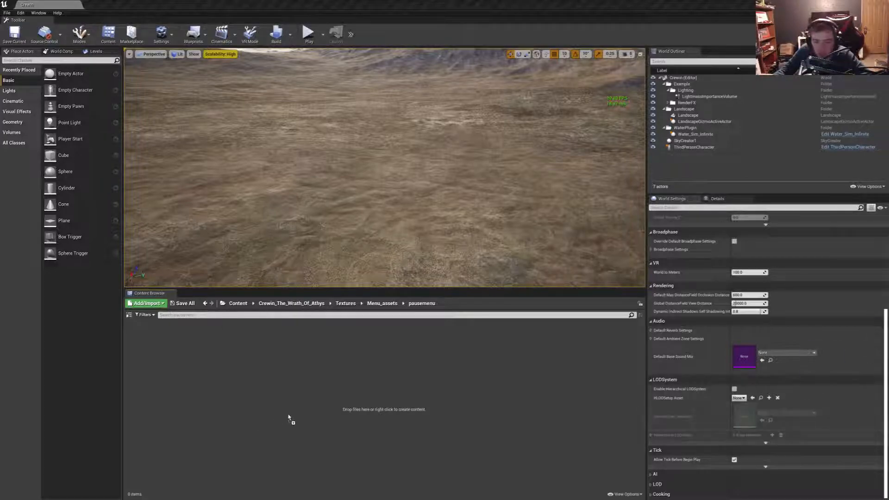
pyautogui.click(394, 304)
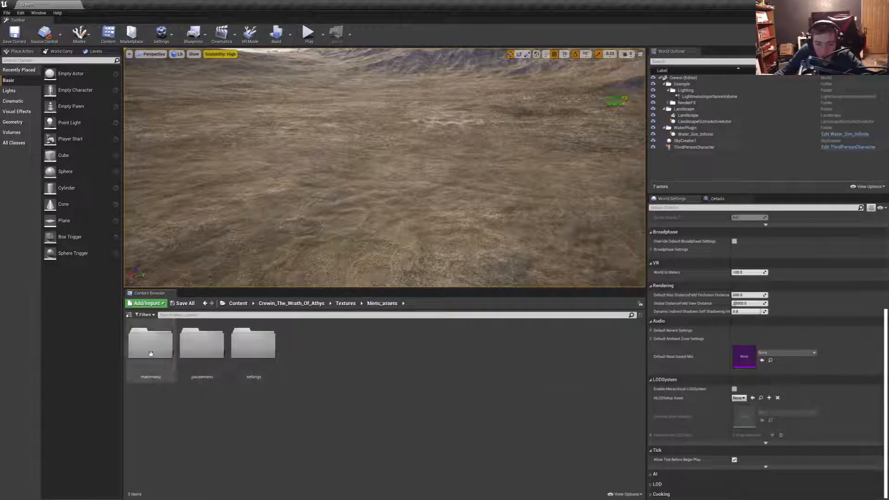
pyautogui.doubleClick(166, 354)
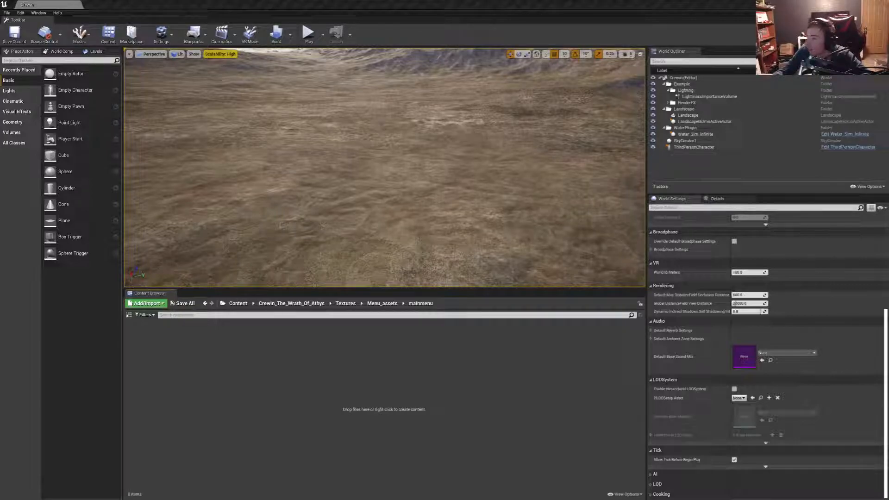
pyautogui.moveTo(340, 383); pyautogui.dragTo(327, 387)
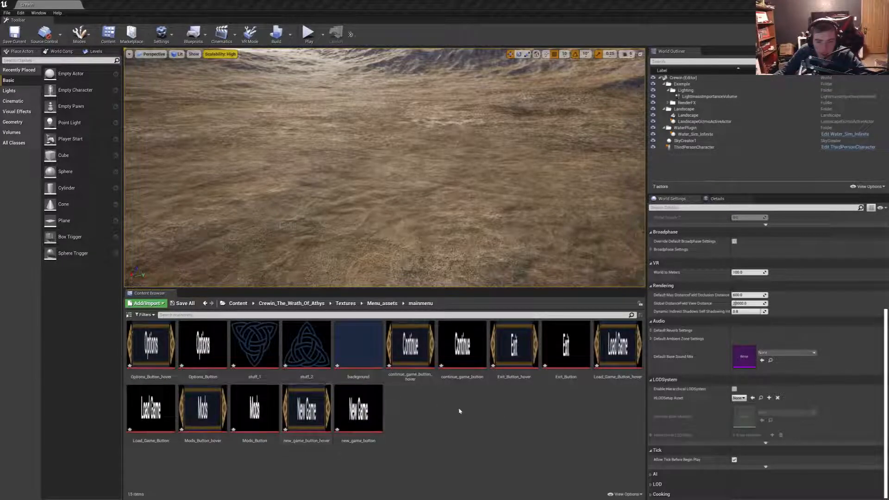
pyautogui.click(7, 13)
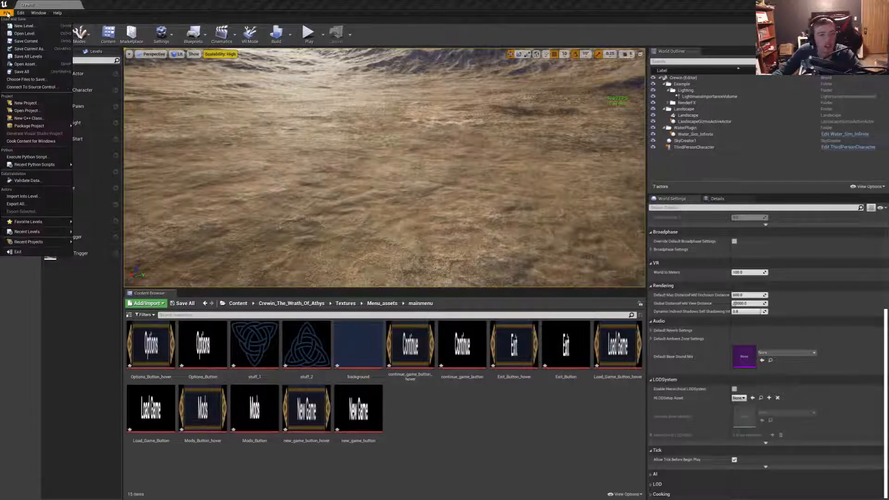
pyautogui.click(22, 72)
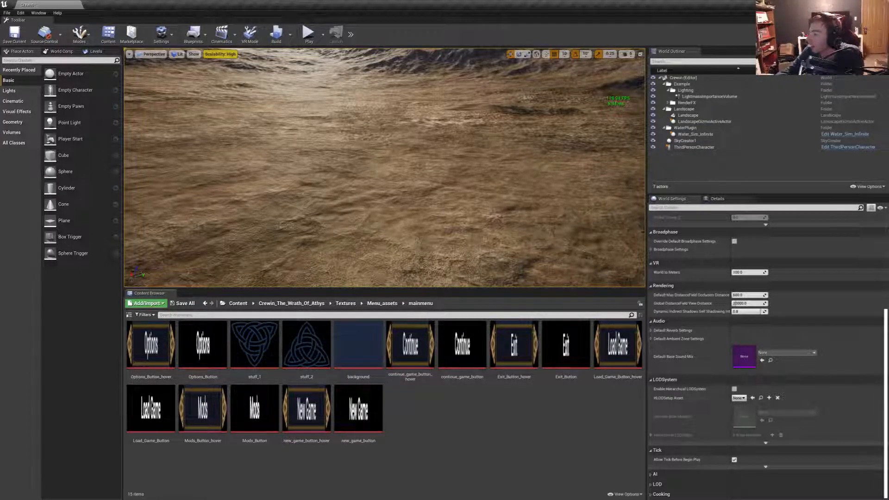
# - Open all textures in the mainmenu folder together for bulk editing in the Property Matrix
pyautogui.click(337, 406)
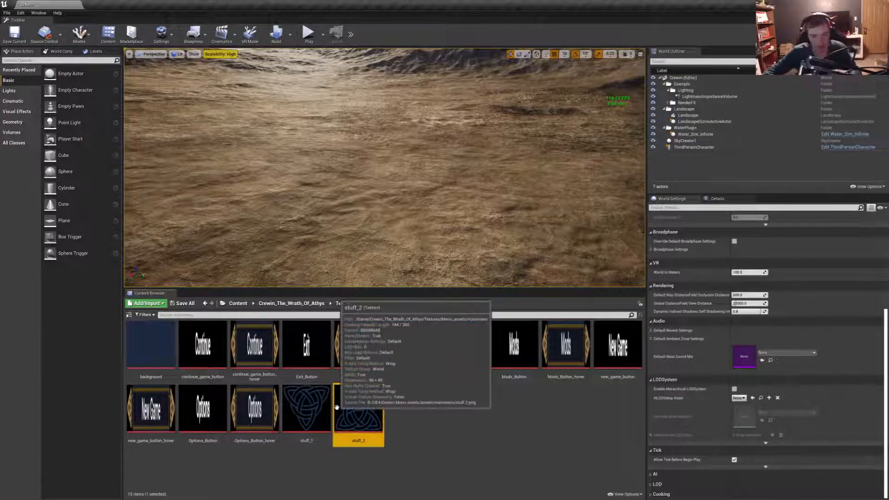
pyautogui.hotkey('ctrl', 'a')
pyautogui.rightClick(168, 357)
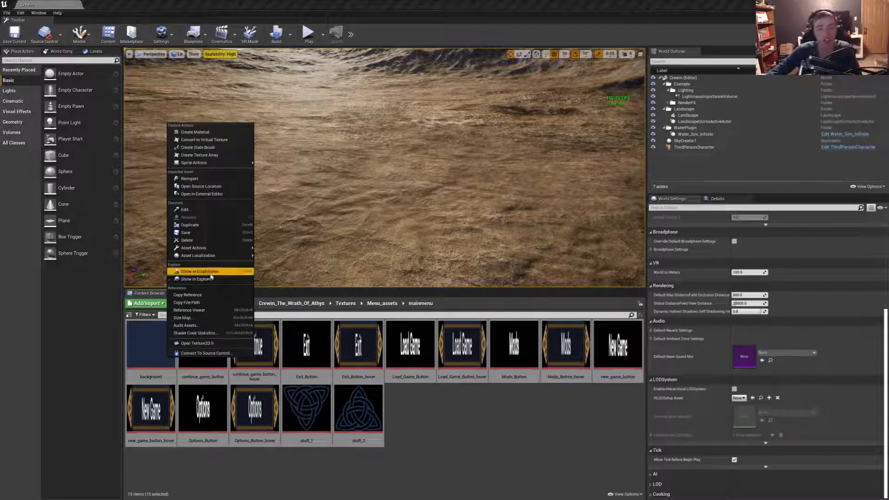
pyautogui.moveTo(215, 252)
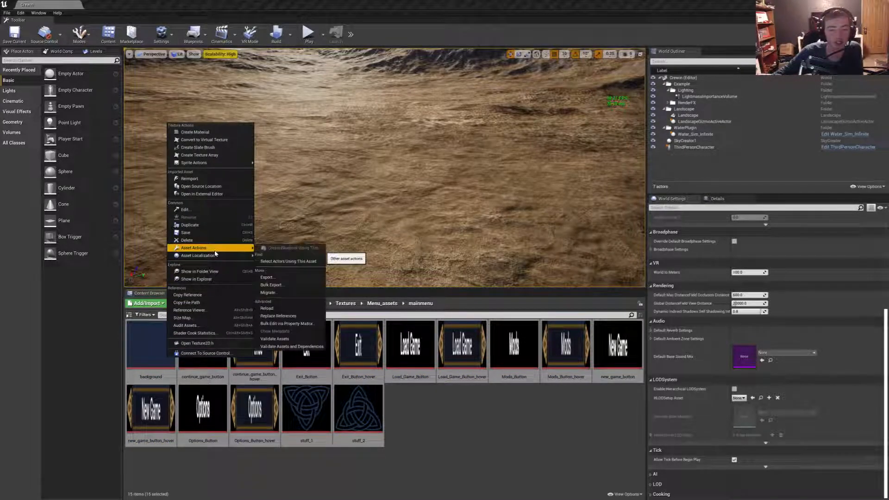
pyautogui.click(297, 326)
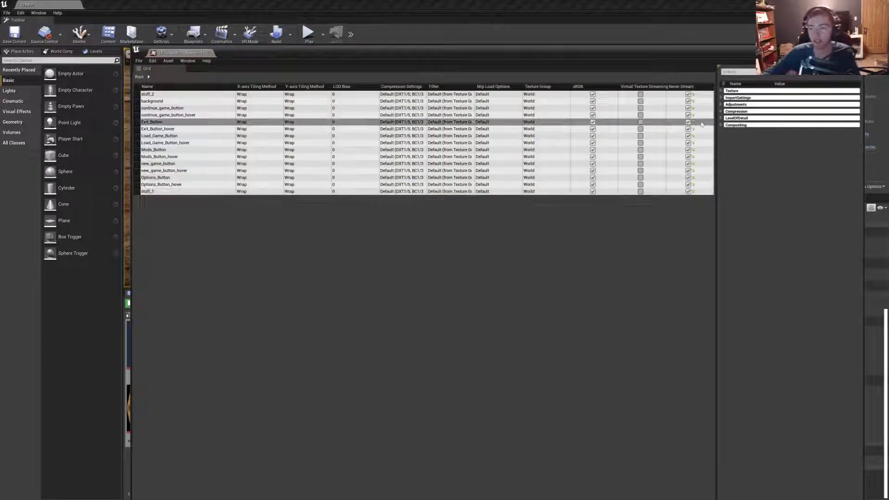
# - Set the Compression Settings of all the main menu textures to UserInterface2D (RGBA)
pyautogui.click(723, 91)
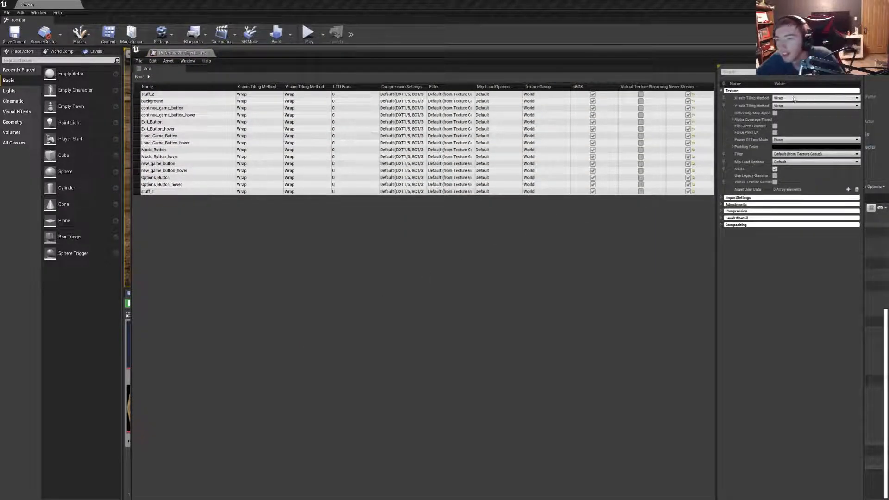
pyautogui.click(791, 155)
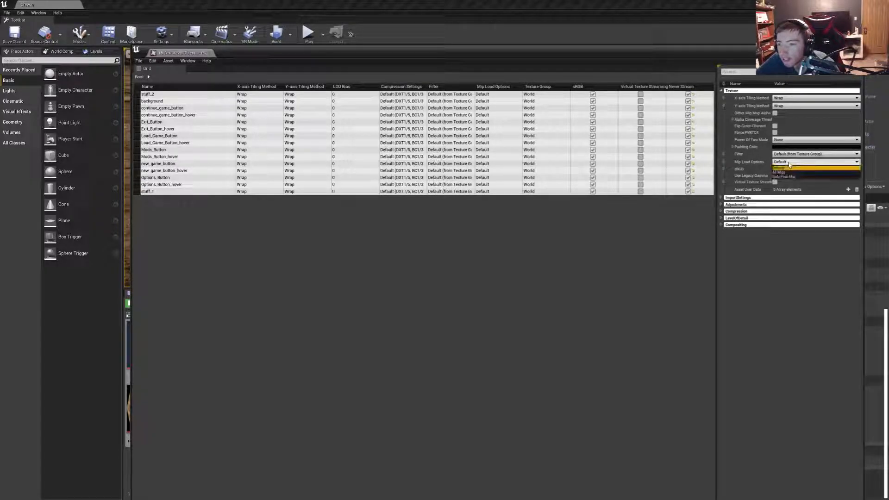
pyautogui.click(790, 156)
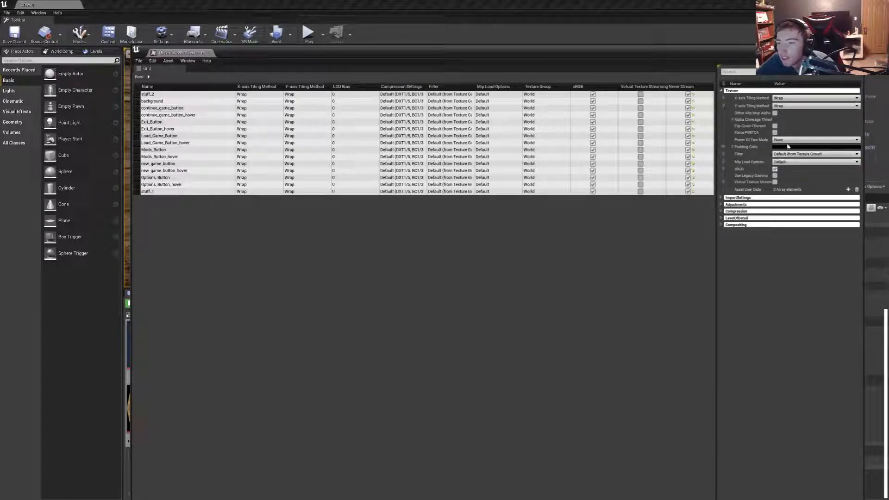
pyautogui.click(733, 120)
pyautogui.click(733, 120)
pyautogui.click(722, 212)
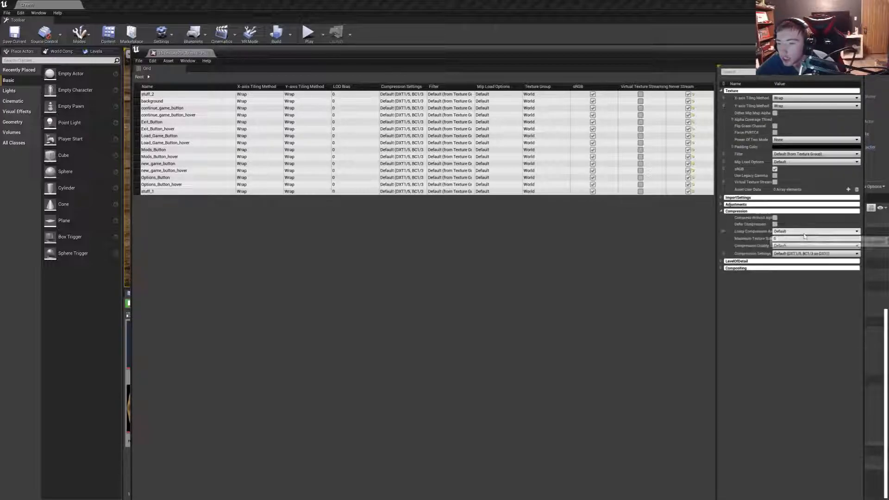
pyautogui.click(797, 253)
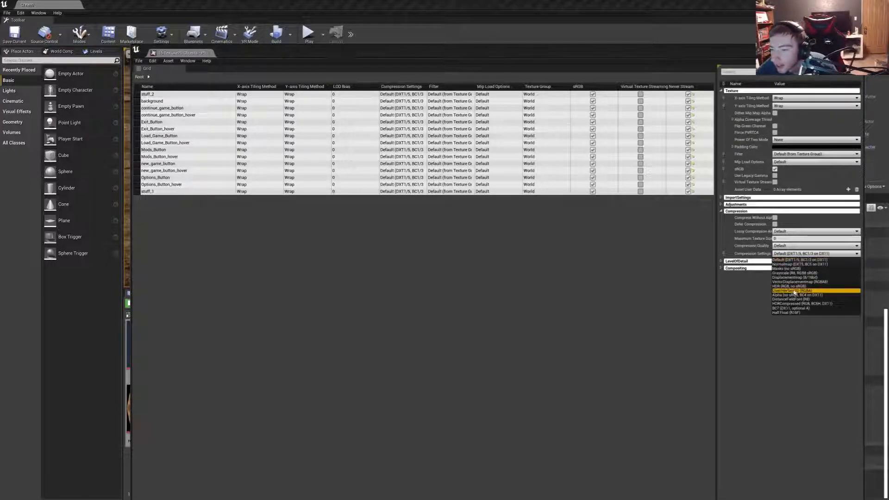
pyautogui.click(794, 291)
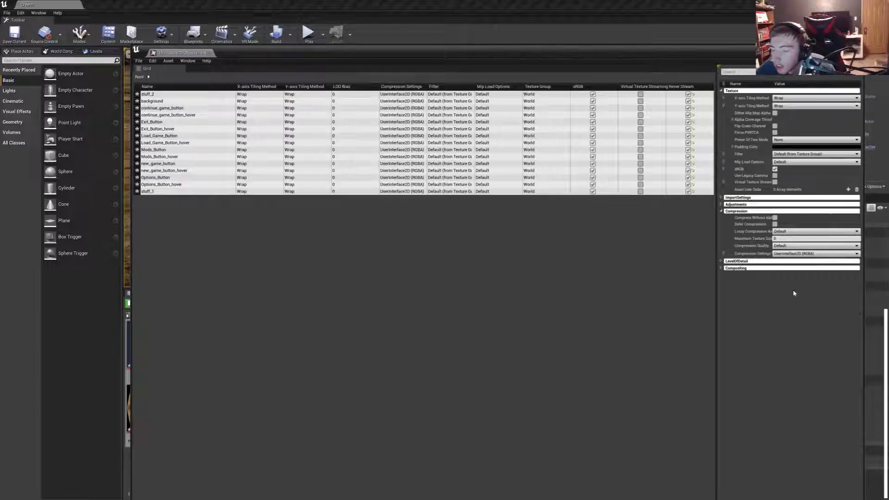
# - Set the Texture Group of all the main menu textures to UI and save all changes
pyautogui.click(729, 270)
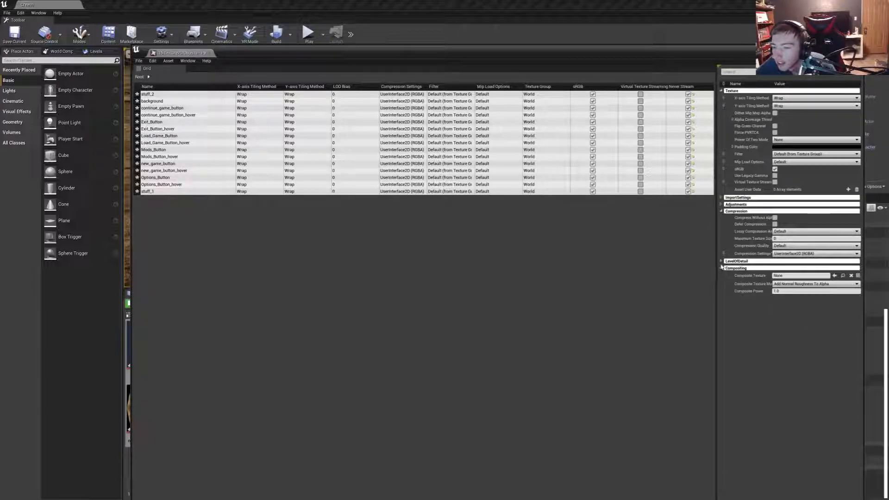
pyautogui.click(727, 268)
pyautogui.click(724, 262)
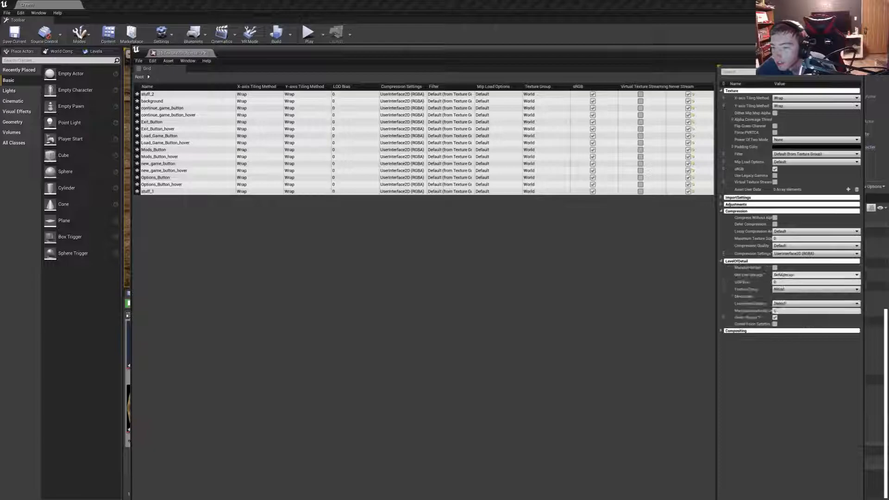
pyautogui.click(798, 275)
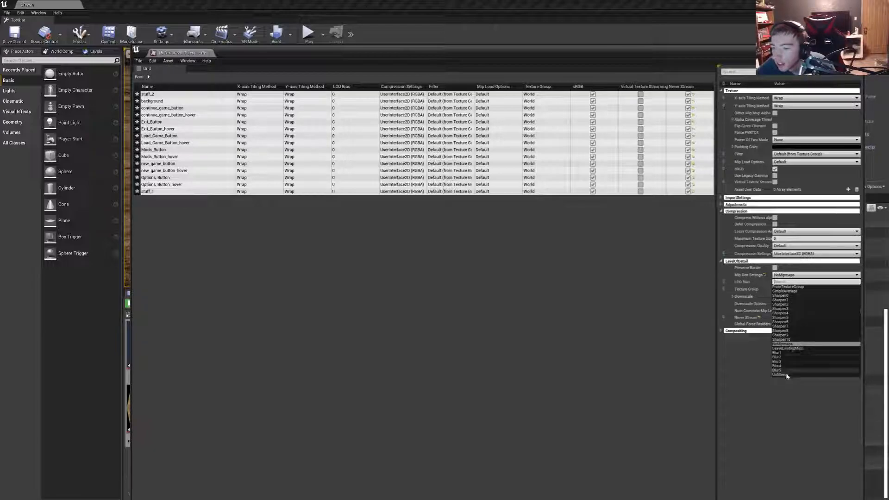
pyautogui.click(790, 276)
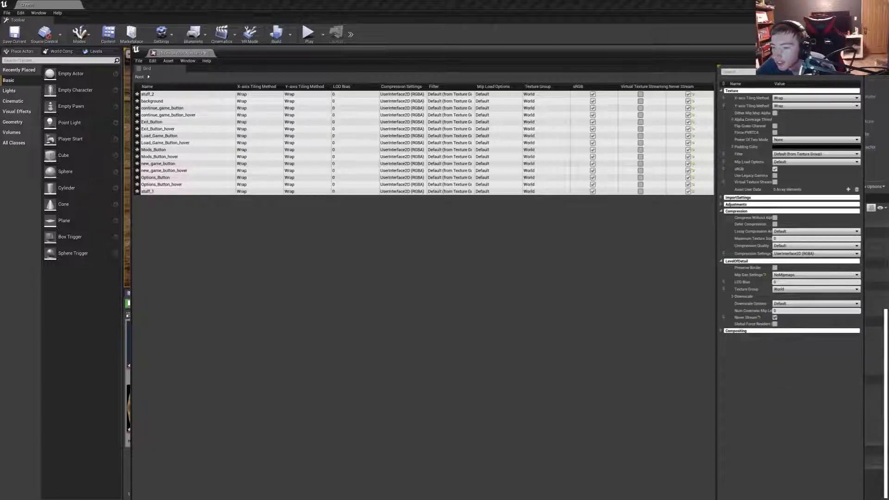
pyautogui.click(789, 289)
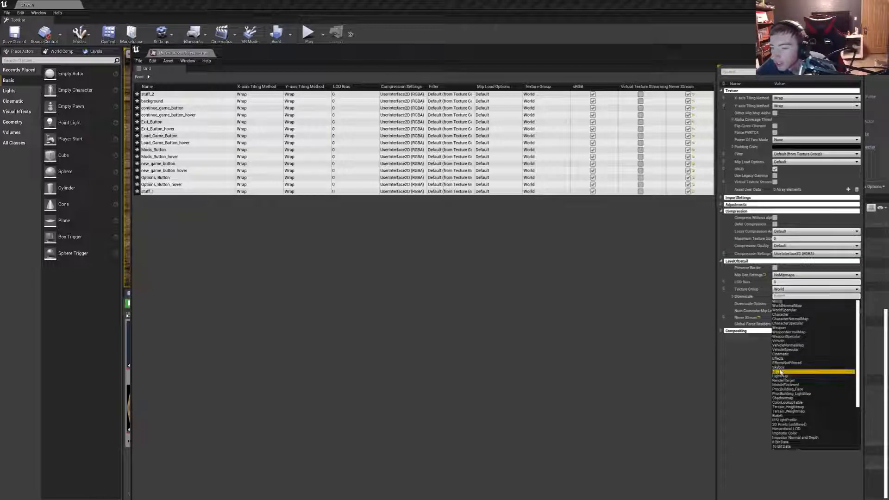
pyautogui.press('Return')
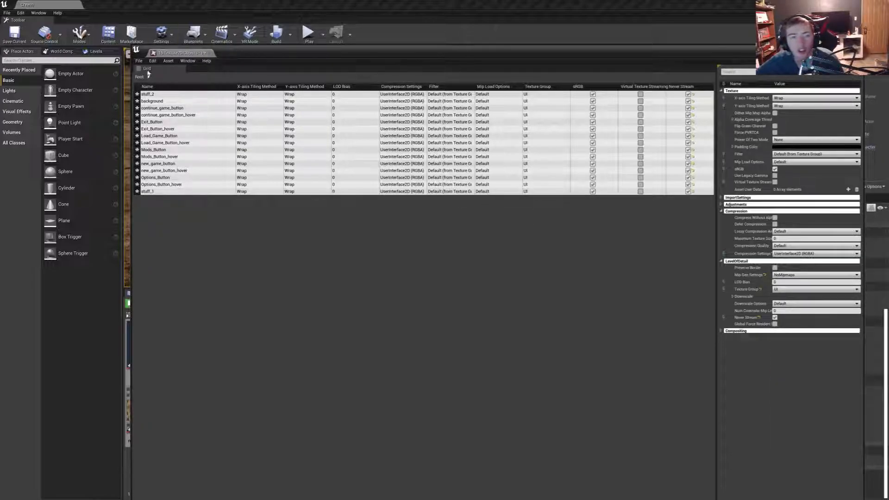
pyautogui.click(138, 61)
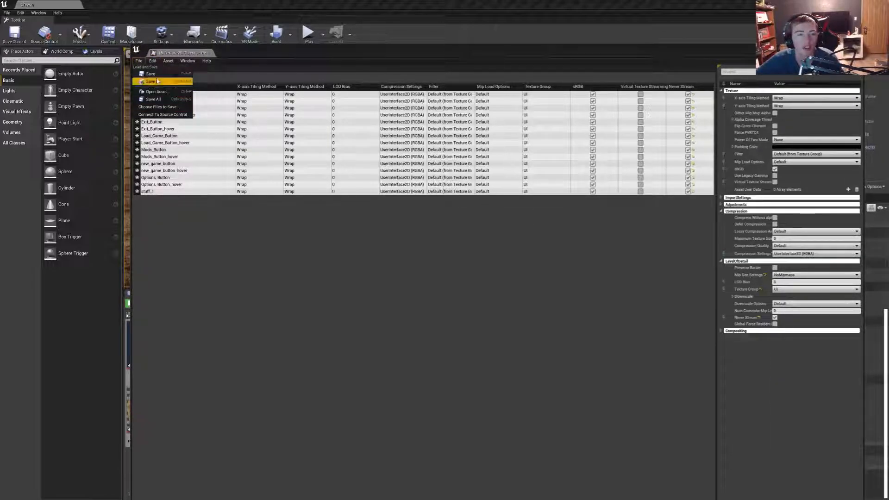
pyautogui.click(153, 99)
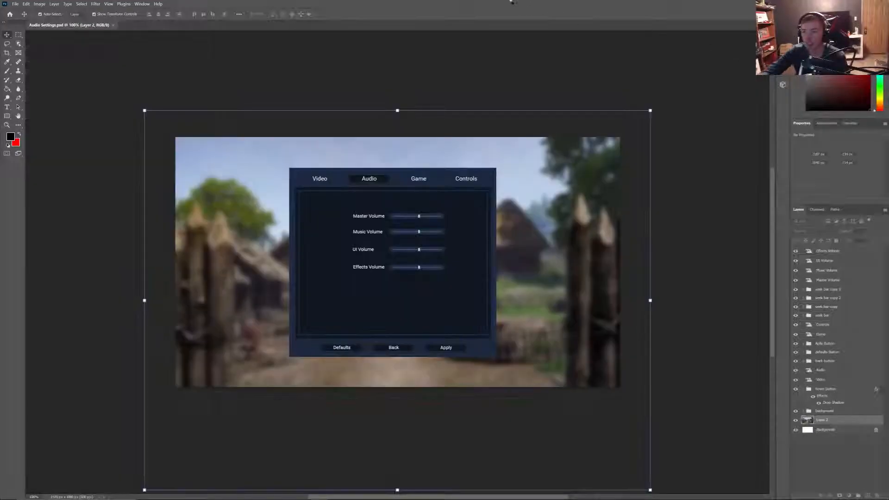
pyautogui.moveTo(514, 2)
pyautogui.mouseDown()
pyautogui.moveTo(888, 209)
pyautogui.moveTo(888, 217)
pyautogui.mouseUp()
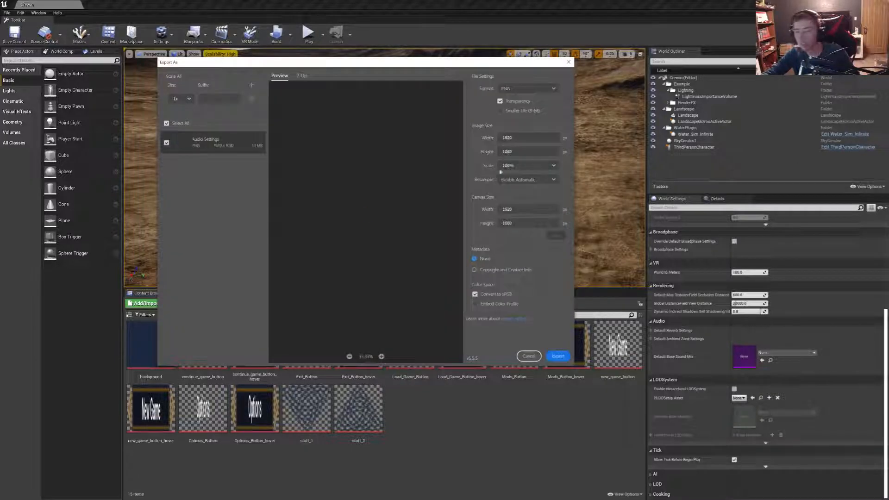
pyautogui.moveTo(363, 62); pyautogui.dragTo(888, 74)
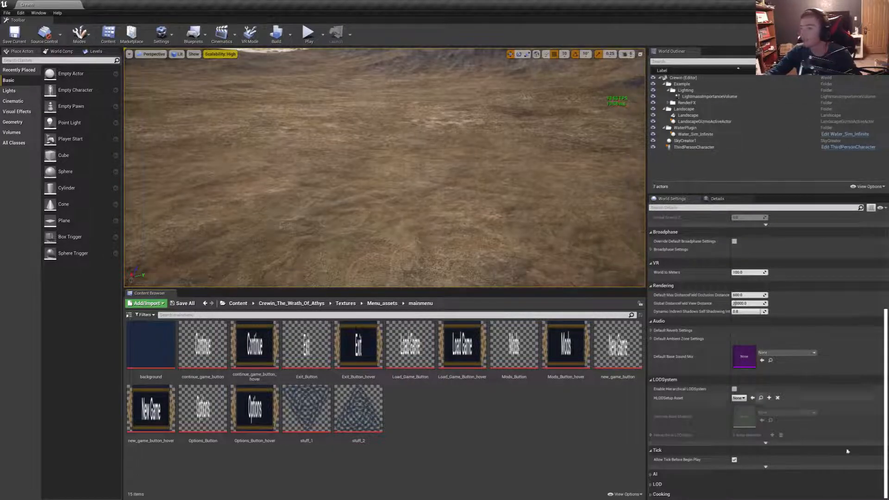
# - Open the MainMenu widget from the project's User_Interfaces folder and dock its editor beside the level tab
pyautogui.click(345, 303)
pyautogui.click(291, 303)
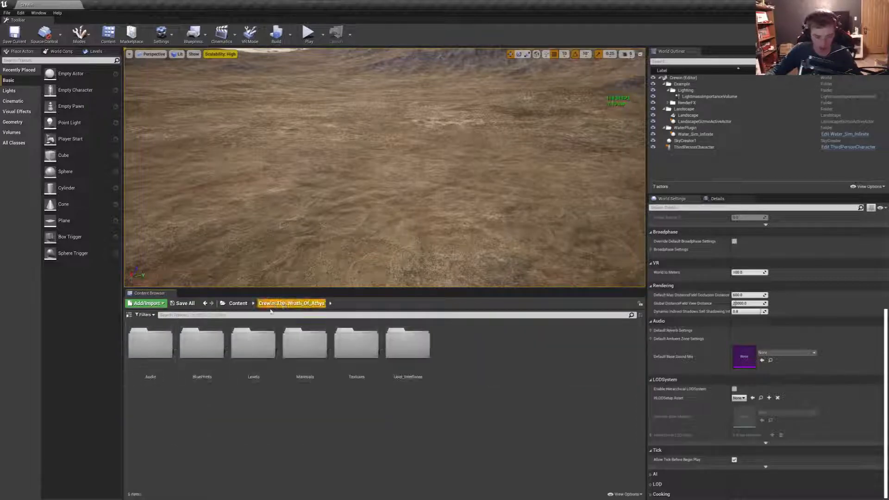
pyautogui.doubleClick(401, 352)
pyautogui.doubleClick(200, 352)
pyautogui.doubleClick(153, 366)
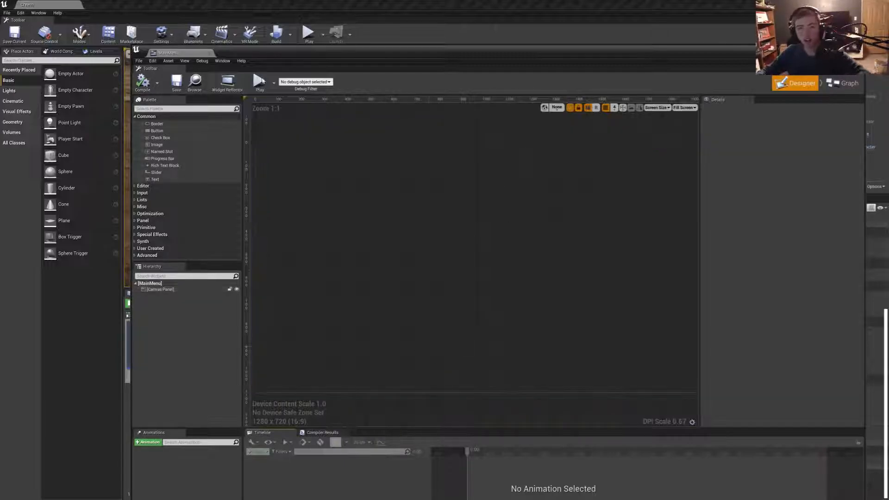
pyautogui.moveTo(168, 52); pyautogui.dragTo(166, 9)
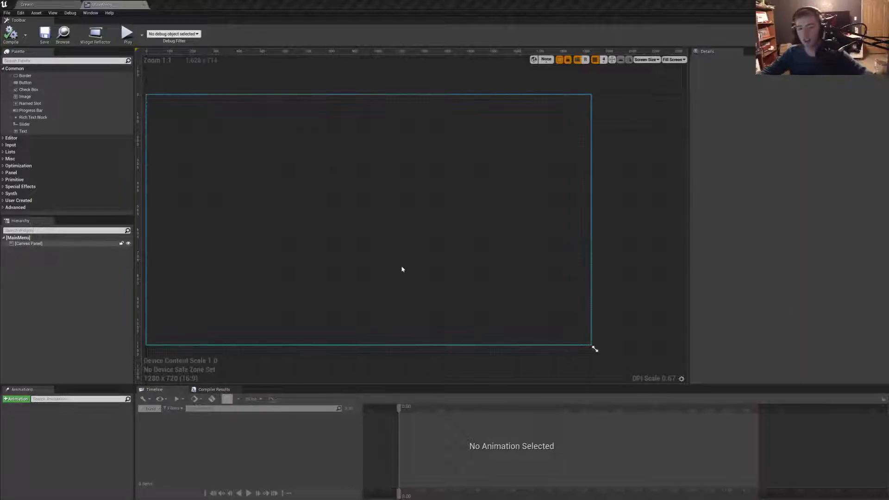
# - Add an Image widget to the upper-left area of the MainMenu Canvas Panel
pyautogui.moveTo(272, 262); pyautogui.dragTo(326, 257, button='right')
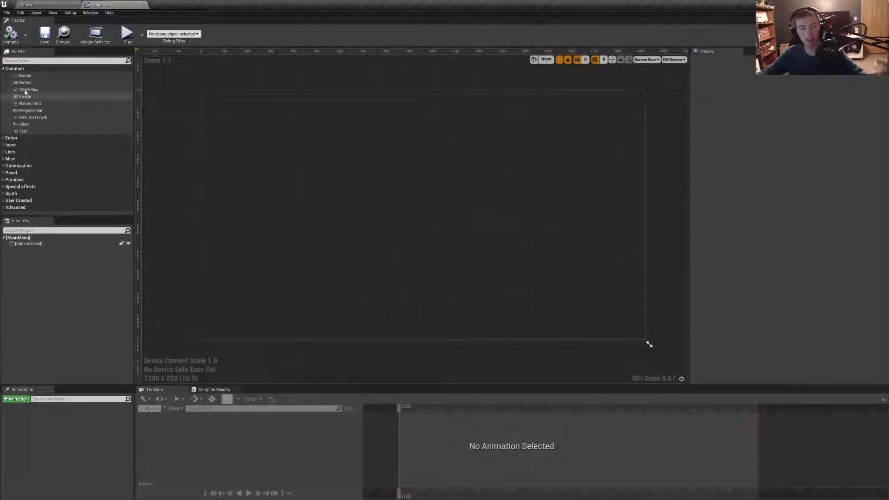
pyautogui.moveTo(25, 97); pyautogui.dragTo(267, 127)
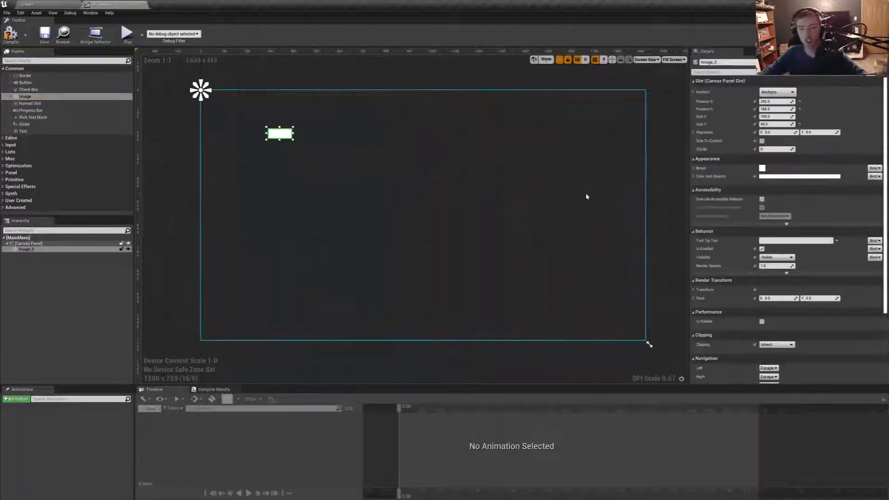
# - Anchor the image to stretch across the whole canvas and reset its four offsets to their defaults
pyautogui.click(778, 92)
pyautogui.click(847, 185)
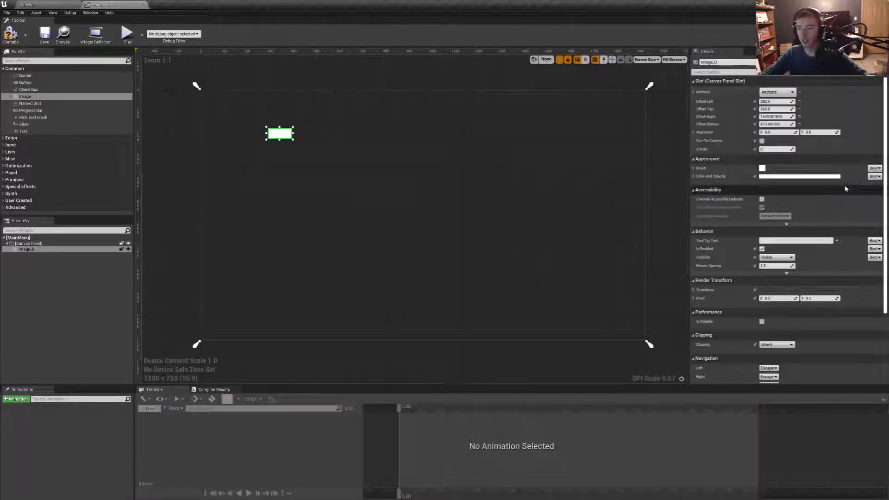
pyautogui.click(800, 101)
pyautogui.click(800, 109)
pyautogui.click(800, 116)
pyautogui.click(800, 124)
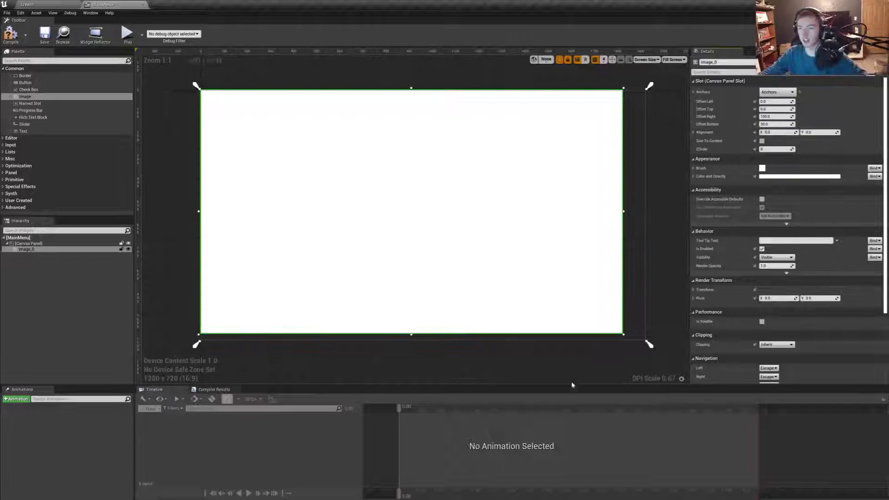
# - Resize the image to fill the canvas, setting Offset Right to -1 and Offset Bottom to 3
pyautogui.moveTo(624, 337); pyautogui.dragTo(647, 340)
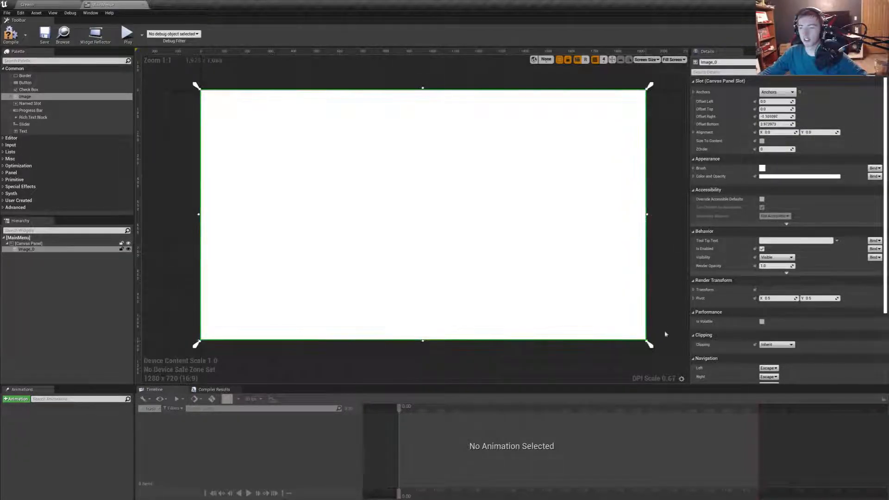
pyautogui.click(778, 117)
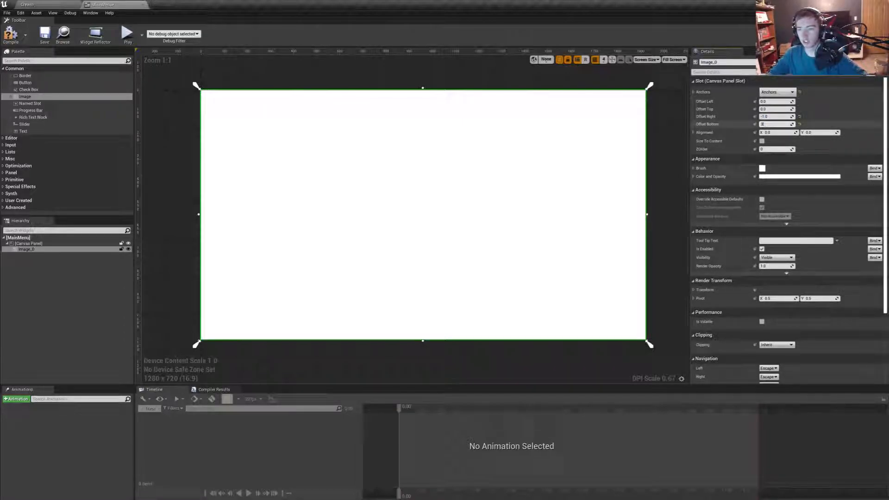
pyautogui.click(664, 158)
pyautogui.click(636, 153)
pyautogui.click(634, 154)
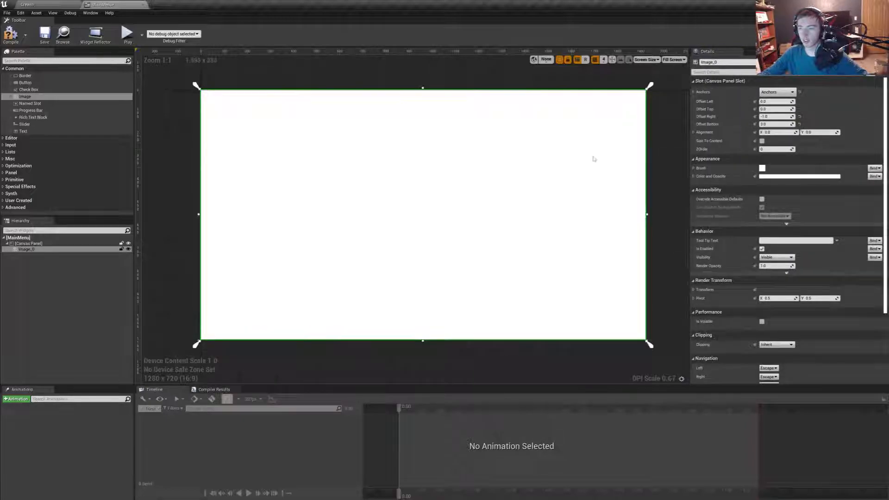
# - Open the project's Textures/Menu_assets folder in the level editor and start importing an asset into it
pyautogui.click(21, 3)
pyautogui.click(291, 303)
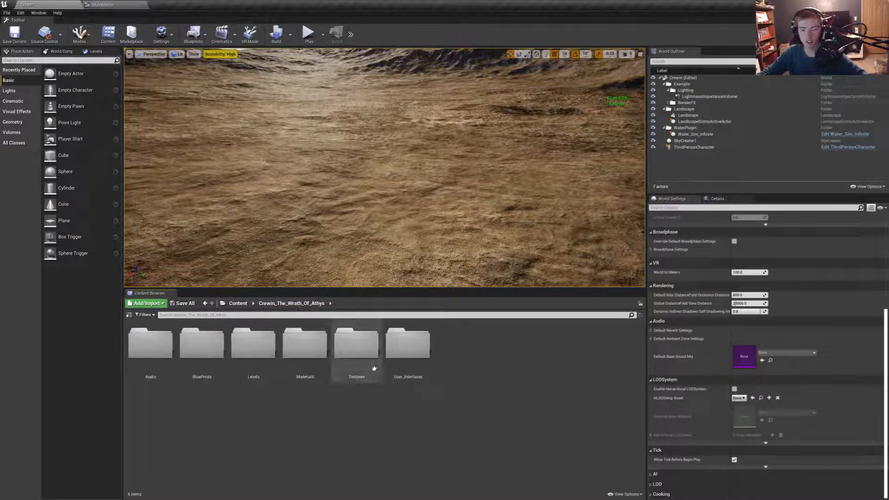
pyautogui.doubleClick(377, 370)
pyautogui.doubleClick(151, 345)
pyautogui.rightClick(319, 408)
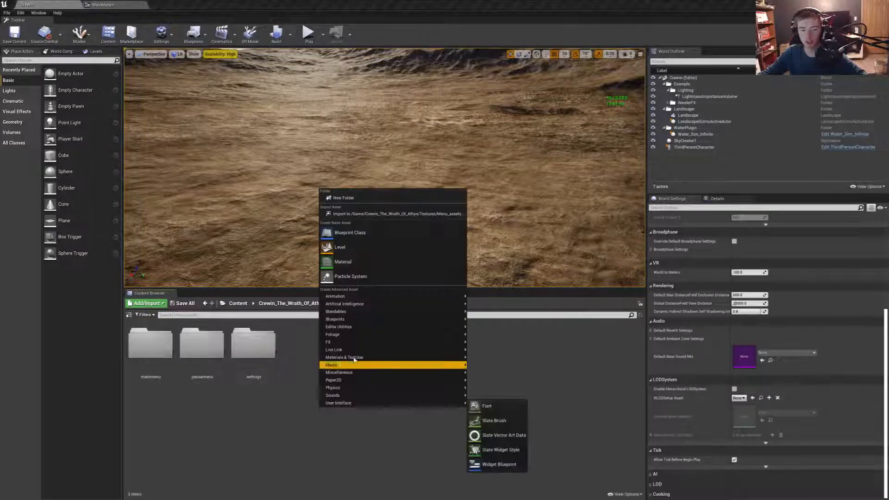
pyautogui.click(367, 214)
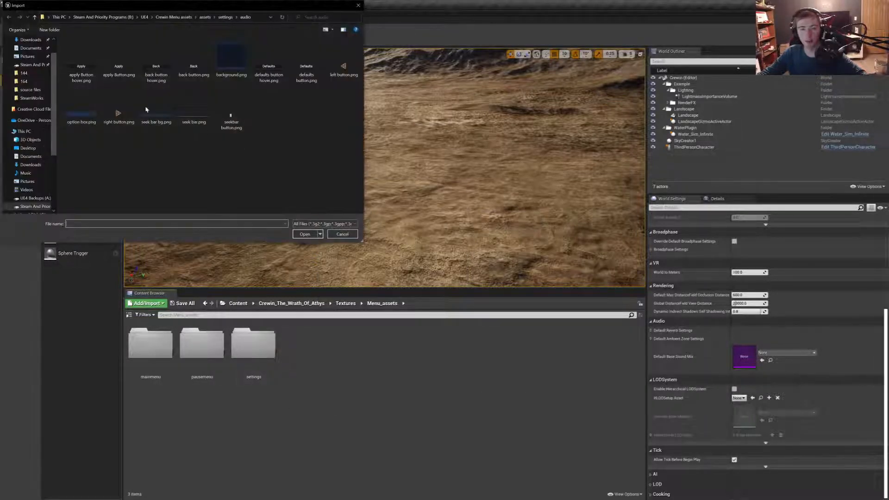
# - Import BK.png from the SteamWorks folder inside UE4 Projects
pyautogui.scroll(-1, 33, 186)
pyautogui.click(35, 190)
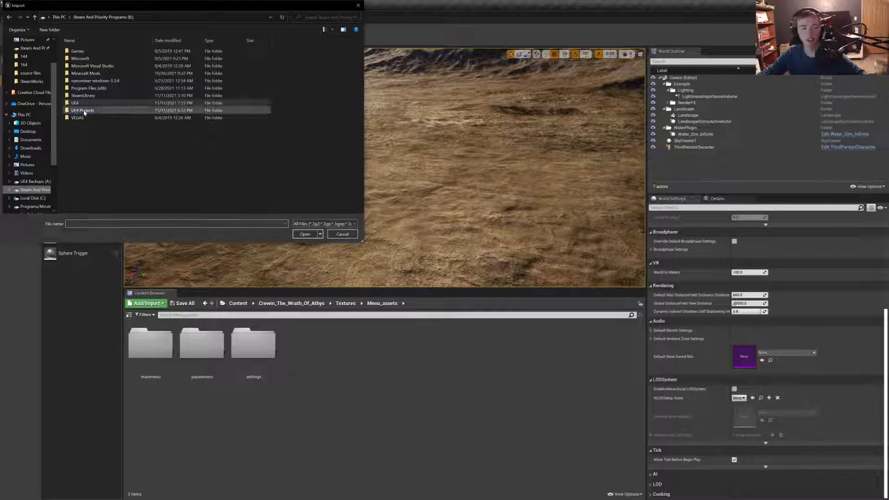
pyautogui.doubleClick(84, 111)
pyautogui.doubleClick(85, 80)
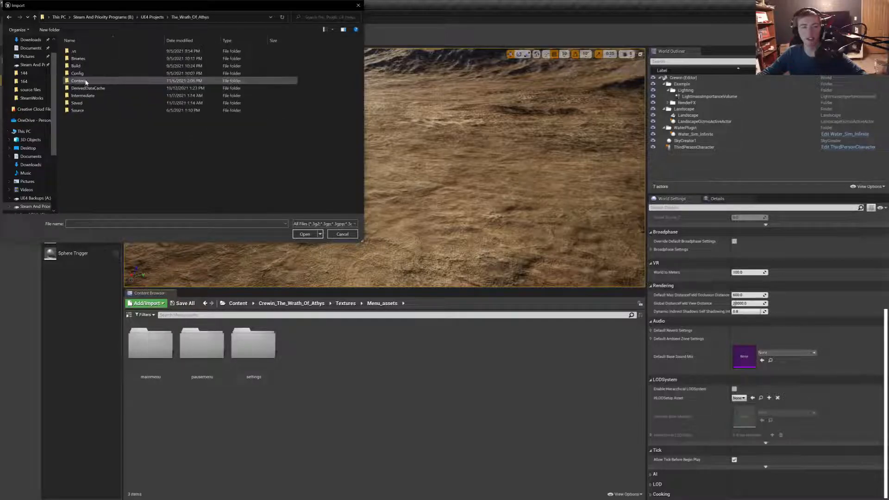
pyautogui.click(160, 17)
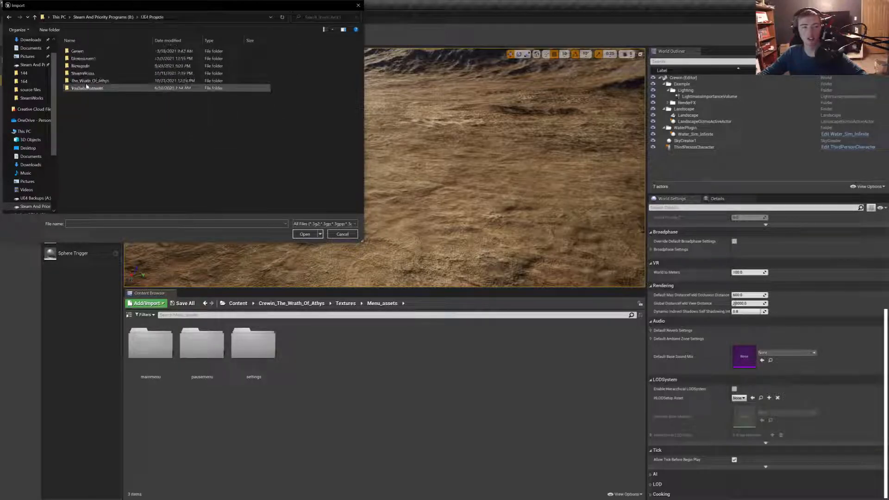
pyautogui.doubleClick(84, 73)
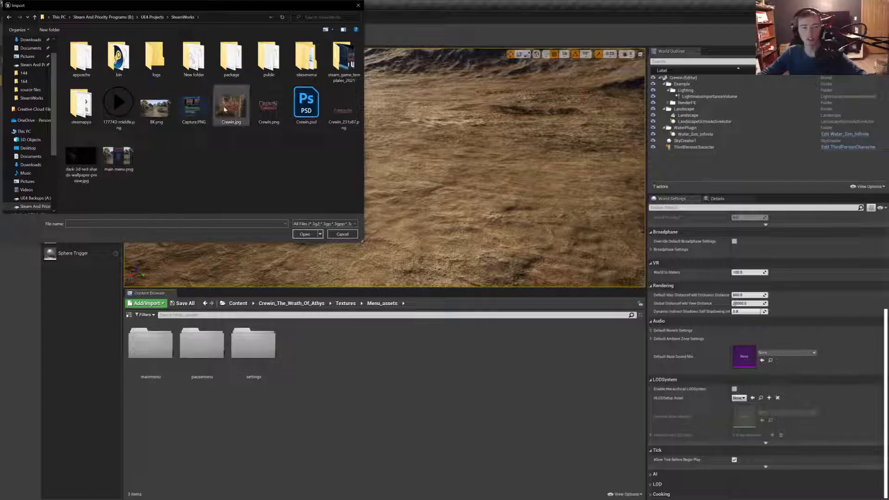
pyautogui.click(156, 108)
pyautogui.click(304, 234)
# - Set the BK texture's Compression Settings to UserInterface2D (RGBA) and Texture Group to UI, save it and close its editor
pyautogui.click(313, 348)
pyautogui.rightClick(312, 349)
pyautogui.click(333, 232)
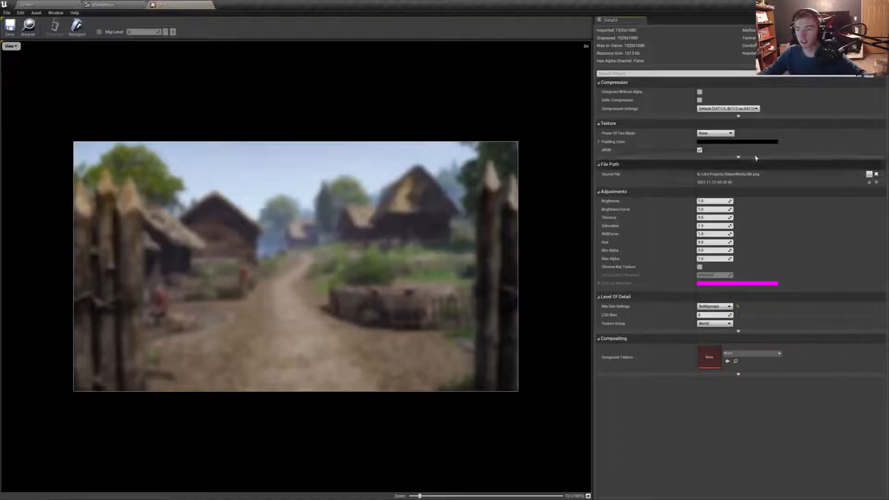
pyautogui.click(723, 108)
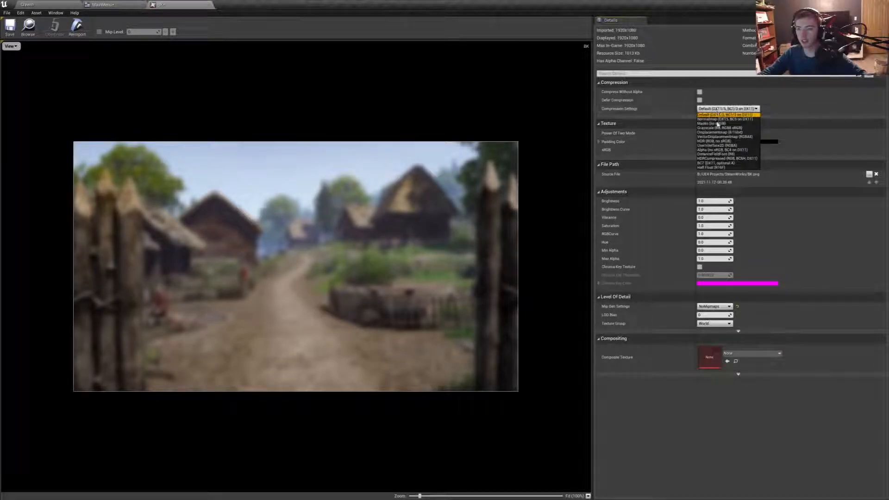
pyautogui.click(717, 145)
pyautogui.click(715, 323)
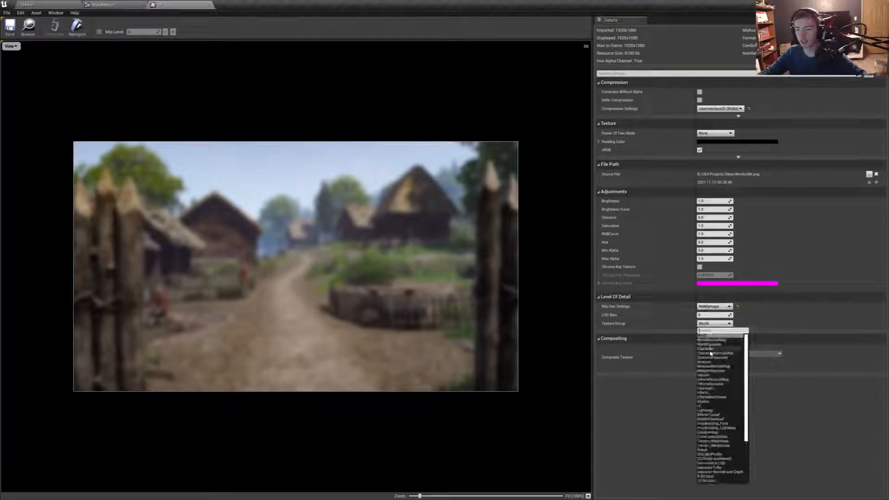
pyautogui.click(705, 407)
pyautogui.click(15, 32)
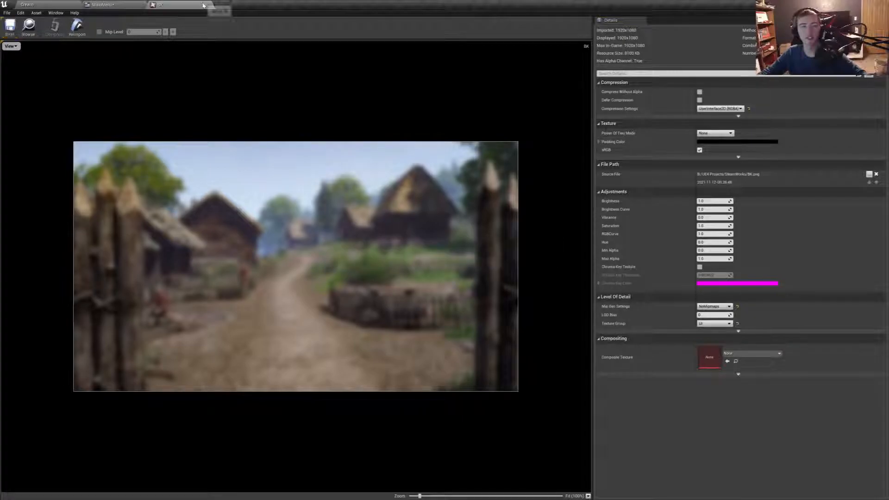
pyautogui.click(210, 5)
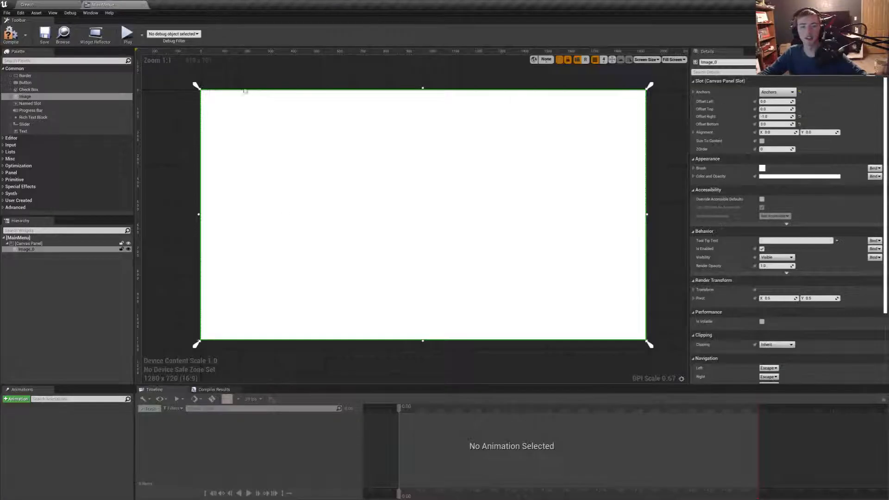
# - Assign the BK texture as the brush image of the full-canvas Image widget and deselect the widget
pyautogui.click(693, 168)
pyautogui.click(812, 182)
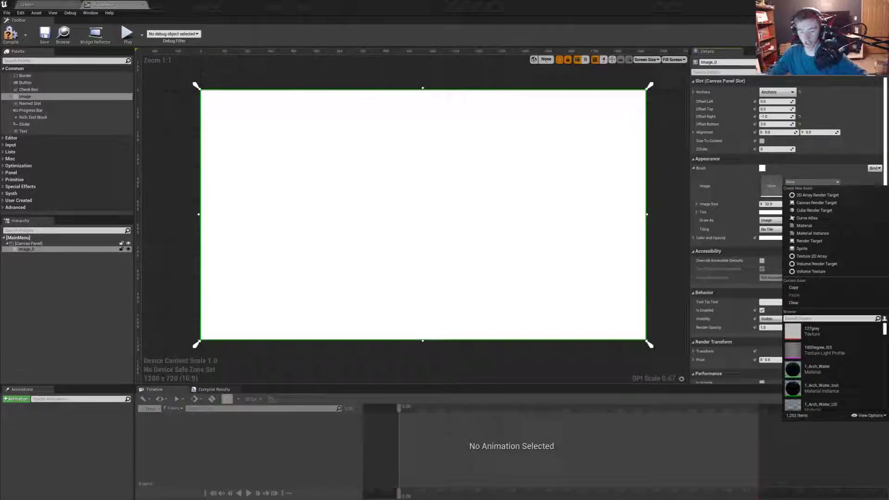
pyautogui.write('BK')
pyautogui.click(818, 329)
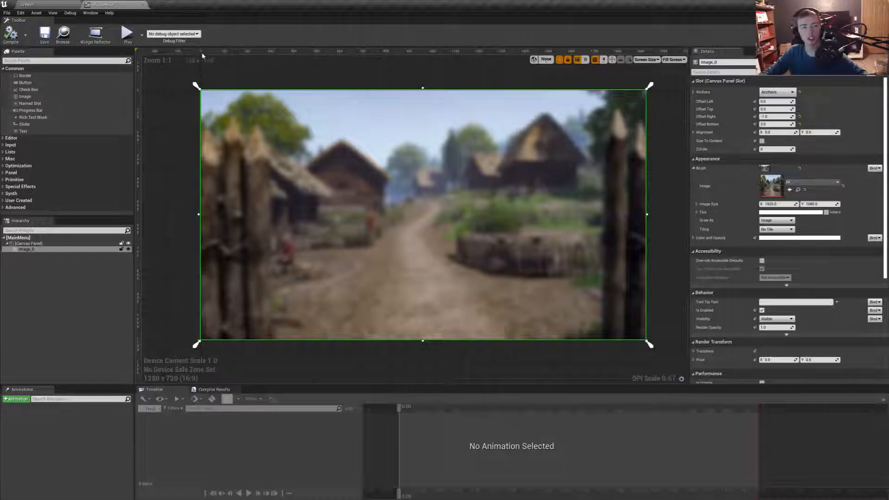
pyautogui.click(296, 70)
pyautogui.click(478, 195)
pyautogui.click(671, 99)
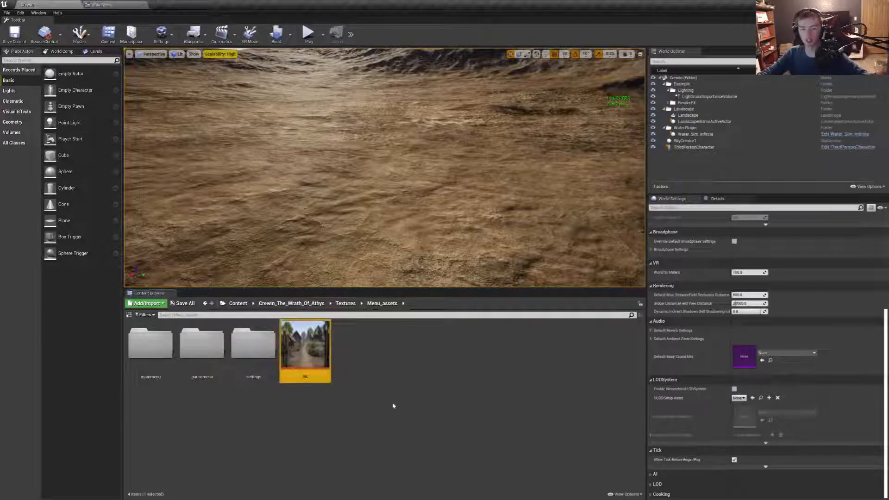
# - Import Crewin.png from the SteamWorks folder into Menu_assets
pyautogui.rightClick(393, 406)
pyautogui.click(445, 209)
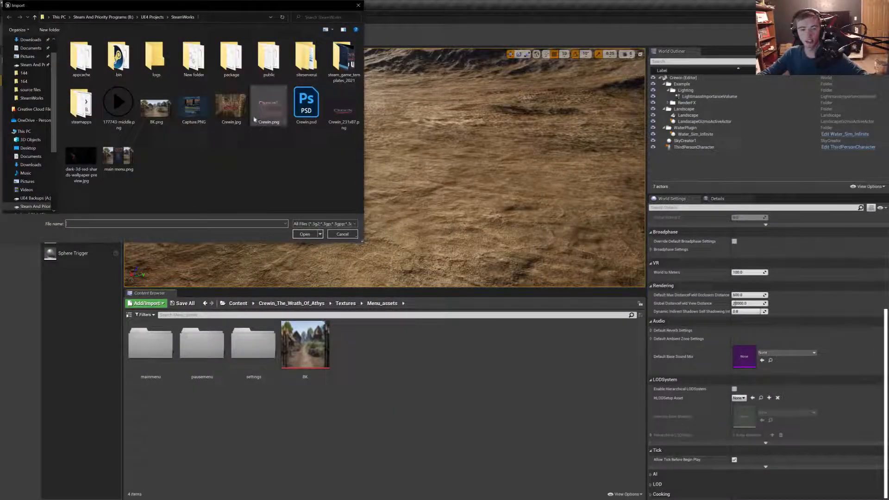
pyautogui.click(275, 118)
pyautogui.click(306, 235)
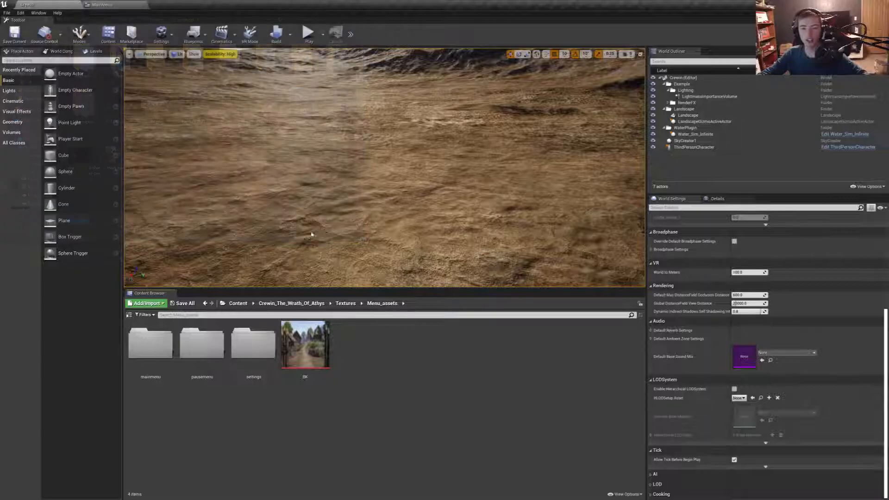
# - Set the Crewin logo texture's Compression Settings to UserInterface2D (RGBA) and Texture Group to UI, then close its editor
pyautogui.doubleClick(370, 349)
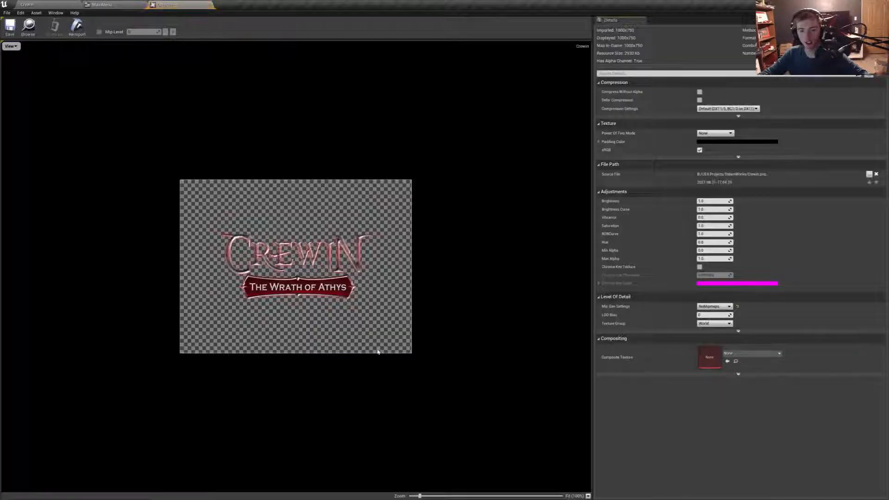
pyautogui.click(728, 108)
pyautogui.click(711, 146)
pyautogui.click(716, 306)
pyautogui.click(686, 320)
pyautogui.click(709, 324)
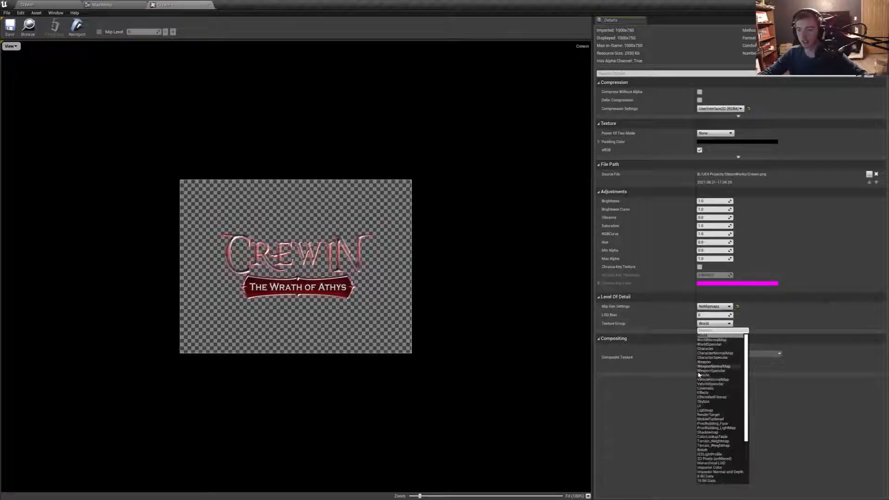
pyautogui.click(701, 406)
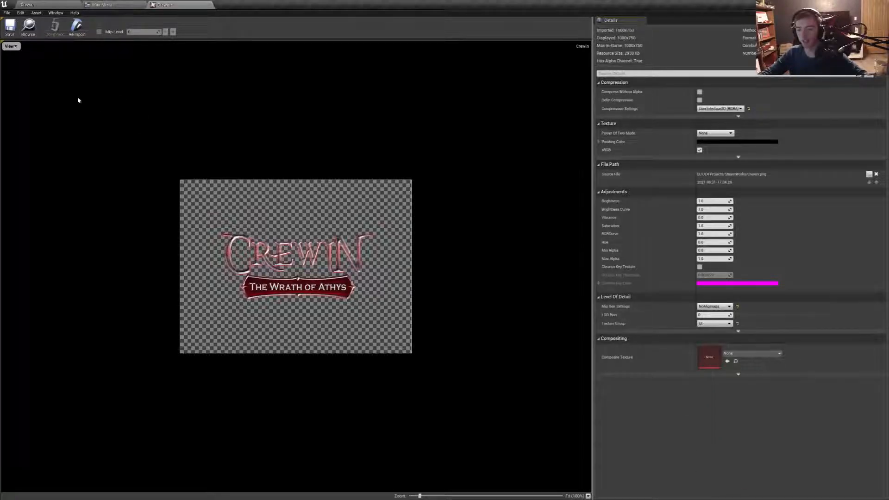
pyautogui.click(209, 4)
pyautogui.doubleClick(357, 347)
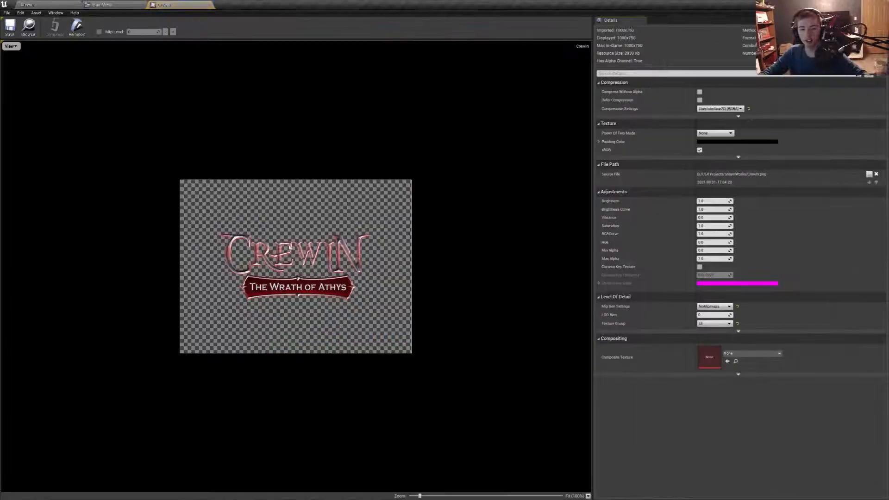
pyautogui.click(209, 5)
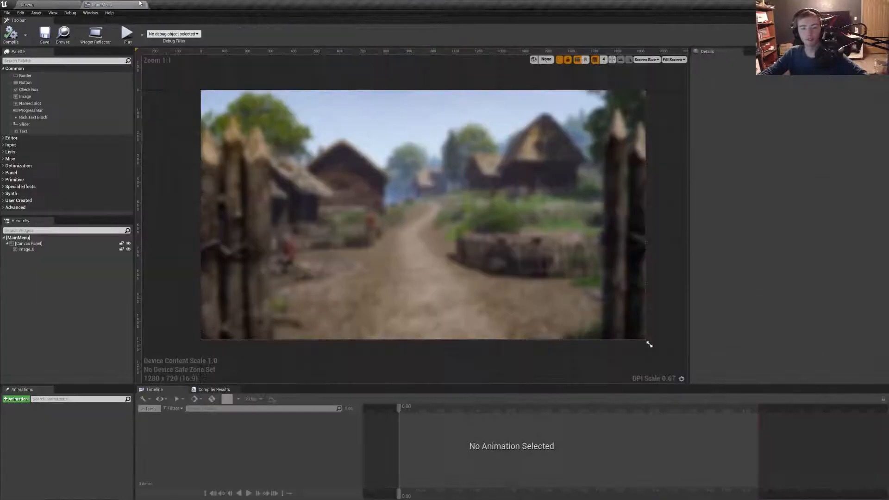
# - Add a second Image widget to the MainMenu canvas at about X 684, Y 272
pyautogui.click(28, 4)
pyautogui.click(116, 5)
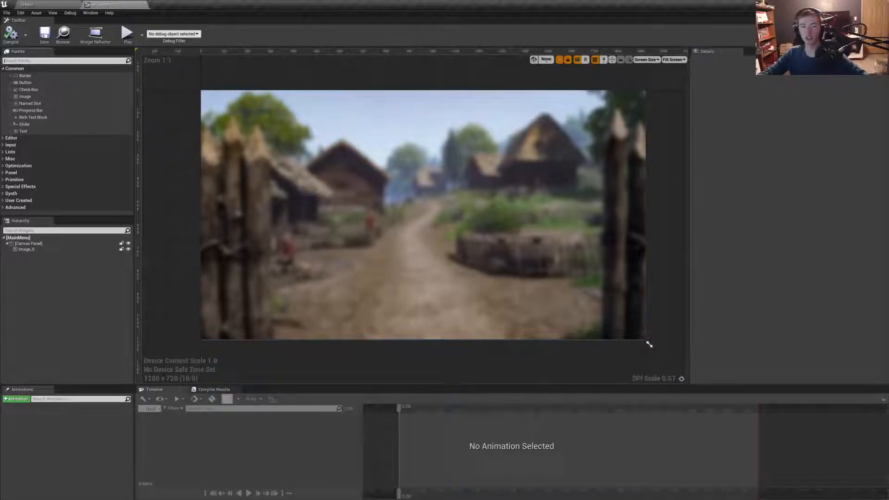
pyautogui.moveTo(28, 97); pyautogui.dragTo(358, 152)
pyautogui.click(811, 183)
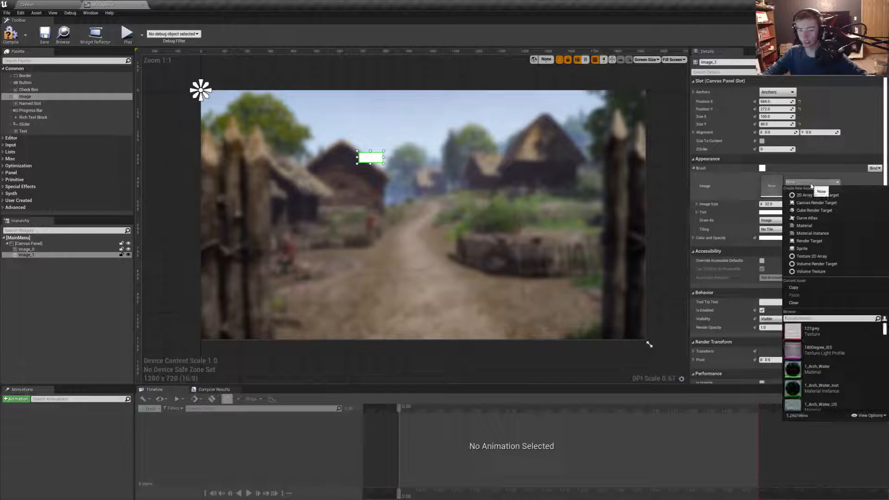
pyautogui.click(812, 185)
pyautogui.click(811, 185)
pyautogui.click(811, 185)
pyautogui.click(812, 184)
pyautogui.click(838, 183)
pyautogui.click(839, 184)
pyautogui.click(839, 184)
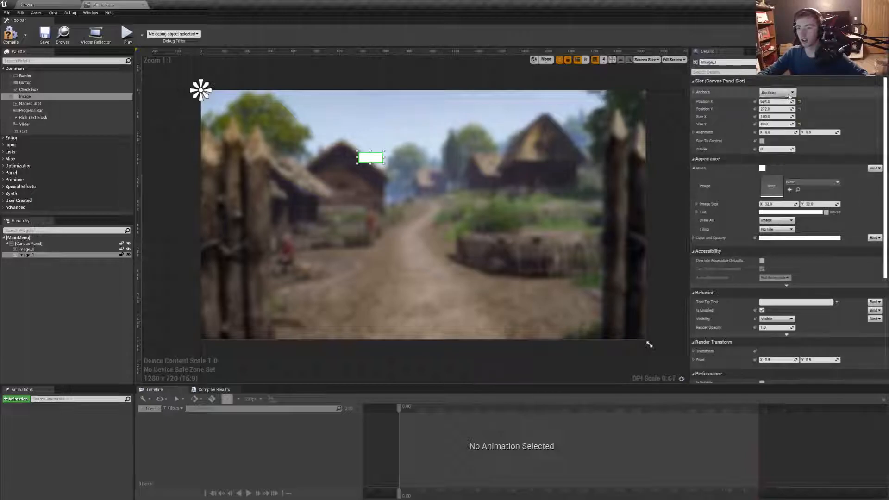
# - Select the background image and save the MainMenu widget
pyautogui.click(596, 98)
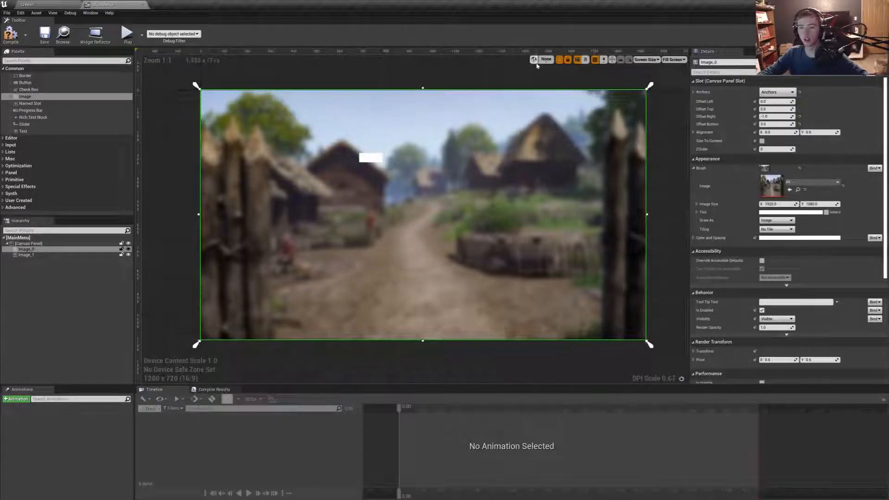
pyautogui.click(49, 38)
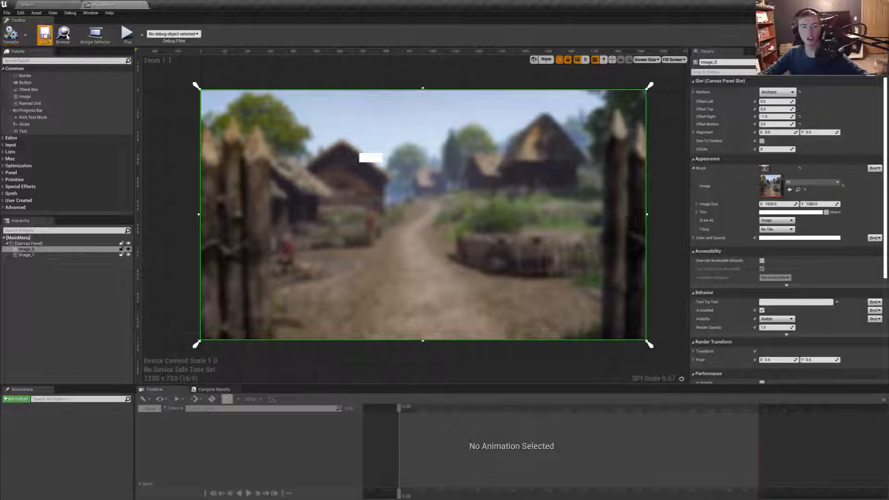
# - Minimize the editor to reach the Windows desktop
pyautogui.click(860, 4)
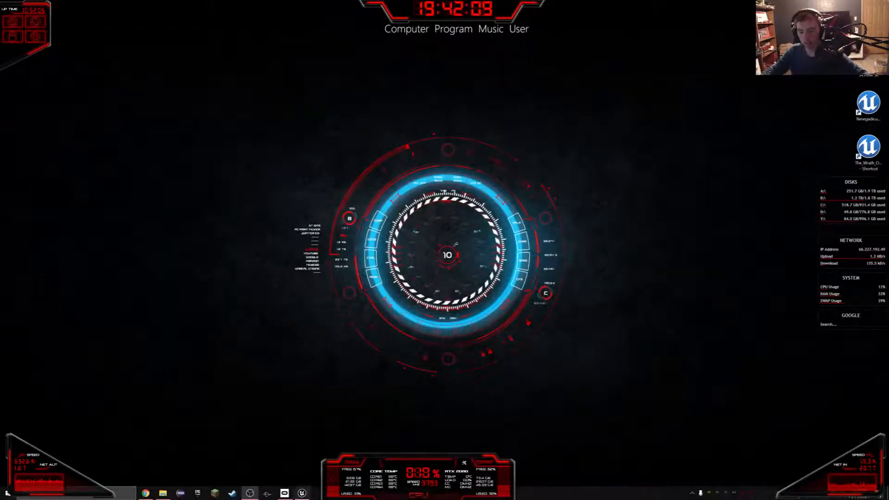
pyautogui.click(298, 494)
pyautogui.click(790, 93)
pyautogui.click(790, 92)
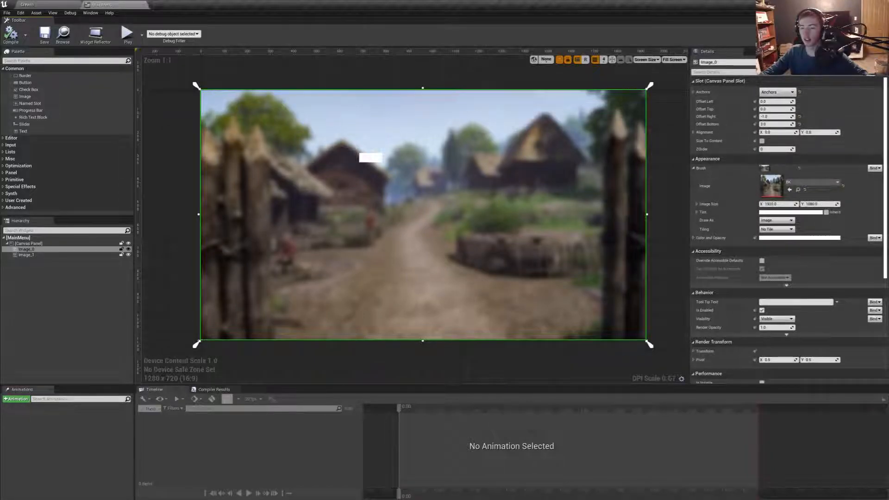
pyautogui.click(860, 5)
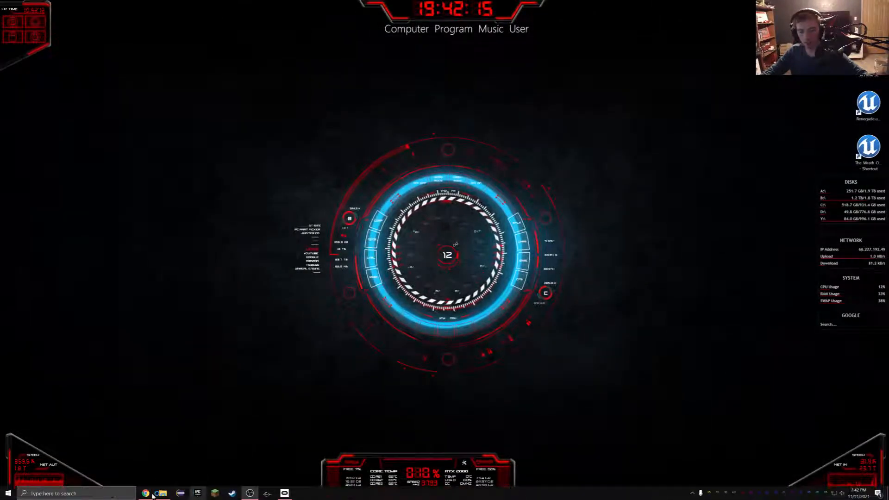
# - Switch to the Epic Games Launcher and open the Crewin project from the Unreal Engine library
pyautogui.click(160, 494)
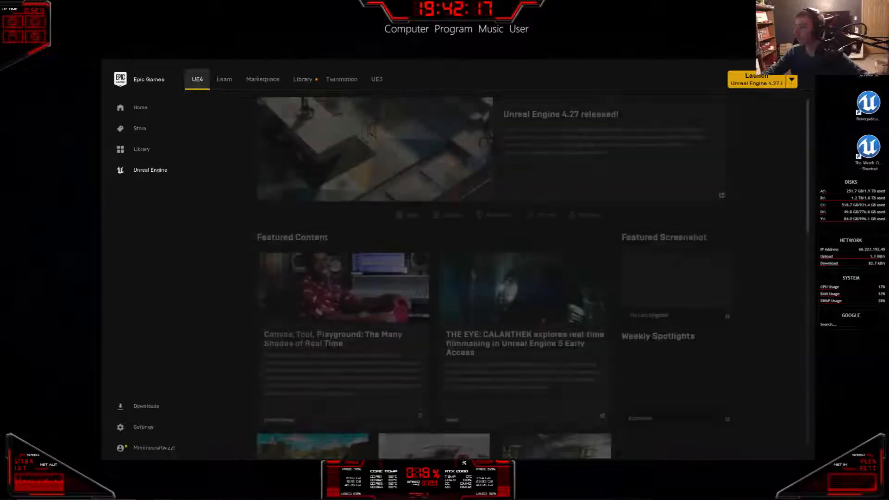
pyautogui.click(306, 81)
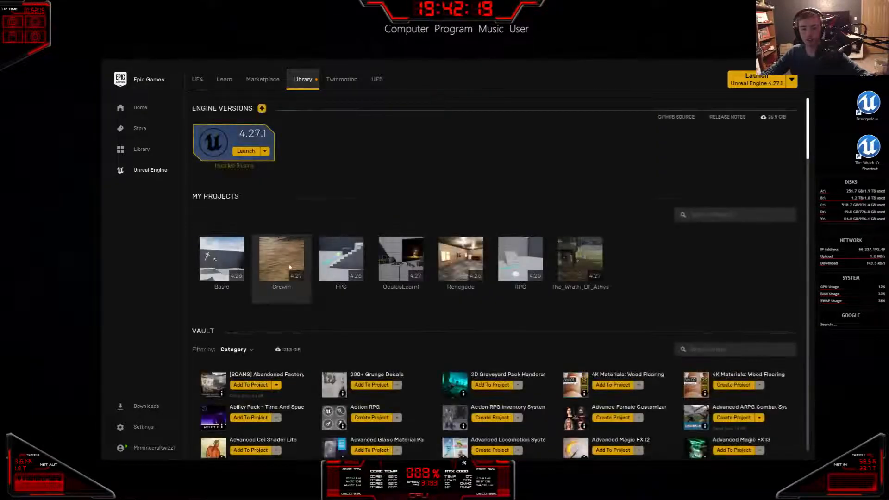
pyautogui.rightClick(296, 277)
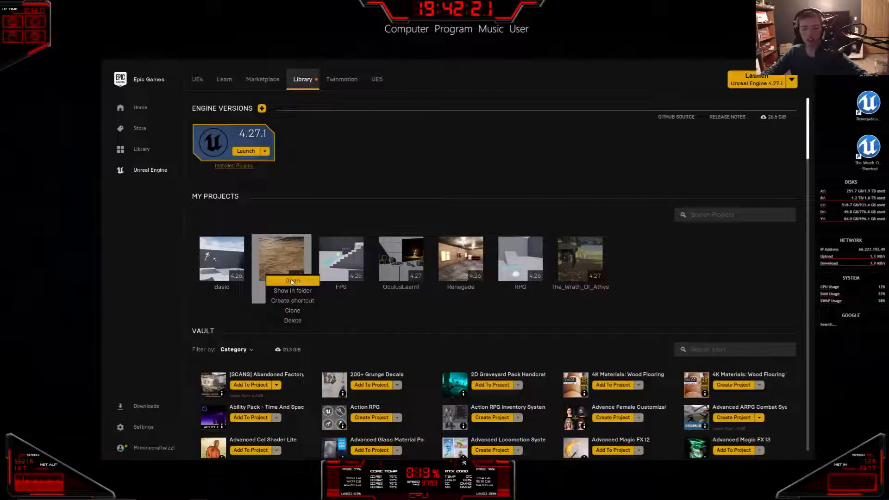
pyautogui.click(292, 281)
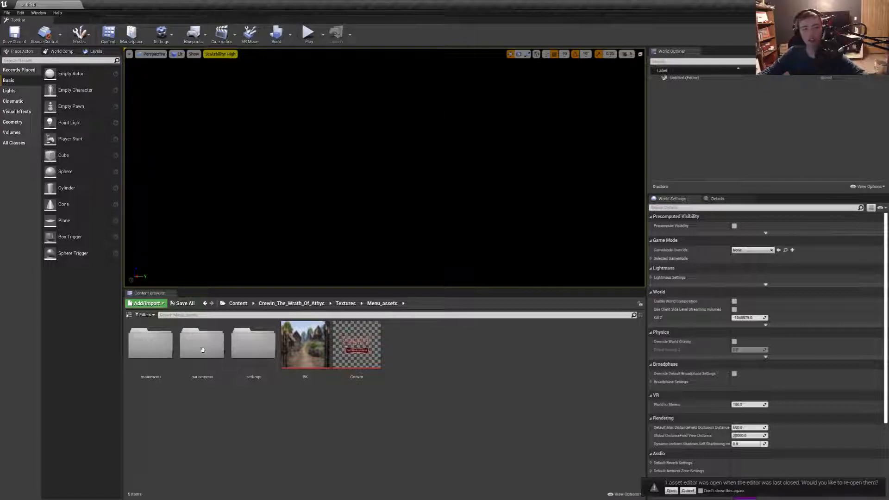
# - Open the Crewin level from the project's Levels folder, reopen the previously open MainMenu widget editor and dock it in the main window
pyautogui.click(298, 306)
pyautogui.doubleClick(263, 369)
pyautogui.doubleClick(151, 357)
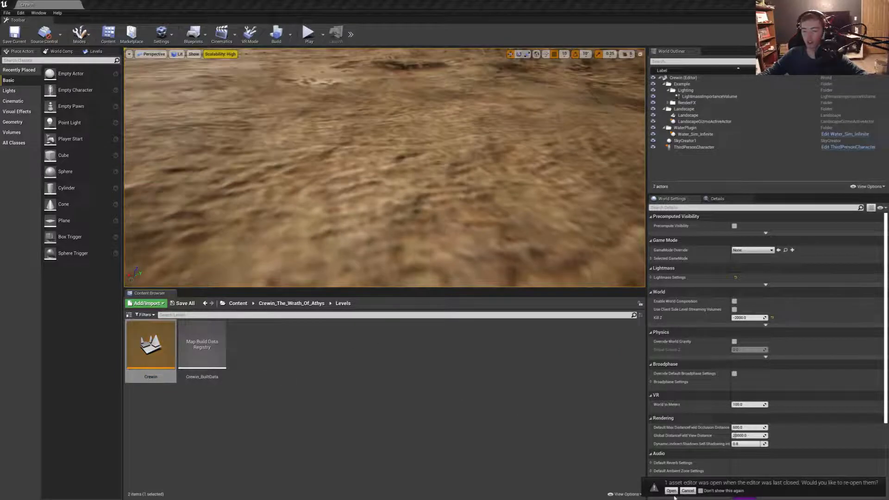
pyautogui.click(671, 493)
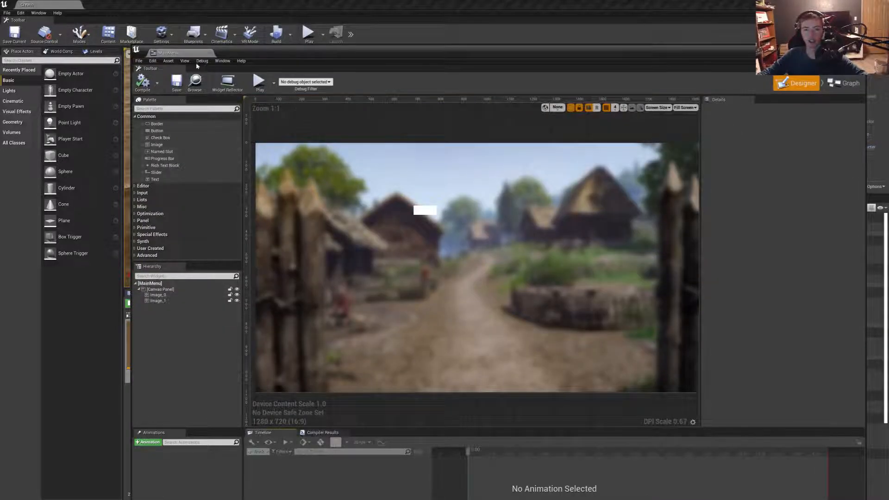
pyautogui.moveTo(176, 54); pyautogui.dragTo(102, 5)
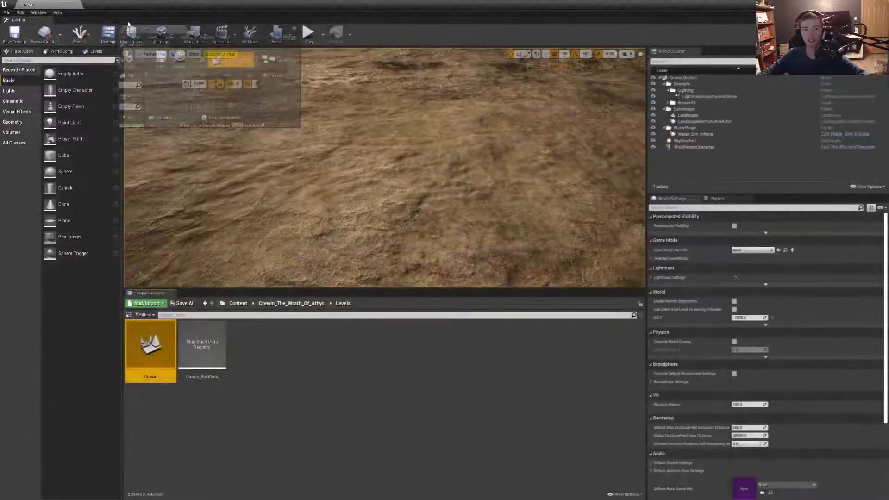
# - Delete the surplus Image widget and assign the Crewin logo texture to the small second image on the MainMenu canvas
pyautogui.moveTo(37, 94); pyautogui.dragTo(358, 176)
pyautogui.press('Delete')
pyautogui.click(320, 162)
pyautogui.click(813, 182)
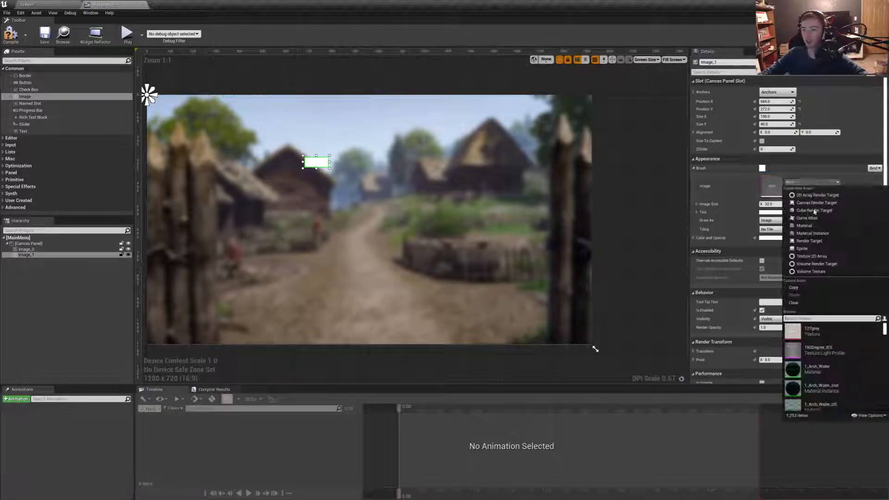
pyautogui.write('crew')
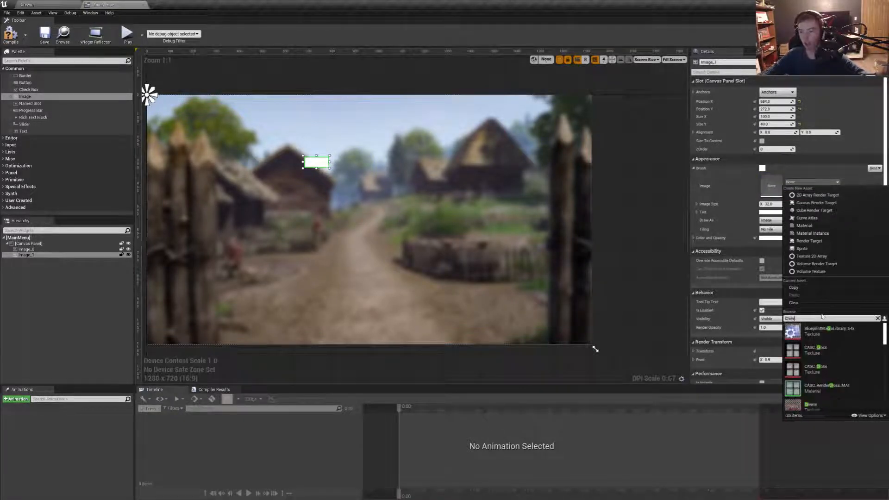
pyautogui.click(818, 338)
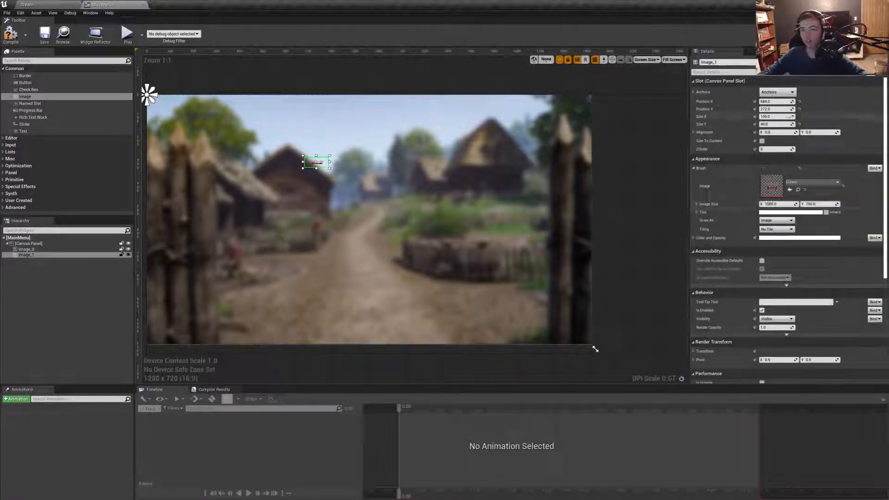
# - Reset the logo image's position and height, enlarge it to about 443 by 267 and place it near the canvas's top middle
pyautogui.click(800, 101)
pyautogui.click(800, 109)
pyautogui.click(800, 125)
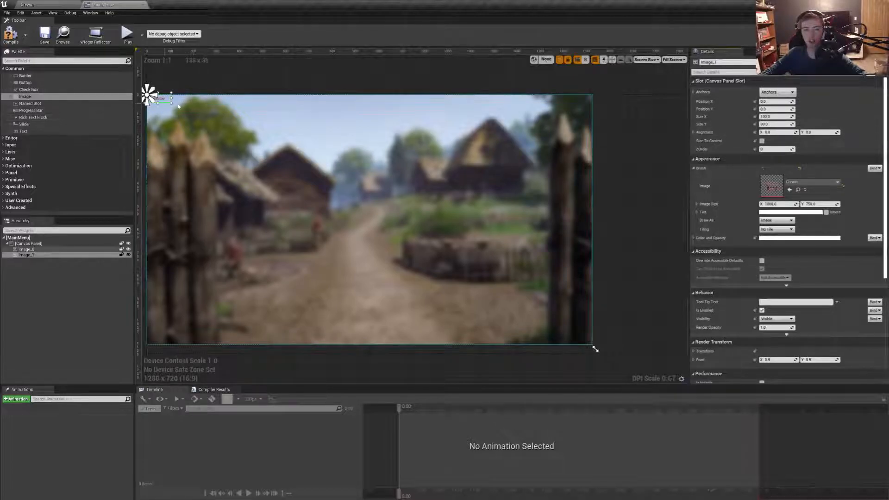
pyautogui.moveTo(185, 114); pyautogui.dragTo(250, 158)
pyautogui.moveTo(177, 125); pyautogui.dragTo(326, 146)
# - Anchor the logo image to the canvas centre and reset its position and size to their defaults
pyautogui.click(777, 92)
pyautogui.click(804, 137)
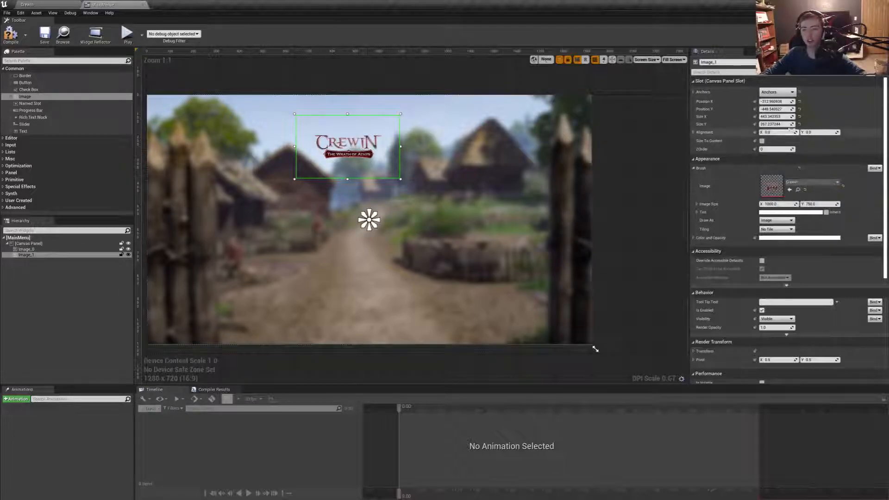
pyautogui.click(800, 109)
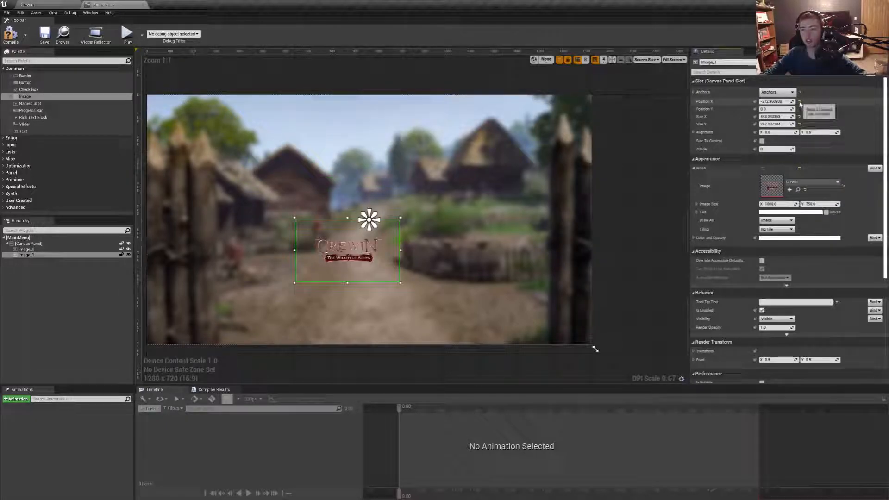
pyautogui.click(800, 102)
pyautogui.click(799, 124)
pyautogui.click(800, 117)
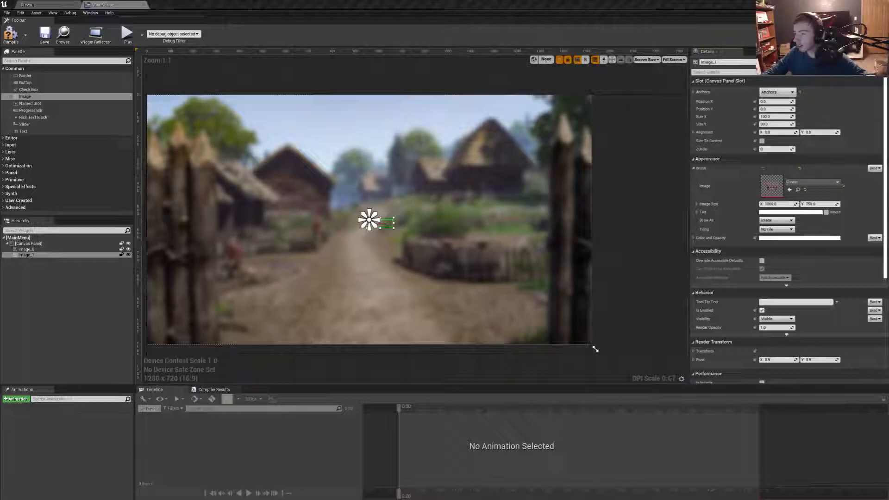
# - Set the logo image's size to 1000 by 750
pyautogui.click(775, 117)
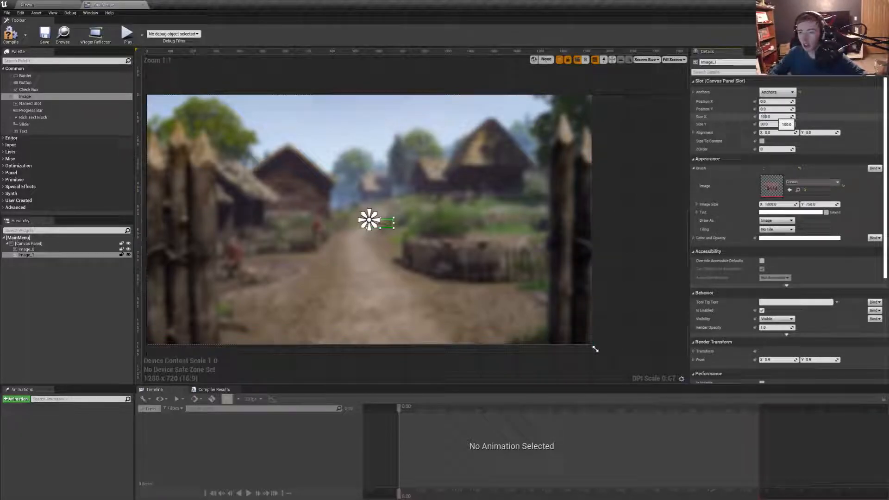
pyautogui.press('Return')
pyautogui.click(769, 125)
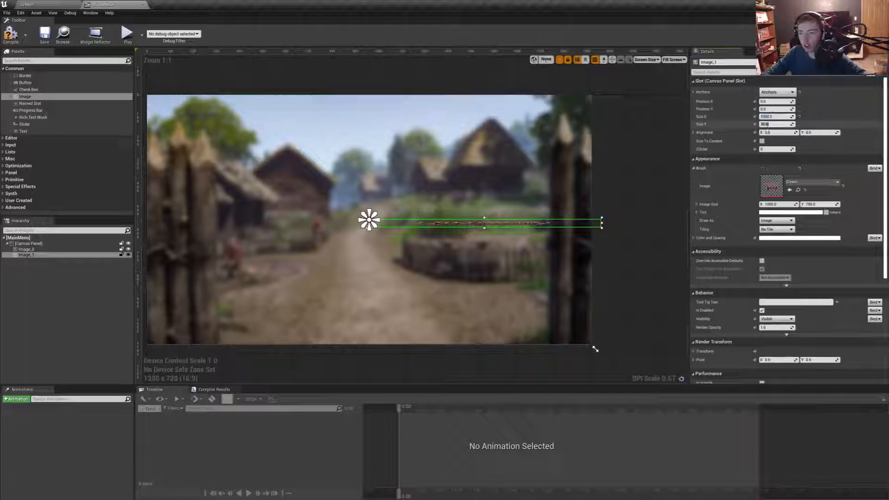
pyautogui.press('Return')
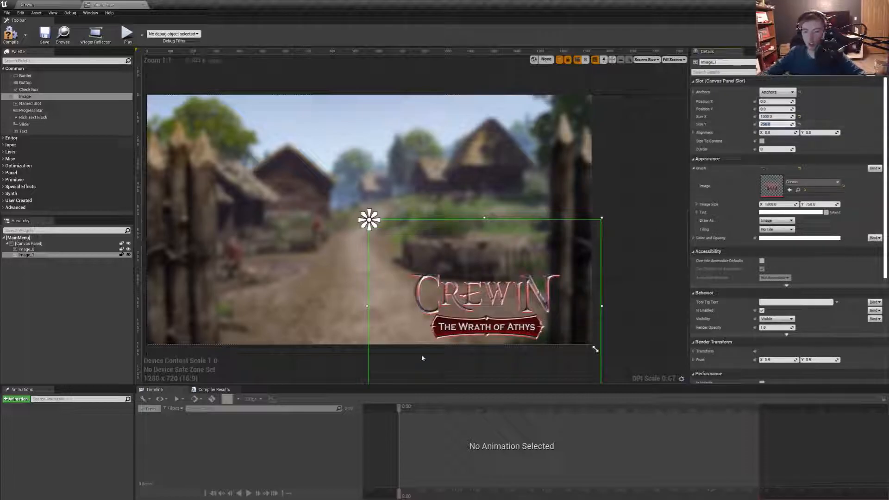
# - Move the logo image up so it sits slightly right of the canvas centre, then deselect it
pyautogui.moveTo(487, 308); pyautogui.dragTo(458, 224)
pyautogui.click(609, 213)
pyautogui.moveTo(619, 207); pyautogui.dragTo(714, 205, button='right')
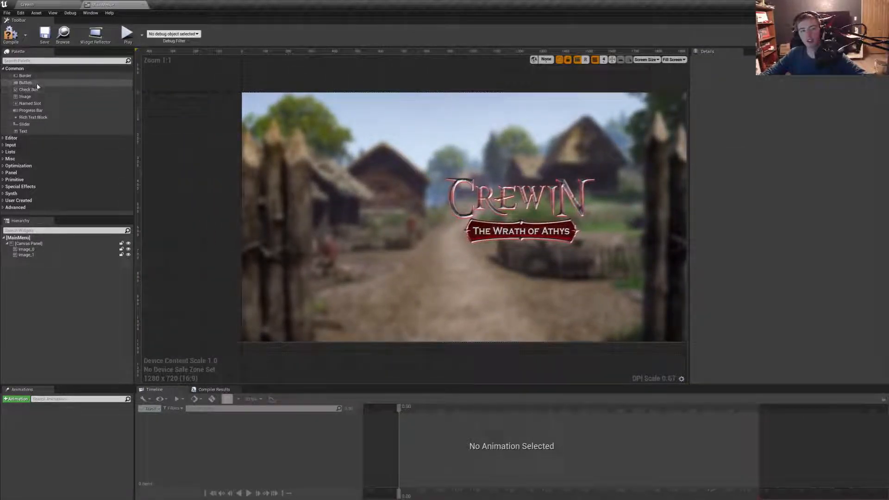
# - Add a third Image widget about 530 by 576 near the canvas's upper-left corner and select the background texture in the mainmenu folder
pyautogui.moveTo(27, 96); pyautogui.dragTo(382, 228)
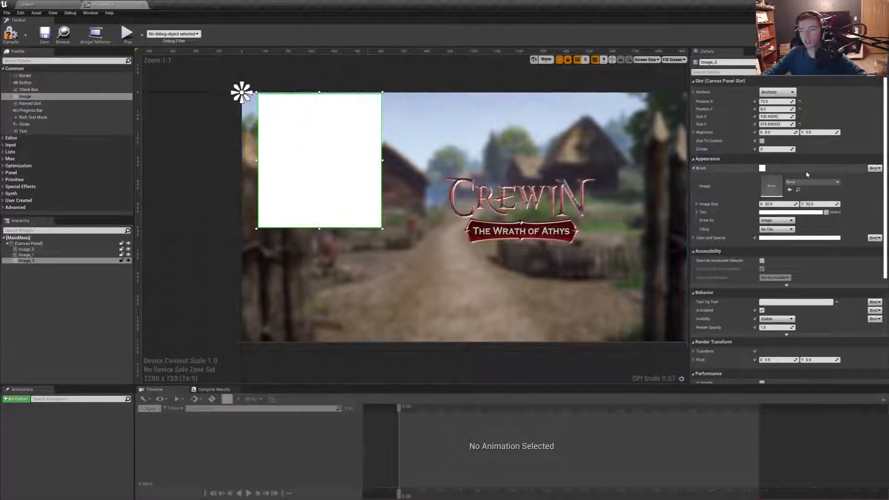
pyautogui.click(60, 3)
pyautogui.click(292, 301)
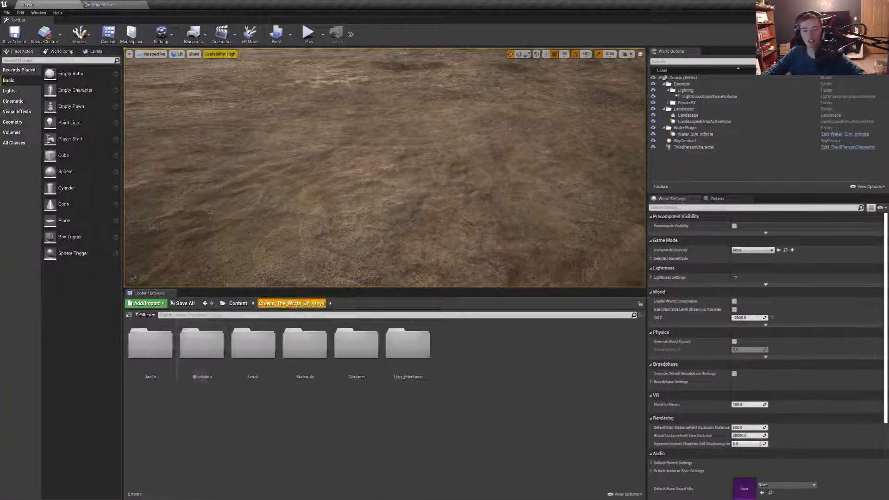
pyautogui.doubleClick(406, 345)
pyautogui.click(292, 303)
pyautogui.doubleClick(323, 372)
pyautogui.doubleClick(150, 345)
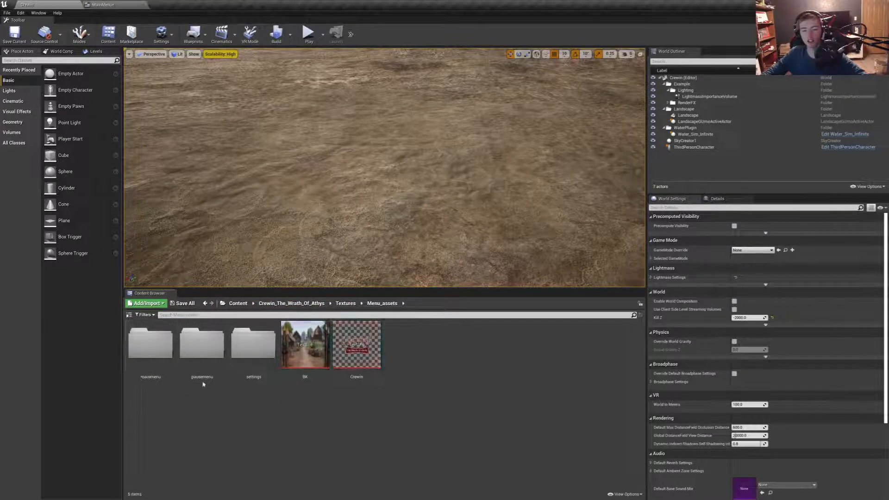
pyautogui.doubleClick(203, 345)
pyautogui.click(148, 354)
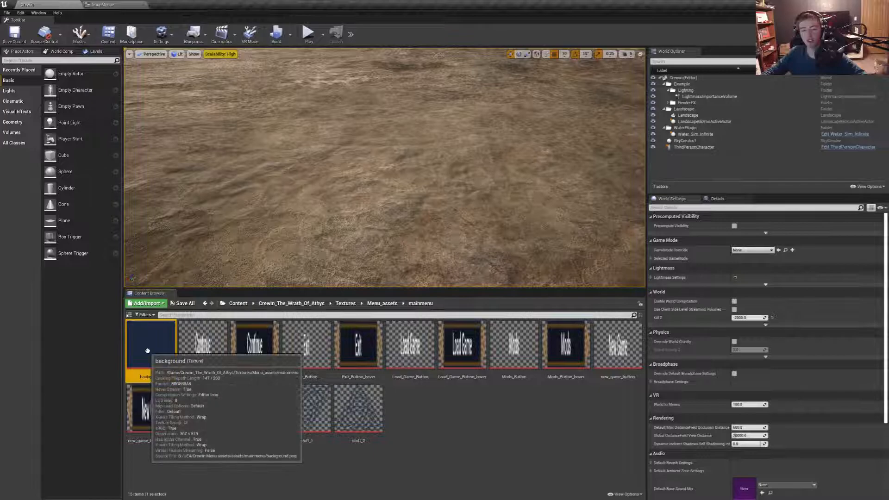
# - Assign the dark blue background texture to the third image in the MainMenu widget
pyautogui.click(113, 3)
pyautogui.click(795, 183)
pyautogui.write('backg')
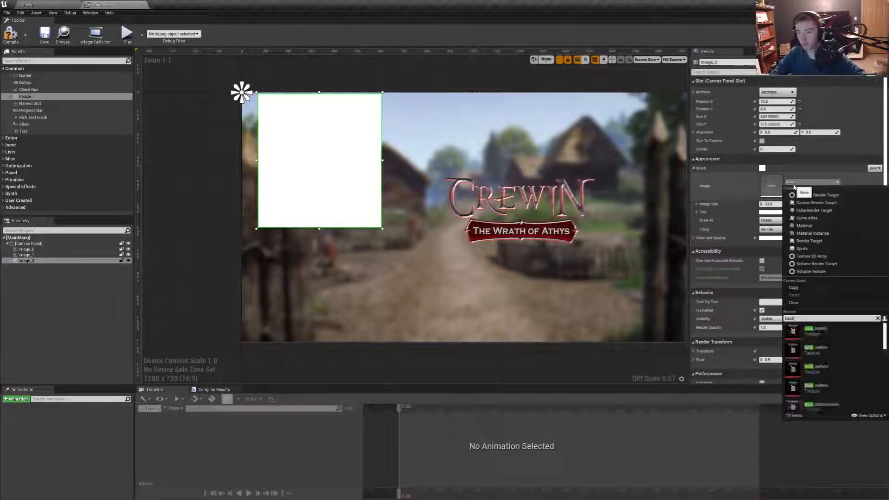
pyautogui.write('round')
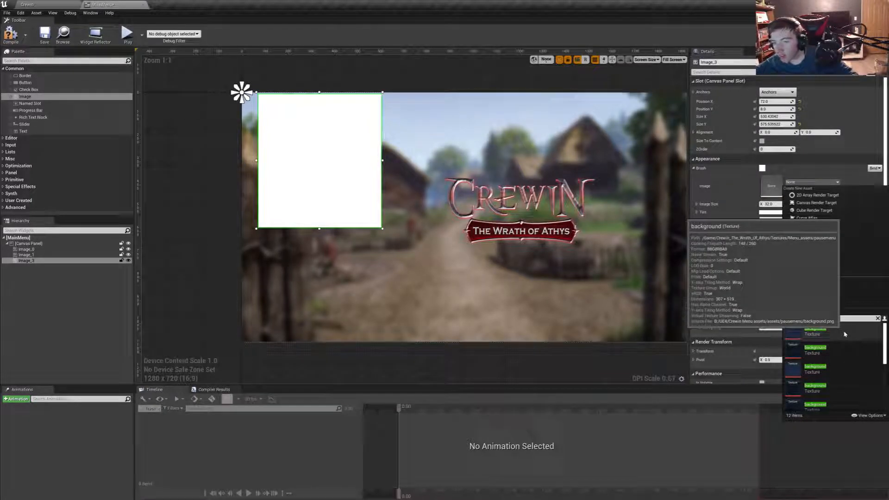
pyautogui.click(837, 373)
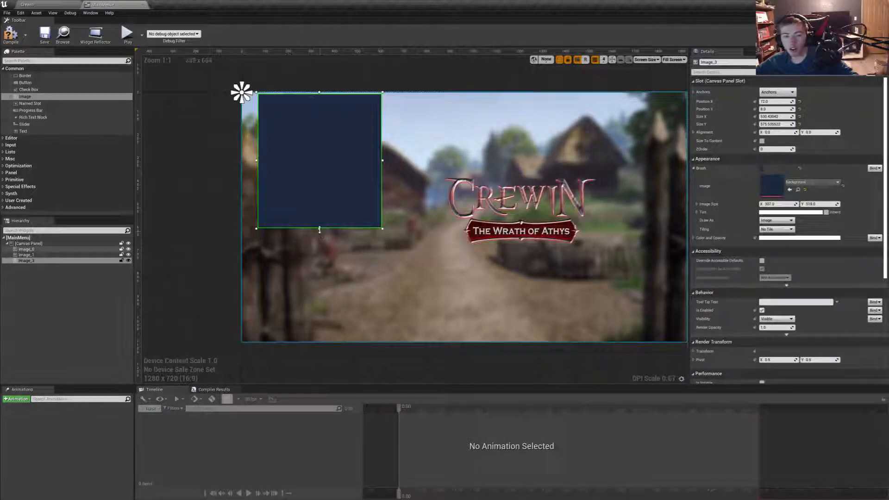
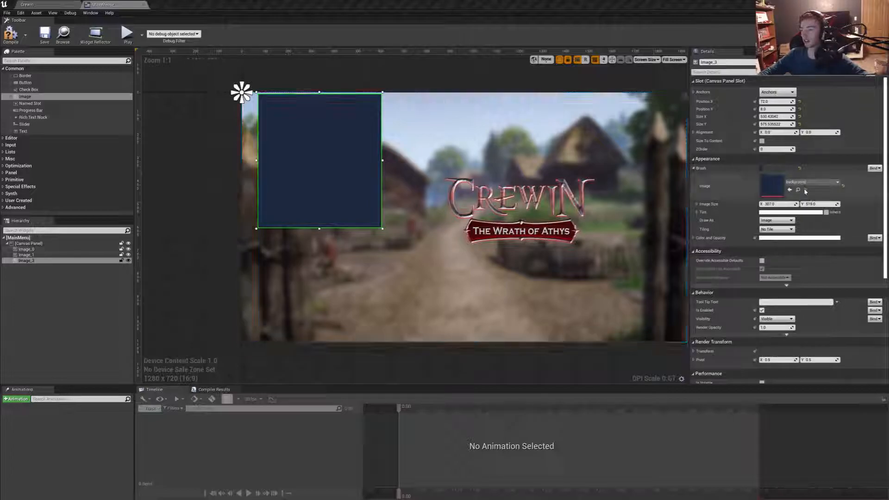
# - Set the blue panel image's size to 307 by 519 and move it toward the canvas's mid-height
pyautogui.click(777, 205)
pyautogui.hotkey('ctrl', 'c')
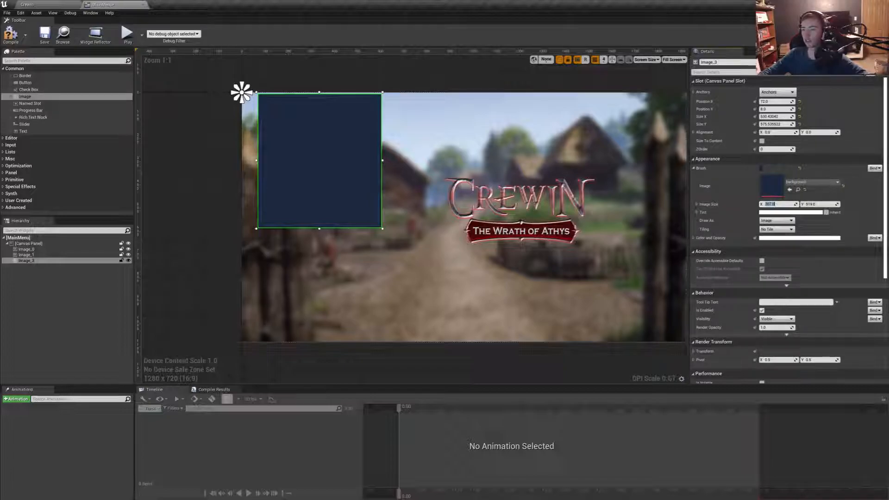
pyautogui.click(776, 117)
pyautogui.hotkey('ctrl', 'v')
pyautogui.press('Return')
pyautogui.click(776, 124)
pyautogui.write('519')
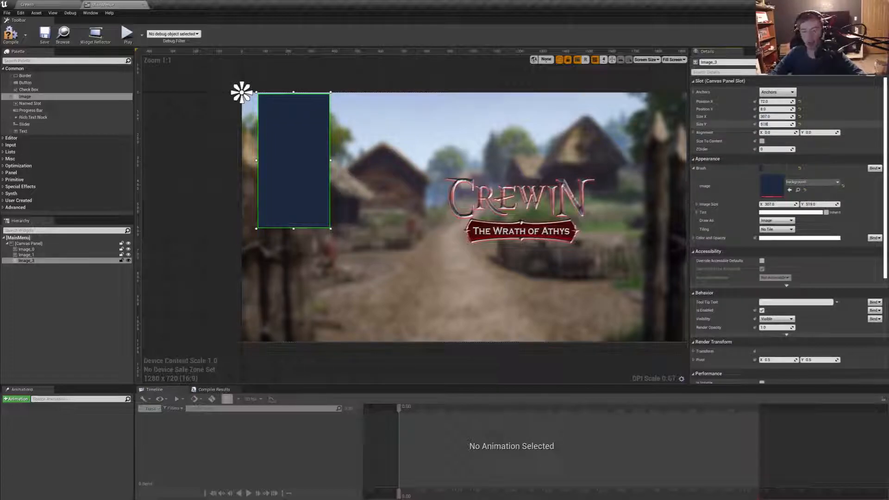
pyautogui.press('Return')
pyautogui.moveTo(328, 187); pyautogui.dragTo(390, 207)
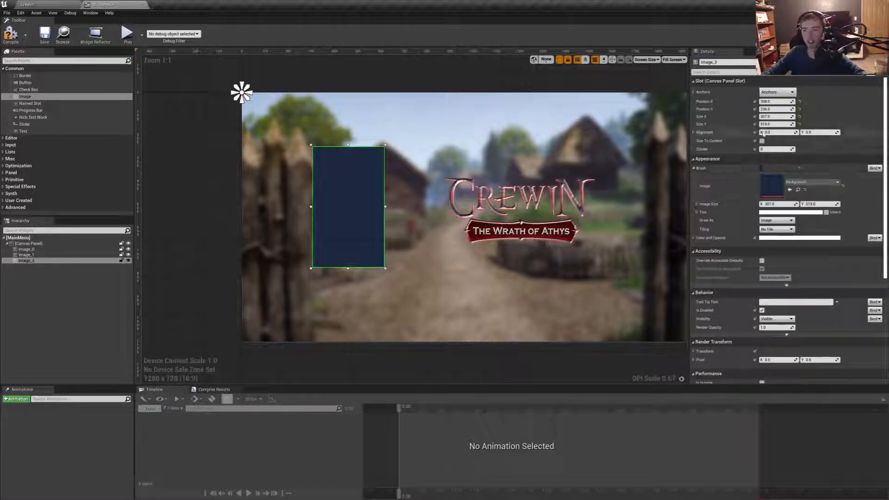
# - Enlarge the blue panel into a column spanning the canvas height and set its size to 490 by 1085
pyautogui.moveTo(311, 171); pyautogui.dragTo(324, 135)
pyautogui.moveTo(325, 213); pyautogui.dragTo(328, 343)
pyautogui.moveTo(331, 269); pyautogui.dragTo(316, 260)
pyautogui.moveTo(343, 218); pyautogui.dragTo(386, 217)
pyautogui.write('1050')
pyautogui.press('Return')
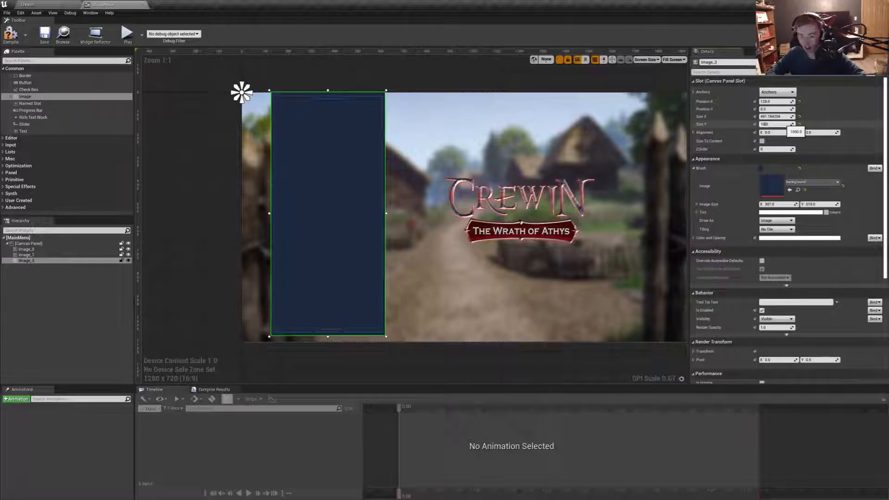
pyautogui.press('Return')
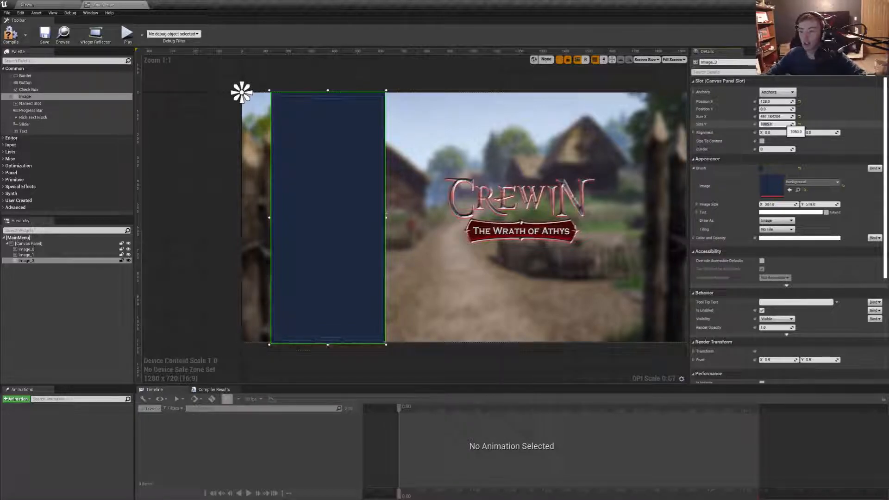
pyautogui.click(782, 117)
pyautogui.write('490')
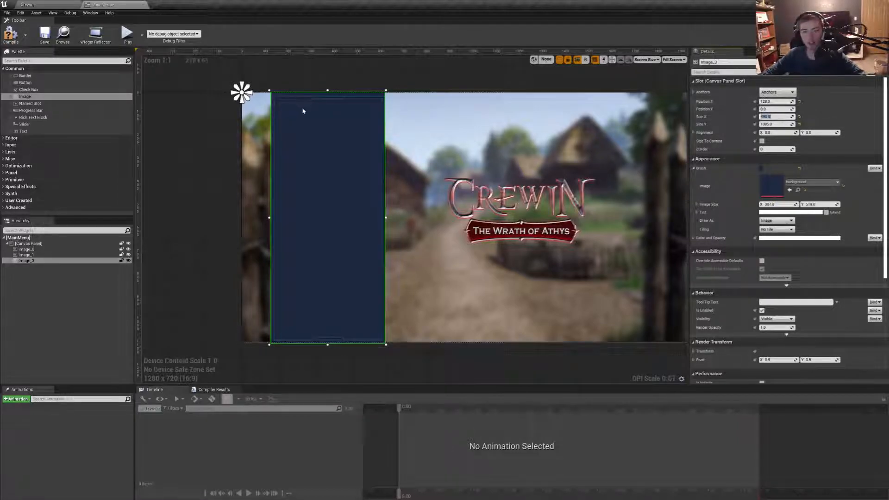
# - Anchor the blue panel to the canvas's left edge with vertical stretch and save the widget
pyautogui.click(778, 92)
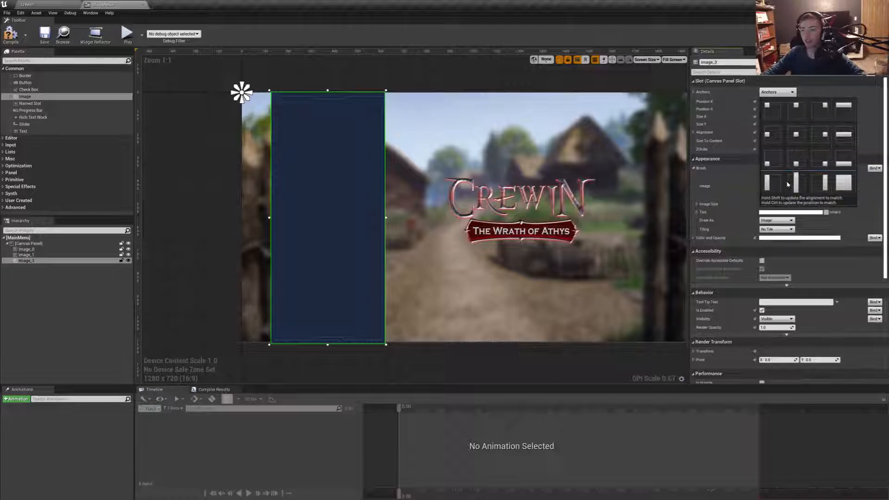
pyautogui.click(771, 183)
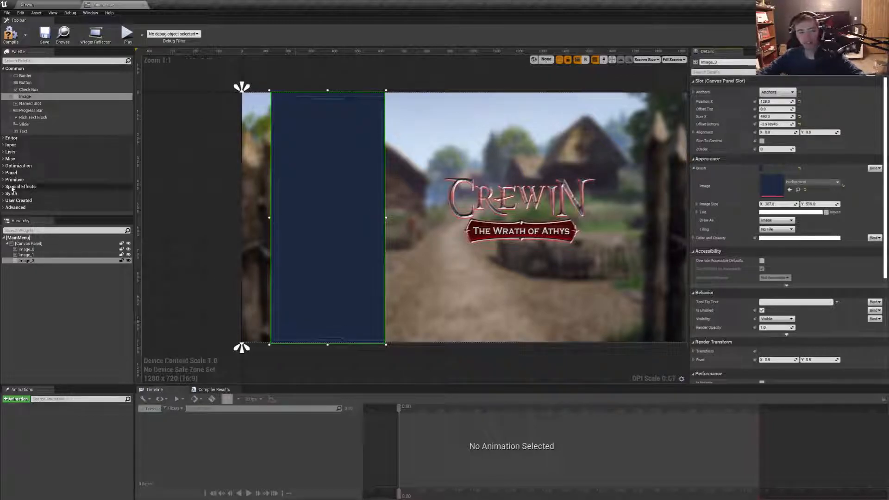
pyautogui.click(45, 34)
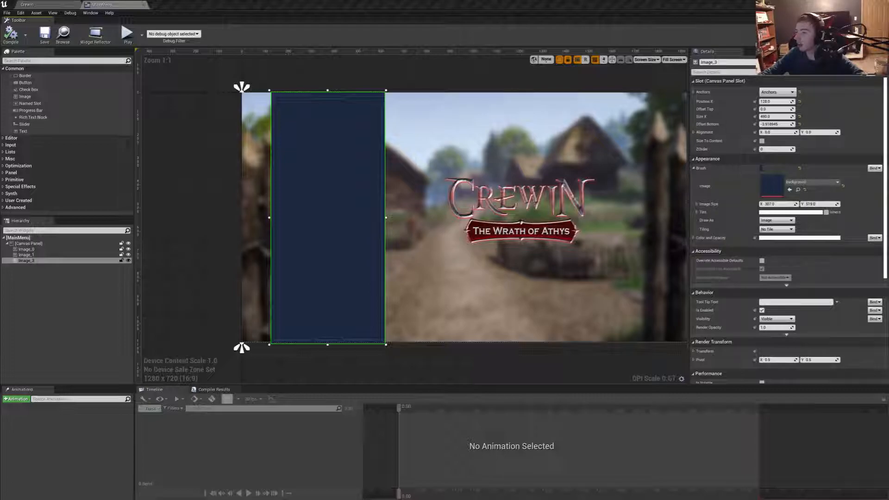
# - Consult the main menu.png reference in Photos, and set the blue panel's Size X to 307 and Offset Bottom to 519
pyautogui.hotkey('alt', 'Tab')
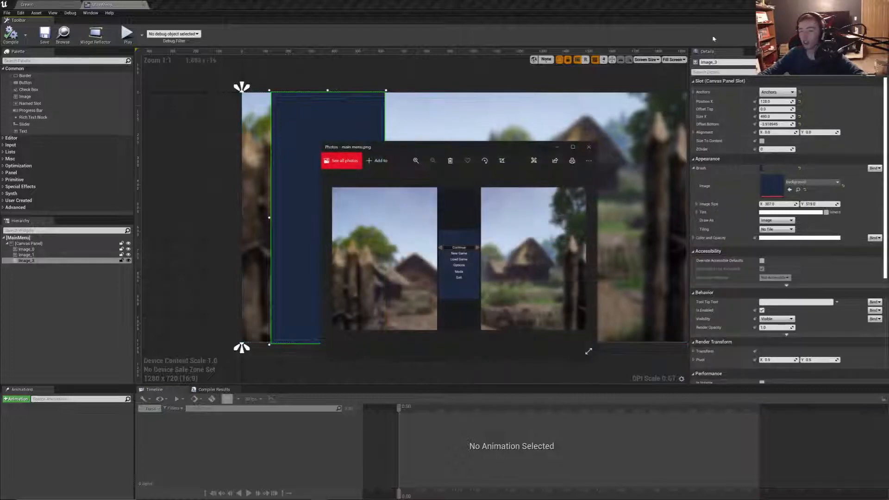
pyautogui.moveTo(470, 143); pyautogui.dragTo(888, 171)
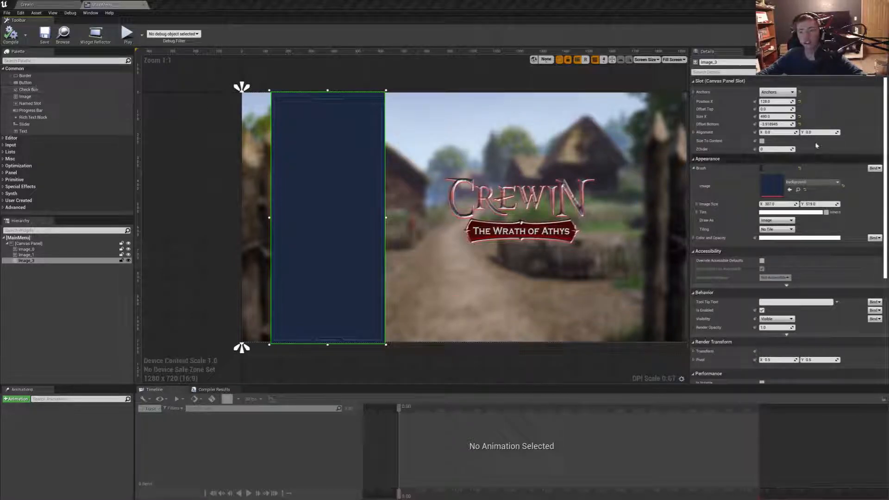
pyautogui.click(778, 117)
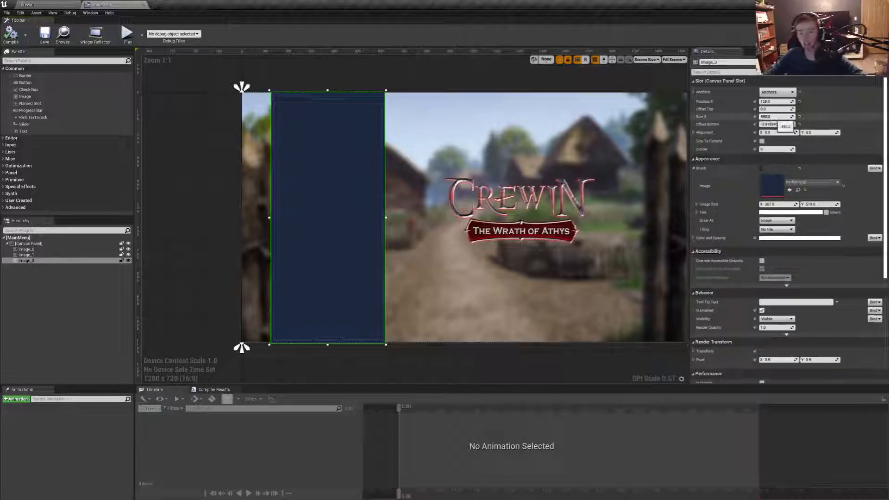
pyautogui.write('307')
pyautogui.press('Tab')
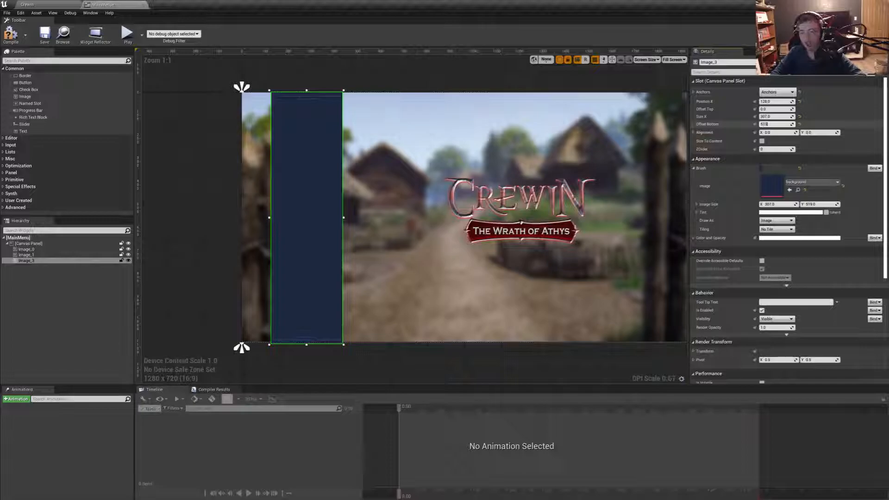
pyautogui.press('Return')
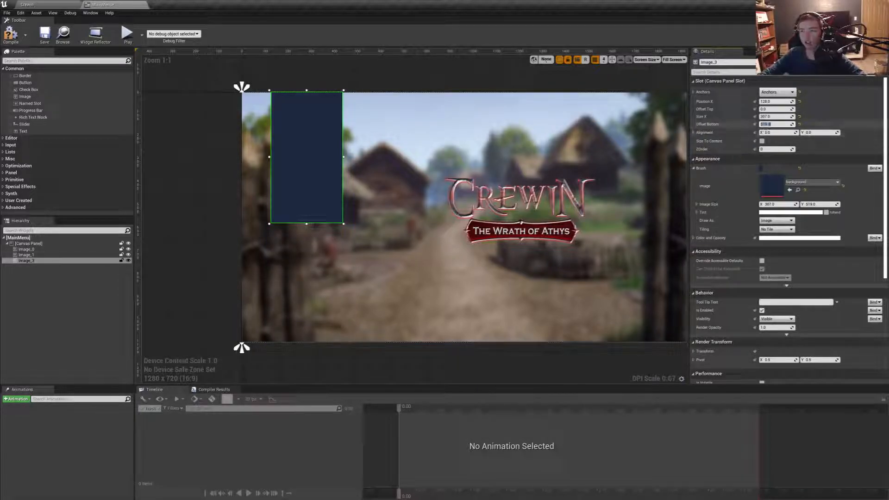
# - Set the blue panel's Position X to 190, and try a different top offset before resetting it
pyautogui.moveTo(769, 101); pyautogui.dragTo(802, 105)
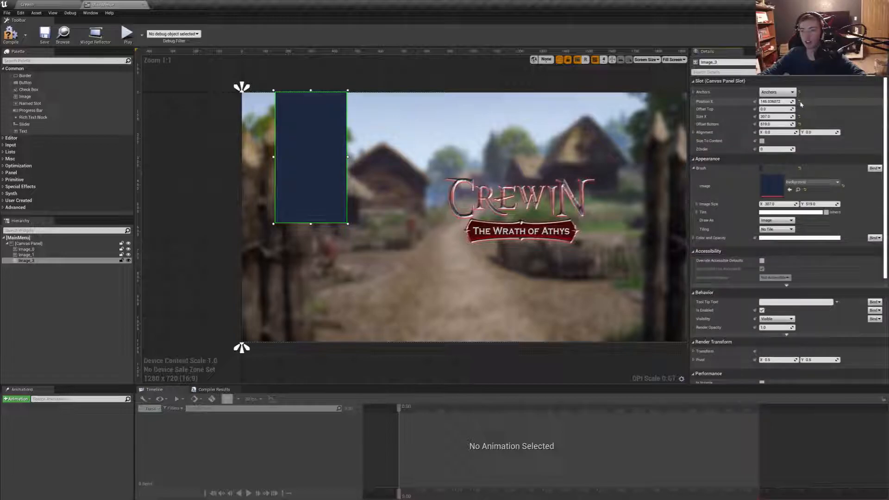
pyautogui.click(800, 101)
pyautogui.moveTo(776, 102); pyautogui.dragTo(801, 101)
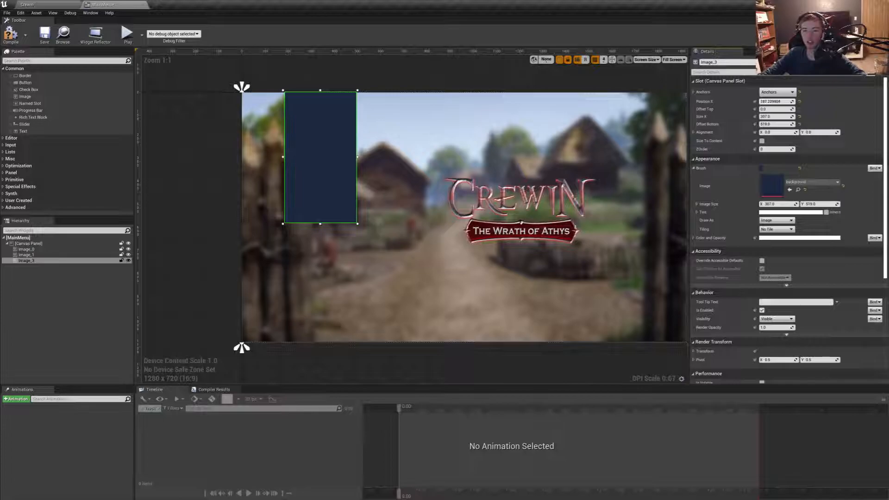
pyautogui.click(770, 102)
pyautogui.write('190')
pyautogui.press('Tab')
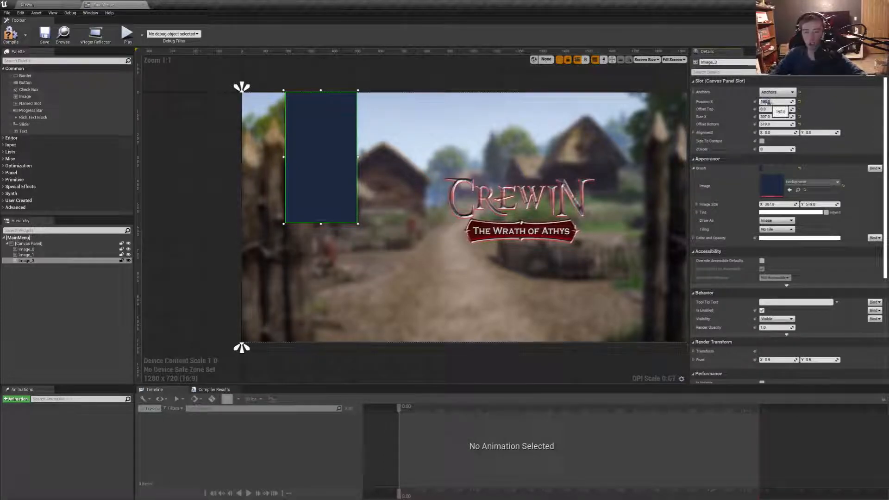
pyautogui.moveTo(776, 109)
pyautogui.mouseDown()
pyautogui.moveTo(797, 110)
pyautogui.moveTo(785, 109)
pyautogui.mouseUp()
pyautogui.click(800, 109)
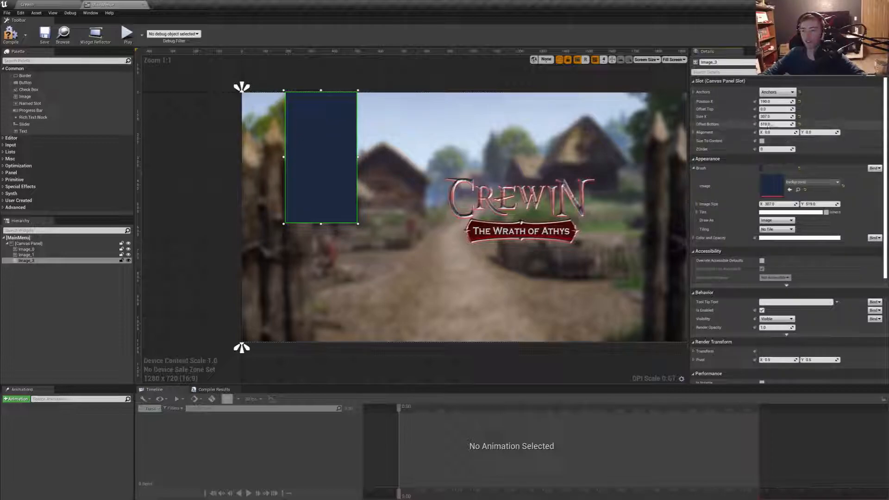
# - Move the blue panel down to about the canvas's mid-height, try a larger bottom offset and undo the last changes
pyautogui.moveTo(324, 170); pyautogui.dragTo(325, 224)
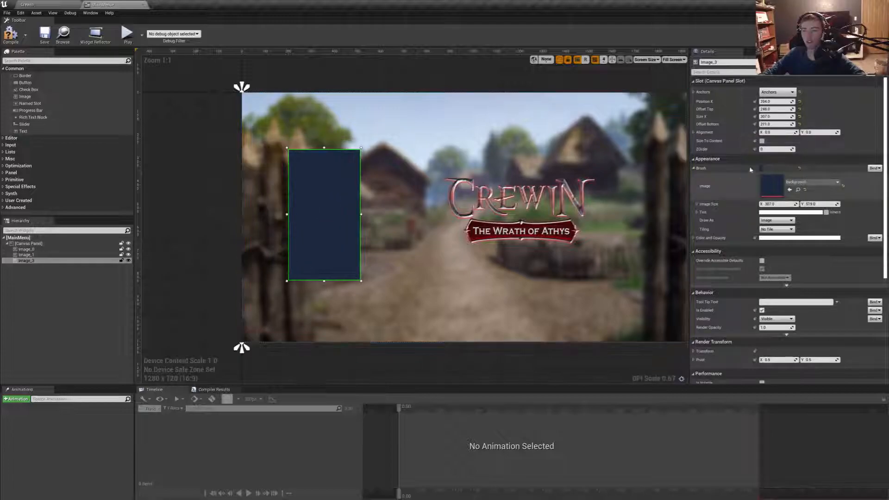
pyautogui.moveTo(767, 124); pyautogui.dragTo(774, 124)
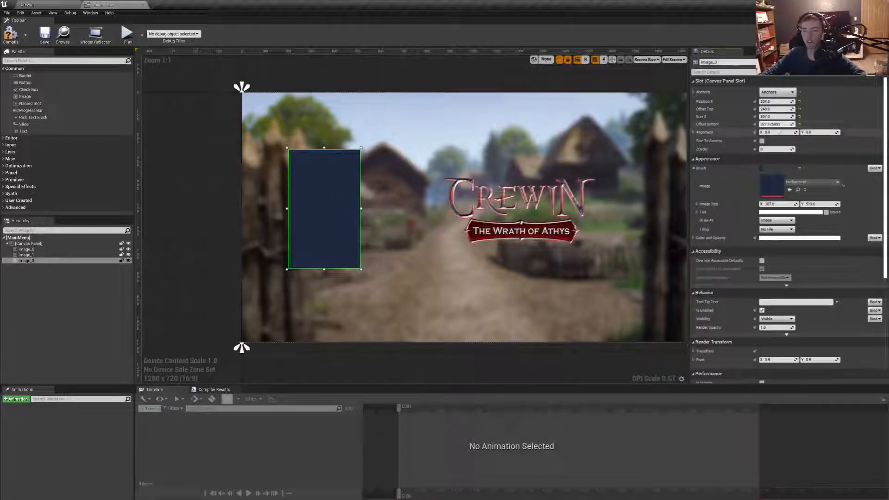
pyautogui.hotkey('ctrl', 'z')
pyautogui.hotkey('ctrl', 'z')
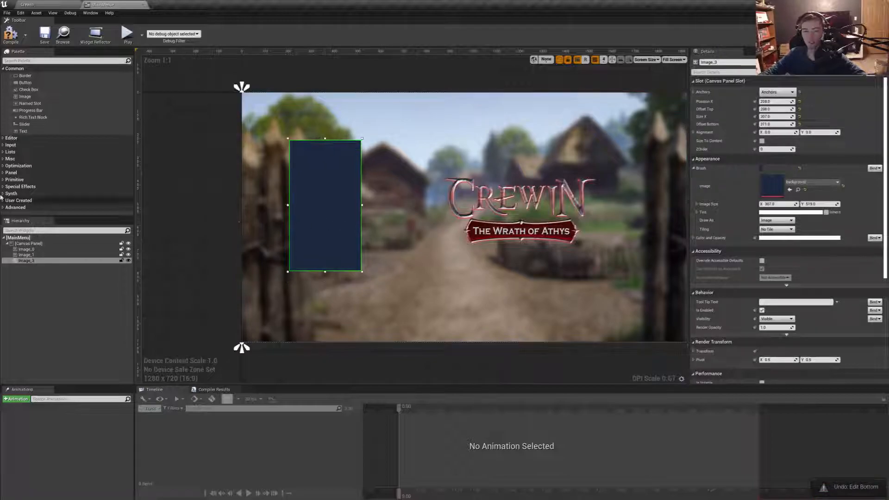
# - Add a full-height Image widget about 484 by 1078 around the blue panel and order it behind that panel
pyautogui.moveTo(29, 98); pyautogui.dragTo(285, 97)
pyautogui.moveTo(309, 120); pyautogui.dragTo(399, 342)
pyautogui.moveTo(373, 292); pyautogui.dragTo(364, 292)
pyautogui.click(33, 267)
pyautogui.moveTo(33, 266); pyautogui.dragTo(31, 260)
pyautogui.click(322, 215)
pyautogui.moveTo(323, 214); pyautogui.dragTo(328, 216)
pyautogui.click(378, 218)
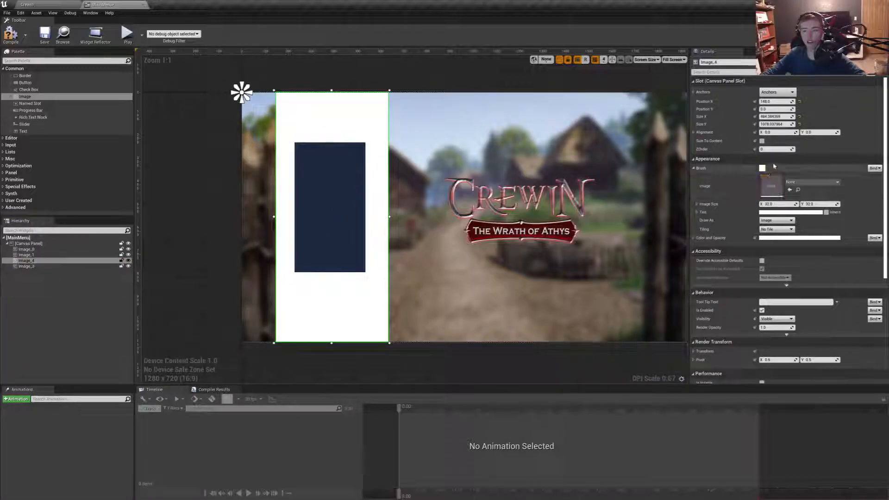
# - Set the new column image's Color and Opacity to dark grey, hex sRGB 252525FF
pyautogui.click(769, 239)
pyautogui.moveTo(723, 296); pyautogui.dragTo(728, 397)
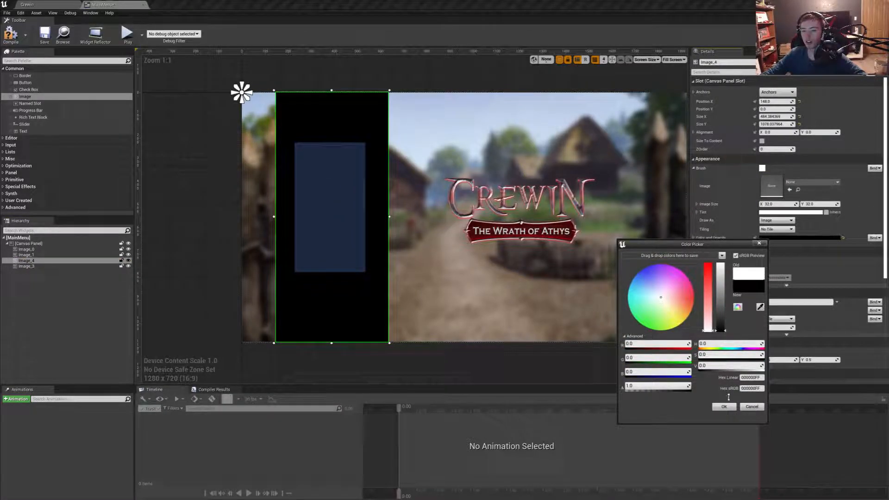
pyautogui.moveTo(724, 331); pyautogui.dragTo(723, 328)
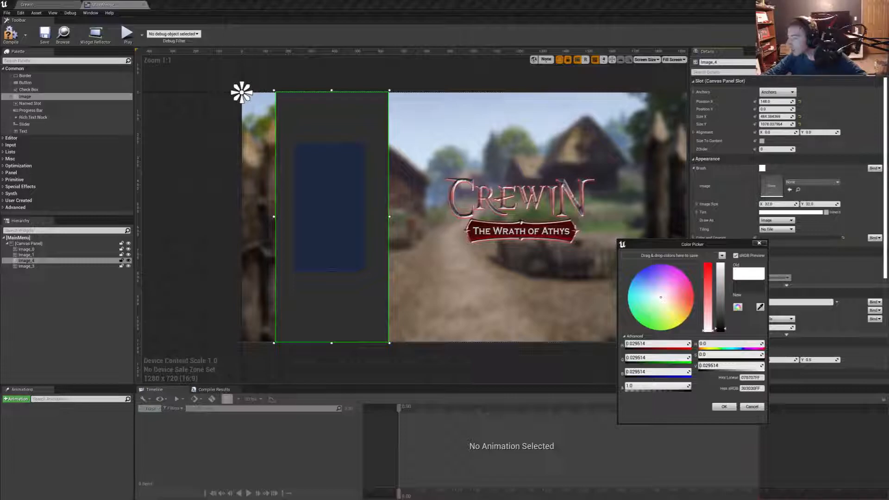
pyautogui.moveTo(719, 328)
pyautogui.mouseDown()
pyautogui.moveTo(719, 309)
pyautogui.moveTo(720, 327)
pyautogui.mouseUp()
pyautogui.moveTo(720, 328); pyautogui.dragTo(719, 330)
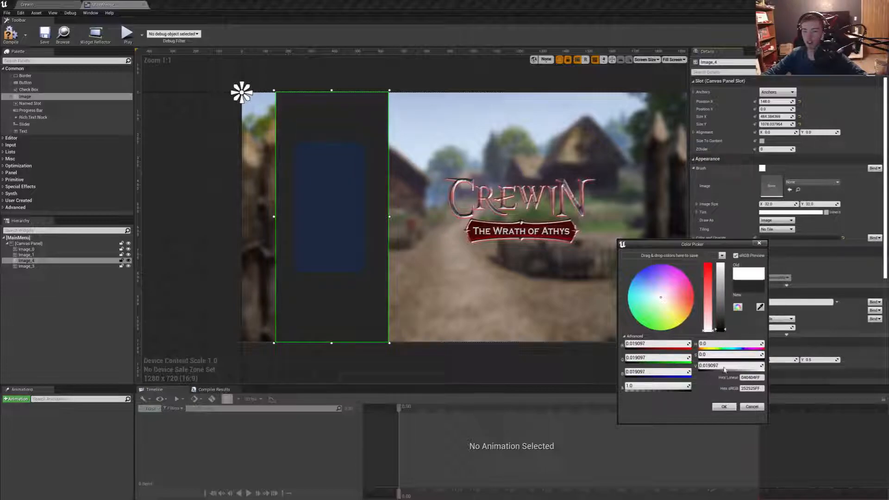
pyautogui.click(722, 408)
# - Move the blue panel to about 240, 249 and narrow the dark grey column to about 369 wide, centred around it
pyautogui.moveTo(340, 229); pyautogui.dragTo(343, 239)
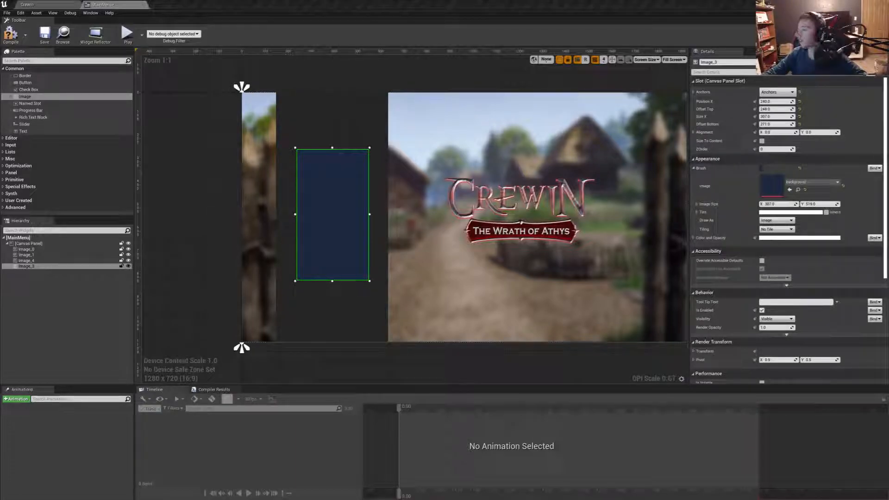
pyautogui.click(379, 157)
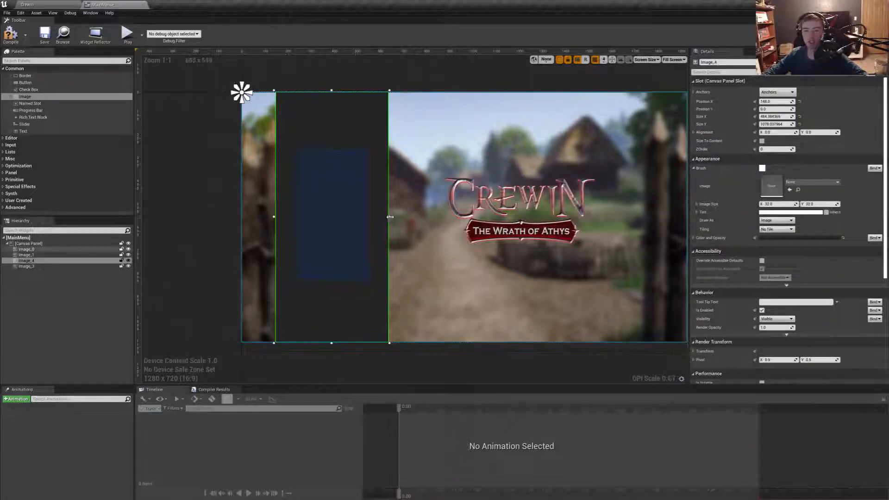
pyautogui.moveTo(389, 157); pyautogui.dragTo(373, 155)
pyautogui.moveTo(332, 136); pyautogui.dragTo(348, 131)
pyautogui.moveTo(382, 217); pyautogui.dragTo(370, 217)
pyautogui.moveTo(327, 125); pyautogui.dragTo(335, 127)
pyautogui.click(413, 185)
pyautogui.click(304, 103)
pyautogui.click(321, 190)
# - Anchor the dark grey column to the canvas's left edge with vertical stretch, and select the blue panel
pyautogui.click(317, 111)
pyautogui.click(778, 92)
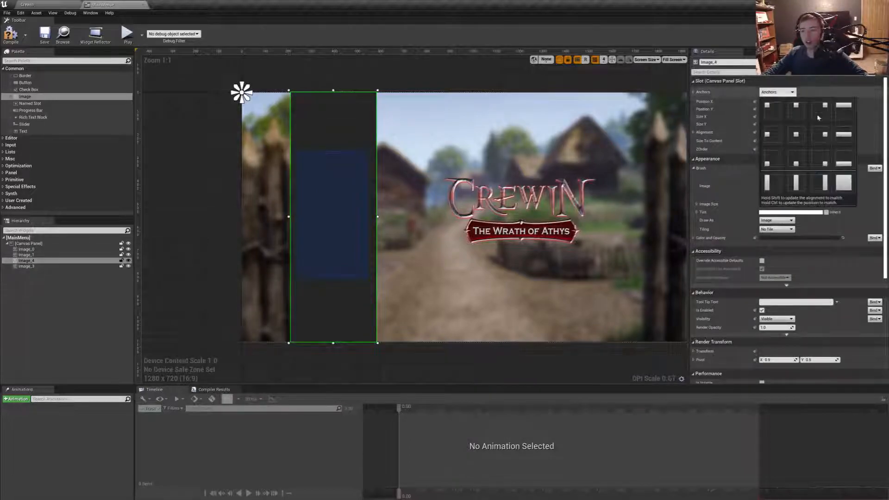
pyautogui.click(768, 183)
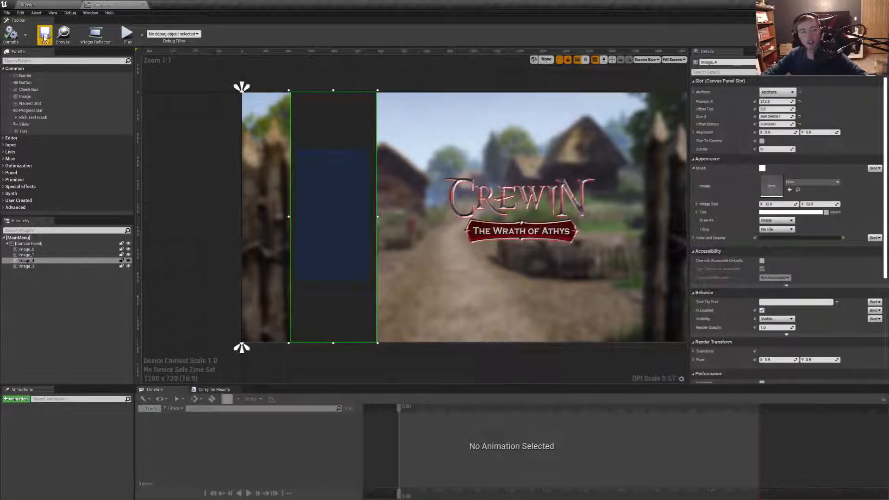
pyautogui.click(343, 185)
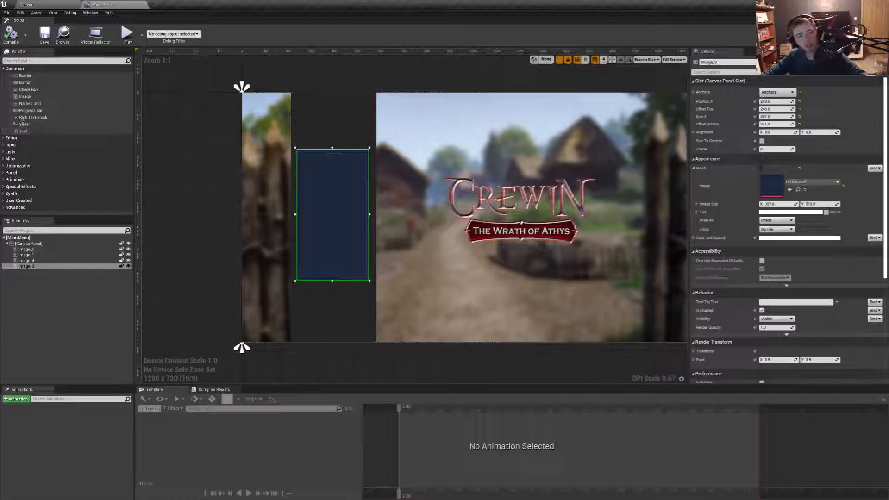
# - Rename the village scene image Image_0 to Background
pyautogui.click(42, 249)
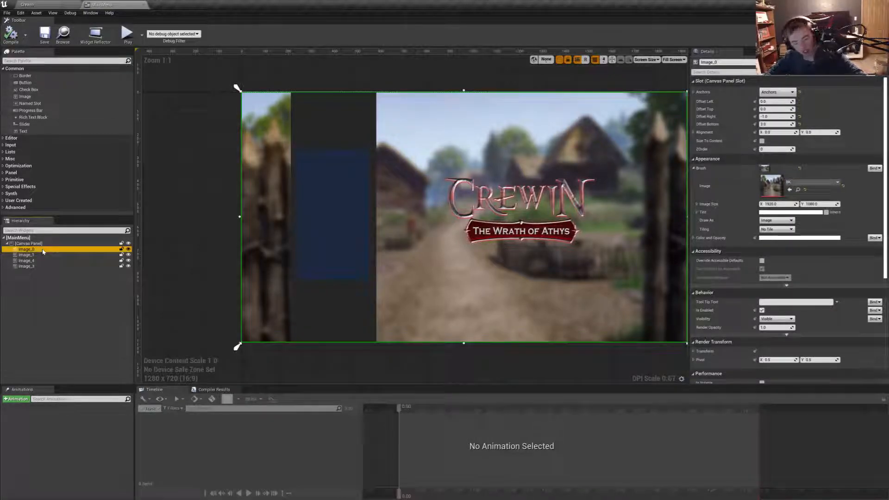
pyautogui.doubleClick(43, 250)
pyautogui.write('Back')
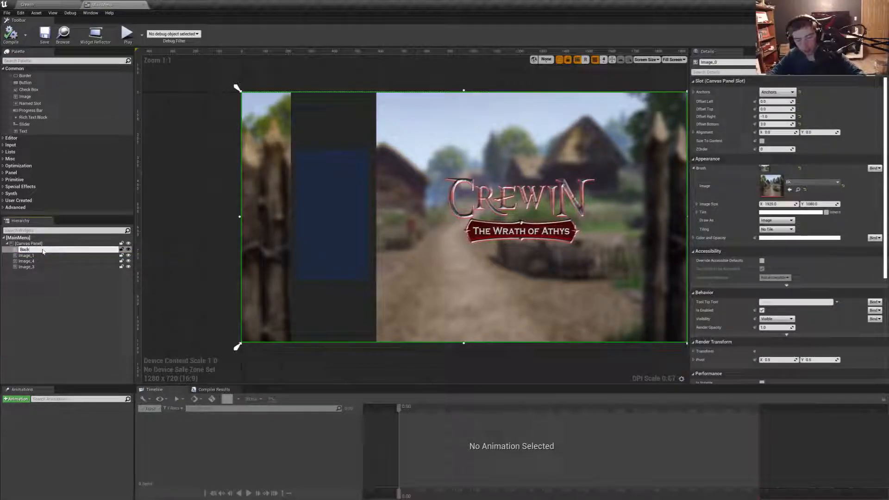
pyautogui.write('ground')
pyautogui.press('Return')
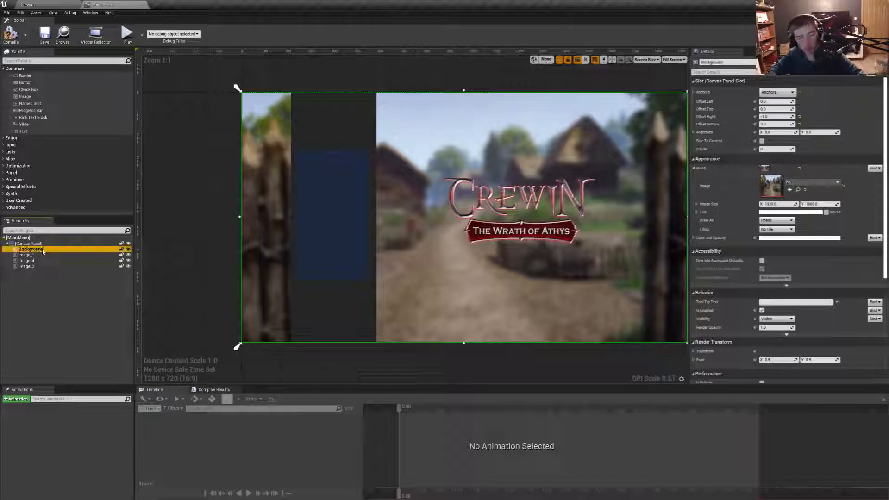
# - Rename the logo image Image_1 to Crewin_Logo
pyautogui.click(41, 255)
pyautogui.press('F2')
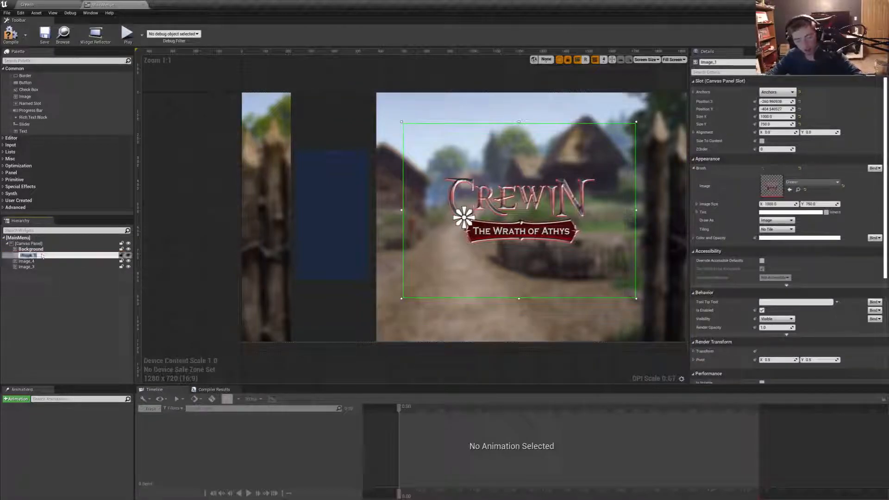
pyautogui.write('Crew_Logo')
pyautogui.press('Left')
pyautogui.press('Left')
pyautogui.press('Left')
pyautogui.press('Left')
pyautogui.write('In')
pyautogui.press('BackSpace')
pyautogui.press('Right')
pyautogui.press('Right')
pyautogui.write('_')
pyautogui.press('Return')
# - Rename the dark grey column image Image_4 to Grew
pyautogui.click(32, 261)
pyautogui.press('F2')
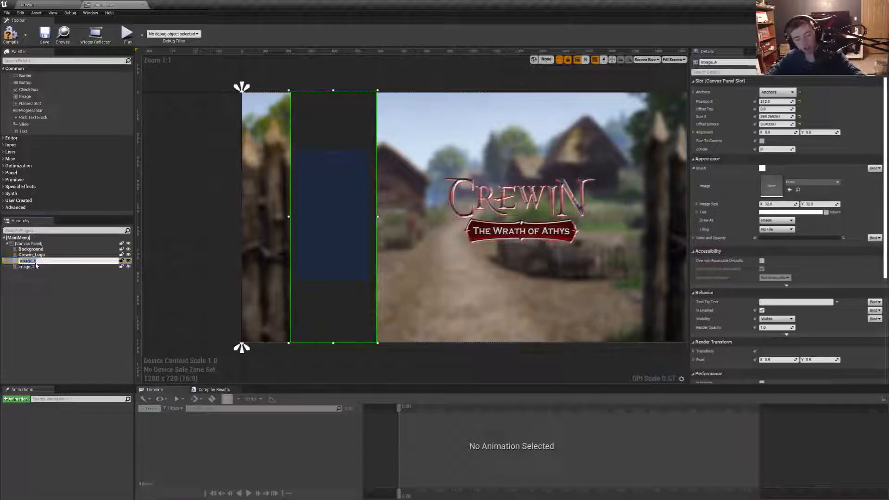
pyautogui.write('Crew')
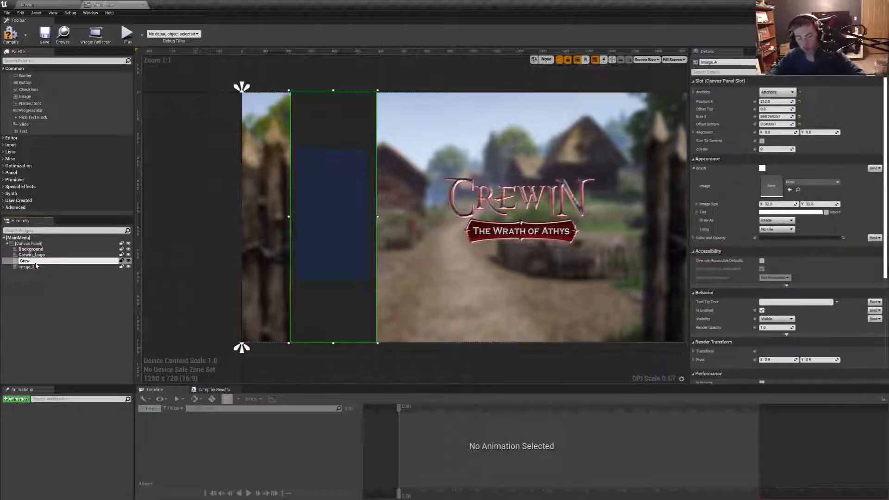
pyautogui.press('Return')
# - Rename the blue panel image Image_3 to Menu_Option_Bk
pyautogui.click(42, 268)
pyautogui.press('F2')
pyautogui.write('Menu_Option_Bk')
pyautogui.press('Return')
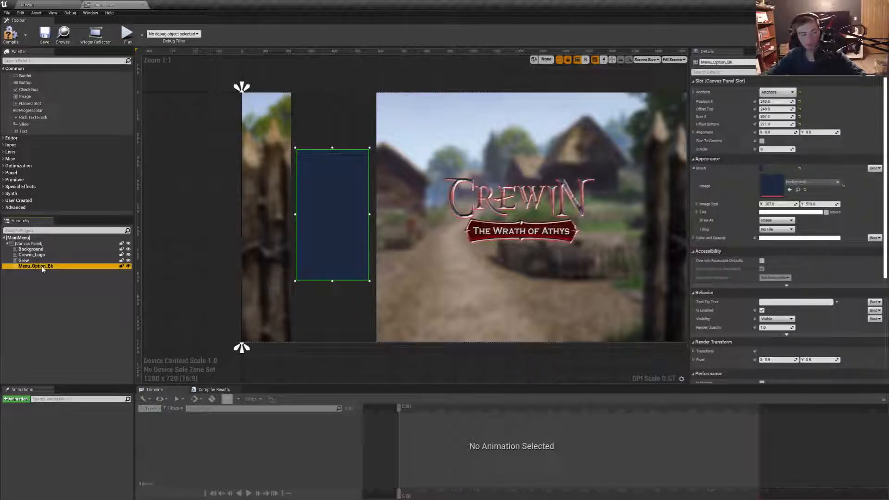
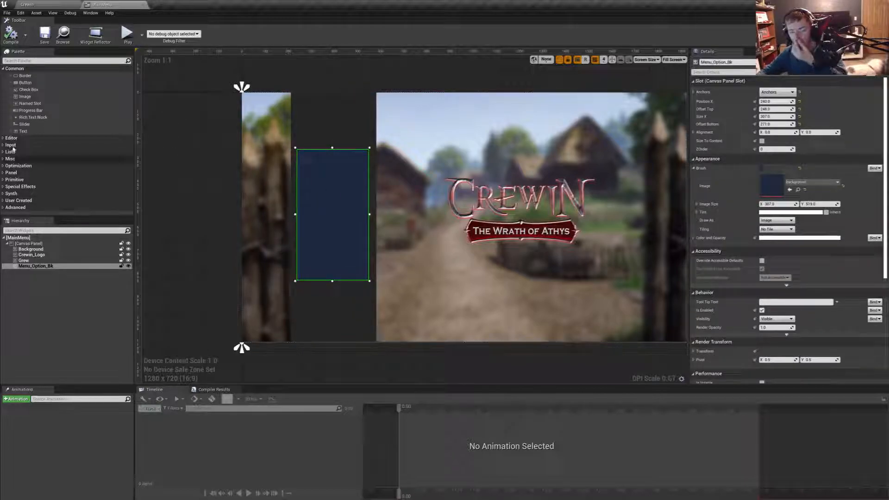
# - Place a Horizontal Box on the blue menu panel and nest a Vertical Box inside it
pyautogui.click(65, 61)
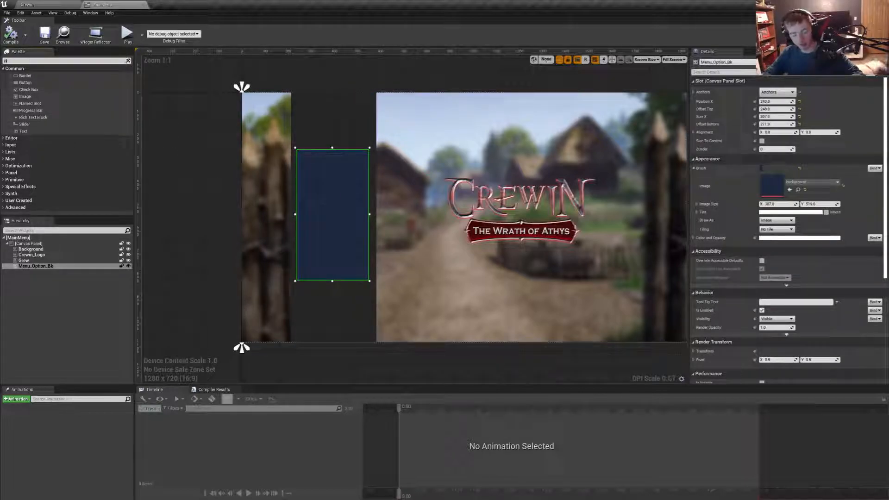
pyautogui.write('box')
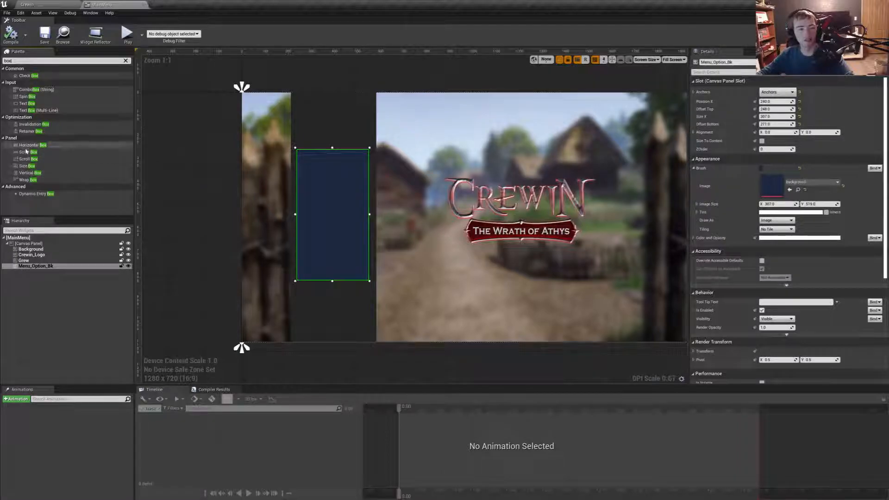
pyautogui.moveTo(26, 145); pyautogui.dragTo(321, 190)
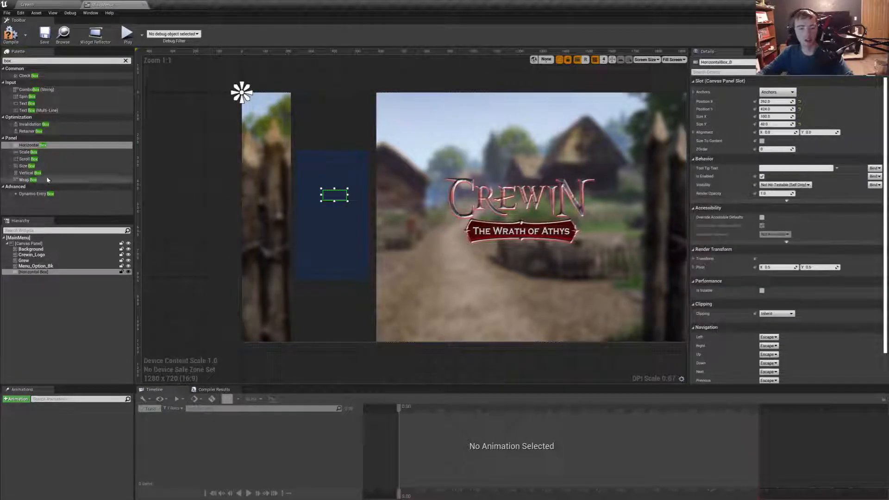
pyautogui.moveTo(28, 172); pyautogui.dragTo(35, 271)
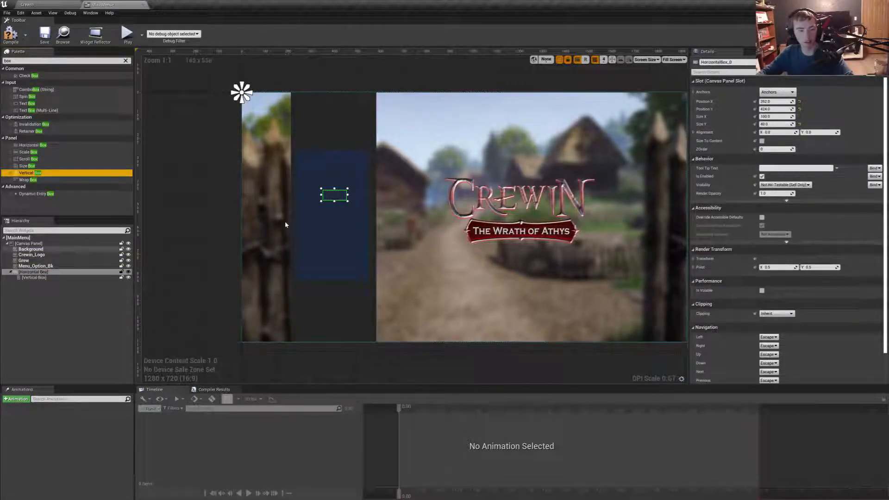
# - Resize the Horizontal Box to about 275 by 390 and position it in the middle of the blue panel
pyautogui.moveTo(334, 195); pyautogui.dragTo(366, 261)
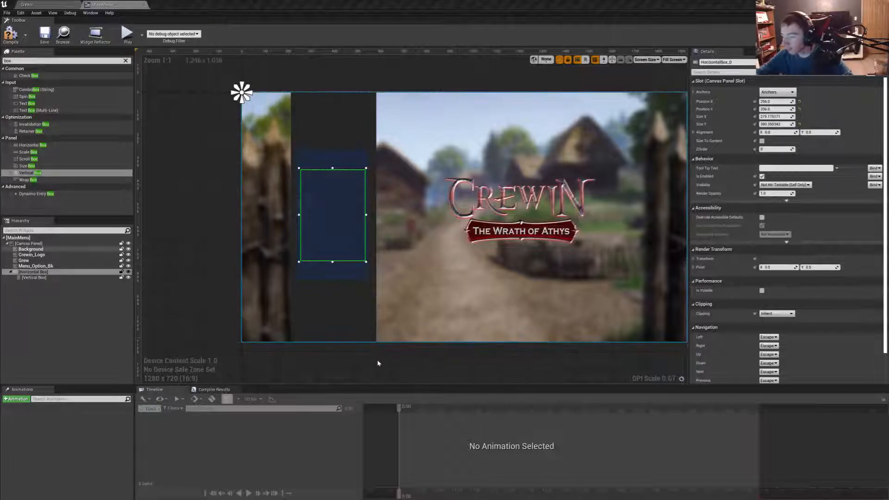
pyautogui.scroll(5, 336, 246)
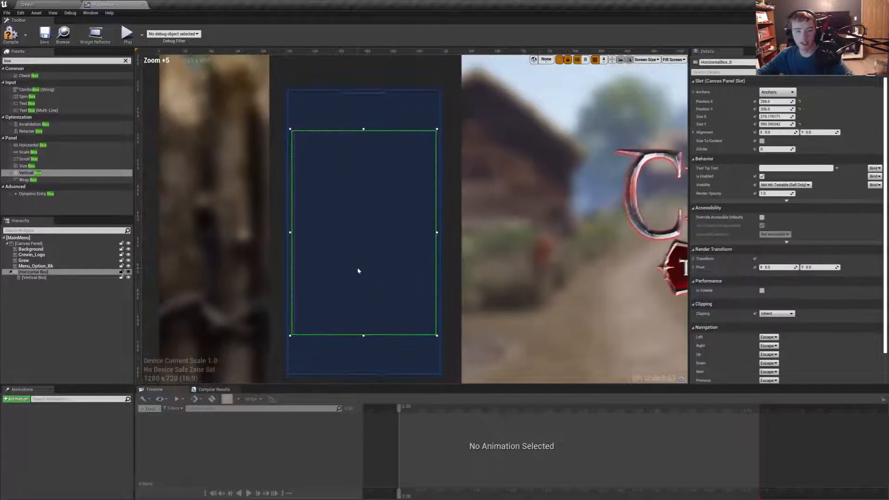
pyautogui.moveTo(360, 213); pyautogui.dragTo(363, 219)
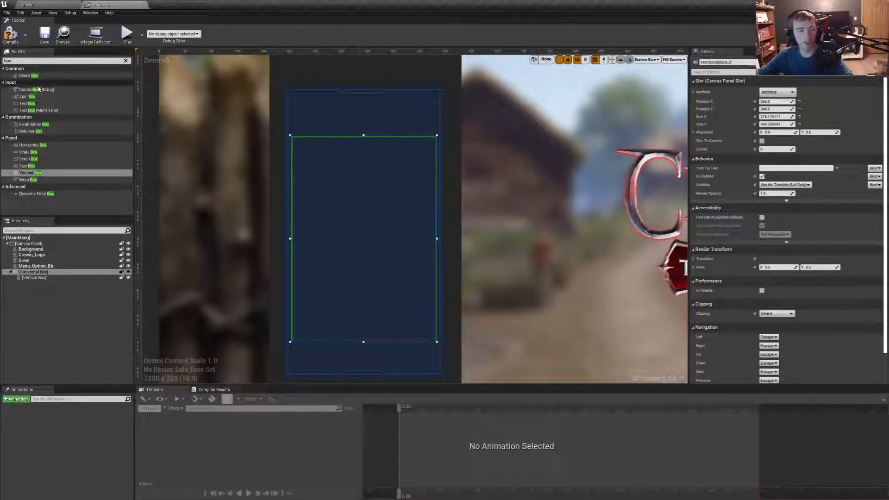
# - Place one image above and another below the Horizontal Box on the blue panel
pyautogui.click(126, 62)
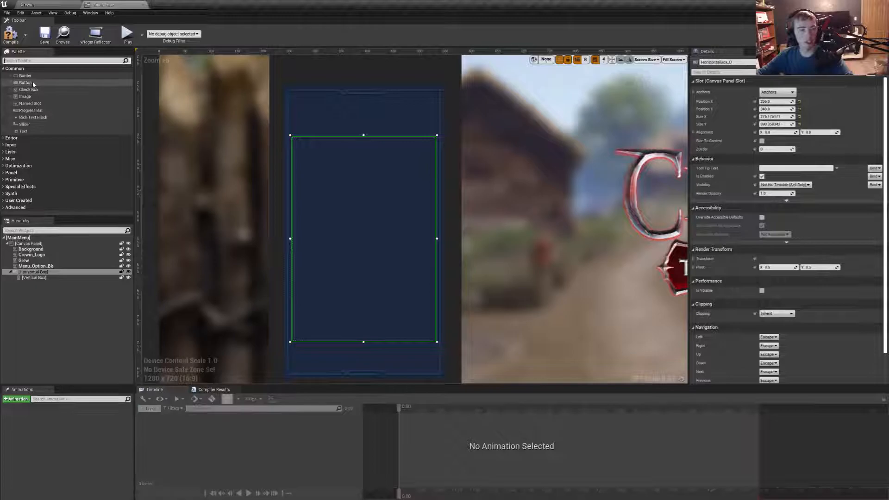
pyautogui.moveTo(34, 100); pyautogui.dragTo(355, 114)
pyautogui.moveTo(35, 101); pyautogui.dragTo(362, 358)
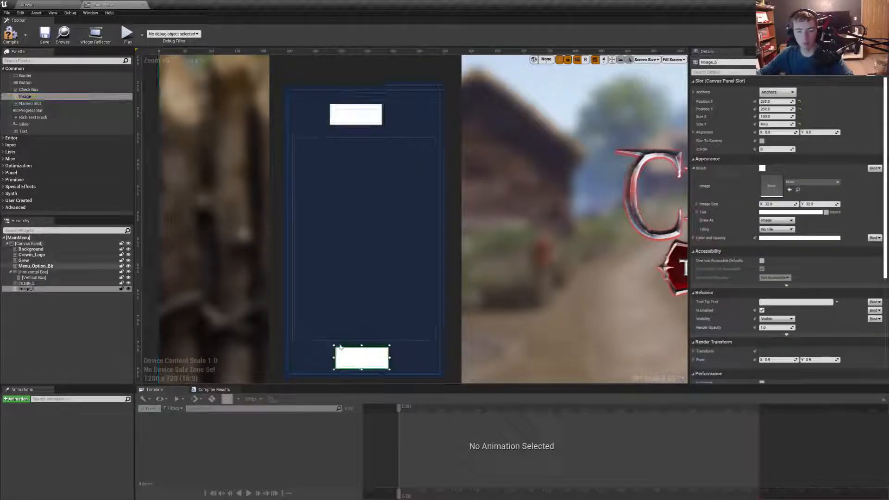
# - Set the Vertical Box's size to Fill inside the Horizontal Box, using a temporary test image that is deleted
pyautogui.click(33, 272)
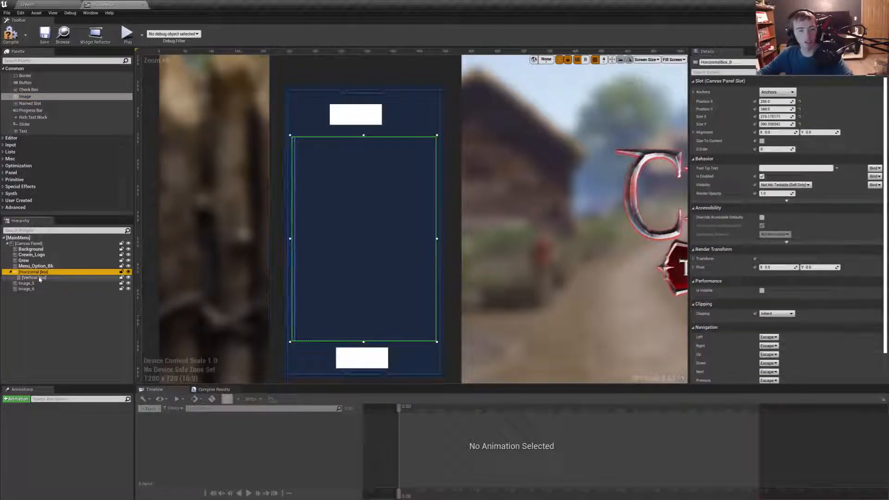
pyautogui.moveTo(26, 96); pyautogui.dragTo(45, 278)
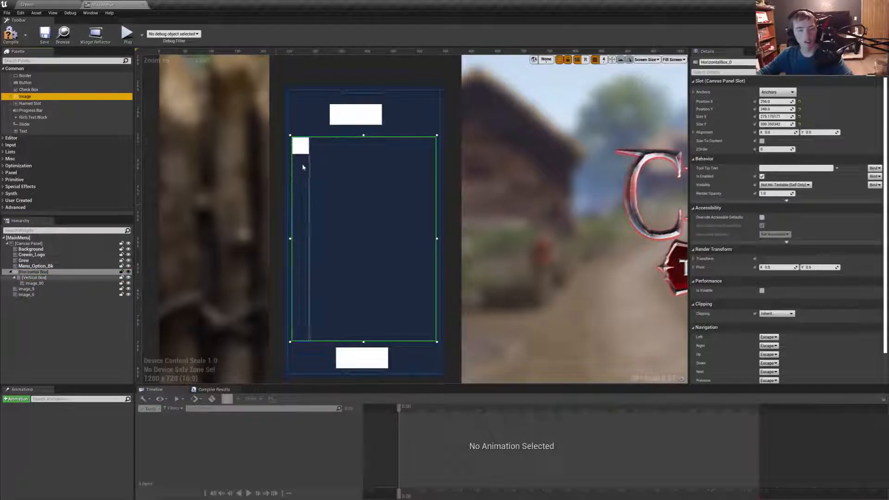
pyautogui.click(301, 175)
pyautogui.click(779, 98)
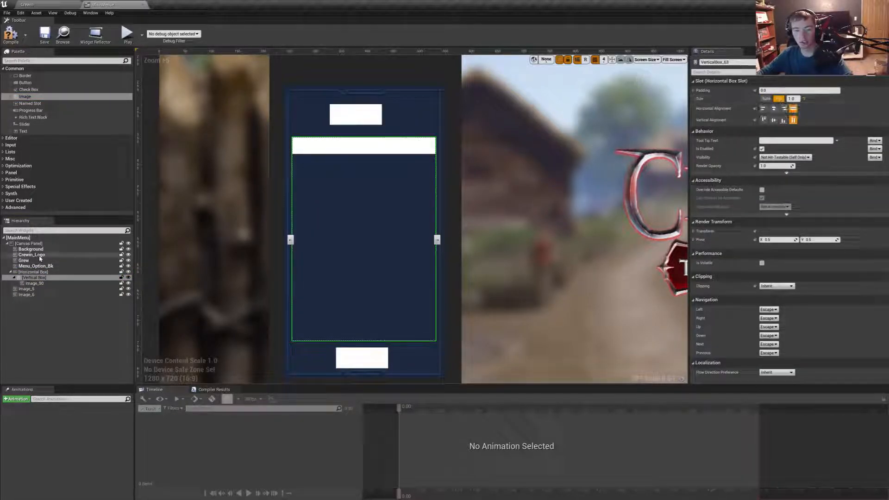
pyautogui.click(344, 154)
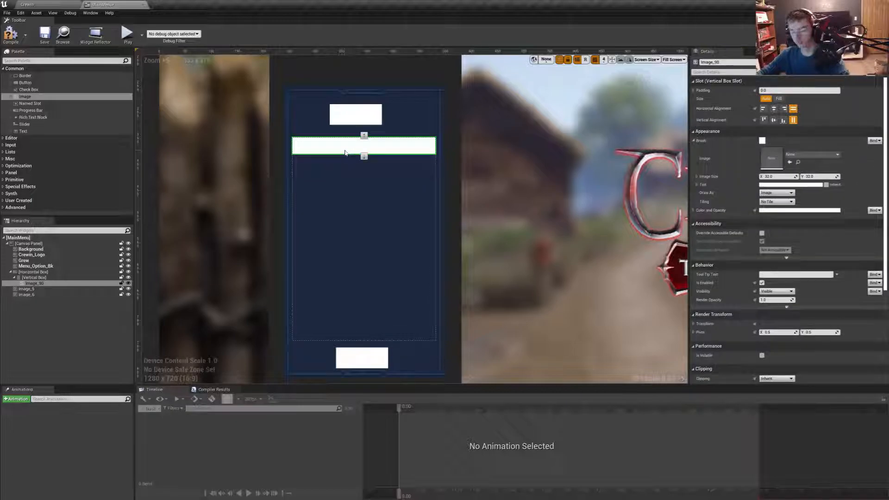
pyautogui.press('Delete')
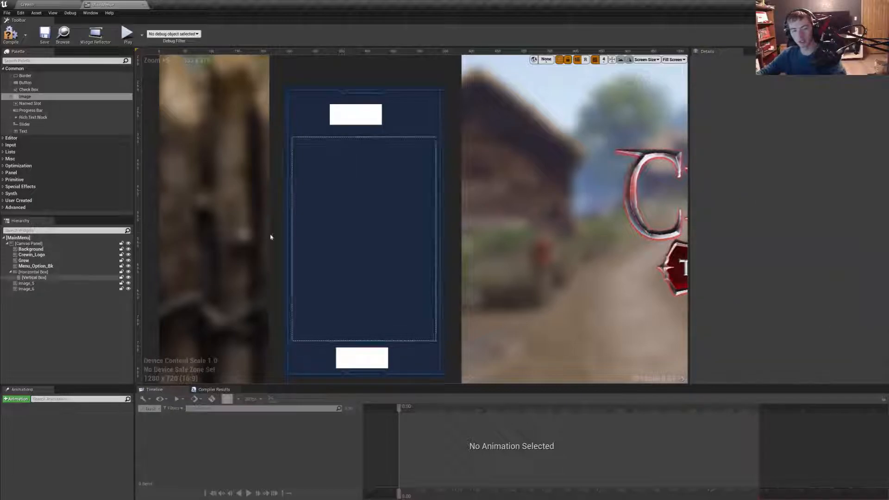
# - Assign the stuff_1 texture from the mainmenu assets to the upper image, Image_5
pyautogui.click(27, 283)
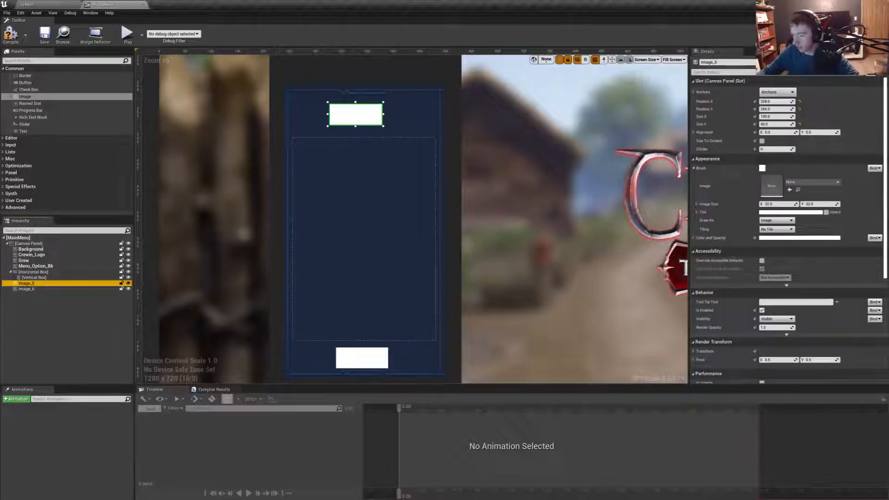
pyautogui.click(27, 4)
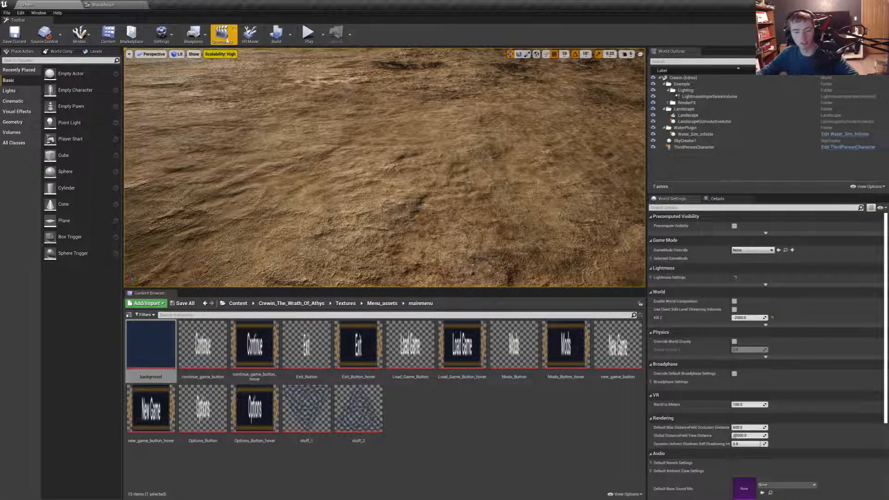
pyautogui.click(132, 5)
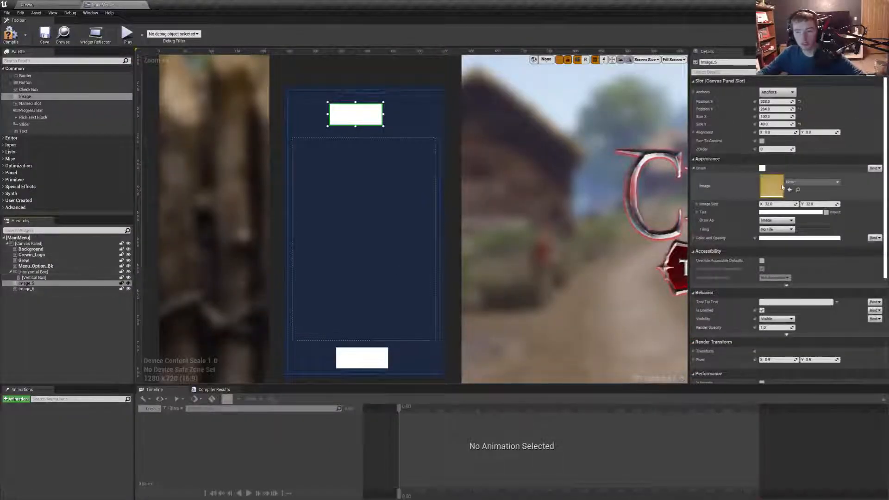
pyautogui.click(797, 181)
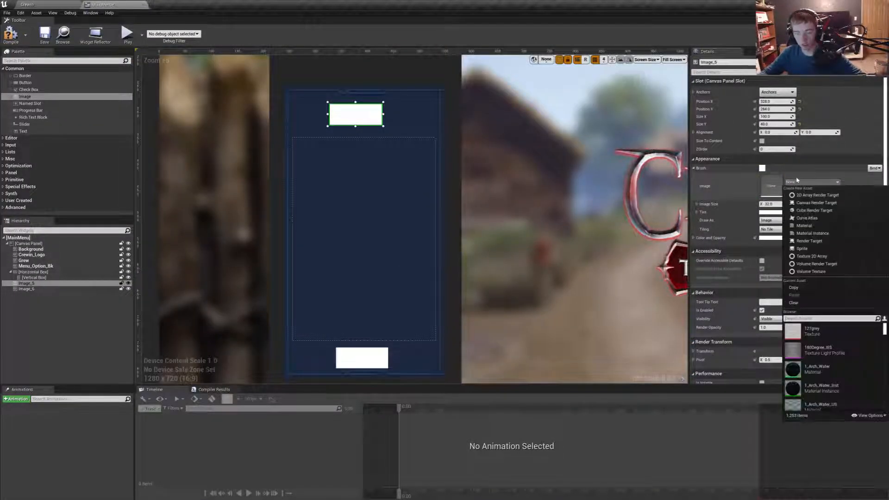
pyautogui.write('st')
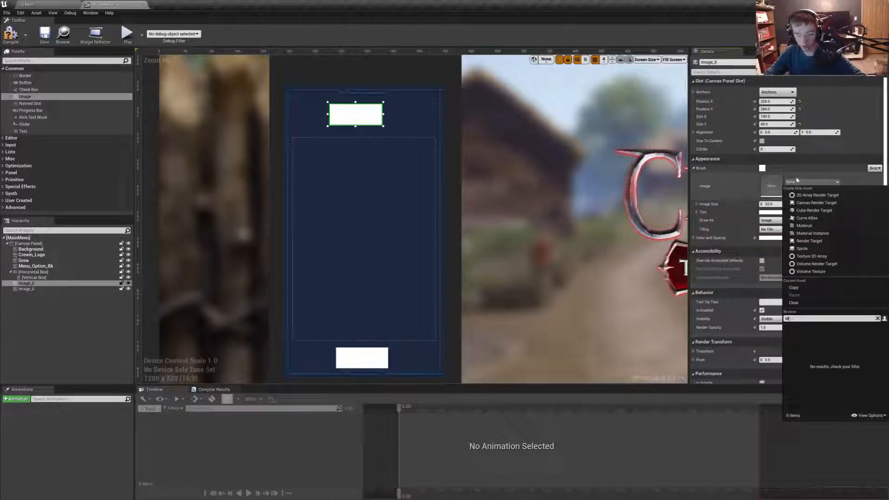
pyautogui.write('yuuff_1')
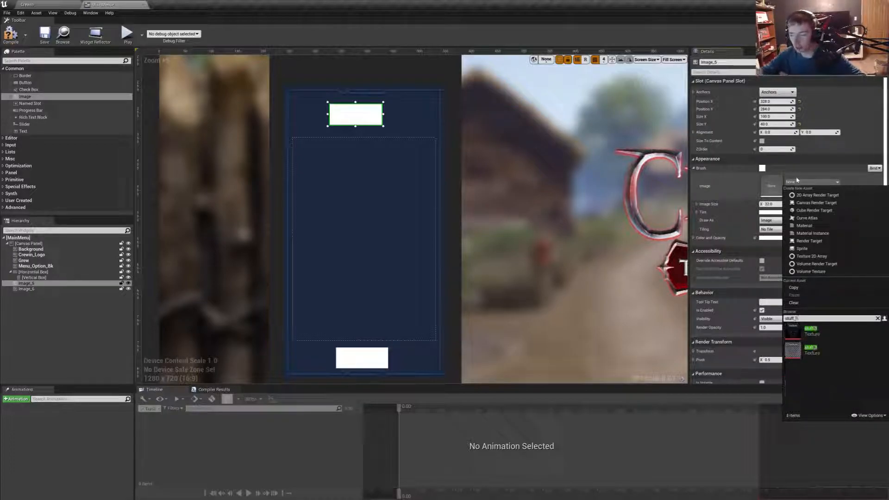
pyautogui.click(827, 347)
# - Assign the stuff_2 texture from the mainmenu assets to the lower image, Image_6
pyautogui.click(26, 289)
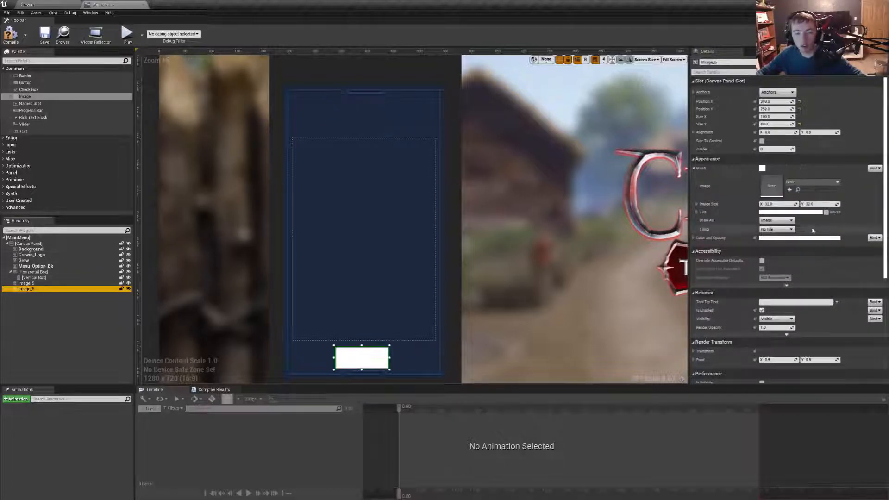
pyautogui.click(811, 183)
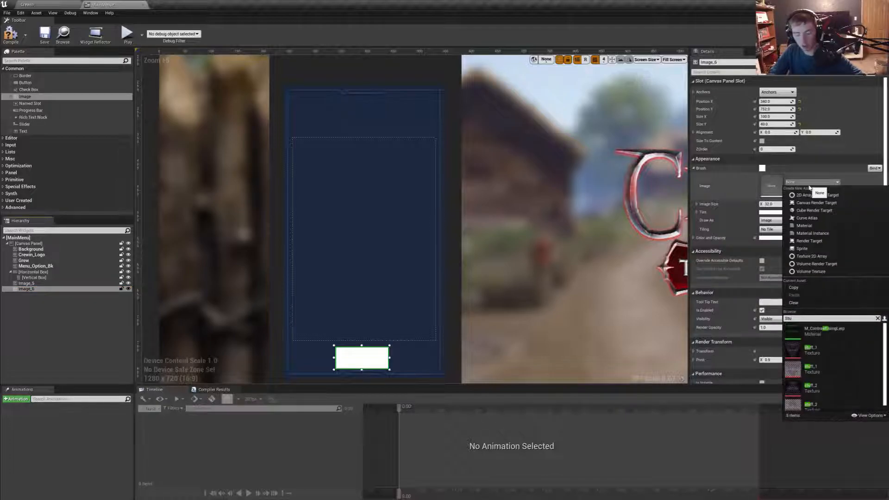
pyautogui.press('BackSpace')
pyautogui.write('uff_q')
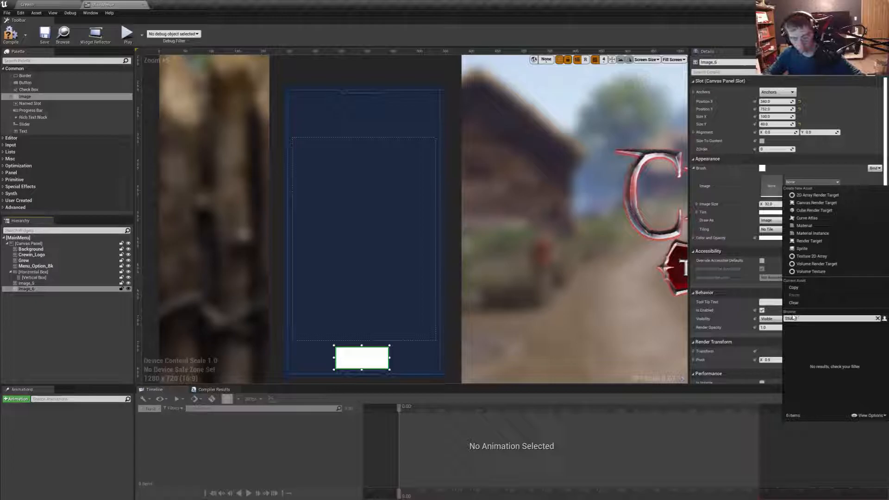
pyautogui.press('BackSpace')
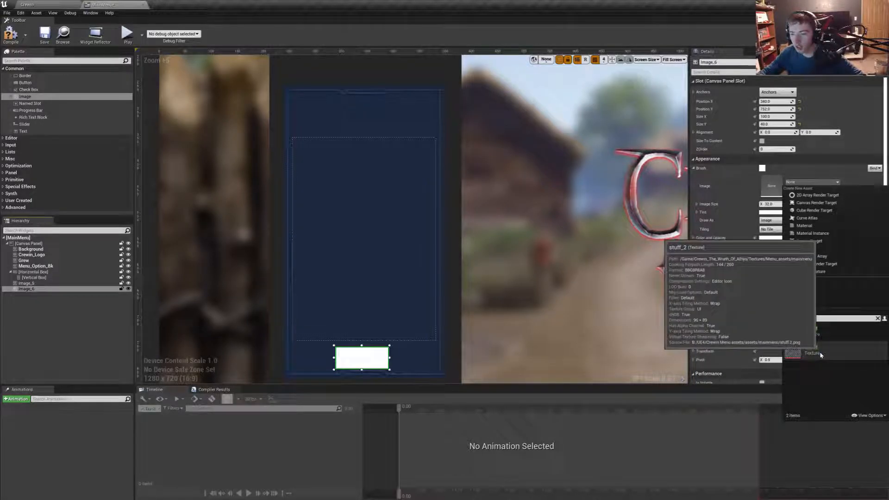
pyautogui.click(814, 353)
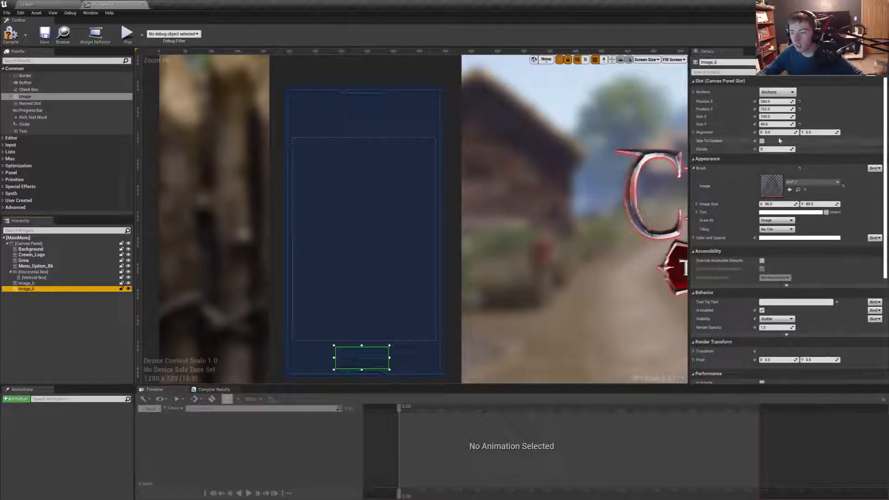
# - Set the size of the lower ornament image, Image_6, to 96 by 89
pyautogui.click(776, 117)
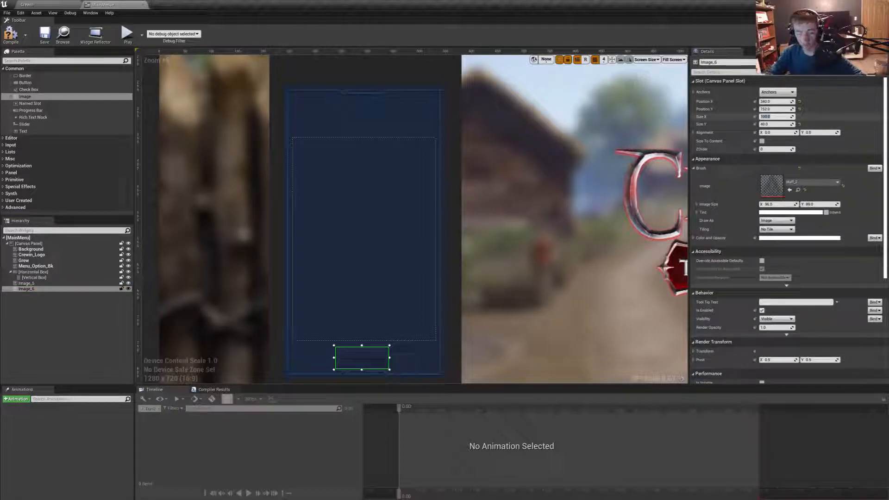
pyautogui.write('96')
pyautogui.press('Tab')
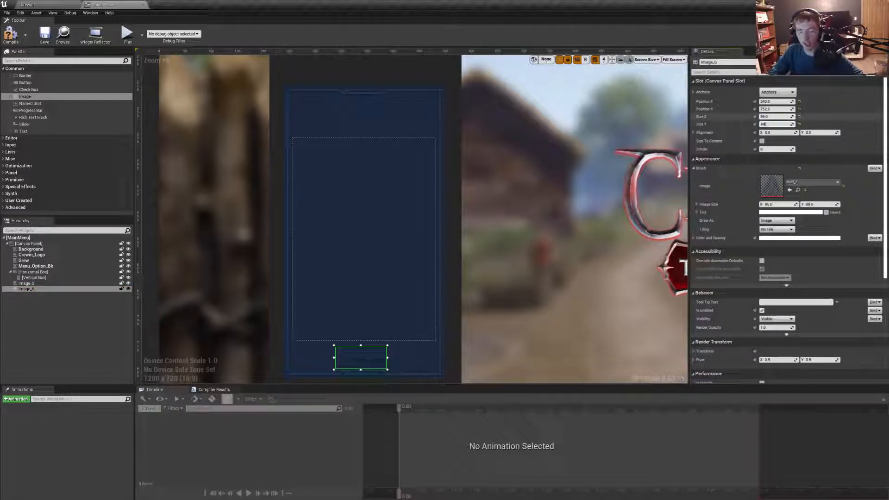
# - Extend the lower edge of Menu_Option_Bk downward to a bottom offset of about 217
pyautogui.moveTo(377, 314); pyautogui.dragTo(390, 232, button='right')
pyautogui.click(415, 290)
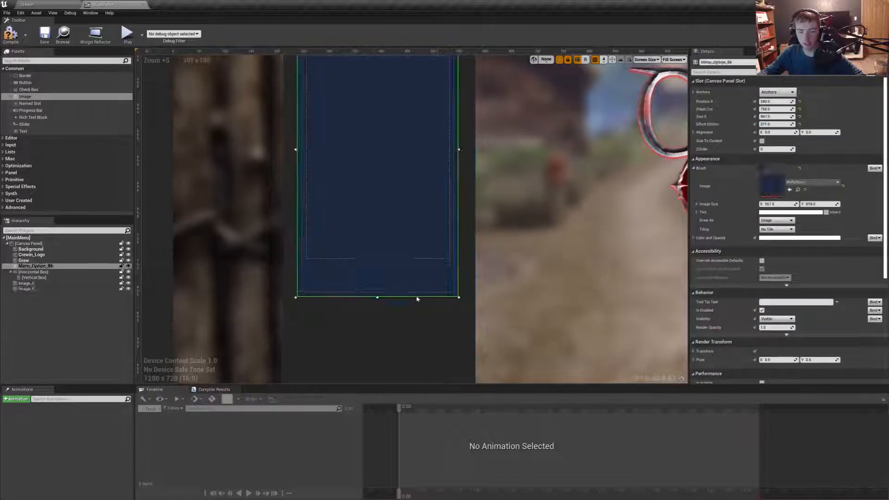
pyautogui.moveTo(378, 297); pyautogui.dragTo(380, 326)
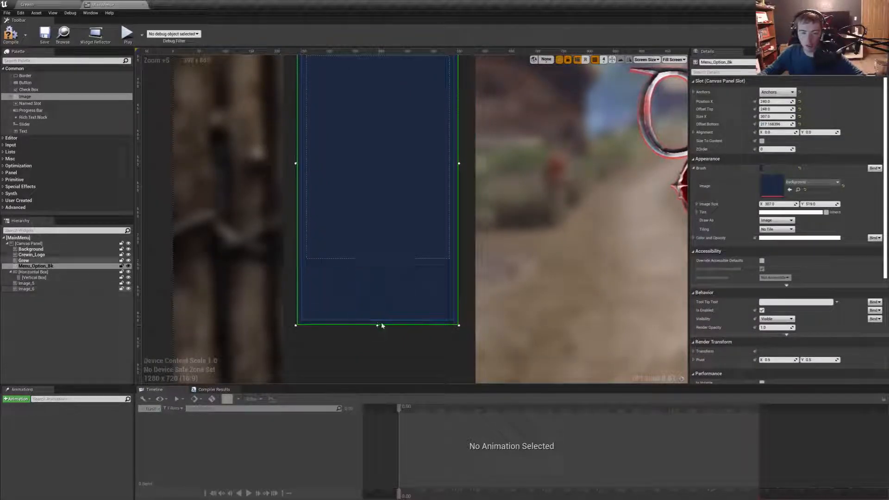
# - Set the size of the upper ornament image, Image_5, to 96 by 89
pyautogui.moveTo(482, 171); pyautogui.dragTo(486, 317, button='right')
pyautogui.moveTo(399, 167); pyautogui.dragTo(392, 235, button='right')
pyautogui.click(385, 239)
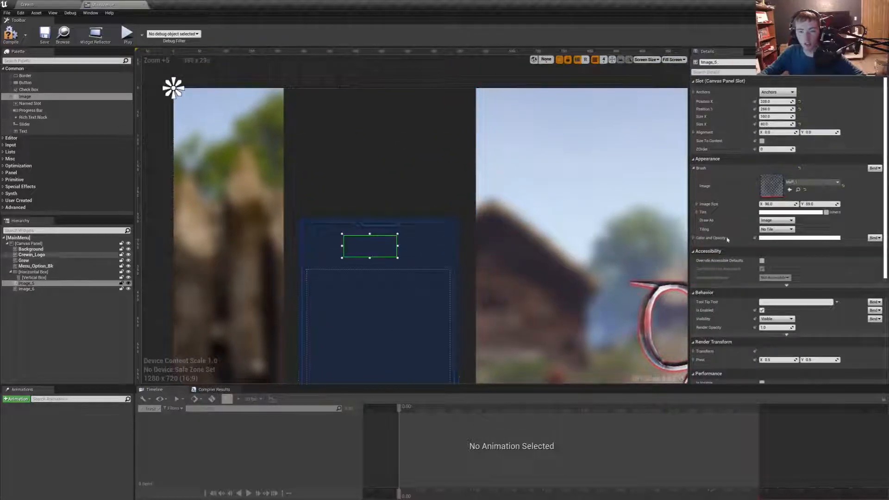
pyautogui.click(772, 117)
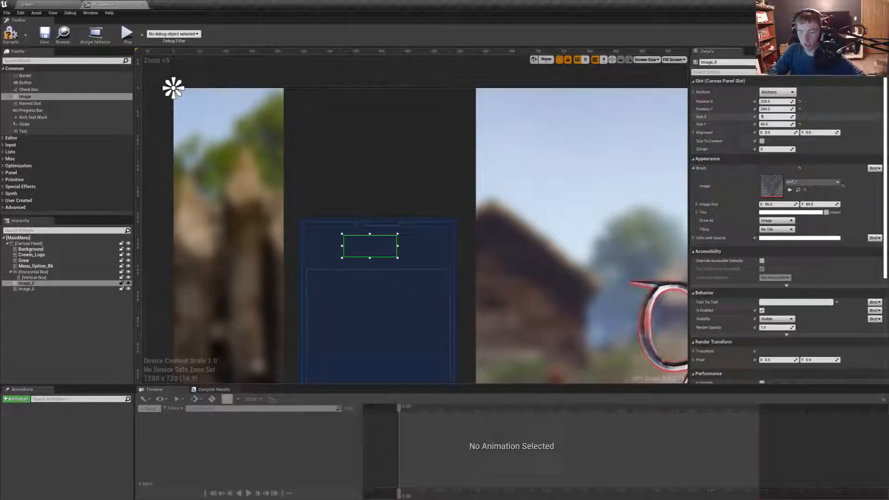
pyautogui.write('96')
pyautogui.press('Tab')
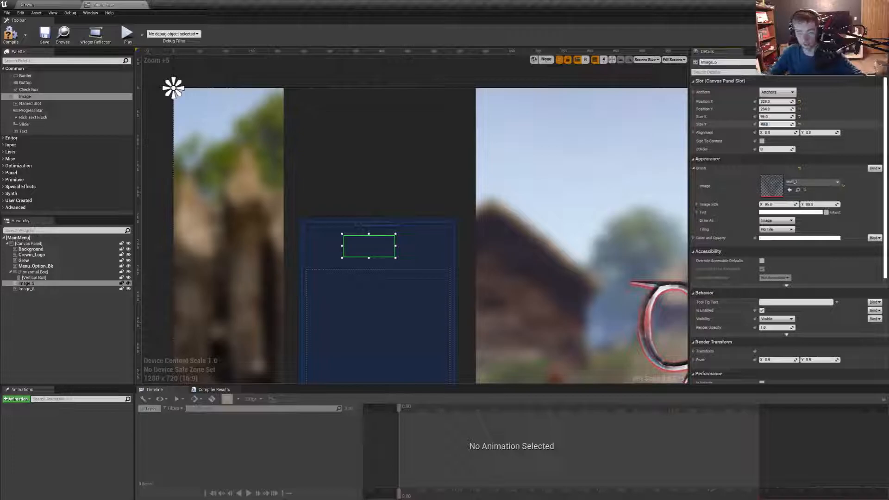
pyautogui.write('89')
pyautogui.press('Return')
# - Extend the upper edge of Menu_Option_Bk upward to a top offset of about 233
pyautogui.moveTo(369, 250); pyautogui.dragTo(378, 207)
pyautogui.click(417, 232)
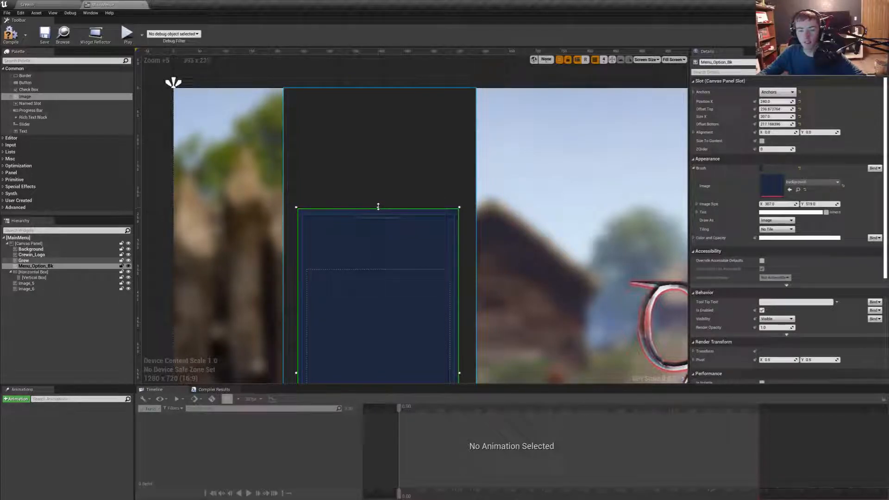
pyautogui.click(377, 236)
pyautogui.click(467, 234)
pyautogui.scroll(-5, 471, 238)
pyautogui.moveTo(472, 274); pyautogui.dragTo(415, 185, button='right')
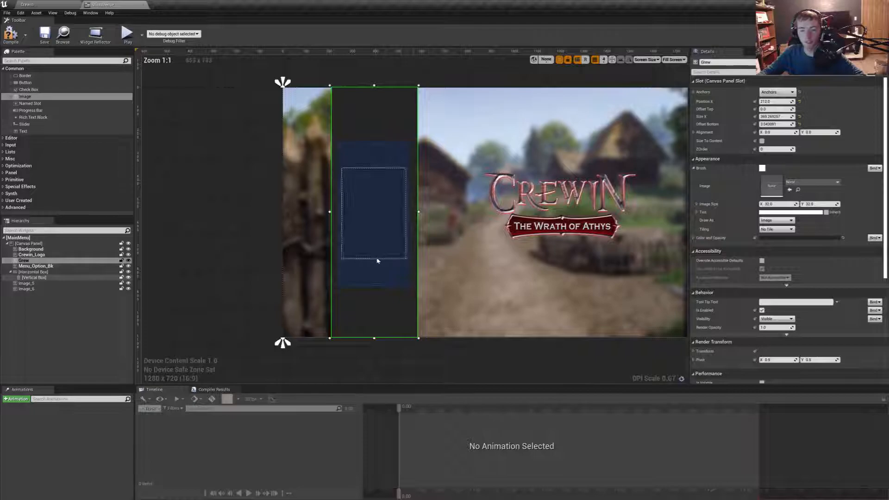
pyautogui.scroll(5, 373, 222)
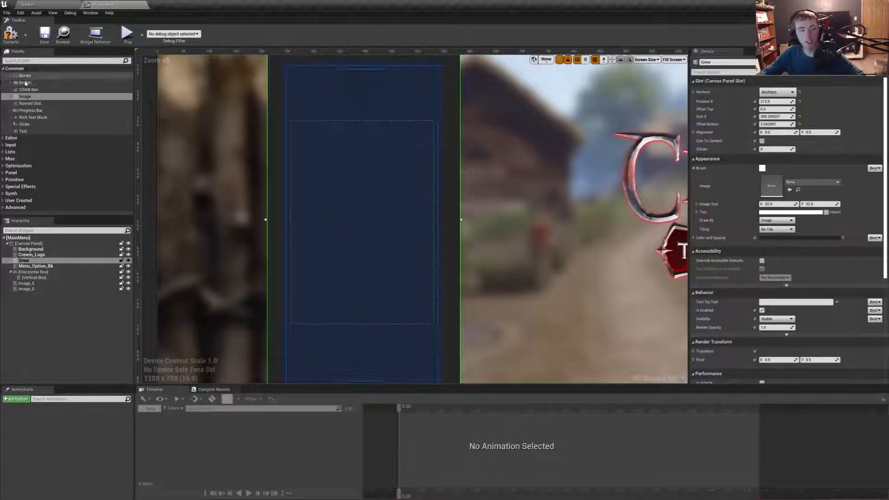
# - Add a button to the vertical box, duplicate it five times, and move the original button down one slot
pyautogui.moveTo(25, 82); pyautogui.dragTo(332, 135)
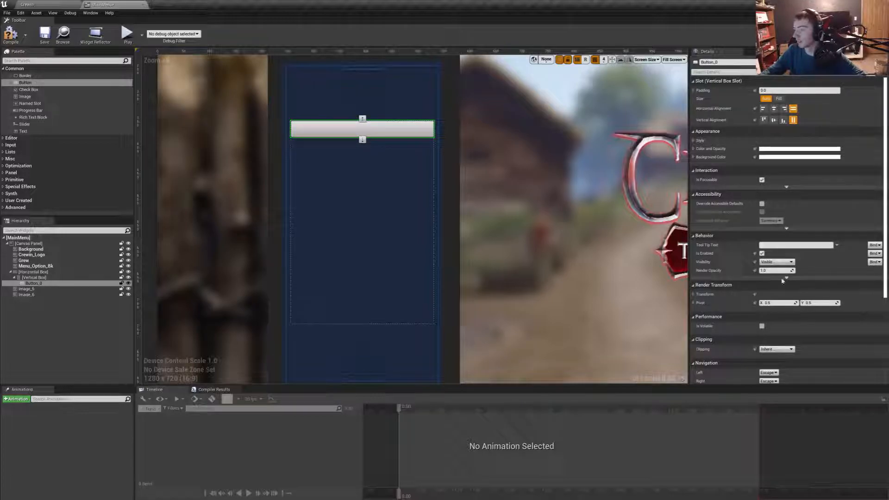
pyautogui.click(28, 284)
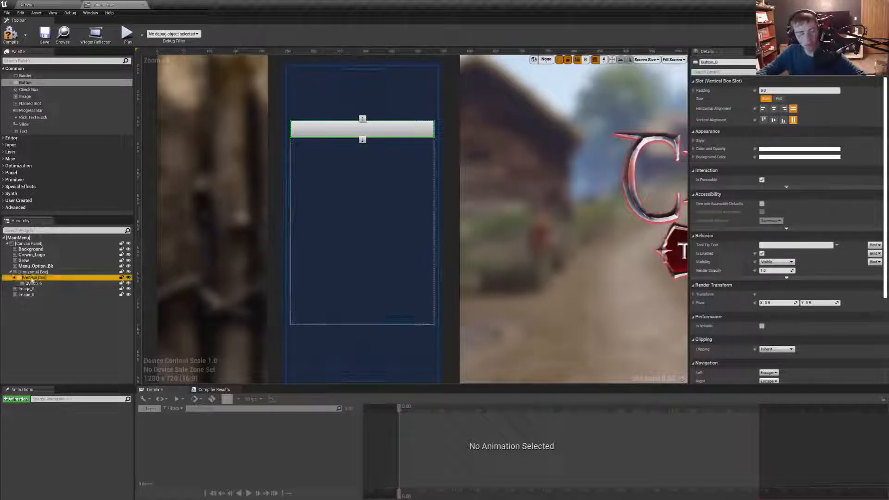
pyautogui.hotkey('ctrl', 'w')
pyautogui.hotkey('ctrl', 'w')
pyautogui.hotkey('ctrl', 'w')
pyautogui.hotkey('ctrl', 'w')
pyautogui.hotkey('ctrl', 'w')
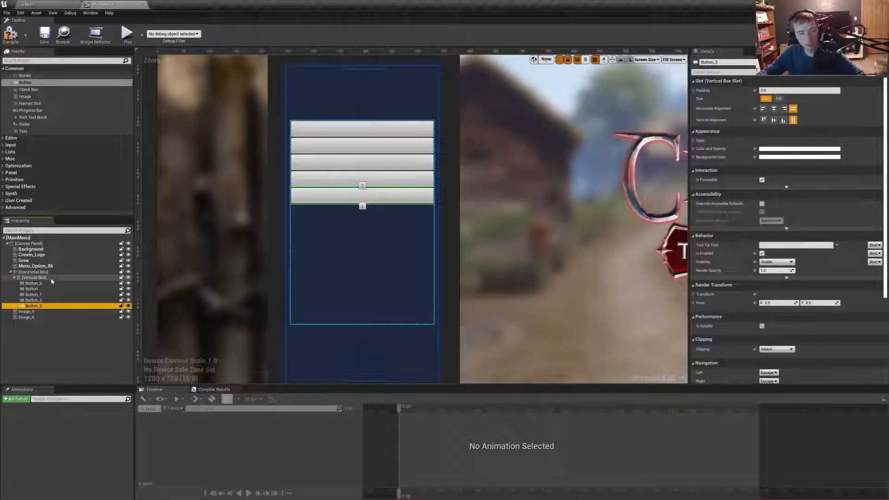
pyautogui.click(363, 130)
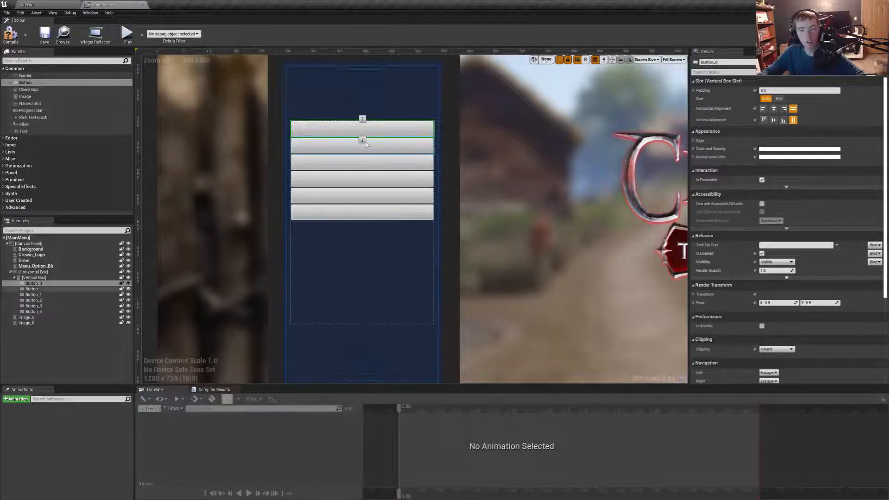
pyautogui.click(363, 139)
# - Go through the buttons of the vertical box one by one to check their order in the layout and hierarchy
pyautogui.click(379, 163)
pyautogui.click(387, 180)
pyautogui.click(392, 201)
pyautogui.click(370, 213)
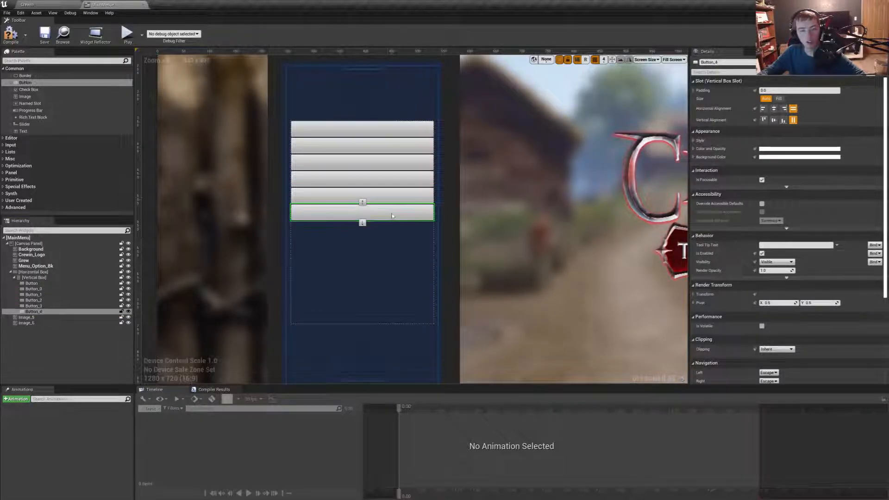
pyautogui.click(31, 284)
pyautogui.click(36, 289)
pyautogui.click(41, 295)
pyautogui.click(42, 300)
pyautogui.click(42, 306)
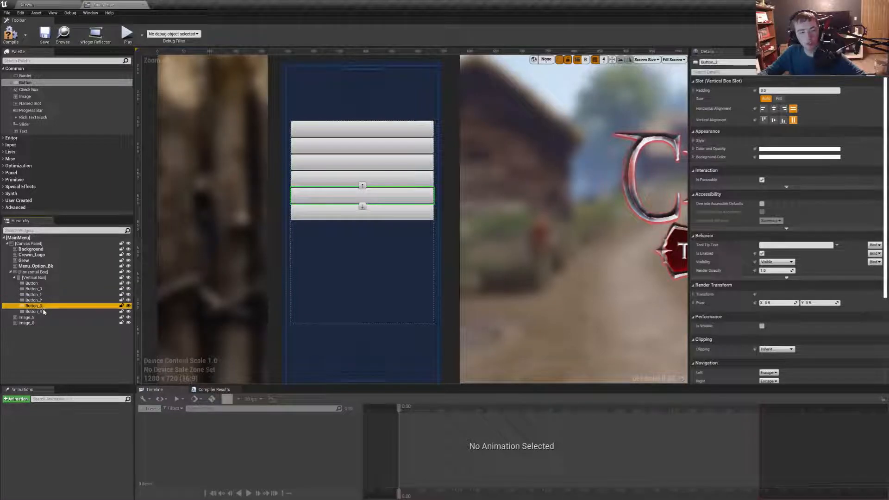
pyautogui.click(41, 312)
pyautogui.click(36, 278)
# - Rename the first button in the vertical box Btn_Continue and the second one Btn_NewGame
pyautogui.click(35, 284)
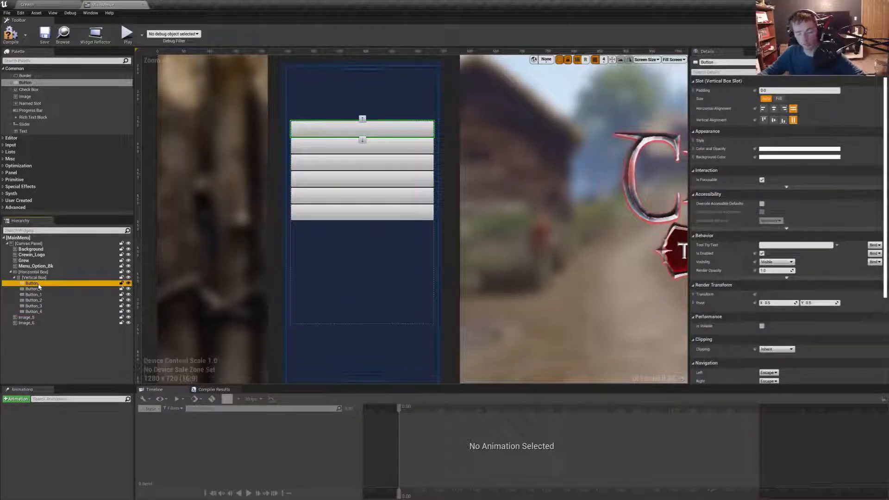
pyautogui.doubleClick(32, 283)
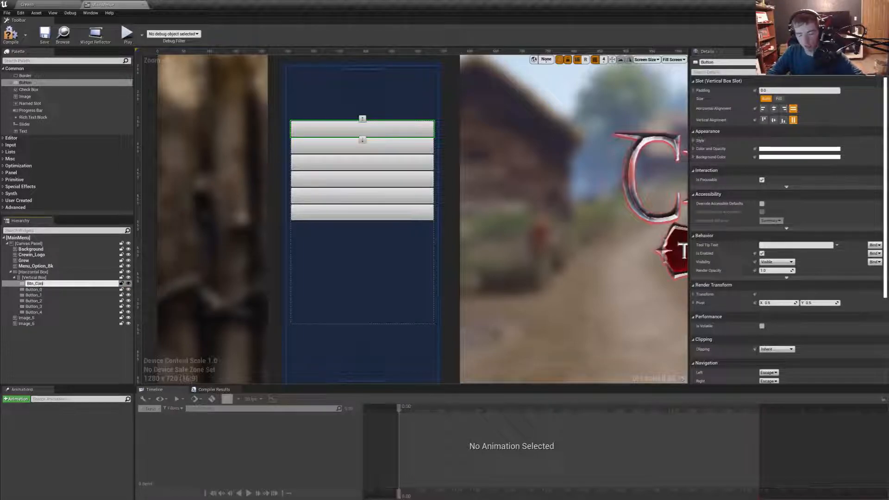
pyautogui.press('Return')
pyautogui.click(42, 289)
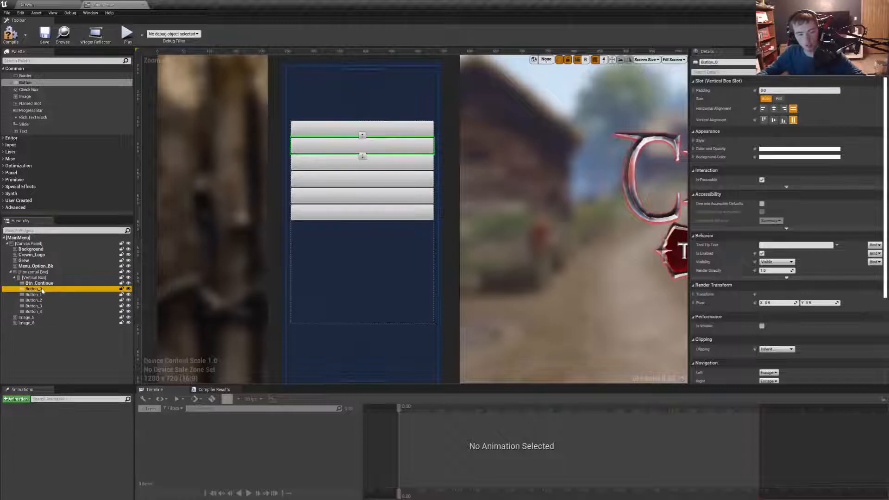
pyautogui.click(42, 290)
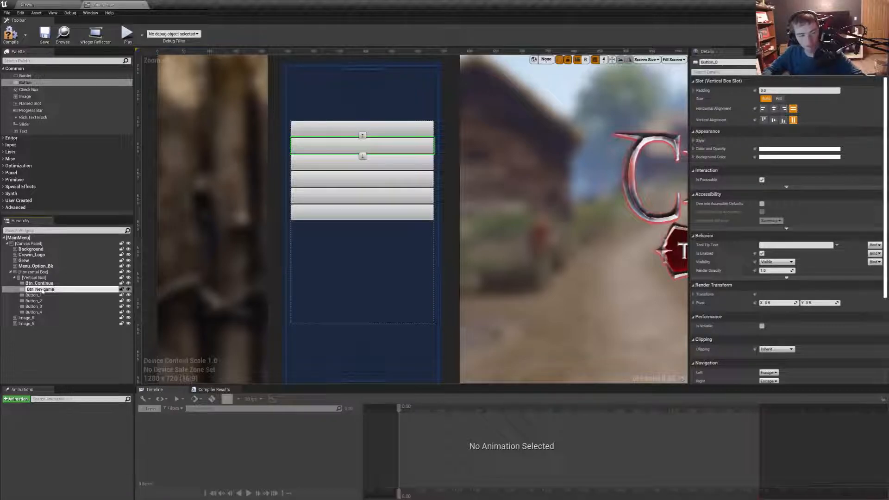
pyautogui.write('Btn_NewGame')
pyautogui.press('Return')
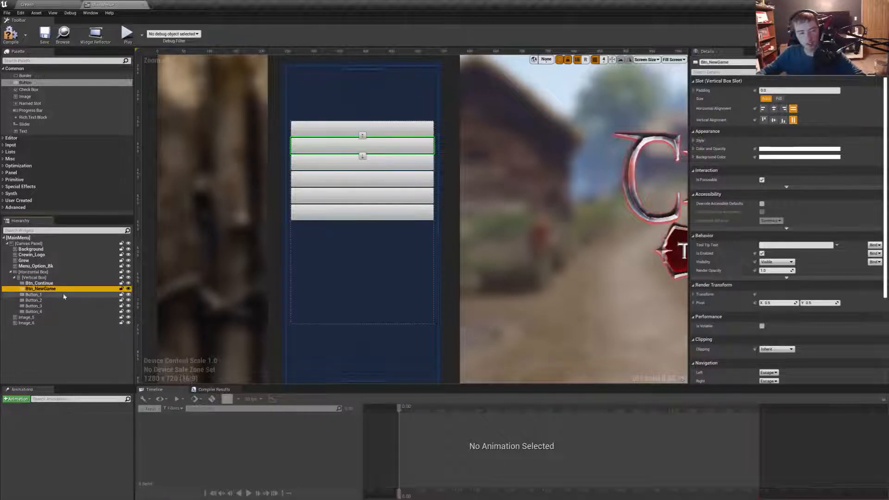
# - Rename the third button in the vertical box Btn_LoadGame and the fourth one Btn_Options
pyautogui.click(53, 295)
pyautogui.click(57, 295)
pyautogui.write('Btn_Loa')
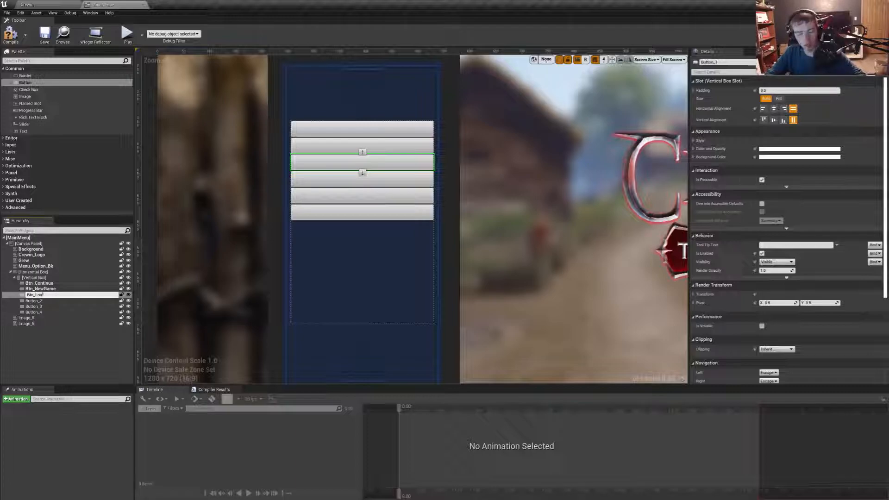
pyautogui.write('dGame')
pyautogui.click(44, 300)
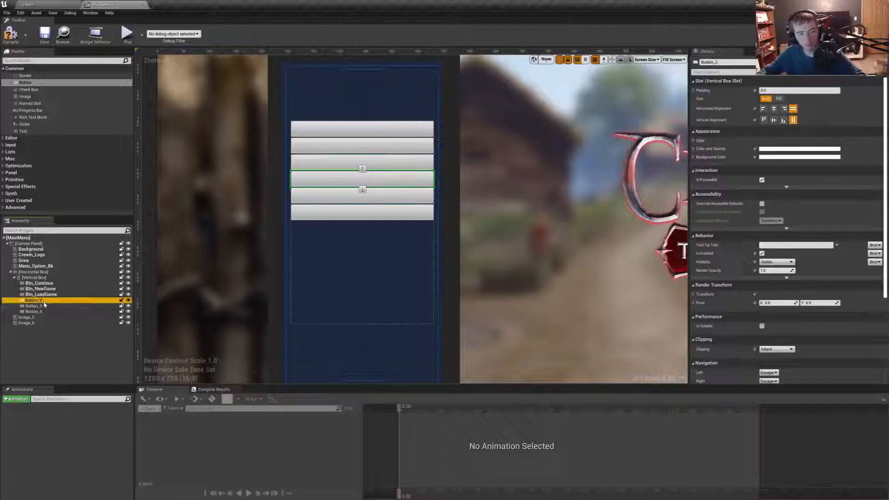
pyautogui.click(44, 302)
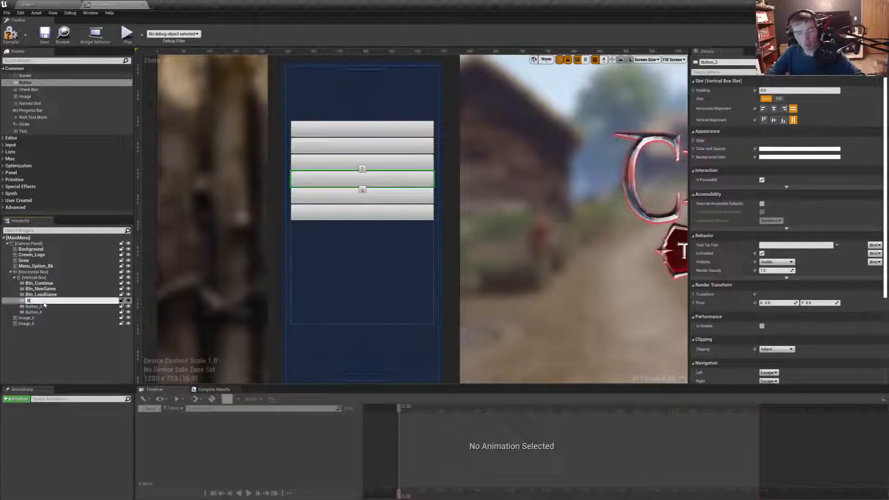
pyautogui.write('Btn_Options')
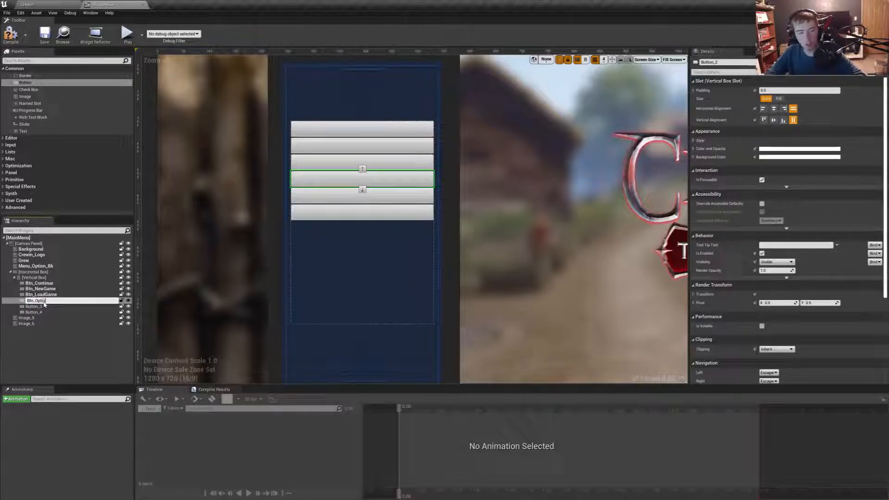
pyautogui.press('Return')
# - Rename the fifth button in the vertical box Btn_Mods and the last one Btn_Exit
pyautogui.click(45, 306)
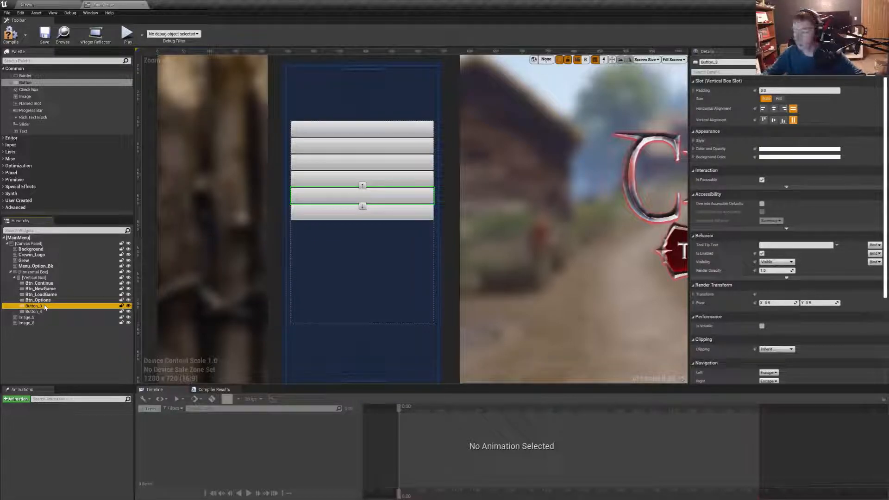
pyautogui.click(44, 306)
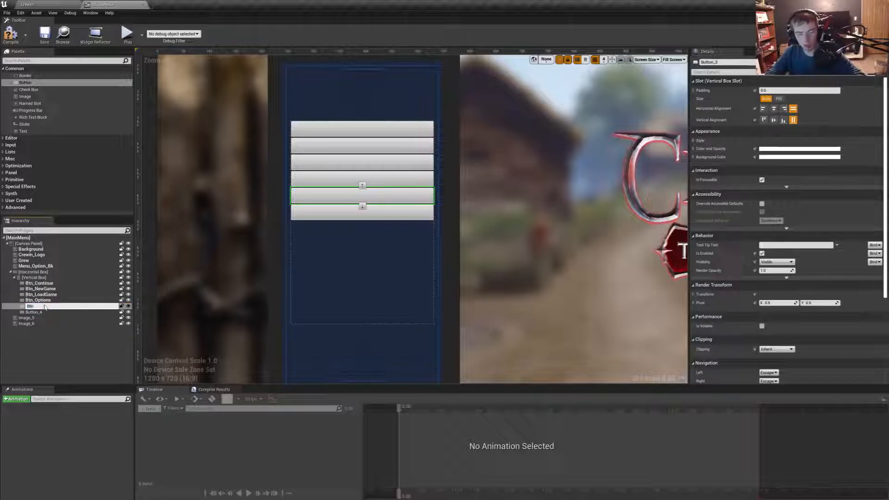
pyautogui.write('Btn_Mods')
pyautogui.press('Return')
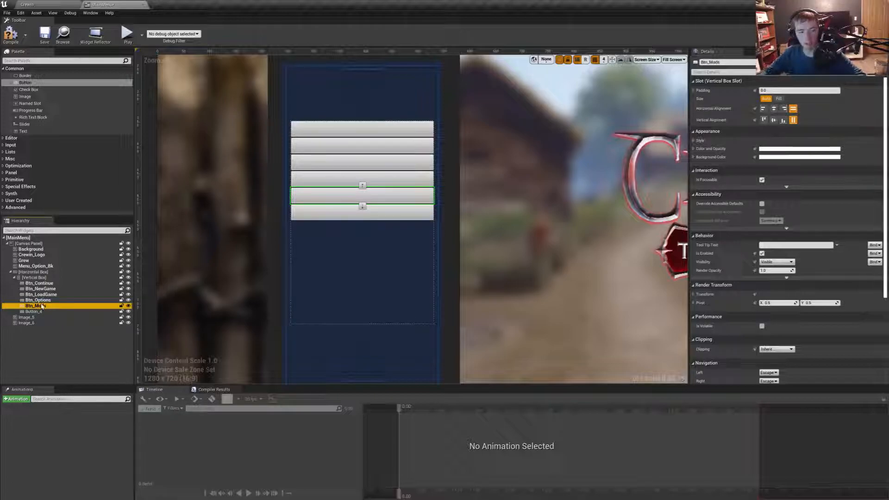
pyautogui.click(39, 312)
pyautogui.click(40, 312)
pyautogui.write('B')
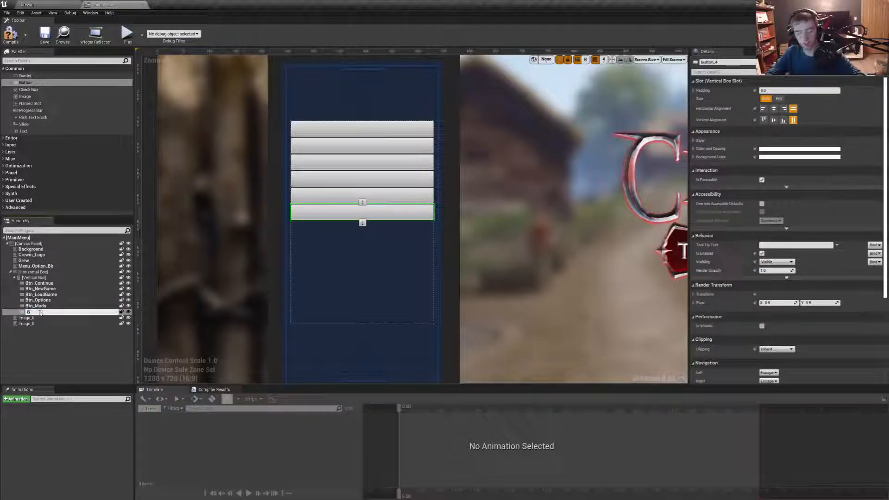
pyautogui.write('tn_Exit')
pyautogui.press('Return')
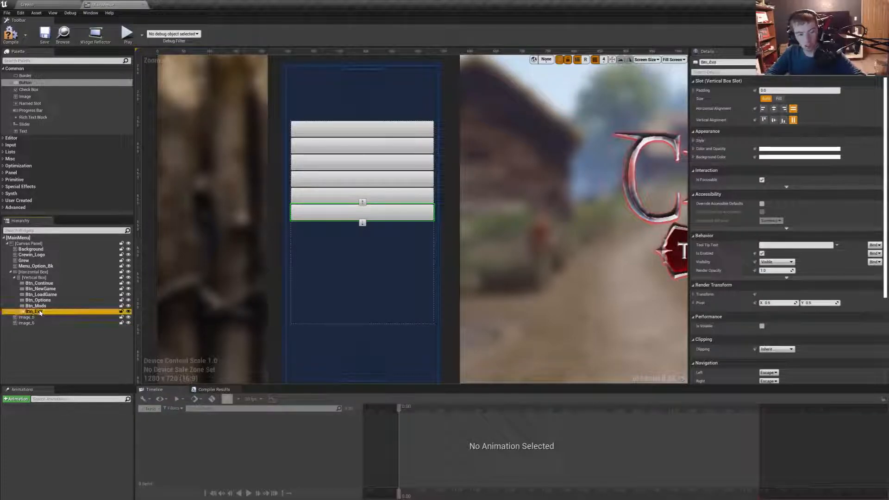
# - Rename the horizontal box that holds the button column Menu_Options
pyautogui.click(40, 272)
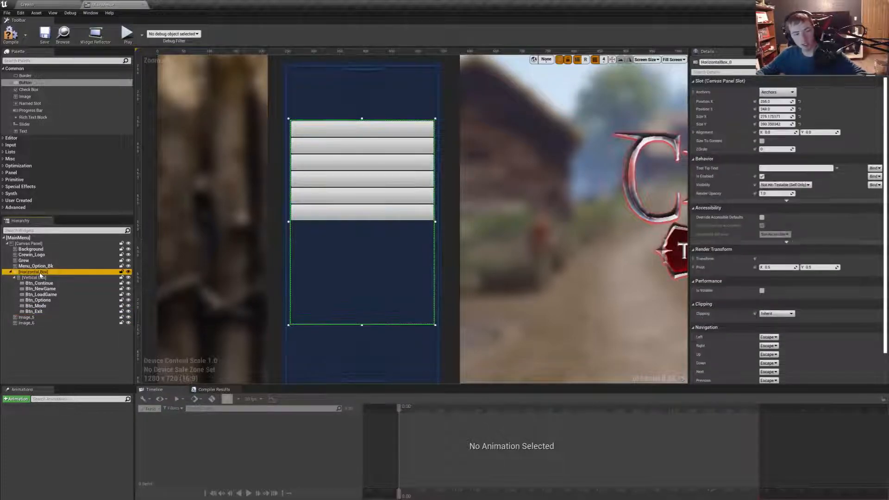
pyautogui.click(40, 274)
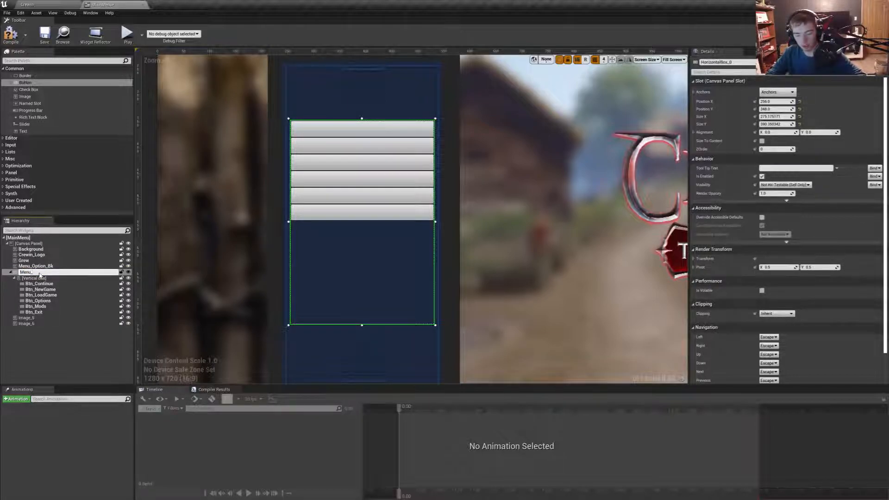
pyautogui.press('Return')
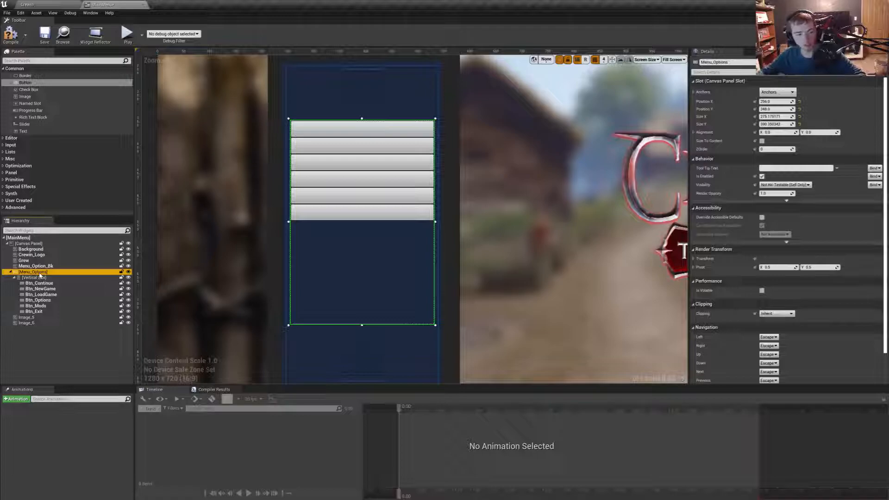
# - Rename the upper ornament image, Image_5, to Stuff_1 and the lower one, Image_6, to Stuff_2
pyautogui.click(32, 318)
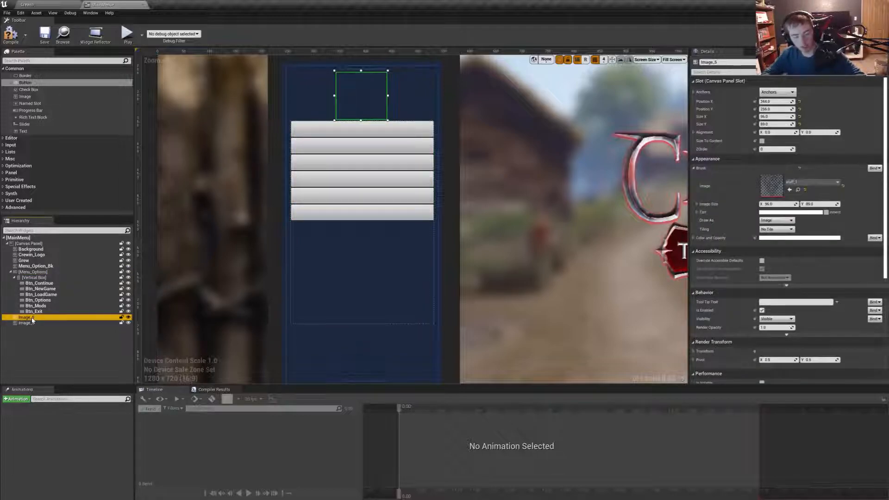
pyautogui.click(32, 319)
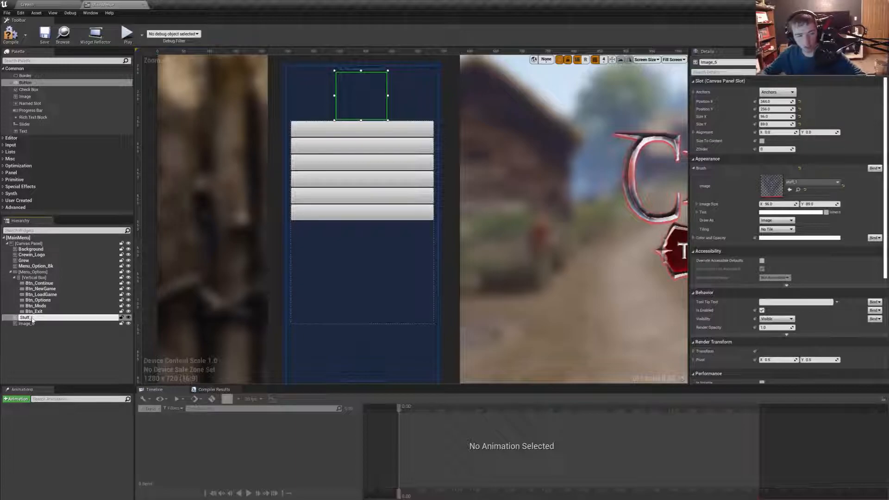
pyautogui.write('Stuff_1')
pyautogui.press('Return')
pyautogui.click(29, 323)
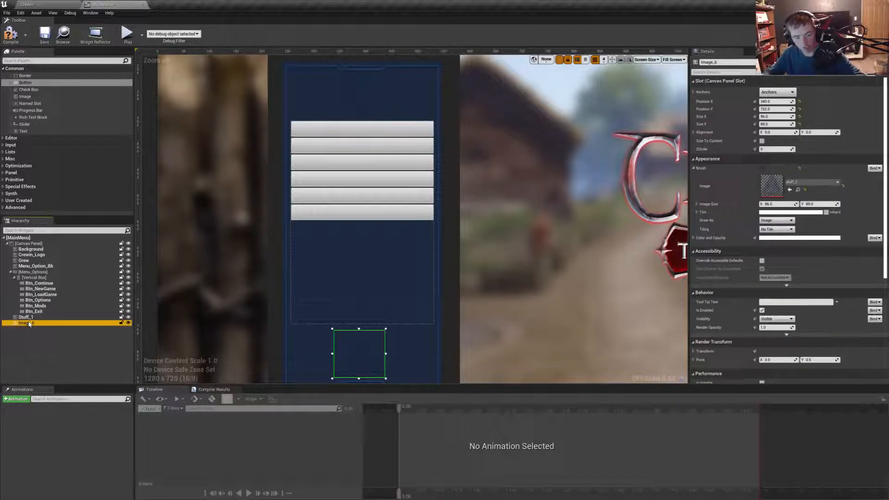
pyautogui.click(30, 323)
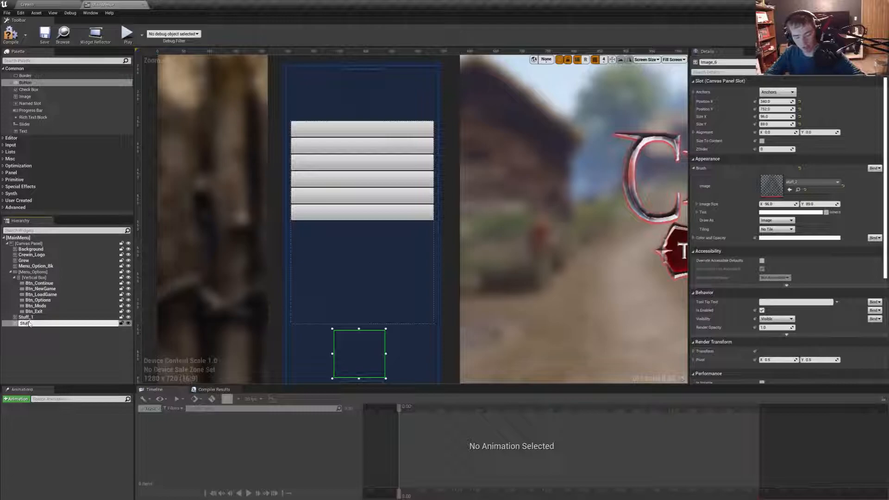
pyautogui.press('Return')
pyautogui.click(25, 343)
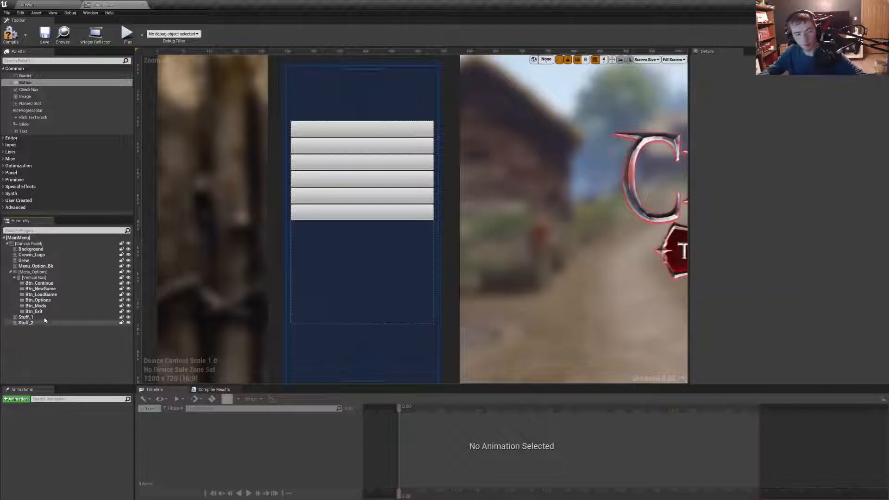
# - Check the imported mainmenu button textures and assign continue_button as the Normal style image of Btn_Continue
pyautogui.click(364, 132)
pyautogui.scroll(-5, 669, 201)
pyautogui.scroll(5, 517, 205)
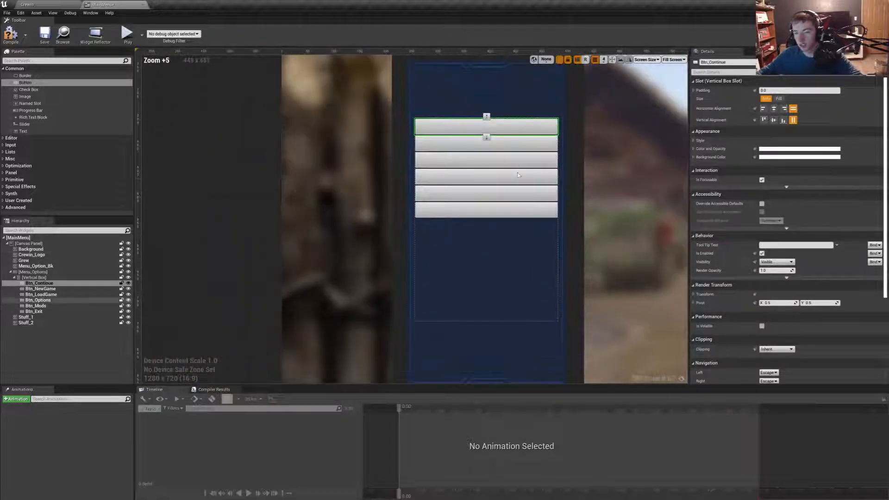
pyautogui.moveTo(517, 205); pyautogui.dragTo(462, 231, button='right')
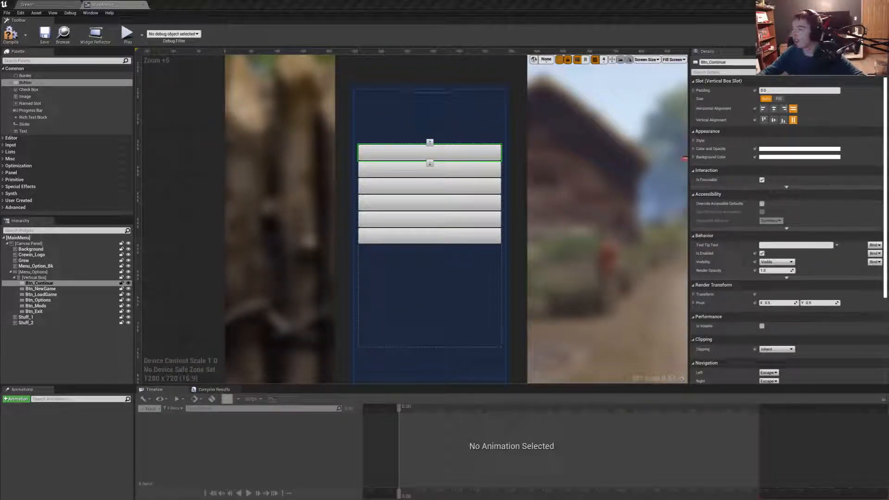
pyautogui.click(21, 4)
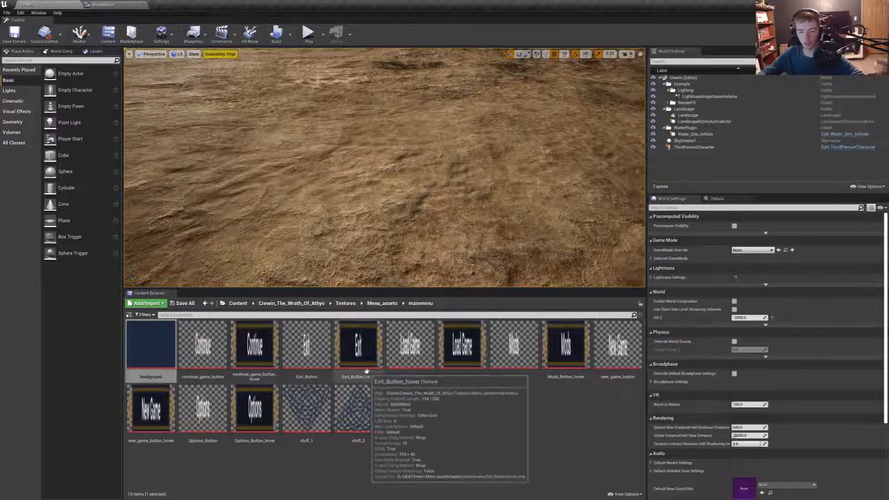
pyautogui.click(102, 4)
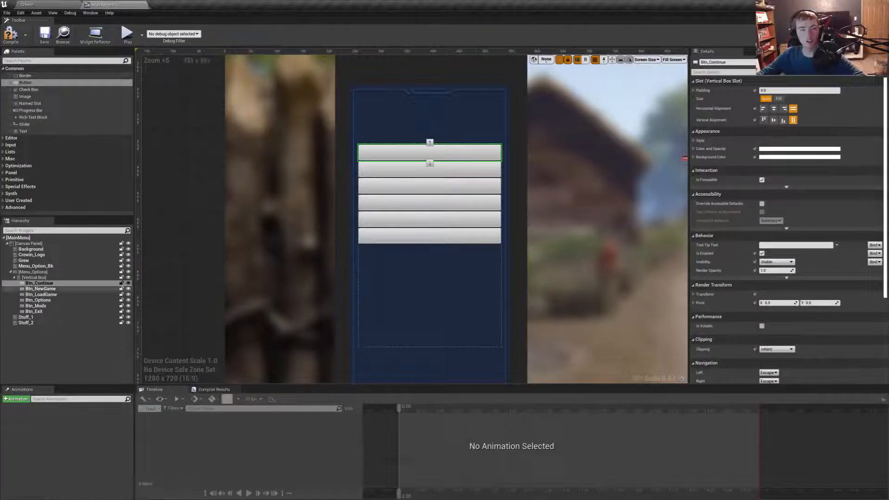
pyautogui.click(695, 140)
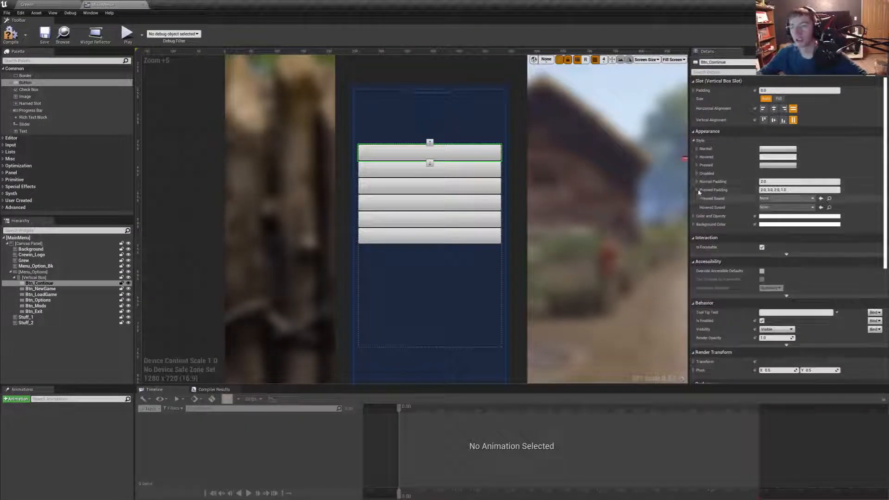
pyautogui.click(697, 149)
pyautogui.click(813, 163)
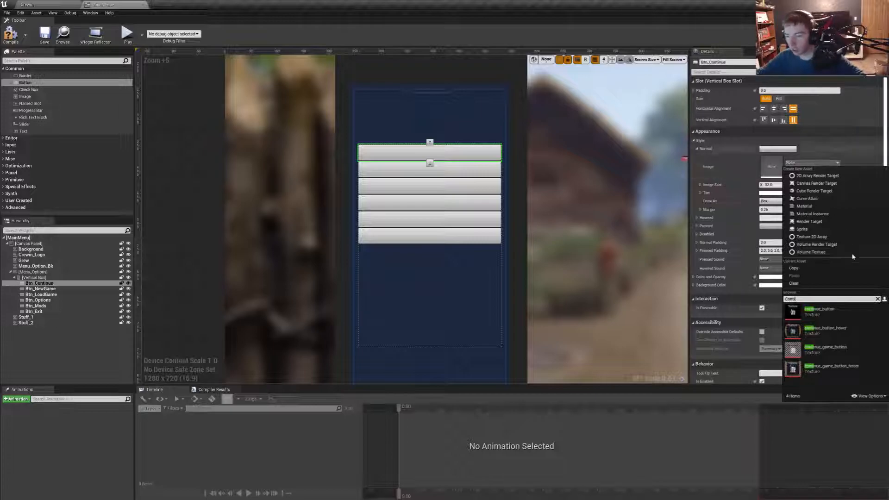
pyautogui.click(843, 316)
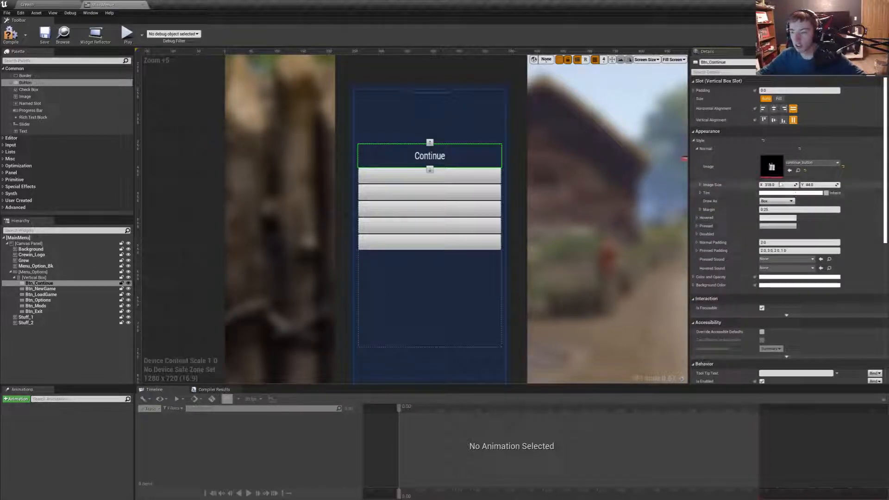
# - Assign continue_button_hover as the Hovered style image of Btn_Continue and compile the widget
pyautogui.click(698, 217)
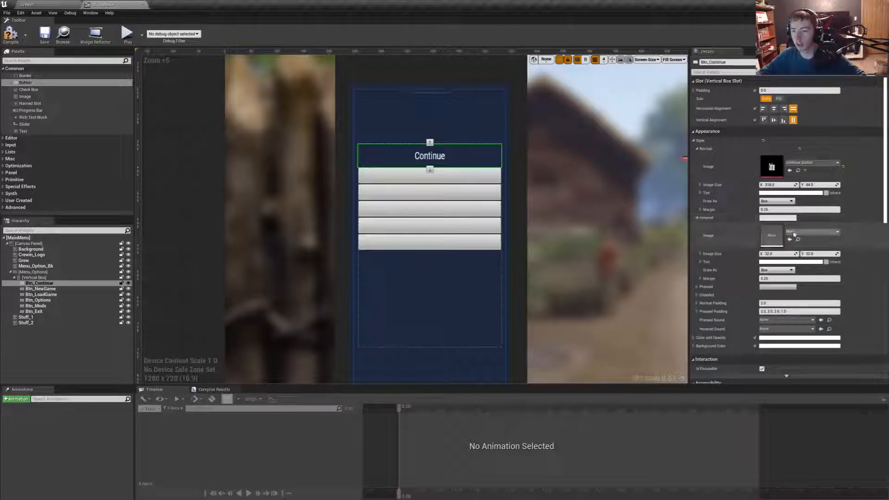
pyautogui.click(801, 232)
pyautogui.write('Continue')
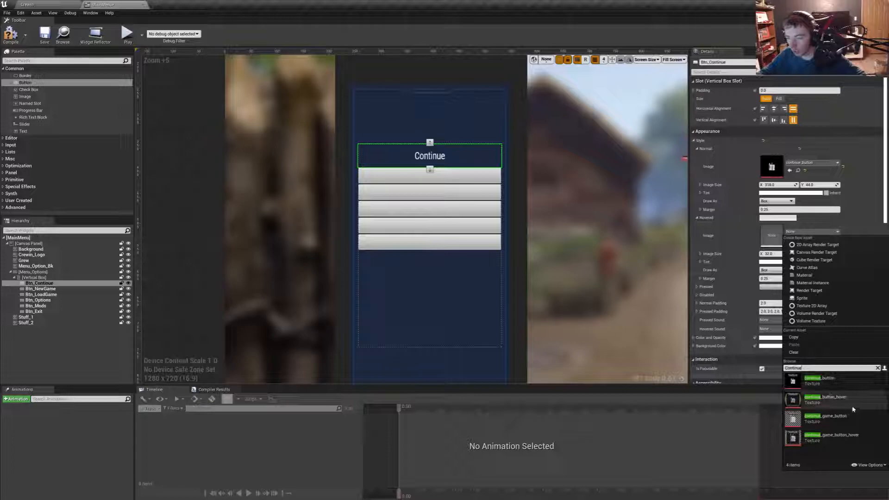
pyautogui.click(825, 398)
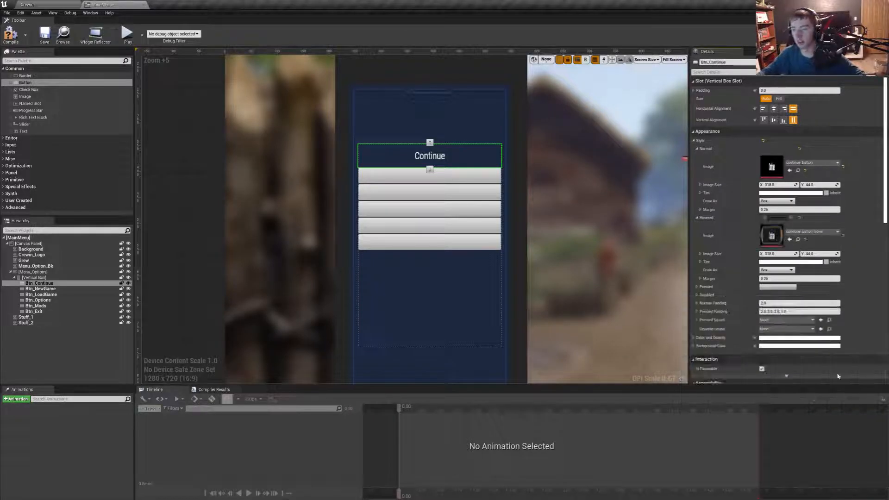
pyautogui.click(10, 37)
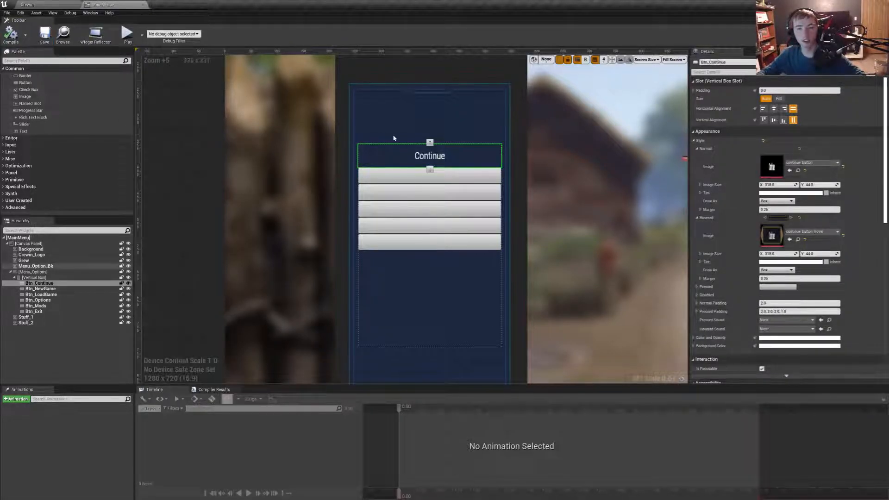
# - Extend the lower edge of the Menu_Options box to a height of about 398, keeping its upper edge in place
pyautogui.click(779, 99)
pyautogui.click(766, 99)
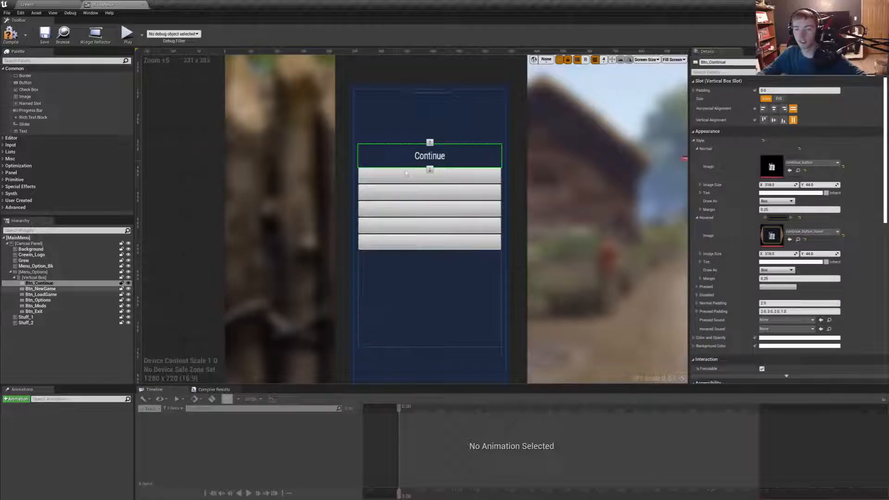
pyautogui.click(428, 325)
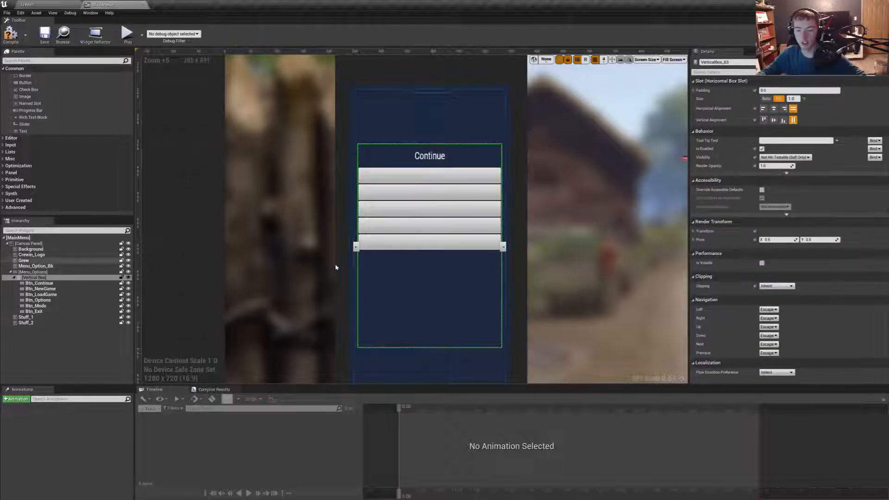
pyautogui.click(34, 272)
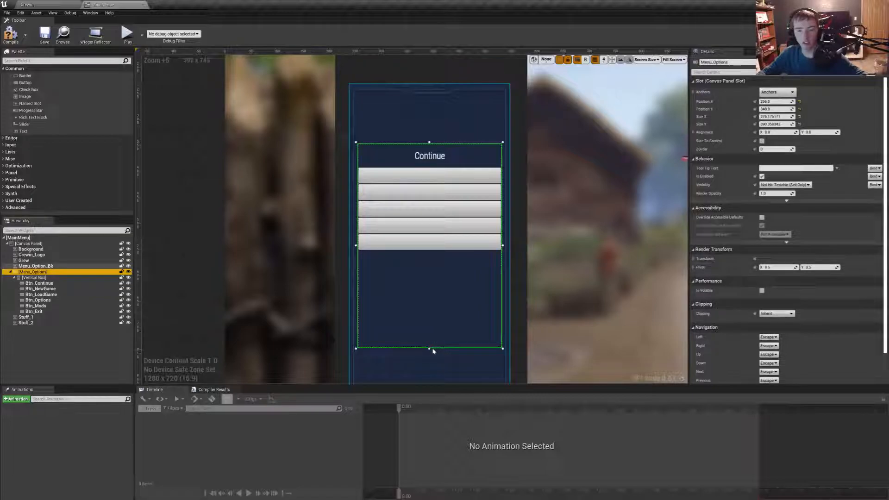
pyautogui.moveTo(429, 349); pyautogui.dragTo(434, 332)
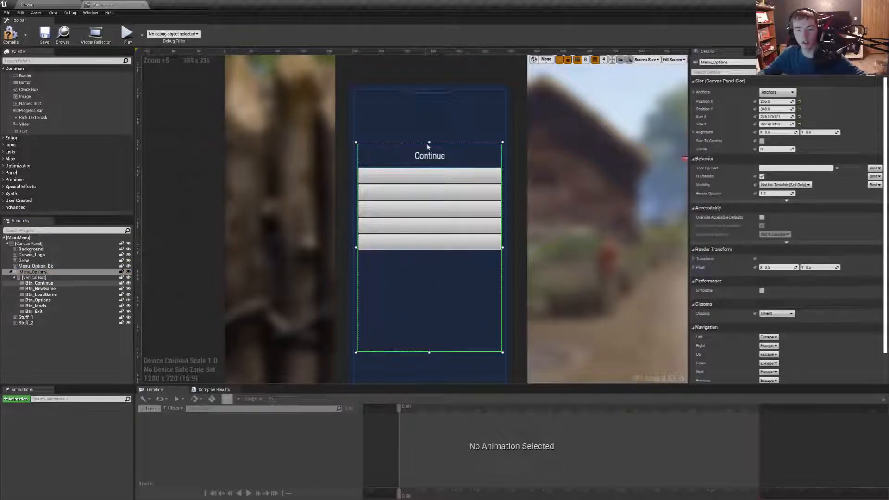
pyautogui.moveTo(429, 143); pyautogui.dragTo(432, 217)
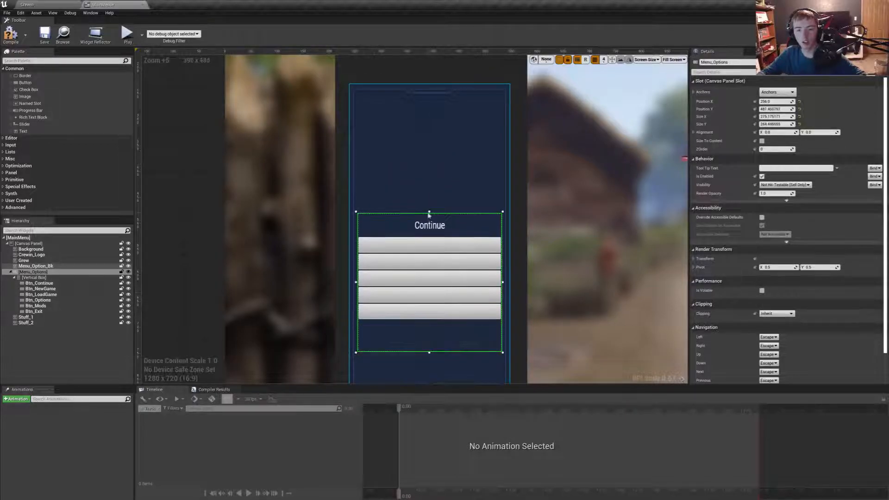
pyautogui.hotkey('ctrl', 'z')
# - Set the Normal style of Btn_Continue to a margin of 0 and its Draw As mode to Image
pyautogui.click(430, 156)
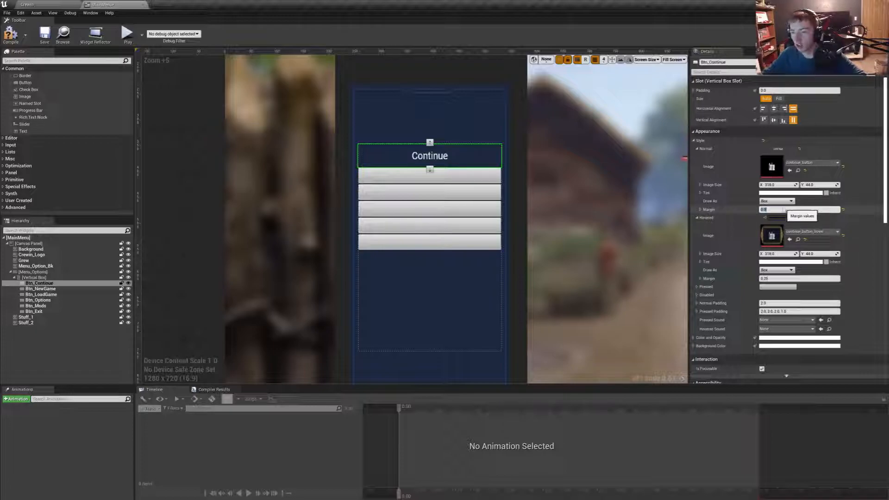
pyautogui.click(780, 201)
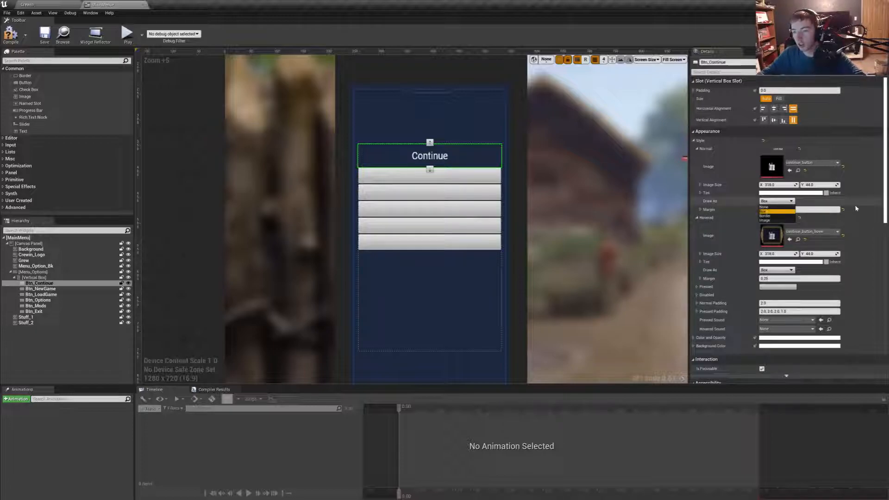
pyautogui.click(770, 221)
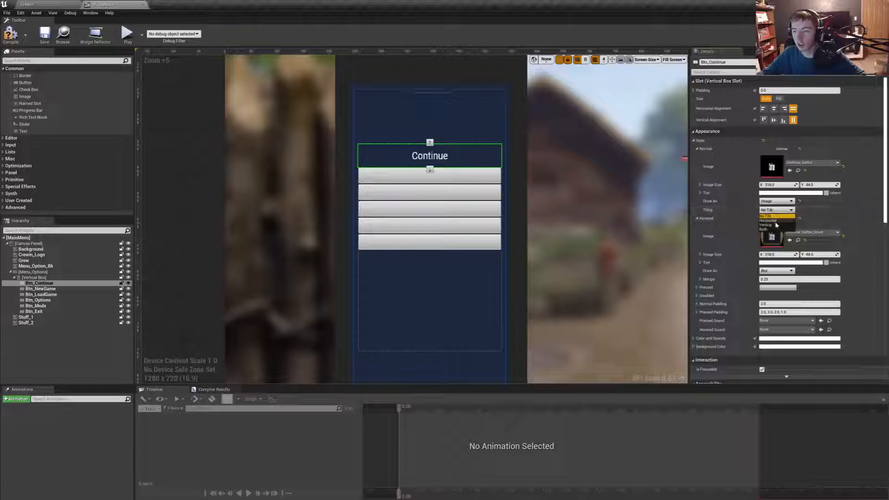
# - Try the Border, Box and None Draw As modes on the Normal style of Btn_Continue
pyautogui.click(779, 202)
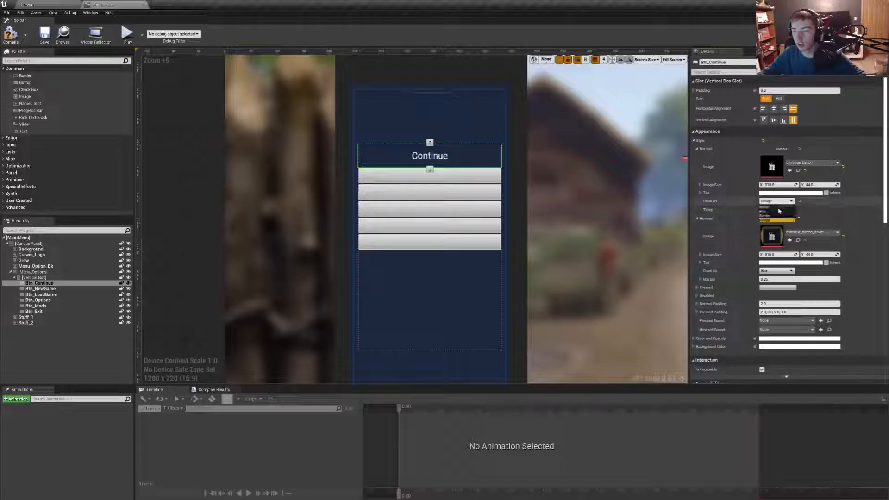
pyautogui.click(772, 216)
pyautogui.click(776, 201)
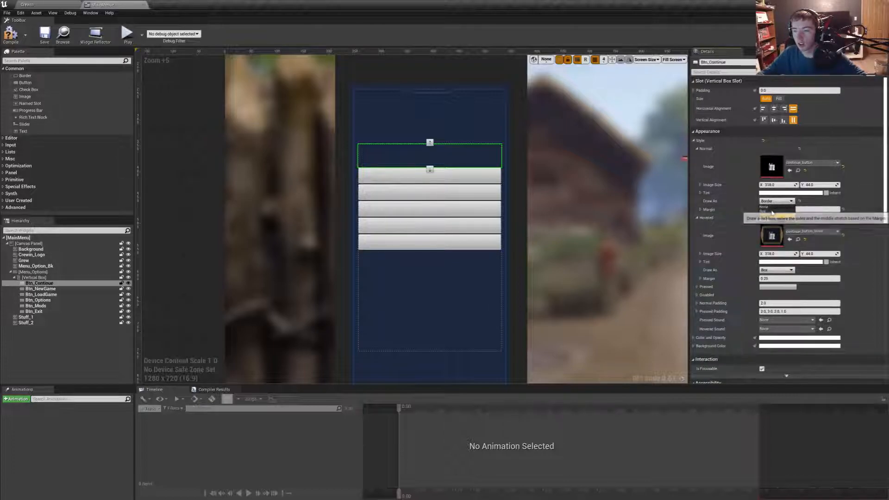
pyautogui.click(764, 211)
pyautogui.click(776, 201)
pyautogui.click(772, 208)
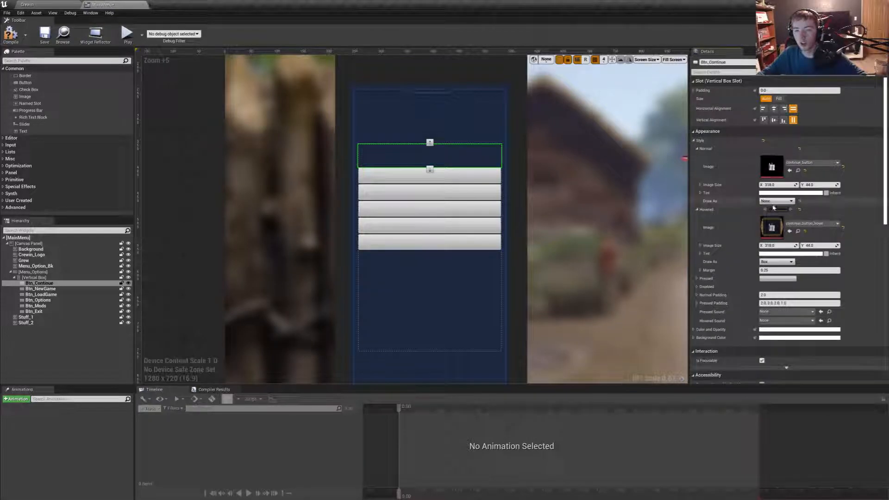
pyautogui.click(765, 216)
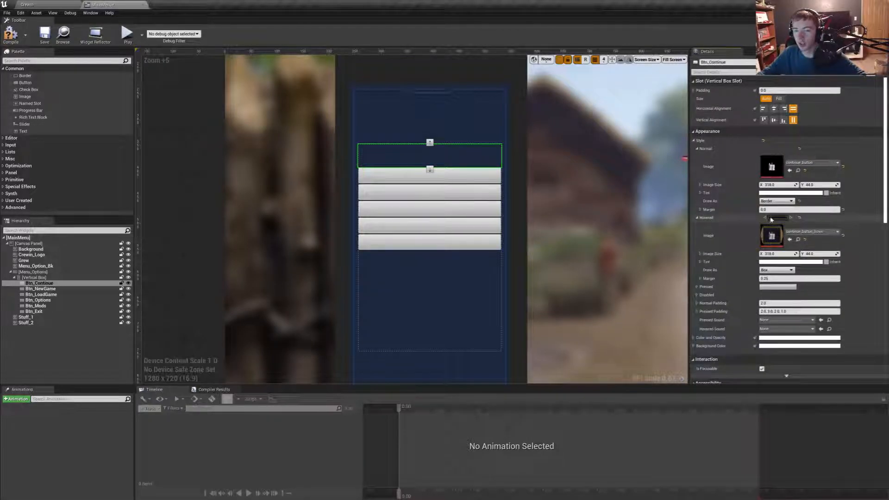
# - Set Draw As to Image for both the Normal and Hovered styles of Btn_Continue
pyautogui.click(777, 201)
pyautogui.click(770, 220)
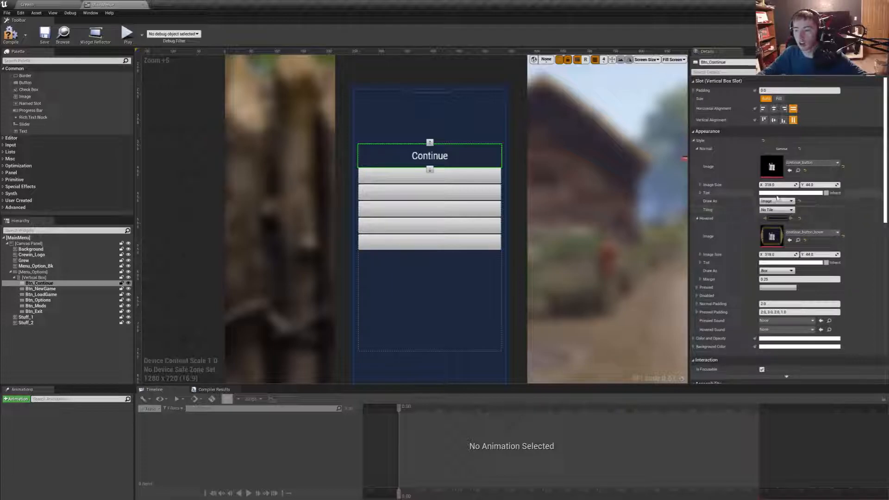
pyautogui.click(775, 271)
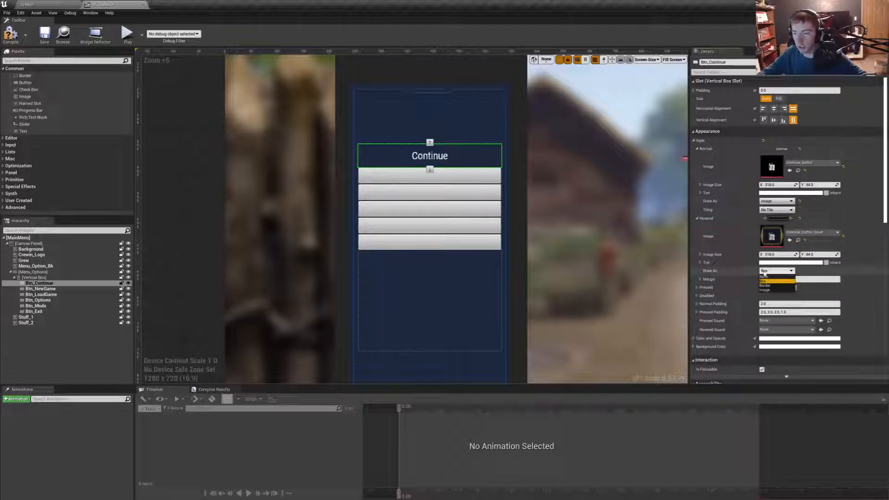
pyautogui.click(772, 290)
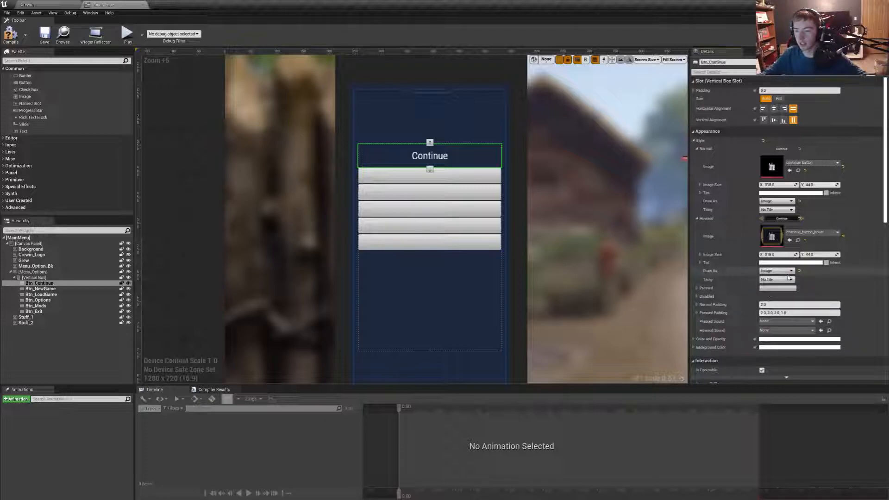
# - Assign new_game_button as the Normal style image of Btn_NewGame, drawn as Box with a margin of 0
pyautogui.click(40, 288)
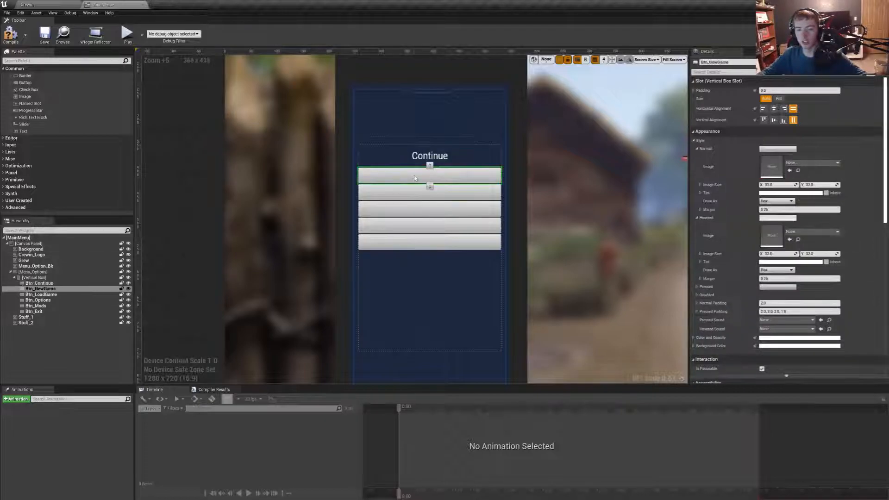
pyautogui.click(805, 163)
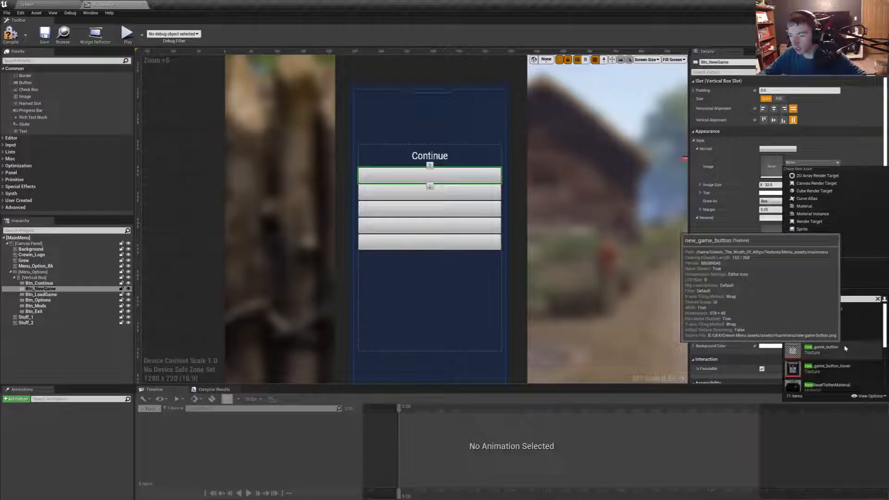
pyautogui.click(845, 349)
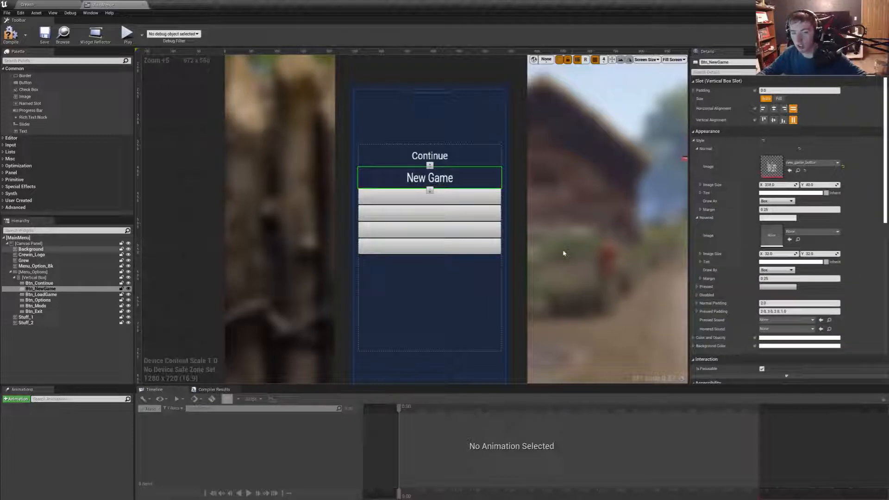
pyautogui.click(777, 201)
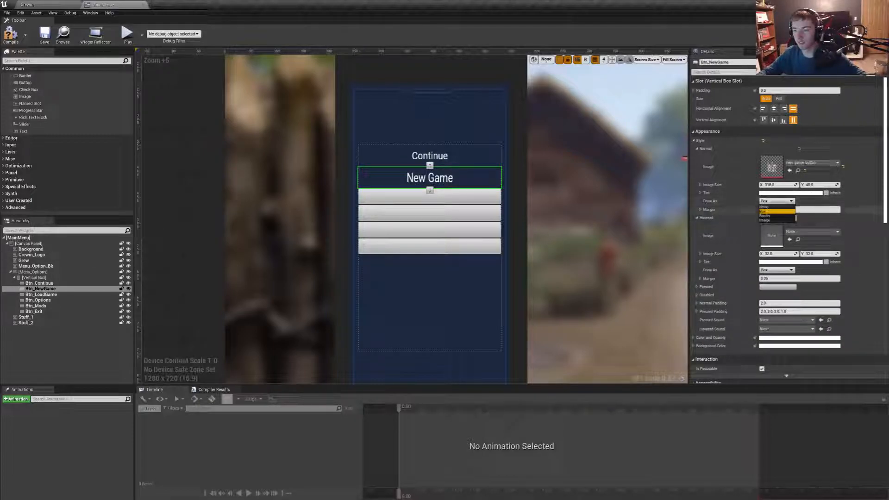
pyautogui.click(777, 211)
# - Compare the Normal style settings and appearance of Btn_NewGame with those of Btn_Continue
pyautogui.click(456, 191)
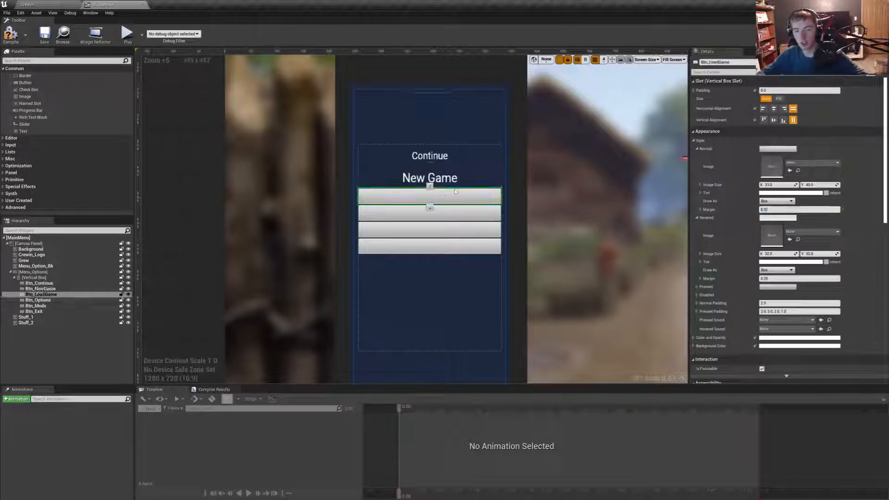
pyautogui.click(457, 181)
pyautogui.click(448, 157)
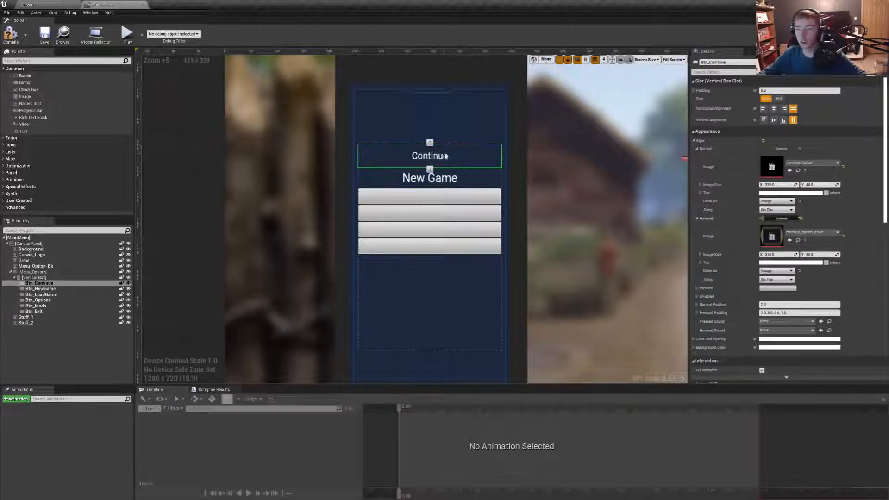
pyautogui.click(456, 179)
pyautogui.click(453, 157)
pyautogui.click(455, 178)
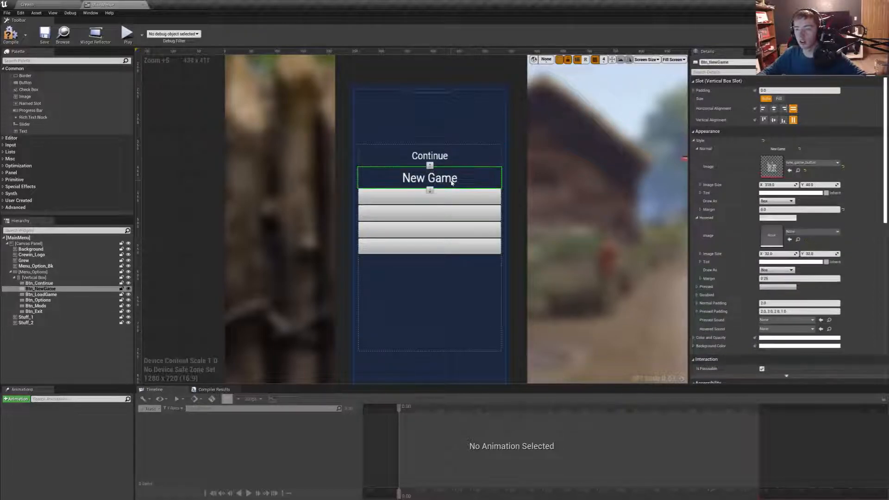
pyautogui.click(456, 158)
# - Set Draw As to Image for both the Normal and Hovered styles of Btn_NewGame
pyautogui.click(455, 179)
pyautogui.click(774, 202)
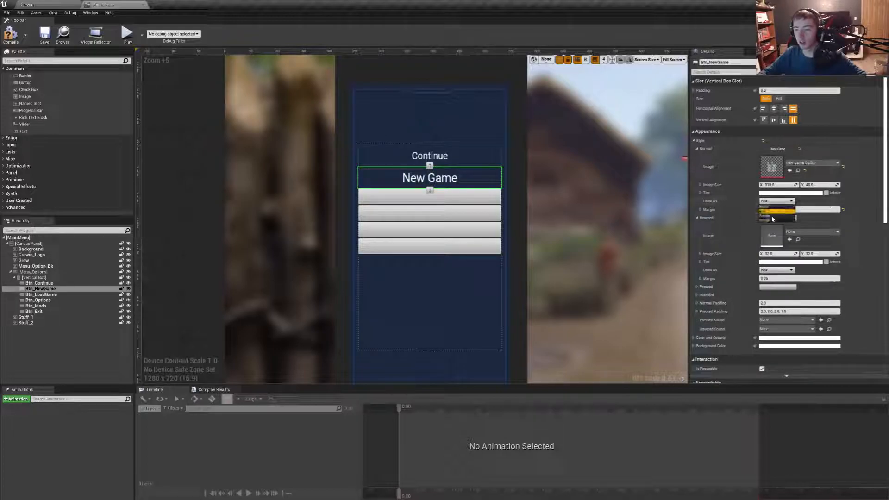
pyautogui.click(770, 219)
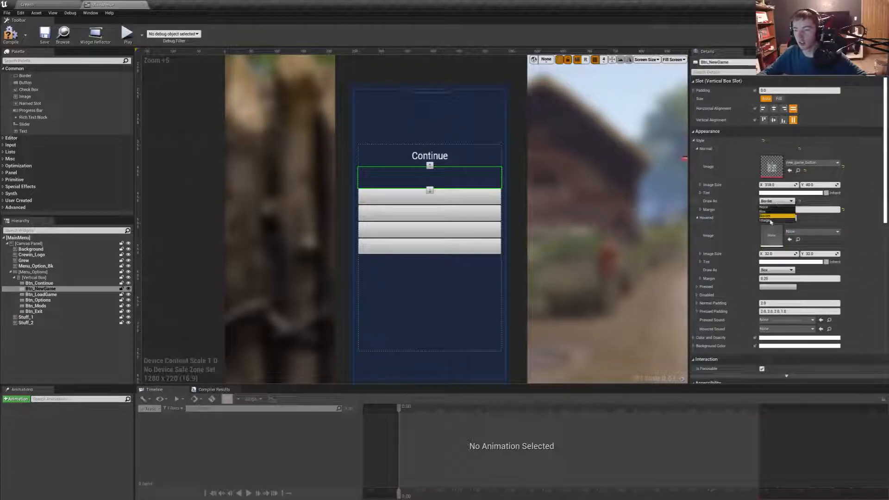
pyautogui.click(770, 221)
pyautogui.click(777, 271)
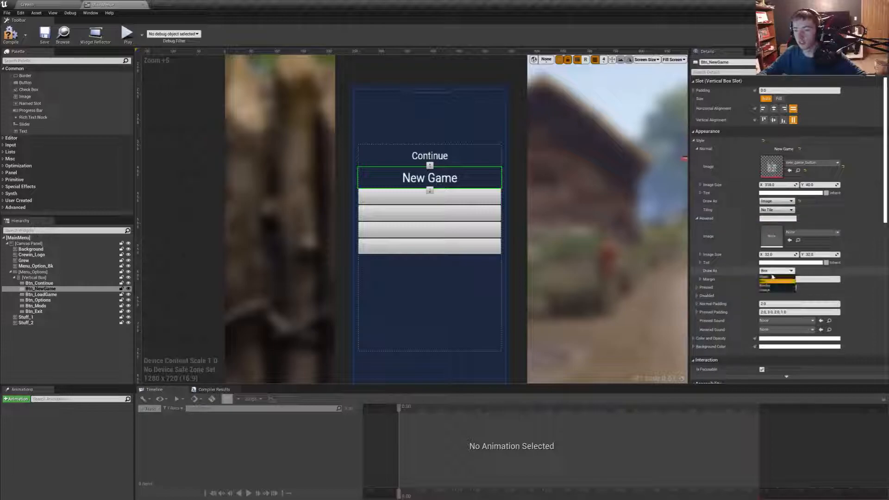
pyautogui.click(771, 290)
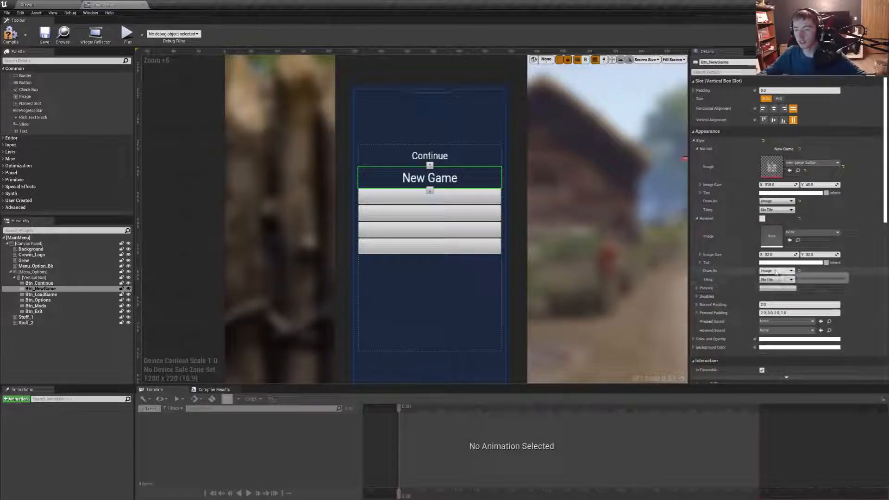
# - Assign new_game_button_hover as the Hovered style image of Btn_NewGame and check the Continue and New Game buttons
pyautogui.click(804, 233)
pyautogui.write('N')
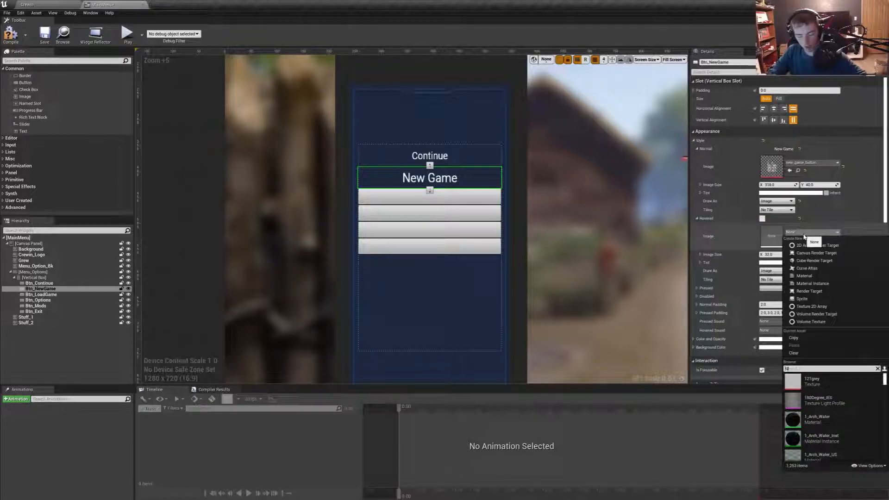
pyautogui.write('ew')
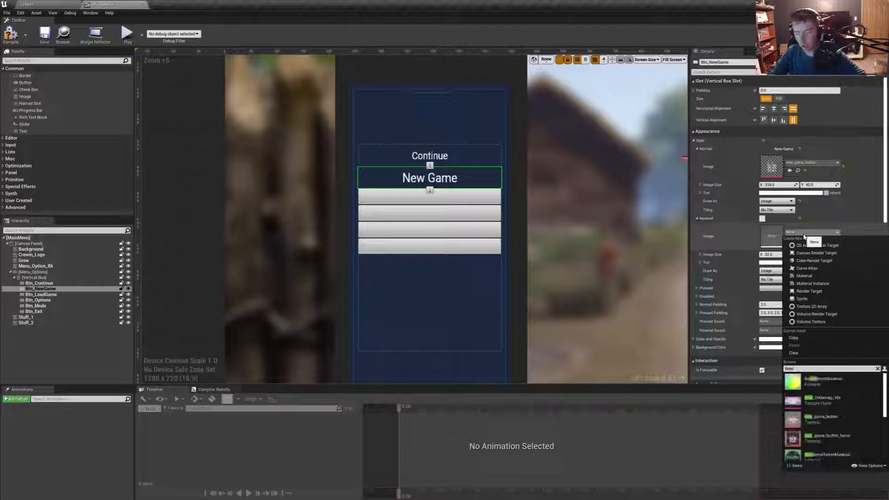
pyautogui.click(849, 444)
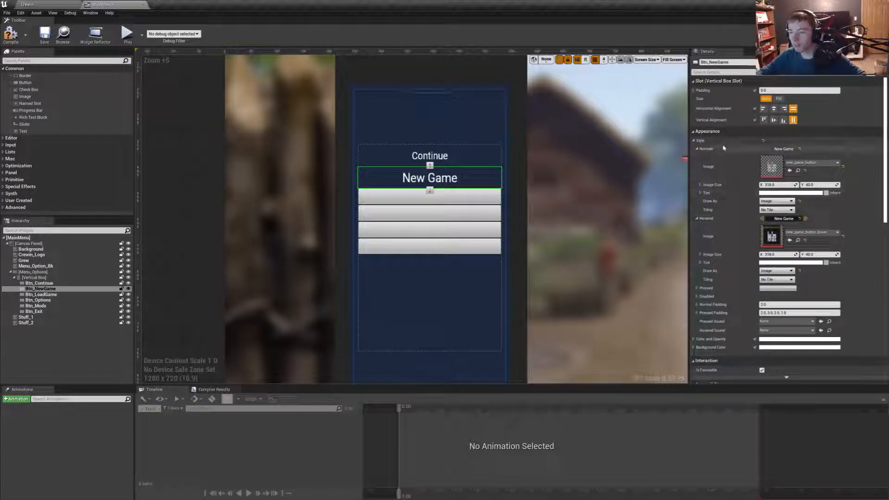
pyautogui.click(467, 156)
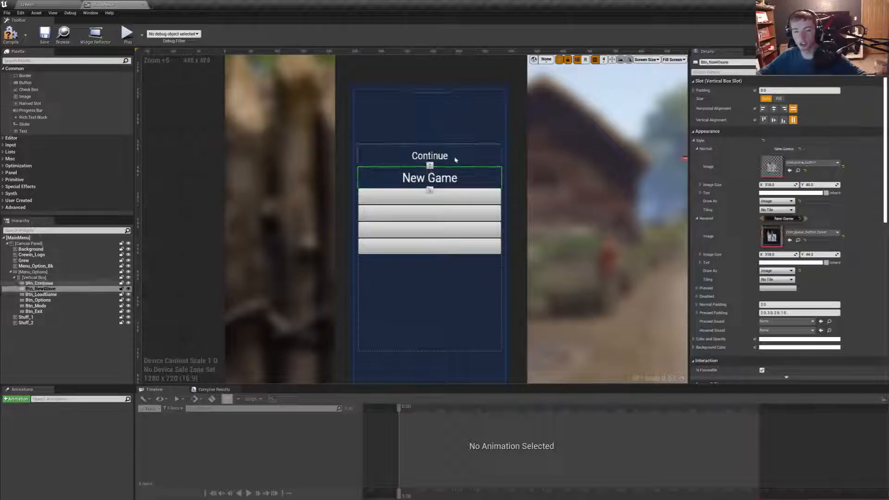
pyautogui.click(431, 182)
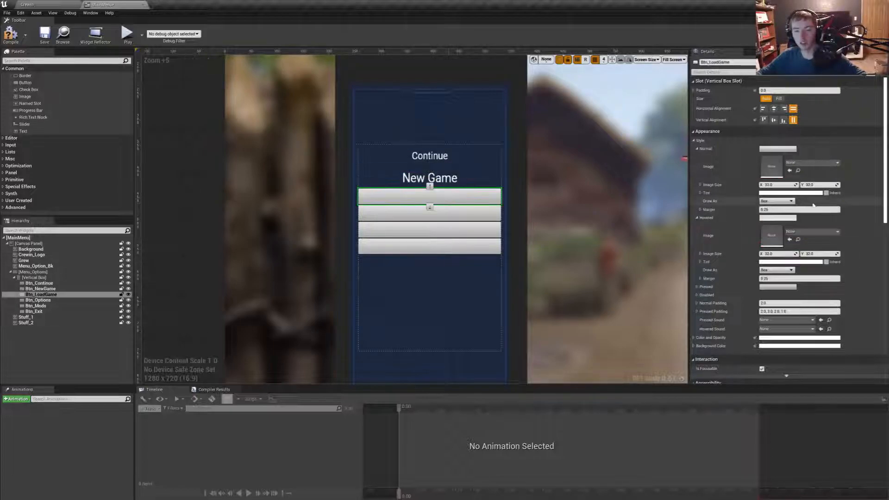
# - Assign Load_Game_Button as the Normal image and Load_Game_Button_hover as the Hovered image of Btn_LoadGame
pyautogui.click(429, 191)
pyautogui.click(804, 163)
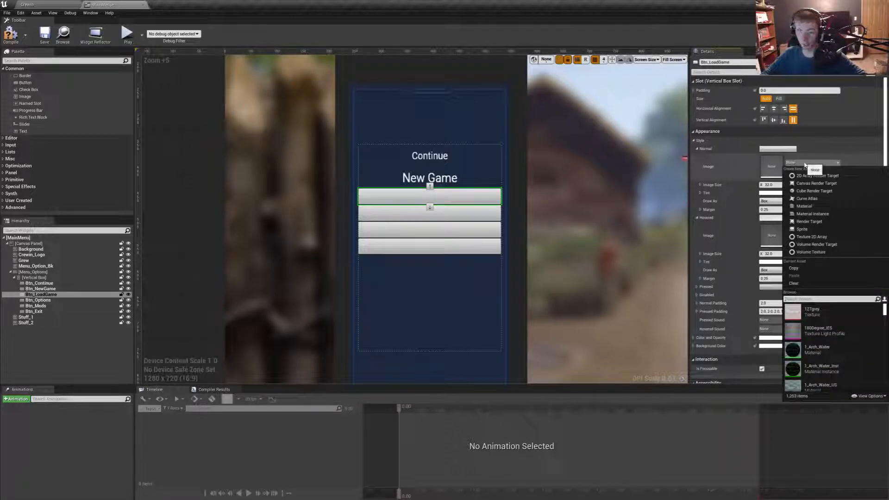
pyautogui.write('Load')
pyautogui.click(831, 317)
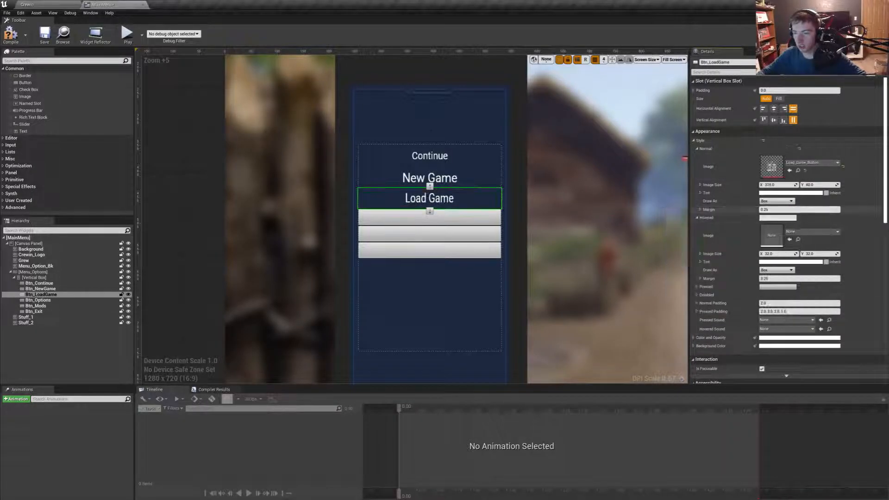
pyautogui.click(803, 232)
pyautogui.write('Load')
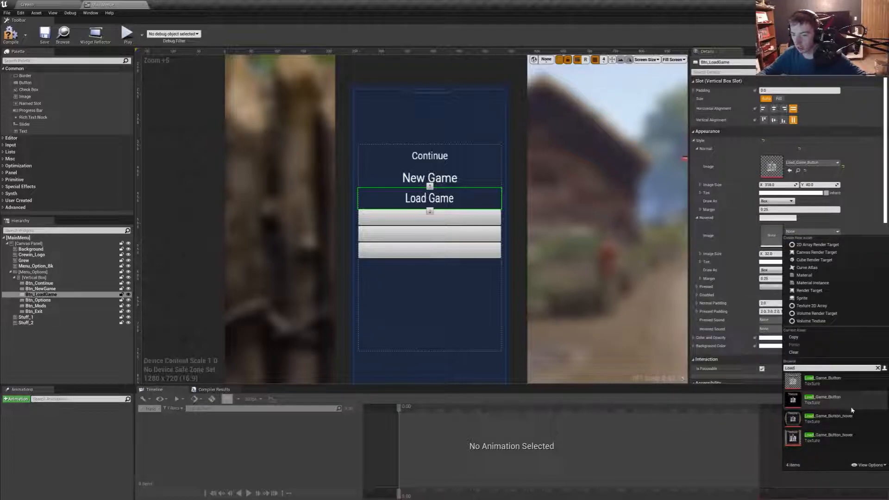
pyautogui.click(852, 436)
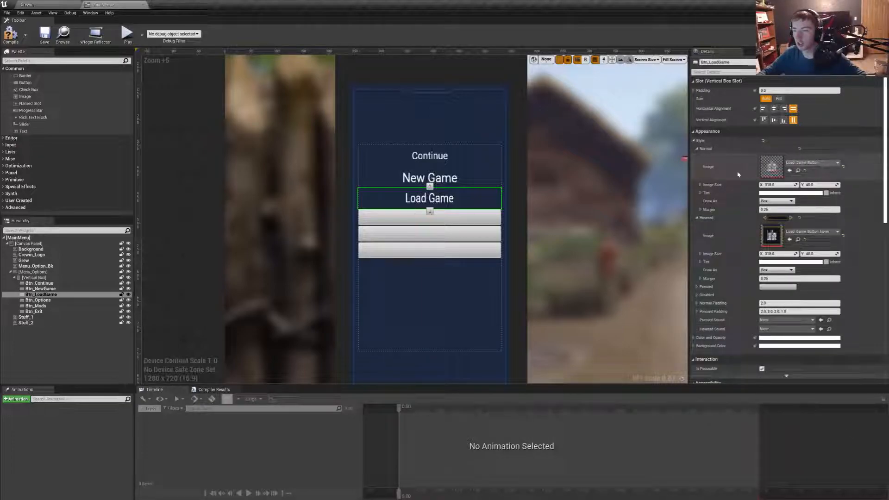
# - Set Draw As to Image for both the Normal and Hovered styles of Btn_LoadGame, keeping No Tile, and compare with the buttons above
pyautogui.click(419, 179)
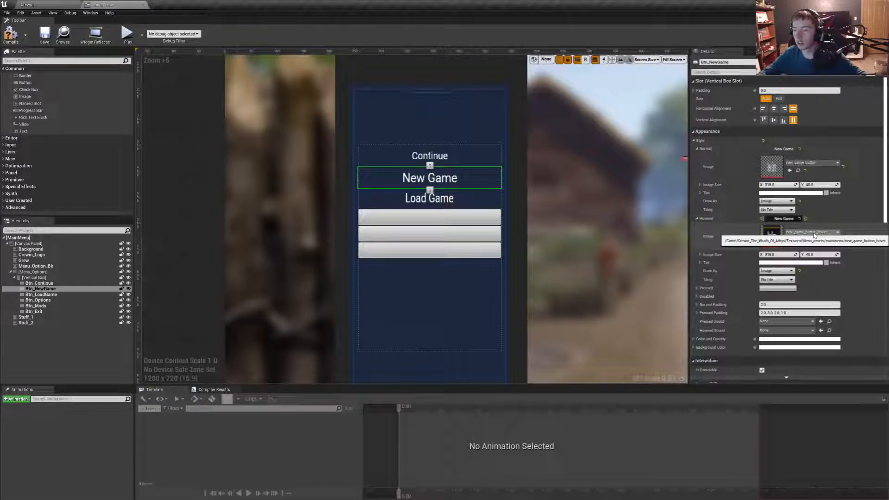
pyautogui.click(447, 204)
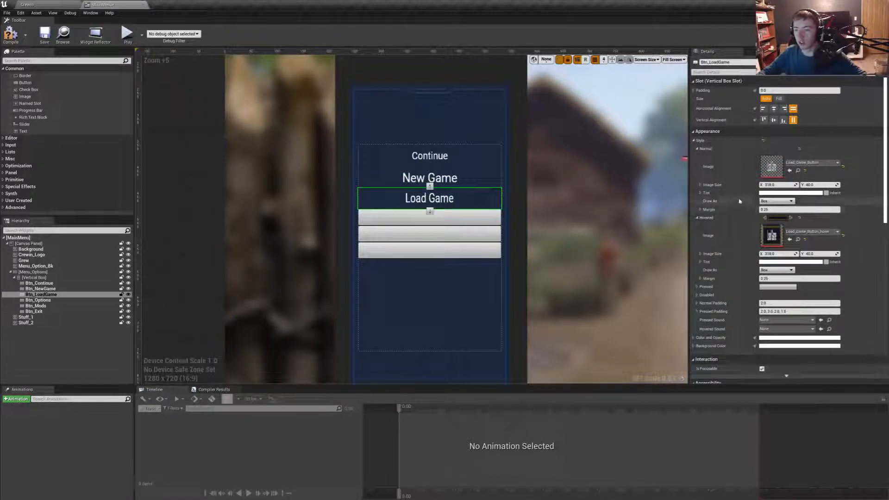
pyautogui.click(775, 272)
pyautogui.click(774, 291)
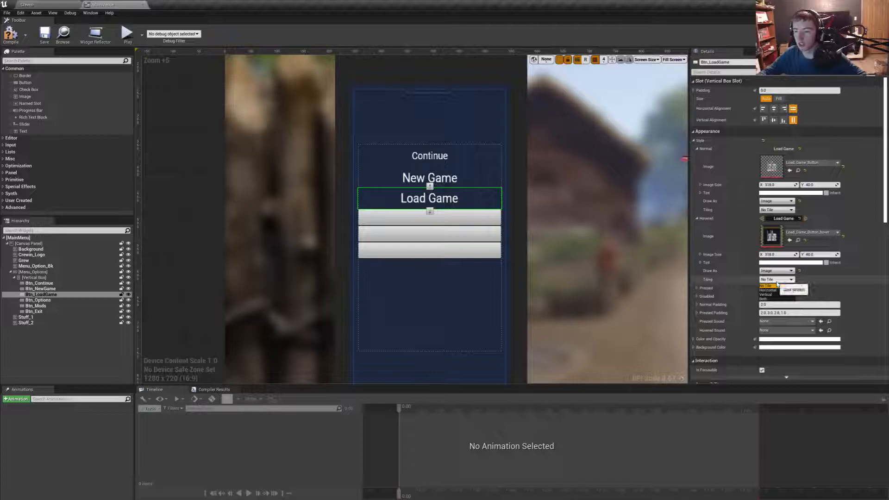
pyautogui.click(776, 284)
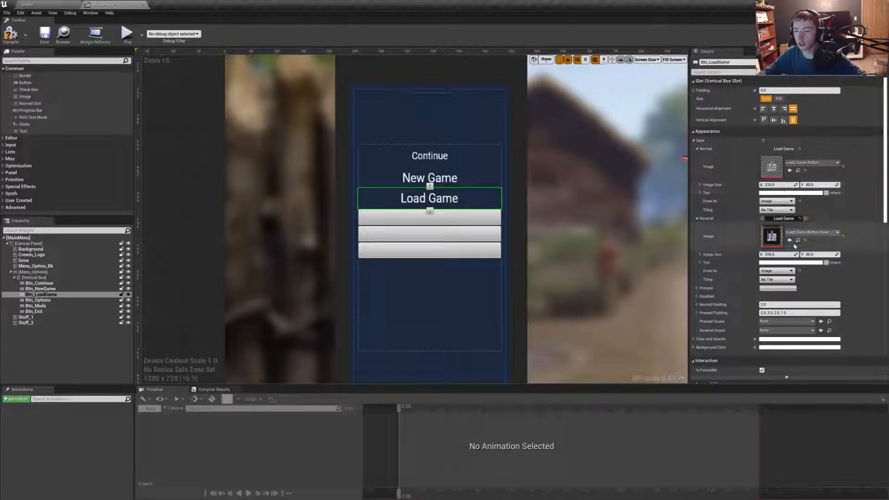
pyautogui.click(449, 181)
pyautogui.click(449, 160)
# - Assign the Options_Button texture as the Normal style image of Btn_Options
pyautogui.click(458, 218)
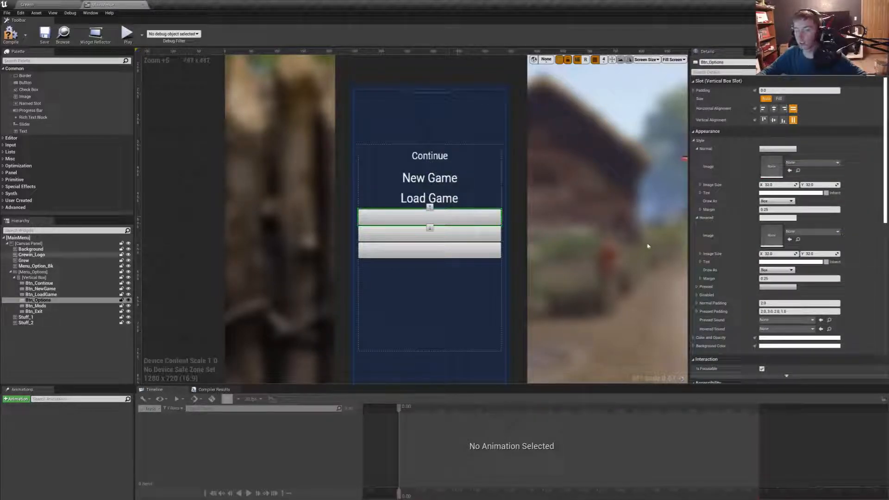
pyautogui.click(806, 162)
pyautogui.write('Do')
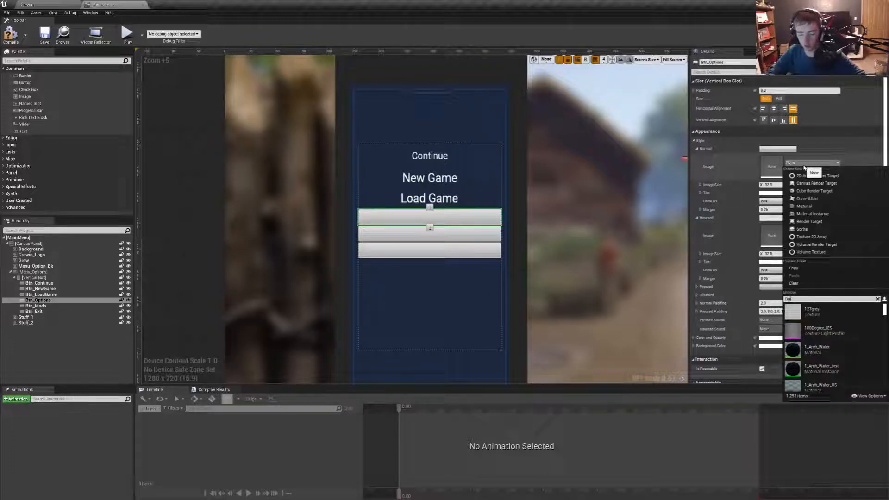
pyautogui.press('BackSpace')
pyautogui.press('BackSpace')
pyautogui.write('Options')
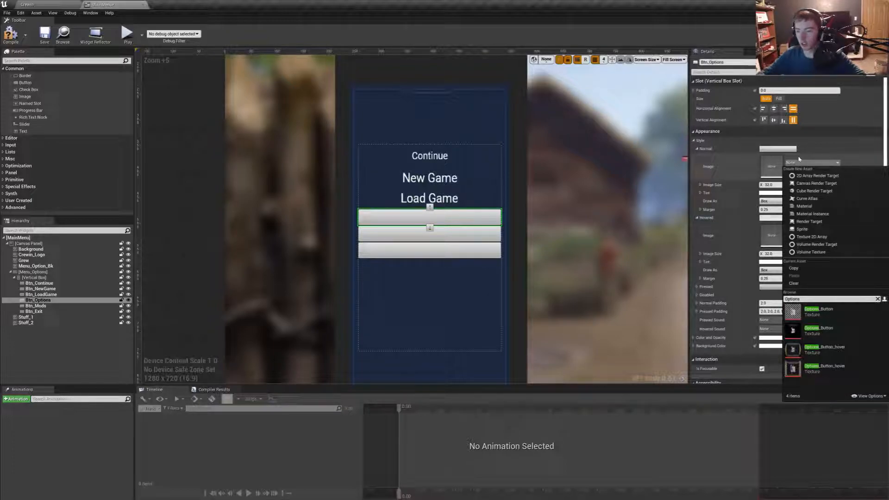
pyautogui.click(830, 327)
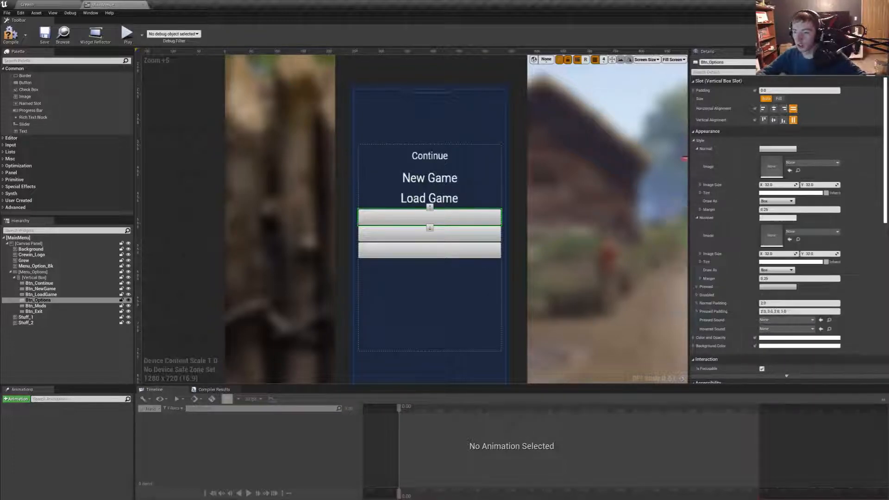
# - Assign the Options_Button_hover texture as the Hovered style image of Btn_Options
pyautogui.click(808, 231)
pyautogui.write('Optio')
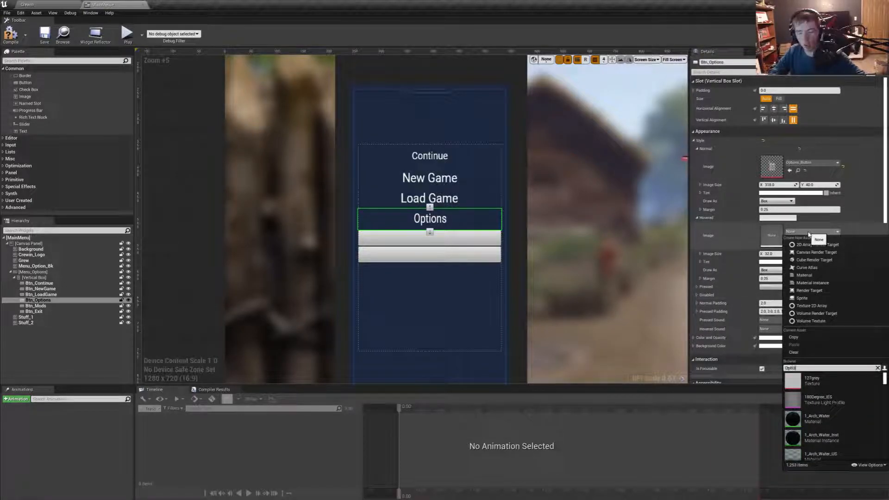
pyautogui.write('ns')
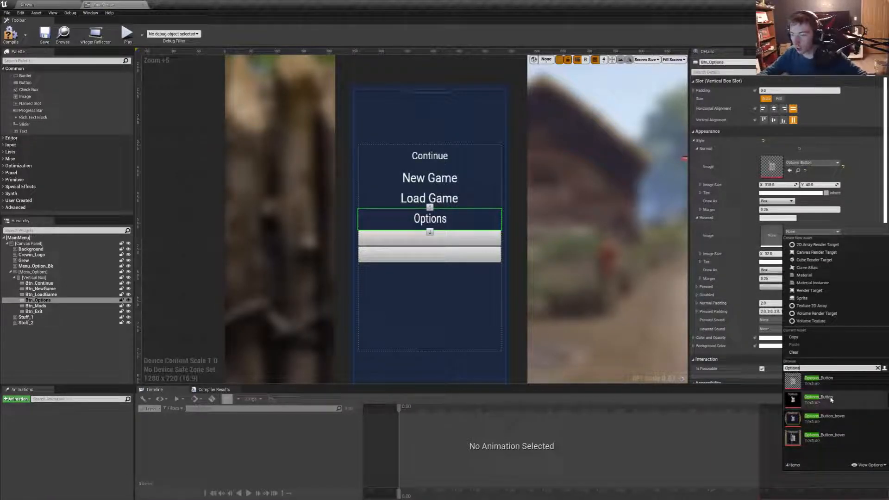
pyautogui.click(831, 434)
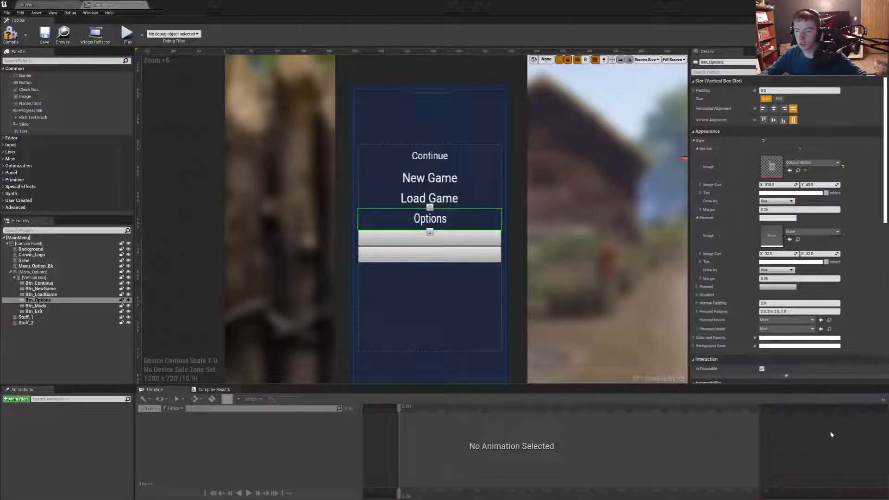
# - Set Draw As to Image for both the Normal and Hovered styles of Btn_Options
pyautogui.click(777, 201)
pyautogui.click(770, 221)
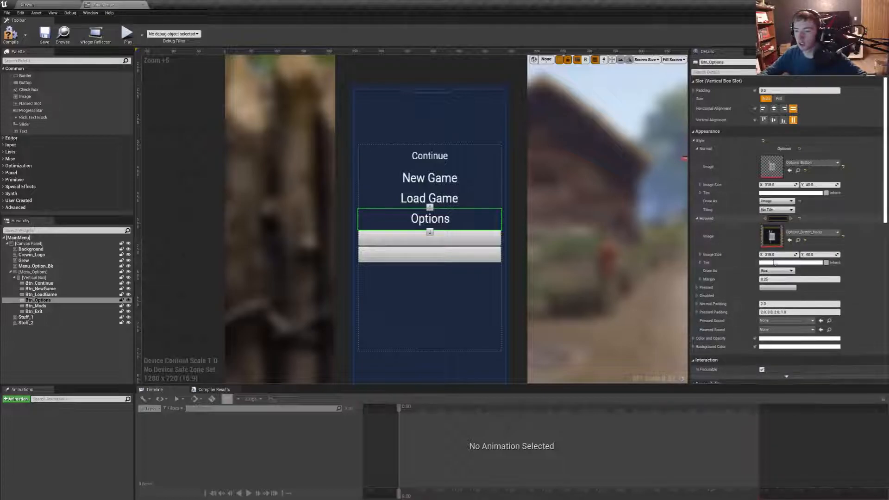
pyautogui.click(777, 270)
pyautogui.click(770, 291)
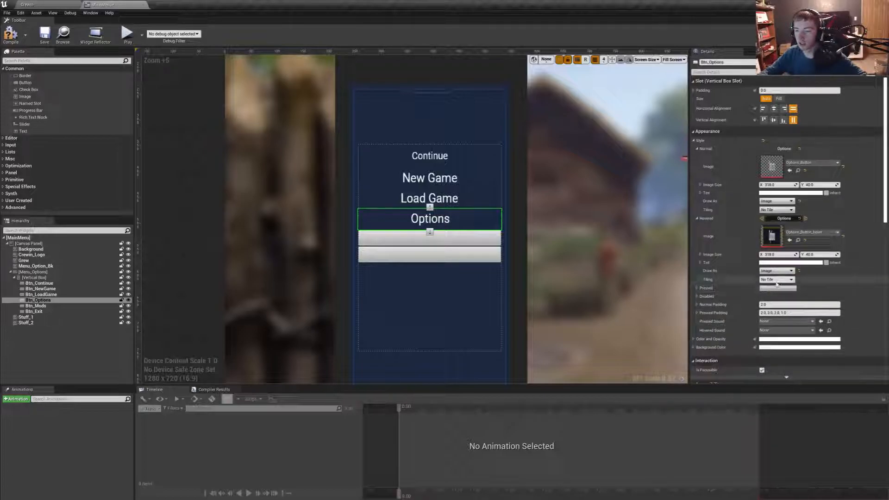
# - Assign Mods_Button as the Normal image and Mods_Button_hover as the Hovered image of Btn_Mods
pyautogui.click(449, 241)
pyautogui.click(795, 163)
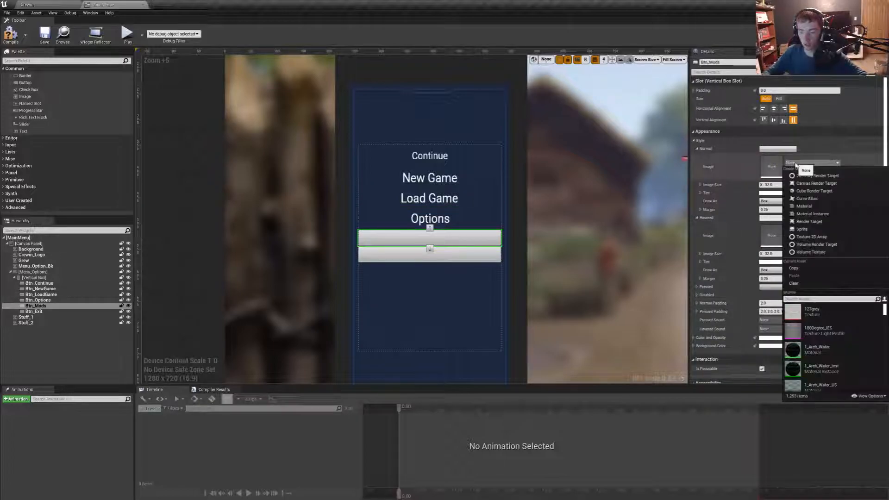
pyautogui.write('Mods')
pyautogui.click(819, 310)
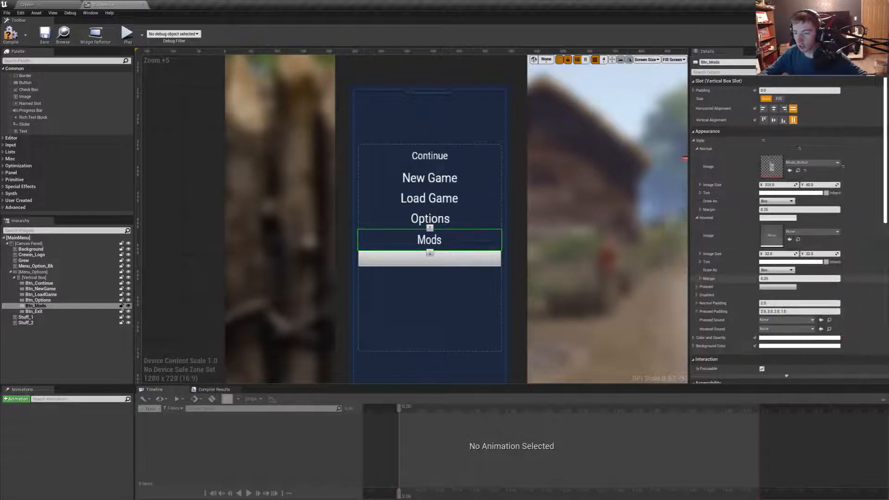
pyautogui.click(798, 232)
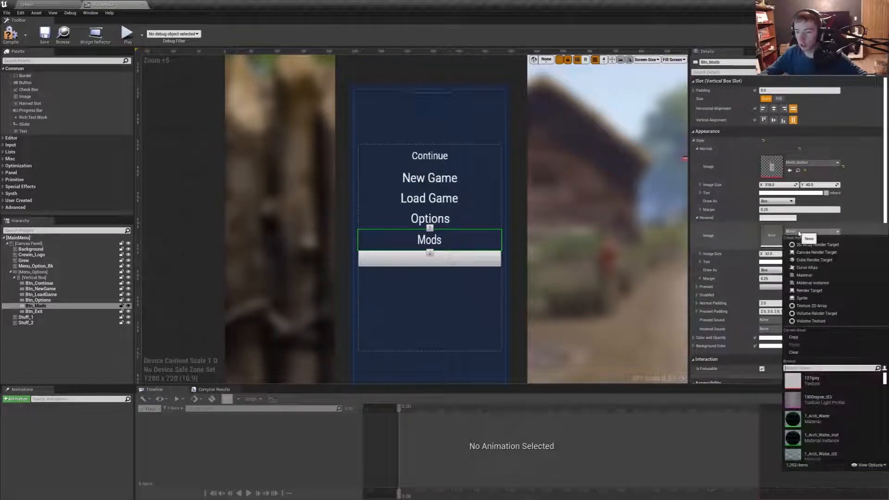
pyautogui.write('Mods')
pyautogui.click(809, 399)
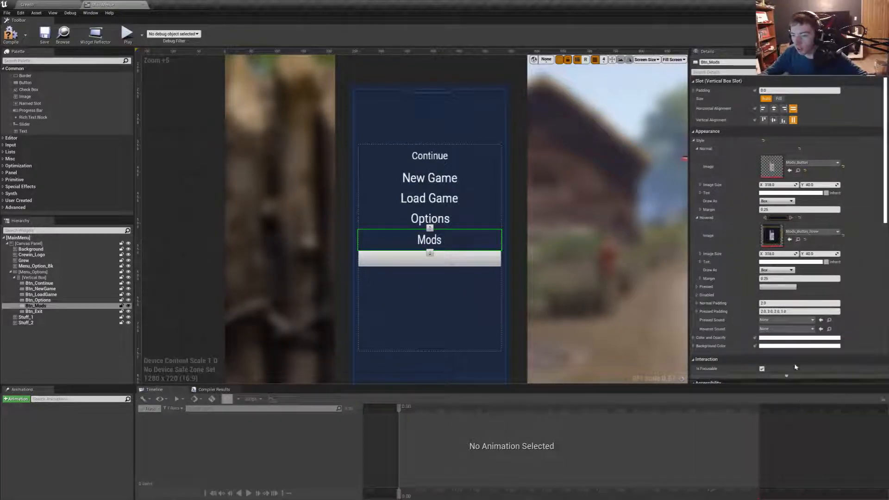
# - Set Draw As to Image for both the Hovered and Normal styles of Btn_Mods
pyautogui.click(777, 270)
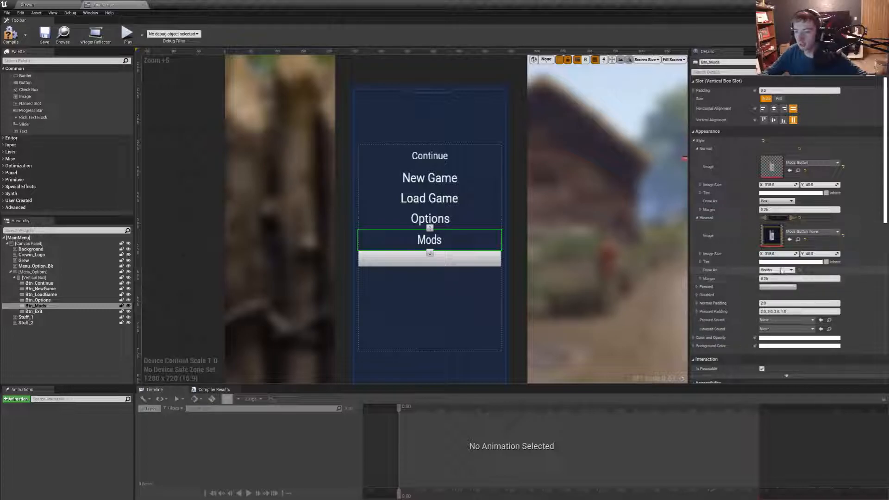
pyautogui.click(776, 290)
pyautogui.click(777, 201)
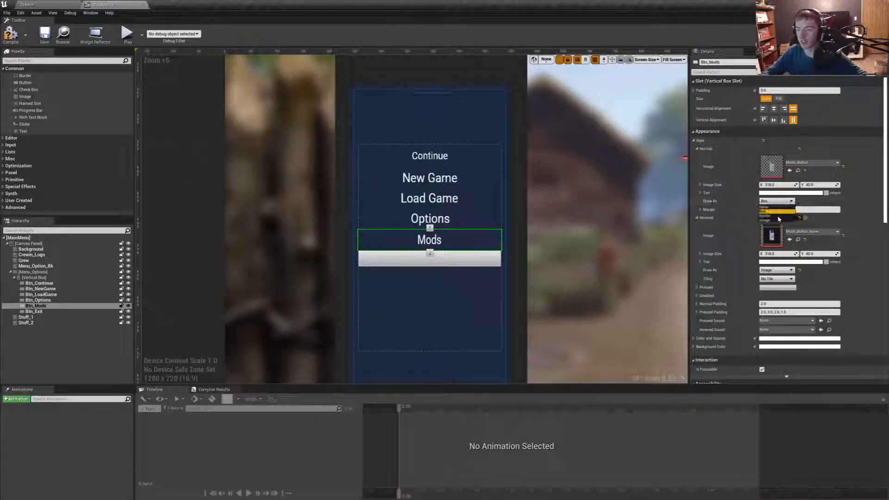
pyautogui.click(776, 221)
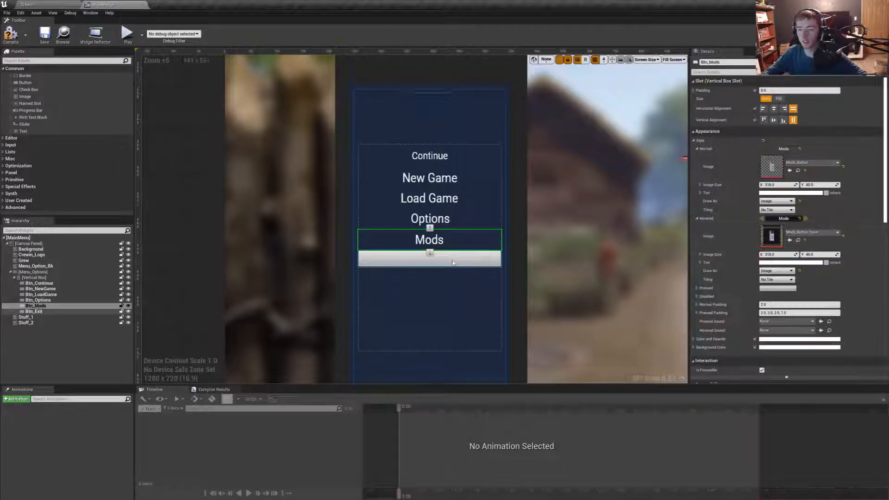
# - Assign Exit_Button as the Normal image of Btn_Exit and set Draw As to Image for its Normal and Hovered styles
pyautogui.click(429, 259)
pyautogui.click(808, 162)
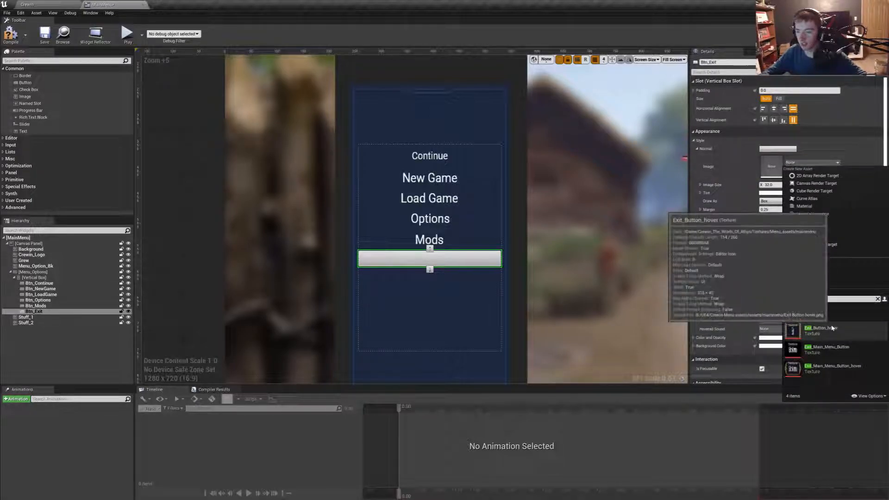
pyautogui.click(820, 313)
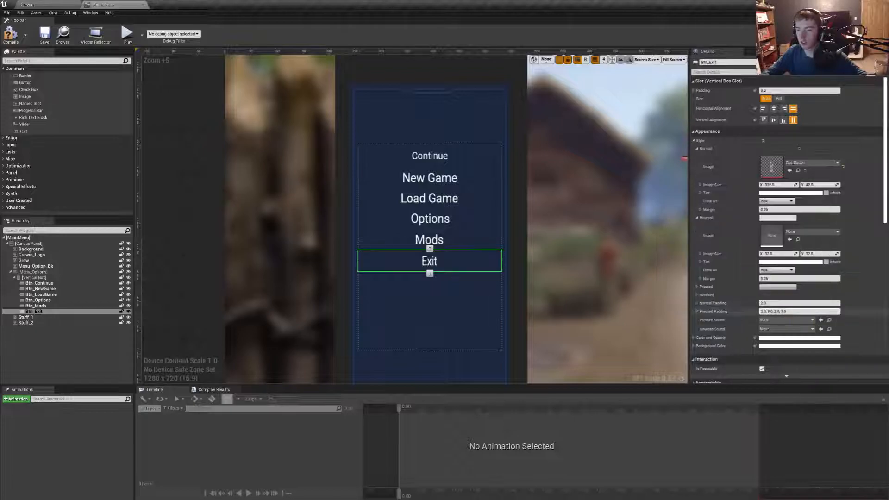
pyautogui.click(777, 201)
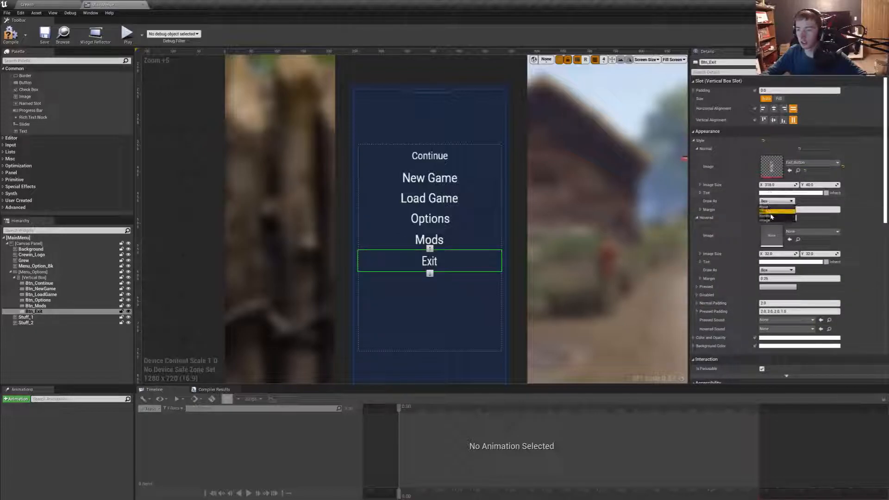
pyautogui.click(774, 227)
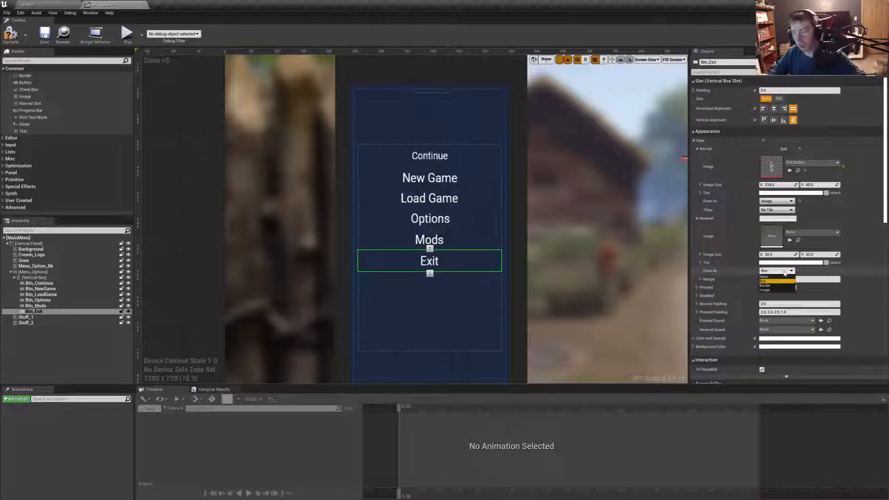
pyautogui.click(765, 290)
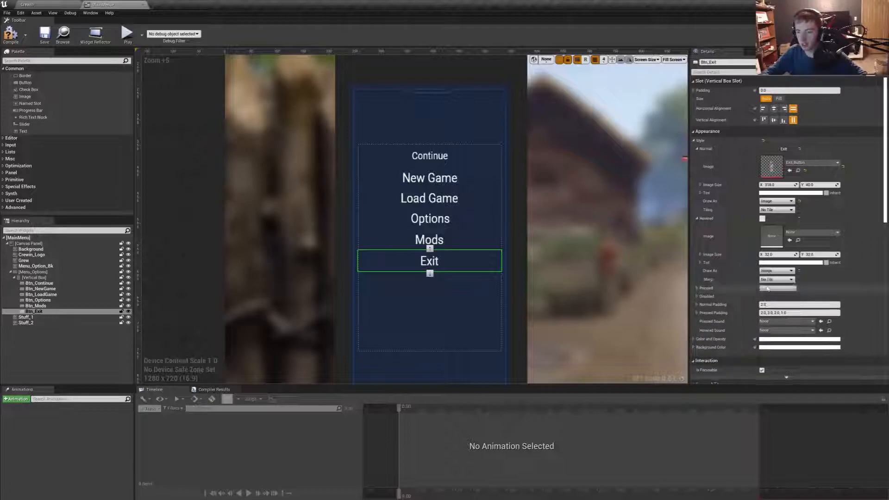
# - Assign the Exit_Button_hover texture as the Hovered style image of Btn_Exit
pyautogui.click(795, 233)
pyautogui.write('Exi')
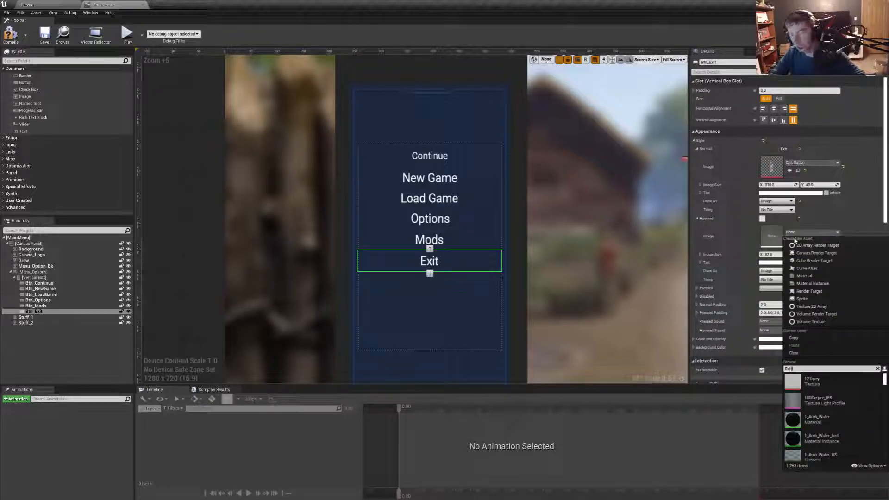
pyautogui.write('t')
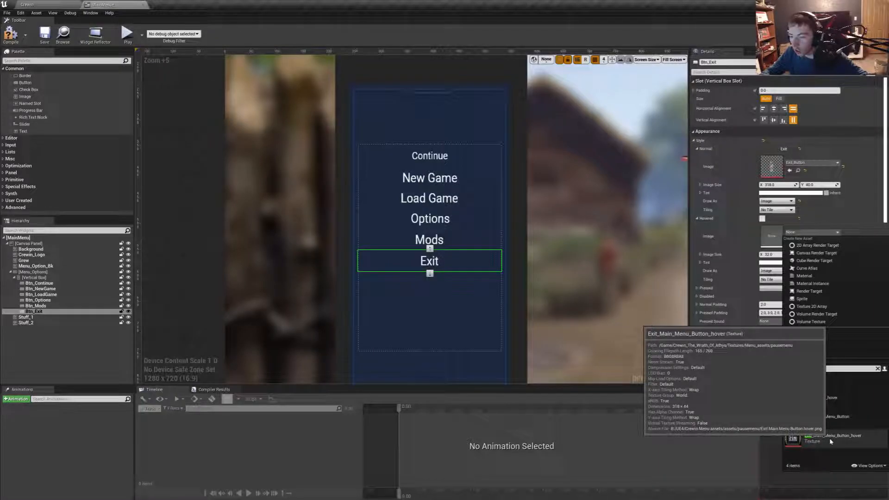
pyautogui.click(845, 408)
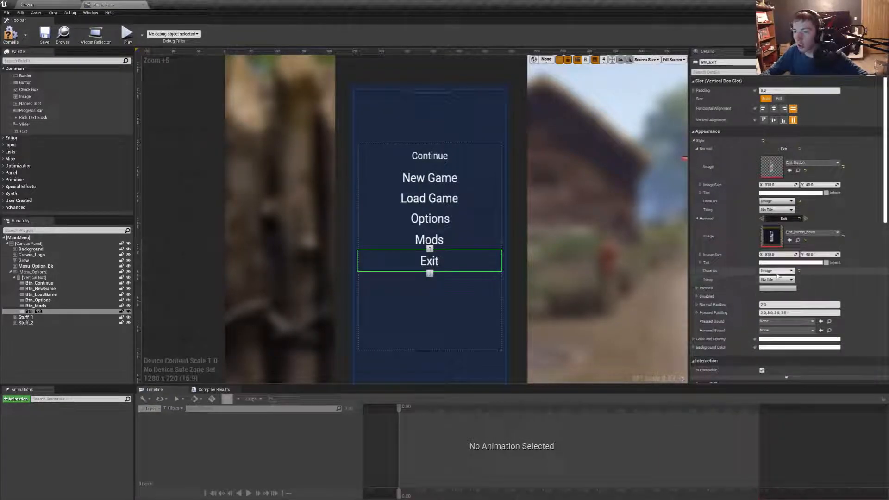
# - Compile and save the MainMenu widget, and open the root Content folder in the Crewin level editor
pyautogui.click(8, 36)
pyautogui.click(45, 35)
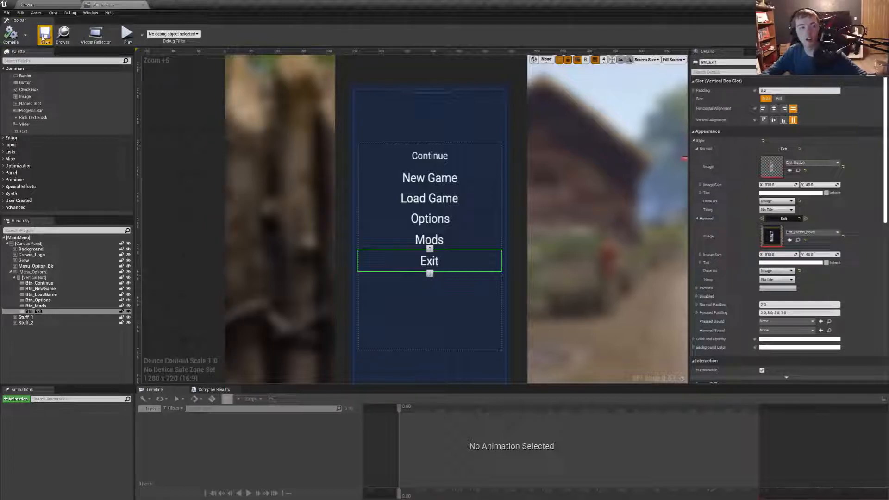
pyautogui.click(49, 6)
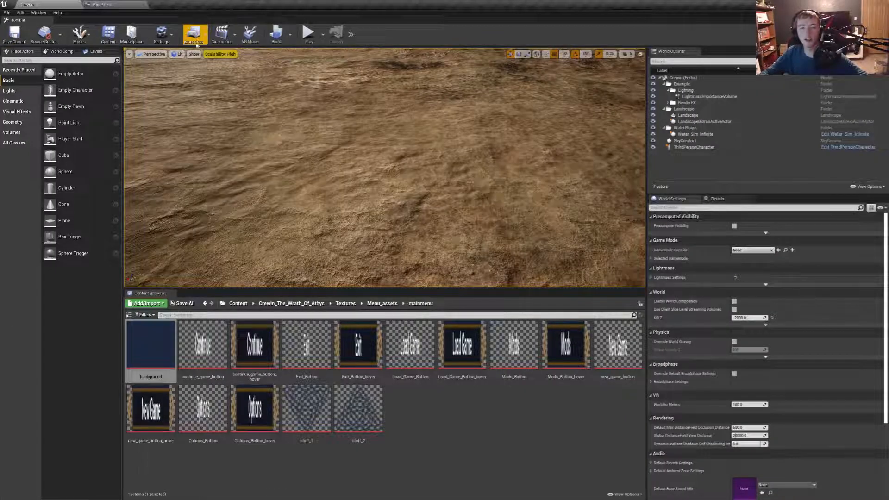
pyautogui.click(238, 303)
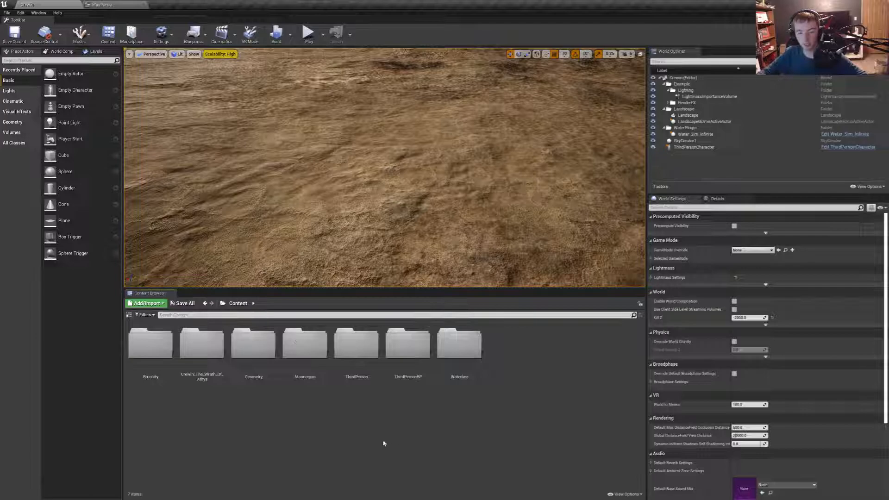
# - Create a new level named MainMenu in the Levels folder of Crewin_The_Wrath_Of_Athys and open it
pyautogui.doubleClick(253, 345)
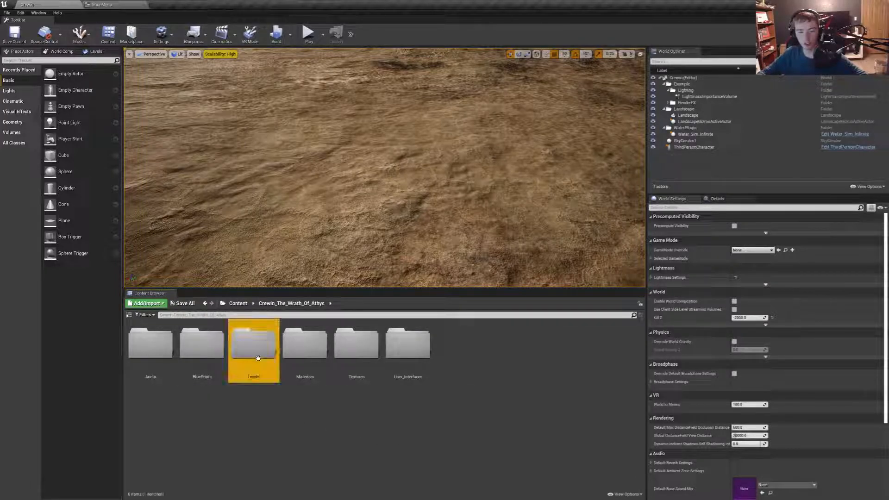
pyautogui.rightClick(286, 402)
pyautogui.click(311, 242)
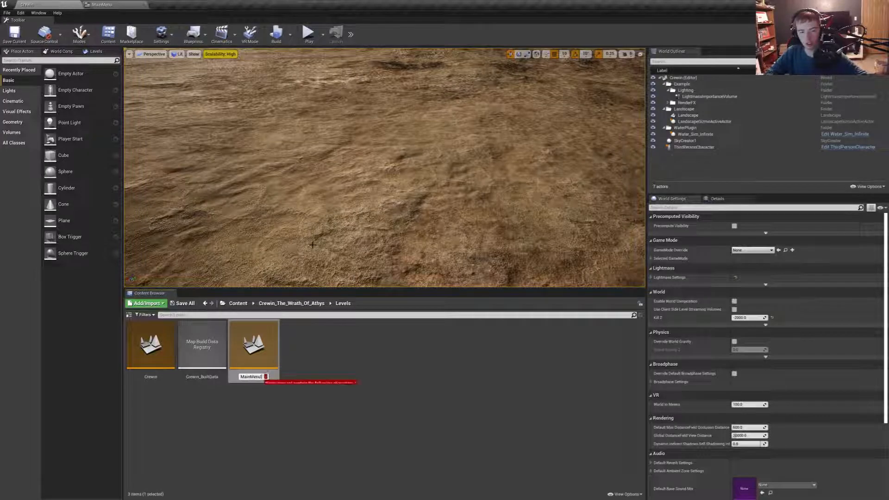
pyautogui.press('BackSpace')
pyautogui.press('Return')
pyautogui.doubleClick(240, 357)
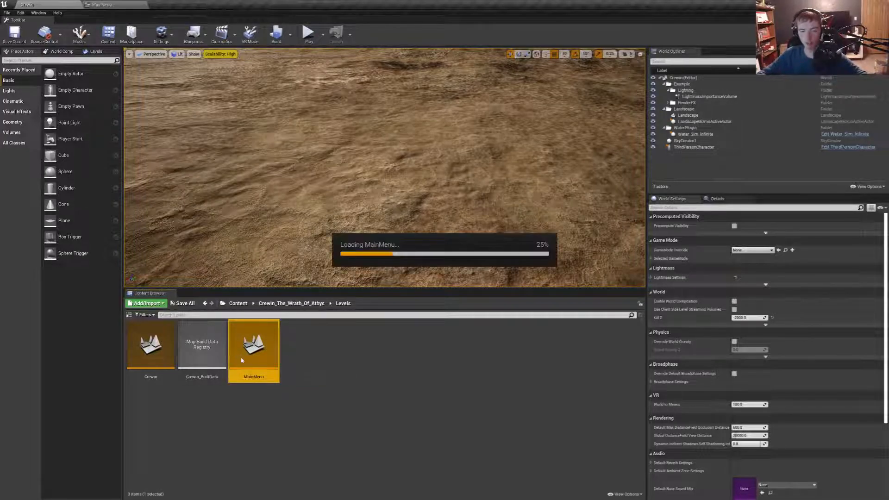
# - Open the MainMenu level blueprint and add a Create Widget node wired from Event BeginPlay
pyautogui.click(194, 36)
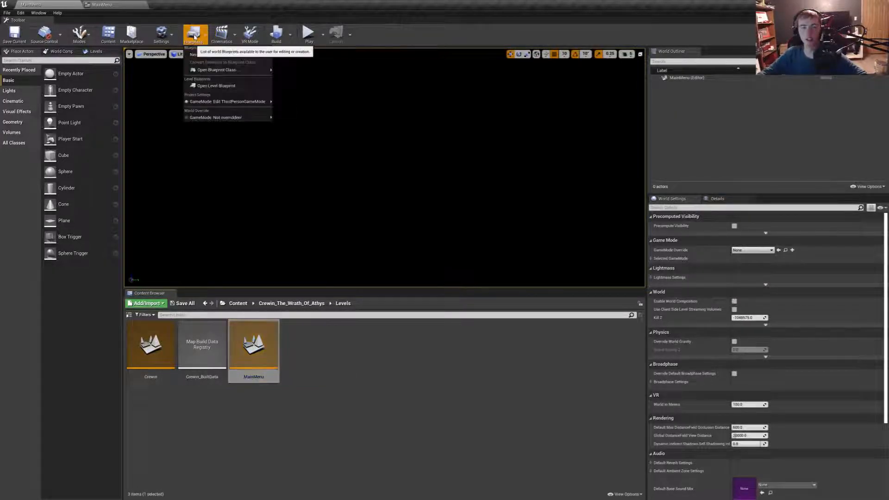
pyautogui.click(217, 85)
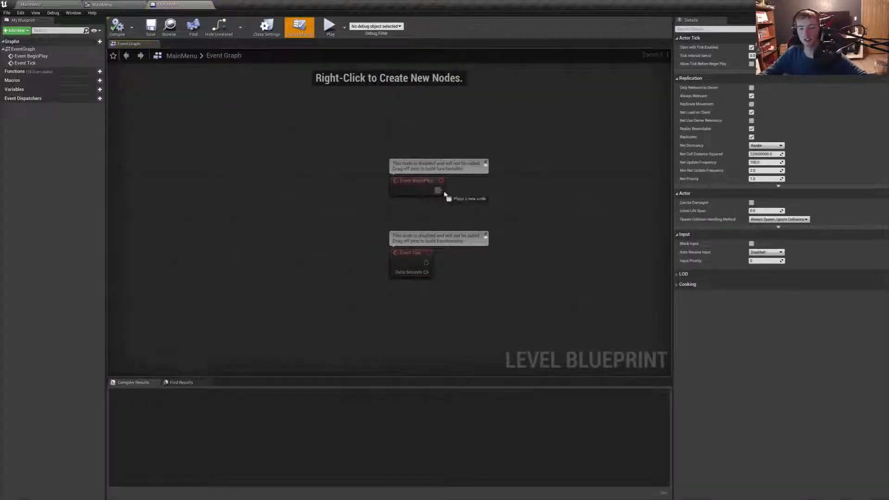
pyautogui.moveTo(444, 195); pyautogui.dragTo(541, 195)
pyautogui.write('Create B')
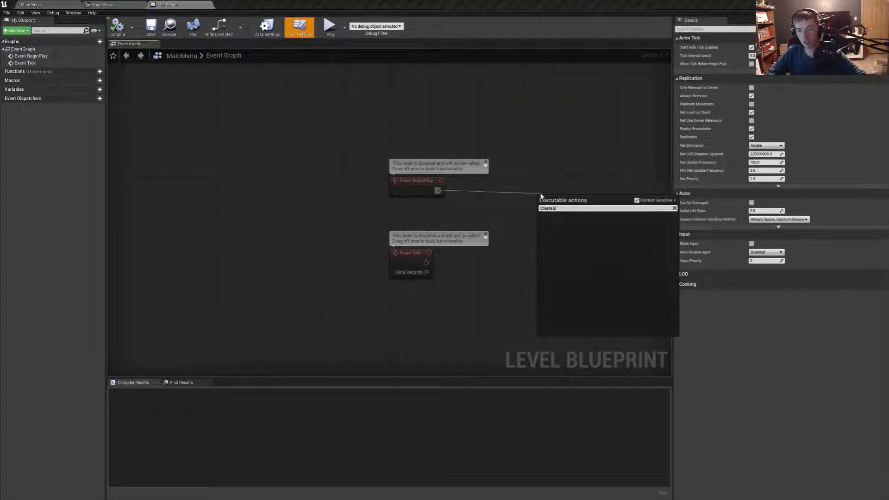
pyautogui.write('l')
pyautogui.press('BackSpace')
pyautogui.press('BackSpace')
pyautogui.write('WEidge')
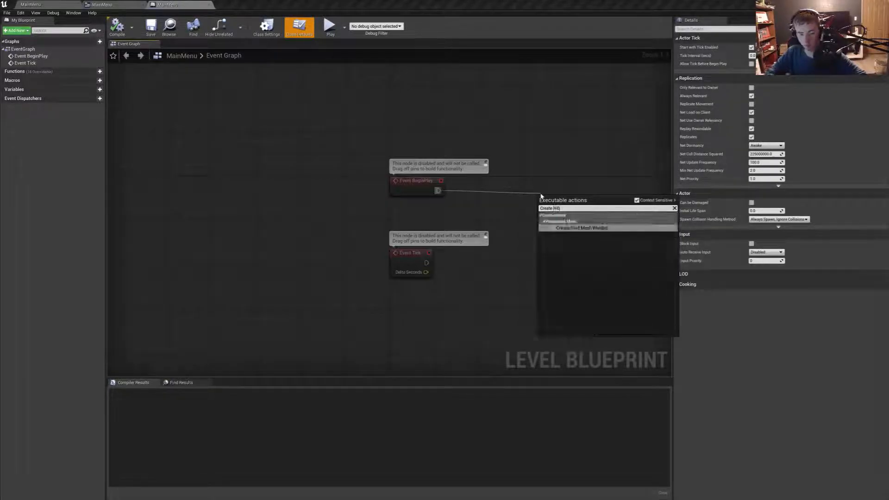
pyautogui.press('BackSpace')
pyautogui.press('BackSpace')
pyautogui.press('BackSpace')
pyautogui.press('BackSpace')
pyautogui.write('idg')
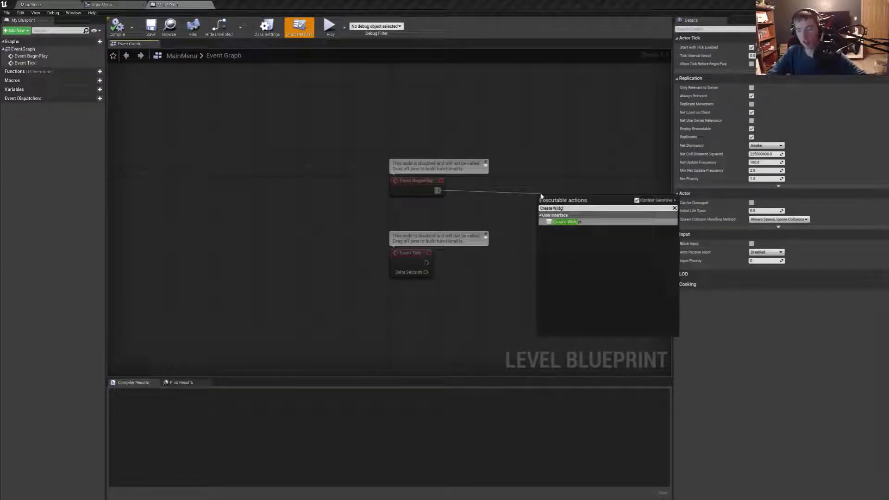
pyautogui.press('Return')
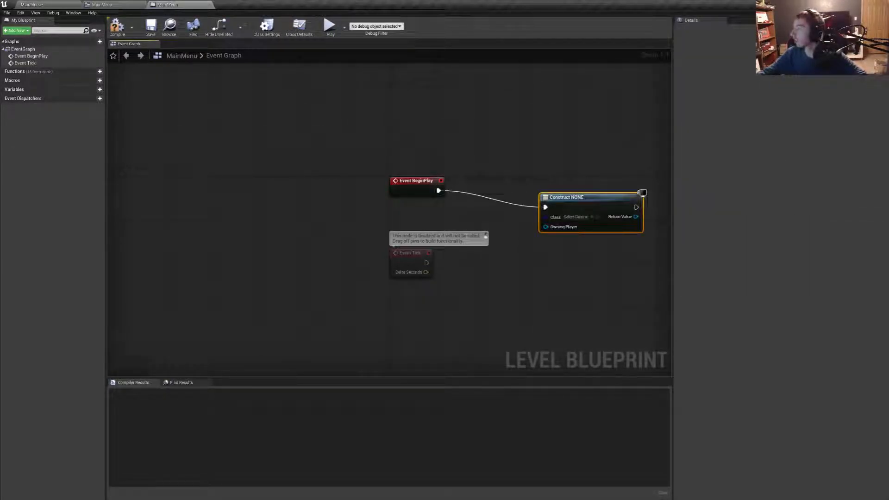
# - Set the Create Widget node's class to MainMenu and add an Add to Viewport node from its Return Value
pyautogui.moveTo(571, 201); pyautogui.dragTo(493, 184)
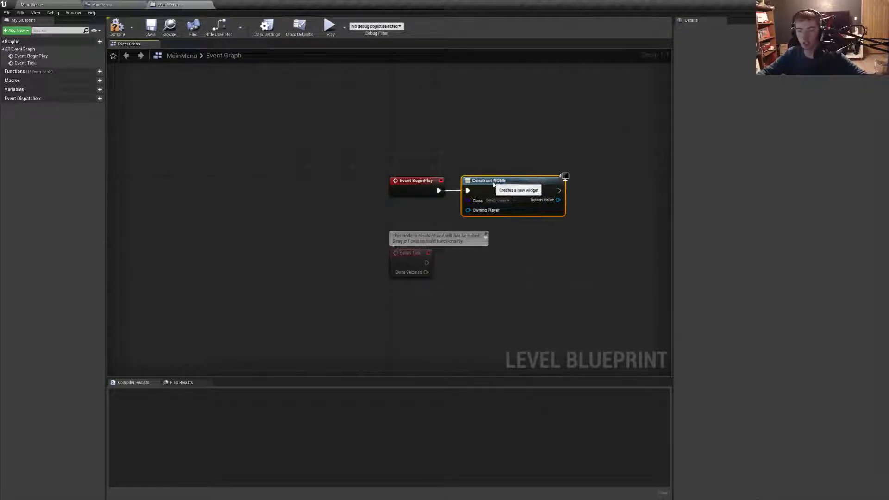
pyautogui.click(503, 201)
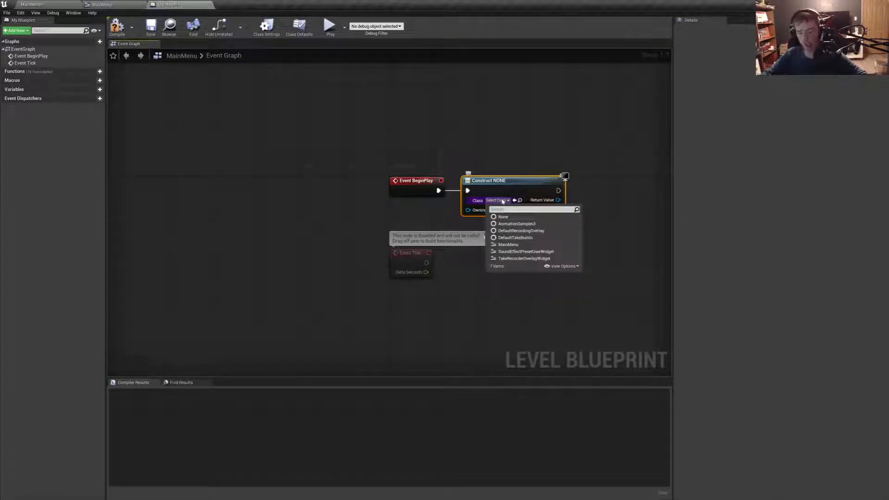
pyautogui.click(509, 244)
pyautogui.moveTo(557, 200); pyautogui.dragTo(589, 204)
pyautogui.write('add')
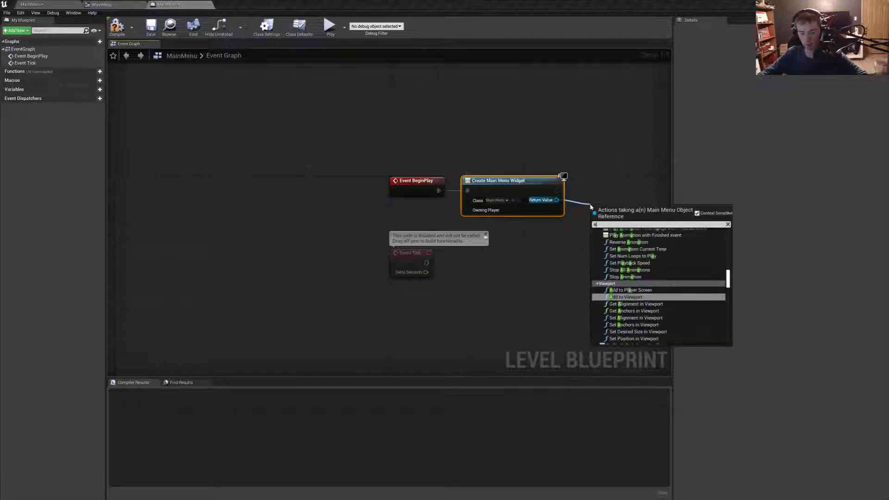
pyautogui.click(626, 263)
pyautogui.moveTo(593, 193); pyautogui.dragTo(490, 176, button='right')
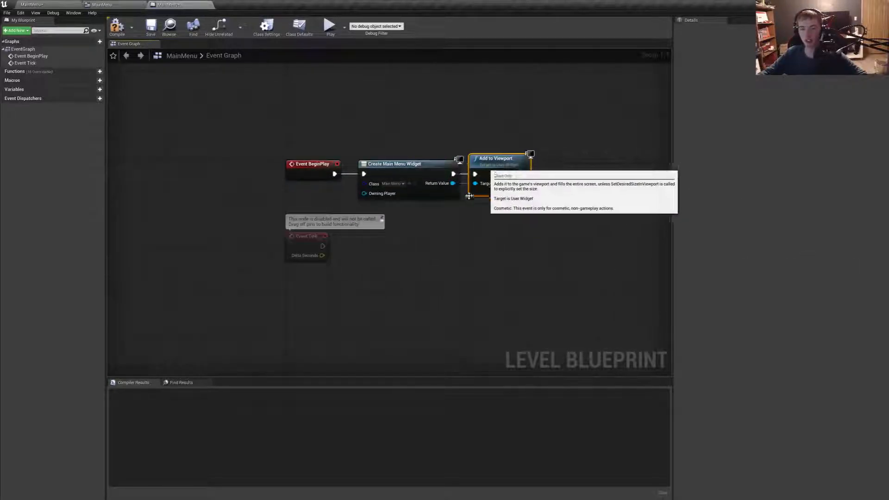
pyautogui.moveTo(500, 194); pyautogui.dragTo(483, 160)
# - Add a Get Player Controller node to the level blueprint below the widget nodes
pyautogui.rightClick(435, 243)
pyautogui.write('get playuer')
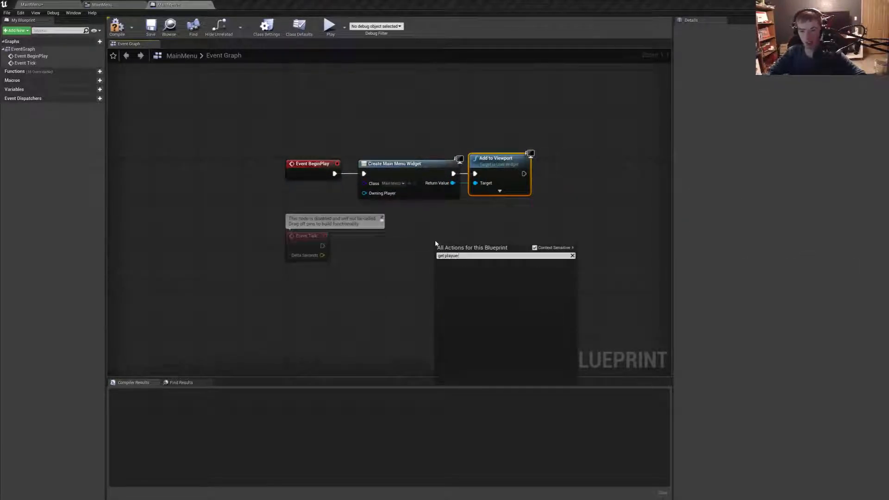
pyautogui.press('BackSpace')
pyautogui.press('BackSpace')
pyautogui.press('BackSpace')
pyautogui.write('er')
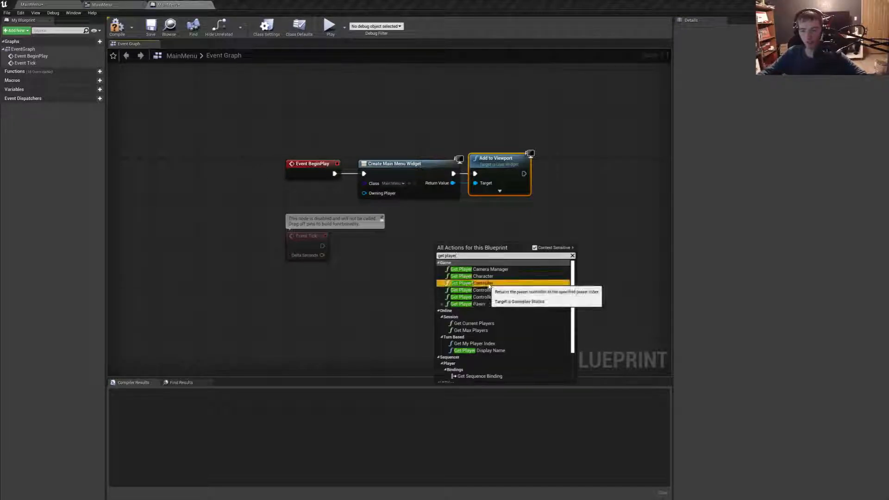
pyautogui.click(473, 283)
# - Add a Set Show Mouse Cursor node from the player controller, enable it, and place it well beyond Add to Viewport
pyautogui.moveTo(513, 257); pyautogui.dragTo(539, 229)
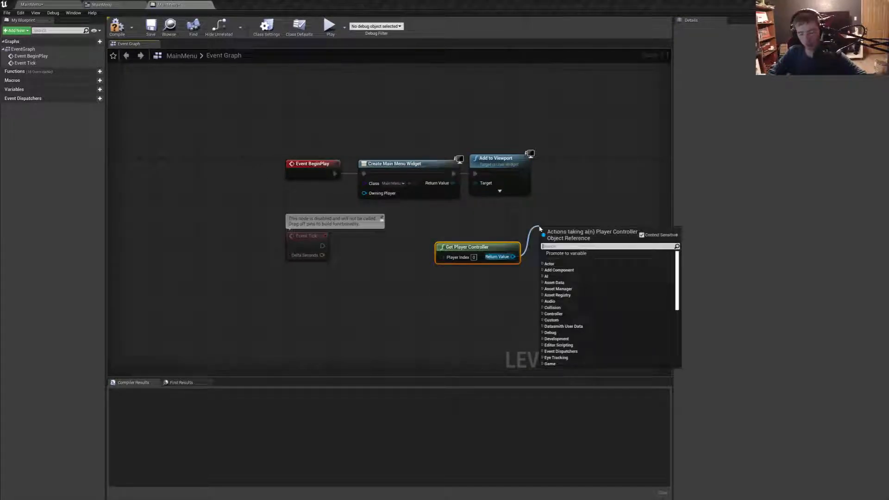
pyautogui.write('se')
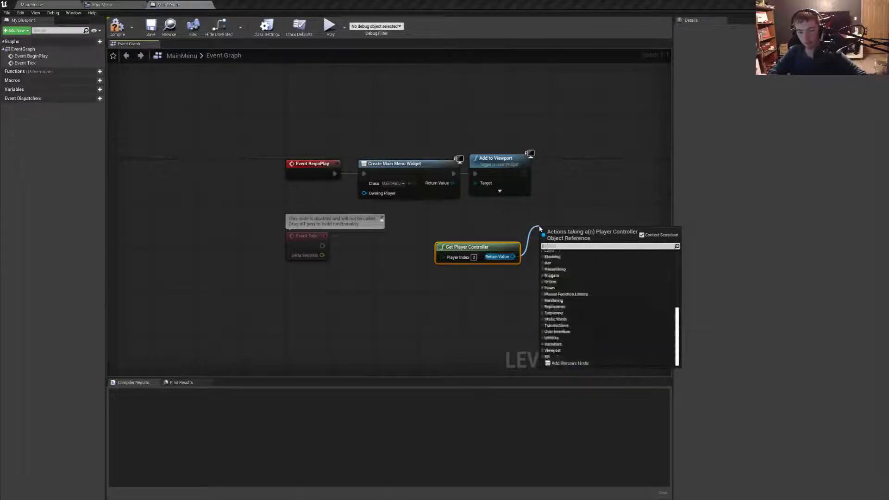
pyautogui.write('t show')
pyautogui.press('Return')
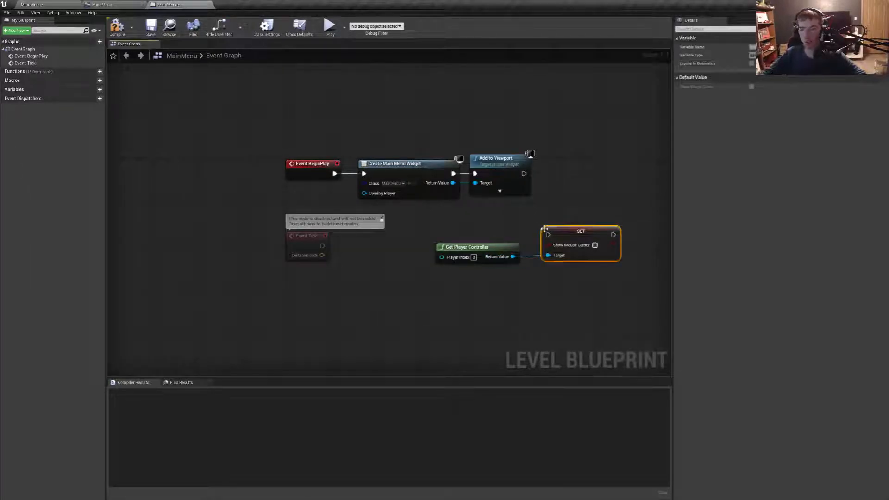
pyautogui.moveTo(574, 230); pyautogui.dragTo(434, 177)
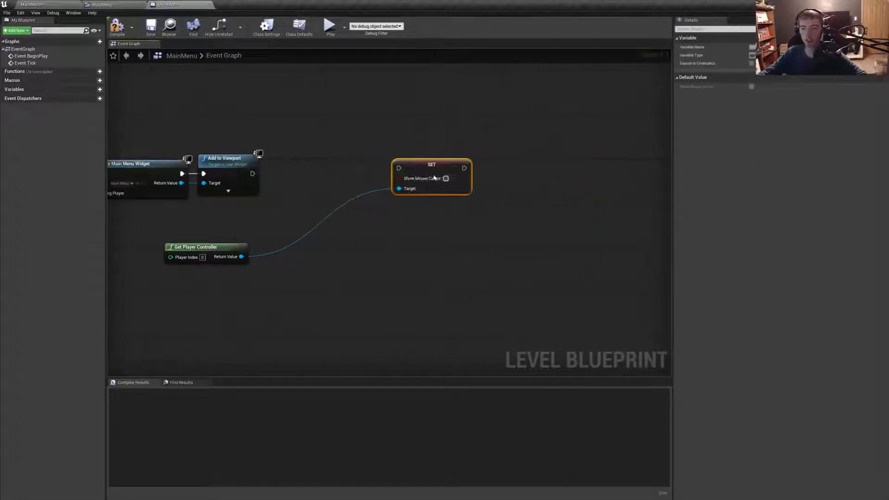
pyautogui.moveTo(372, 160); pyautogui.dragTo(502, 165, button='right')
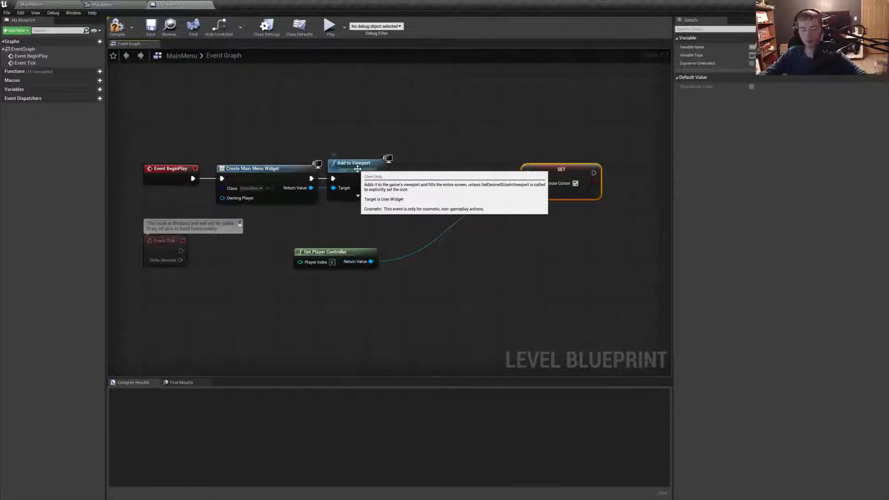
pyautogui.moveTo(360, 171)
pyautogui.mouseDown()
pyautogui.moveTo(404, 171)
pyautogui.moveTo(370, 172)
pyautogui.mouseUp()
# - Wire the player controller to the Create Widget node's Owning Player and add a Set Input Mode UI Only node from it
pyautogui.keyDown('ctrl'); pyautogui.moveTo(371, 262); pyautogui.dragTo(226, 204); pyautogui.keyUp('ctrl')
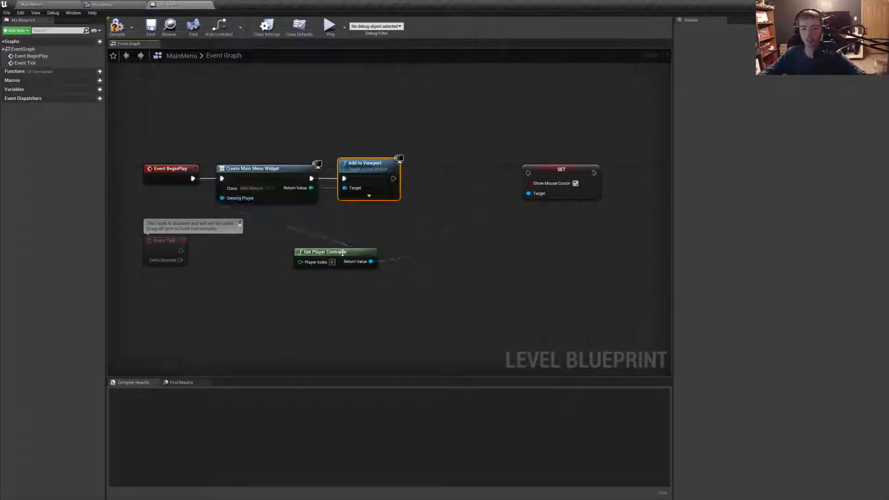
pyautogui.moveTo(371, 262); pyautogui.dragTo(417, 221)
pyautogui.write('set i')
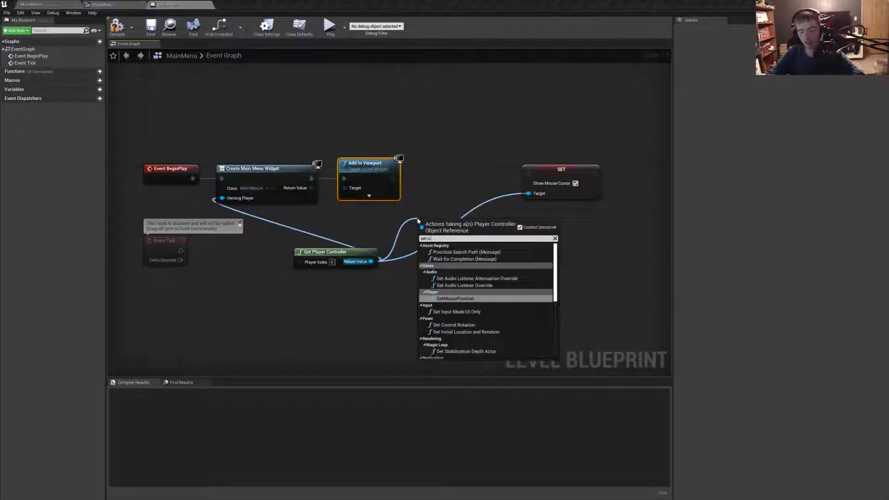
pyautogui.write('nput')
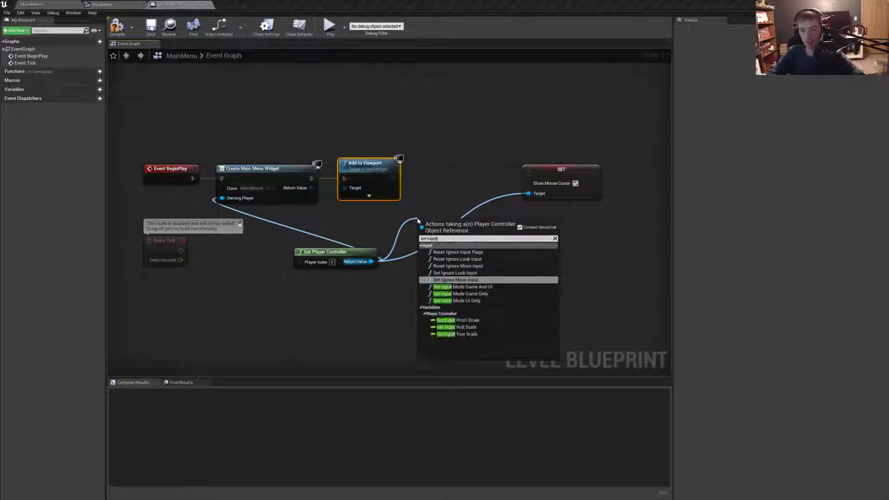
pyautogui.write(' mode')
pyautogui.press('Return')
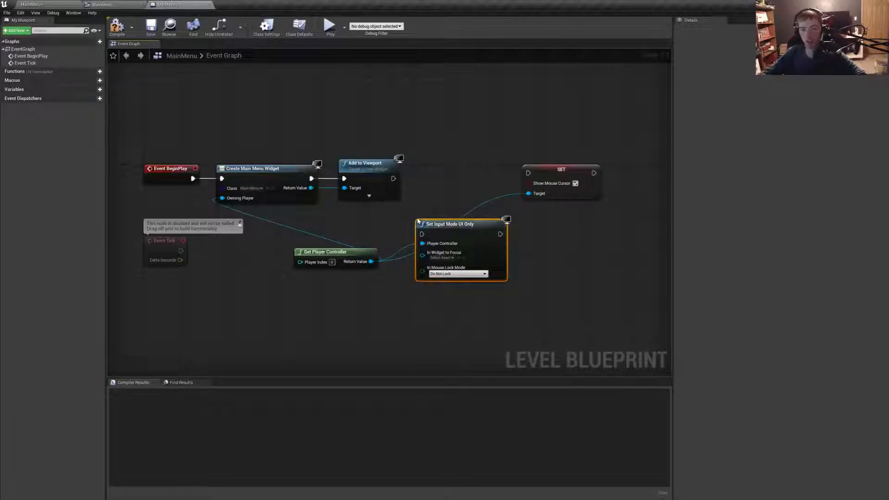
# - Insert Set Input Mode UI Only before the cursor node, wire the widget to its focus input, choose Lock in Fullscreen, and compile
pyautogui.moveTo(453, 224); pyautogui.dragTo(524, 176)
pyautogui.moveTo(433, 196); pyautogui.dragTo(311, 189)
pyautogui.click(463, 206)
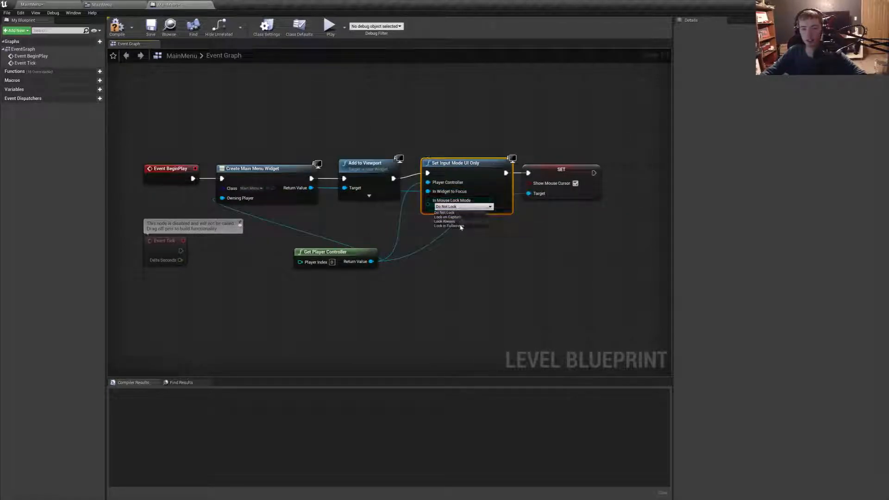
pyautogui.click(447, 226)
pyautogui.click(120, 33)
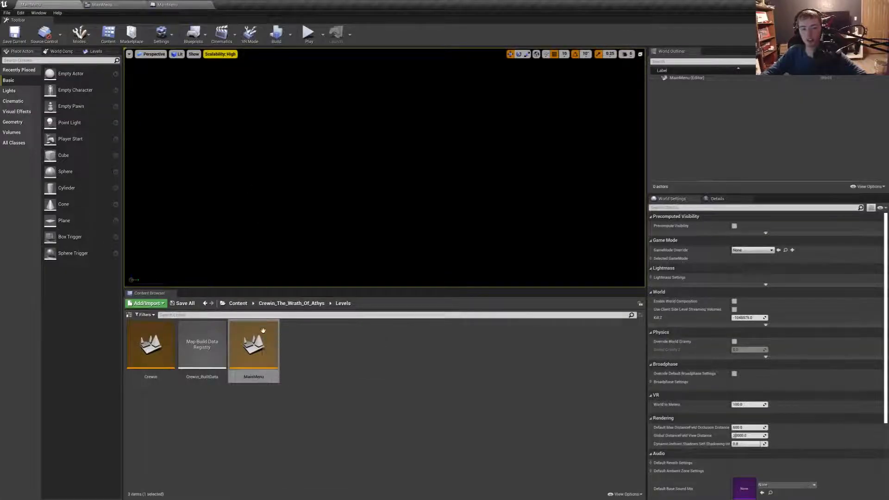
# - Play the MainMenu level to test the menu buttons, including Exit, and return to the MainMenu widget
pyautogui.click(308, 33)
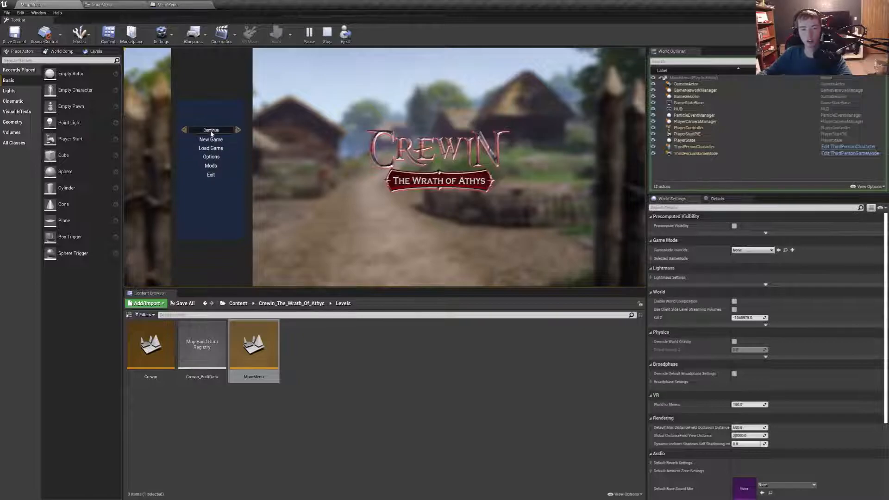
pyautogui.click(213, 177)
pyautogui.click(128, 3)
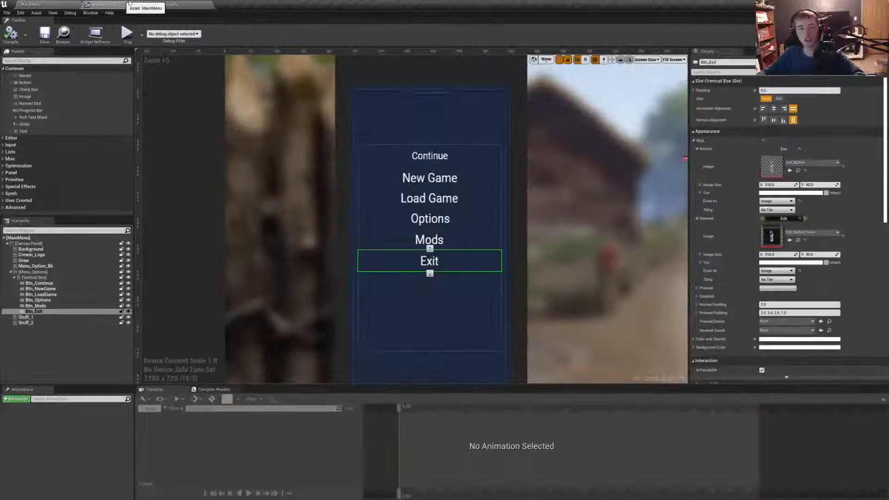
# - Assign the continue_game_button texture as the Pressed style image of Btn_Continue
pyautogui.click(430, 157)
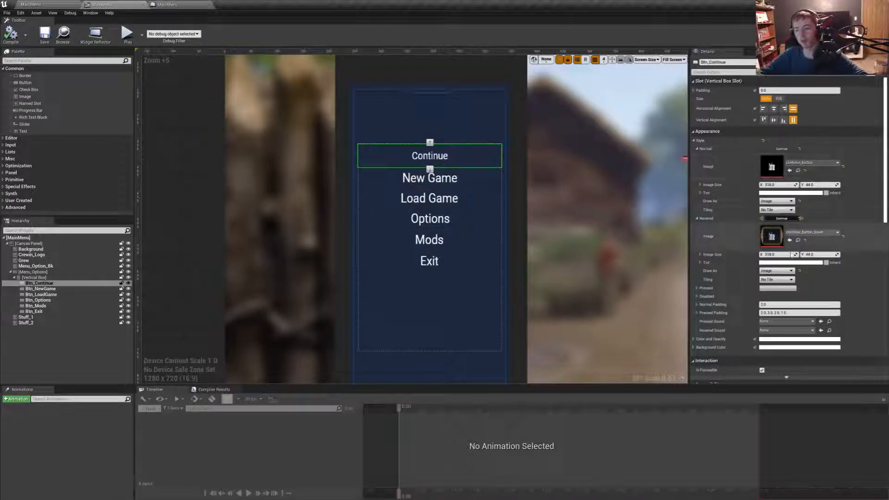
pyautogui.click(697, 218)
pyautogui.click(697, 149)
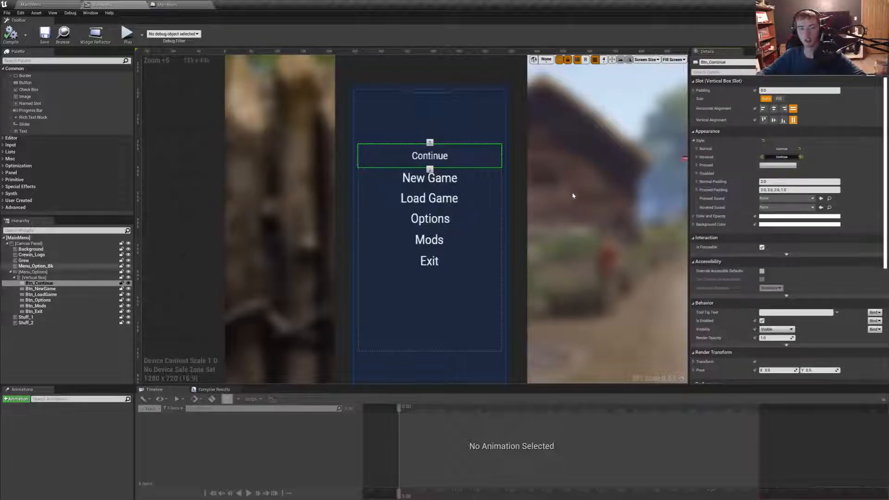
pyautogui.click(696, 165)
pyautogui.click(827, 181)
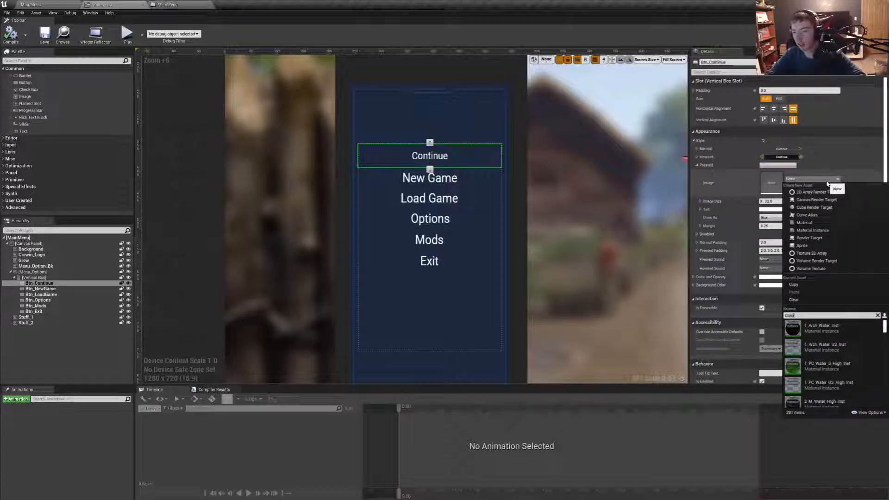
pyautogui.write('tinue')
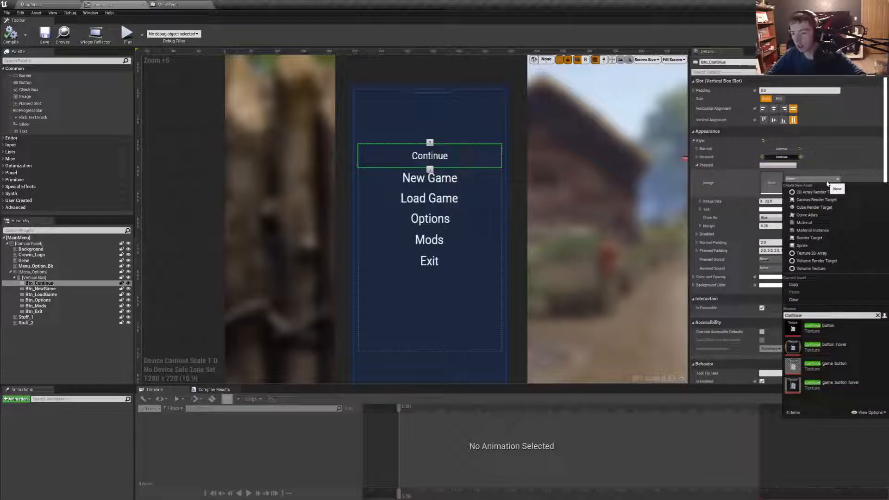
pyautogui.click(849, 368)
# - Set Draw As to Image for the Pressed style of Btn_Continue and compile the widget
pyautogui.click(776, 217)
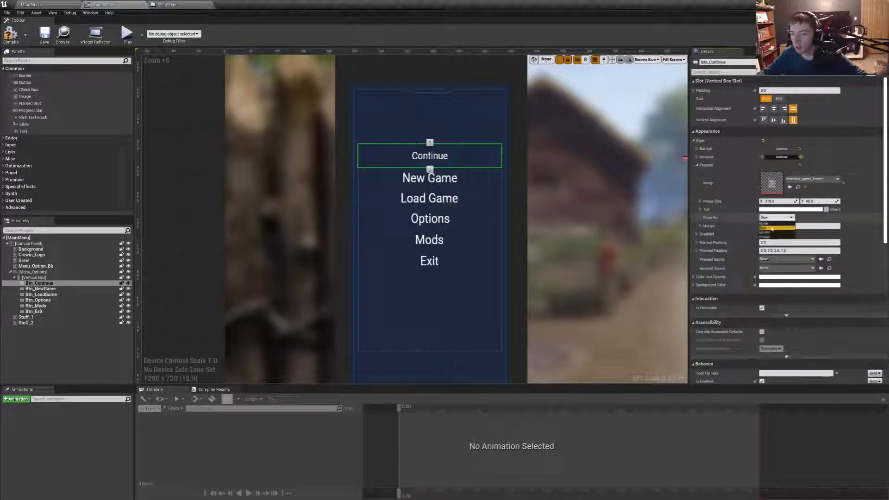
pyautogui.click(776, 217)
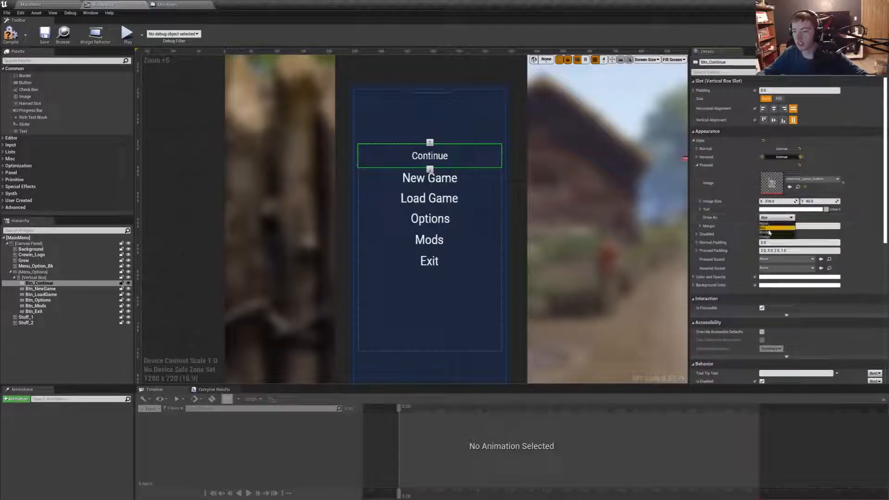
pyautogui.click(769, 237)
pyautogui.click(15, 41)
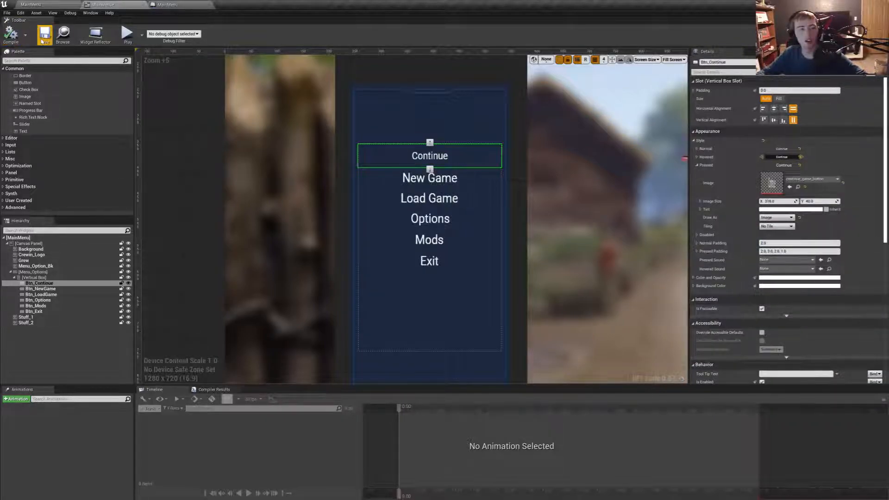
# - Save the widget, play the MainMenu level fullscreen to test the menu buttons, and exit the preview
pyautogui.click(44, 35)
pyautogui.click(32, 5)
pyautogui.click(307, 36)
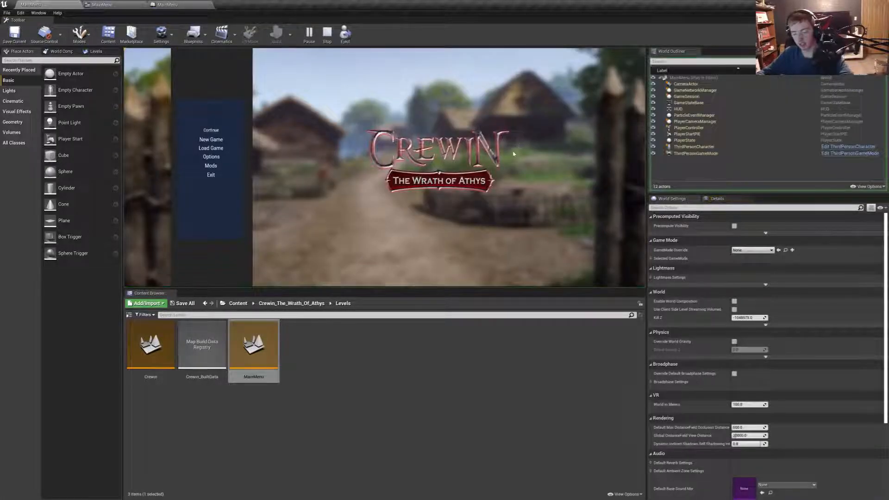
pyautogui.press('Escape')
pyautogui.press('F11')
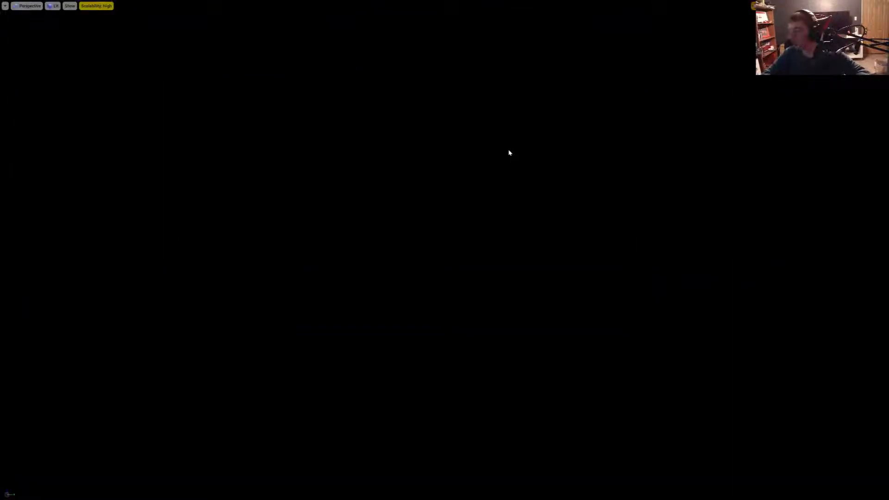
pyautogui.hotkey('alt', 'p')
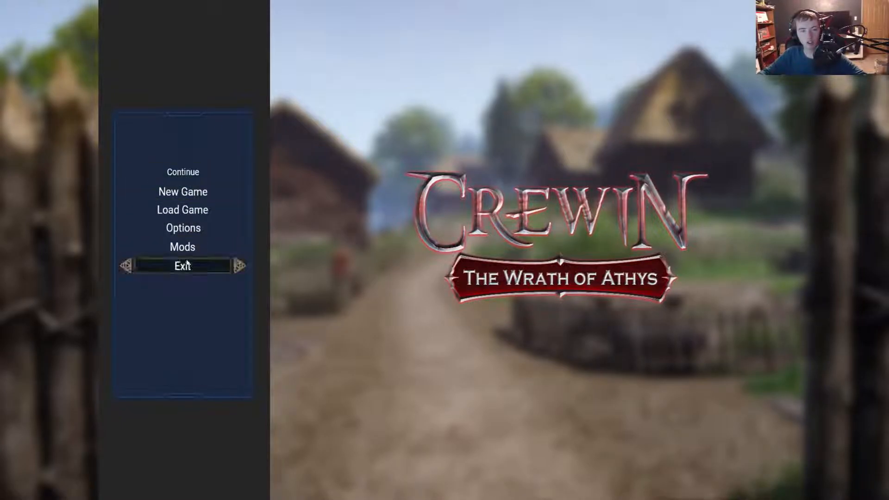
pyautogui.press('Escape')
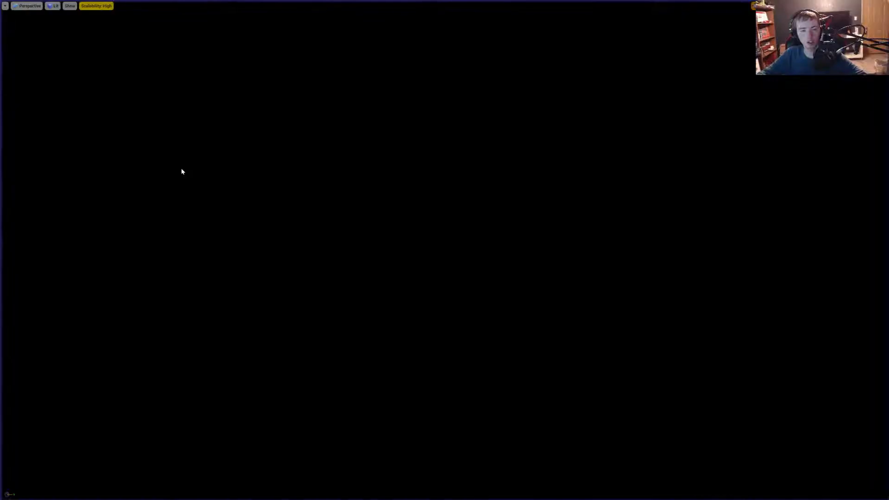
pyautogui.press('F11')
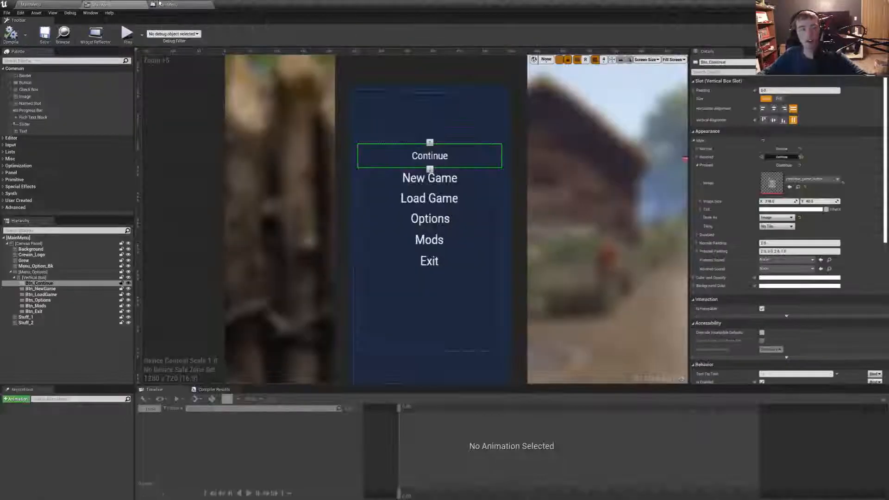
# - Set the Pressed image height of Btn_Continue to 44 to match its Normal and Hovered styles, compile, and save the widget
pyautogui.click(697, 157)
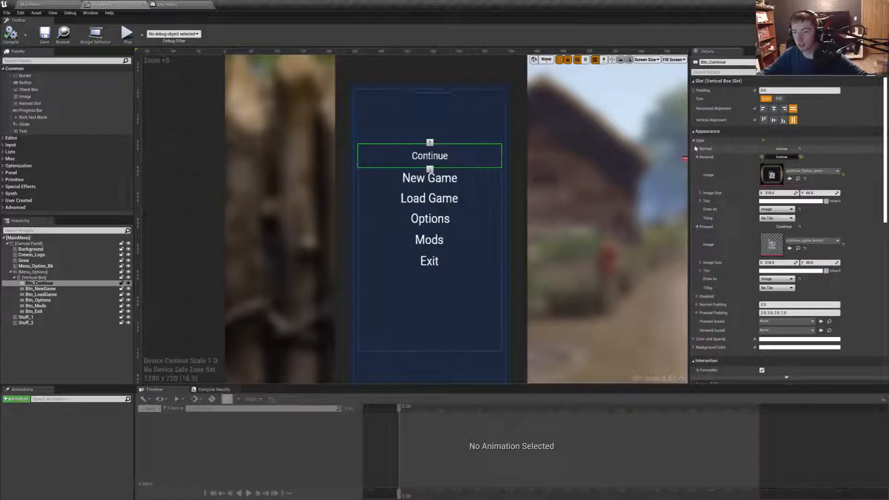
pyautogui.click(697, 149)
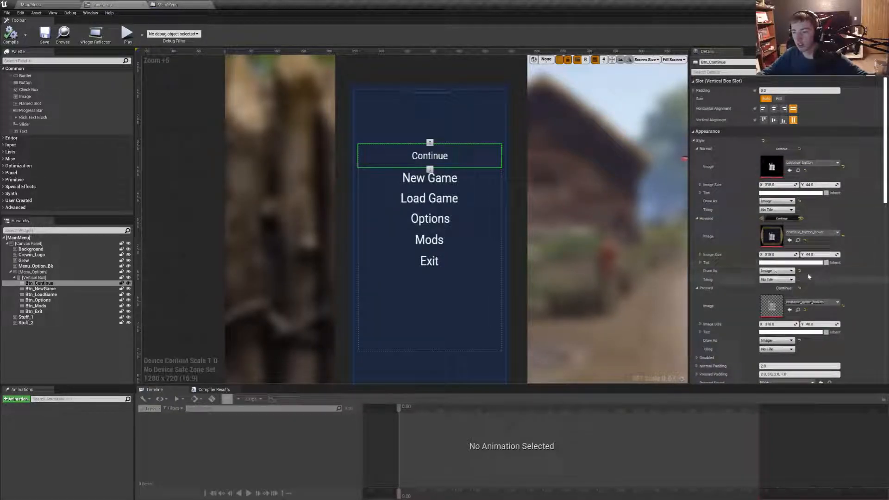
pyautogui.scroll(-2, 821, 266)
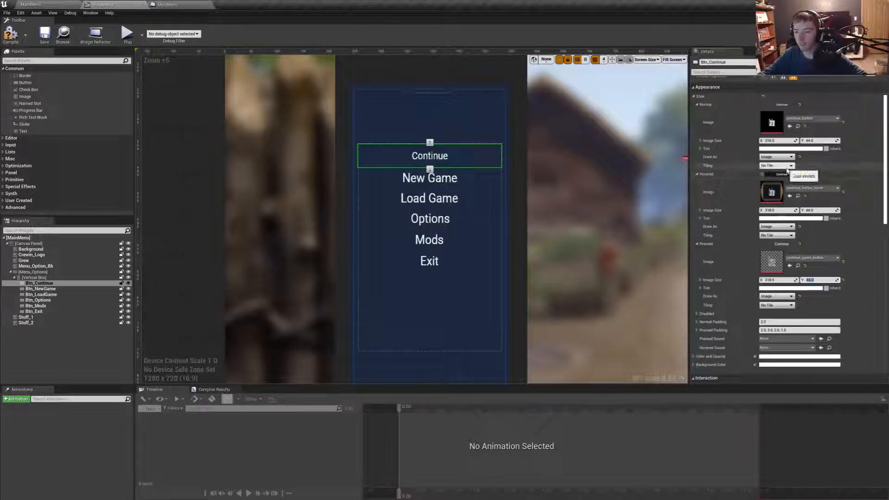
pyautogui.click(13, 36)
pyautogui.click(45, 35)
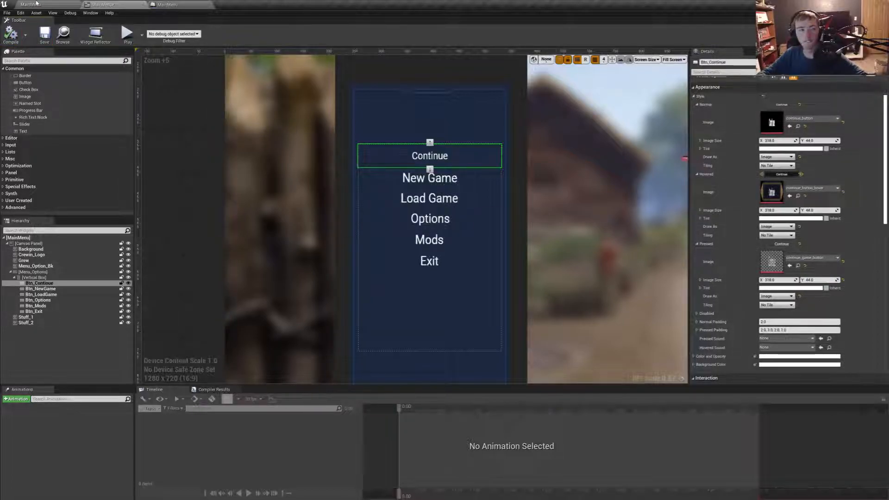
# - Play the MainMenu level fullscreen and test the Continue button's hovered and pressed looks
pyautogui.click(31, 5)
pyautogui.press('F11')
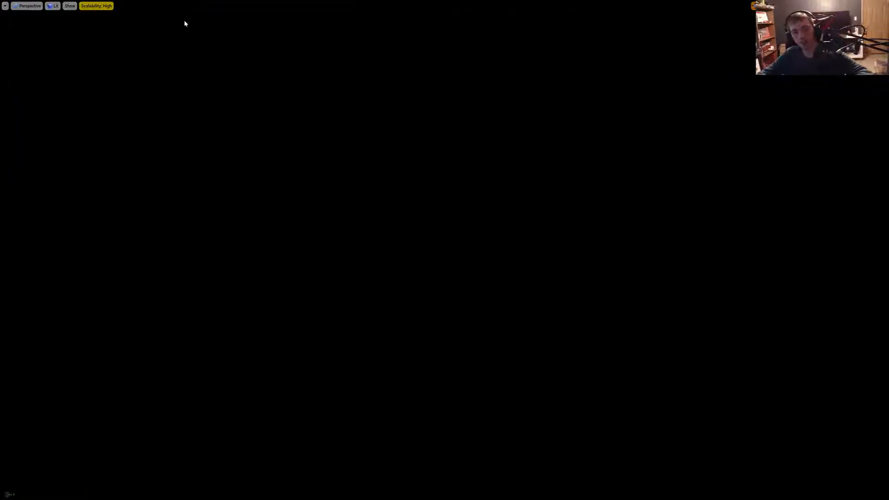
pyautogui.hotkey('alt', 'p')
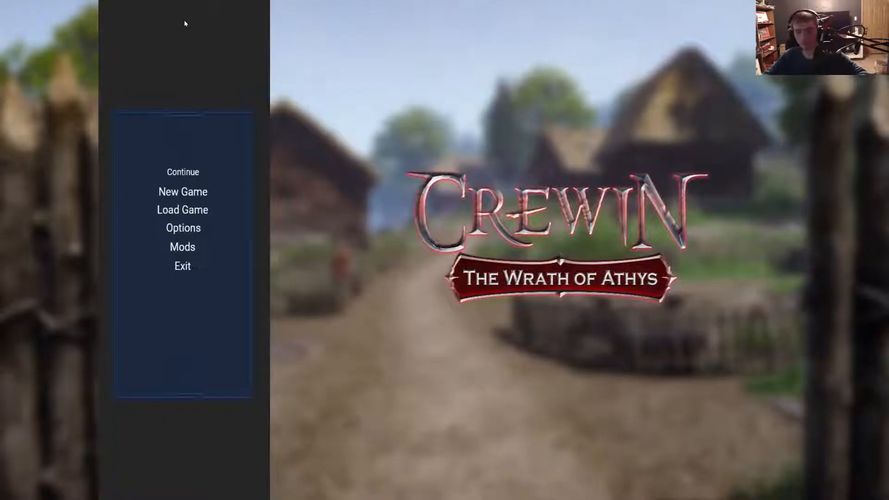
pyautogui.click(200, 173)
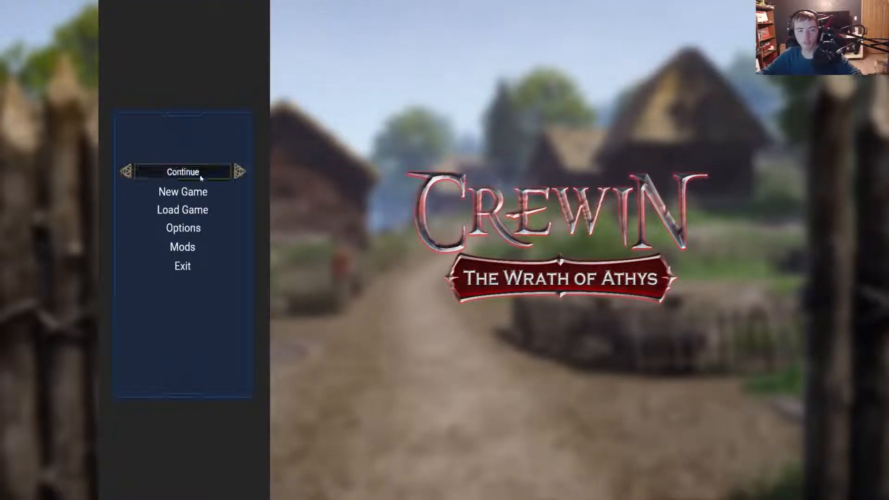
pyautogui.press('Escape')
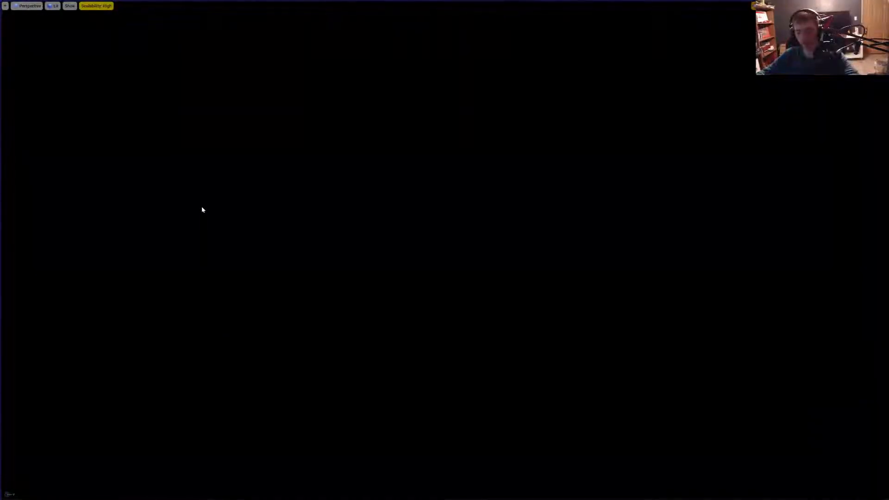
# - Assign the new_game_button texture as the Pressed image of Btn_NewGame in the MainMenu widget and set its height to 44
pyautogui.click(110, 4)
pyautogui.click(430, 177)
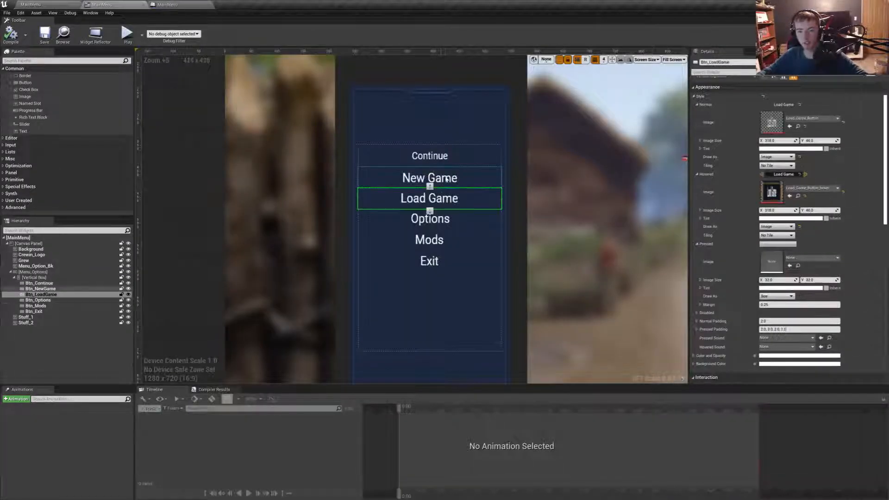
pyautogui.click(808, 258)
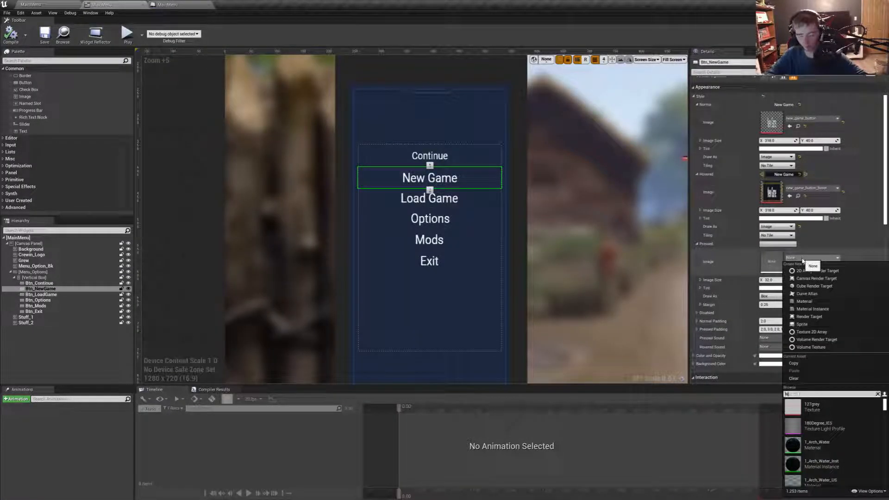
pyautogui.write('New Game')
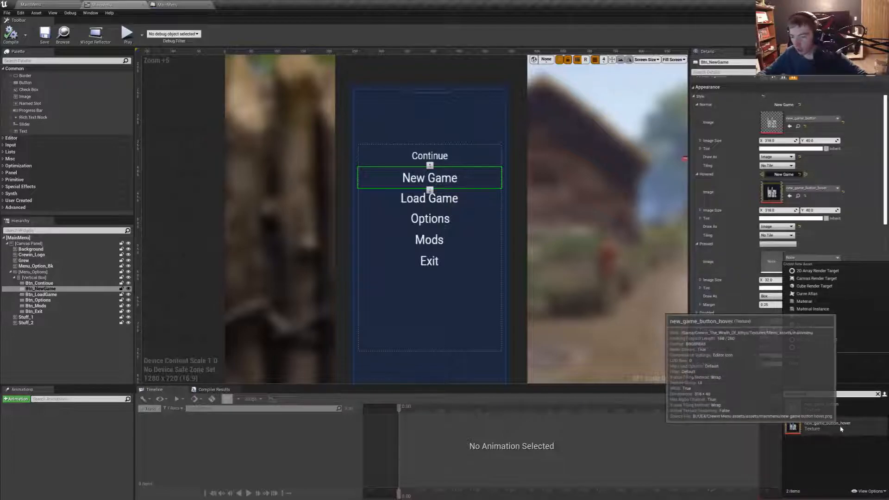
pyautogui.click(810, 407)
pyautogui.click(810, 260)
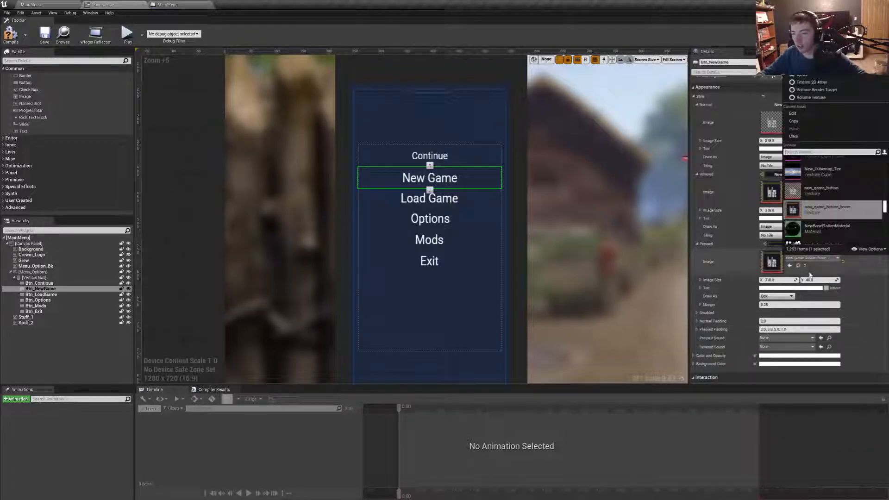
pyautogui.click(832, 193)
pyautogui.click(817, 280)
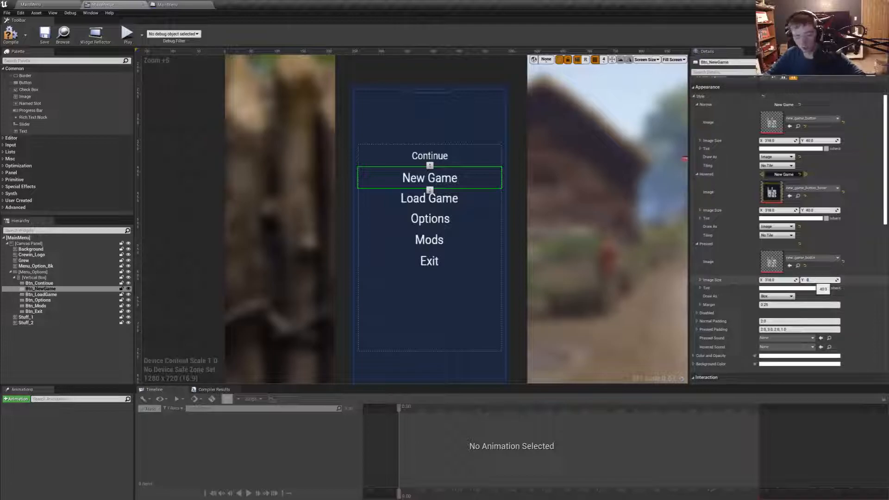
# - Give Btn_LoadGame's Pressed style the Load_Game_Button texture, an image height of 44, and Draw As Image
pyautogui.click(430, 204)
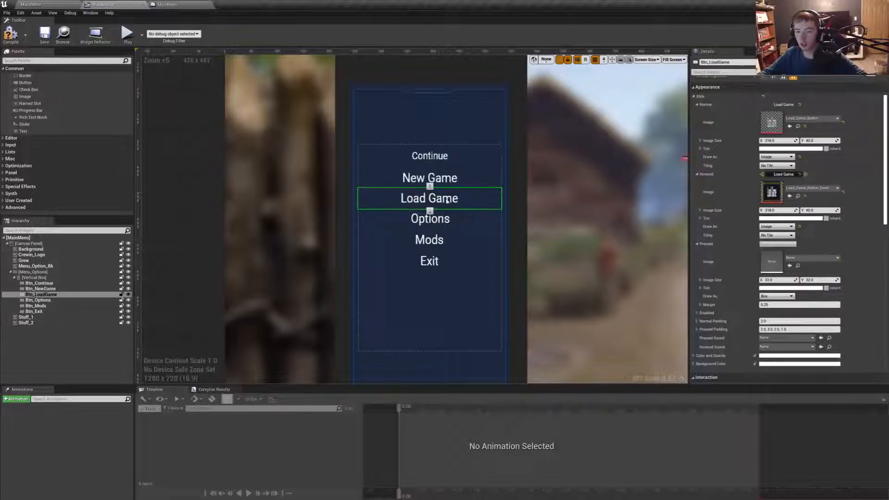
pyautogui.click(797, 258)
pyautogui.write('Load')
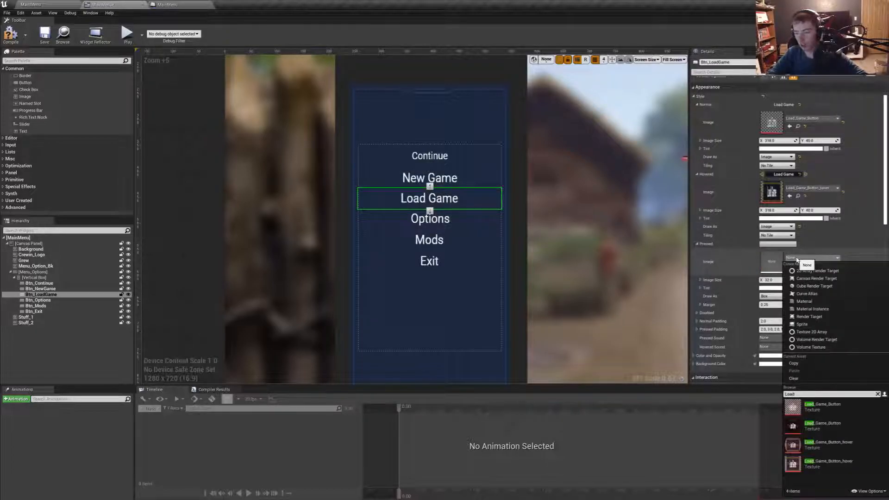
pyautogui.click(827, 411)
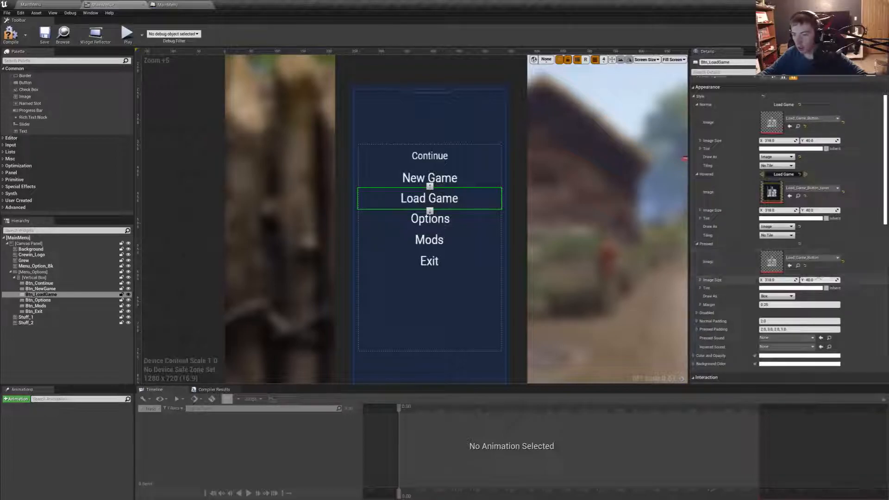
pyautogui.click(819, 280)
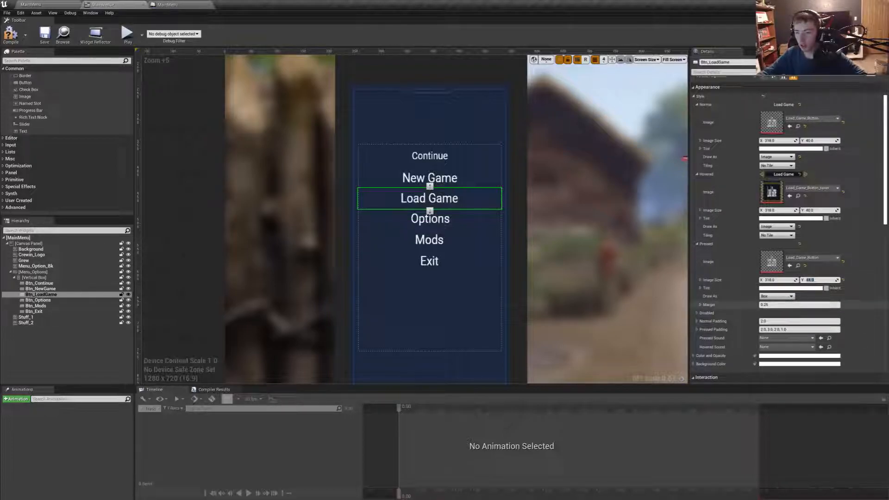
pyautogui.click(776, 297)
pyautogui.click(776, 316)
# - Set Draw As to Image for Btn_NewGame's Pressed style and check the Continue, New Game and Load Game button styles
pyautogui.click(40, 288)
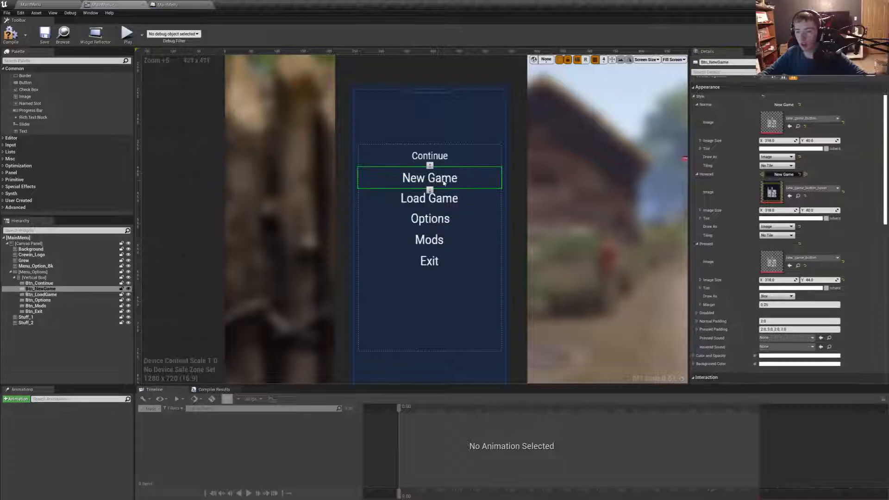
pyautogui.click(777, 296)
pyautogui.click(778, 316)
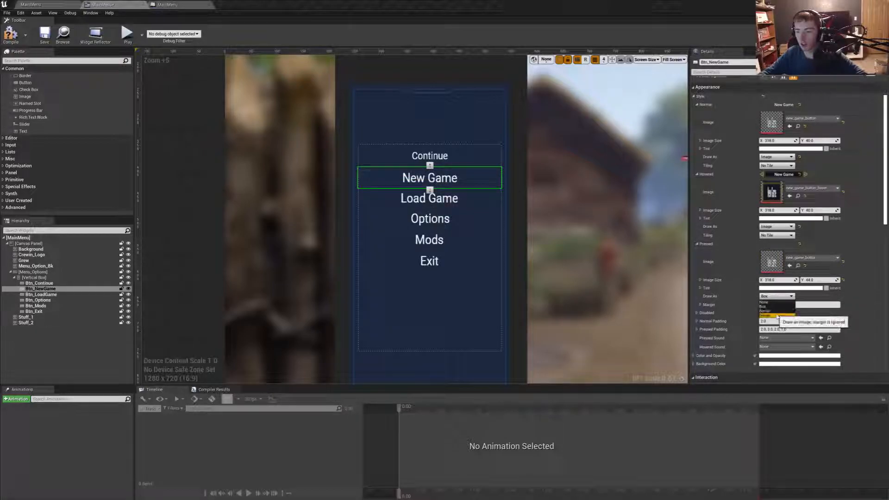
pyautogui.click(455, 163)
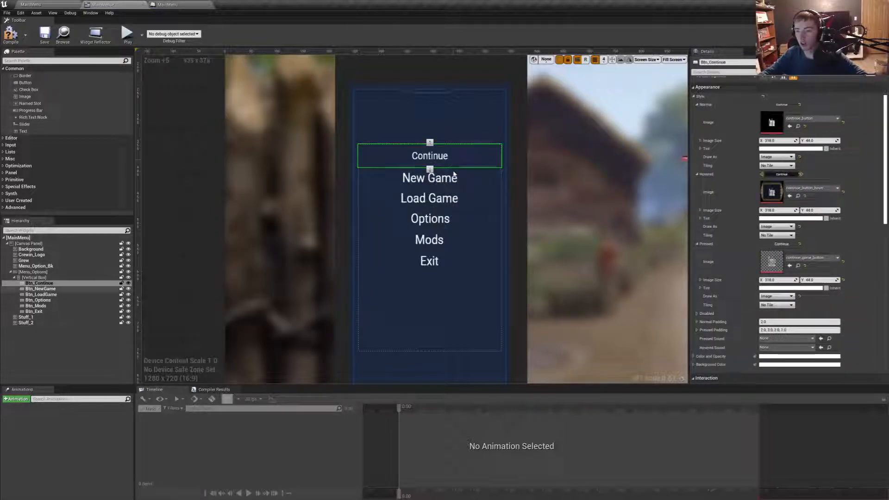
pyautogui.click(455, 176)
pyautogui.click(458, 198)
# - Give Btn_Options' Pressed style the Options_Button texture, Draw As Image, and an image height of 44
pyautogui.click(460, 219)
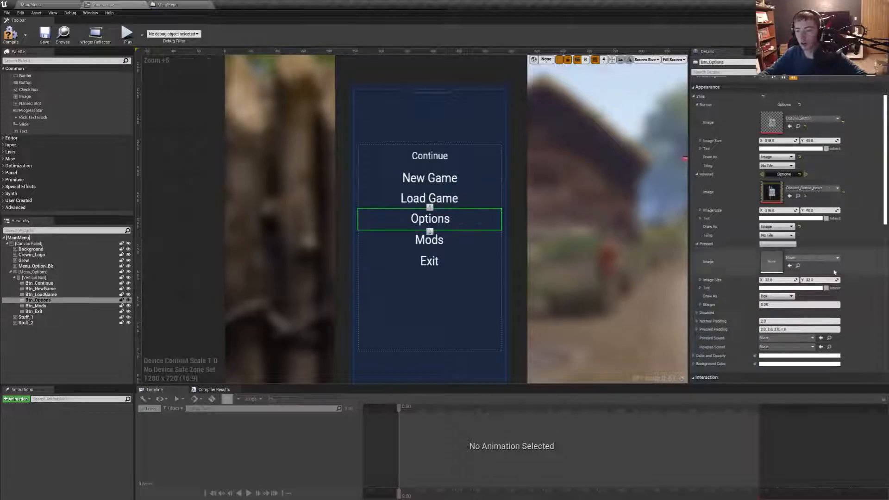
pyautogui.click(812, 258)
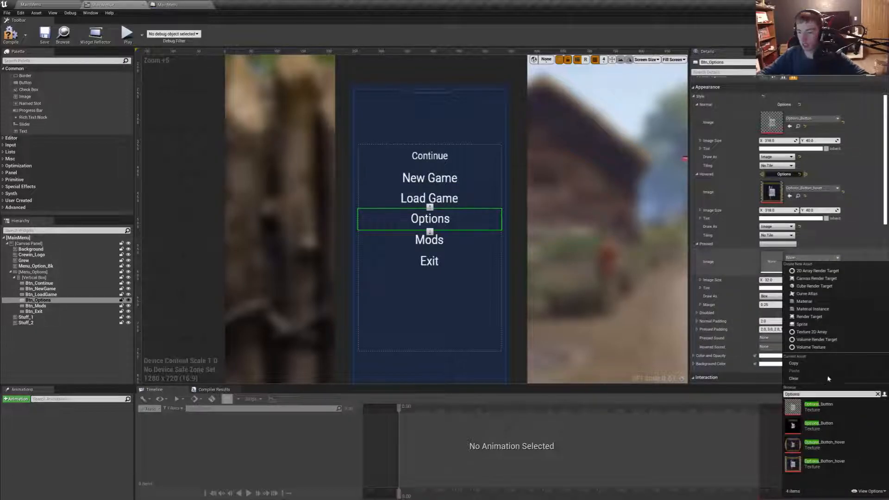
pyautogui.click(833, 412)
pyautogui.click(774, 297)
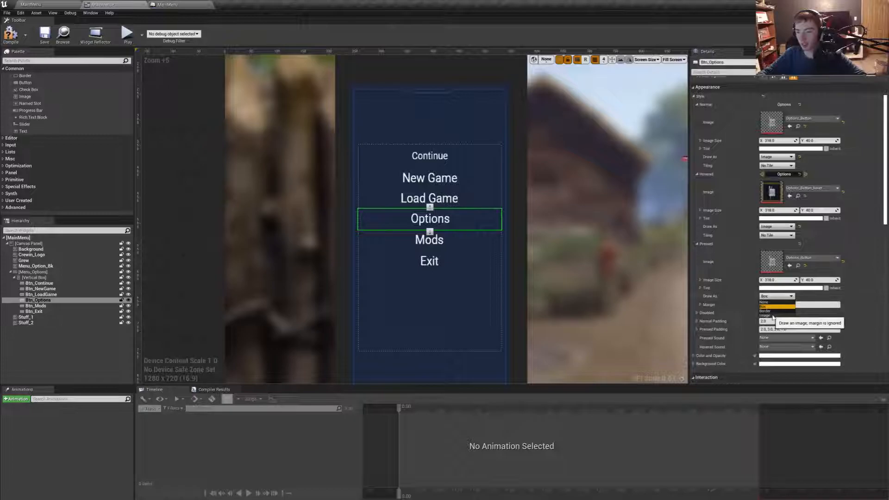
pyautogui.click(765, 315)
pyautogui.click(817, 280)
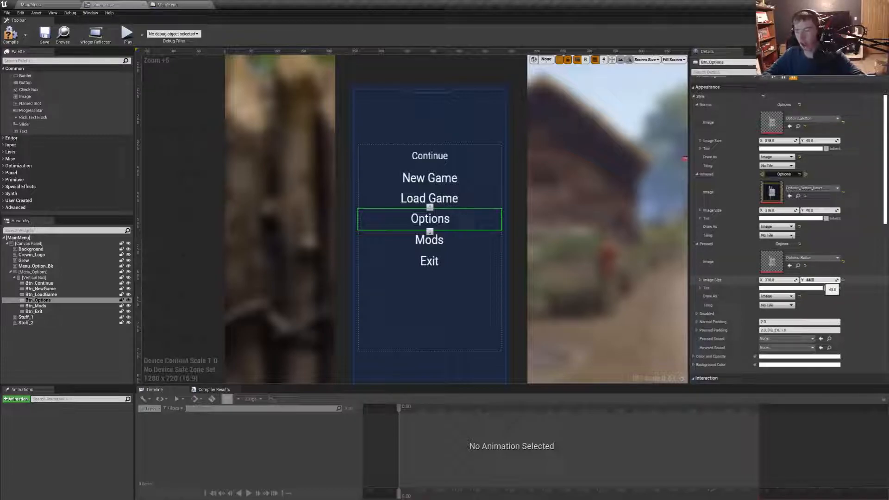
# - Give Btn_Mods' Pressed style the Mods_Button texture, Draw As Image, and an image height of 44
pyautogui.click(452, 239)
pyautogui.click(797, 258)
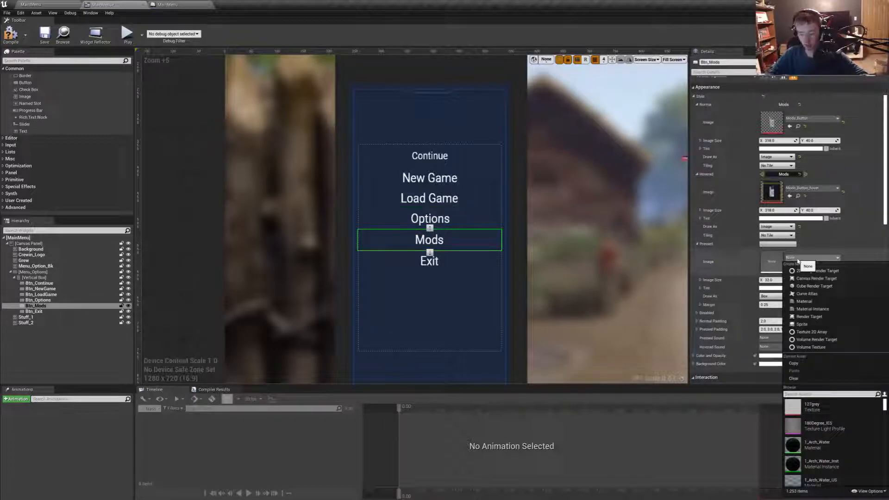
pyautogui.write('Mods')
pyautogui.click(831, 412)
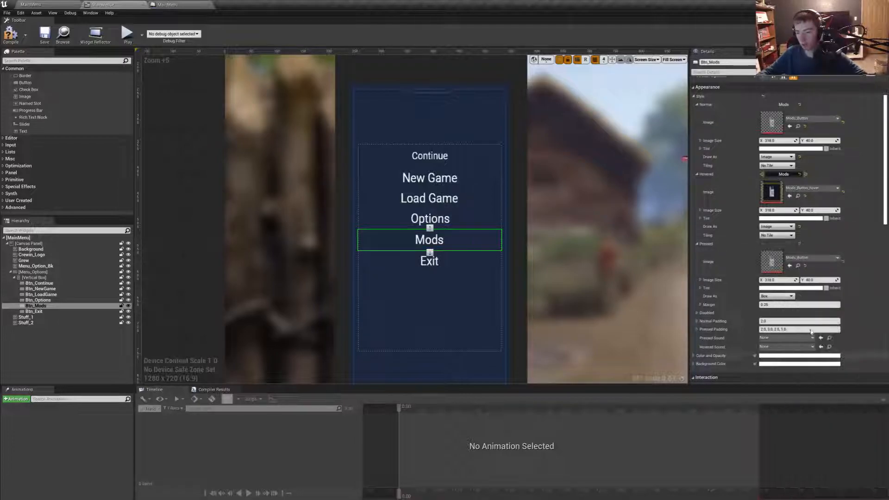
pyautogui.click(772, 295)
pyautogui.click(769, 315)
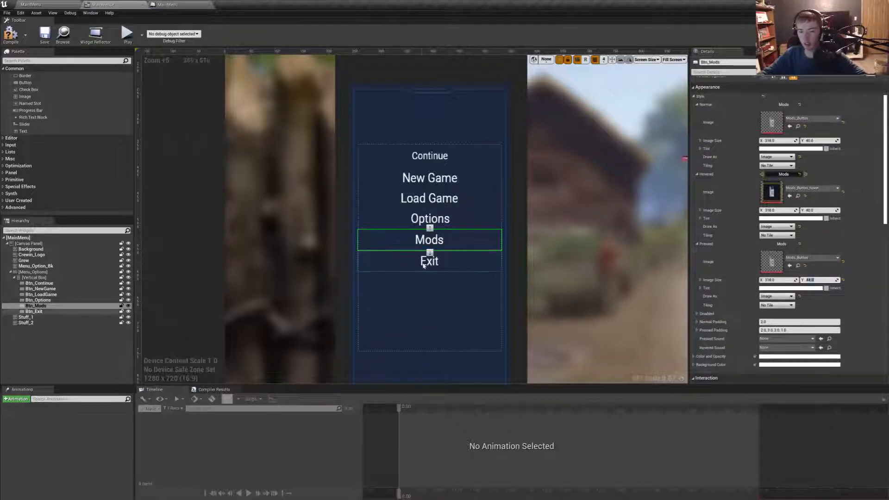
# - Give Btn_Exit's Pressed style the Exit_Button texture, Draw As Image, and an image height of 44
pyautogui.click(34, 311)
pyautogui.click(799, 258)
pyautogui.write('exit')
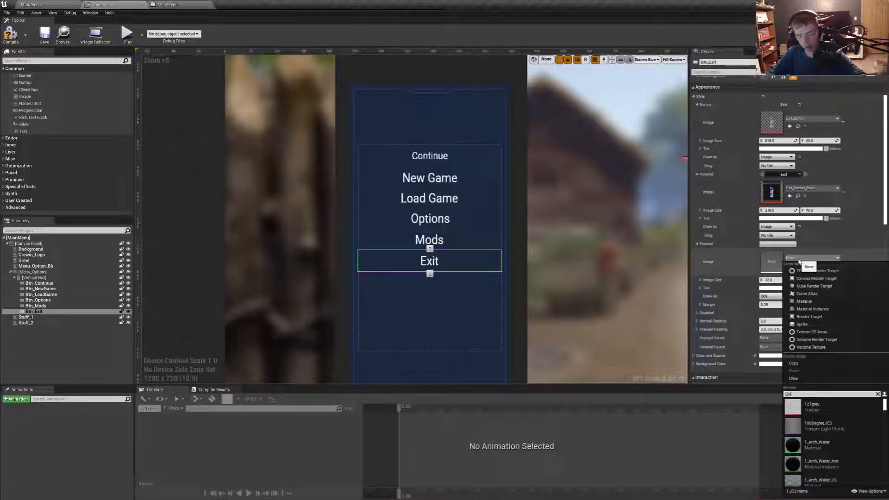
pyautogui.click(822, 411)
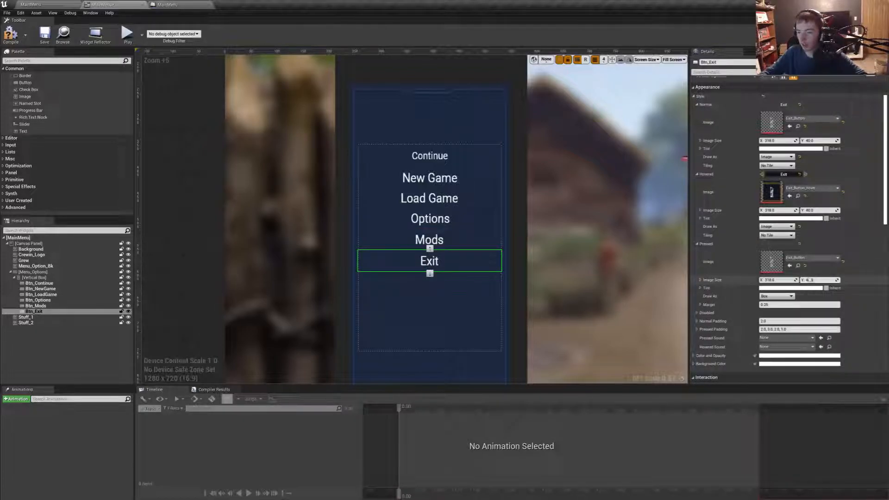
pyautogui.click(770, 297)
pyautogui.click(770, 322)
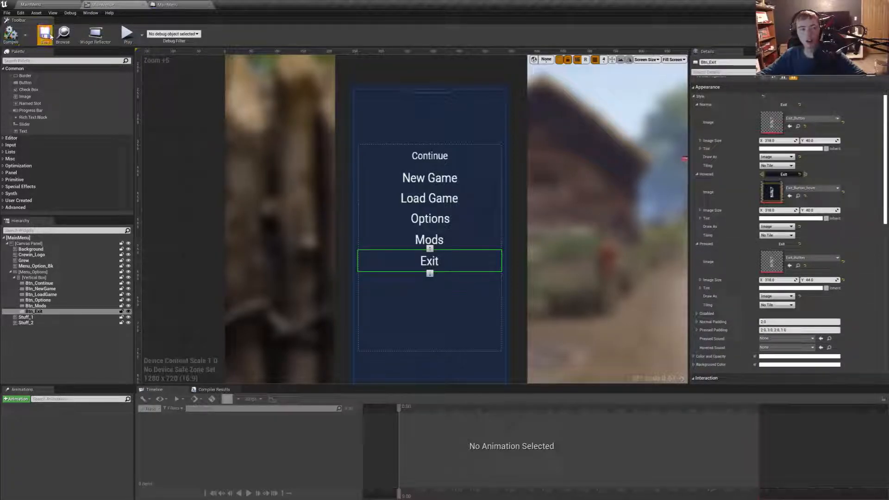
# - Play the MainMenu level full screen, try the Exit button, and stop the preview
pyautogui.click(31, 4)
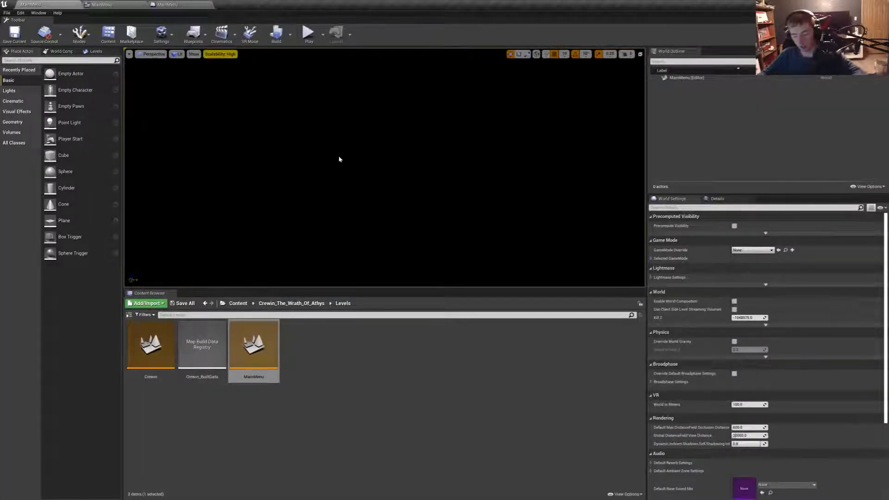
pyautogui.press('F11')
pyautogui.hotkey('alt', 'p')
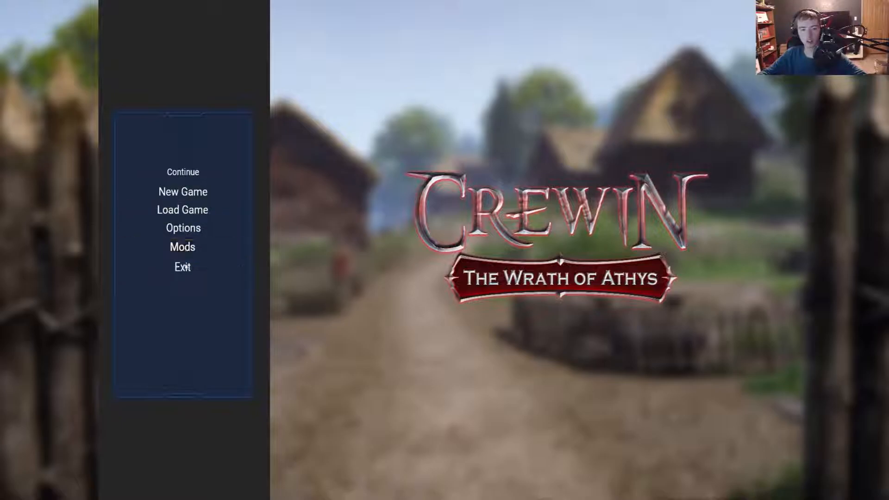
pyautogui.click(183, 265)
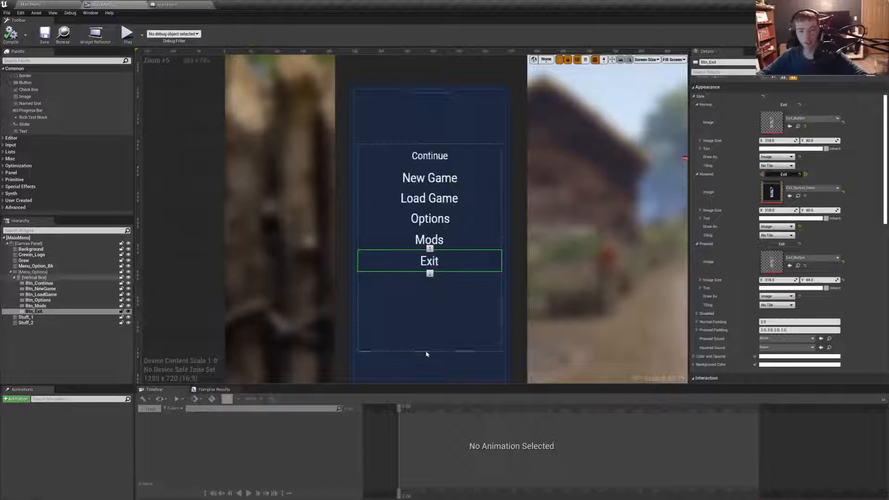
# - Shrink the Menu_Options panel to about 242 high around its buttons, lower it on the blue background, and move its anchor onto the panel's centre
pyautogui.click(427, 350)
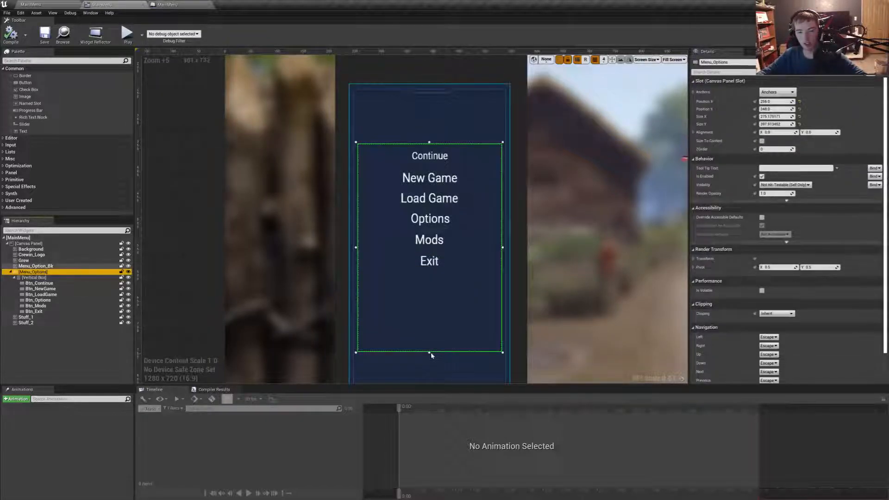
pyautogui.moveTo(430, 353); pyautogui.dragTo(470, 313)
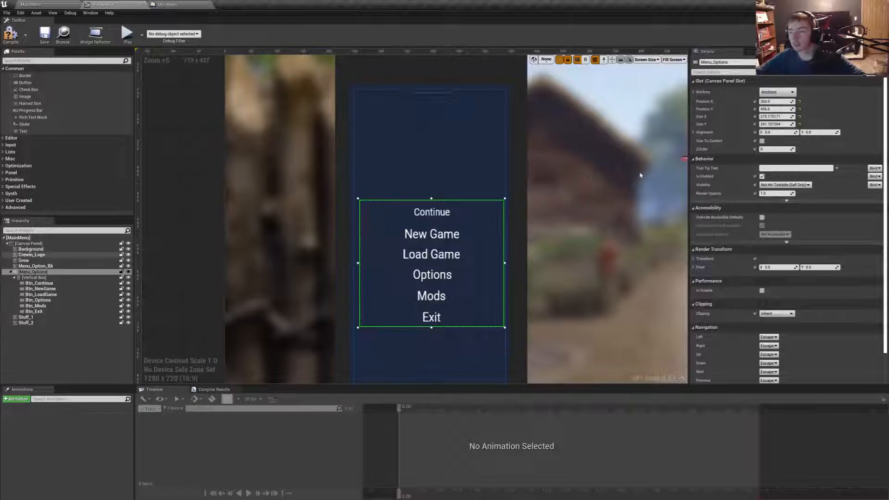
pyautogui.click(778, 92)
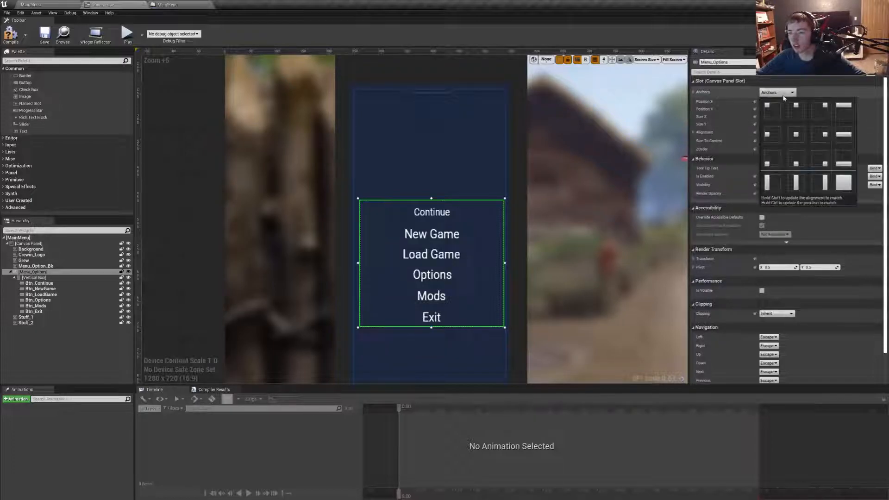
pyautogui.scroll(-6, 636, 158)
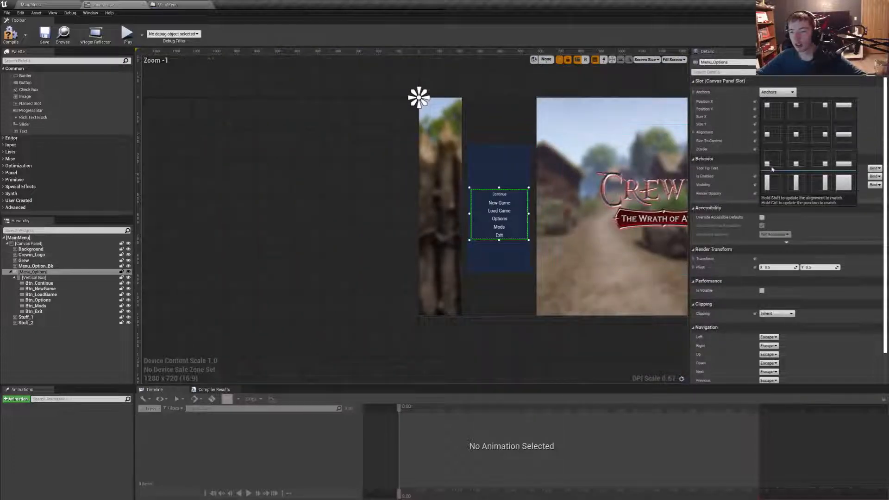
pyautogui.moveTo(419, 98); pyautogui.dragTo(497, 213)
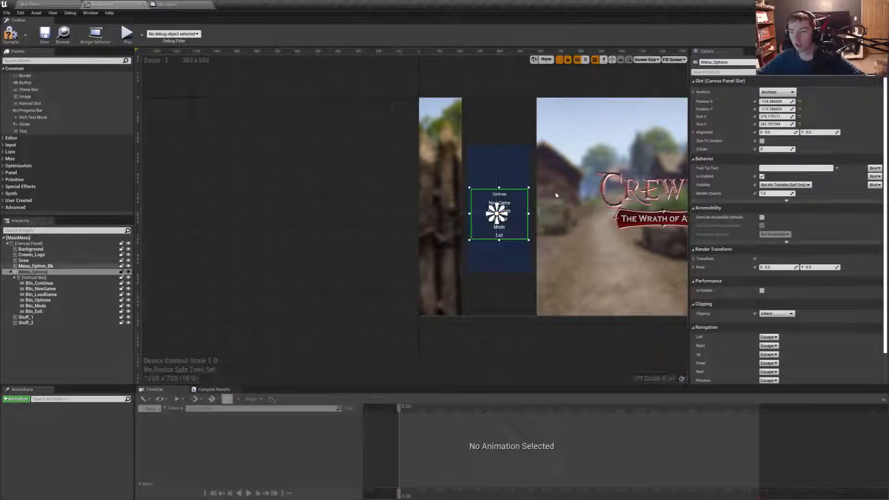
# - Try Size To Content on Menu_Options, turn it off again, and reposition the panel at about X -128, Y -100
pyautogui.click(762, 141)
pyautogui.scroll(5, 516, 204)
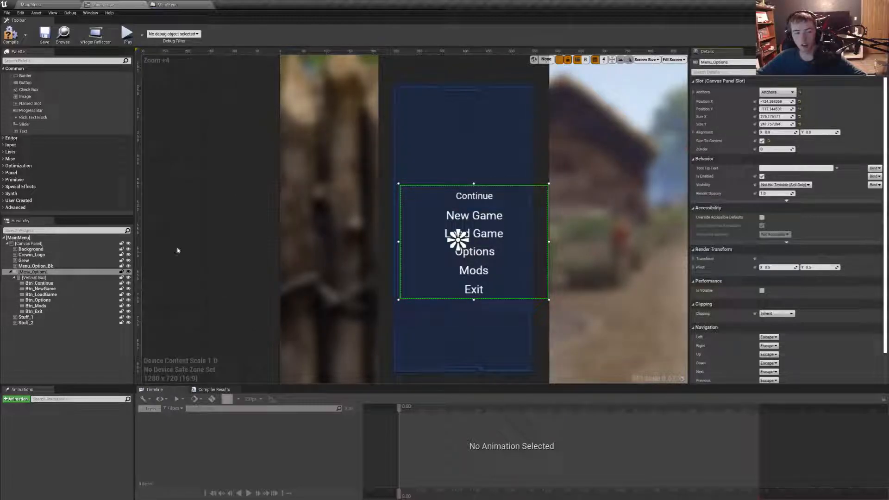
pyautogui.moveTo(516, 262); pyautogui.dragTo(512, 267)
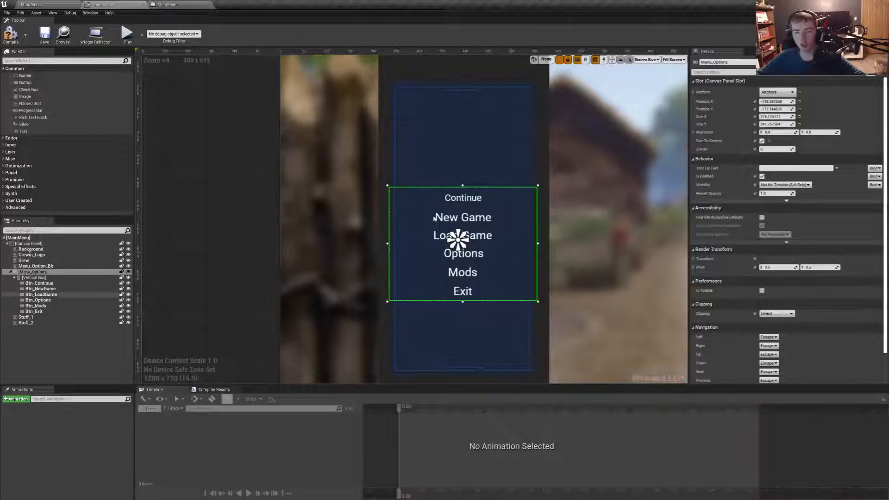
pyautogui.click(762, 141)
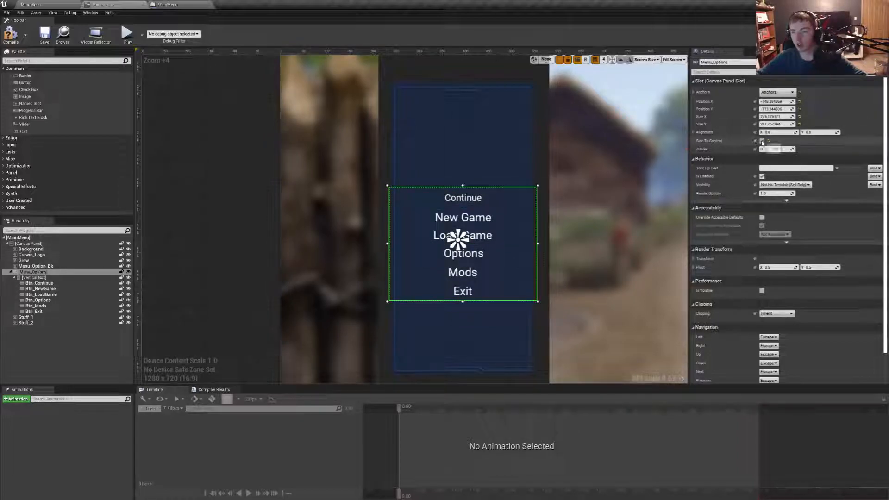
pyautogui.moveTo(406, 297); pyautogui.dragTo(416, 300)
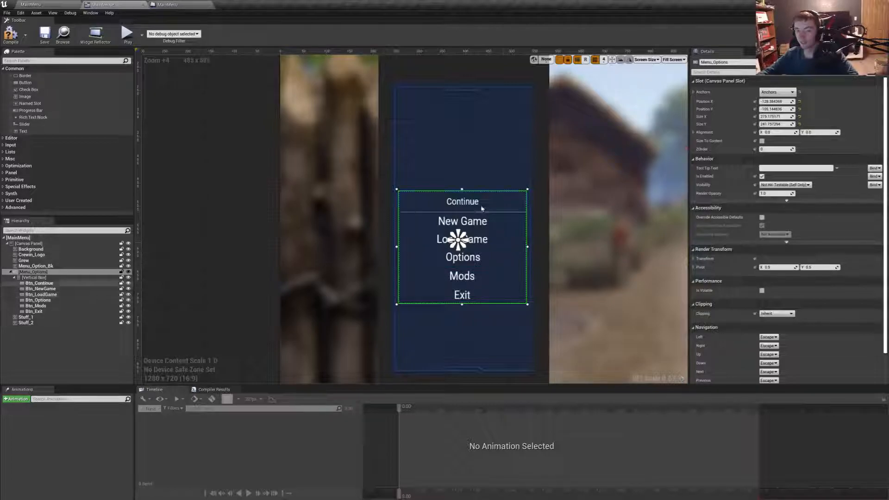
# - Set Btn_Continue's Normal, Hovered and Pressed image heights to 40
pyautogui.click(463, 201)
pyautogui.click(817, 254)
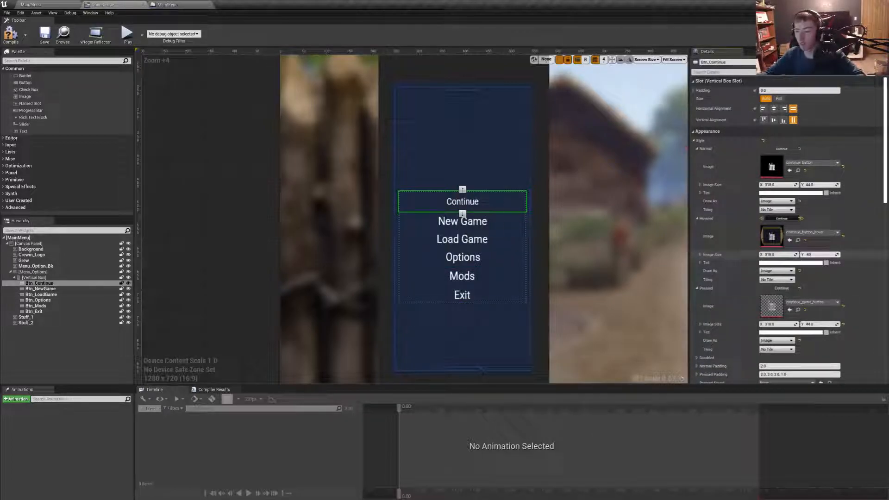
pyautogui.write('40')
pyautogui.press('Return')
pyautogui.click(812, 324)
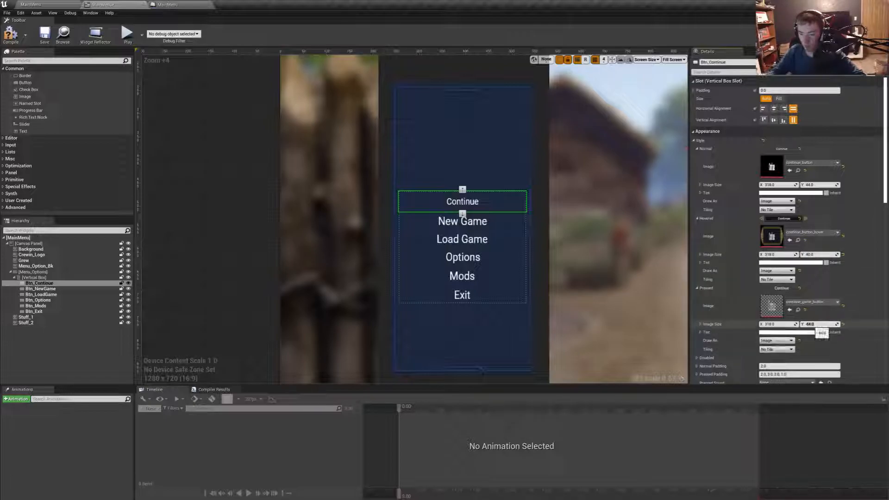
pyautogui.write('40')
pyautogui.press('Return')
pyautogui.click(809, 184)
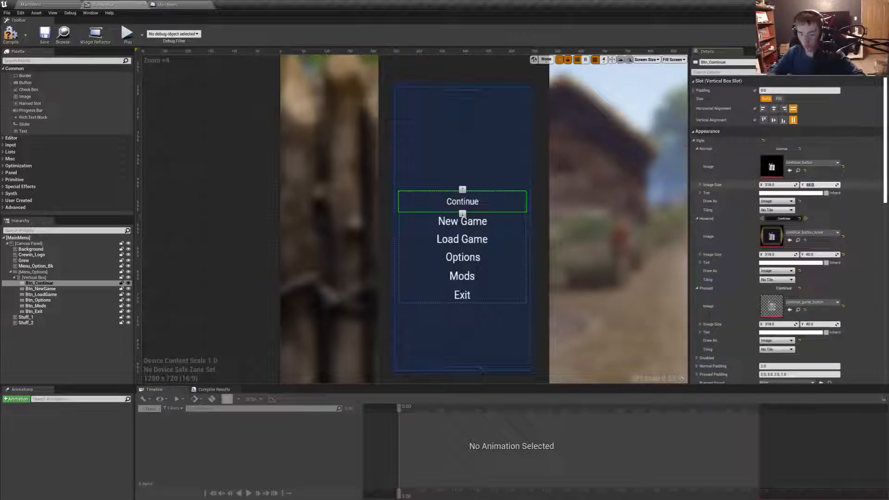
pyautogui.write('40')
pyautogui.press('Return')
# - Set the Pressed image height to 40 for the New Game, Load Game, Options, Mods and Exit buttons
pyautogui.click(491, 224)
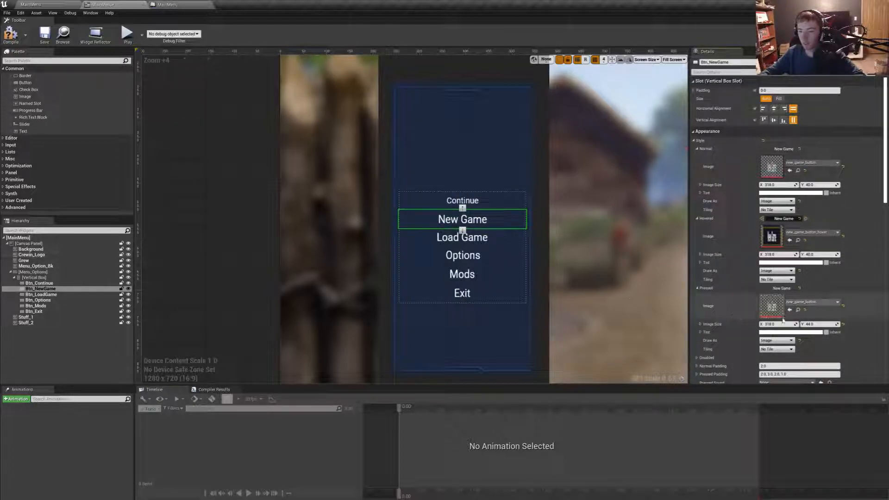
pyautogui.click(812, 324)
pyautogui.write('40')
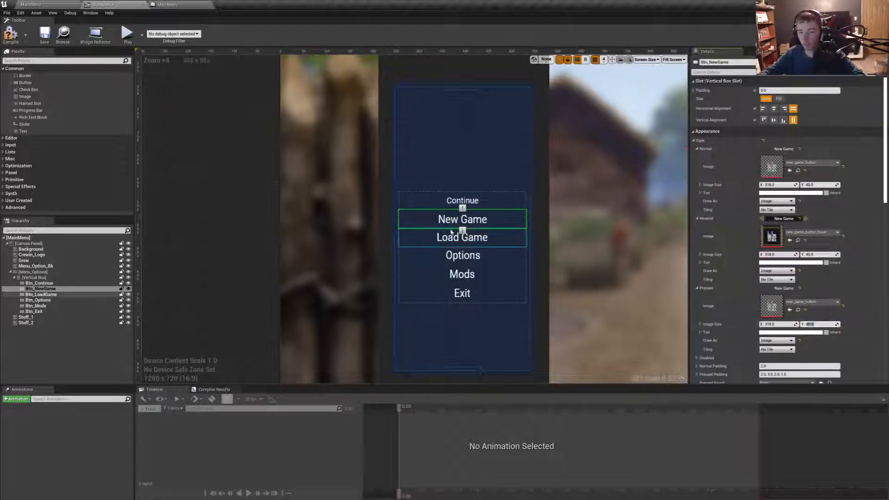
pyautogui.click(463, 237)
pyautogui.click(811, 324)
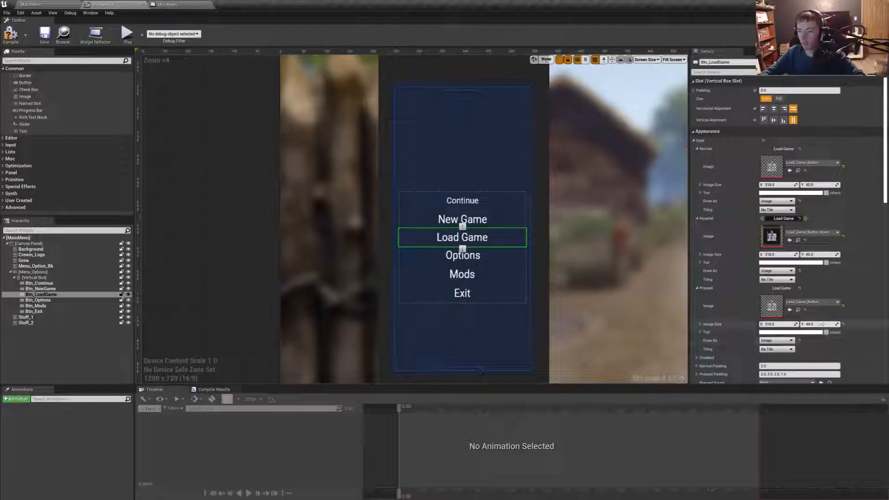
pyautogui.click(513, 257)
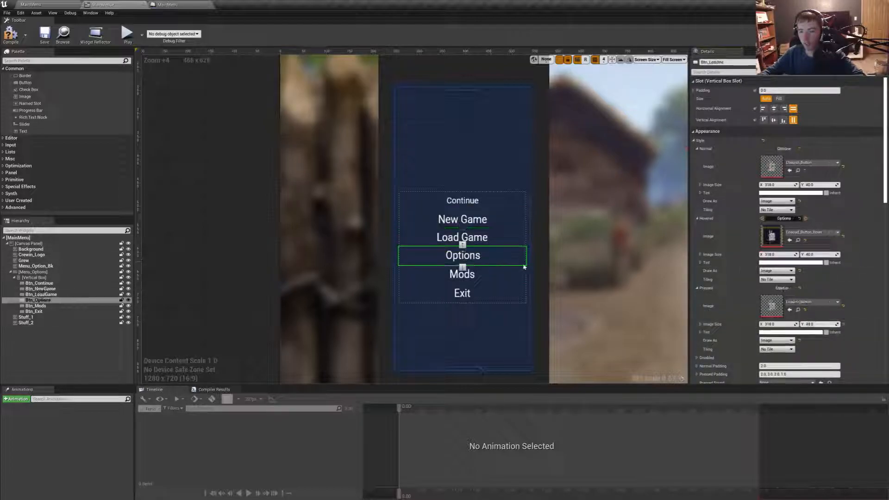
pyautogui.click(828, 324)
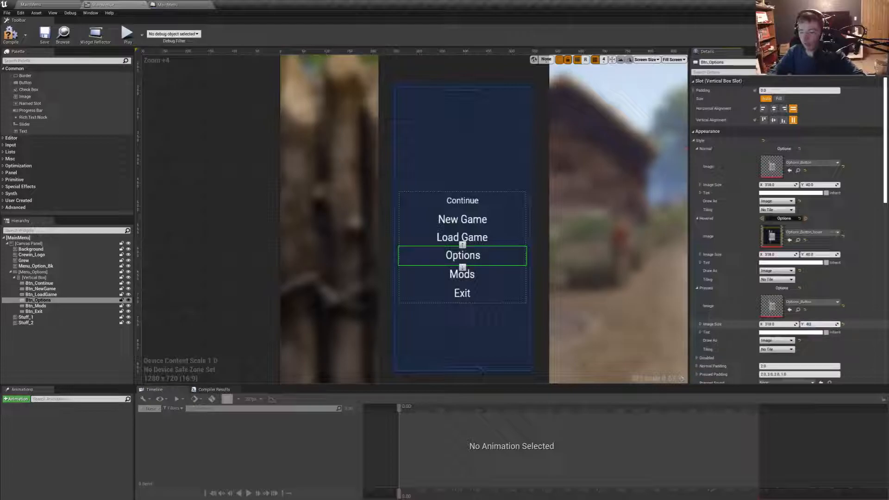
pyautogui.click(462, 272)
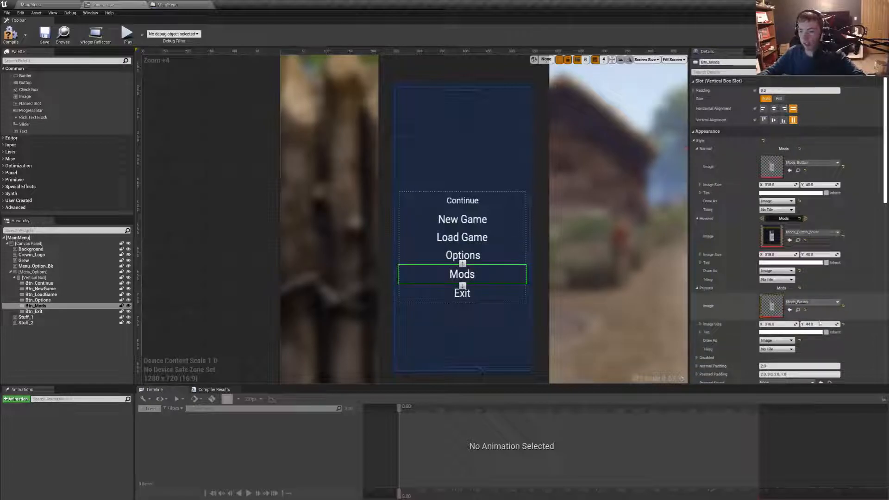
pyautogui.write('4')
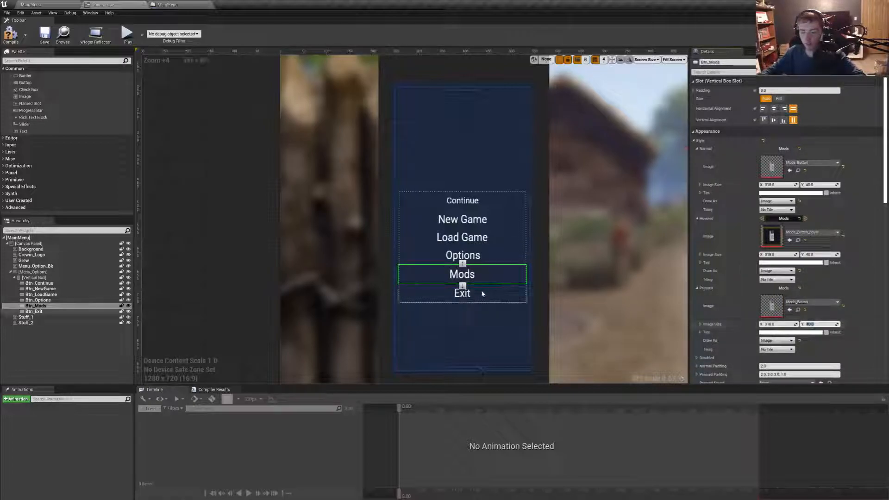
pyautogui.click(482, 294)
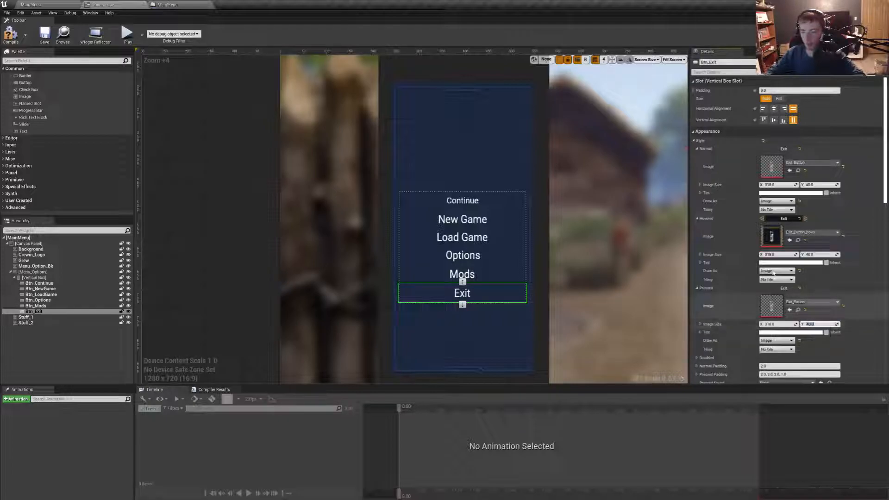
# - Play the MainMenu level full screen to check the repositioned menu and its buttons, and leave the preview
pyautogui.click(63, 4)
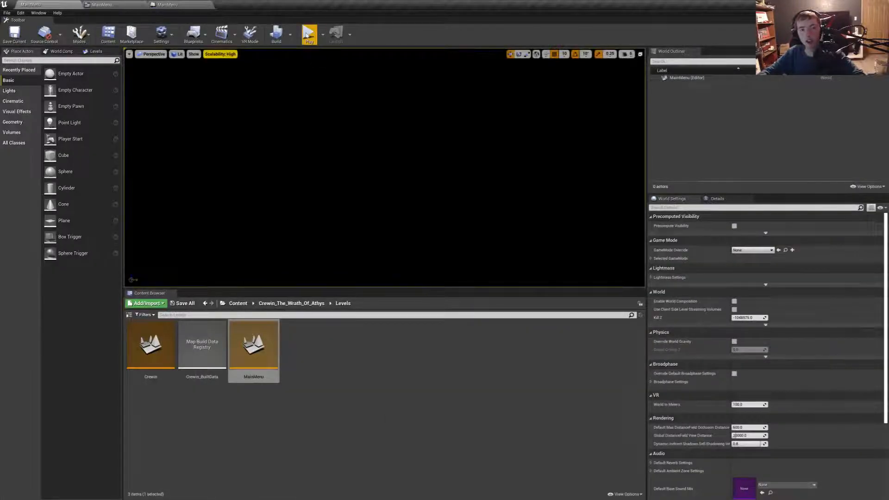
pyautogui.press('F11')
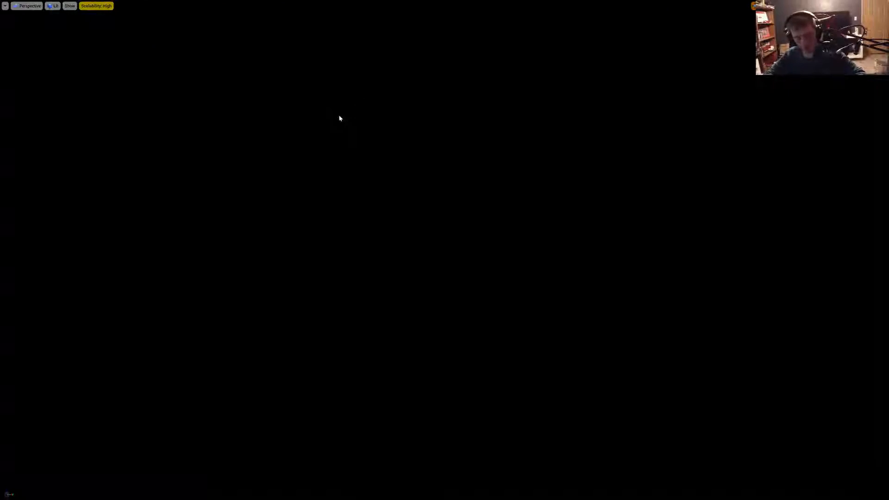
pyautogui.hotkey('alt', 'p')
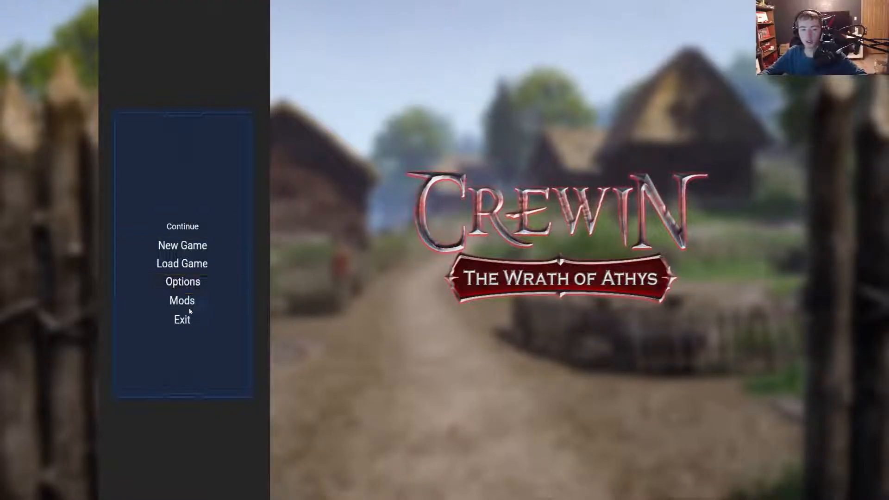
pyautogui.press('Escape')
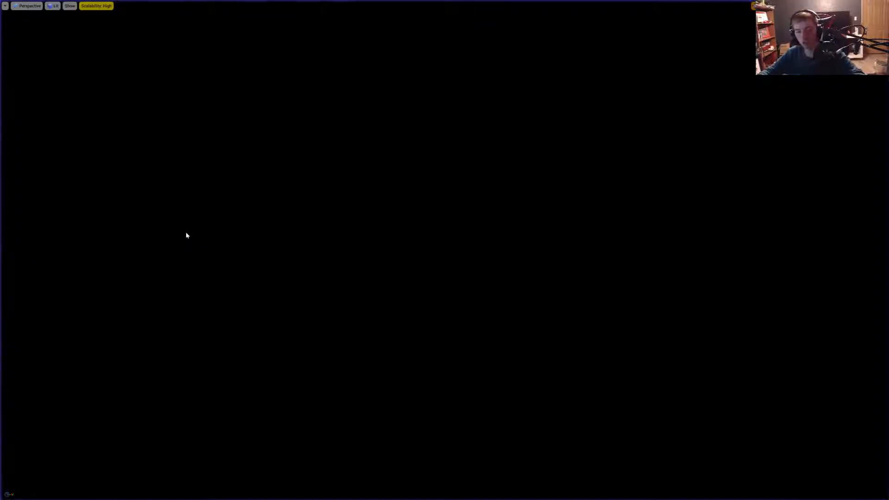
pyautogui.press('F11')
pyautogui.click(127, 4)
pyautogui.click(197, 4)
pyautogui.click(75, 4)
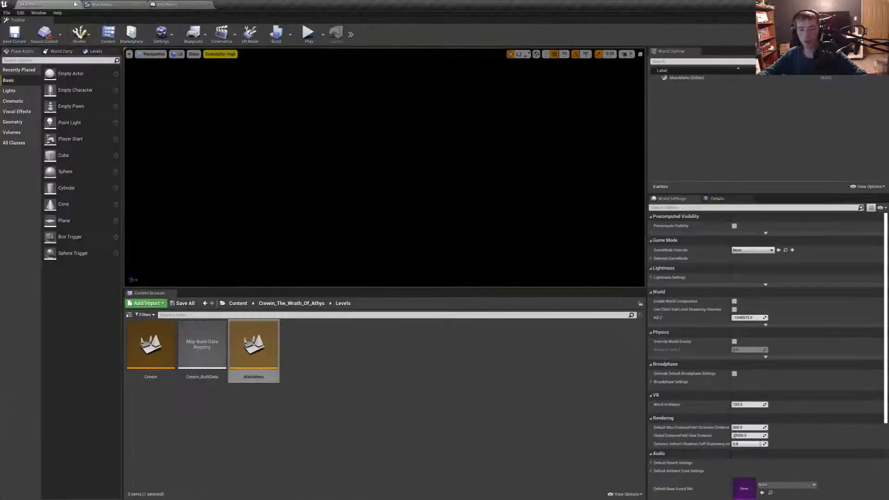
pyautogui.click(126, 4)
pyautogui.click(189, 4)
# - Assign the continue_game_button texture to Btn_Continue's Normal style in the MainMenu widget, then compile and save the widget
pyautogui.click(129, 5)
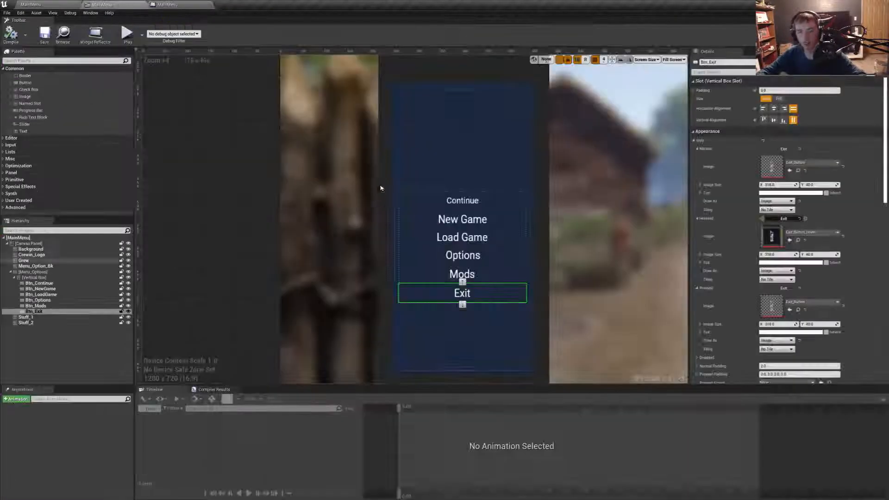
pyautogui.click(470, 201)
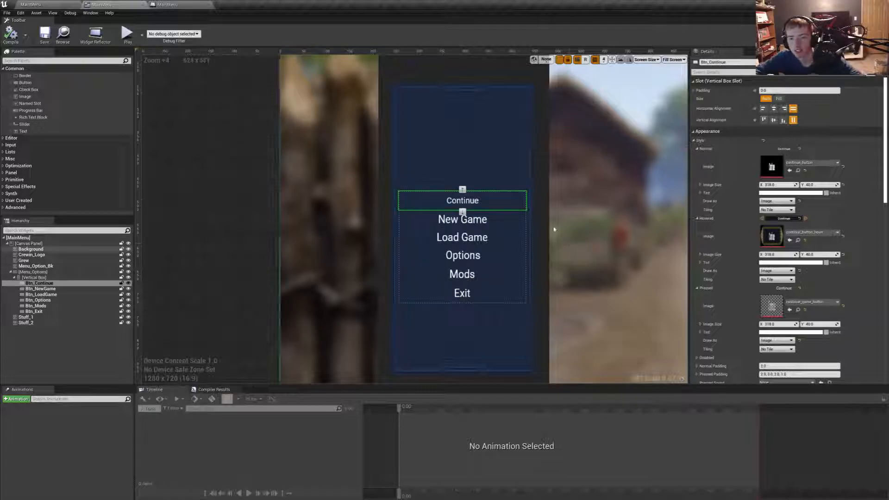
pyautogui.click(814, 163)
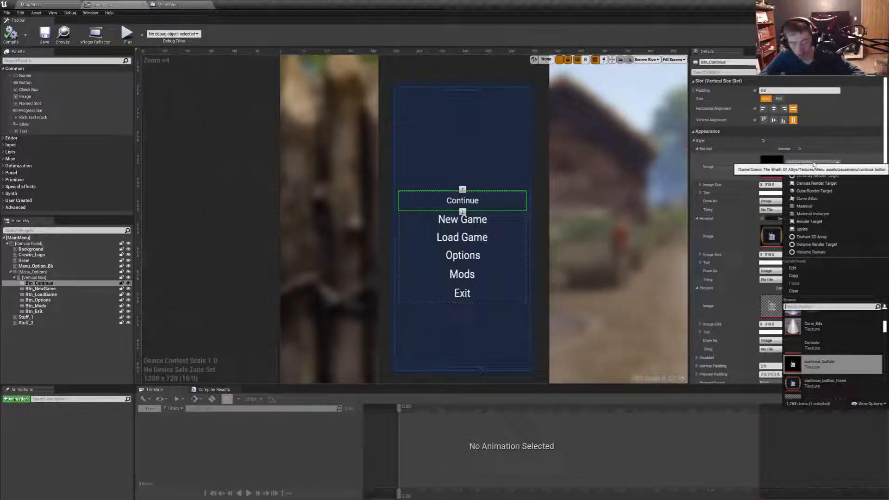
pyautogui.write('inn')
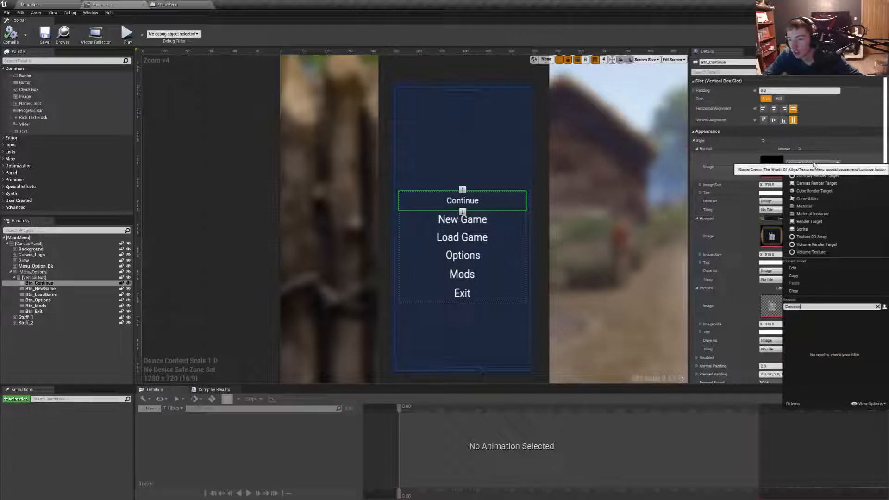
pyautogui.press('BackSpace')
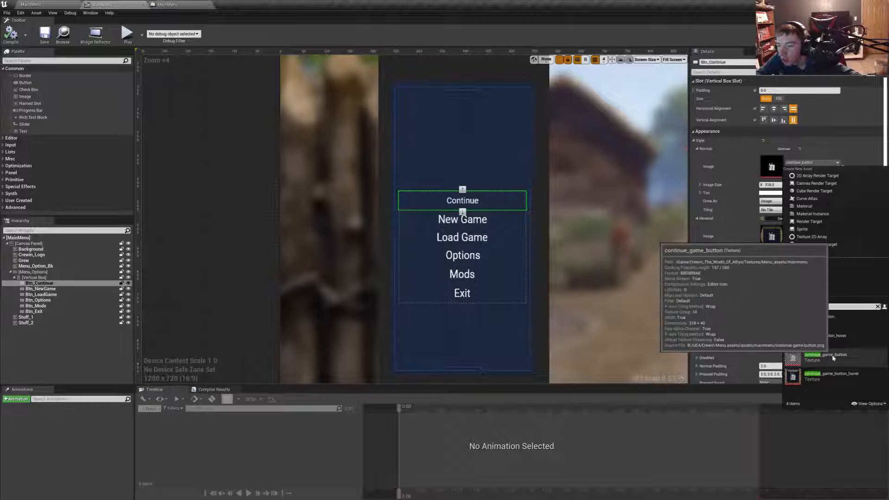
pyautogui.click(834, 358)
pyautogui.click(10, 35)
pyautogui.click(45, 34)
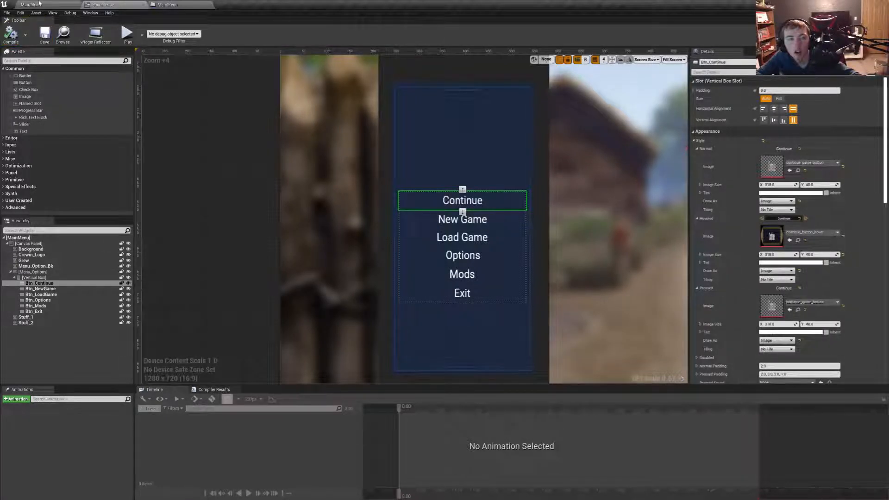
# - Play the MainMenu level in the editor viewport to check the Continue button's new image
pyautogui.click(35, 5)
pyautogui.click(309, 33)
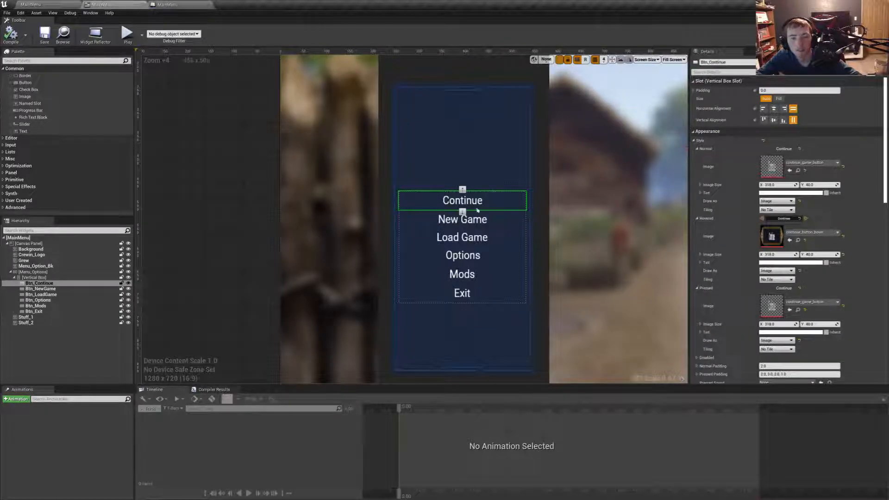
# - Undo the last widget move in the MainMenu widget and anchor Menu_Options to the canvas's middle-left point
pyautogui.click(477, 178)
pyautogui.scroll(-3, 476, 178)
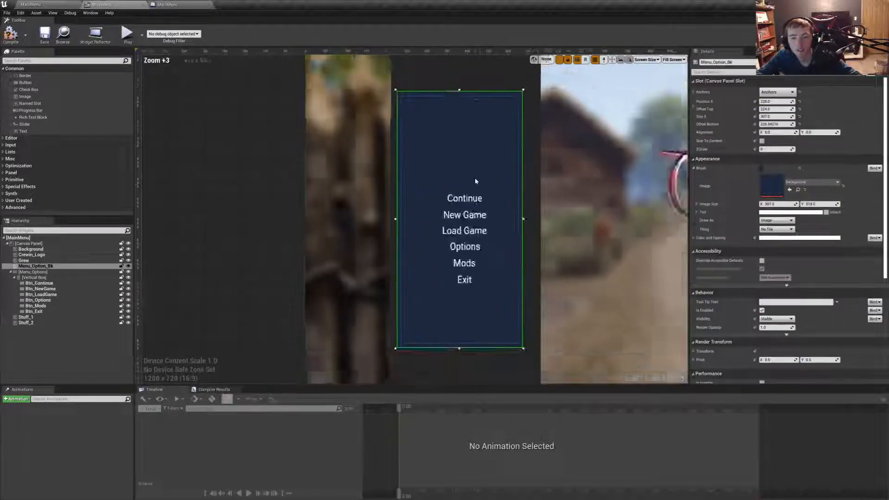
pyautogui.hotkey('ctrl', 'z')
pyautogui.click(477, 199)
pyautogui.click(477, 235)
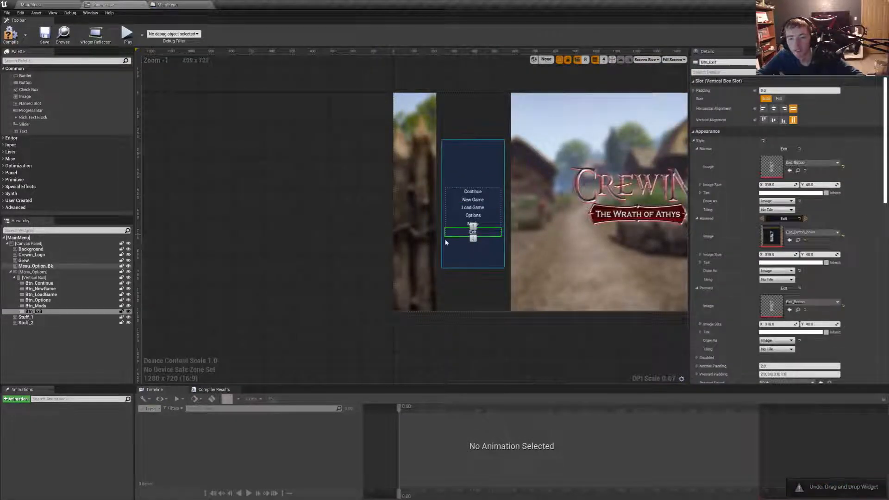
pyautogui.click(33, 272)
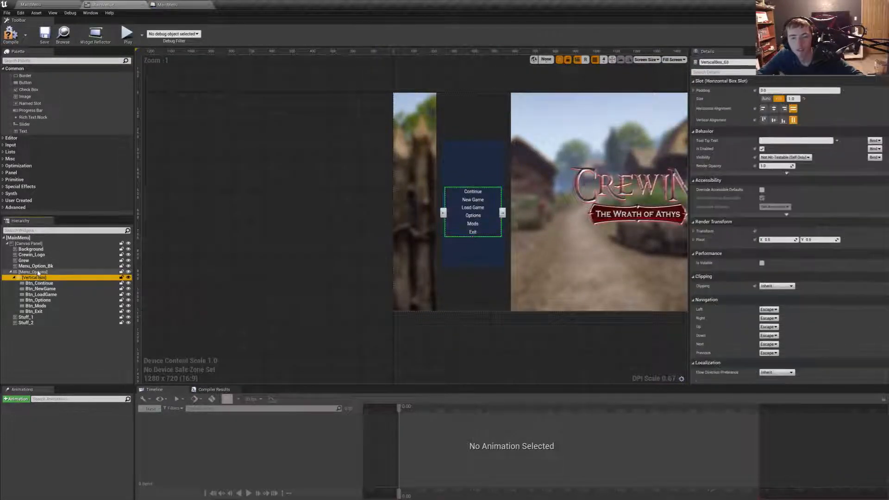
pyautogui.click(778, 92)
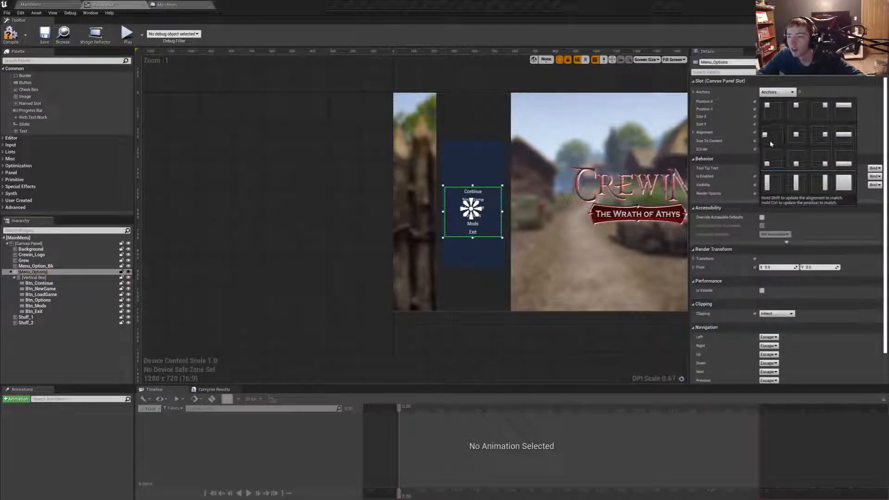
pyautogui.click(766, 120)
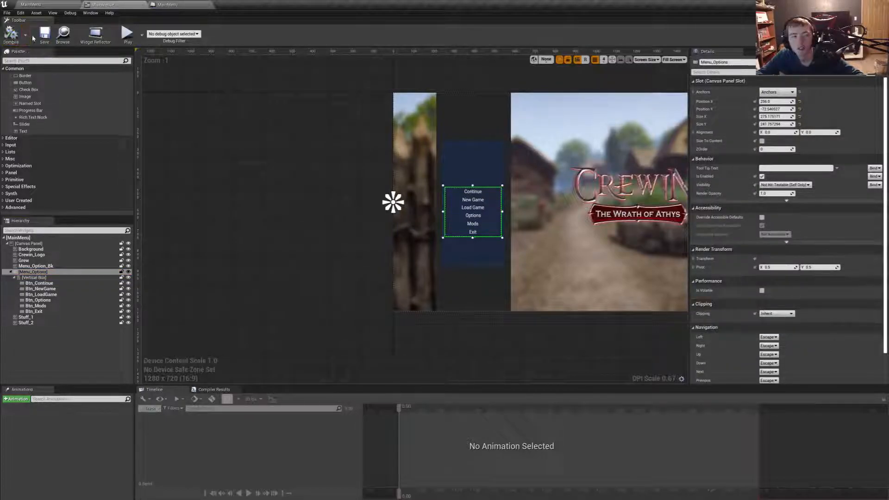
# - Play the MainMenu level full screen to check the menu buttons' alignment inside the panel, and leave the preview
pyautogui.click(37, 4)
pyautogui.press('F11')
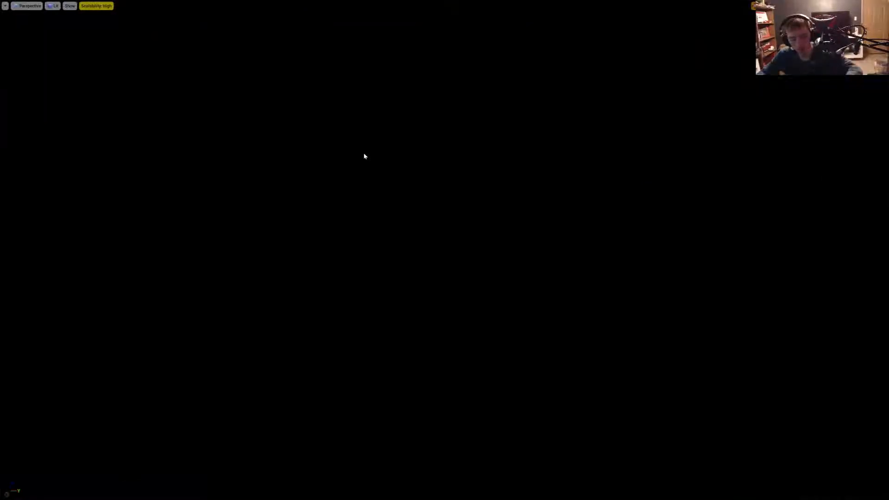
pyautogui.hotkey('alt', 'p')
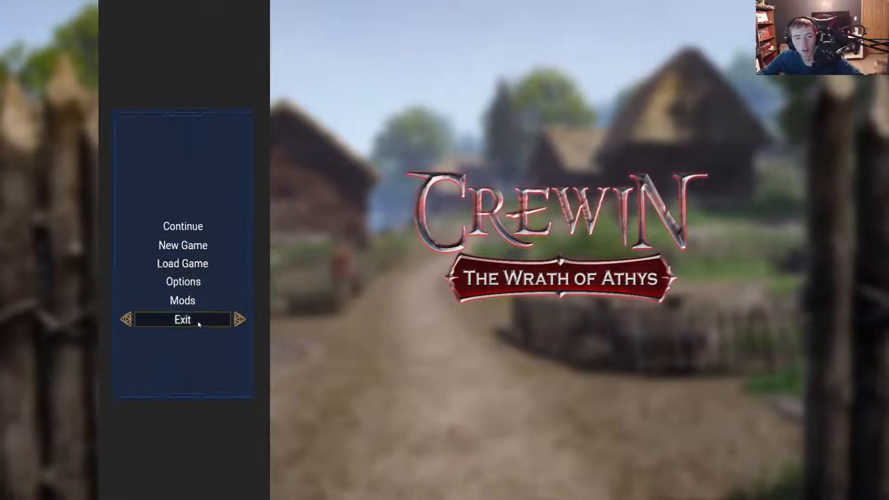
pyautogui.press('Escape')
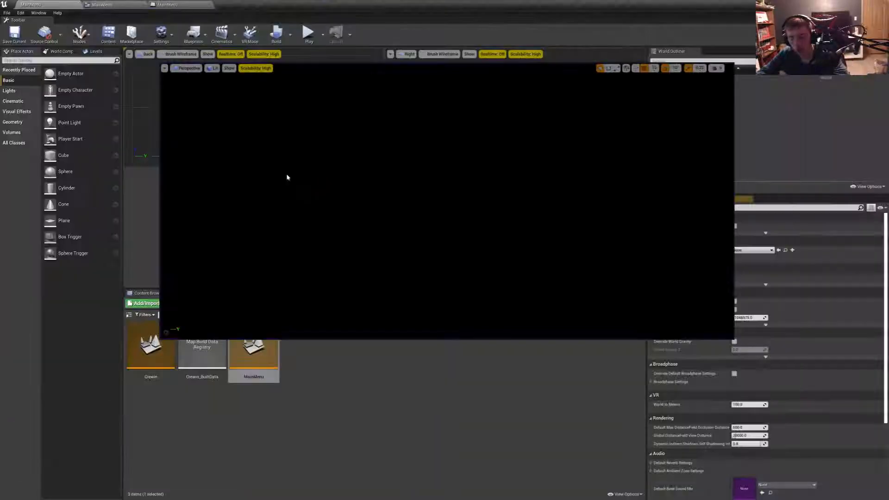
# - Assign the continue_game_button_hover texture to Btn_Continue's Hovered style in the MainMenu widget, then compile and save the widget
pyautogui.click(97, 4)
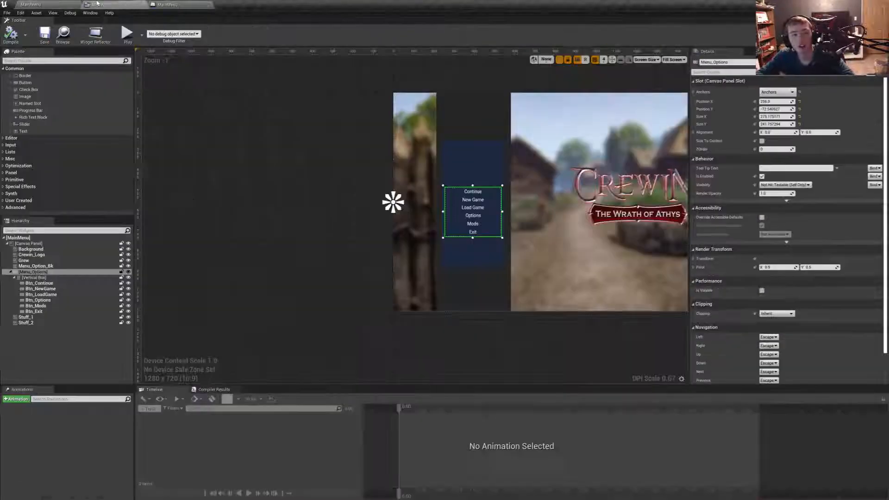
pyautogui.click(169, 4)
pyautogui.click(97, 3)
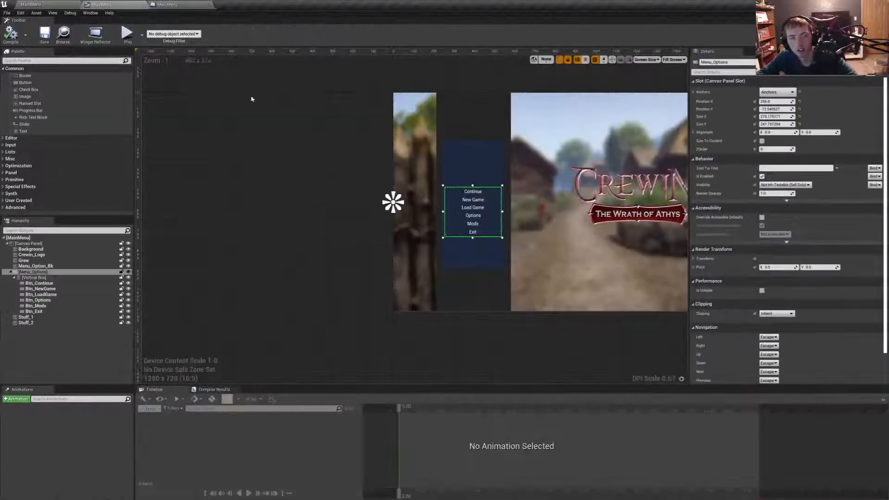
pyautogui.click(478, 195)
pyautogui.click(812, 232)
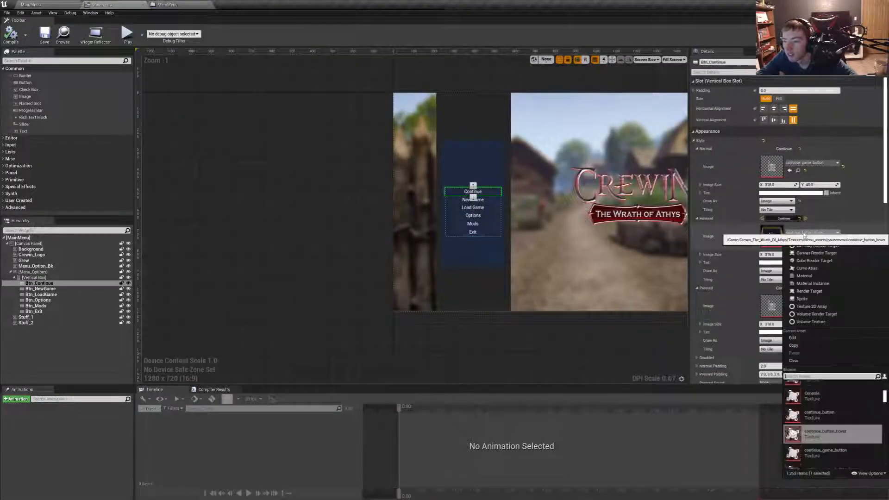
pyautogui.scroll(-2, 832, 440)
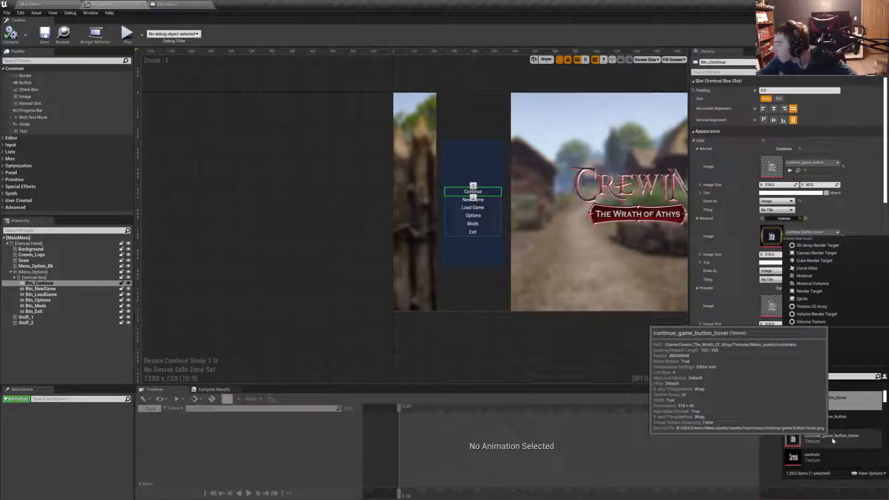
pyautogui.click(832, 440)
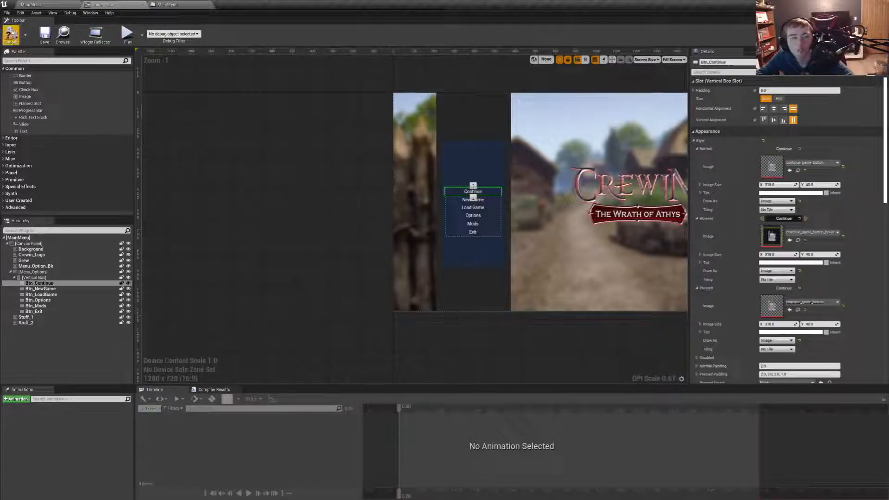
pyautogui.click(45, 34)
# - Play the MainMenu level in the editor viewport to check the Continue button, then stop the preview and minimize the editor
pyautogui.click(31, 5)
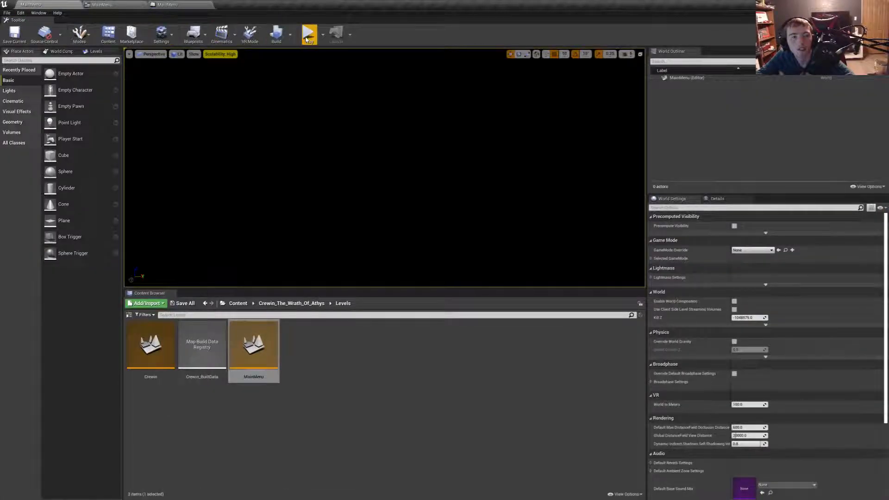
pyautogui.hotkey('alt', 'p')
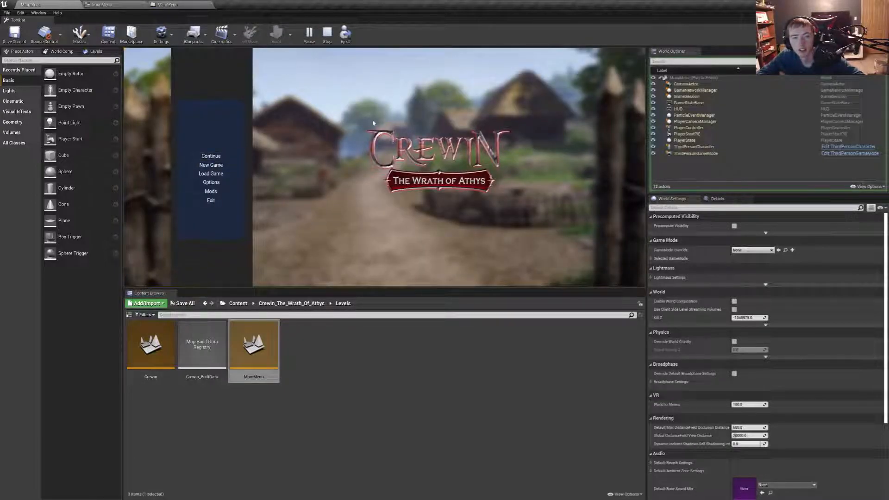
pyautogui.press('Escape')
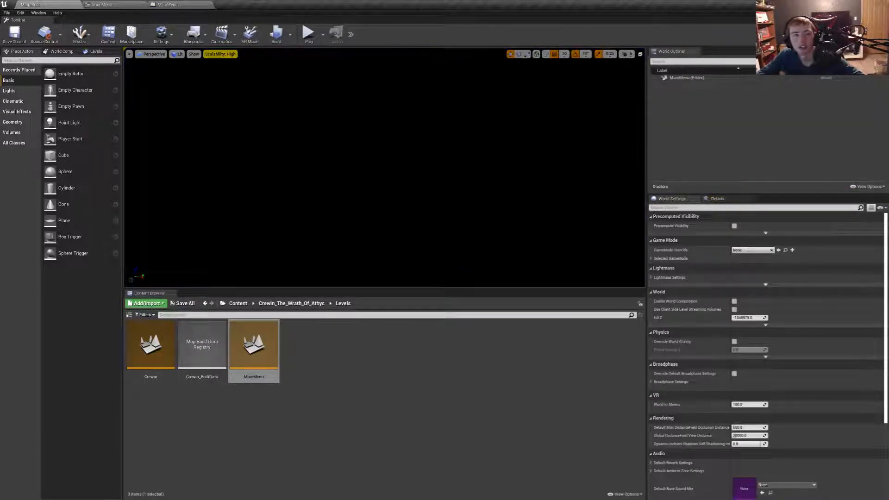
pyautogui.click(848, 5)
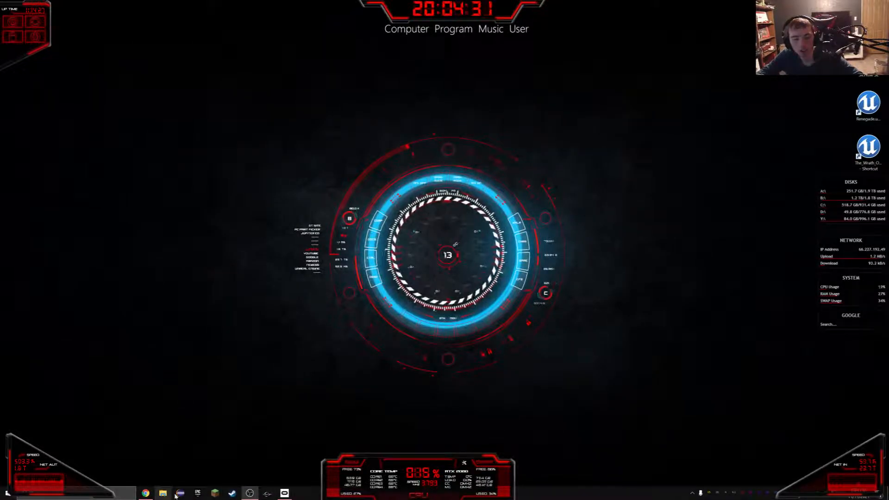
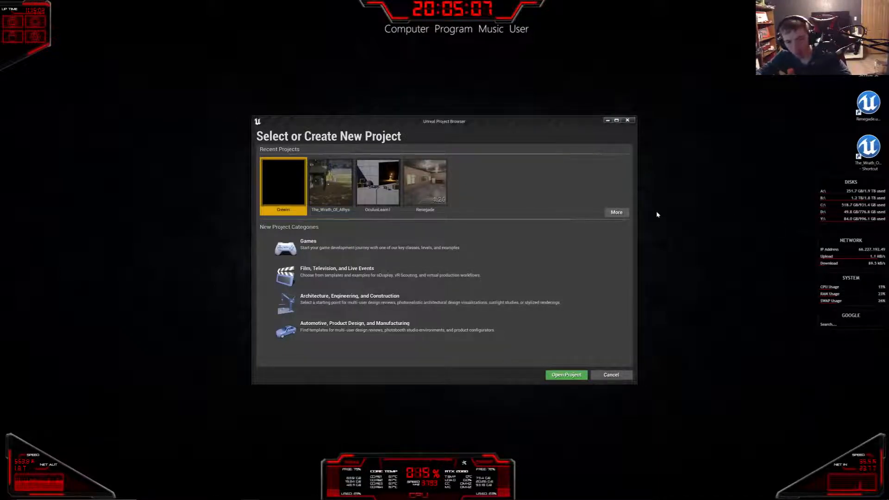
# - Open the Crewin project, restore its previously open asset editors, load the MainMenu level and bring up the MainMenu widget
pyautogui.doubleClick(267, 194)
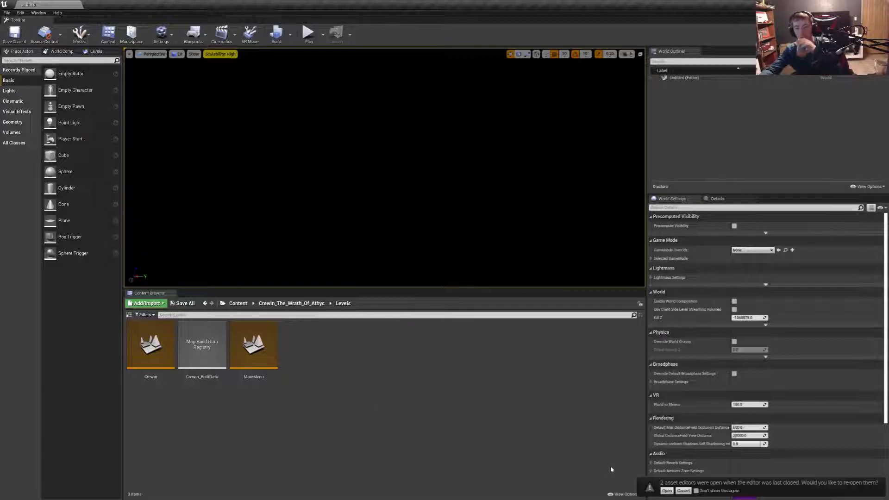
pyautogui.click(667, 491)
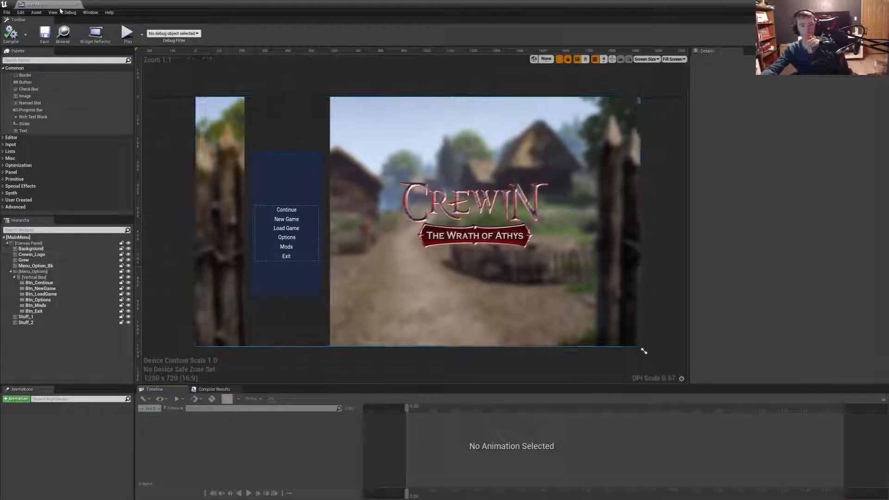
pyautogui.moveTo(59, 6); pyautogui.dragTo(106, 6)
pyautogui.click(258, 343)
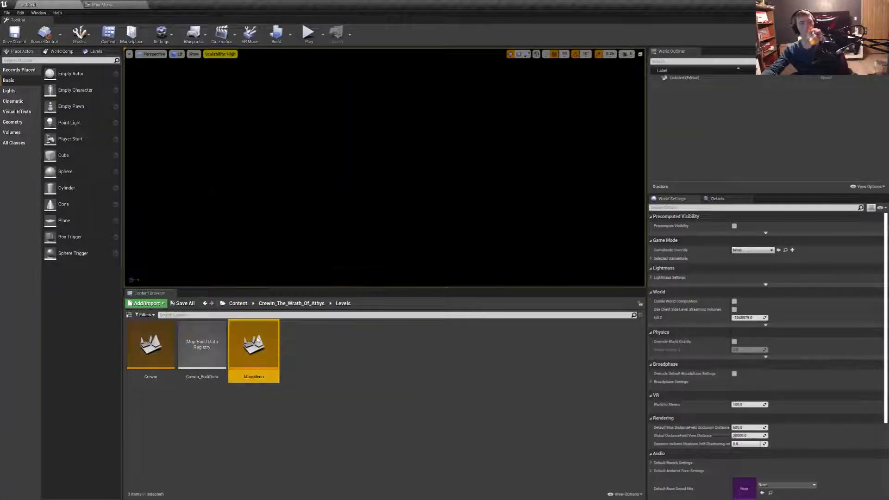
pyautogui.doubleClick(258, 340)
pyautogui.click(108, 5)
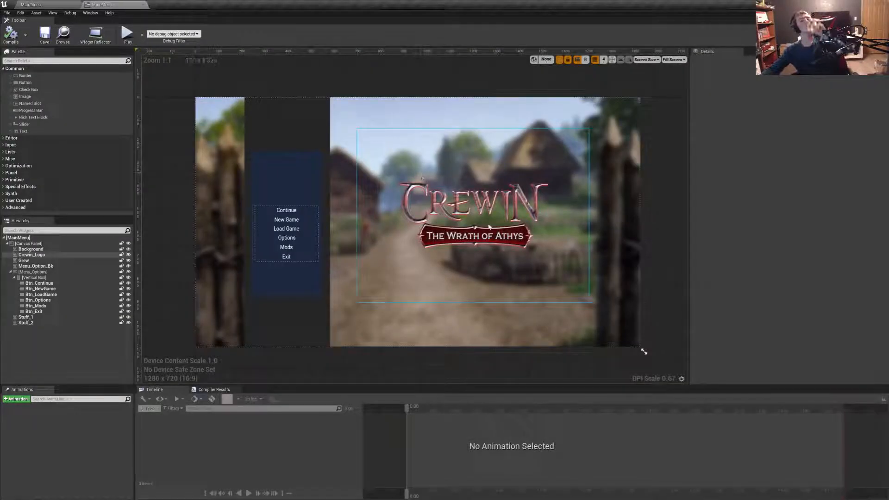
# - Move Menu_Options up inside the blue menu panel to a Position Y of about -125
pyautogui.click(293, 226)
pyautogui.click(35, 266)
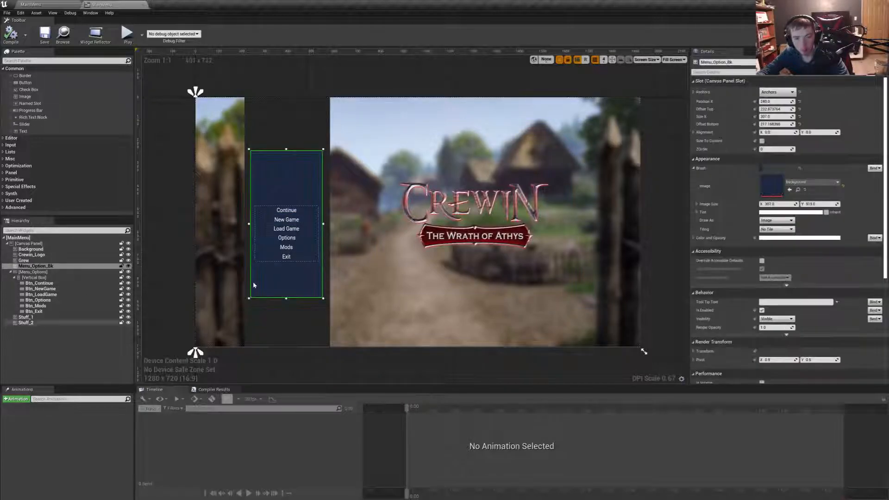
pyautogui.click(33, 272)
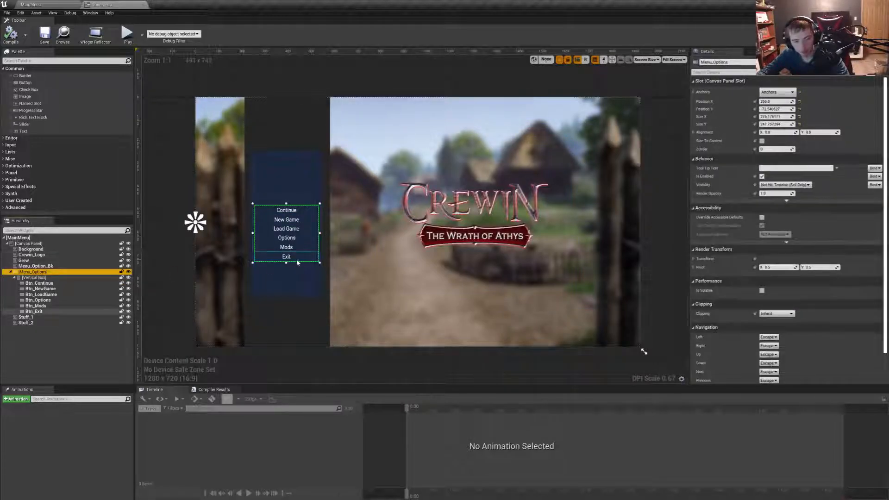
pyautogui.moveTo(297, 263); pyautogui.dragTo(299, 252)
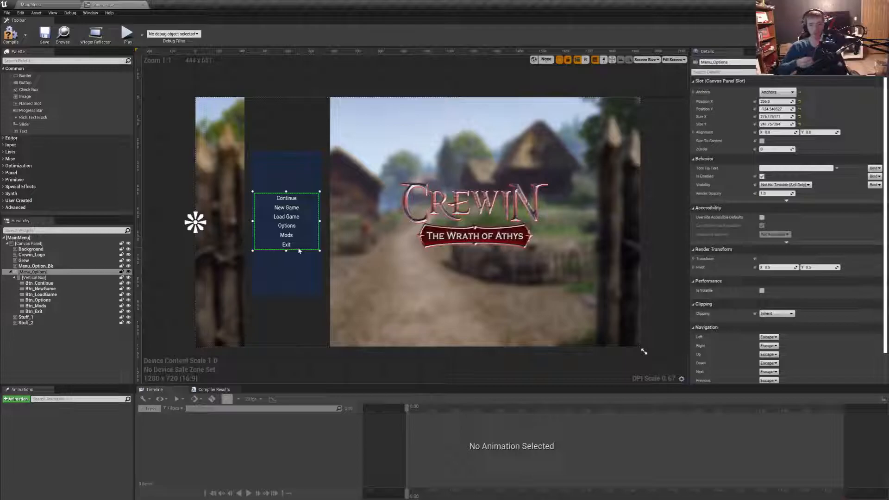
pyautogui.click(222, 180)
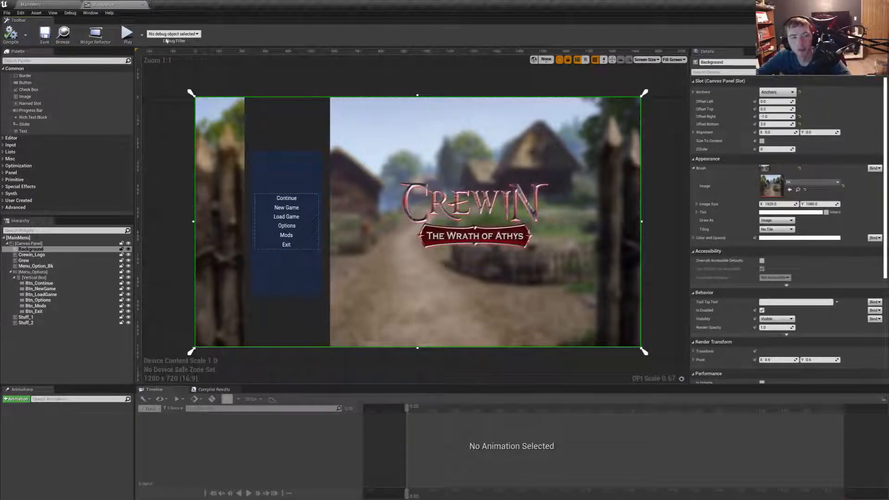
pyautogui.moveTo(22, 131); pyautogui.dragTo(616, 339)
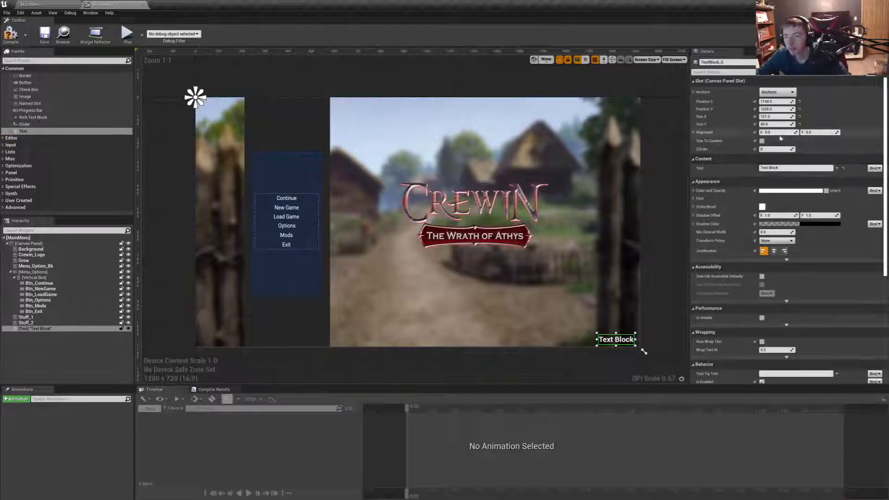
pyautogui.click(783, 168)
pyautogui.write('E')
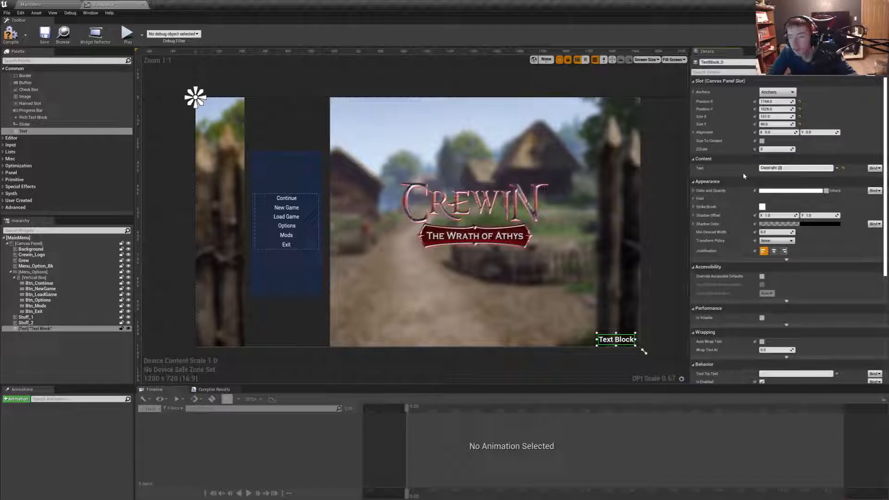
pyautogui.write('opyright @2021')
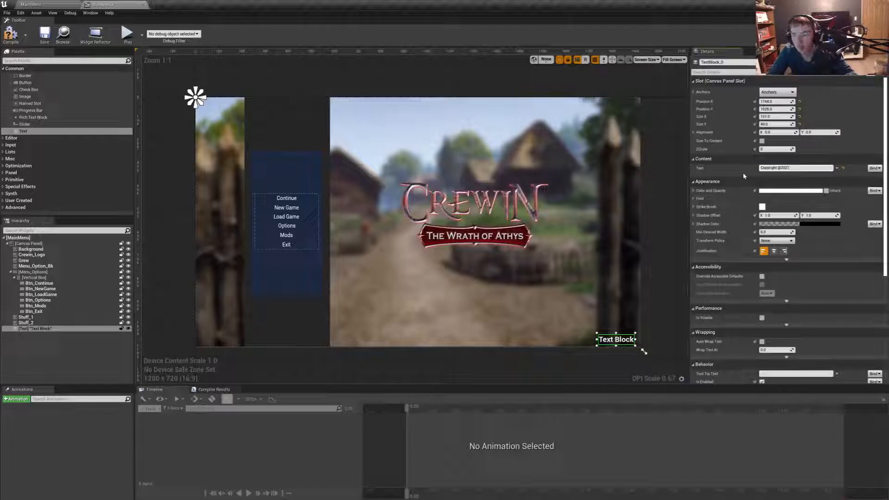
pyautogui.write(' by')
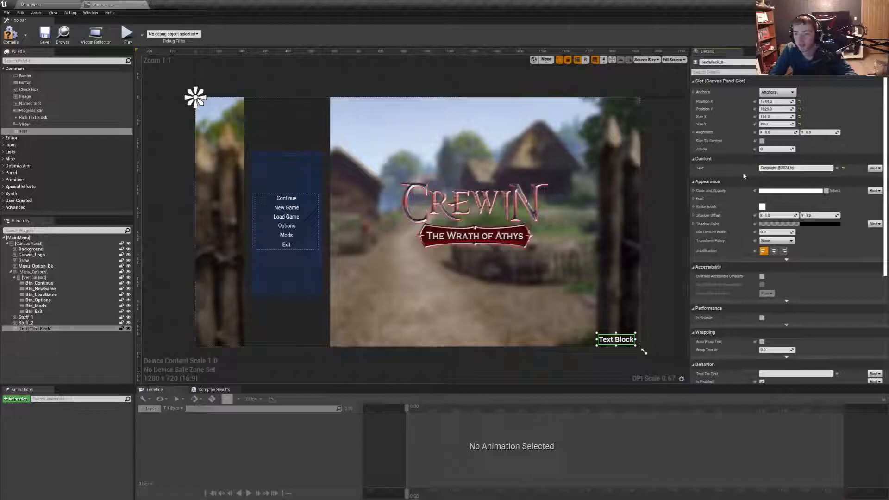
pyautogui.write(' Andrew')
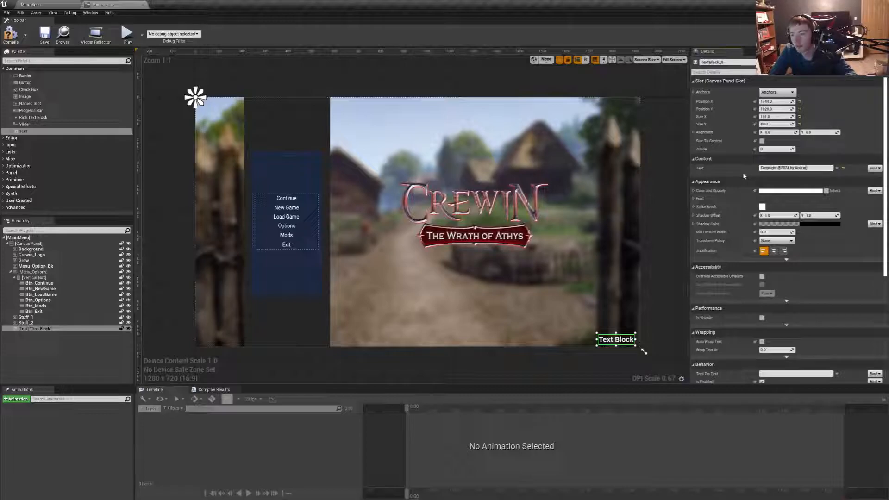
pyautogui.press('BackSpace')
pyautogui.write('Kleber')
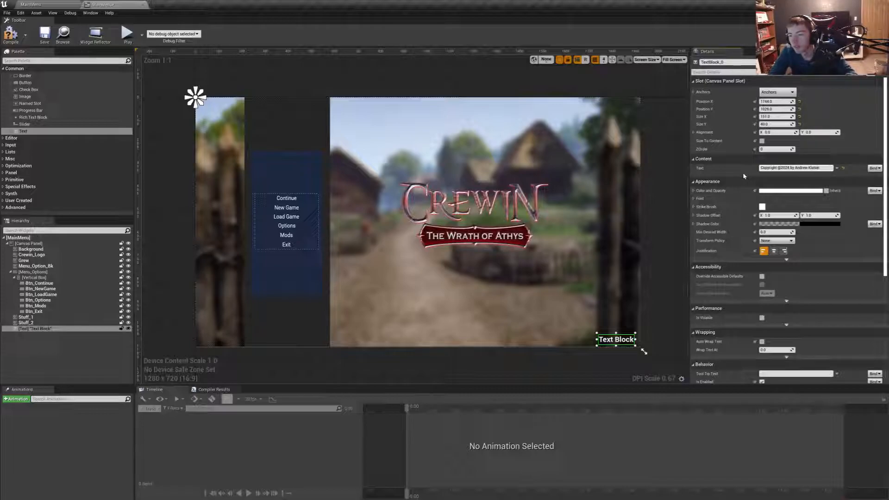
# - Set the copyright text's font size to 8, enable Size To Content and move it into the canvas's lower-right corner
pyautogui.click(694, 192)
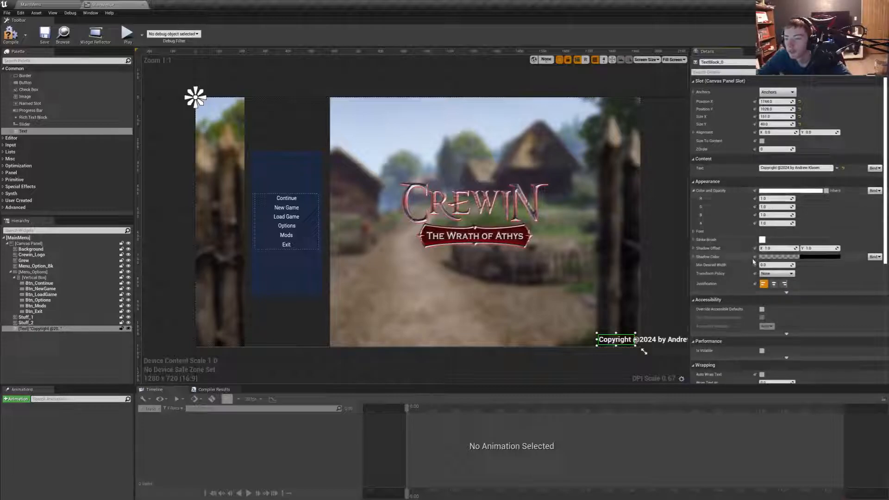
pyautogui.click(694, 231)
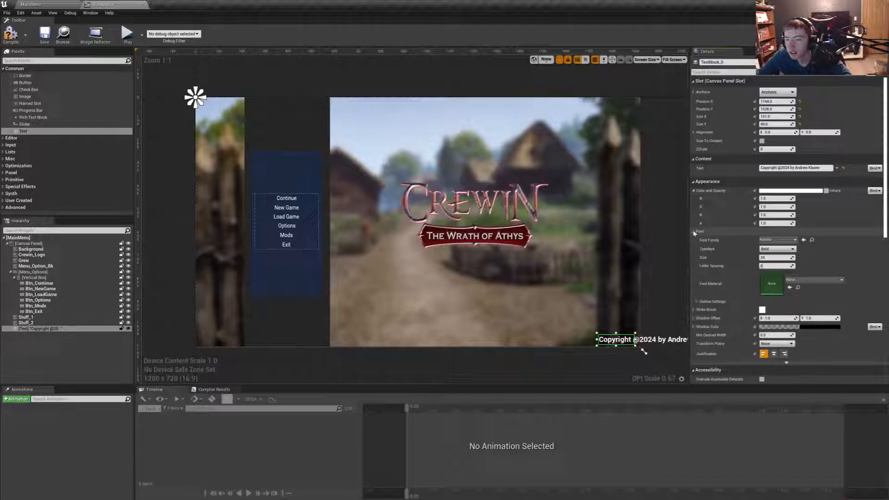
pyautogui.moveTo(782, 258)
pyautogui.mouseDown()
pyautogui.moveTo(771, 258)
pyautogui.moveTo(794, 258)
pyautogui.moveTo(776, 258)
pyautogui.mouseUp()
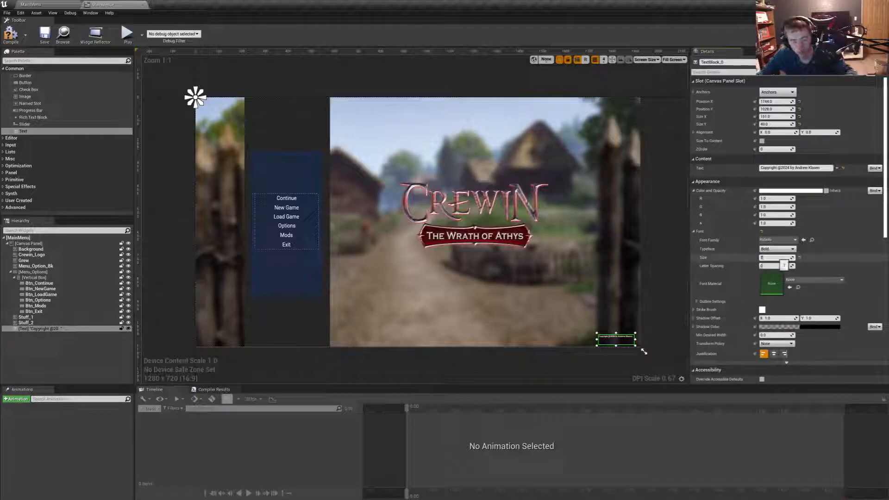
pyautogui.moveTo(776, 258); pyautogui.dragTo(779, 258)
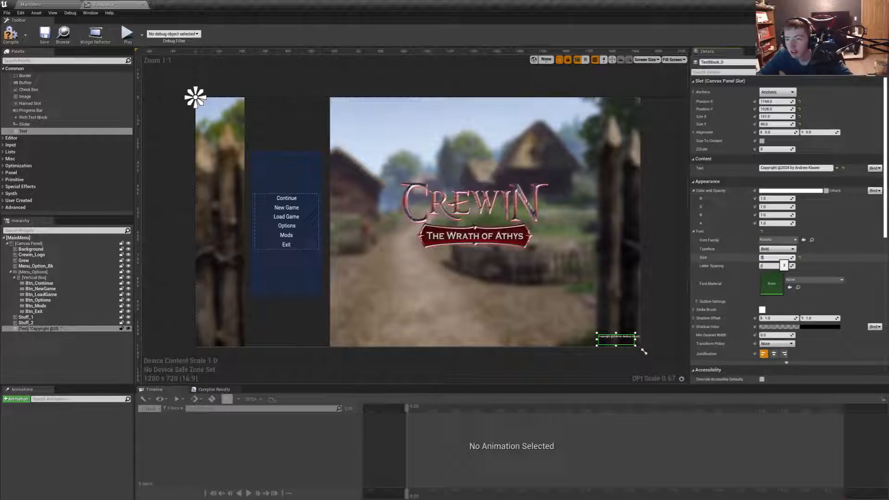
pyautogui.click(763, 141)
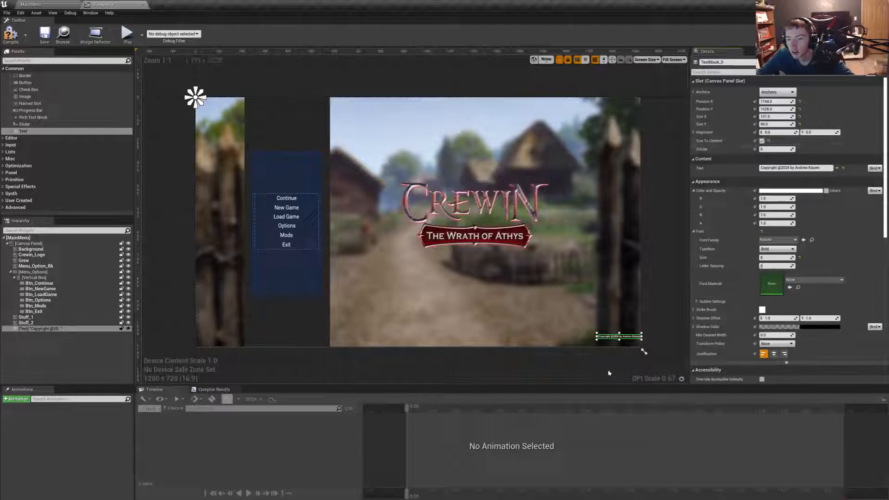
pyautogui.moveTo(607, 338); pyautogui.dragTo(606, 347)
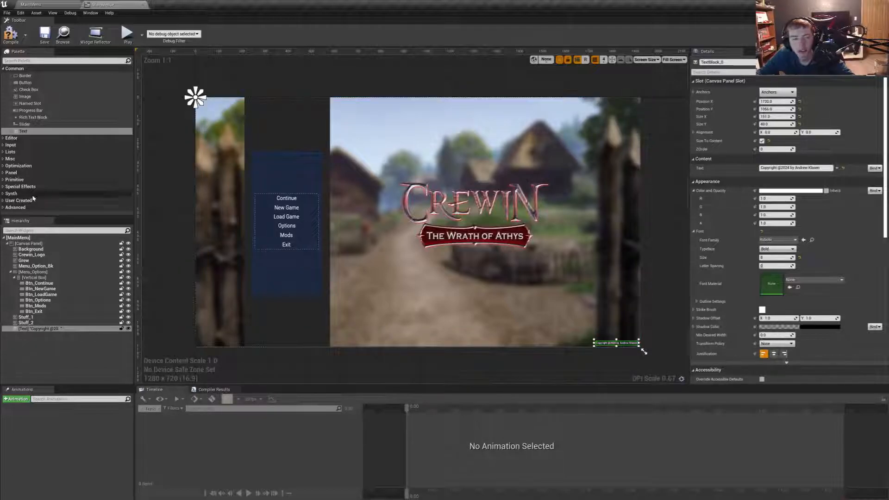
# - Add a second text block in the canvas's lower-left corner and anchor it to the bottom-left point
pyautogui.moveTo(23, 131); pyautogui.dragTo(200, 341)
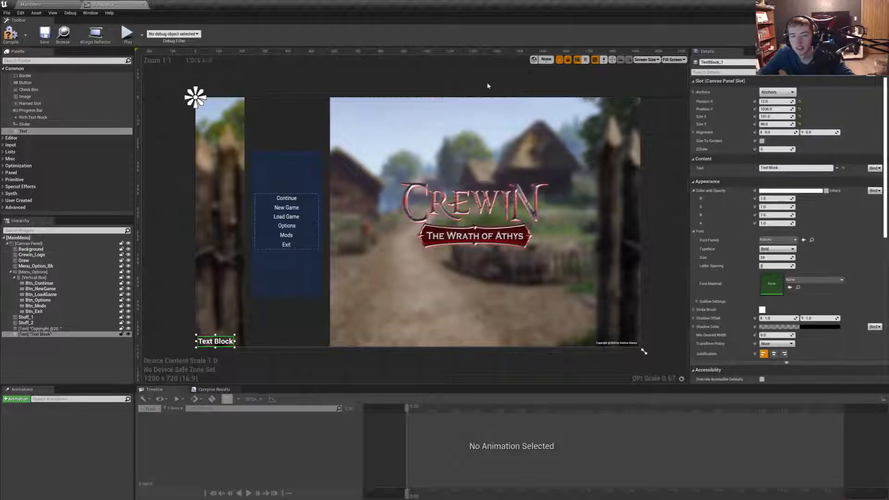
pyautogui.click(778, 92)
pyautogui.click(770, 166)
# - Anchor the copyright text block to the canvas's bottom-right point
pyautogui.click(635, 331)
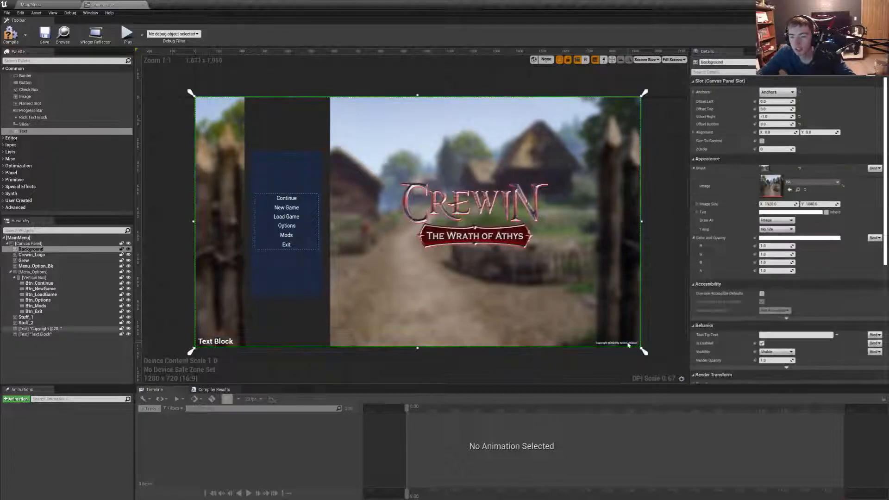
pyautogui.click(621, 344)
pyautogui.click(778, 92)
pyautogui.click(825, 168)
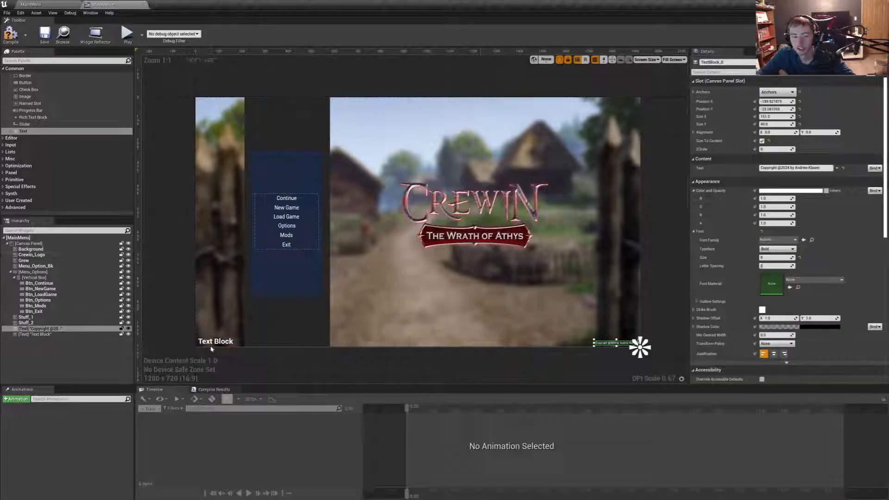
# - Set the lower-left text block's text to "v 0.0.0.1"
pyautogui.click(211, 344)
pyautogui.moveTo(783, 168); pyautogui.dragTo(705, 178)
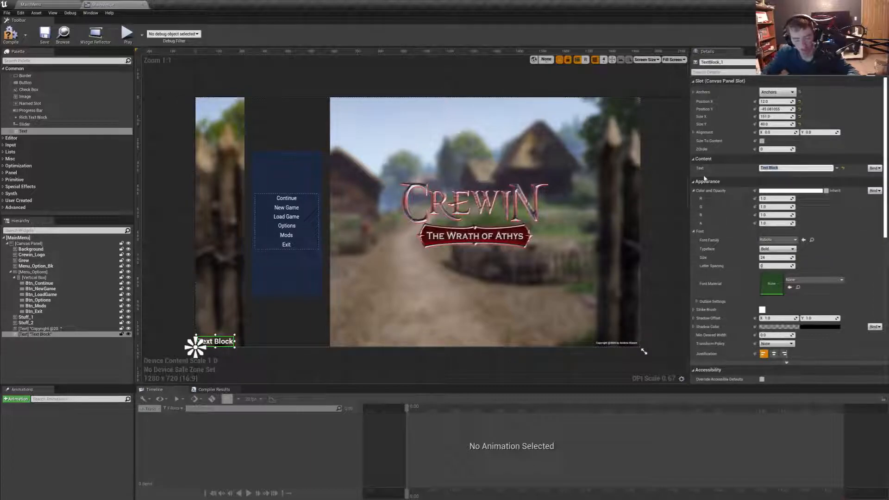
pyautogui.write('V 0.03')
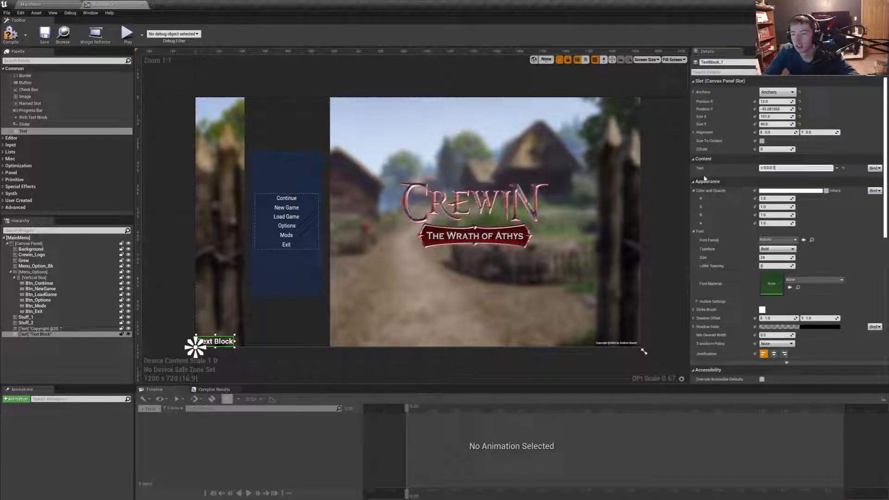
pyautogui.press('Return')
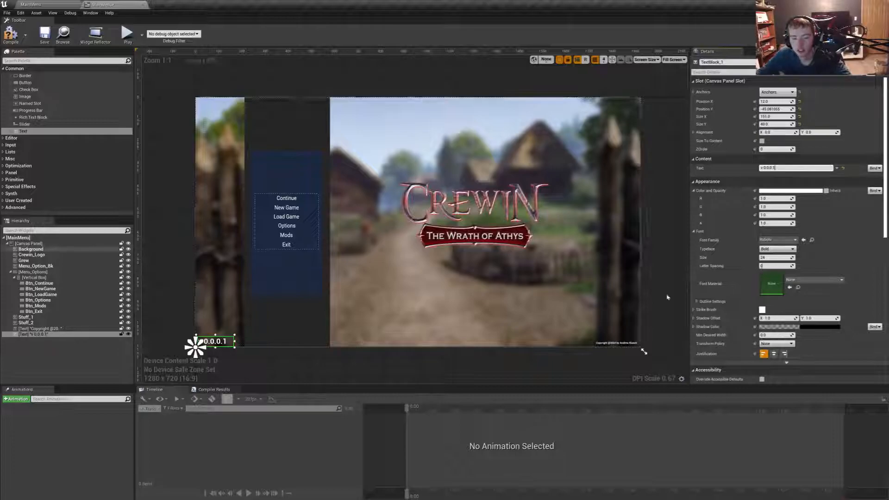
# - Set the version text's font size to 10 and enable Size To Content
pyautogui.click(777, 257)
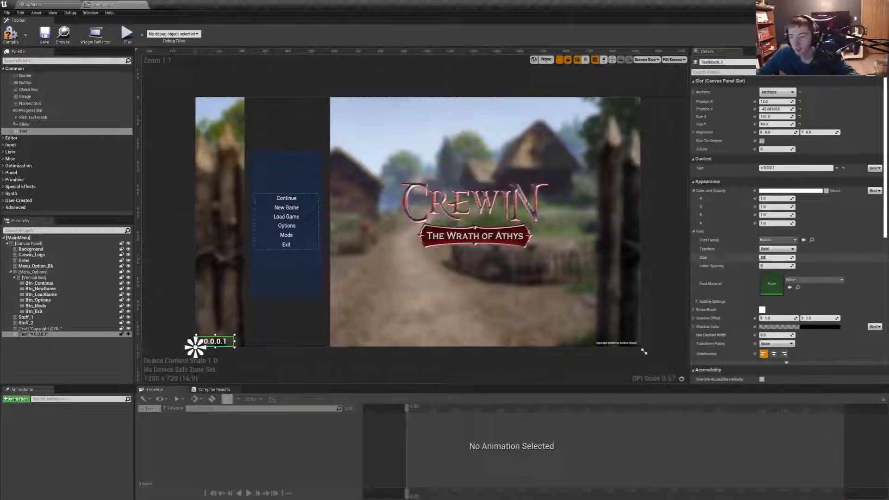
pyautogui.write('10')
pyautogui.press('Return')
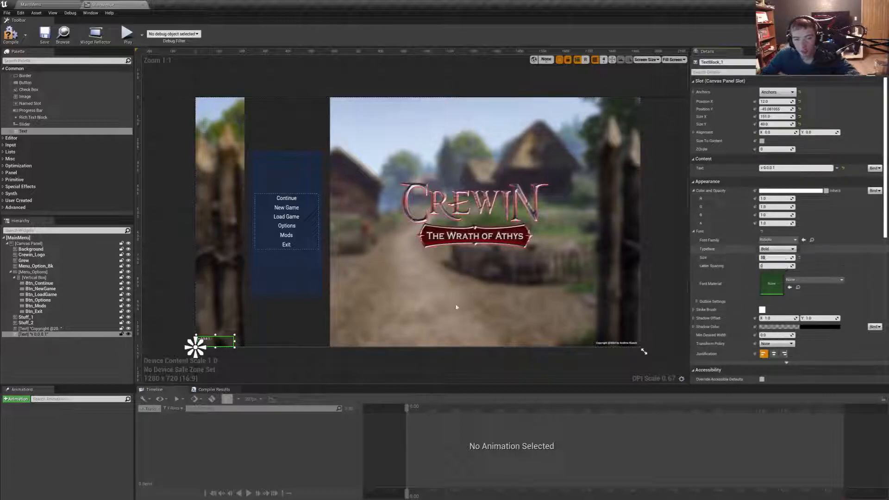
pyautogui.click(762, 141)
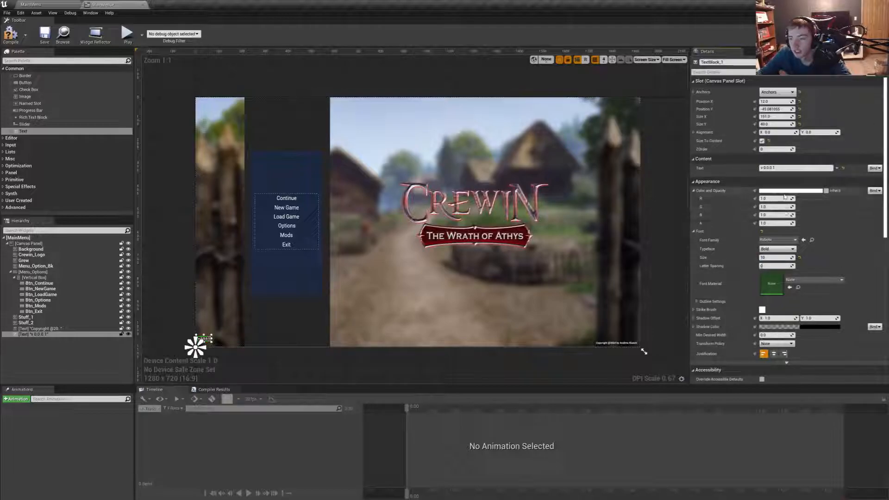
# - Color the version text dark gray with R, G and B at 0.154514, and move it closer to the canvas's lower-left corner
pyautogui.click(787, 190)
pyautogui.moveTo(740, 264); pyautogui.dragTo(740, 274)
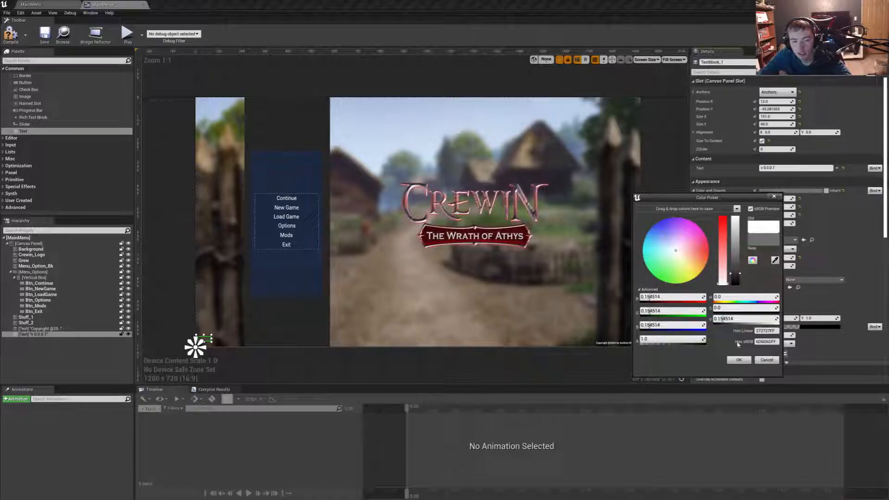
pyautogui.click(739, 360)
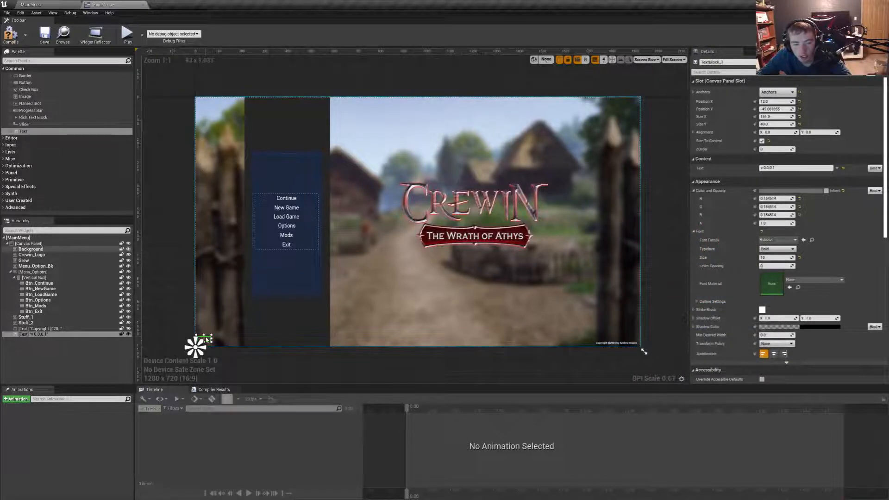
pyautogui.moveTo(204, 339); pyautogui.dragTo(203, 345)
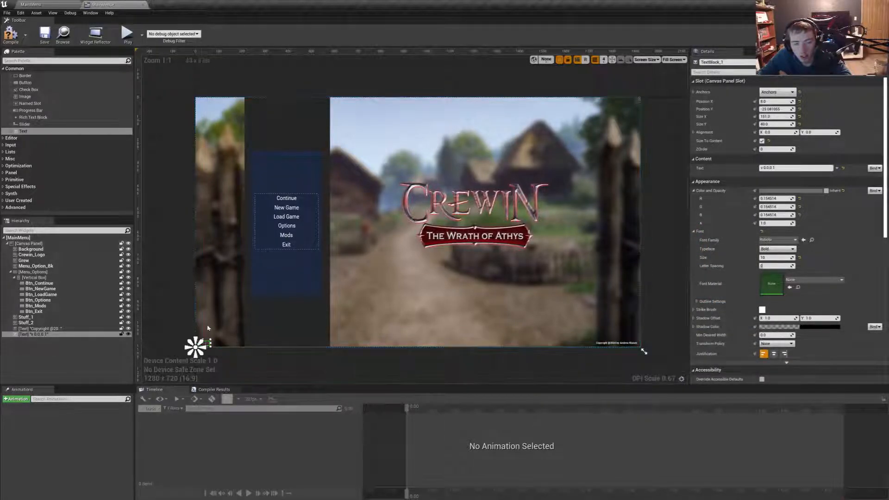
# - Save the MainMenu widget and play the MainMenu level full screen to check the version and copyright texts
pyautogui.click(51, 38)
pyautogui.click(37, 5)
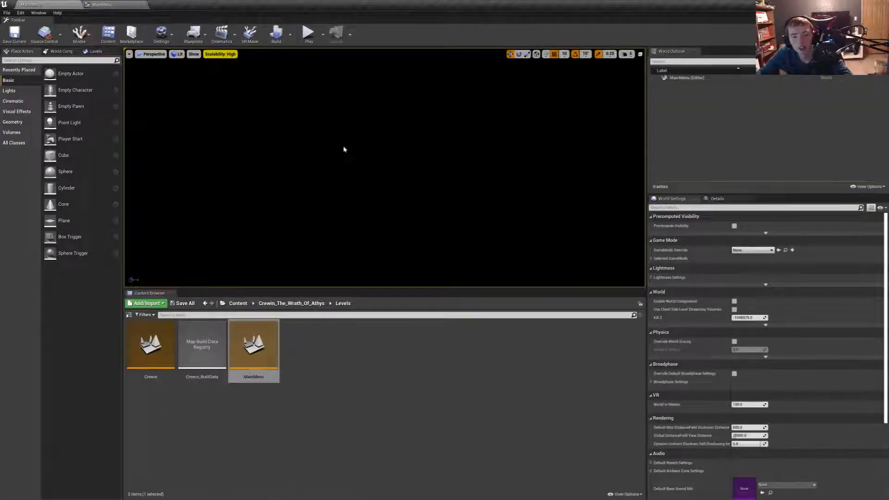
pyautogui.press('F11')
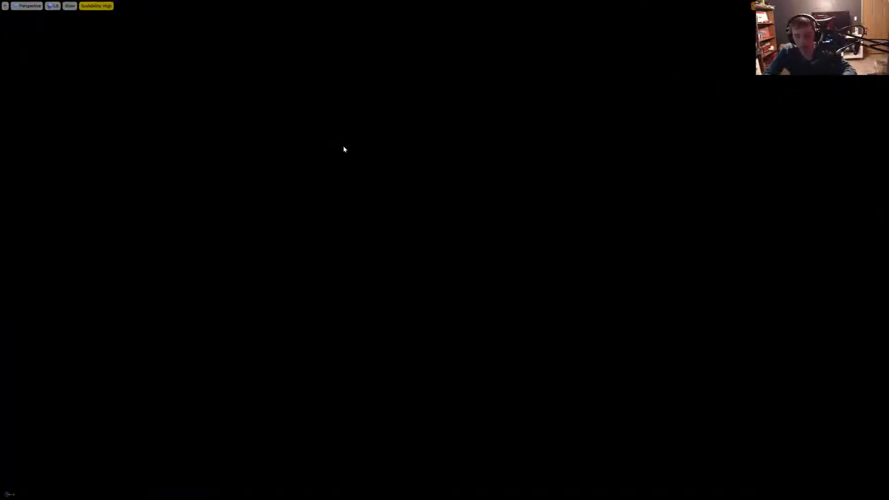
pyautogui.hotkey('alt', 'p')
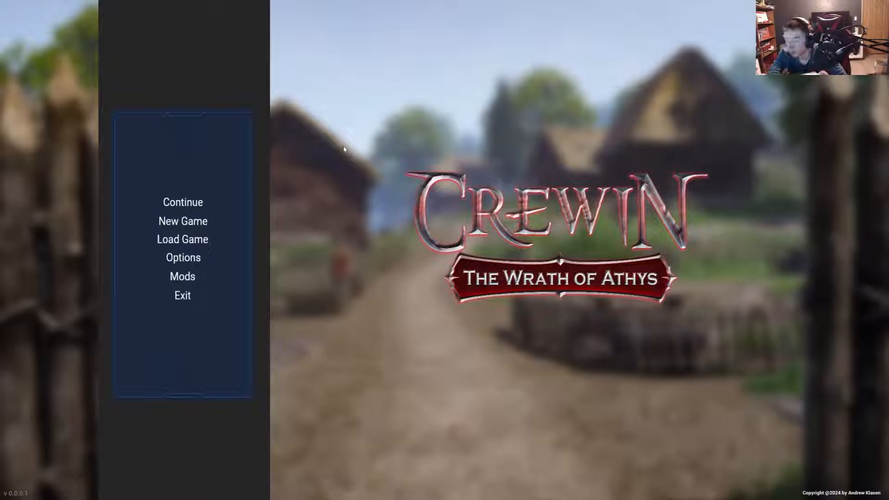
# - End the MainMenu level test, leave full screen, and minimize the Oculus window covering the editor
pyautogui.press('Escape')
pyautogui.press('F11')
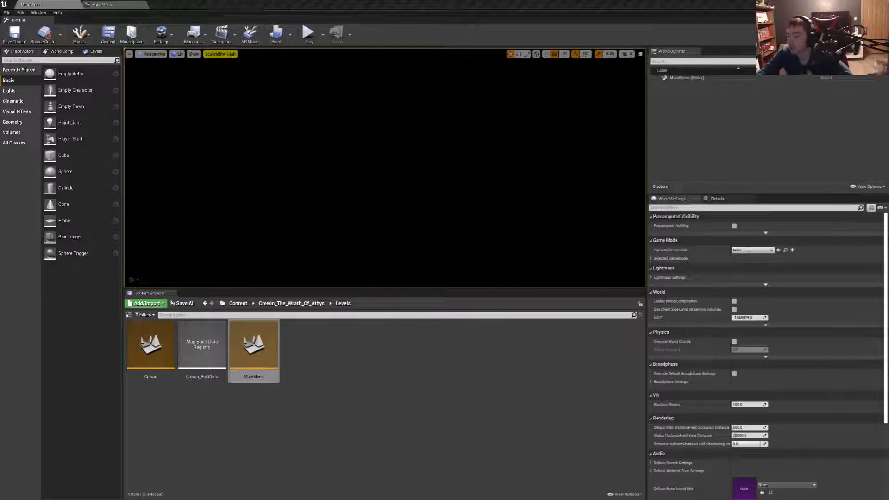
pyautogui.press('XF86AudioLowerVolume')
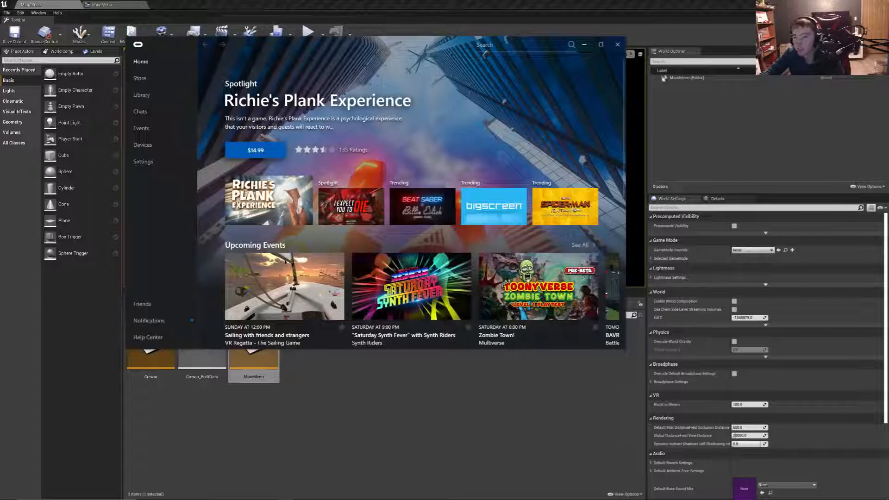
pyautogui.click(584, 44)
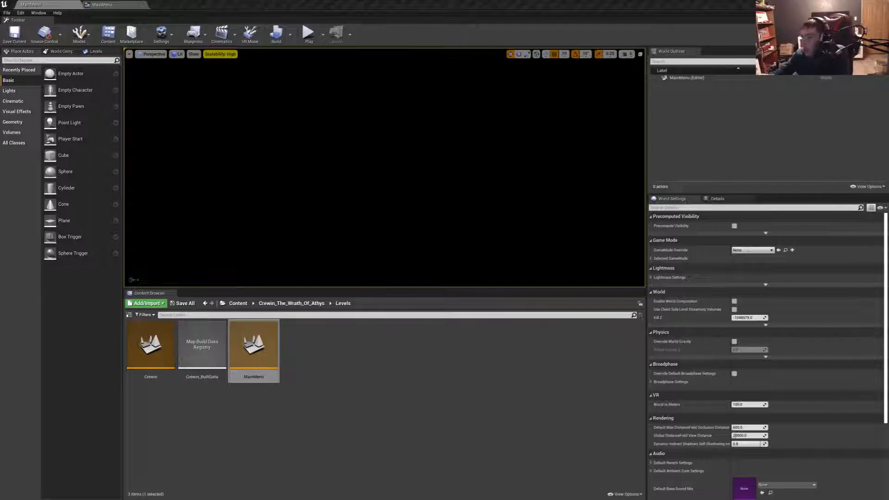
pyautogui.press('XF86AudioLowerVolume')
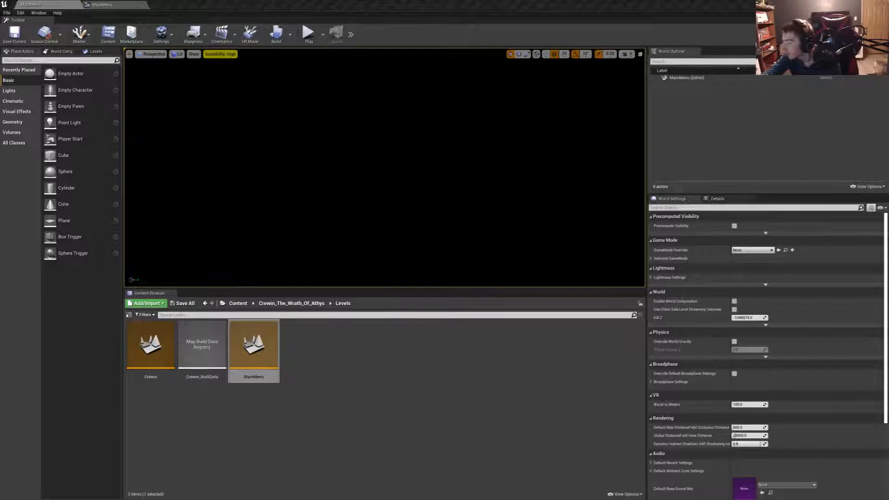
# - Open the MegaGameMusicCollection folder in the project's Content root and look through its music packs for a fitting one
pyautogui.click(274, 303)
pyautogui.click(237, 305)
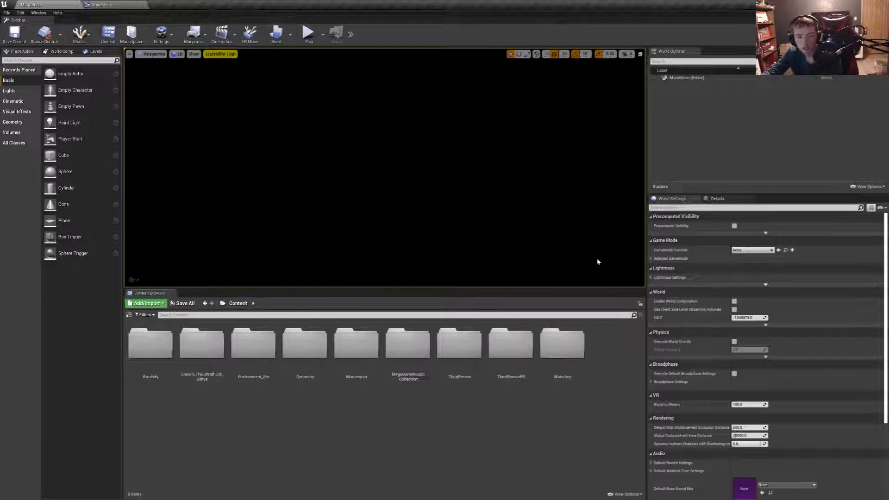
pyautogui.press('super')
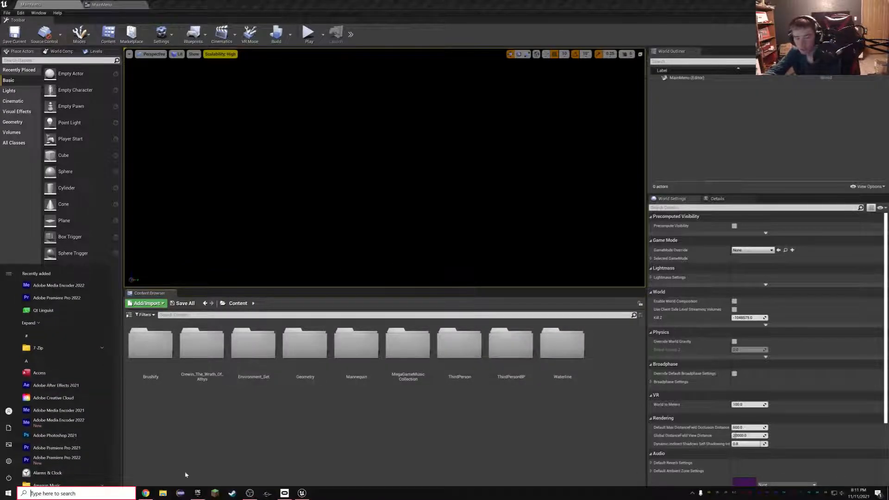
pyautogui.press('super')
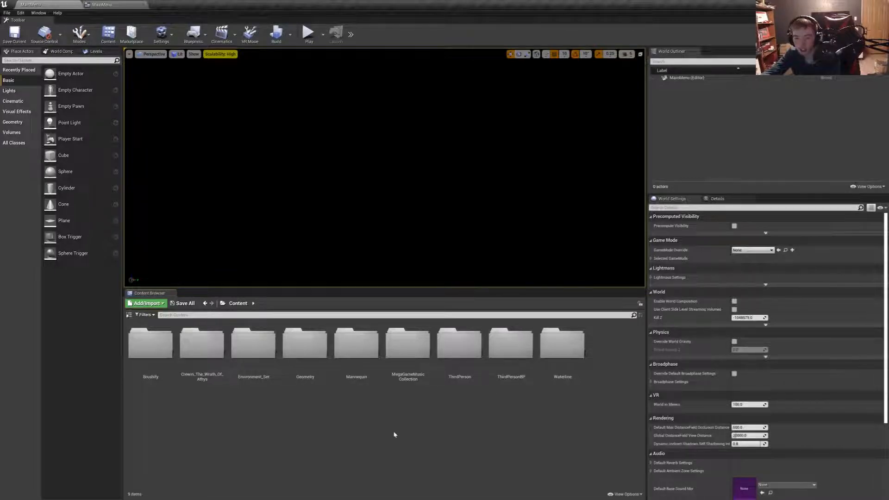
pyautogui.doubleClick(409, 363)
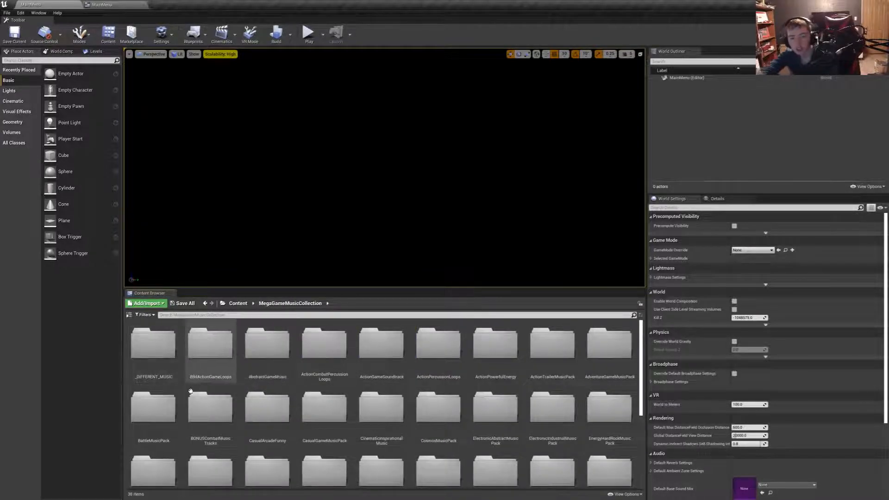
pyautogui.scroll(-5, 416, 428)
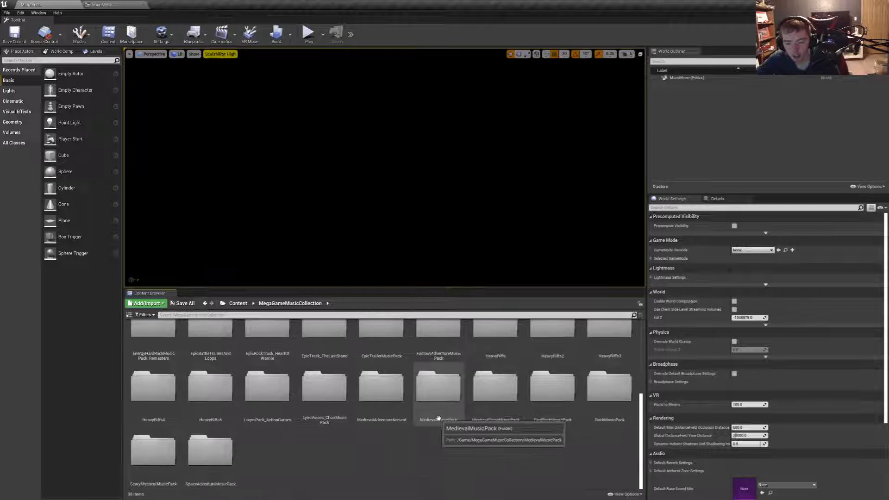
pyautogui.scroll(4, 509, 431)
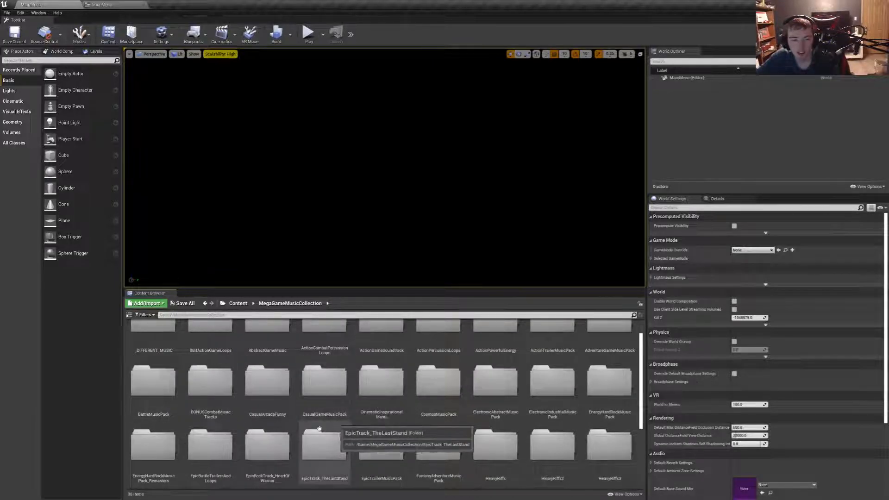
pyautogui.scroll(1, 218, 407)
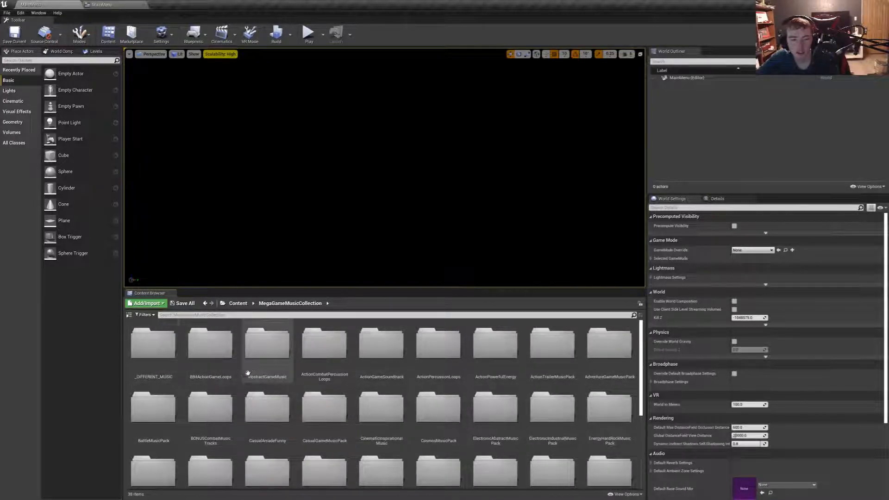
pyautogui.scroll(-2, 425, 420)
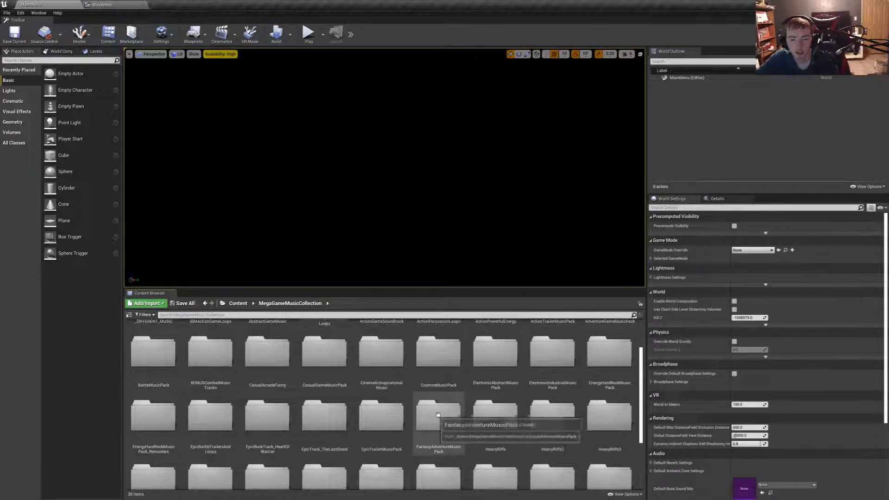
# - Open the Cues folder of FantasyAdventureMusicPack and preview the looped Battle_March cue
pyautogui.doubleClick(424, 423)
pyautogui.doubleClick(152, 348)
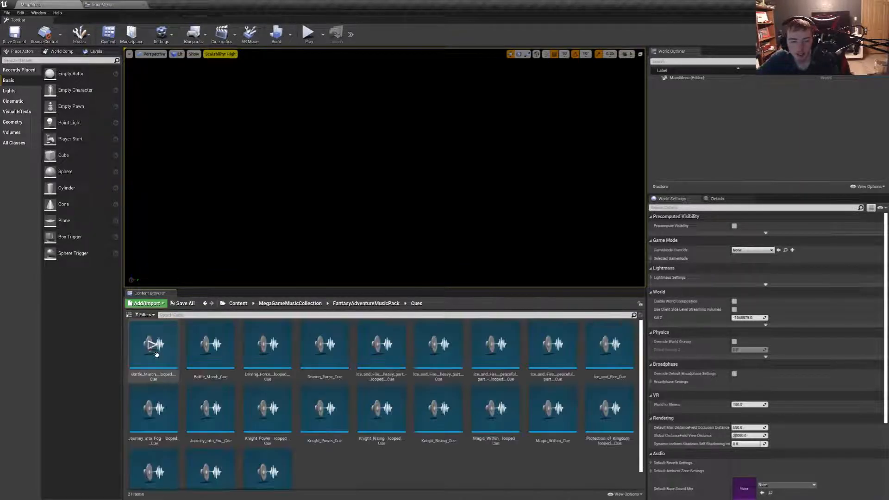
pyautogui.click(154, 349)
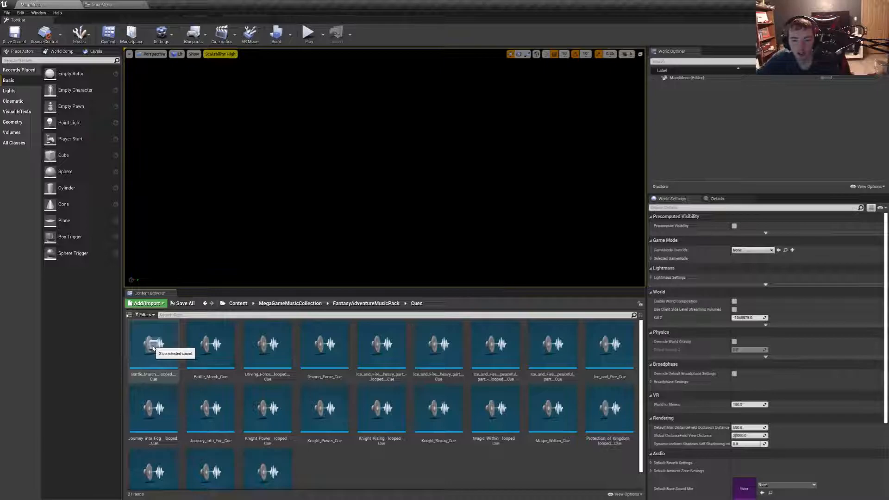
# - Open the Wavs folder of FantasyAdventureMusicPack and preview Knight_Rising and Magic_Within, lowering the system volume to 14
pyautogui.click(365, 303)
pyautogui.doubleClick(199, 341)
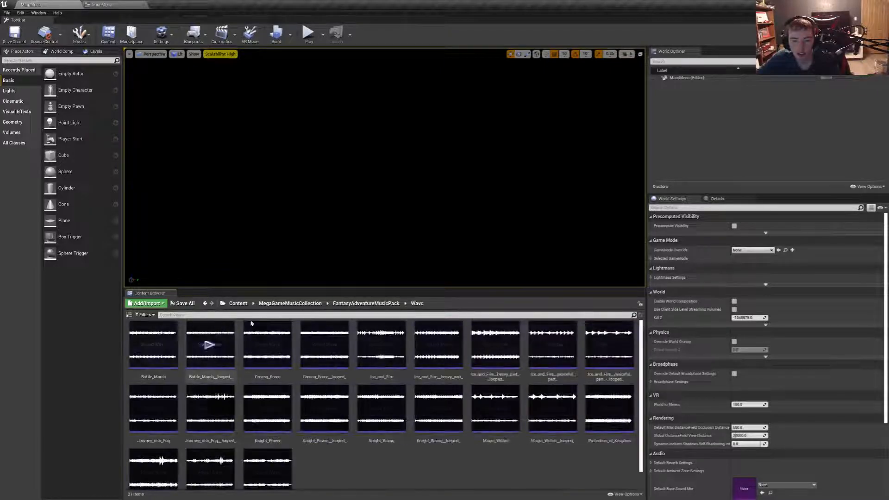
pyautogui.click(380, 409)
pyautogui.press('XF86AudioLowerVolume')
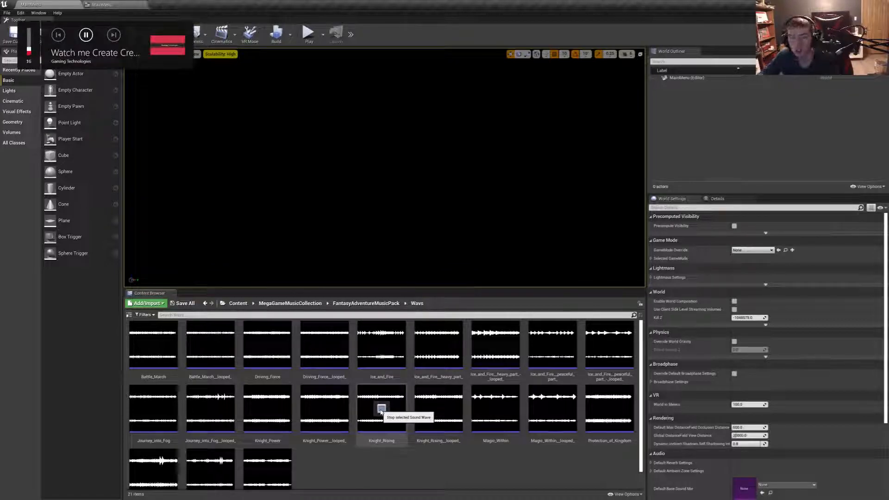
pyautogui.press('XF86AudioLowerVolume')
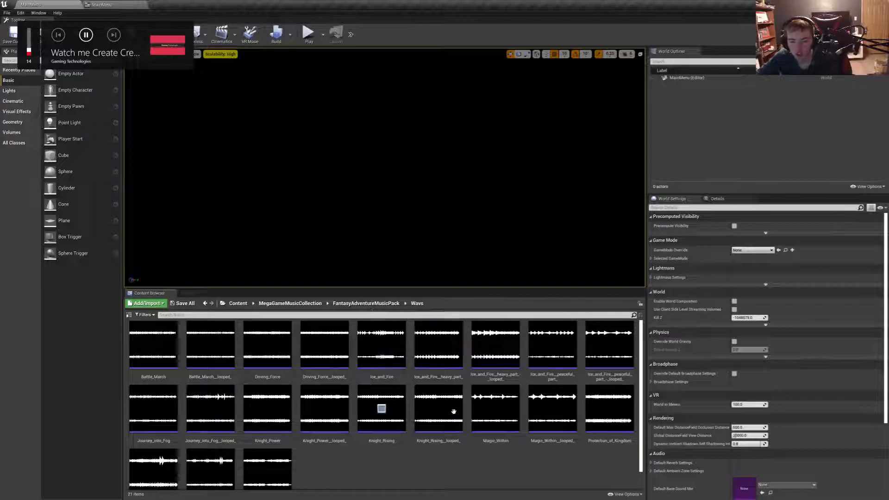
pyautogui.click(494, 409)
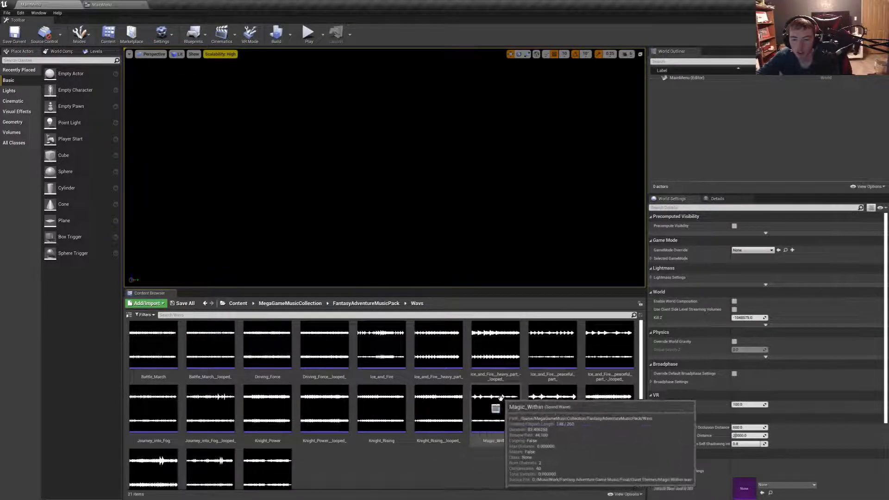
# - Return to the MegaGameMusicCollection folder and review its music packs down to the end of the list
pyautogui.click(366, 303)
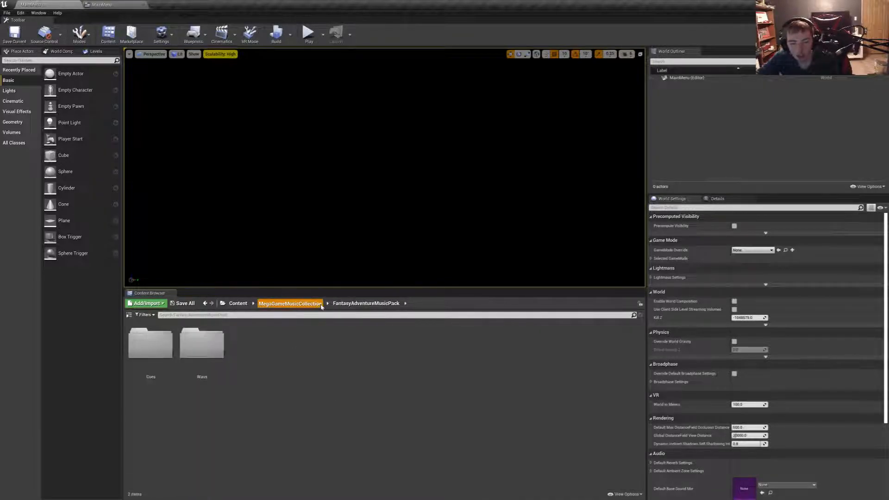
pyautogui.click(289, 304)
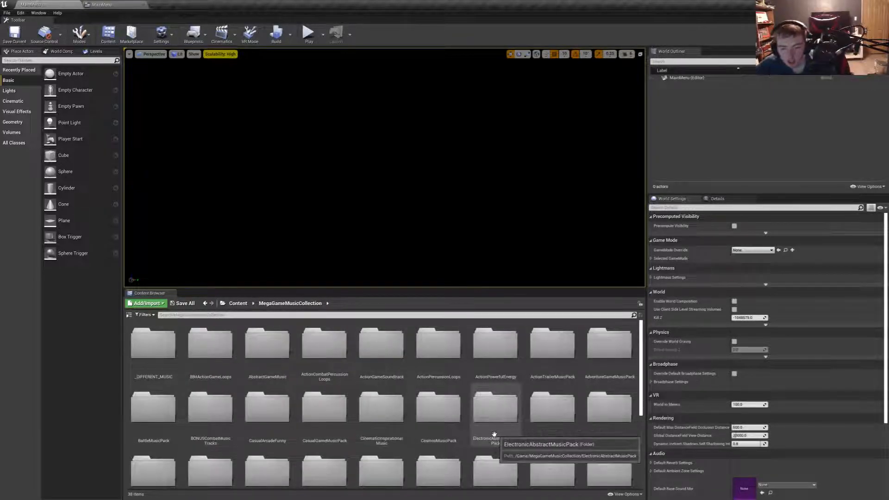
pyautogui.scroll(-2, 282, 411)
pyautogui.scroll(-3, 282, 412)
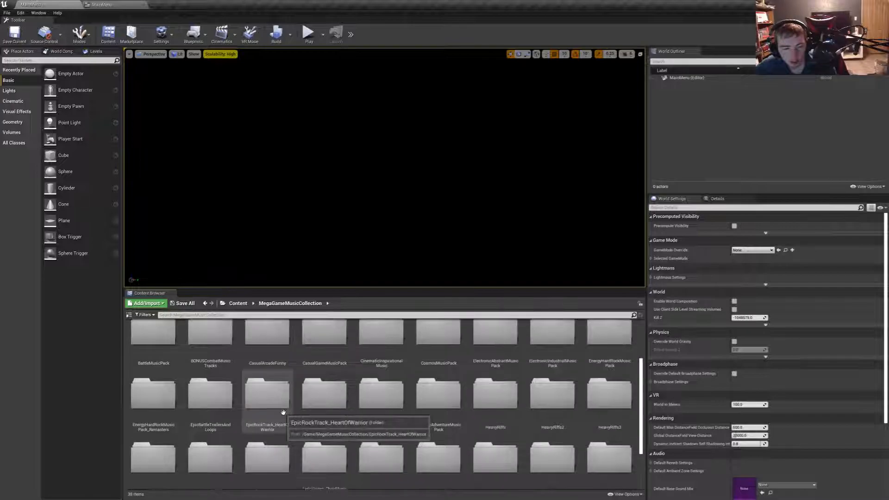
pyautogui.scroll(-1, 506, 452)
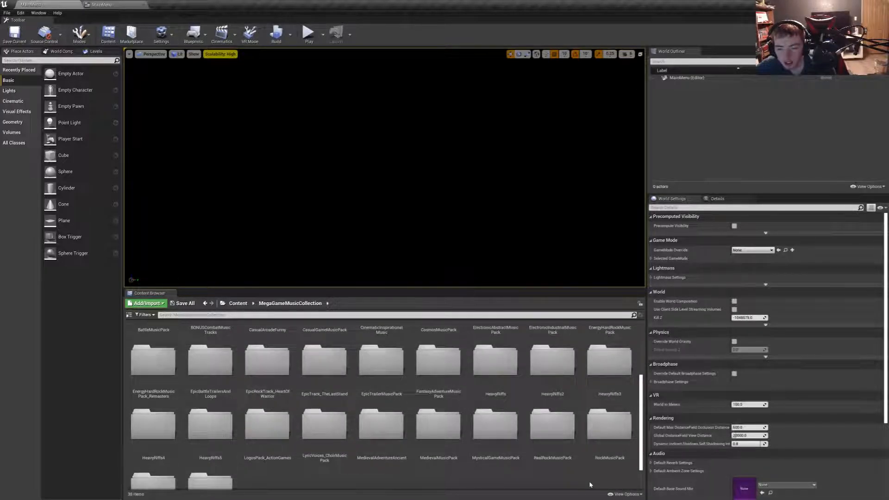
pyautogui.scroll(-2, 591, 484)
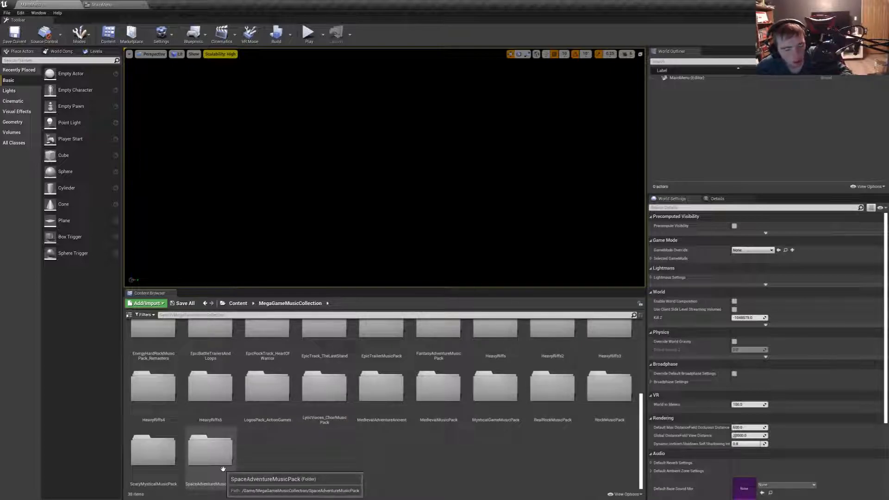
# - Delete the music folders 8BitActionGameLoops, AbstractGameMusic, CasualArcadeFunny through EnergyHardRockMusicPack_Remasters, and HeavyRiffs through SpaceAdventureMusicPack
pyautogui.click(210, 451)
pyautogui.keyDown('shift'); pyautogui.click(153, 387); pyautogui.keyUp('shift')
pyautogui.scroll(4, 588, 410)
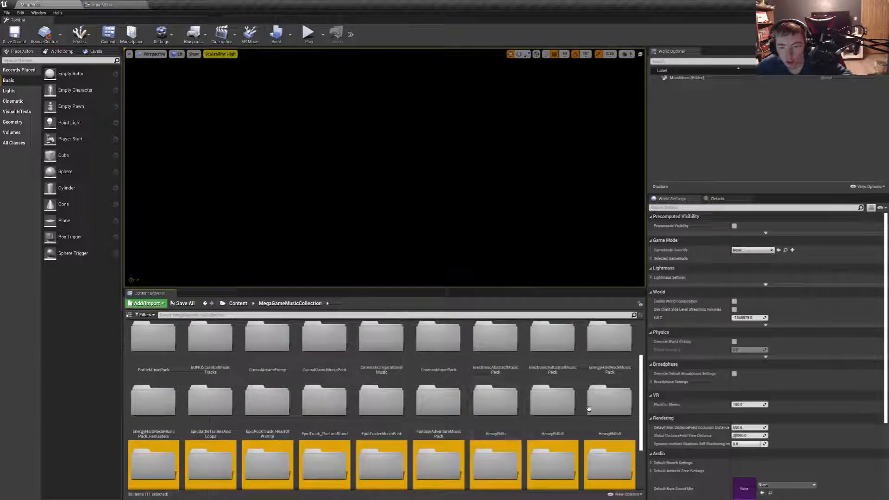
pyautogui.keyDown('ctrl'); pyautogui.click(602, 403); pyautogui.keyUp('ctrl')
pyautogui.keyDown('ctrl'); pyautogui.click(553, 402); pyautogui.keyUp('ctrl')
pyautogui.keyDown('ctrl'); pyautogui.click(495, 402); pyautogui.keyUp('ctrl')
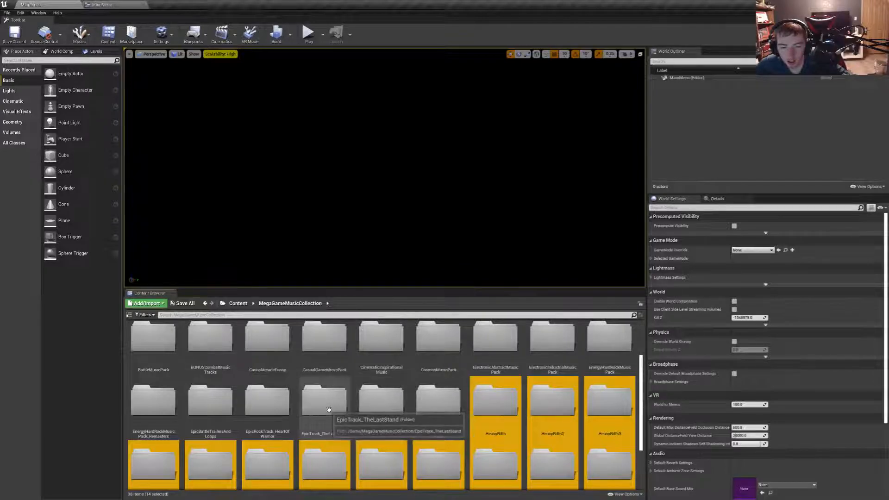
pyautogui.keyDown('ctrl'); pyautogui.click(164, 406); pyautogui.keyUp('ctrl')
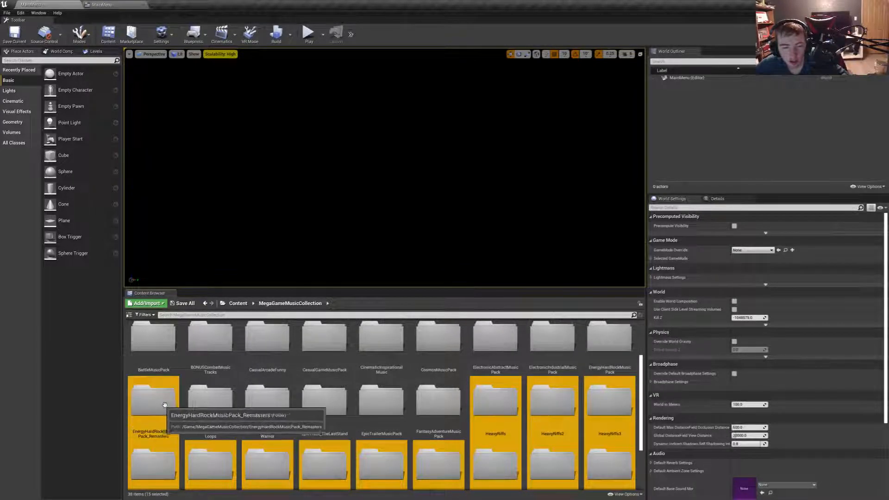
pyautogui.keyDown('ctrl'); pyautogui.click(609, 342); pyautogui.keyUp('ctrl')
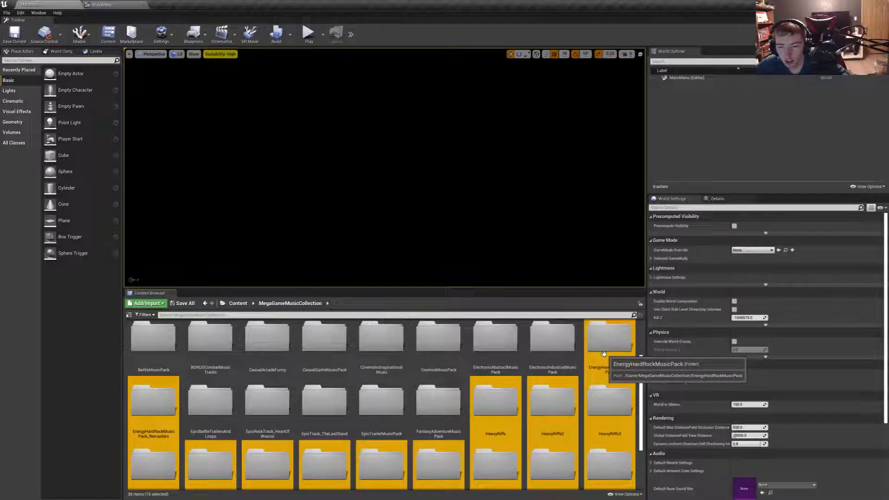
pyautogui.keyDown('ctrl'); pyautogui.keyDown('shift'); pyautogui.click(261, 353); pyautogui.keyUp('shift'); pyautogui.keyUp('ctrl')
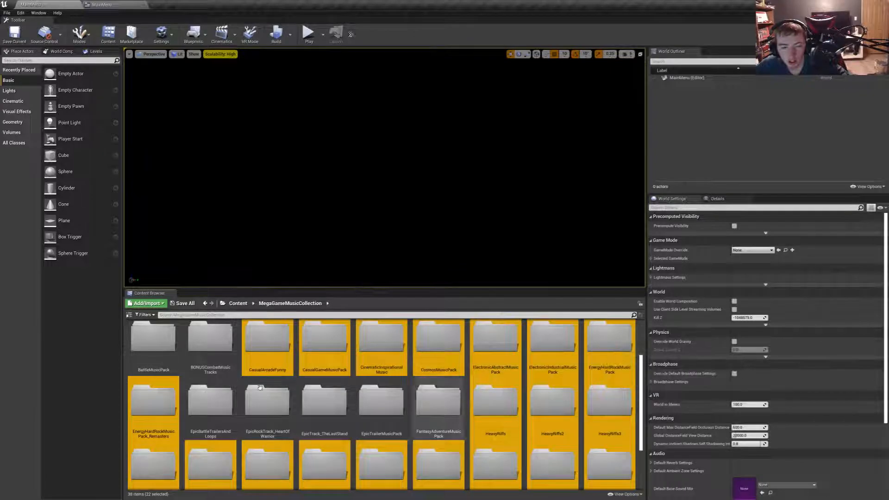
pyautogui.scroll(1, 260, 387)
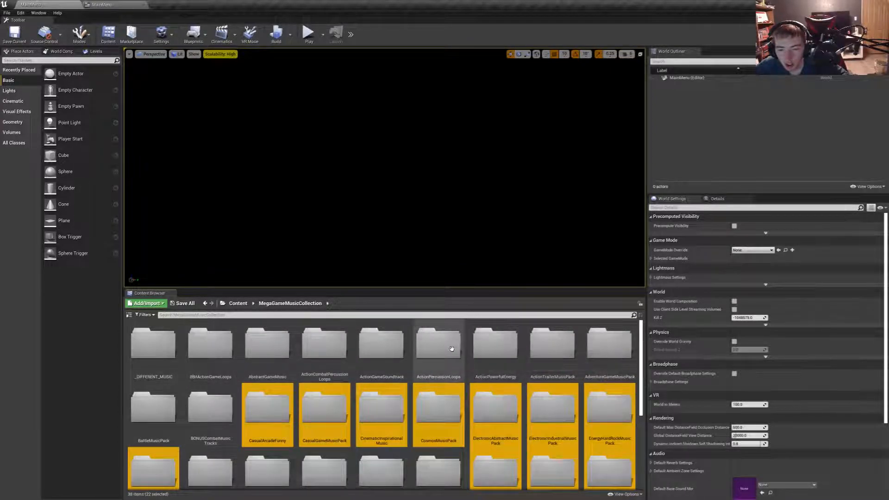
pyautogui.keyDown('ctrl'); pyautogui.click(324, 347); pyautogui.keyUp('ctrl')
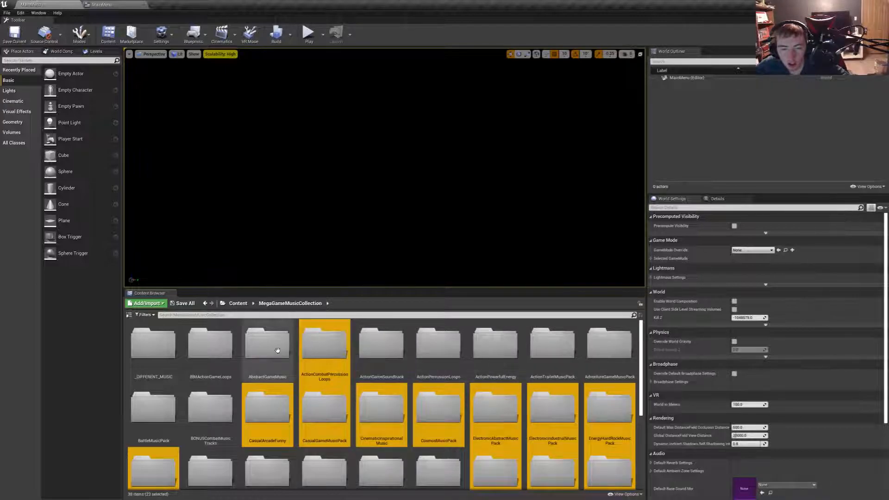
pyautogui.keyDown('ctrl'); pyautogui.click(278, 350); pyautogui.keyUp('ctrl')
pyautogui.keyDown('ctrl'); pyautogui.click(210, 345); pyautogui.keyUp('ctrl')
pyautogui.keyDown('ctrl'); pyautogui.click(324, 345); pyautogui.keyUp('ctrl')
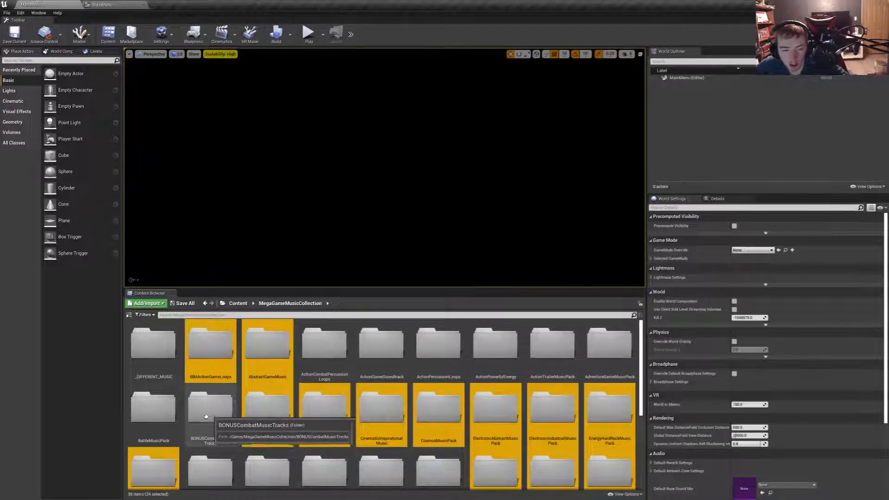
pyautogui.press('Delete')
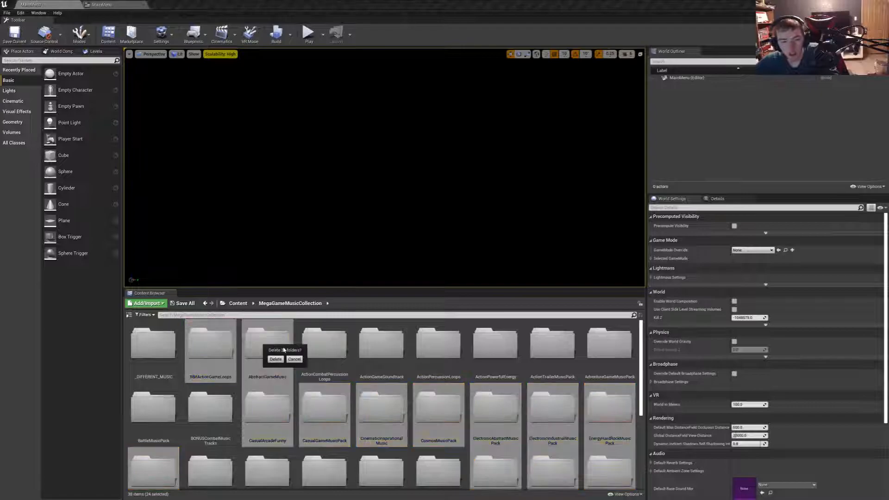
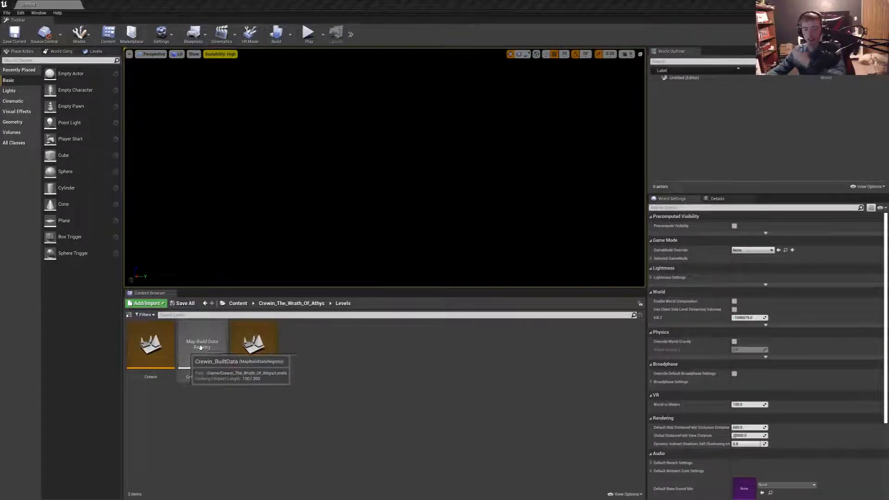
# - Open the Wavs folder of the MedievalAdventureAncient pack in MegaGameMusicCollection
pyautogui.click(238, 304)
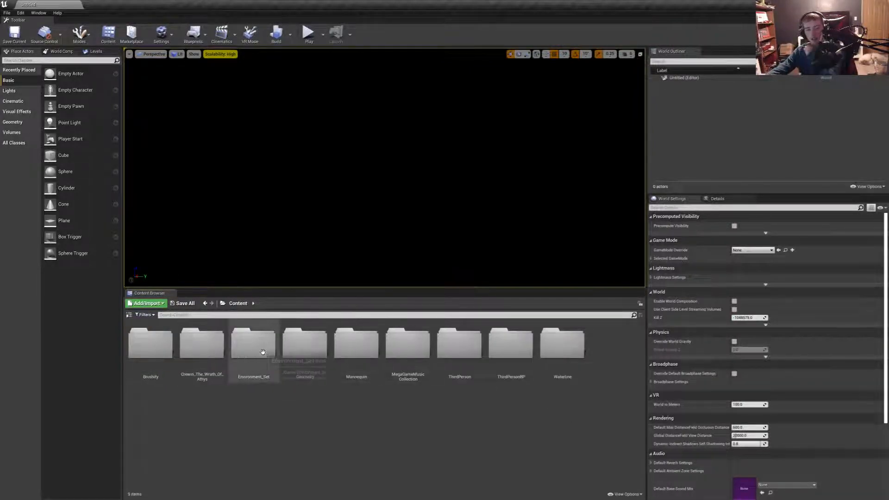
pyautogui.doubleClick(407, 368)
pyautogui.scroll(-3, 380, 407)
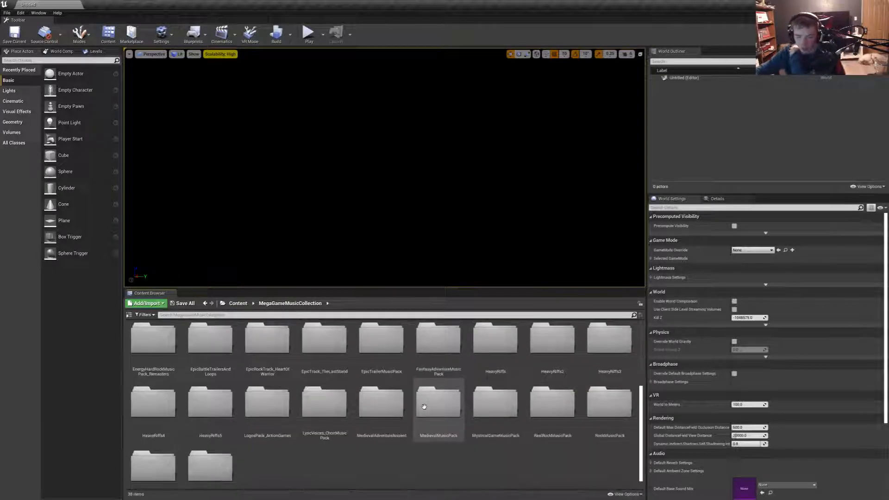
pyautogui.doubleClick(383, 414)
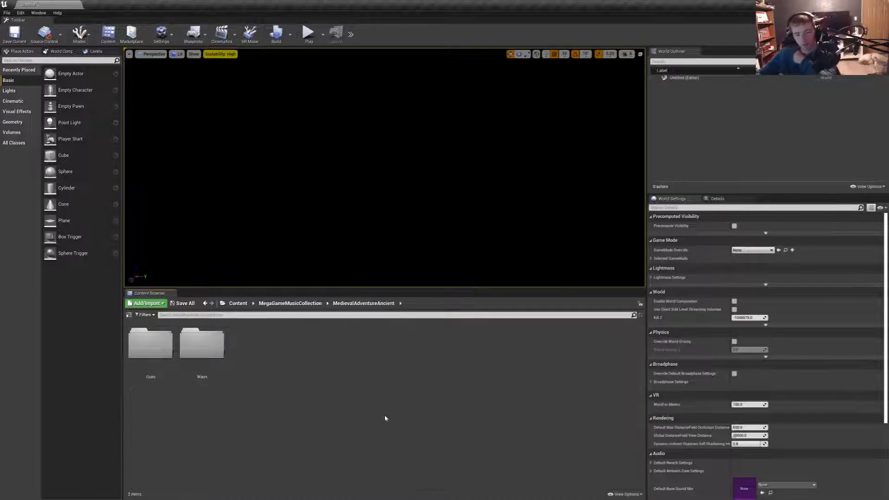
pyautogui.doubleClick(167, 350)
pyautogui.click(355, 304)
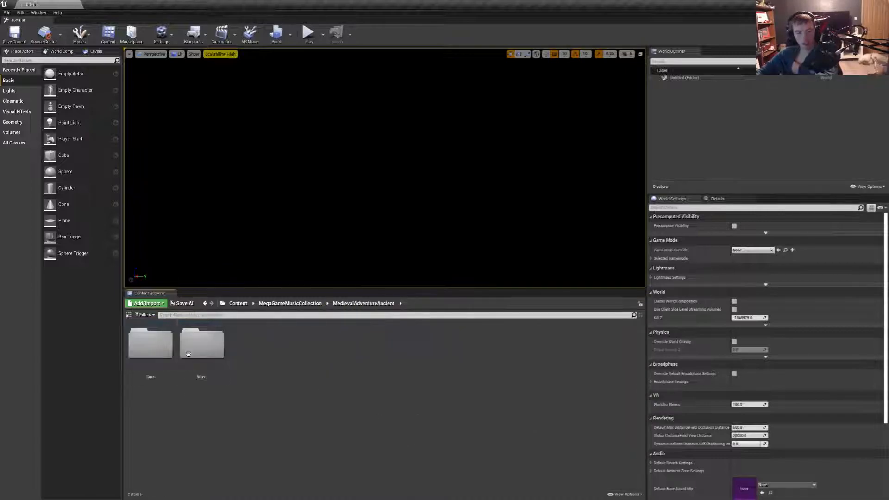
pyautogui.doubleClick(156, 343)
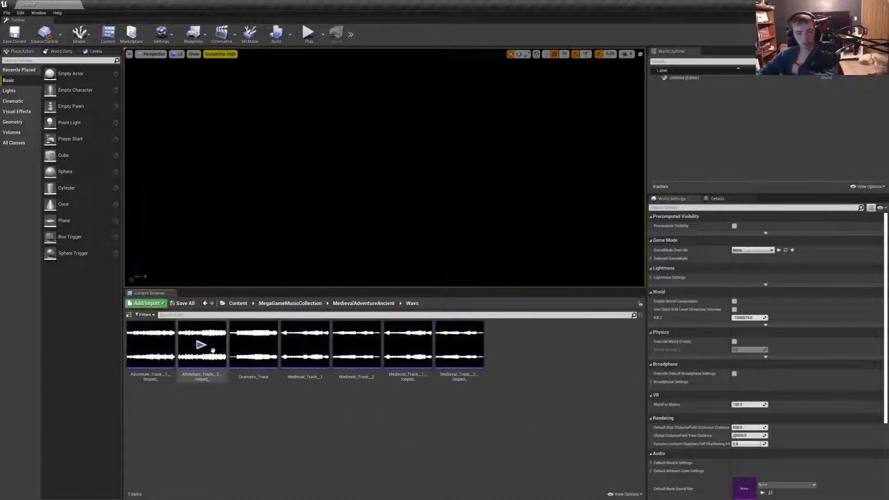
# - Preview the looped Adventure Track 1, Dramatic_Track, Medieval Track 2 and Medieval Track 1 sound waves
pyautogui.click(149, 346)
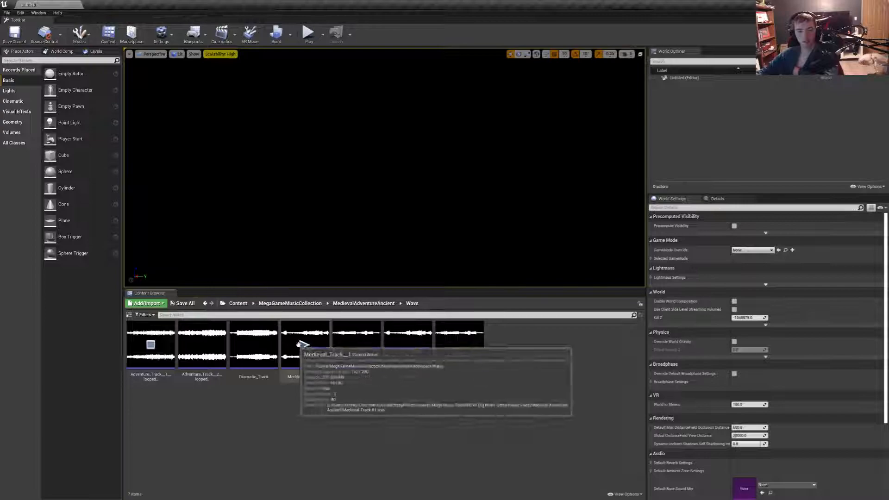
pyautogui.click(254, 346)
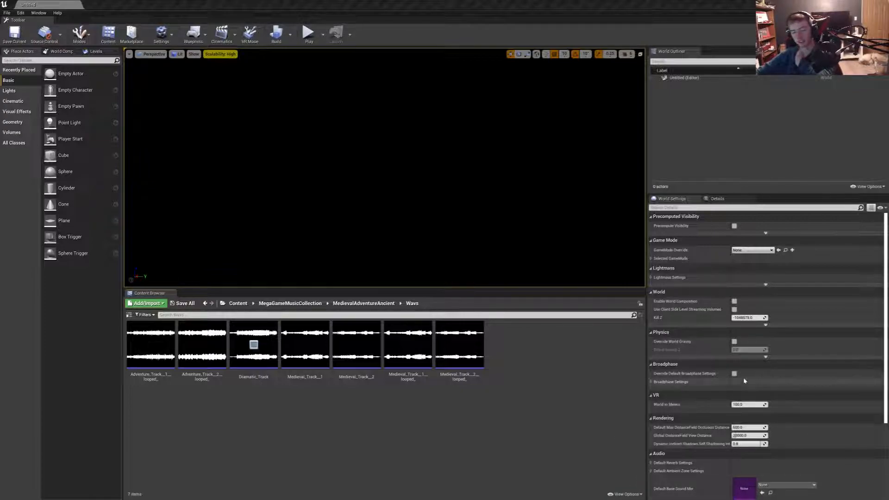
pyautogui.moveTo(359, 351)
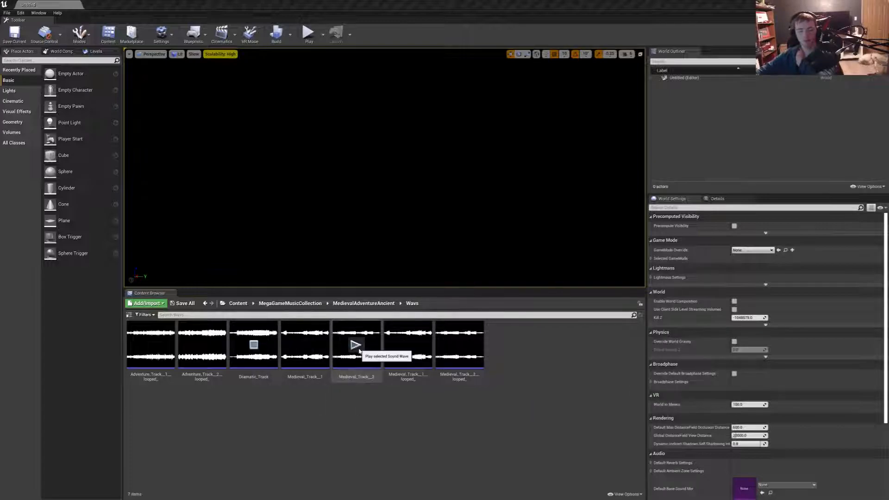
pyautogui.click(359, 350)
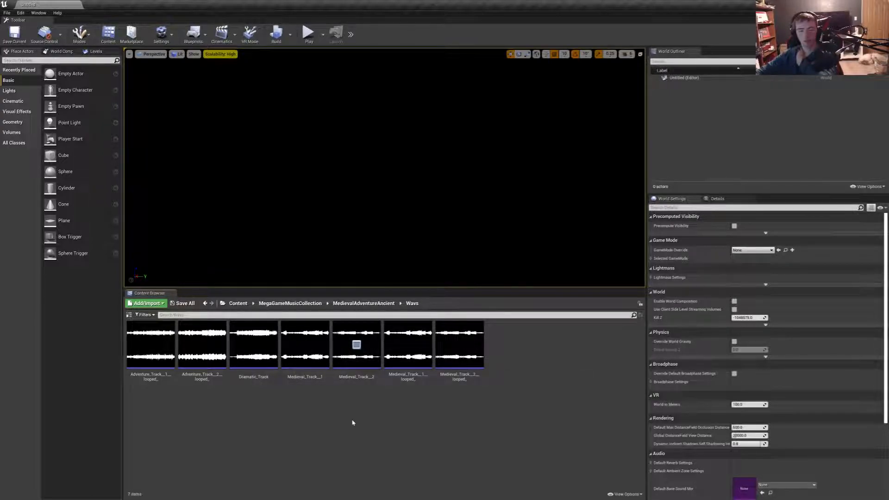
pyautogui.moveTo(304, 347)
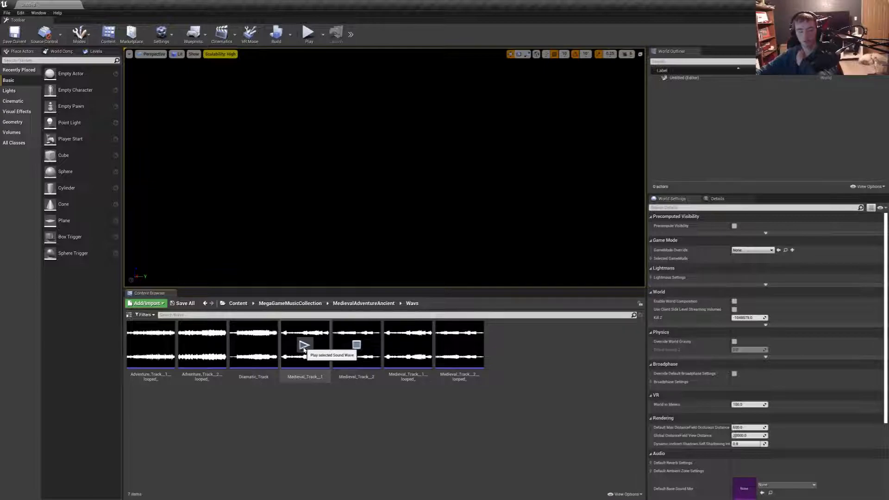
pyautogui.click(304, 346)
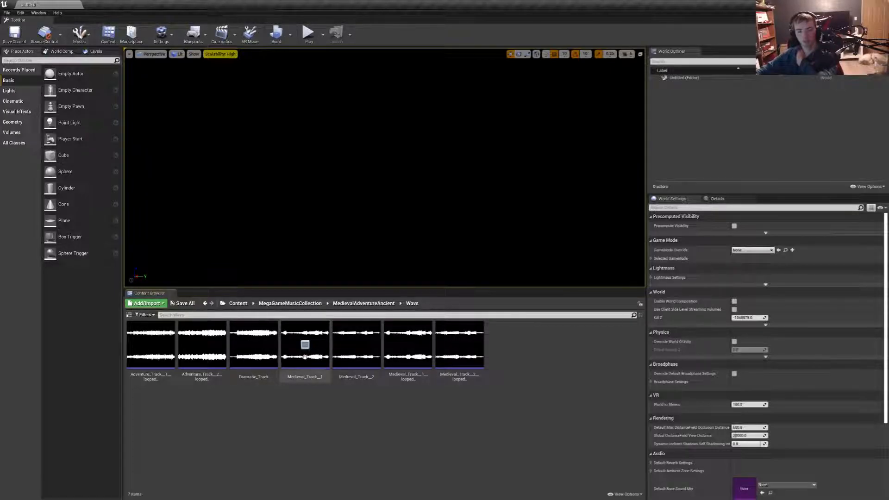
# - Open the MainMenu level from the Levels folder of Crewin_The_Wrath_Of_Athys
pyautogui.click(290, 304)
pyautogui.click(238, 304)
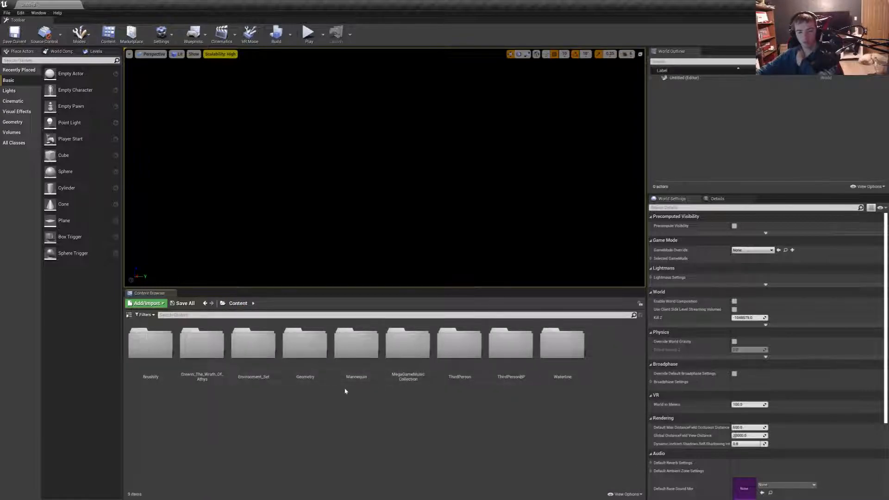
pyautogui.doubleClick(250, 354)
pyautogui.click(253, 345)
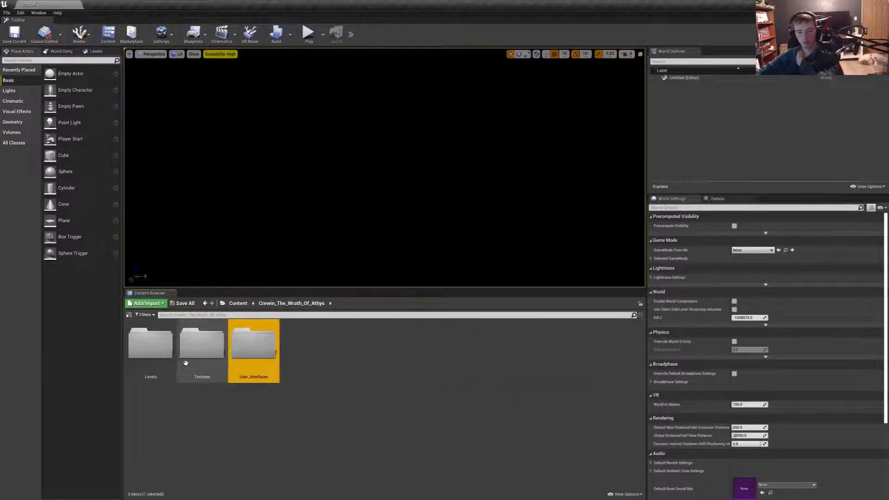
pyautogui.doubleClick(150, 345)
pyautogui.click(147, 351)
pyautogui.doubleClick(147, 350)
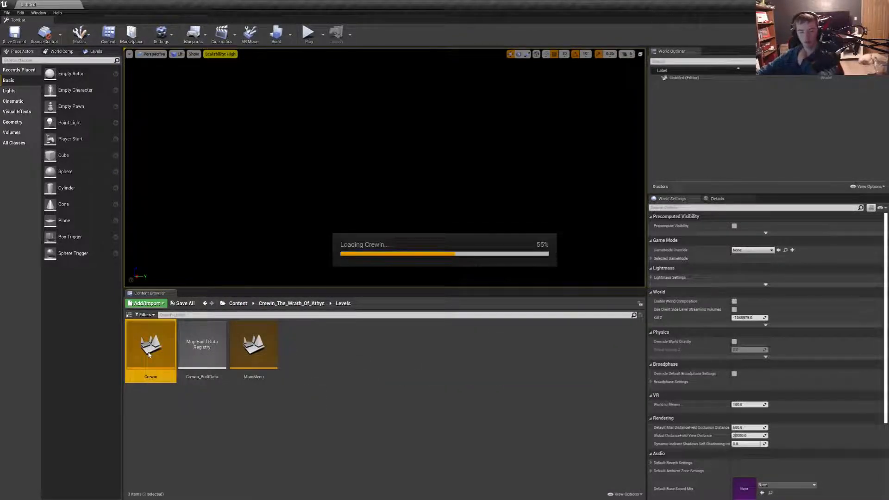
pyautogui.doubleClick(263, 349)
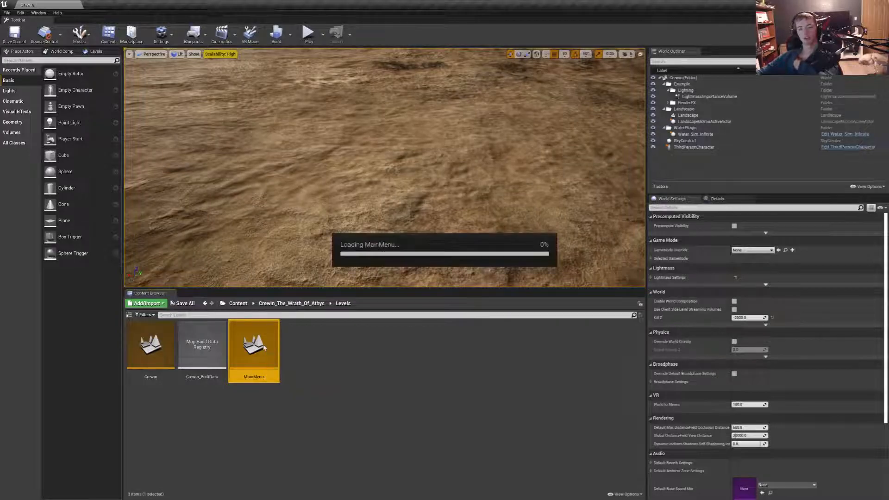
# - Open the Wavs folder of the MedievalMusicPack in MegaGameMusicCollection
pyautogui.click(238, 304)
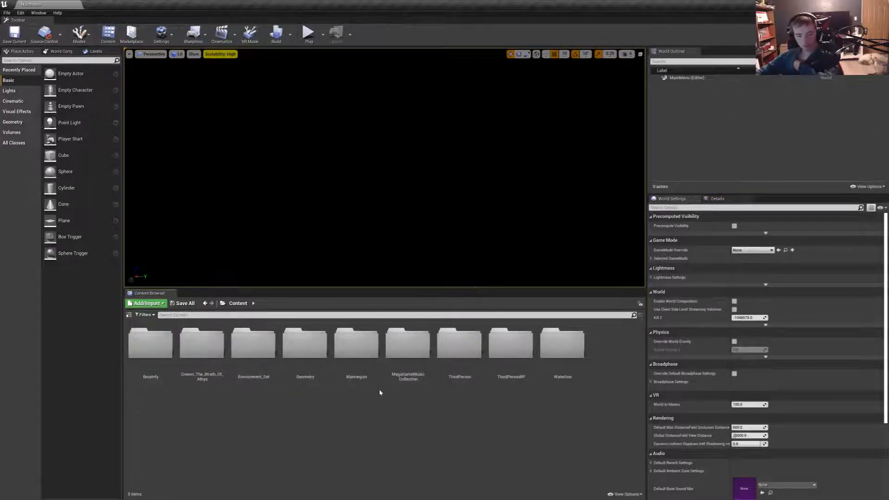
pyautogui.doubleClick(406, 370)
pyautogui.scroll(-2, 407, 431)
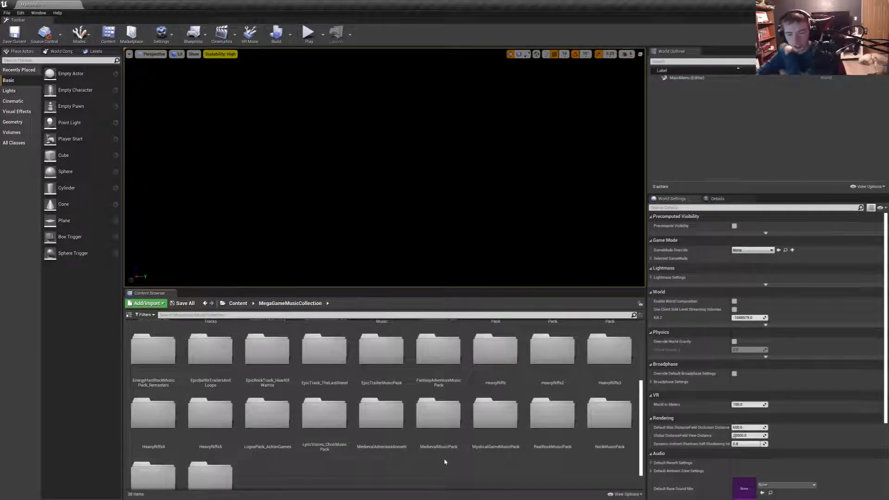
pyautogui.doubleClick(439, 417)
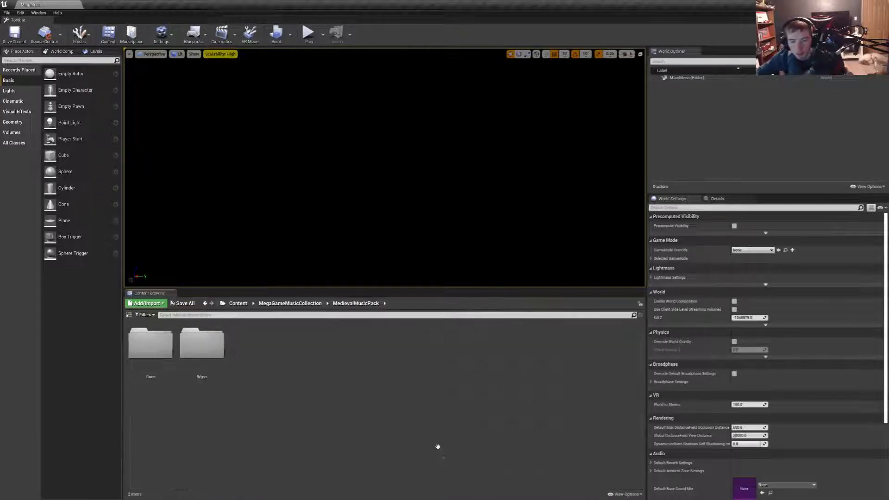
pyautogui.doubleClick(179, 364)
pyautogui.click(356, 303)
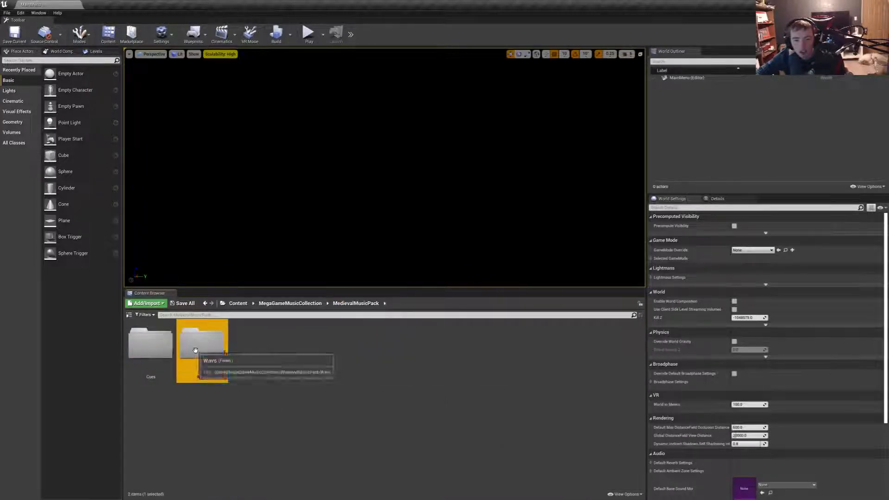
pyautogui.doubleClick(195, 350)
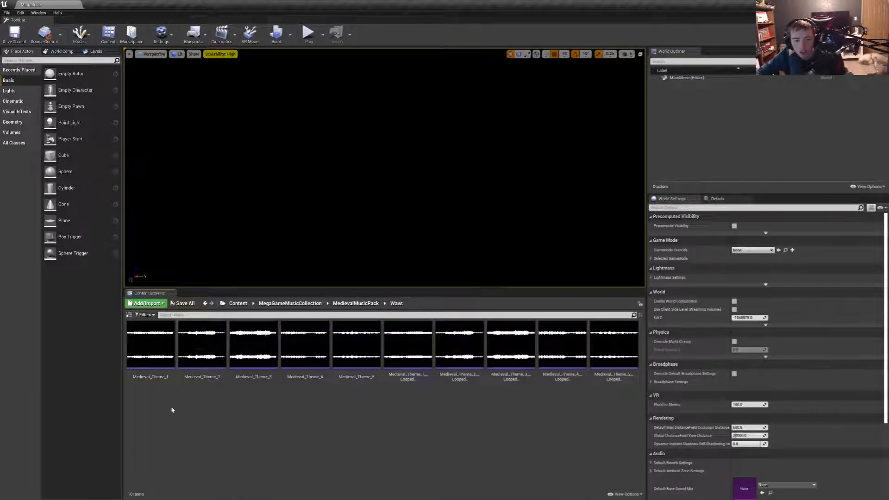
# - Preview the sound waves Medieval_Theme_1 through Medieval_Theme_5 one after another
pyautogui.click(149, 345)
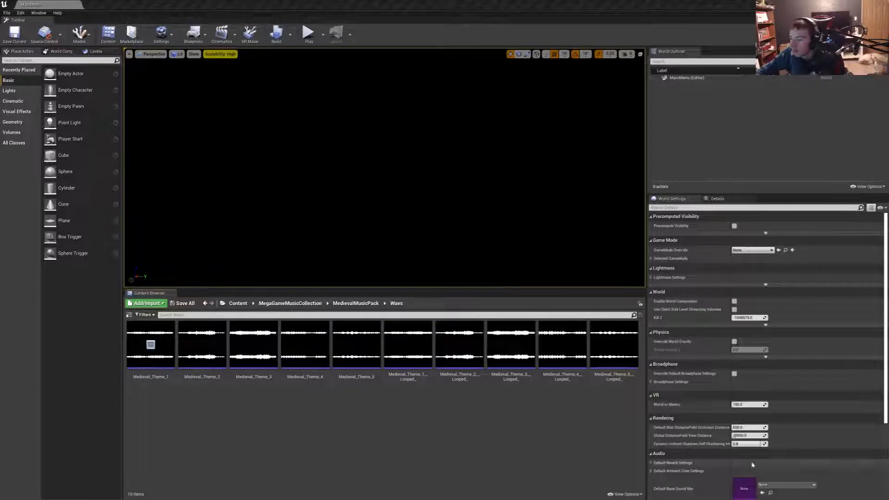
pyautogui.moveTo(201, 351)
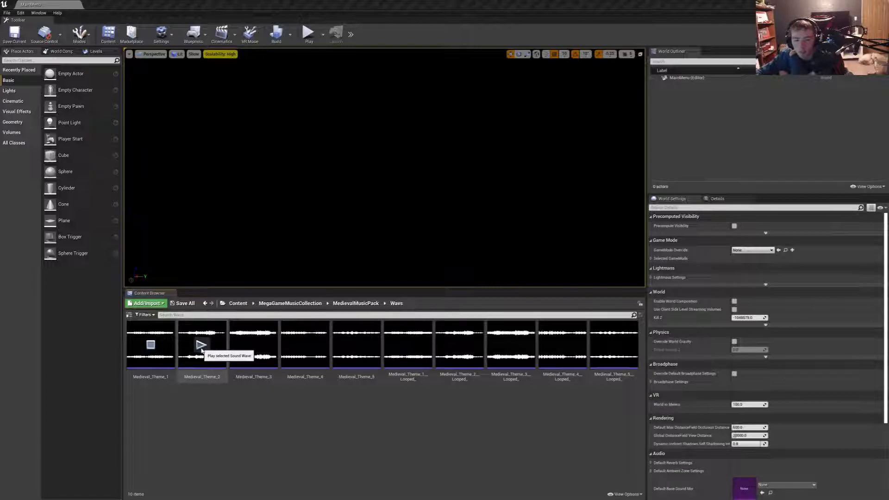
pyautogui.click(202, 345)
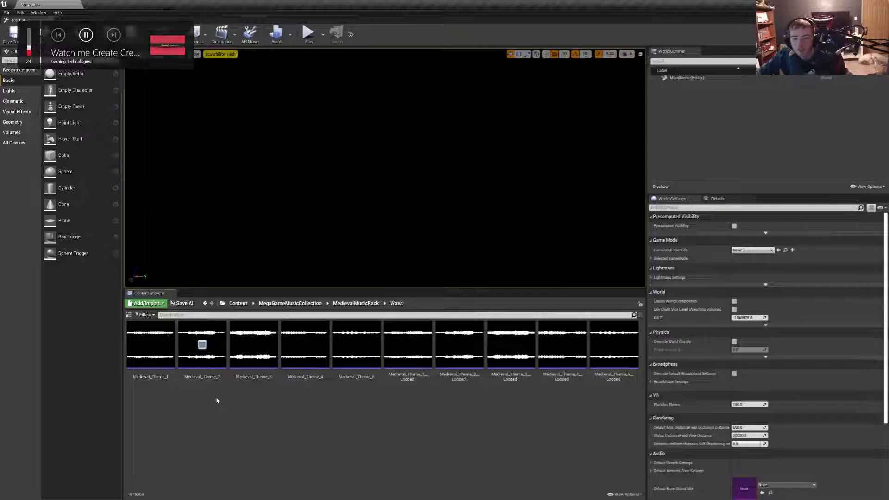
pyautogui.moveTo(256, 348)
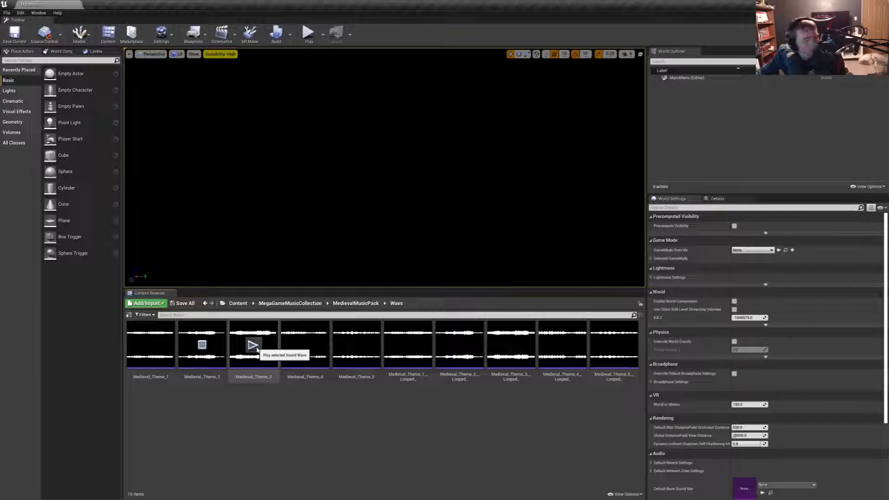
pyautogui.click(256, 347)
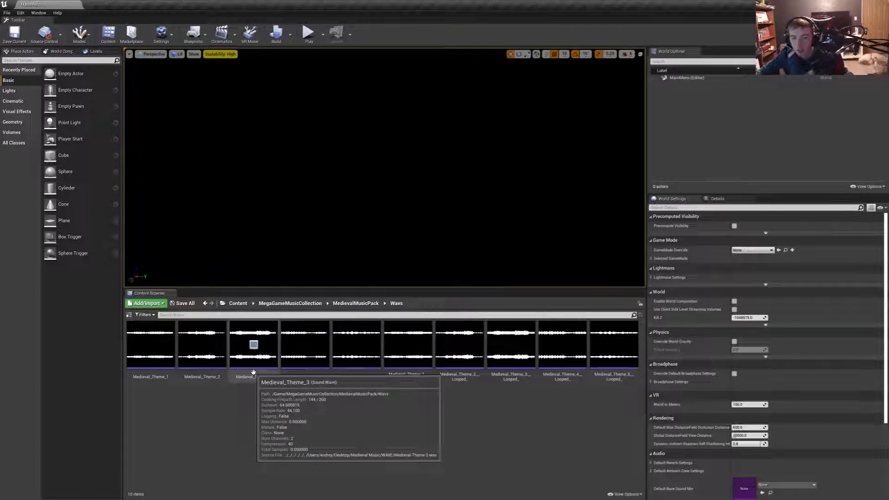
pyautogui.moveTo(304, 345)
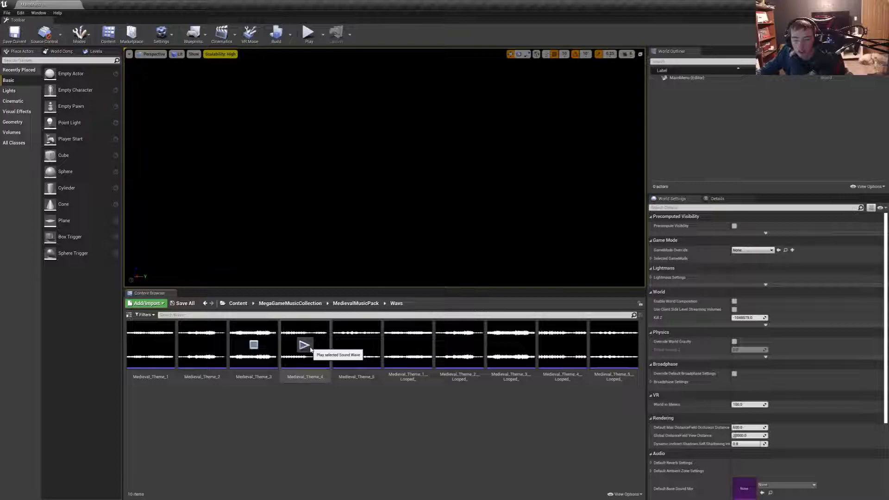
pyautogui.click(304, 345)
pyautogui.moveTo(357, 345)
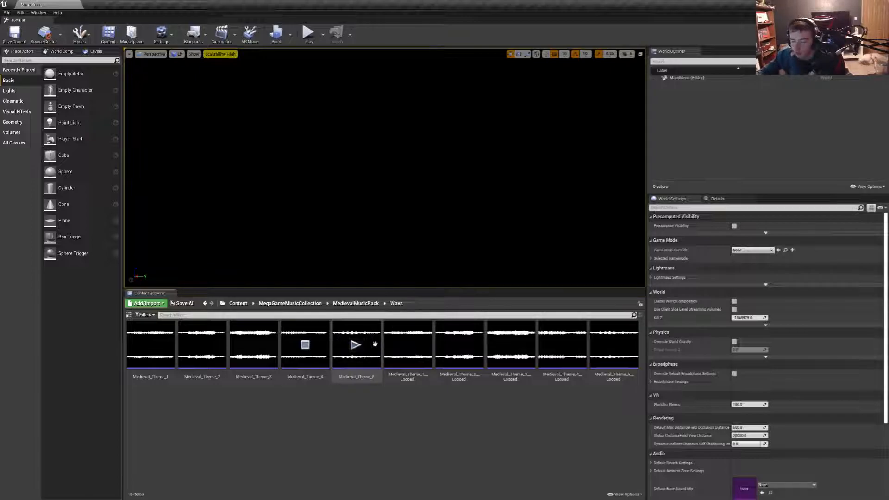
pyautogui.click(355, 346)
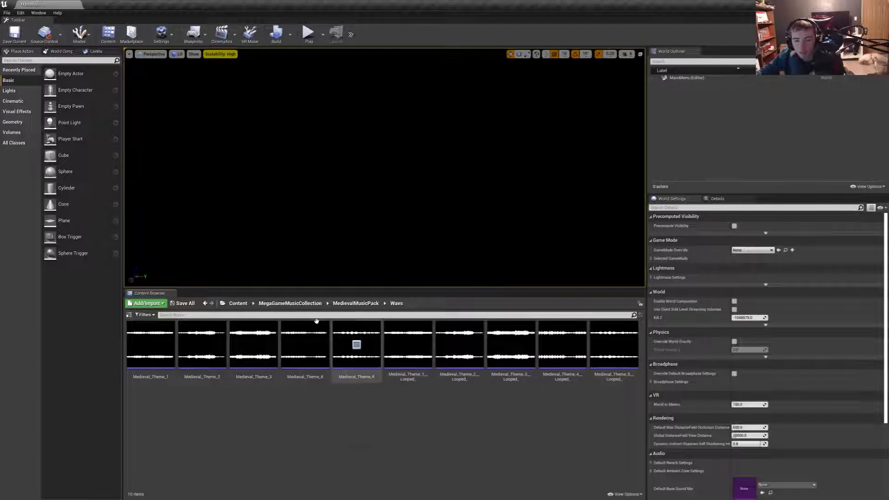
# - Place the looped Medieval_Theme_5 cue from the MedievalMusicPack Cues folder in the MainMenu level and return to the Wavs folder
pyautogui.click(356, 303)
pyautogui.doubleClick(148, 342)
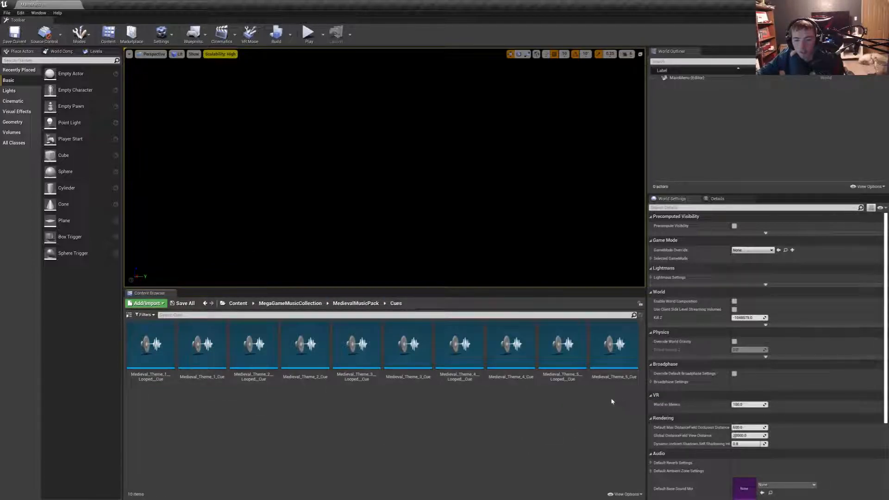
pyautogui.moveTo(562, 372); pyautogui.dragTo(426, 268)
pyautogui.moveTo(377, 213); pyautogui.dragTo(386, 216)
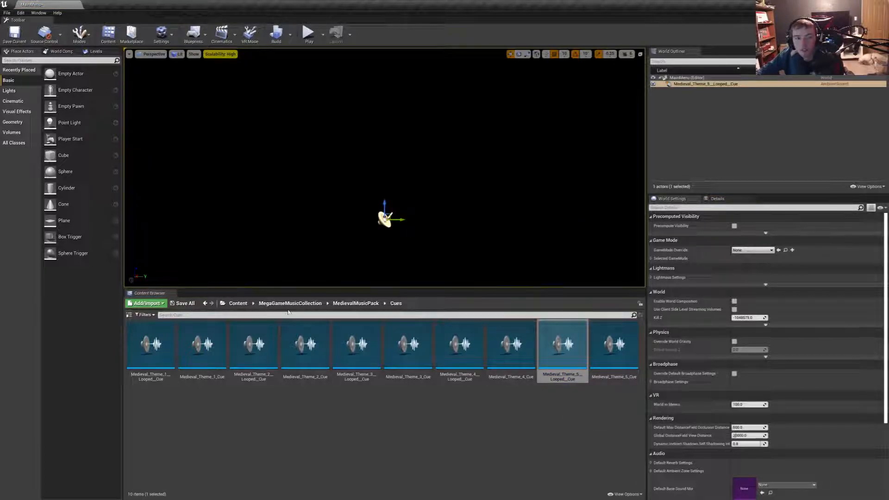
pyautogui.click(355, 304)
pyautogui.doubleClick(202, 344)
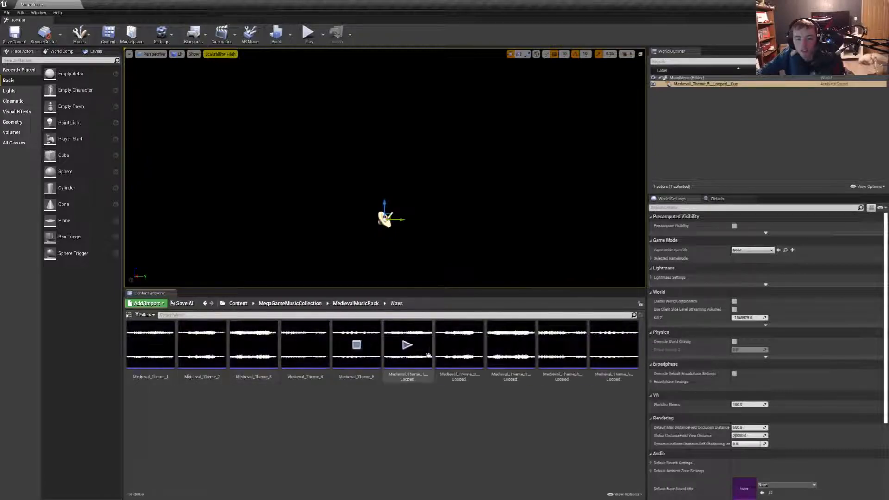
# - Play-test the main menu in full screen with the looped Medieval_Theme_5 cue, and delete the cue from the level
pyautogui.moveTo(341, 170)
pyautogui.mouseDown(button='right')
pyautogui.moveTo(306, 157)
pyautogui.moveTo(340, 170)
pyautogui.mouseUp(button='right')
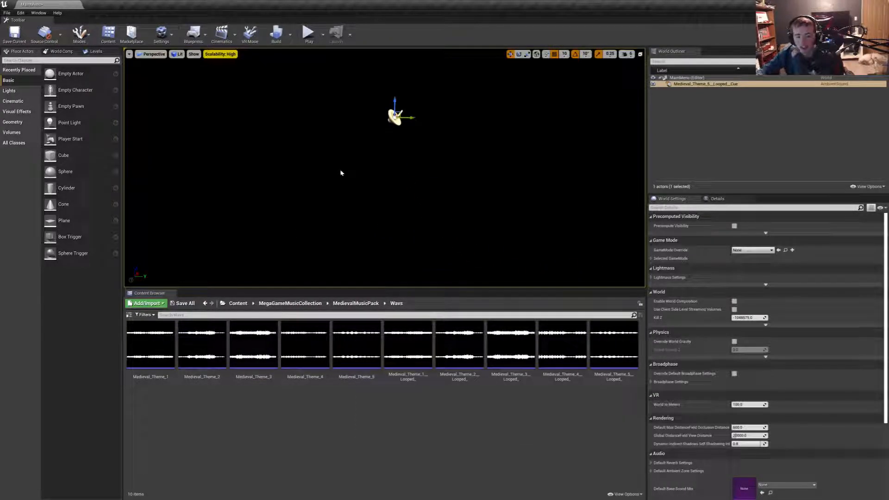
pyautogui.press('F11')
pyautogui.hotkey('alt', 'p')
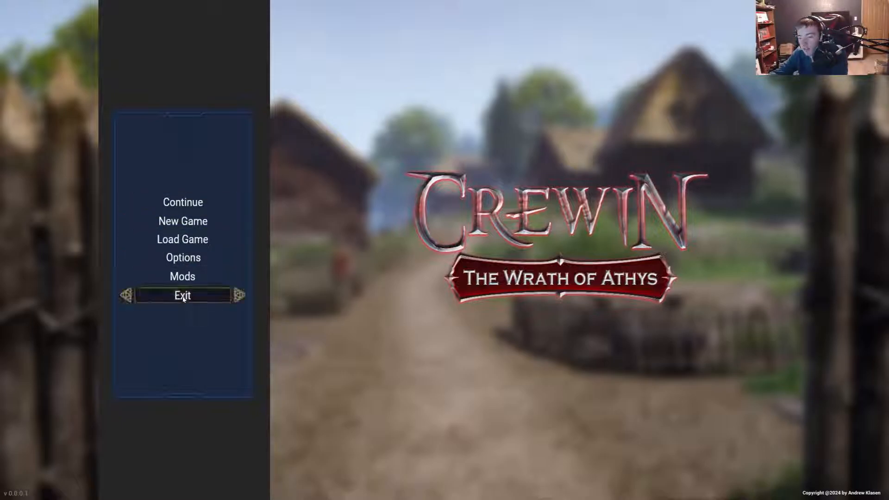
pyautogui.press('Escape')
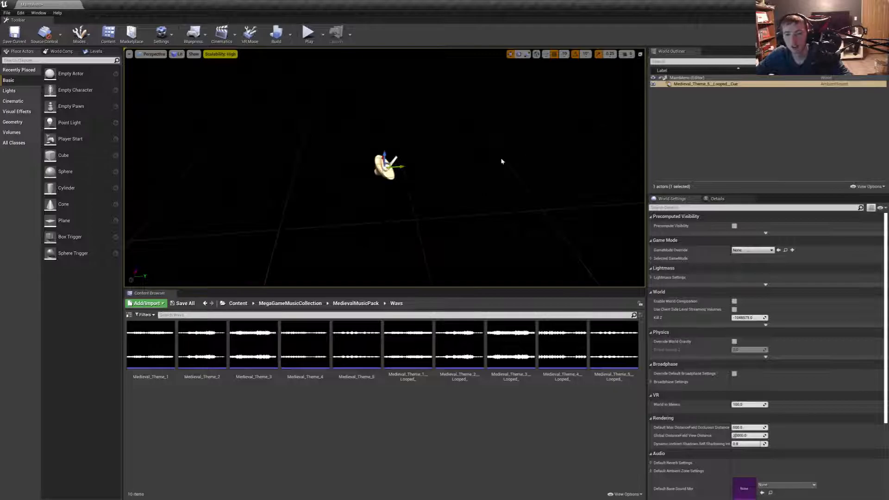
pyautogui.press('Delete')
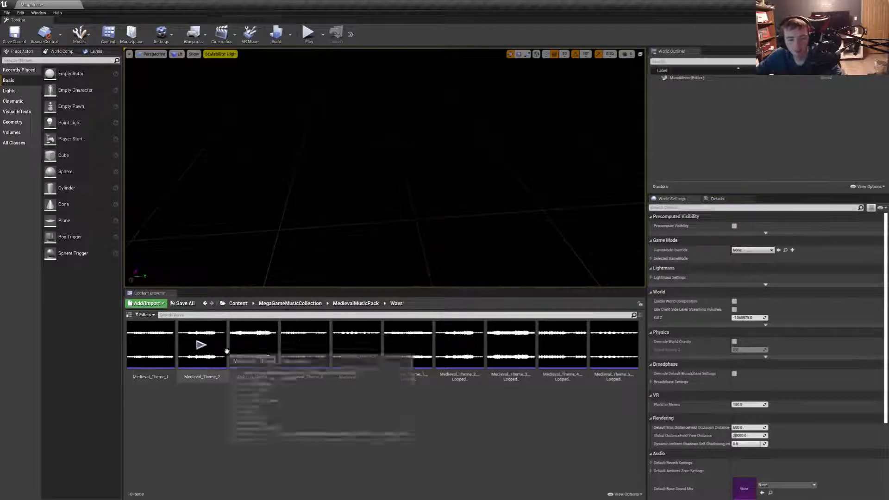
# - Preview the Medieval_Theme_3 and Medieval_Theme_2 sound waves, and place Medieval_Theme_2_Cue from the Cues folder in the MainMenu level
pyautogui.click(254, 345)
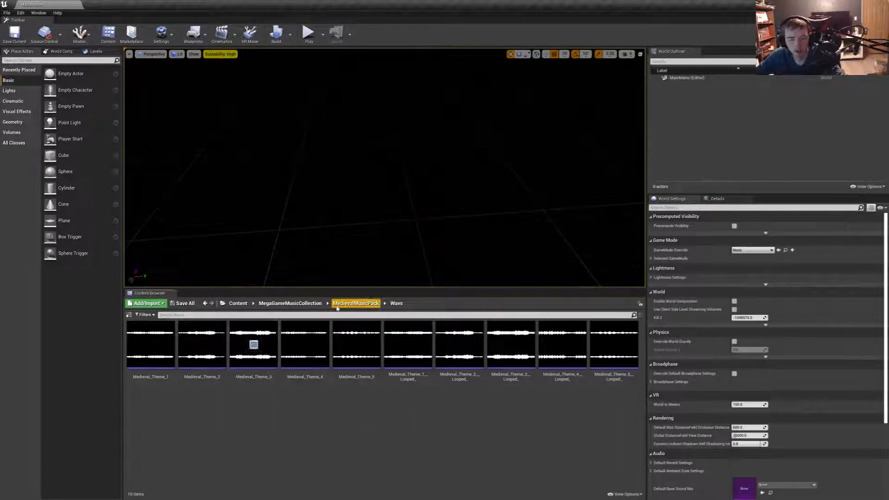
pyautogui.click(202, 345)
pyautogui.click(355, 303)
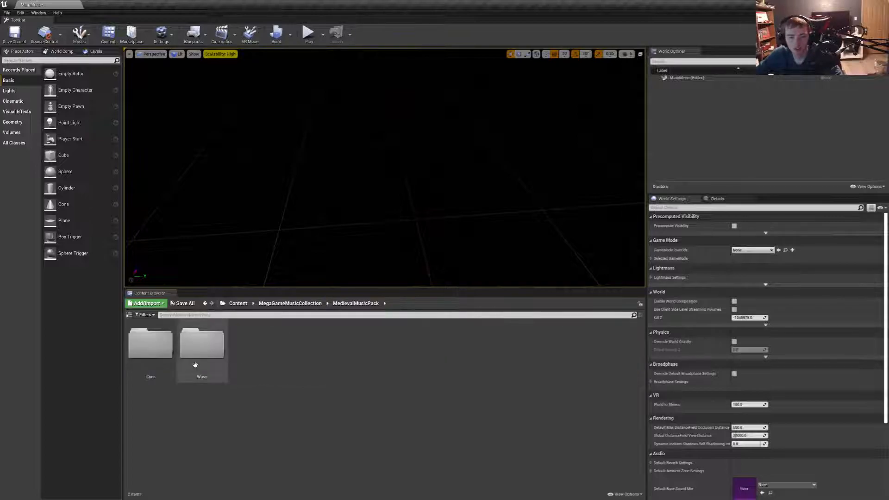
pyautogui.doubleClick(151, 343)
pyautogui.moveTo(309, 378); pyautogui.dragTo(364, 227)
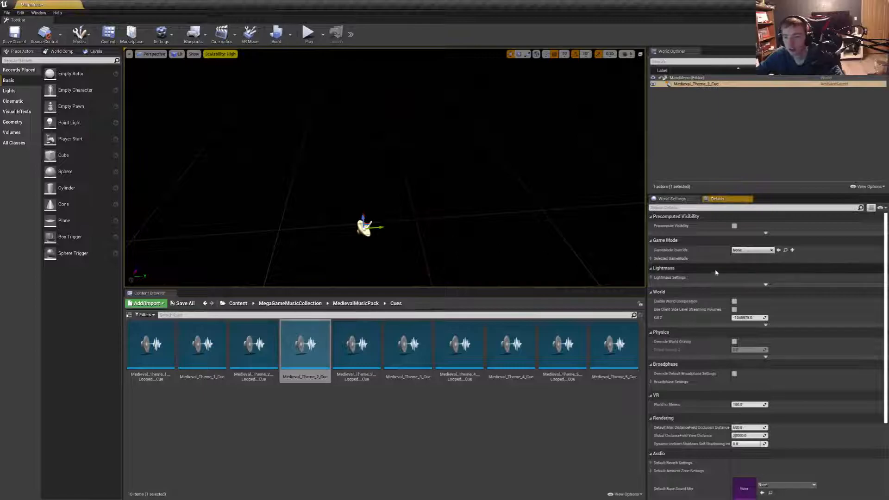
pyautogui.press('f')
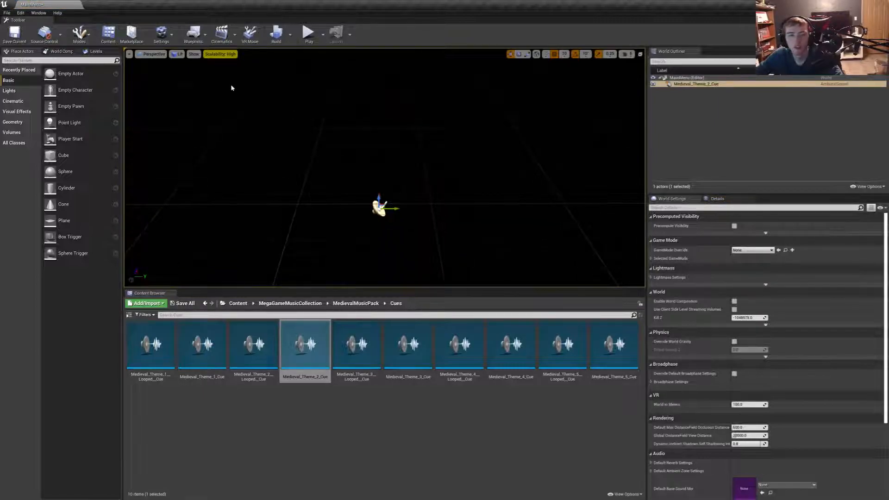
# - Leave the music collection folders and open the Crewin_The_Wrath_Of_Athys folder in the project content
pyautogui.click(355, 303)
pyautogui.doubleClick(200, 347)
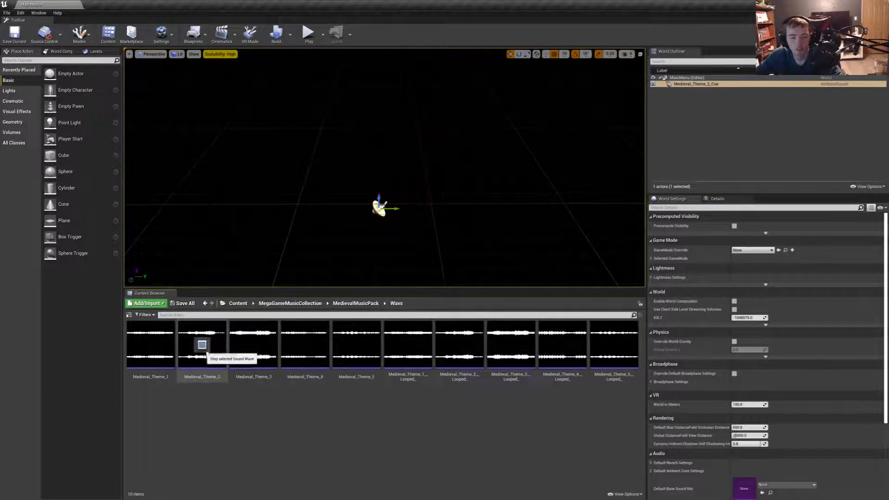
pyautogui.click(290, 304)
pyautogui.click(223, 303)
pyautogui.click(238, 304)
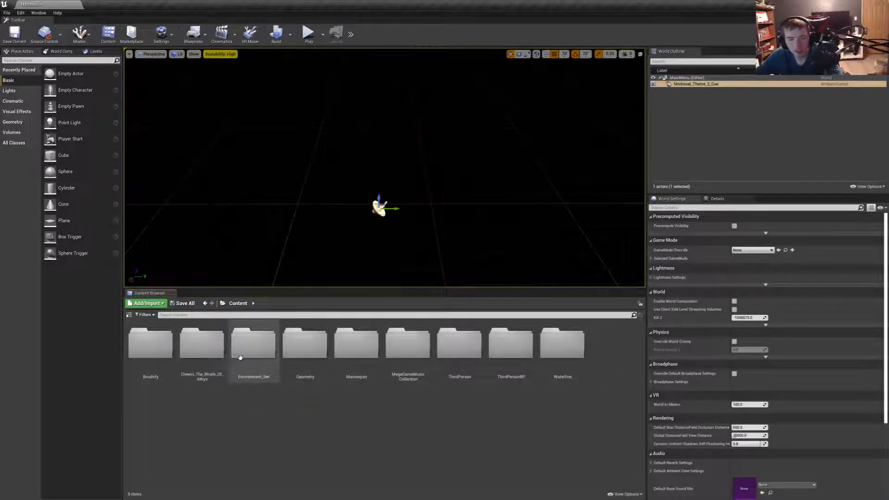
pyautogui.doubleClick(200, 351)
# - Play-test the main menu in full screen with Medieval_Theme_2_Cue, and return to the normal editor layout
pyautogui.moveTo(321, 124); pyautogui.dragTo(320, 116, button='right')
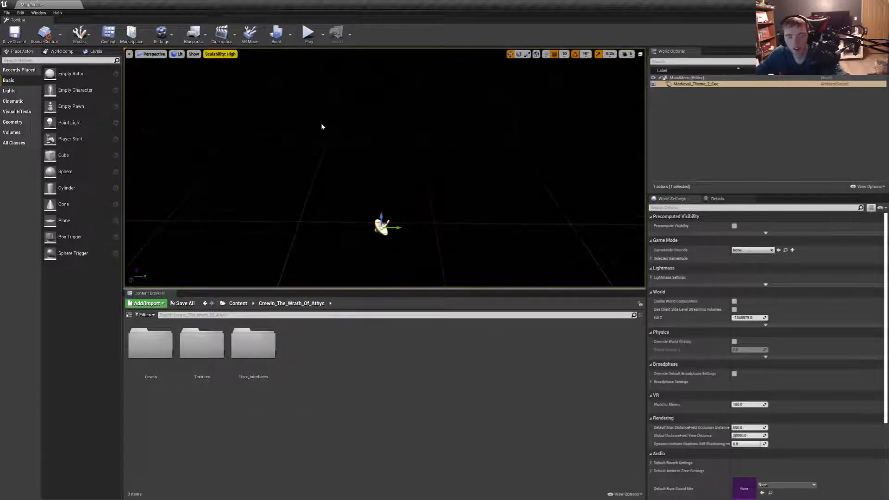
pyautogui.press('F11')
pyautogui.hotkey('alt', 'p')
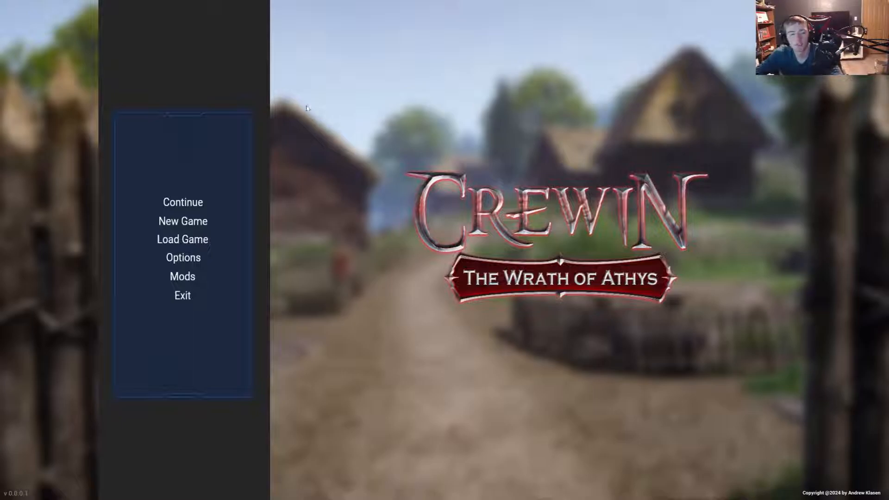
pyautogui.press('Escape')
pyautogui.press('F11')
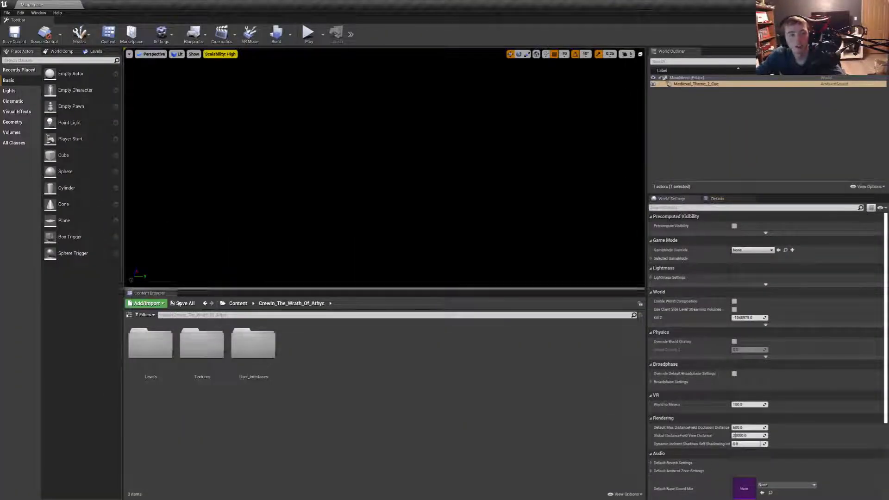
# - Open the MainMenu widget from the Menus folder inside User_Interfaces
pyautogui.doubleClick(253, 366)
pyautogui.click(144, 365)
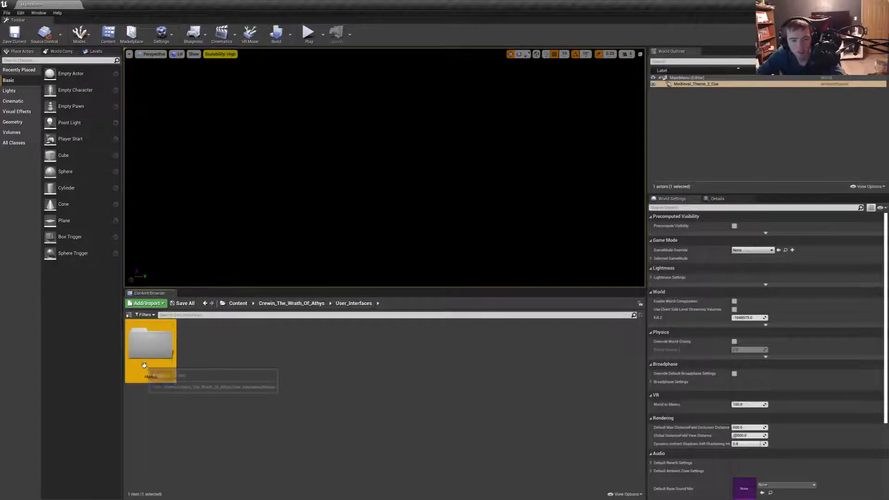
pyautogui.doubleClick(144, 365)
pyautogui.doubleClick(165, 357)
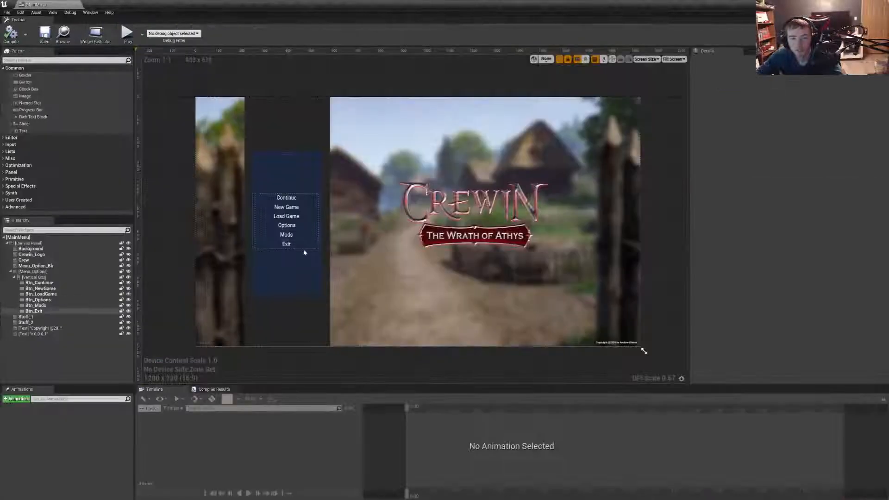
# - Narrow the dark Grew strip behind the menu to about 346 wide and shift it to about X 220
pyautogui.click(326, 261)
pyautogui.scroll(6, 296, 259)
pyautogui.click(308, 226)
pyautogui.moveTo(349, 219); pyautogui.dragTo(402, 281, button='right')
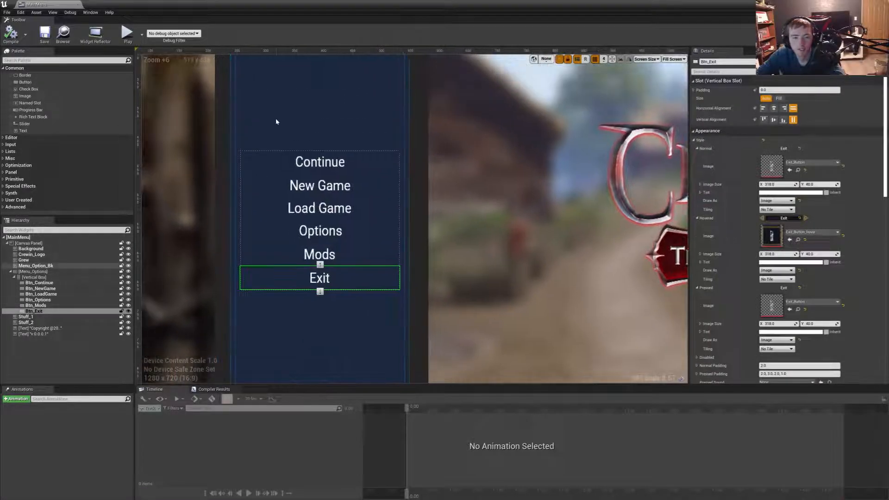
pyautogui.click(277, 123)
pyautogui.scroll(-8, 291, 107)
pyautogui.moveTo(277, 103); pyautogui.dragTo(319, 157, button='right')
pyautogui.scroll(5, 356, 132)
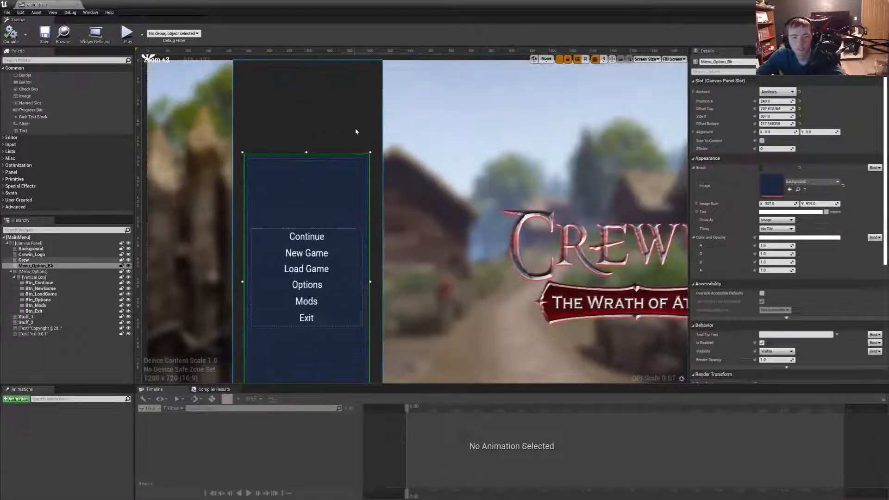
pyautogui.click(356, 134)
pyautogui.moveTo(382, 280); pyautogui.dragTo(375, 277)
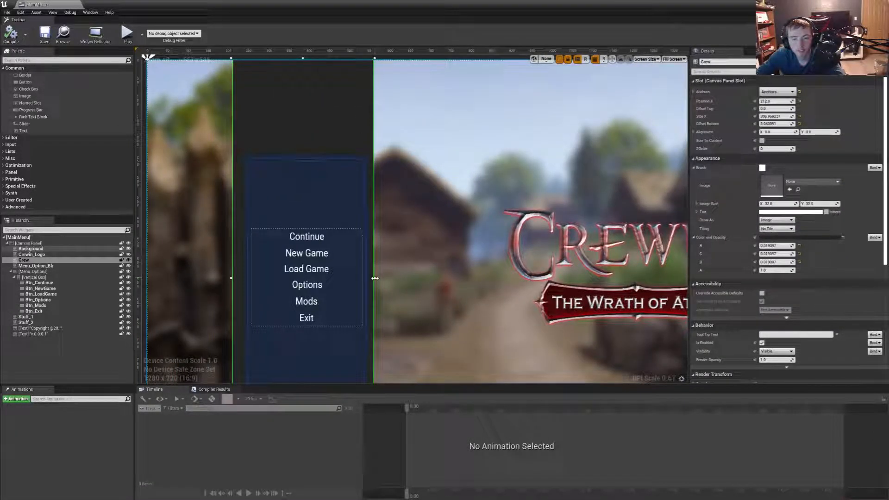
pyautogui.moveTo(318, 115); pyautogui.dragTo(322, 116)
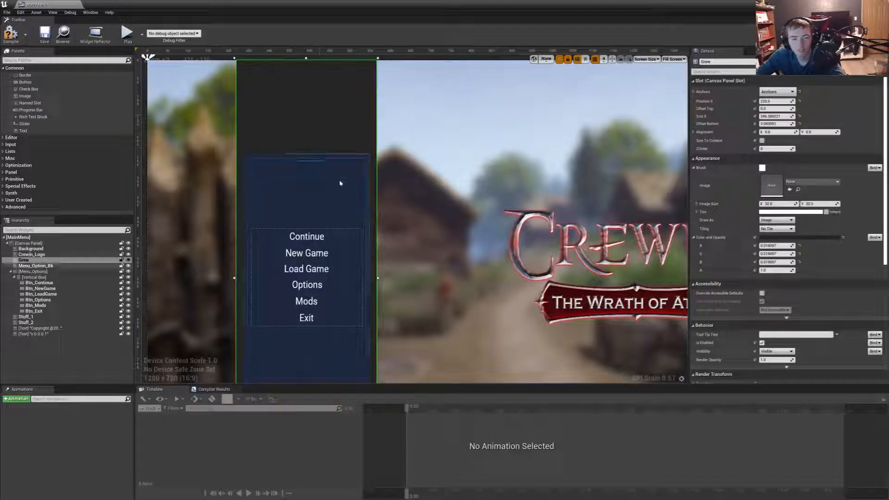
# - Narrow the Menu_Options box from its left edge to about 252 wide
pyautogui.click(316, 199)
pyautogui.click(346, 212)
pyautogui.scroll(-2, 350, 194)
pyautogui.moveTo(346, 219); pyautogui.dragTo(352, 165, button='right')
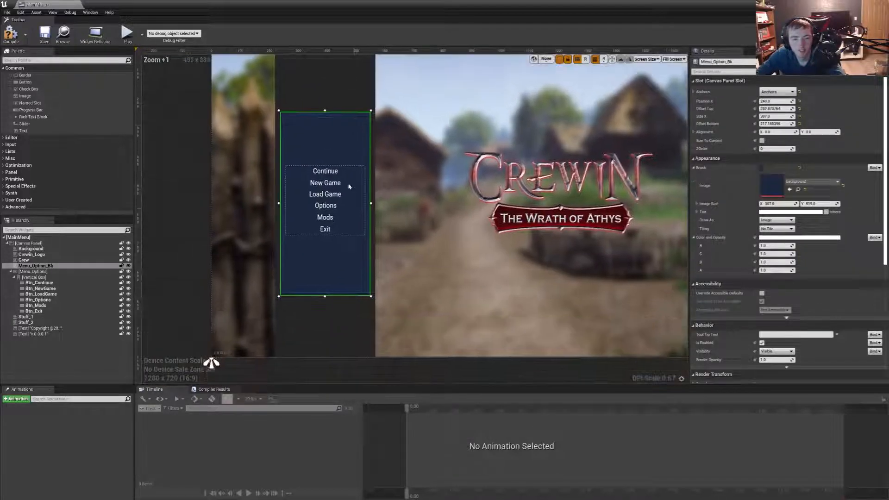
pyautogui.scroll(2, 340, 273)
pyautogui.scroll(3, 273, 248)
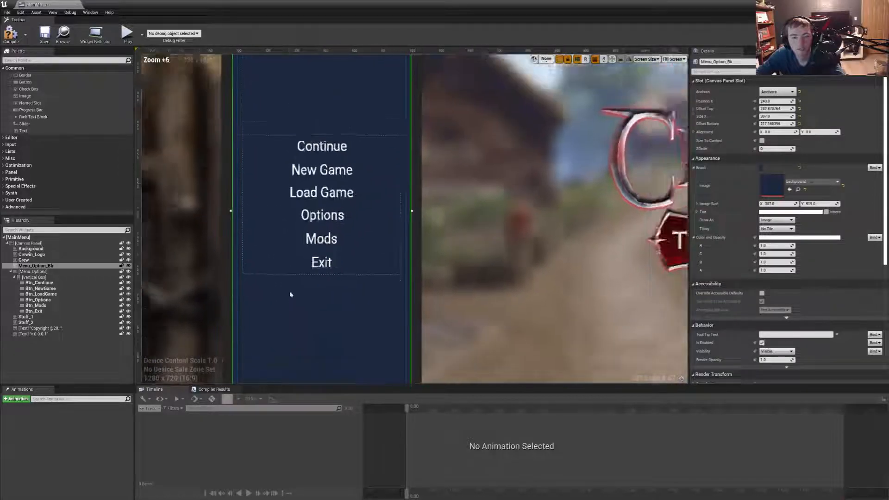
pyautogui.scroll(-2, 293, 296)
pyautogui.click(34, 272)
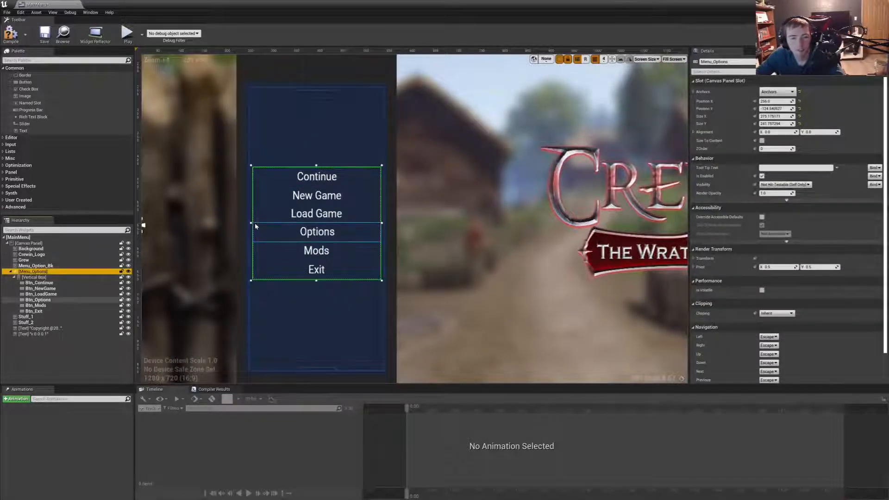
pyautogui.moveTo(251, 223)
pyautogui.mouseDown()
pyautogui.moveTo(271, 223)
pyautogui.moveTo(262, 223)
pyautogui.mouseUp()
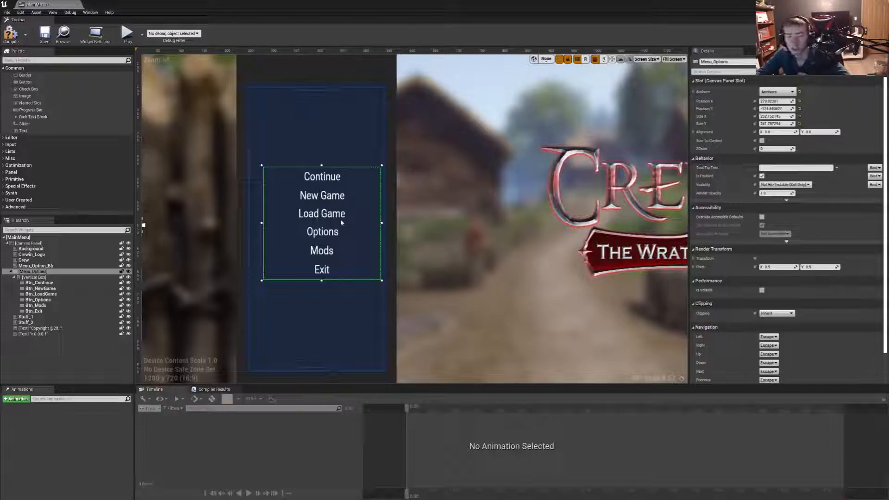
# - Set the Menu_Options box size to 318 by 240 and move it left to centre it over the blue menu background
pyautogui.click(328, 181)
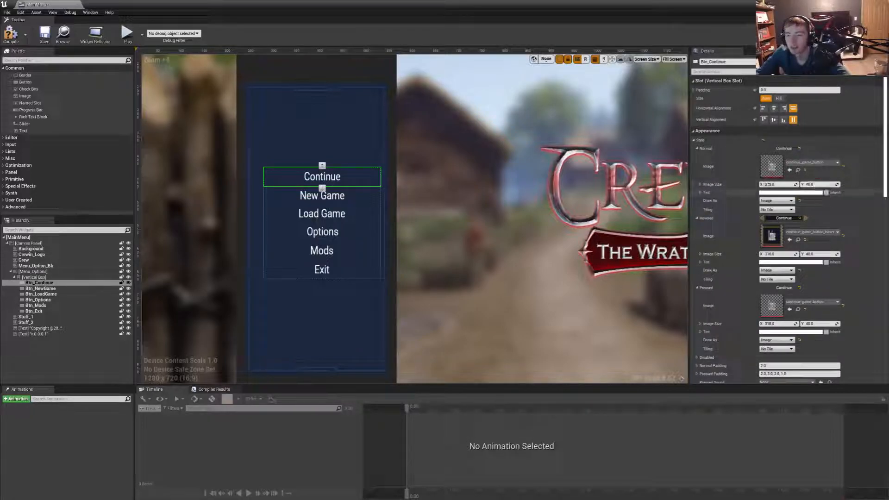
pyautogui.click(32, 272)
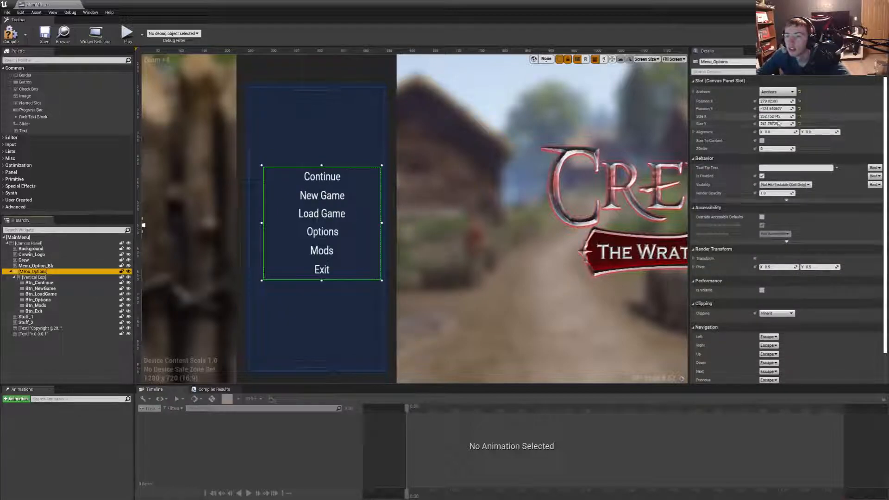
pyautogui.click(773, 116)
pyautogui.write('2')
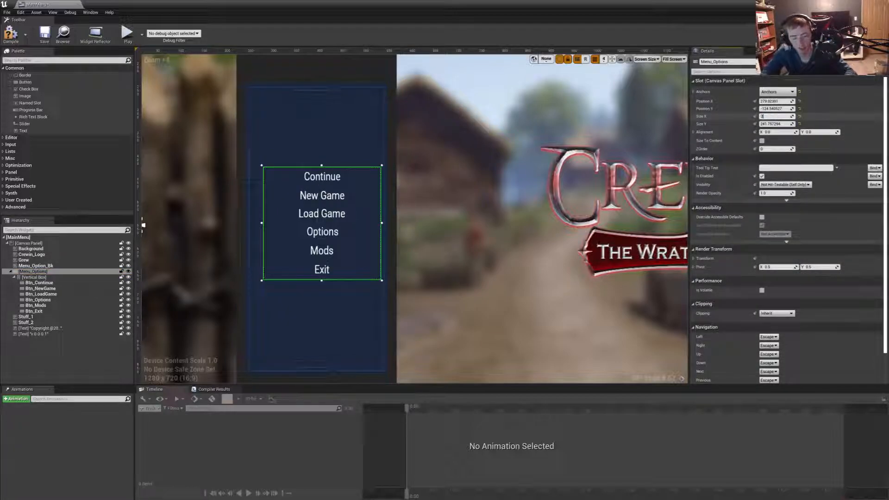
pyautogui.write('18')
pyautogui.press('Return')
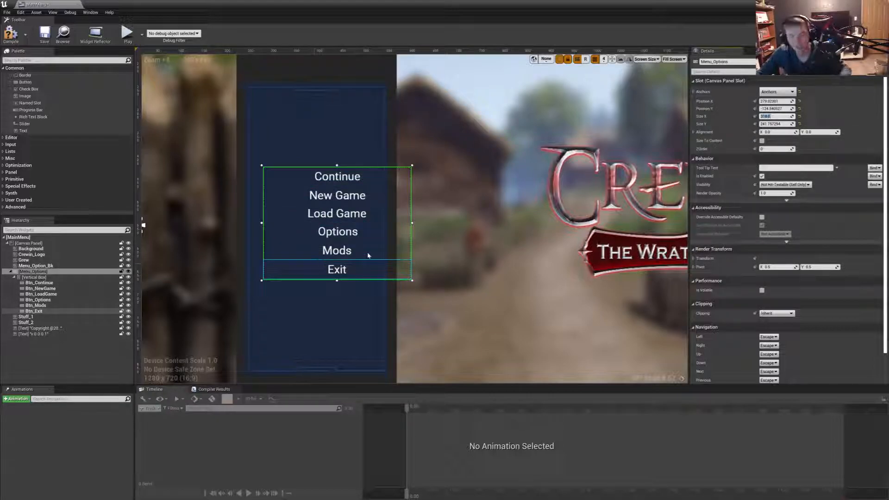
pyautogui.click(772, 124)
pyautogui.write('240')
pyautogui.press('Return')
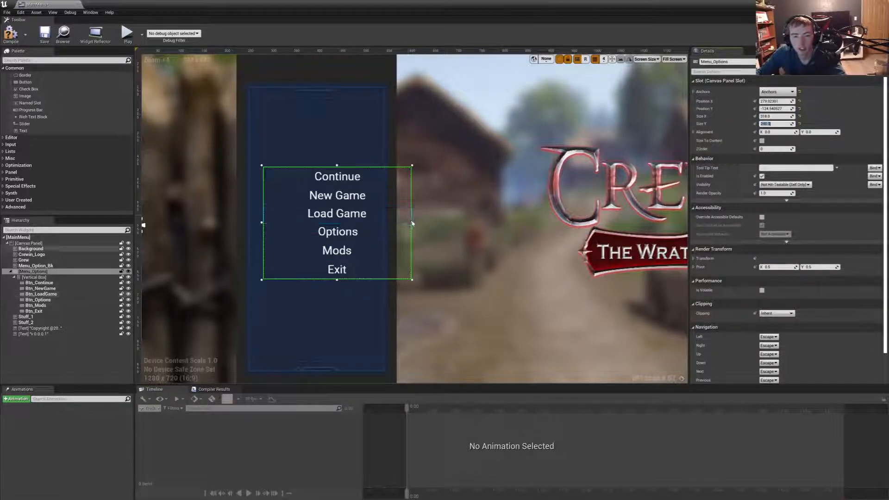
pyautogui.moveTo(412, 222)
pyautogui.mouseDown()
pyautogui.moveTo(343, 222)
pyautogui.moveTo(412, 223)
pyautogui.mouseUp()
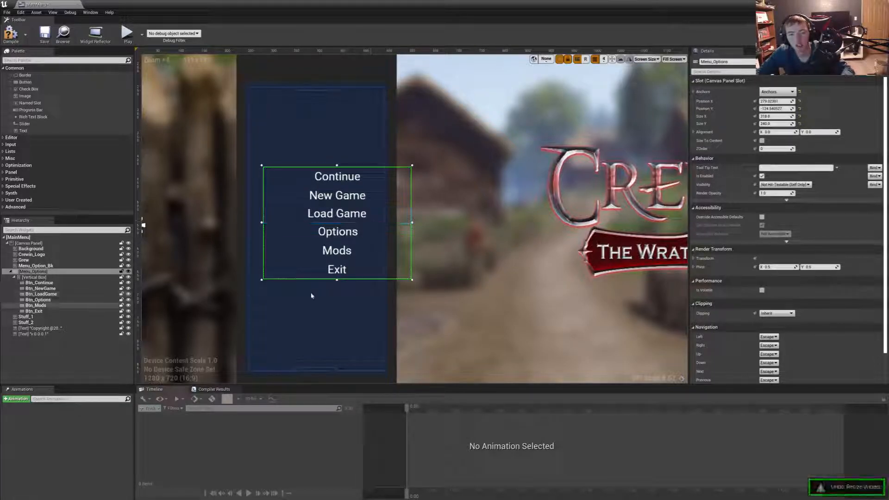
pyautogui.moveTo(299, 256)
pyautogui.mouseDown()
pyautogui.moveTo(284, 274)
pyautogui.moveTo(292, 254)
pyautogui.mouseUp()
# - Widen the Menu_Option_Bk background to about 323 and the Grew strip to about 375, centring both around the menu entries
pyautogui.click(381, 180)
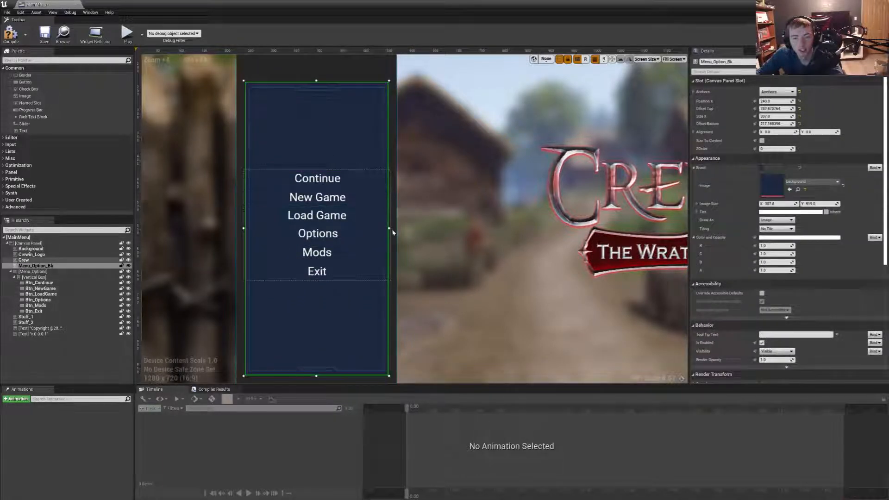
pyautogui.moveTo(389, 228); pyautogui.dragTo(395, 228)
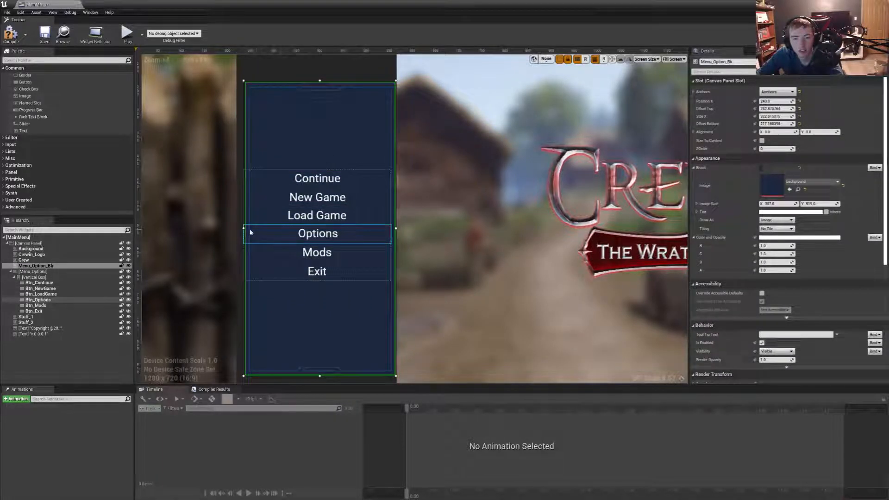
pyautogui.moveTo(244, 228); pyautogui.dragTo(220, 224)
pyautogui.click(236, 227)
pyautogui.moveTo(278, 63); pyautogui.dragTo(286, 65)
# - Select Grew, Menu_Option_Bk, Stuff_1, Stuff_2 and Menu_Options together, leaving out Btn_Exit, and move the whole menu further left
pyautogui.keyDown('ctrl'); pyautogui.click(334, 117); pyautogui.keyUp('ctrl')
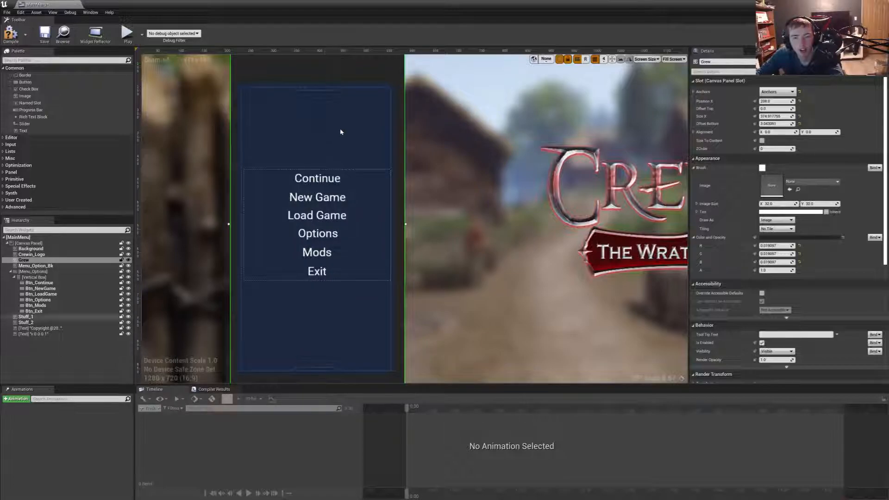
pyautogui.scroll(-3, 334, 117)
pyautogui.keyDown('ctrl'); pyautogui.click(343, 130); pyautogui.keyUp('ctrl')
pyautogui.keyDown('ctrl'); pyautogui.click(336, 247); pyautogui.keyUp('ctrl')
pyautogui.keyDown('ctrl'); pyautogui.click(354, 211); pyautogui.keyUp('ctrl')
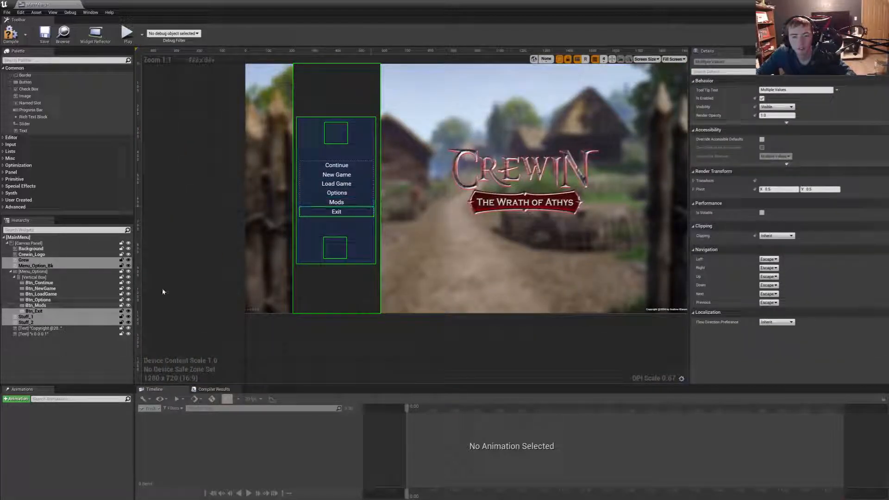
pyautogui.keyDown('ctrl'); pyautogui.click(45, 266); pyautogui.keyUp('ctrl')
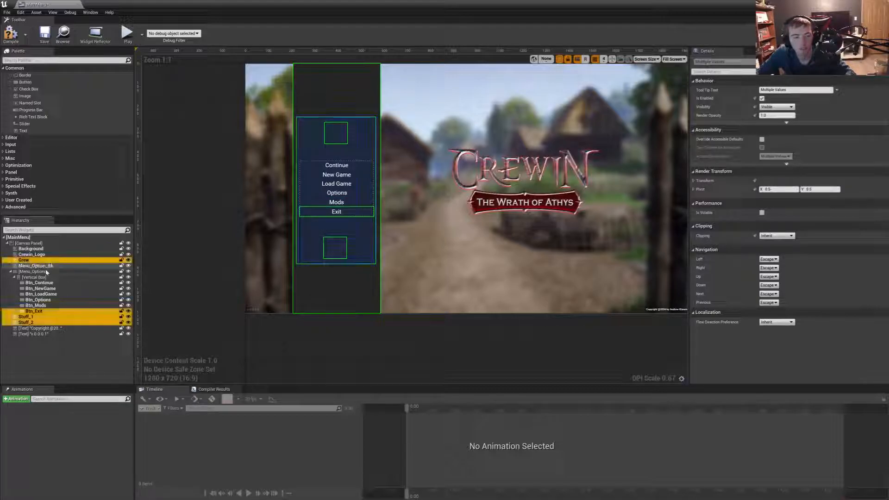
pyautogui.keyDown('ctrl'); pyautogui.click(46, 267); pyautogui.keyUp('ctrl')
pyautogui.keyDown('ctrl'); pyautogui.click(36, 313); pyautogui.keyUp('ctrl')
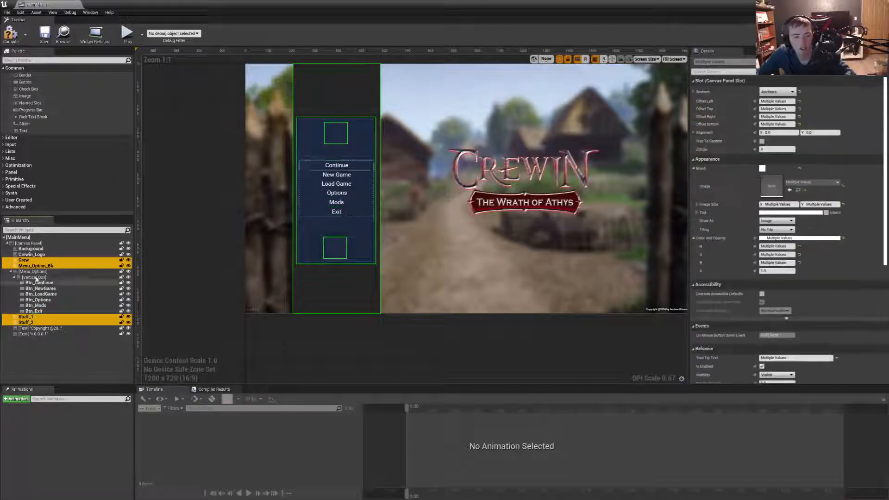
pyautogui.keyDown('ctrl'); pyautogui.click(33, 271); pyautogui.keyUp('ctrl')
pyautogui.moveTo(319, 183); pyautogui.dragTo(293, 184)
# - Shrink Crewin_Logo to about 740 by 608, move it to the upper part of the background, and compile and save the widget
pyautogui.click(467, 188)
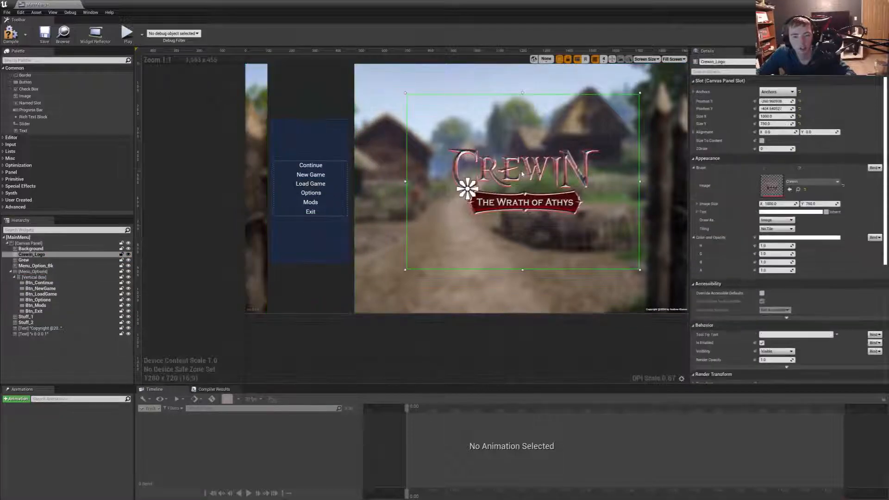
pyautogui.moveTo(575, 204); pyautogui.dragTo(544, 144)
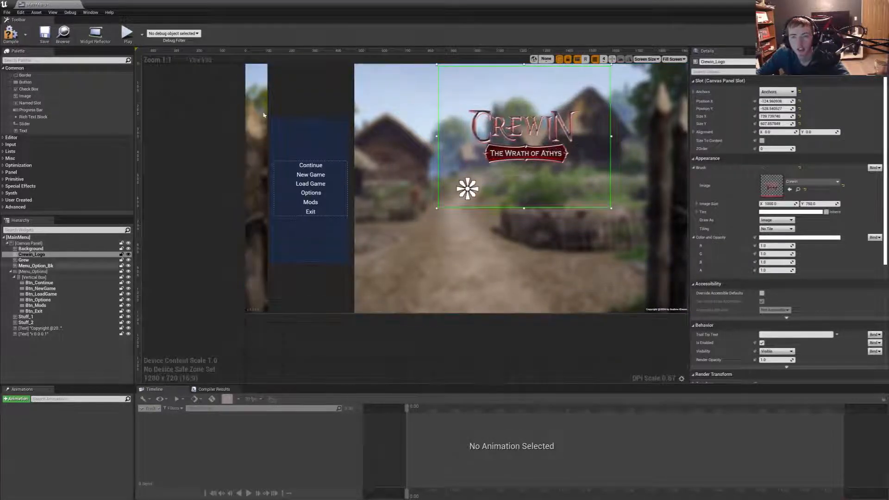
pyautogui.click(10, 34)
pyautogui.click(45, 35)
# - Return to the MainMenu level and play-test the rearranged main menu in full screen
pyautogui.moveTo(51, 4); pyautogui.dragTo(60, 3)
pyautogui.click(60, 3)
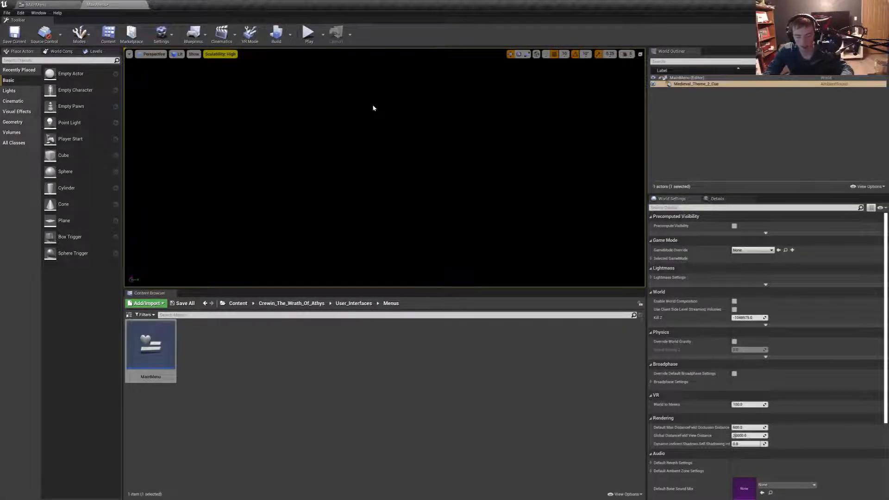
pyautogui.press('F11')
pyautogui.hotkey('alt', 'p')
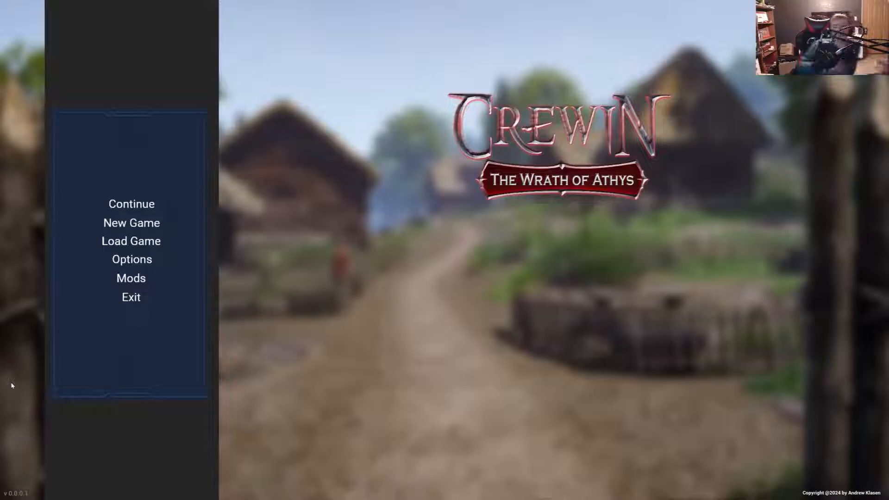
# - Leave the full-screen play-test, then select the Medieval_Theme_2_Cue ambient sound in the MainMenu level and focus the view on it
pyautogui.click(84, 298)
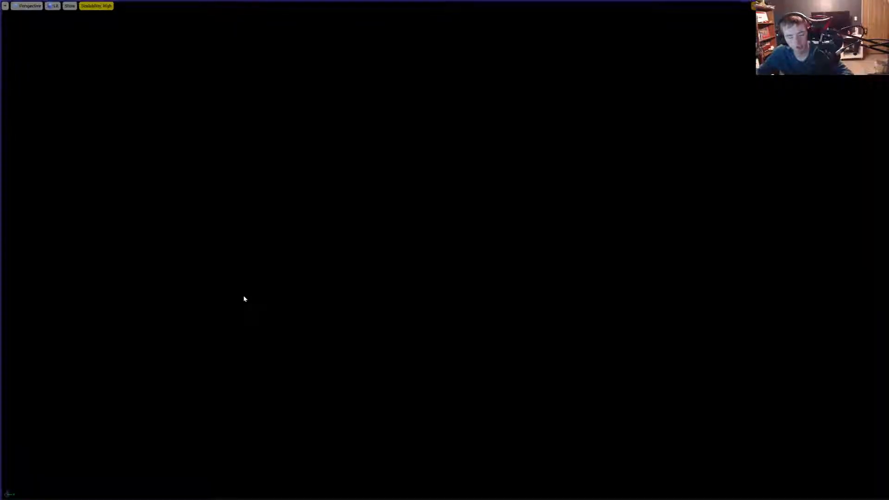
pyautogui.press('F11')
pyautogui.click(707, 87)
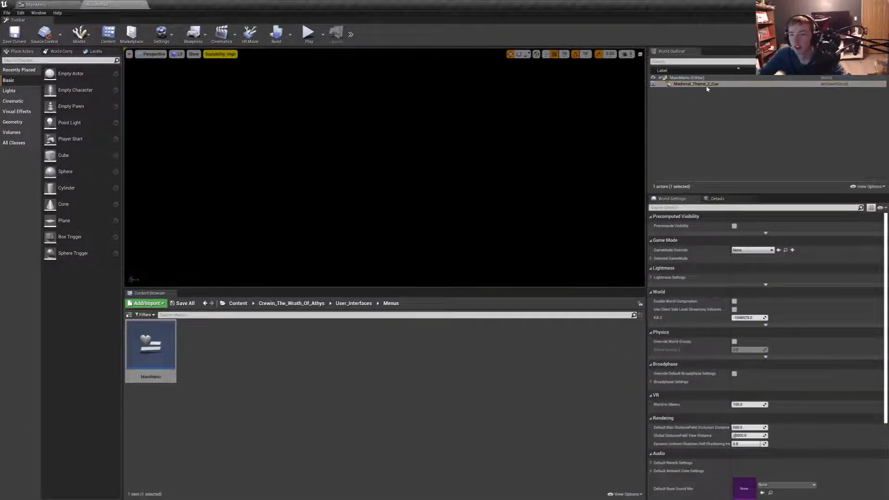
pyautogui.press('f')
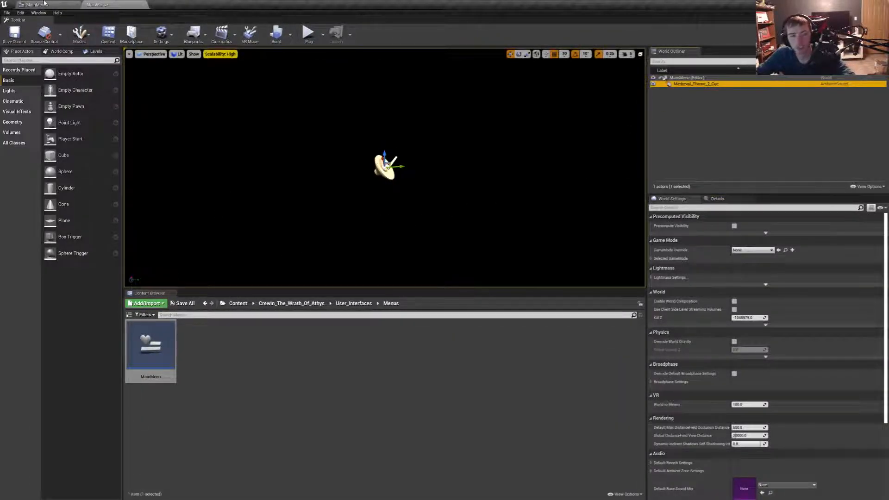
pyautogui.click(48, 4)
pyautogui.click(104, 5)
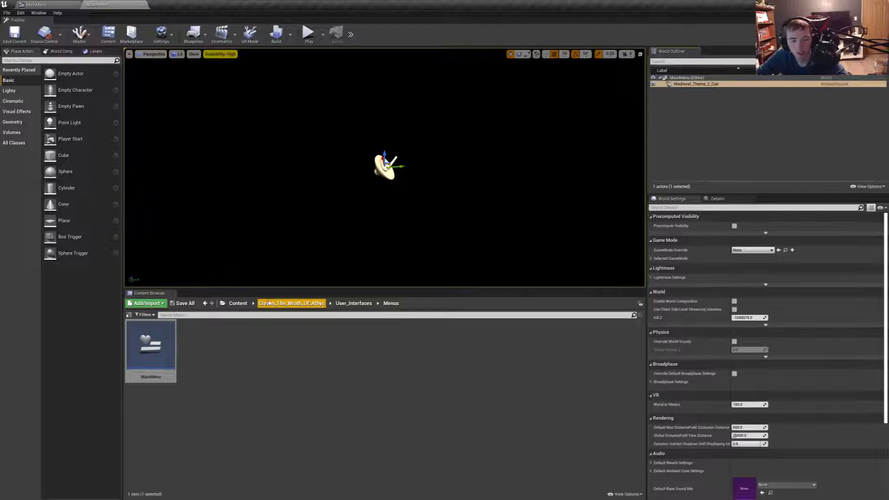
# - Replace the Medieval_Theme_2_Cue ambient sound in the level with Medieval_Theme_3_Looped_Cue from the MedievalMusicPack Cues folder
pyautogui.click(257, 306)
pyautogui.click(303, 360)
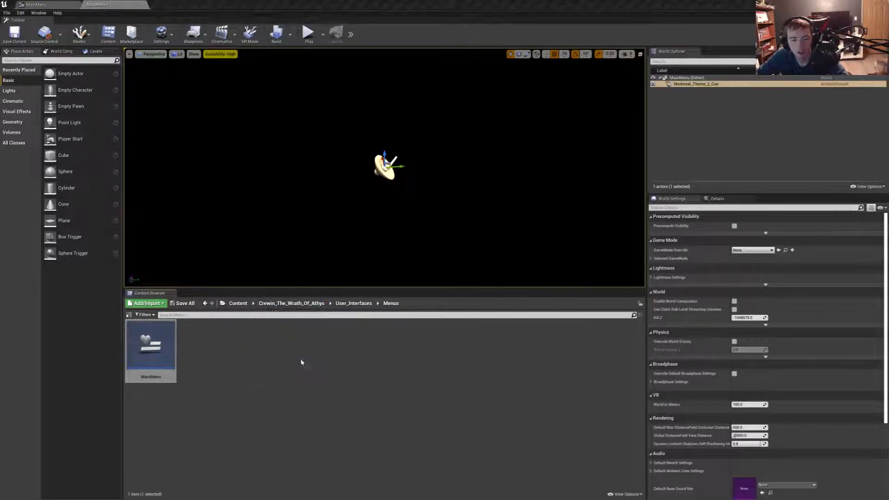
pyautogui.scroll(-2, 368, 421)
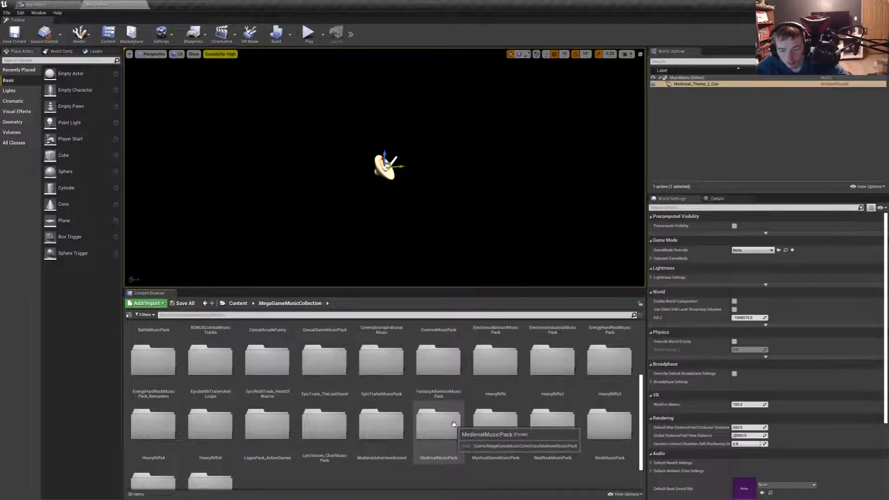
pyautogui.doubleClick(417, 423)
pyautogui.click(160, 353)
pyautogui.doubleClick(159, 353)
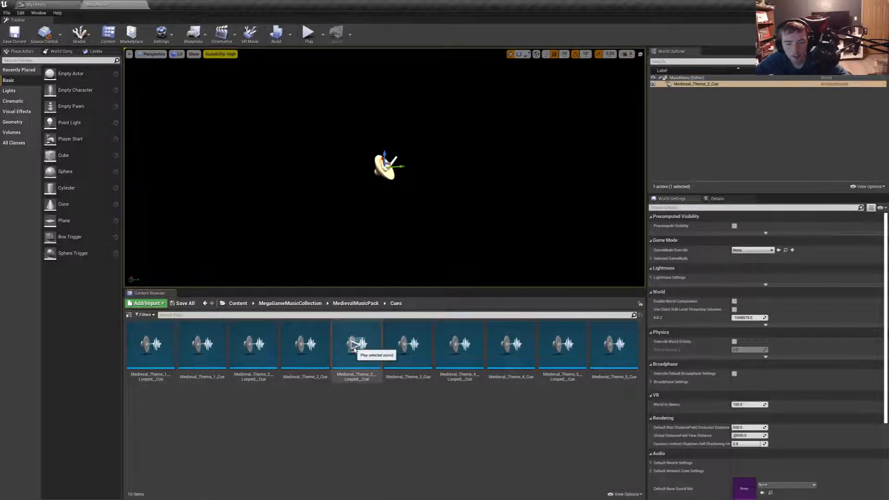
pyautogui.moveTo(354, 346); pyautogui.dragTo(425, 180)
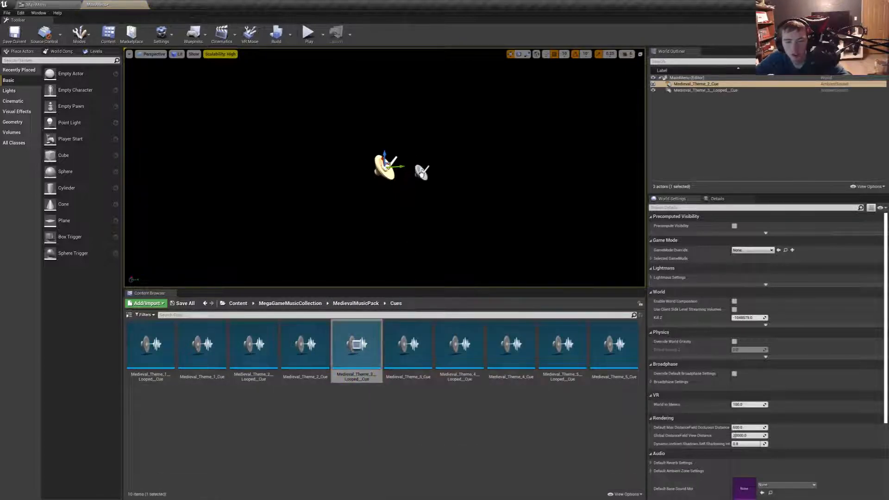
pyautogui.click(384, 171)
pyautogui.press('Delete')
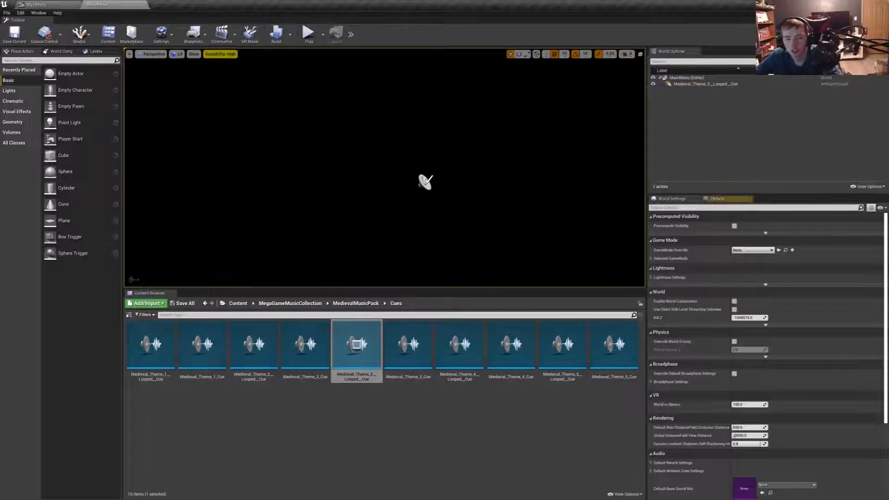
# - Audition the Medieval_Track_1 and Medieval_Track_2 cues from the MedievalAdventureAncient Cues folder of MegaGameMusicCollection
pyautogui.click(356, 303)
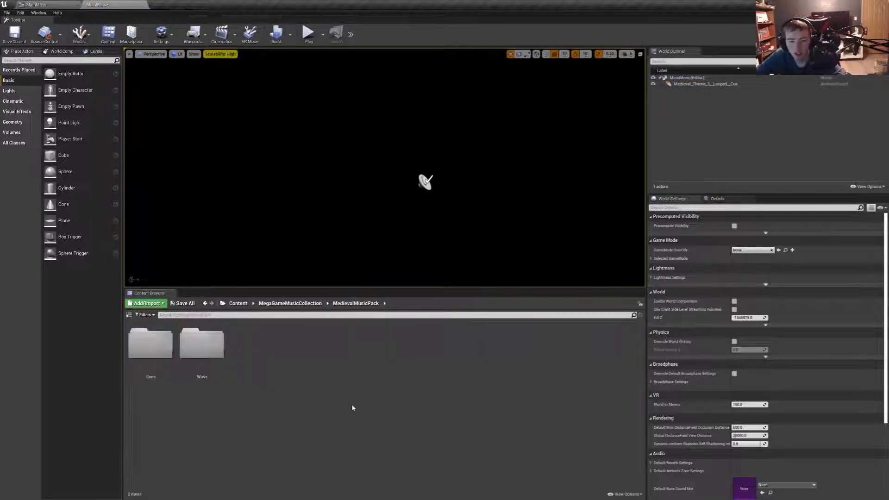
pyautogui.click(308, 305)
pyautogui.scroll(-5, 430, 444)
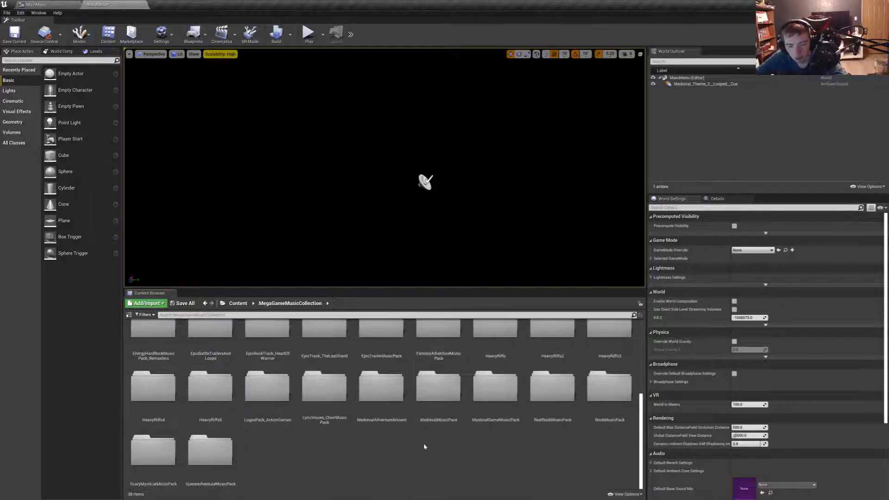
pyautogui.doubleClick(391, 419)
pyautogui.doubleClick(153, 352)
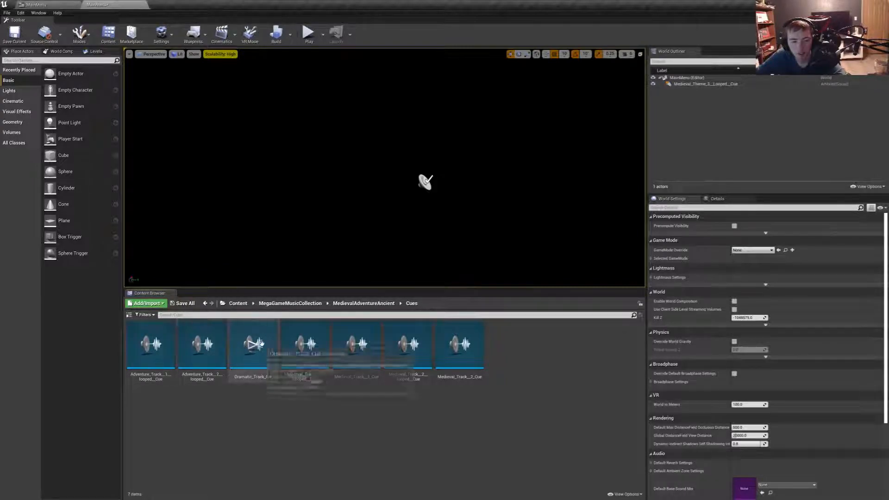
pyautogui.click(356, 345)
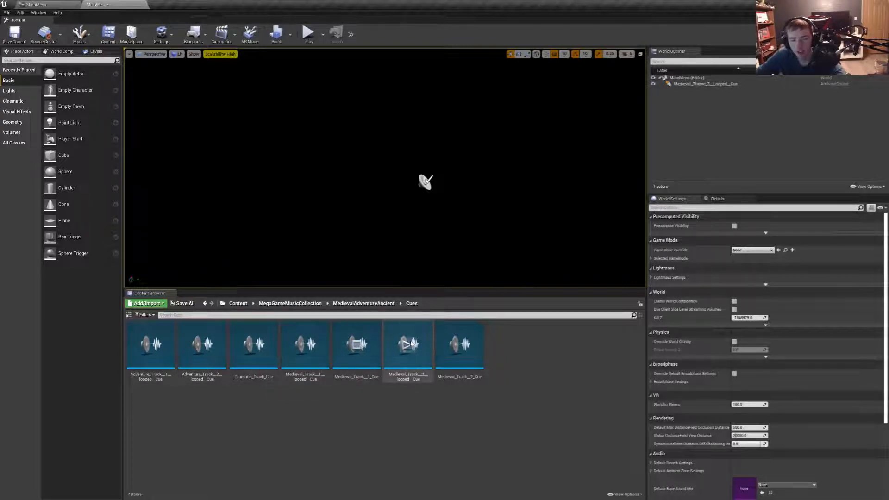
pyautogui.click(459, 345)
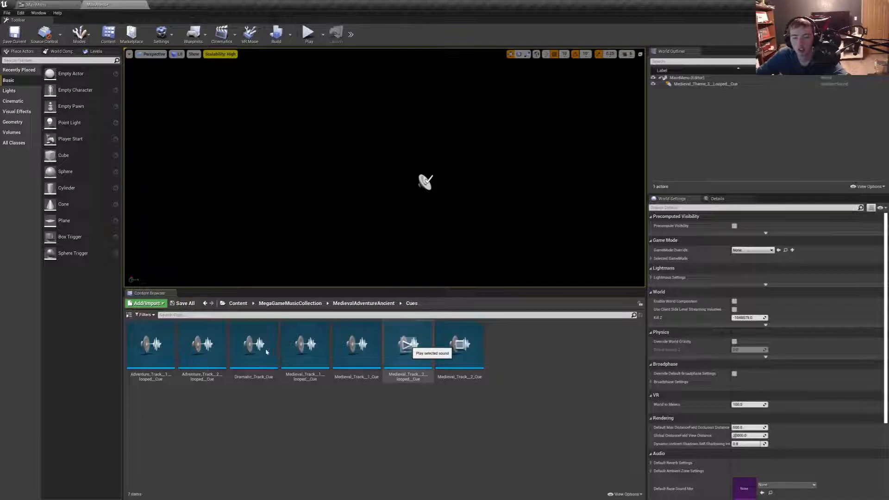
pyautogui.click(408, 345)
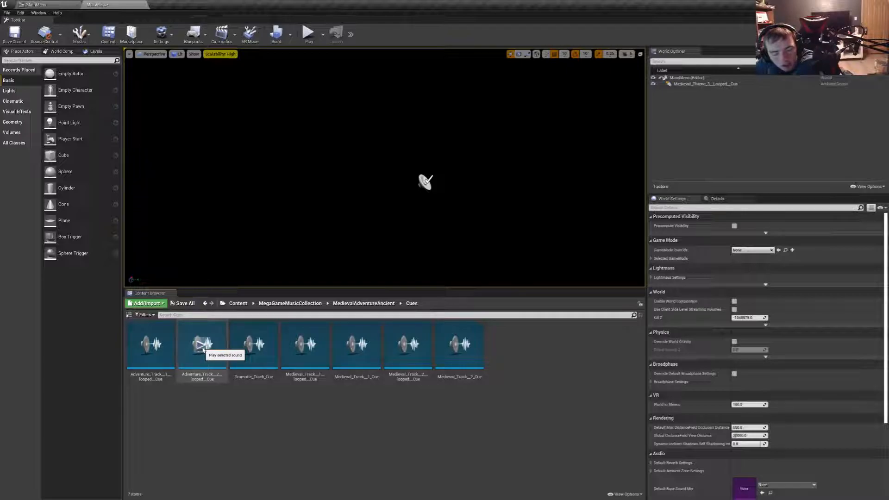
# - Audition the Combat cues in MegaGameMusicCollection's BONUSCombatMusicTracks folder and look through its Wavs folder
pyautogui.click(364, 303)
pyautogui.click(289, 304)
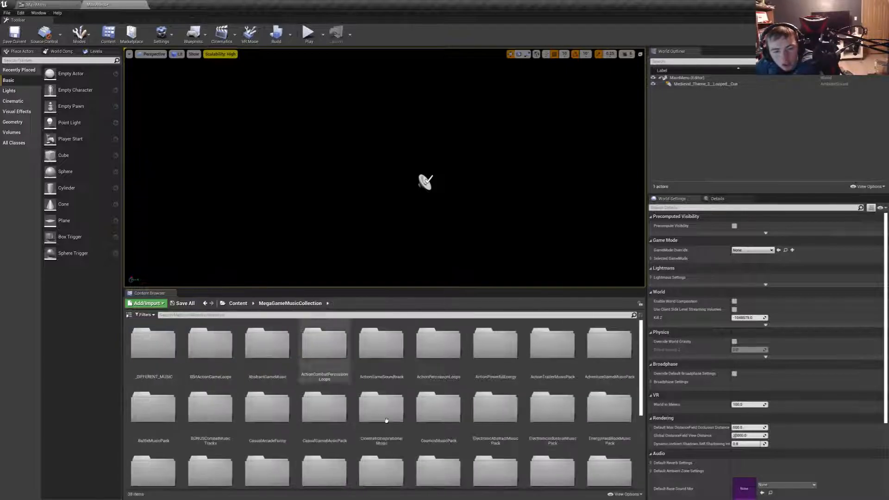
pyautogui.scroll(-1, 417, 403)
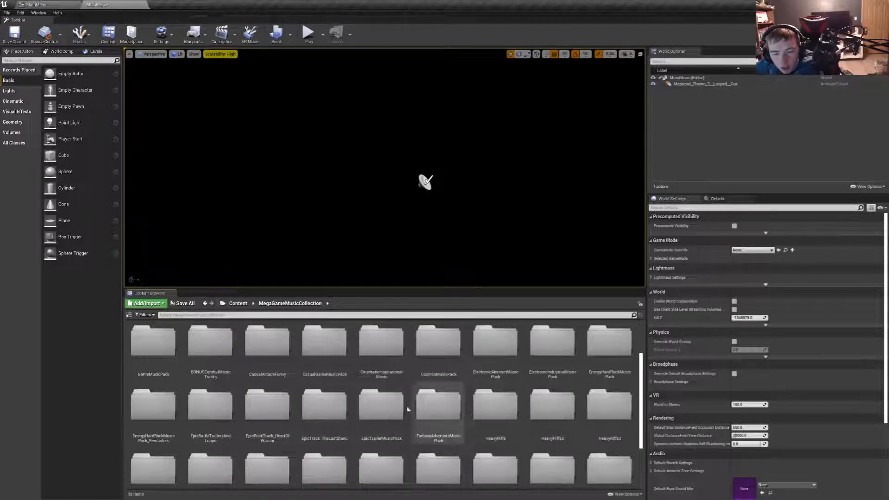
pyautogui.scroll(-1, 593, 384)
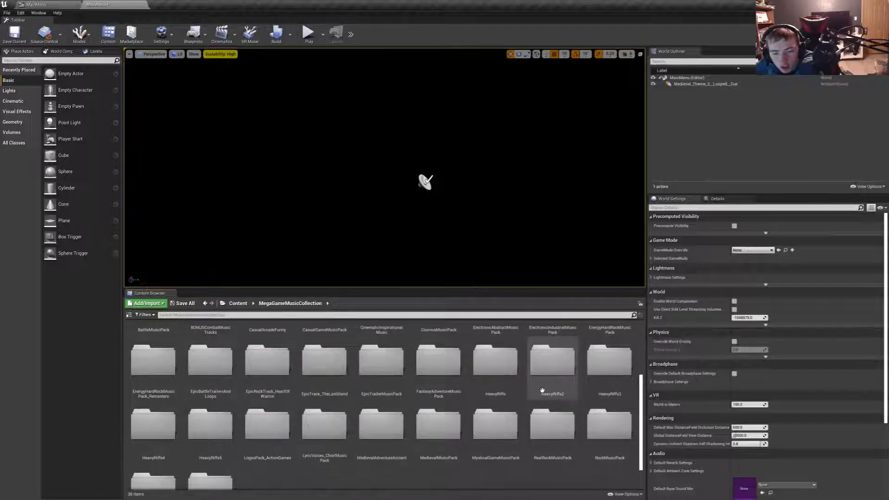
pyautogui.scroll(3, 510, 394)
pyautogui.click(213, 404)
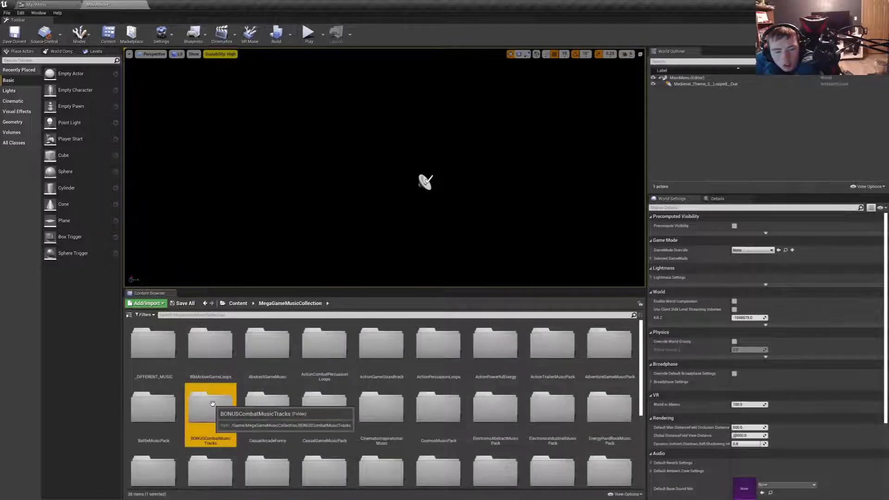
pyautogui.doubleClick(213, 404)
pyautogui.doubleClick(151, 343)
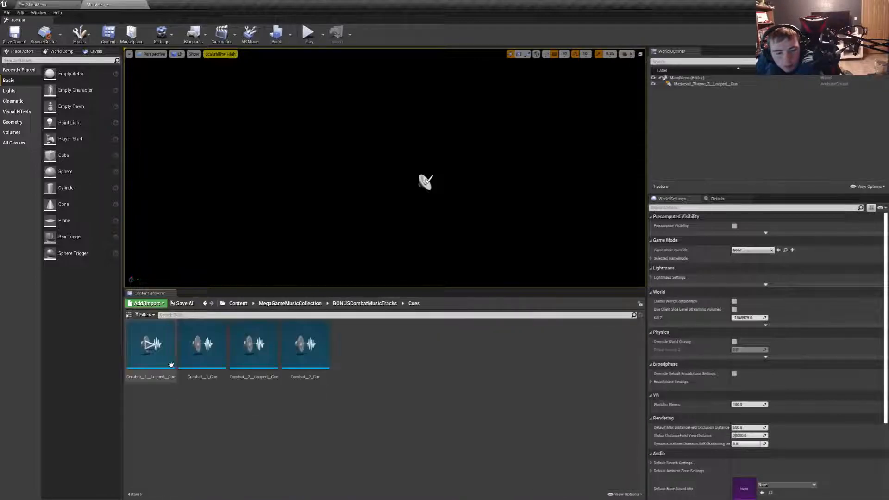
pyautogui.click(151, 346)
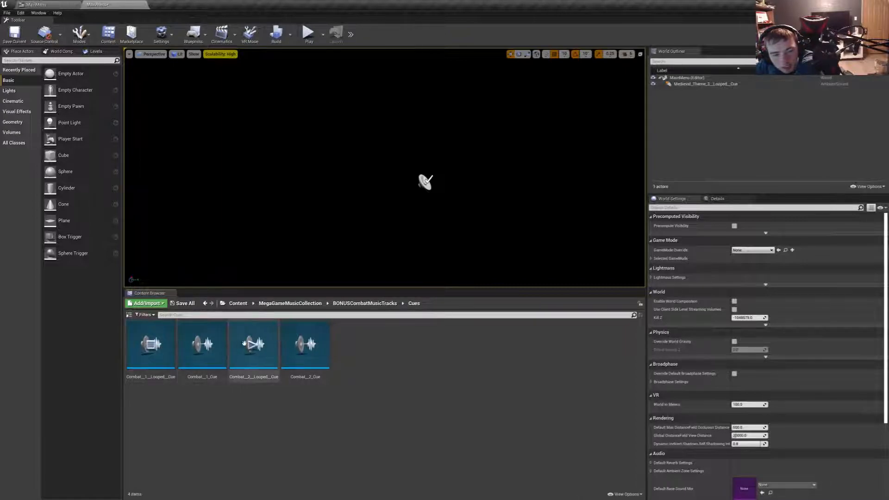
pyautogui.click(202, 346)
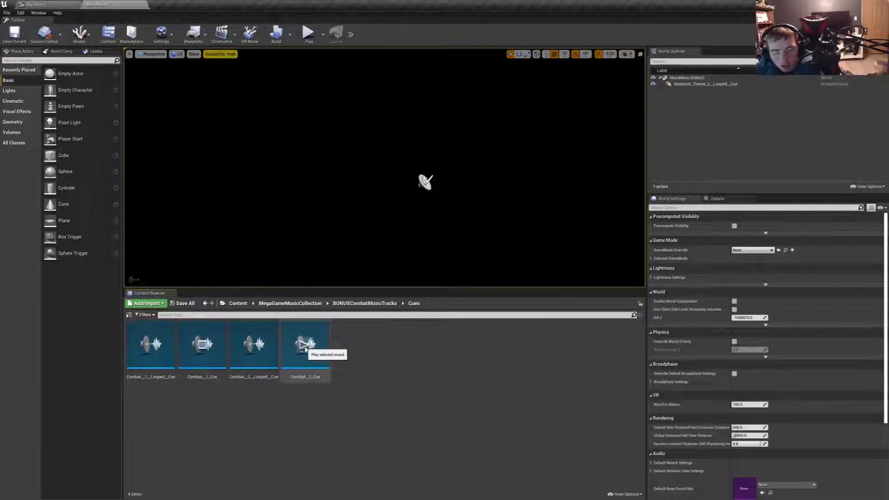
pyautogui.click(365, 303)
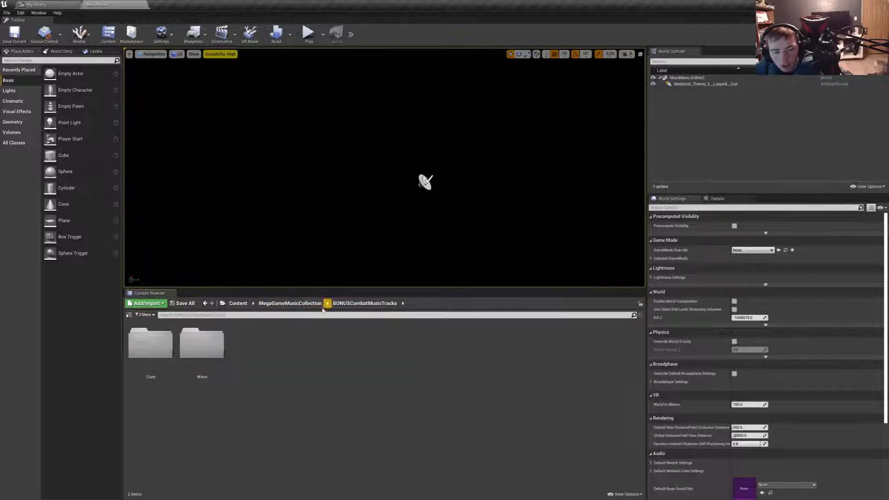
pyautogui.doubleClick(202, 345)
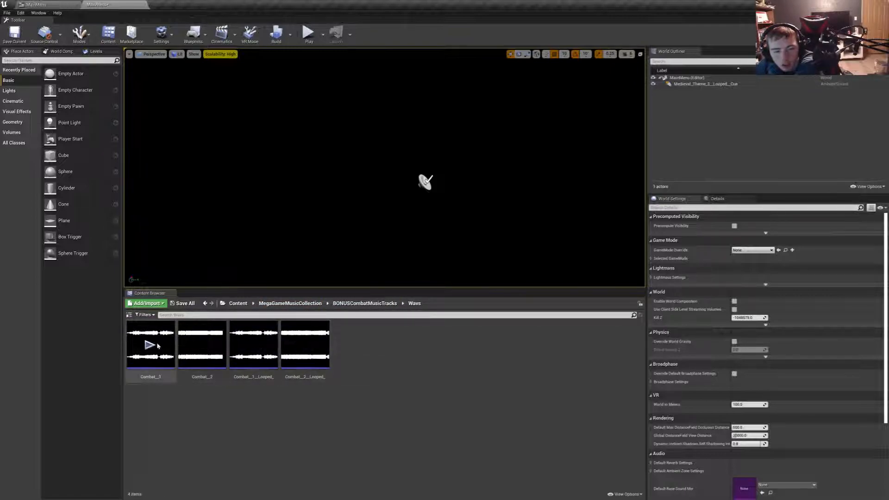
# - Audition the Heroes_short and Wind_Of_Battle dramatic themes from the _DIFFERENT_MUSIC Wavs folder
pyautogui.click(296, 307)
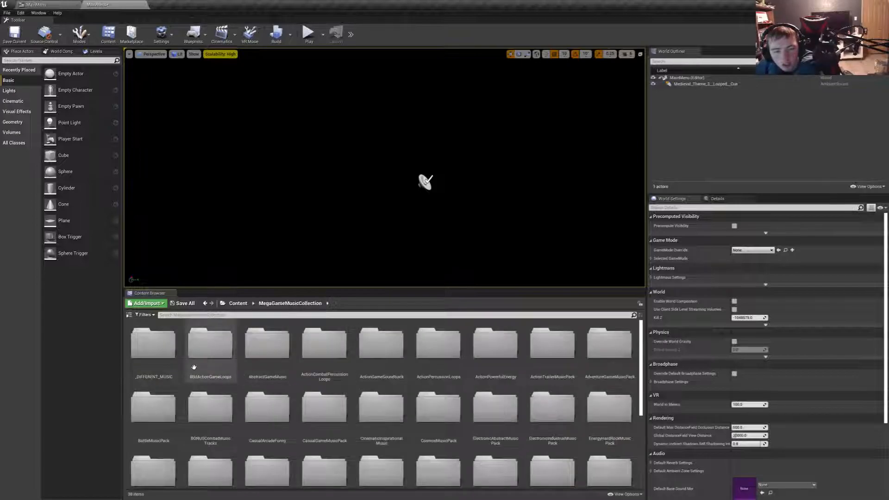
pyautogui.doubleClick(157, 371)
pyautogui.click(209, 354)
pyautogui.doubleClick(209, 354)
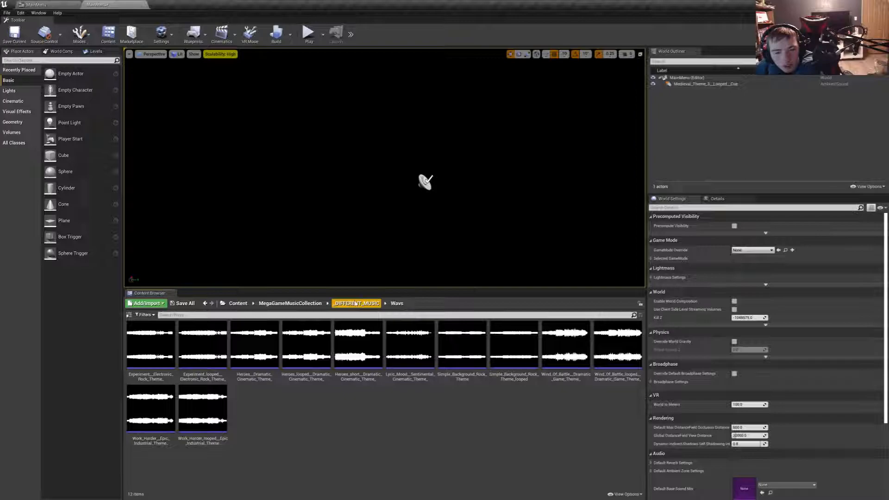
pyautogui.click(357, 344)
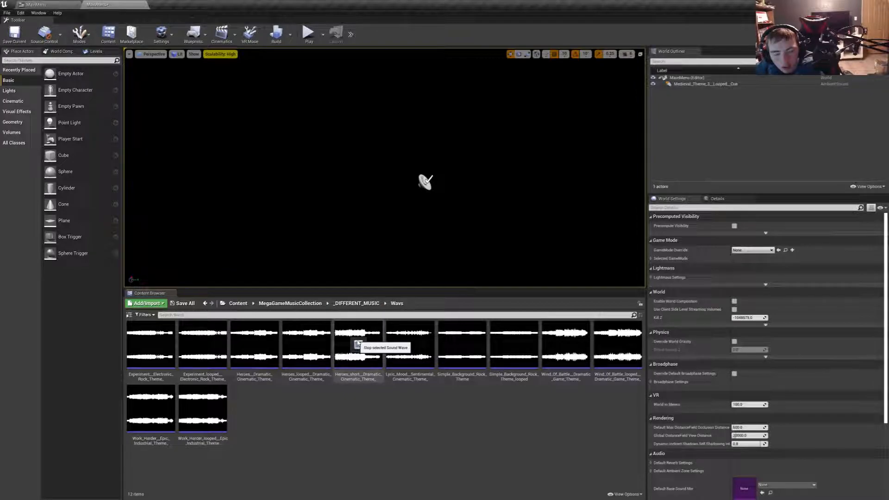
pyautogui.press('XF86AudioLowerVolume')
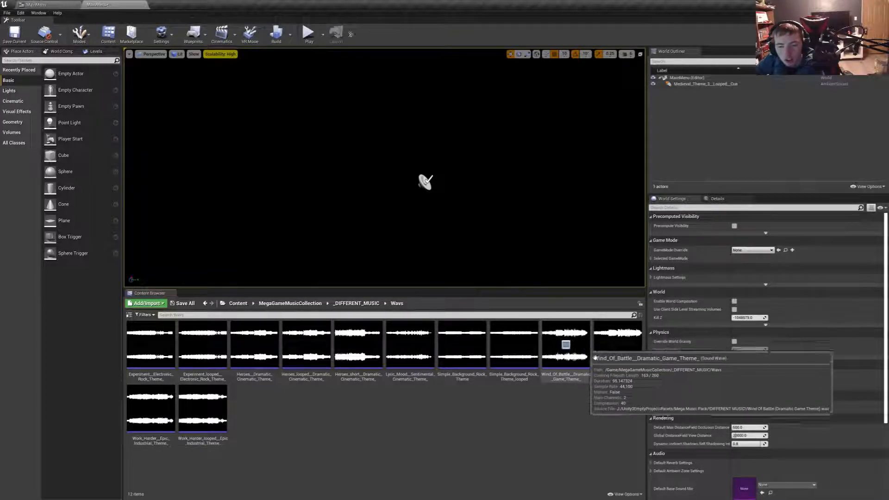
pyautogui.click(566, 345)
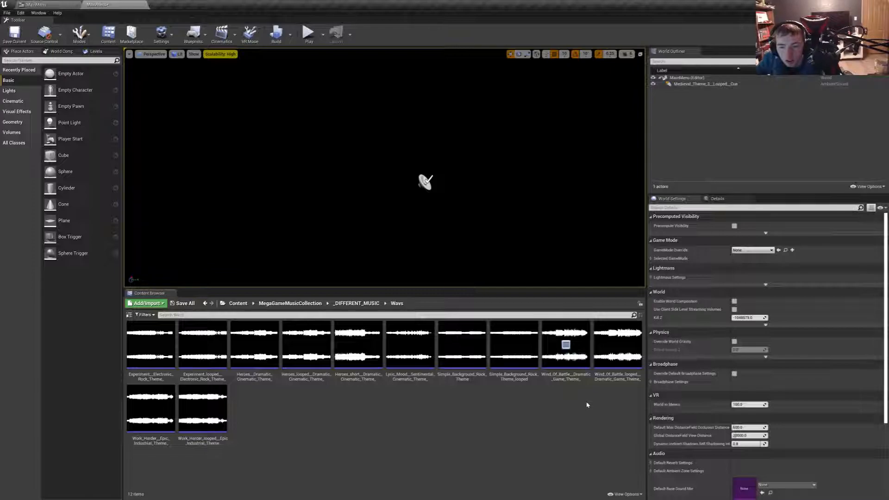
# - Delete the Medieval_Theme_3_Looped_Cue ambient sound from the MainMenu level
pyautogui.click(704, 84)
pyautogui.press('Delete')
pyautogui.click(617, 345)
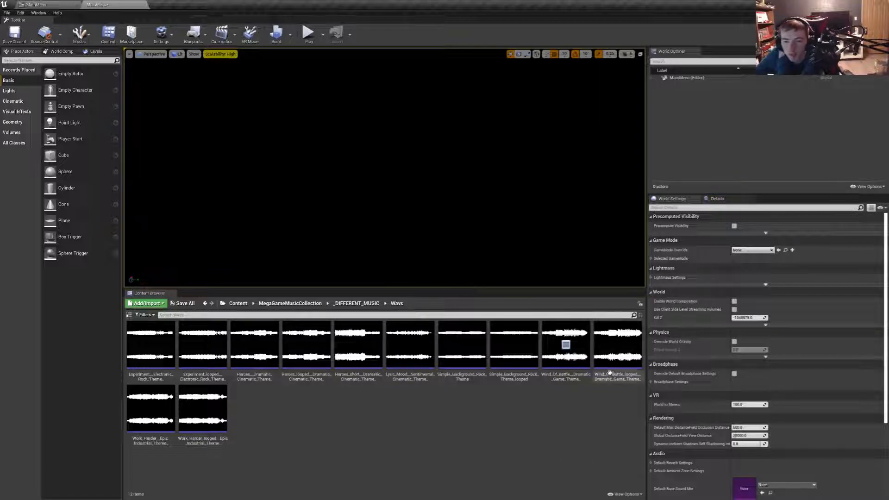
pyautogui.moveTo(393, 203); pyautogui.dragTo(394, 202)
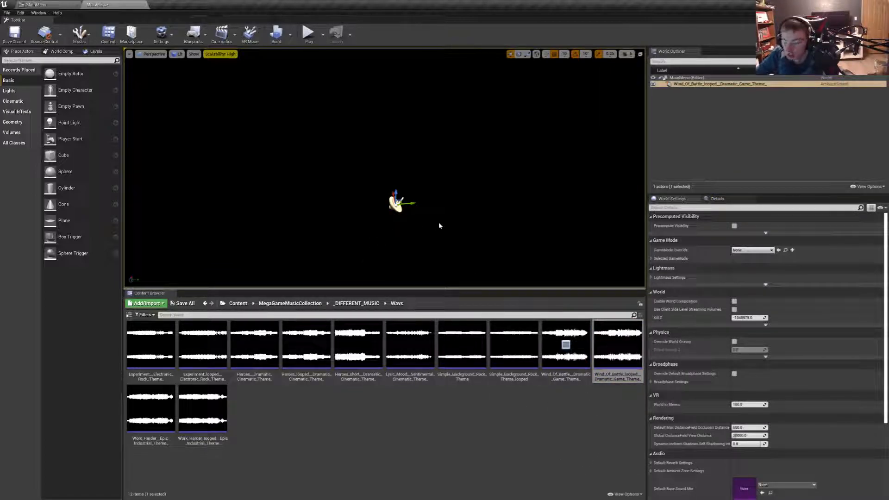
pyautogui.press('Delete')
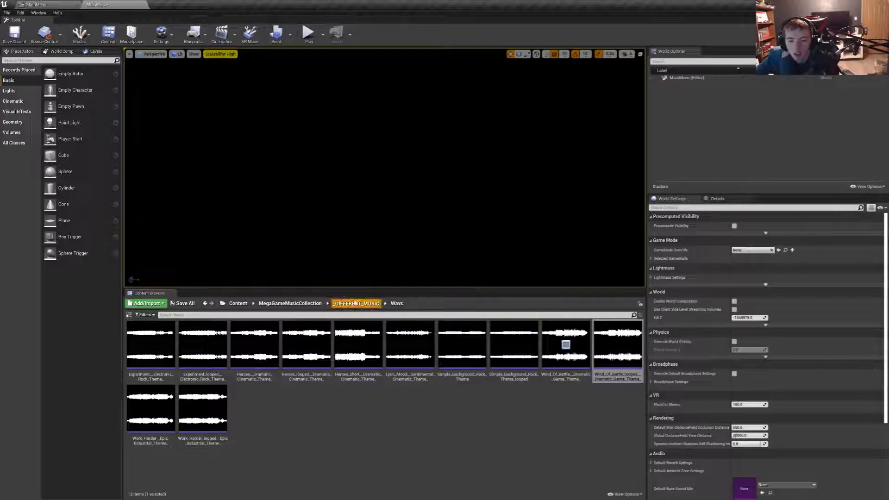
# - Place the looped Wind_Of_Battle dramatic theme cue from the _DIFFERENT_MUSIC Cues folder in the level and play-test the menu with it
pyautogui.click(356, 304)
pyautogui.doubleClick(151, 345)
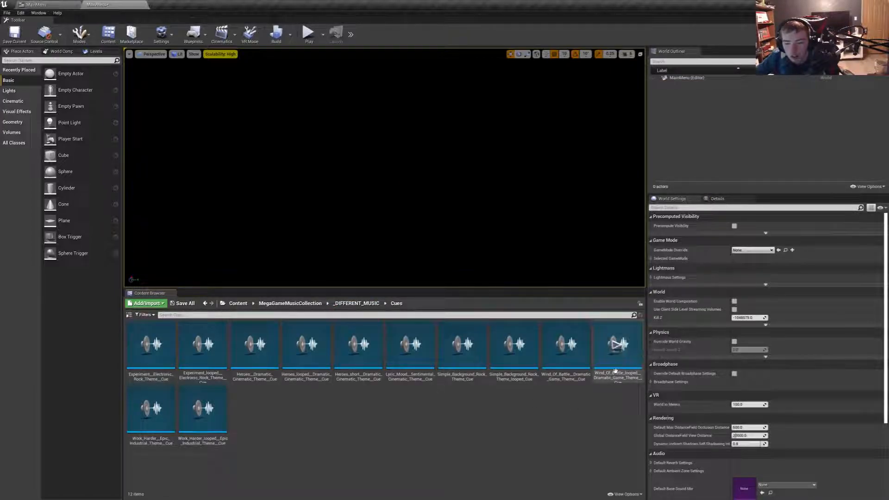
pyautogui.moveTo(618, 358); pyautogui.dragTo(411, 225)
pyautogui.click(308, 34)
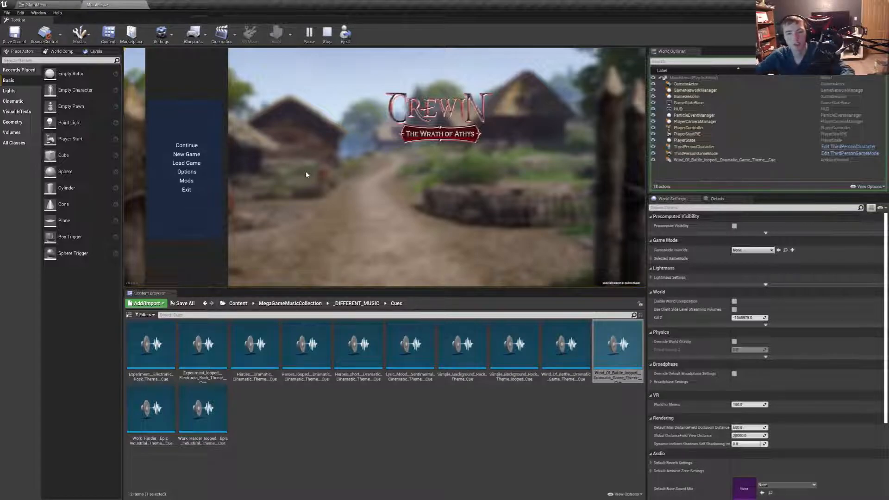
pyautogui.press('Escape')
# - Move the Crewin_Logo image lower in the MainMenu widget and set its size to 1000 by 750
pyautogui.moveTo(547, 188); pyautogui.dragTo(558, 231)
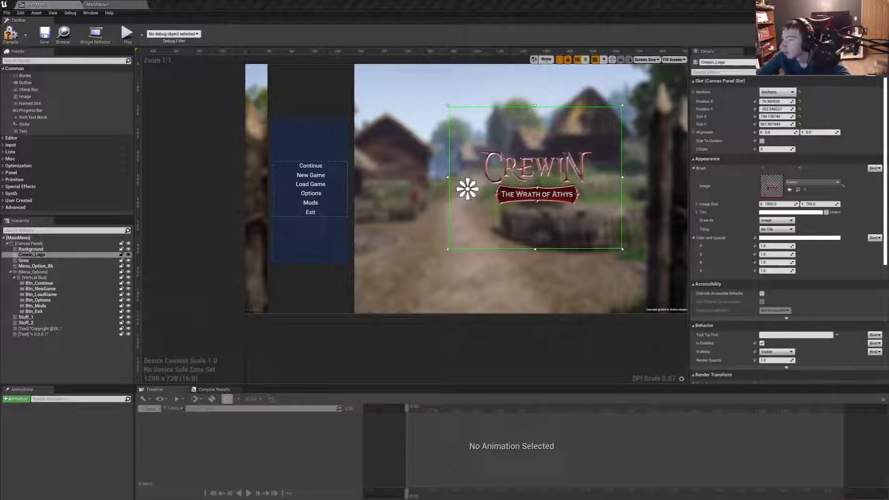
pyautogui.click(777, 114)
pyautogui.write('1000')
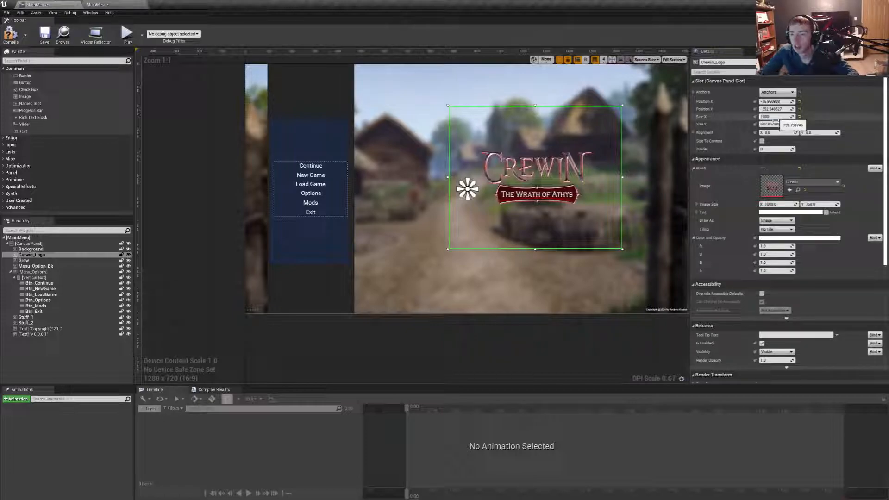
pyautogui.press('Tab')
pyautogui.write('750')
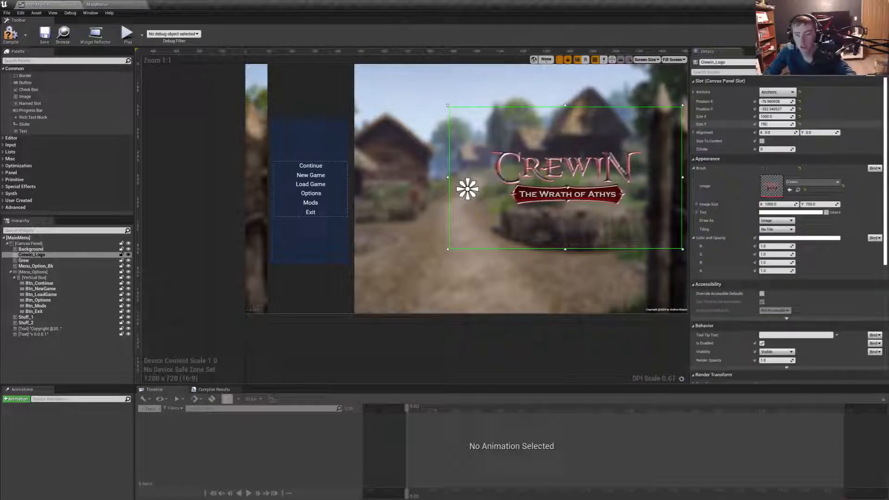
pyautogui.press('Return')
# - Shift the Crewin_Logo left, compile and save the MainMenu widget, and return to the level editor
pyautogui.moveTo(577, 227); pyautogui.dragTo(539, 226)
pyautogui.click(10, 34)
pyautogui.click(44, 35)
pyautogui.click(848, 4)
pyautogui.click(5, 36)
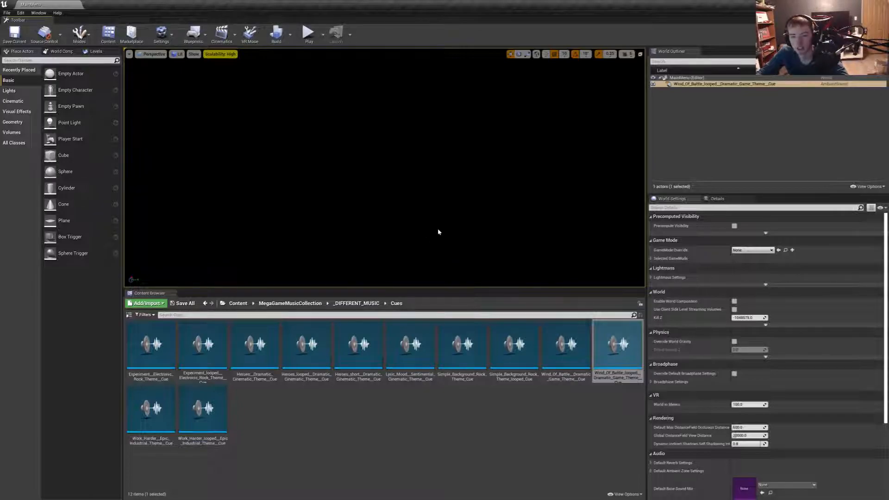
# - Play-test the main menu in full screen and try its Exit option
pyautogui.press('F11')
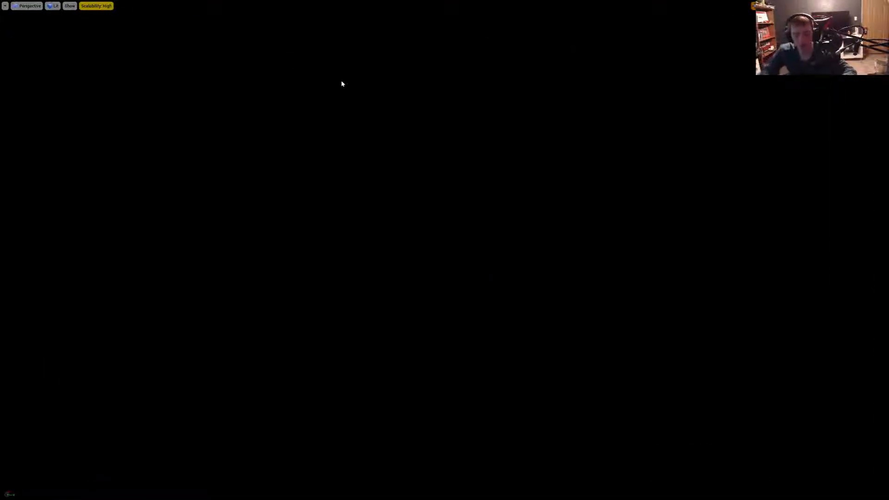
pyautogui.hotkey('alt', 'p')
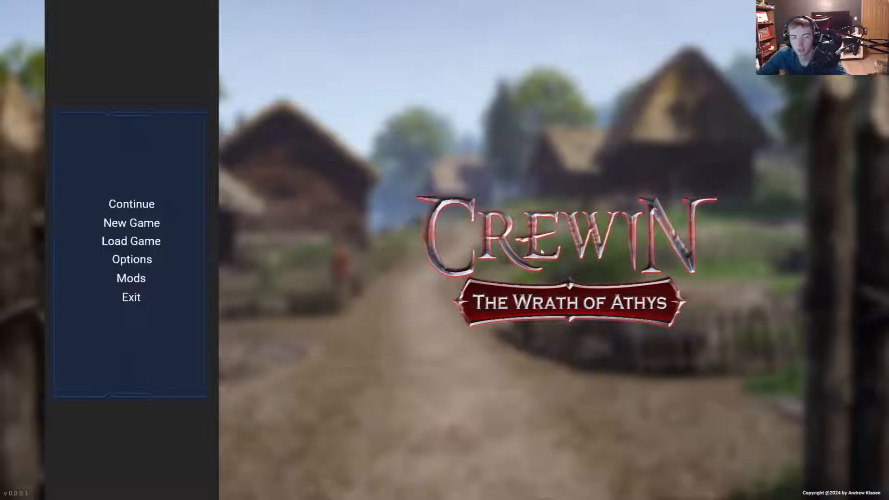
pyautogui.click(137, 300)
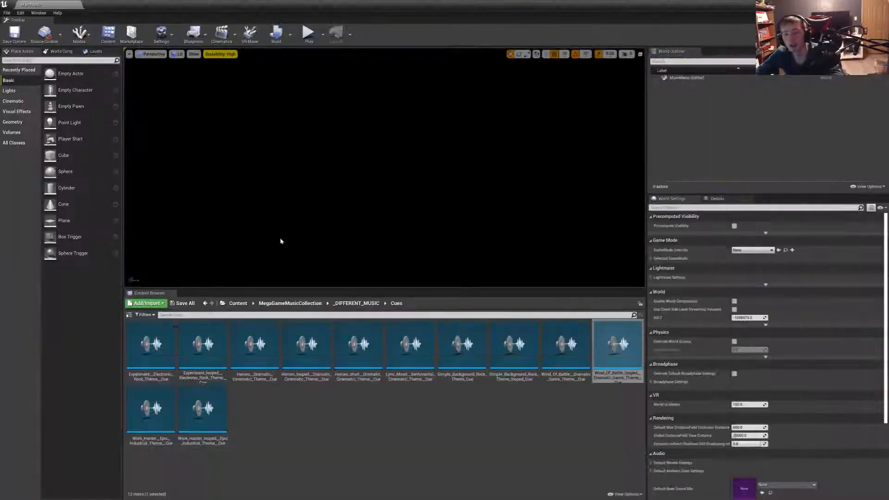
# - Place the looped Wind_Of_Battle theme cue in the level again and play-test the menu, trying Exit
pyautogui.moveTo(618, 345); pyautogui.dragTo(442, 231)
pyautogui.hotkey('alt', 'p')
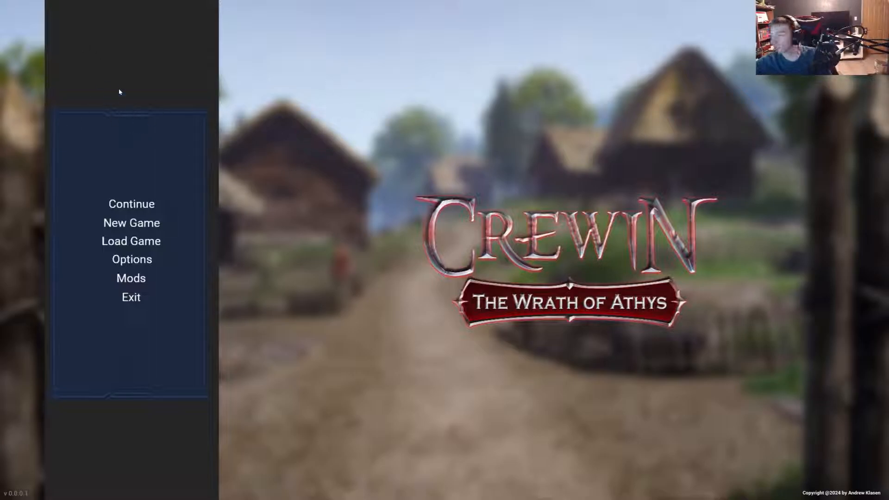
pyautogui.click(129, 298)
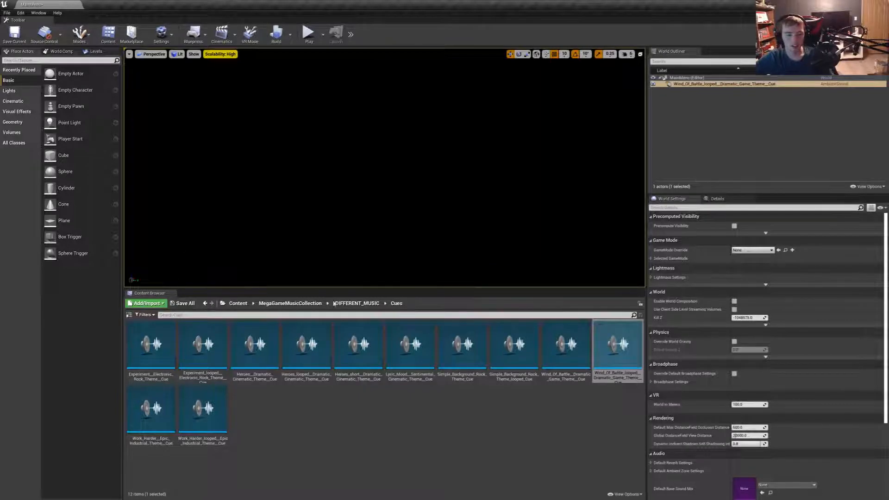
# - Open the MainMenu widget from the Menus folder in Crewin_The_Wrath_Of_Athys's User_Interfaces folder
pyautogui.click(356, 303)
pyautogui.click(271, 303)
pyautogui.click(238, 303)
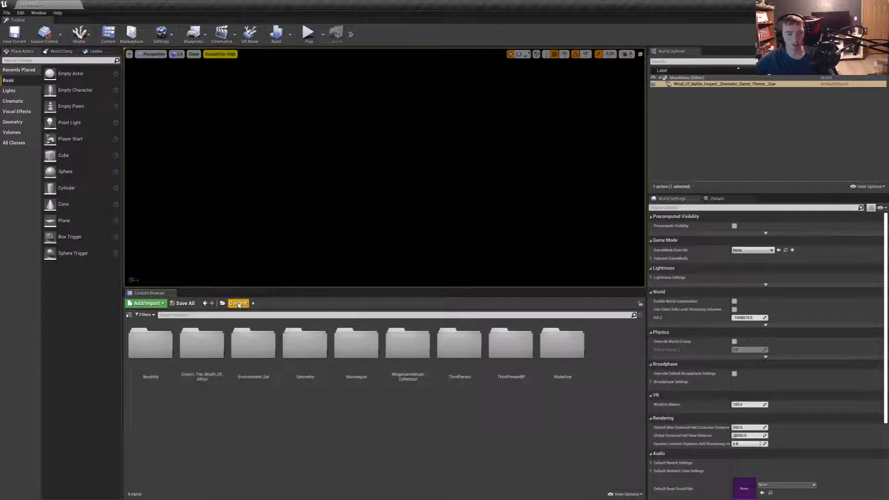
pyautogui.doubleClick(207, 352)
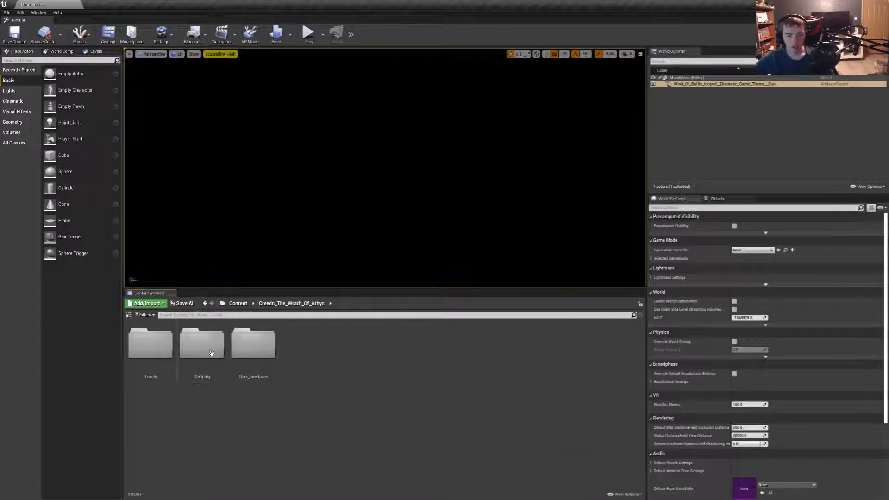
pyautogui.doubleClick(258, 352)
pyautogui.doubleClick(149, 345)
pyautogui.doubleClick(150, 345)
# - Add an On Clicked event for Btn_Exit, connect it to a Quit Game node, and compile the widget
pyautogui.click(261, 245)
pyautogui.scroll(-5, 805, 286)
pyautogui.scroll(-5, 805, 287)
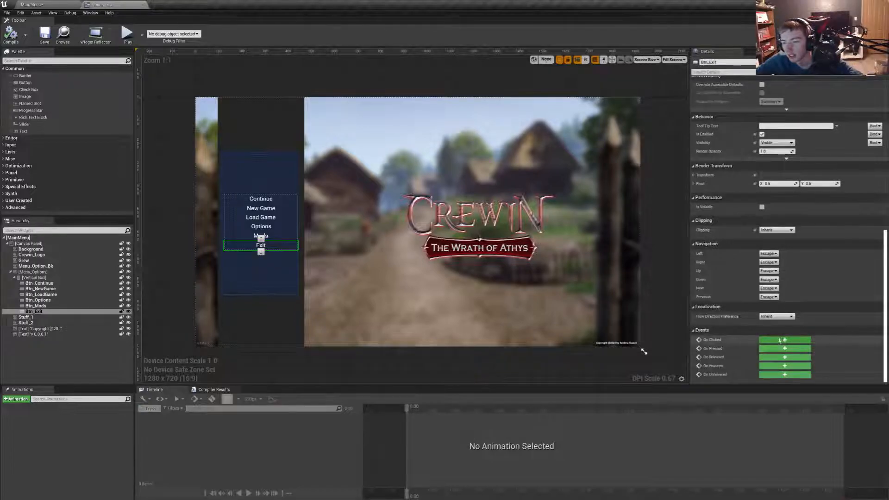
pyautogui.click(785, 335)
pyautogui.moveTo(508, 237); pyautogui.dragTo(505, 235, button='right')
pyautogui.moveTo(495, 237); pyautogui.dragTo(537, 240)
pyautogui.write('quit')
pyautogui.press('Return')
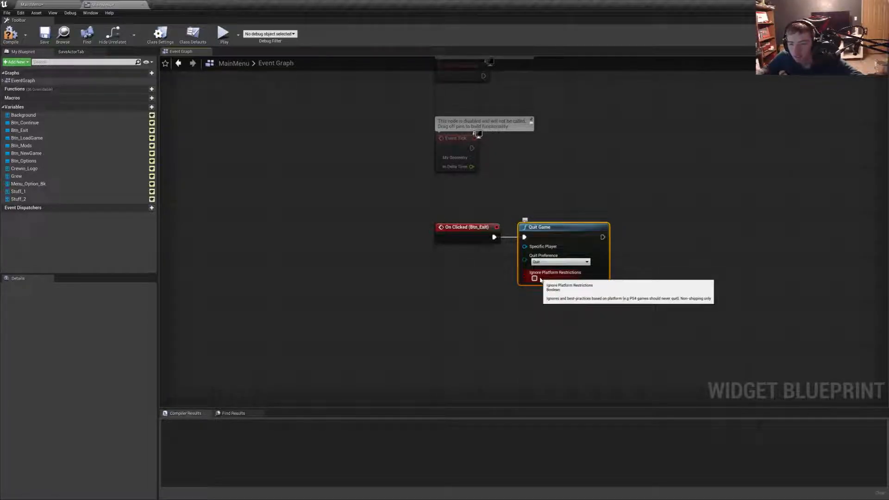
pyautogui.click(10, 33)
# - Enclose the Btn_Exit click event and Quit Game node in a comment titled QUIT GAME
pyautogui.moveTo(407, 288); pyautogui.dragTo(664, 223)
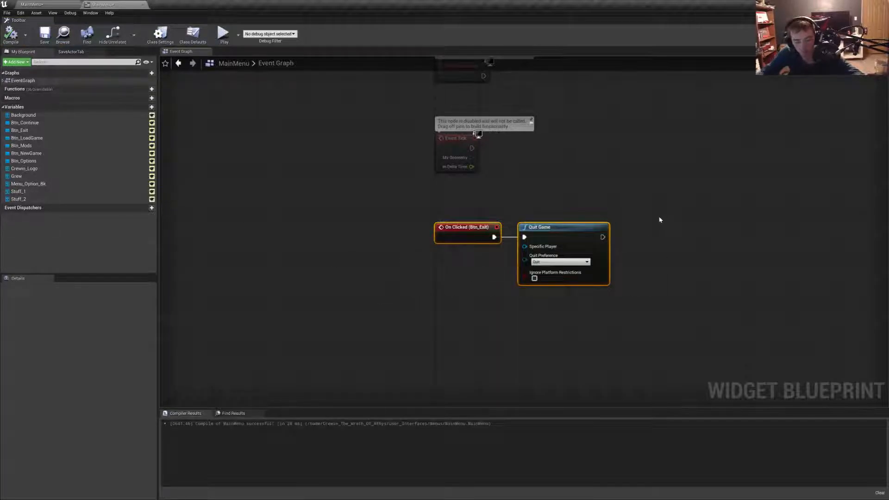
pyautogui.write('cBTN')
pyautogui.press('BackSpace')
pyautogui.press('BackSpace')
pyautogui.write('QUIT GAME')
pyautogui.press('Return')
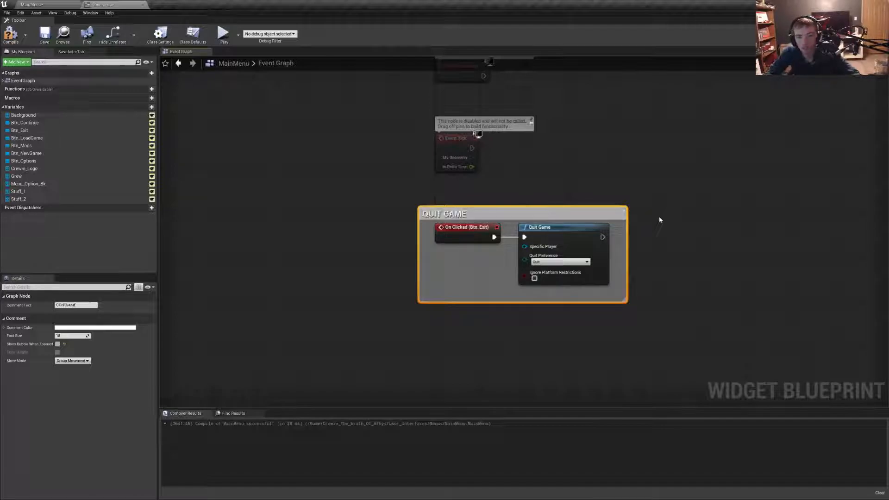
# - Delete the unused default event nodes, move the QUIT GAME comment group up in their place, and compile and save the widget
pyautogui.moveTo(660, 220); pyautogui.dragTo(630, 297, button='right')
pyautogui.moveTo(368, 298); pyautogui.dragTo(535, 109)
pyautogui.press('Delete')
pyautogui.scroll(-2, 517, 145)
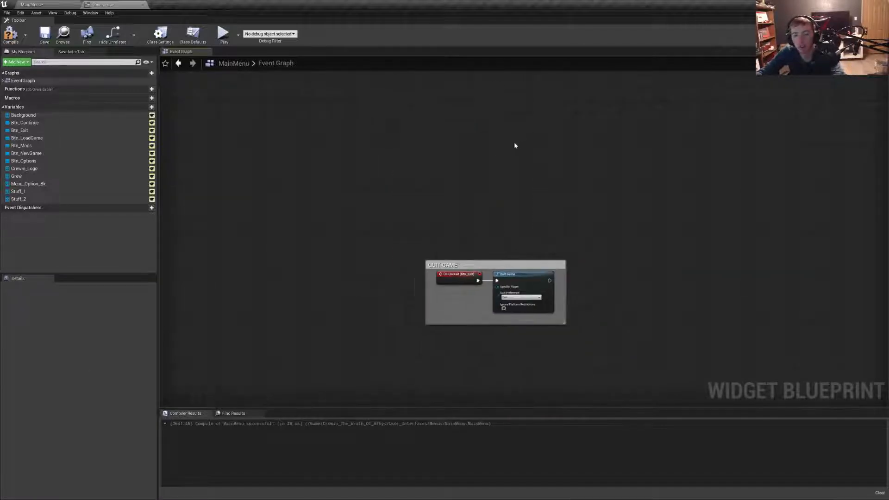
pyautogui.moveTo(472, 259); pyautogui.dragTo(483, 101)
pyautogui.click(10, 34)
pyautogui.click(45, 34)
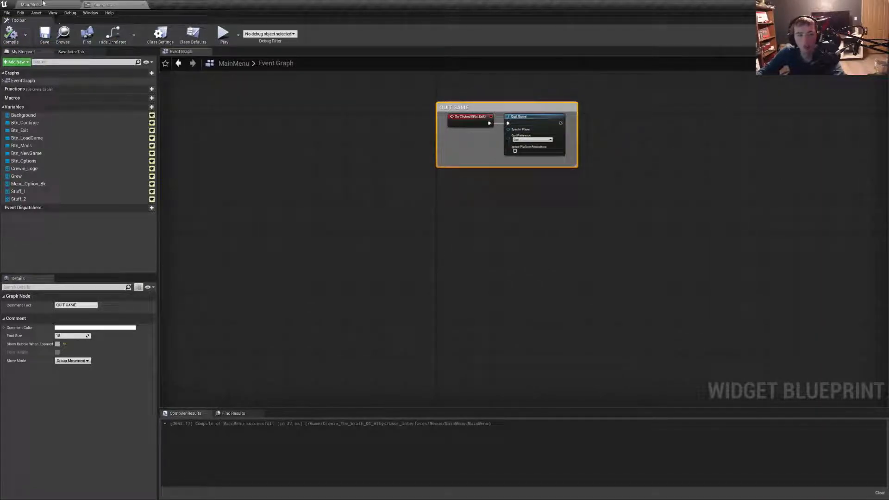
# - Play-test the MainMenu level and quit through the menu's Exit option
pyautogui.click(58, 6)
pyautogui.click(308, 33)
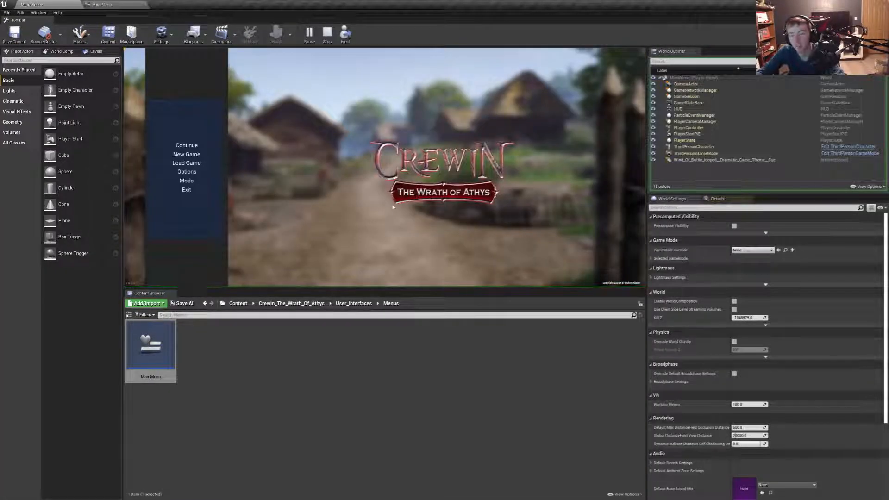
pyautogui.click(194, 196)
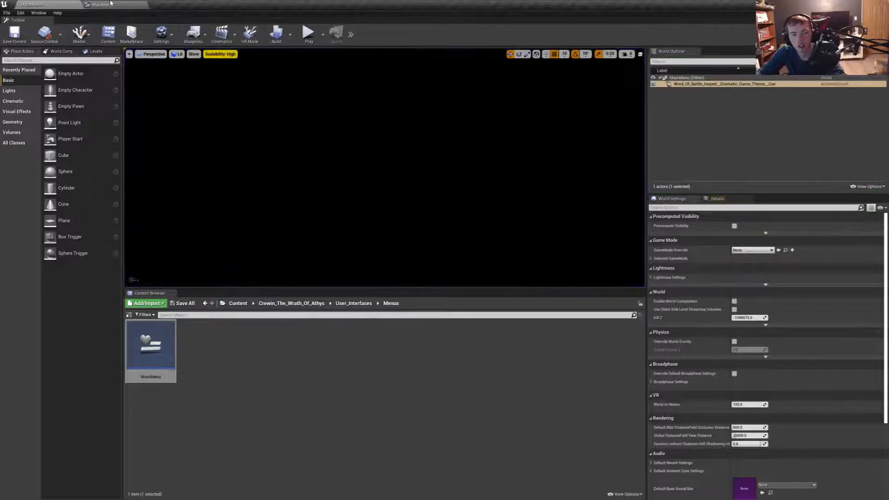
# - Add an On Clicked event for Btn_Mods in the MainMenu widget's event graph
pyautogui.click(101, 5)
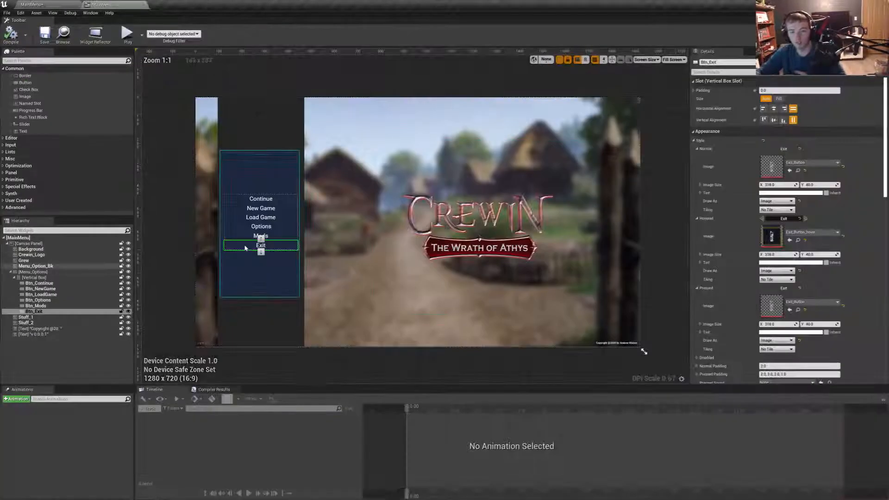
pyautogui.click(253, 236)
pyautogui.scroll(-10, 770, 342)
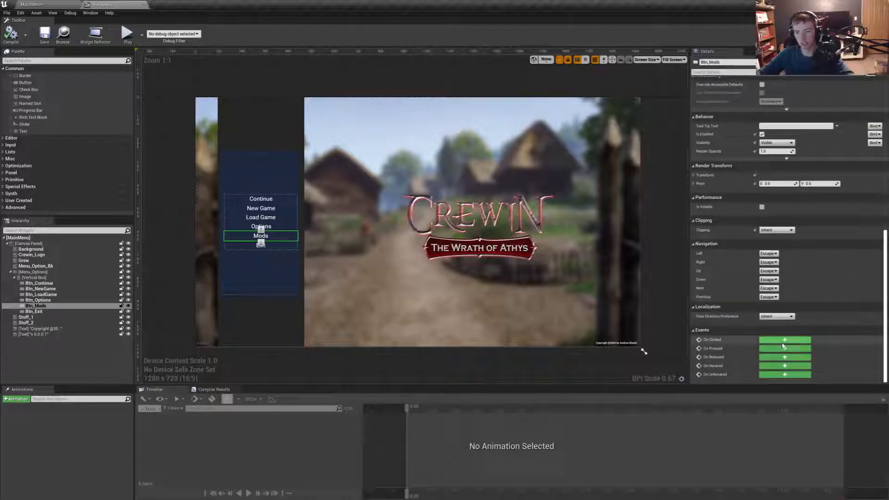
pyautogui.click(784, 342)
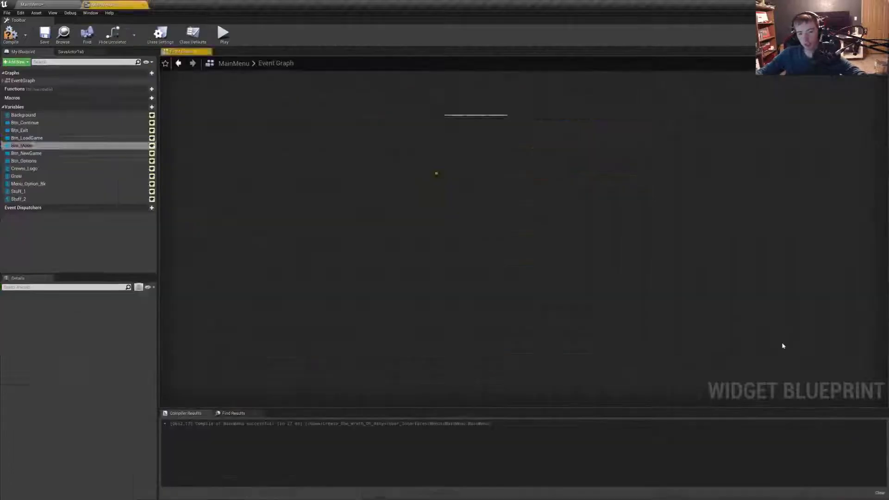
pyautogui.moveTo(435, 161); pyautogui.dragTo(435, 185)
# - Return to the level editor and open the Menus folder inside User_Interfaces
pyautogui.click(51, 5)
pyautogui.click(368, 304)
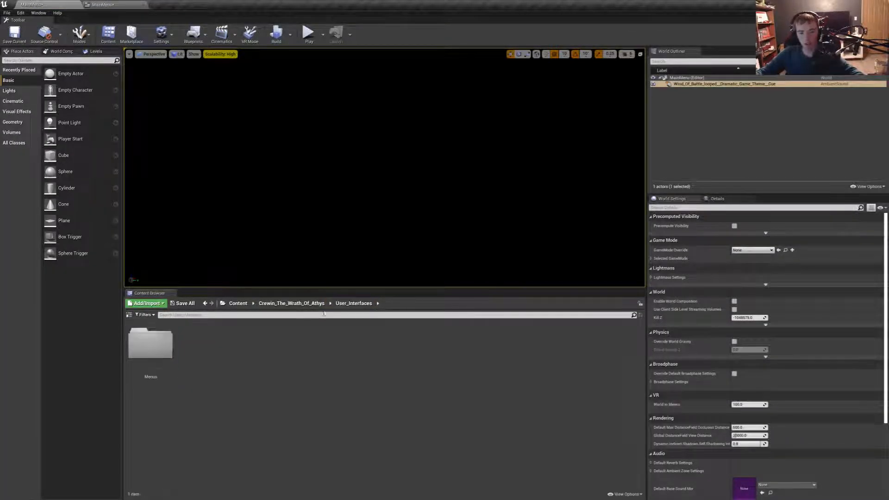
pyautogui.doubleClick(153, 345)
pyautogui.rightClick(247, 394)
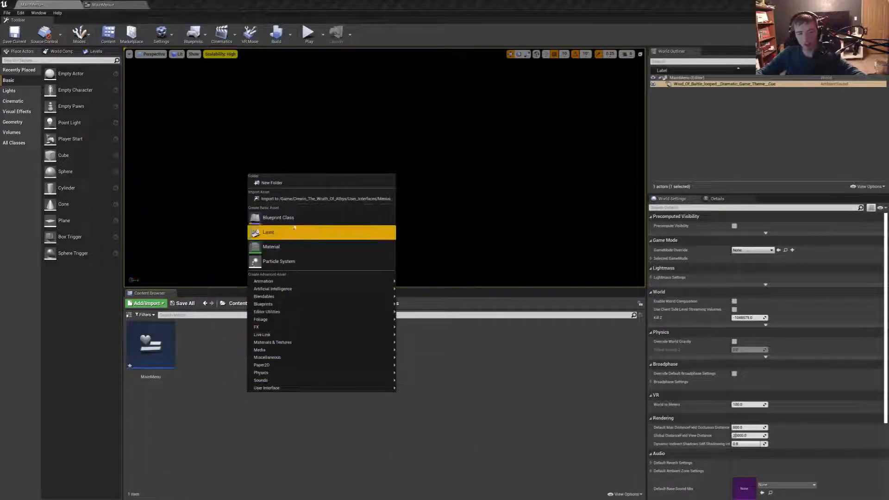
pyautogui.moveTo(365, 393)
pyautogui.click(430, 460)
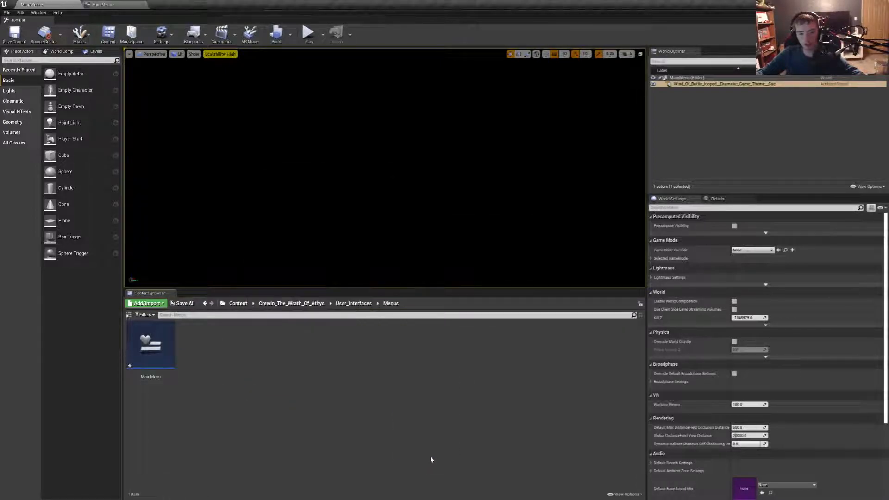
# - Create a widget blueprint named NO_MOD in the Menus folder
pyautogui.rightClick(216, 374)
pyautogui.moveTo(352, 367)
pyautogui.click(384, 427)
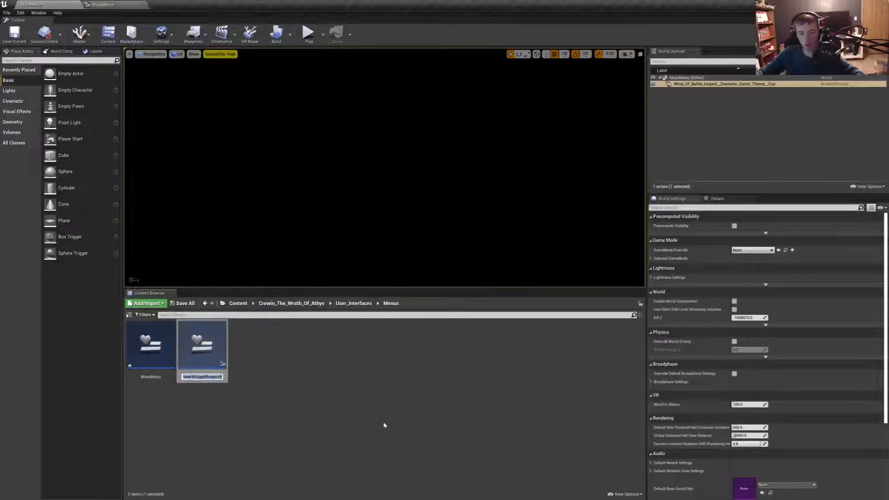
pyautogui.write('MOD')
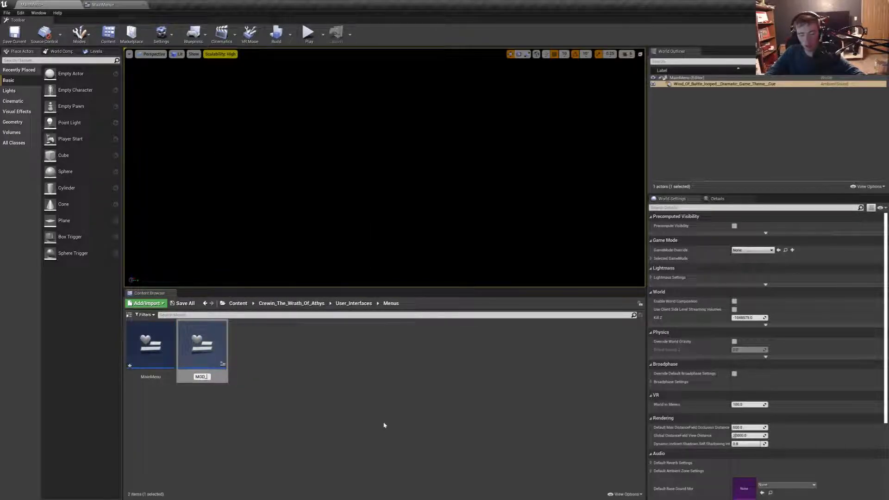
pyautogui.write('_')
pyautogui.press('BackSpace')
pyautogui.press('Left')
pyautogui.press('Left')
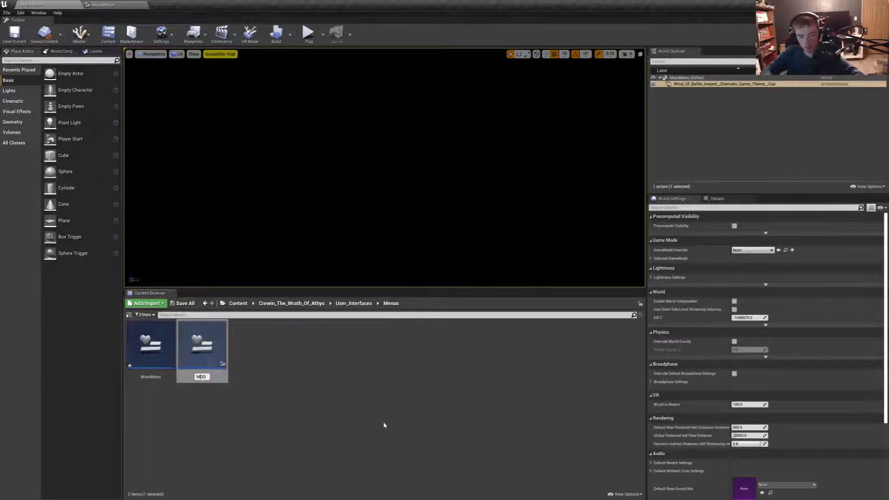
pyautogui.write('NO_')
pyautogui.press('Return')
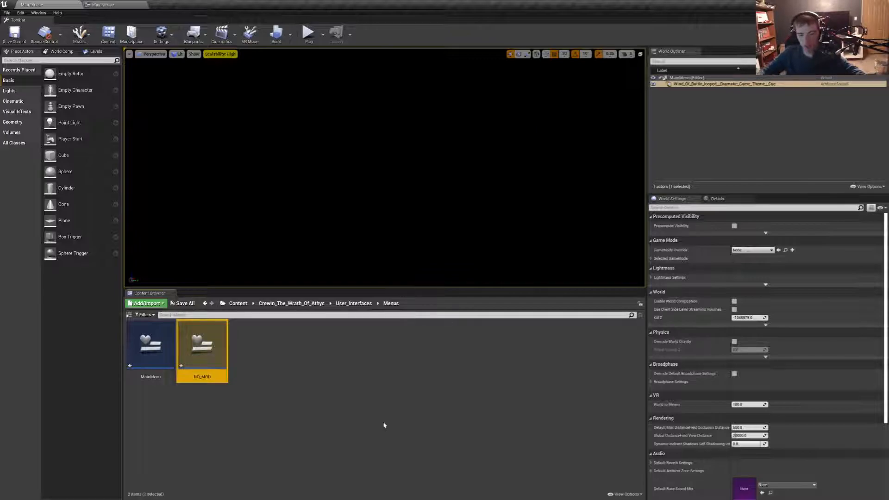
# - Open the NO_MOD widget and set its designer area to a custom size of 300 by 250
pyautogui.doubleClick(220, 352)
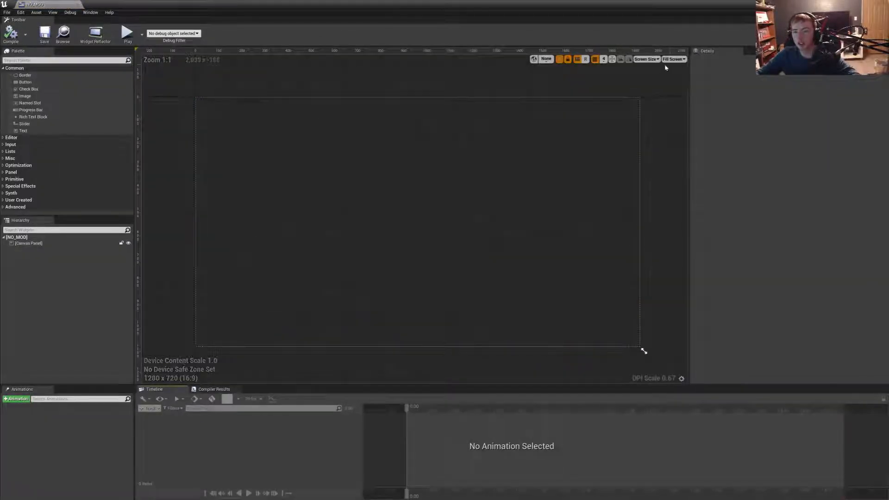
pyautogui.click(674, 60)
pyautogui.click(684, 97)
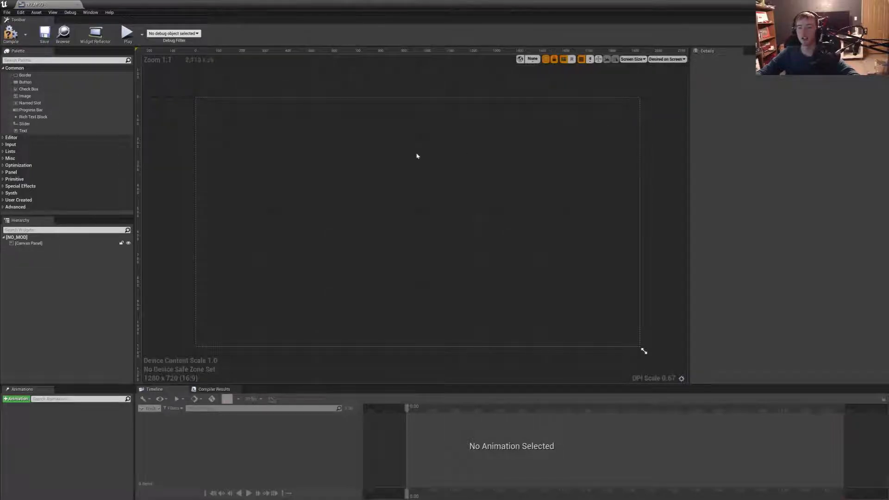
pyautogui.click(668, 60)
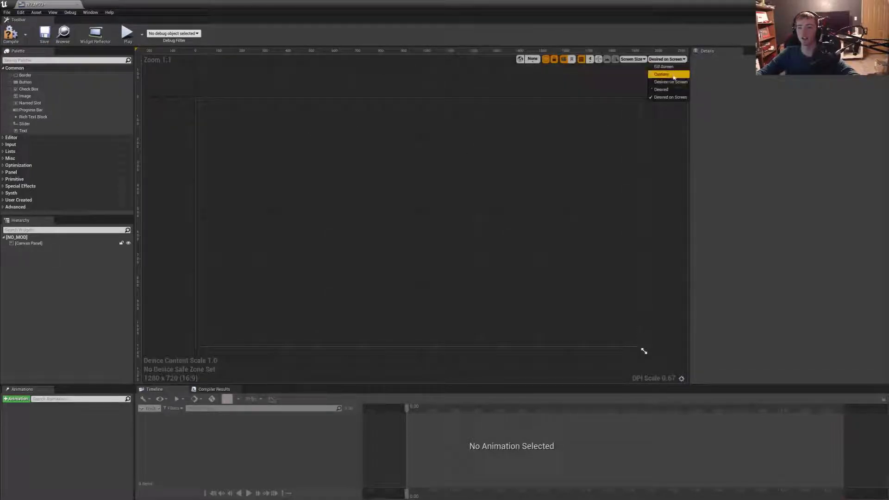
pyautogui.click(663, 74)
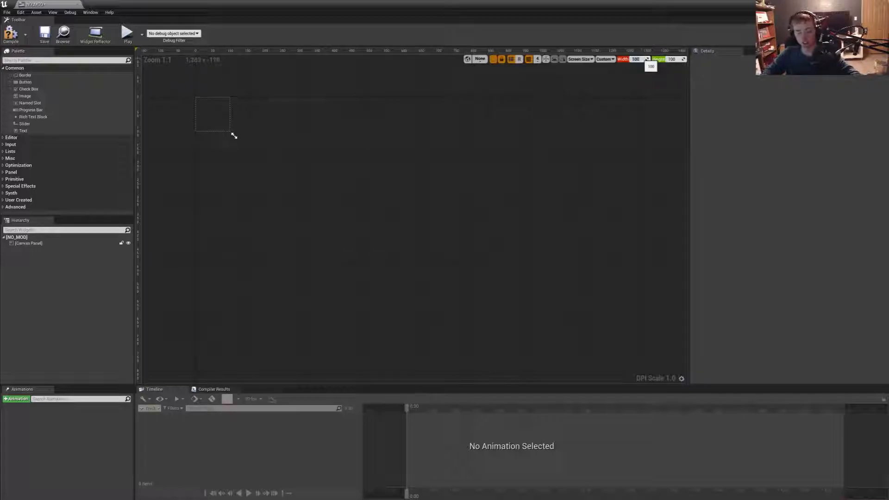
pyautogui.press('Tab')
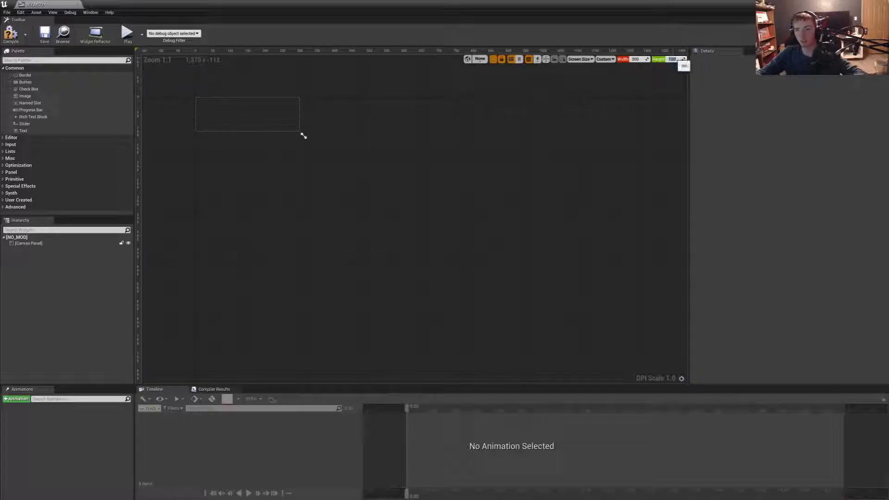
pyautogui.write('250')
pyautogui.press('Return')
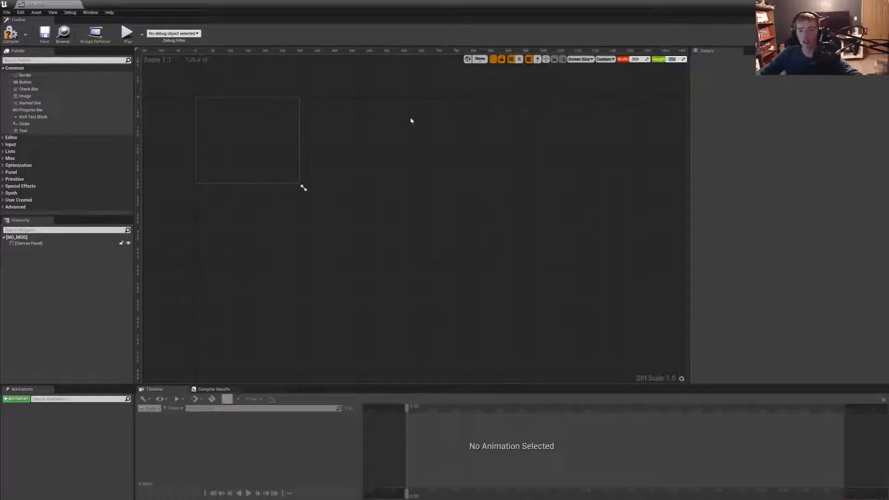
# - Widen the NO_MOD designer area to 900 and add an Image to the canvas panel
pyautogui.click(285, 152)
pyautogui.moveTo(302, 186); pyautogui.dragTo(512, 189)
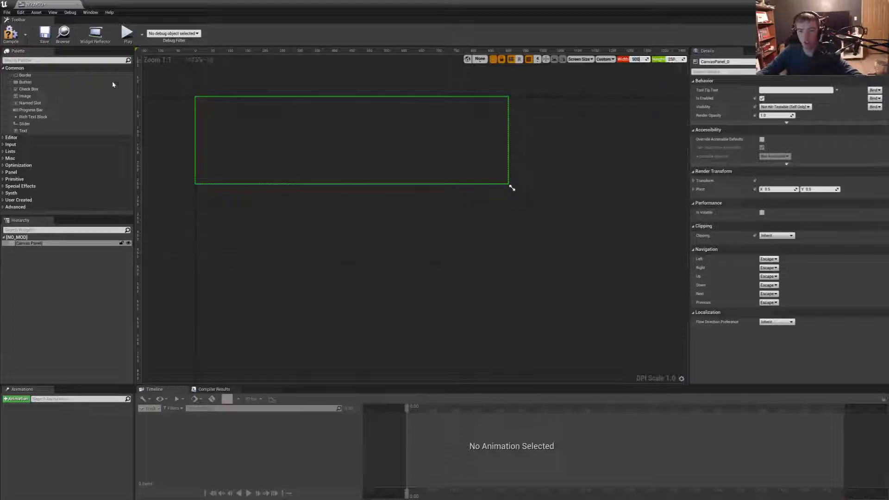
pyautogui.moveTo(25, 96); pyautogui.dragTo(29, 246)
pyautogui.click(29, 250)
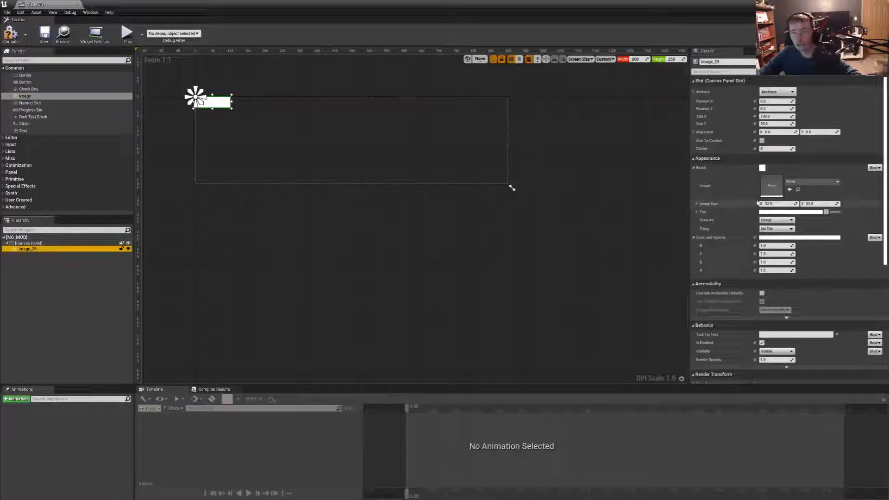
# - Assign the background texture from the Menu_assets settings/audio folder as the image's brush
pyautogui.click(772, 212)
pyautogui.click(762, 217)
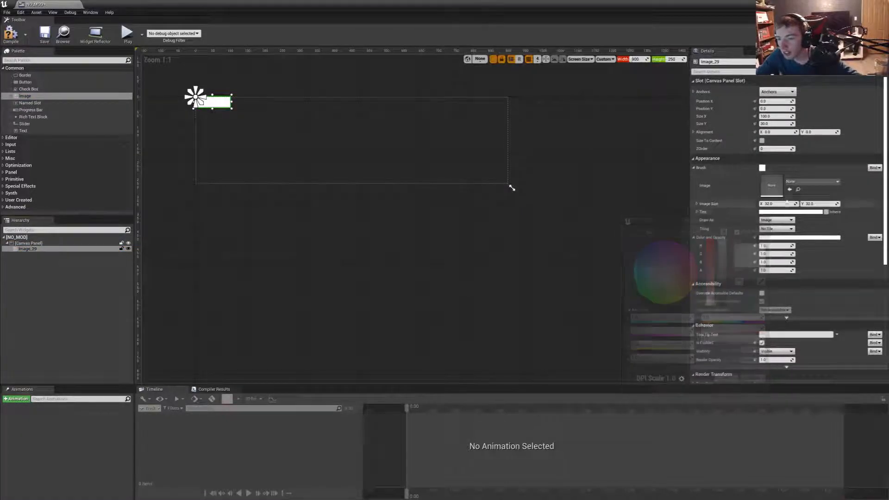
pyautogui.click(812, 182)
pyautogui.write('backg')
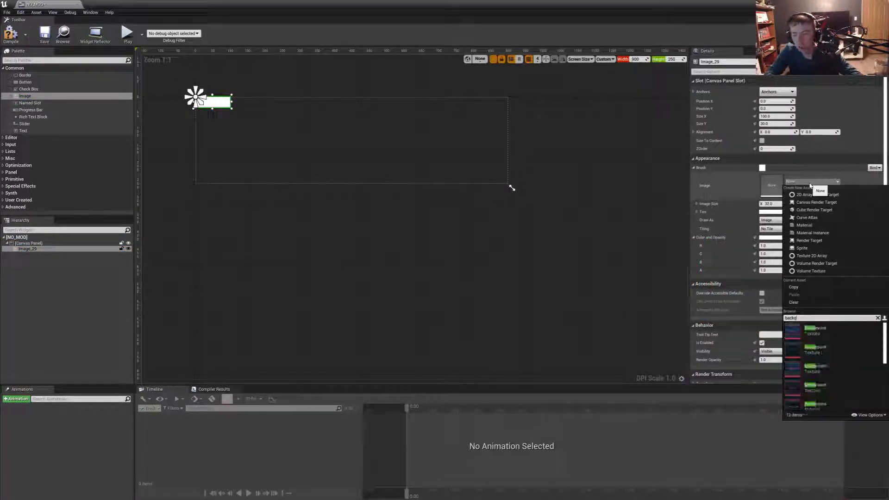
pyautogui.click(823, 385)
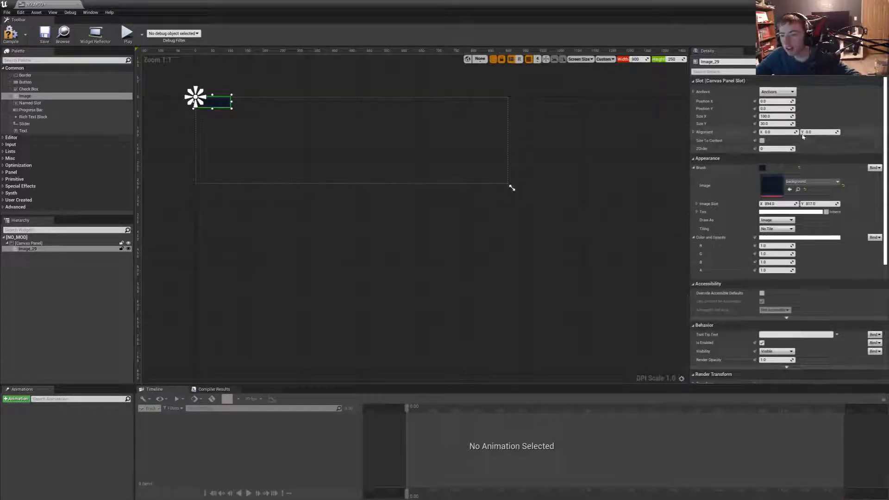
# - Anchor the background image to fill the canvas and stretch it over the whole 900 by 250 area
pyautogui.click(778, 92)
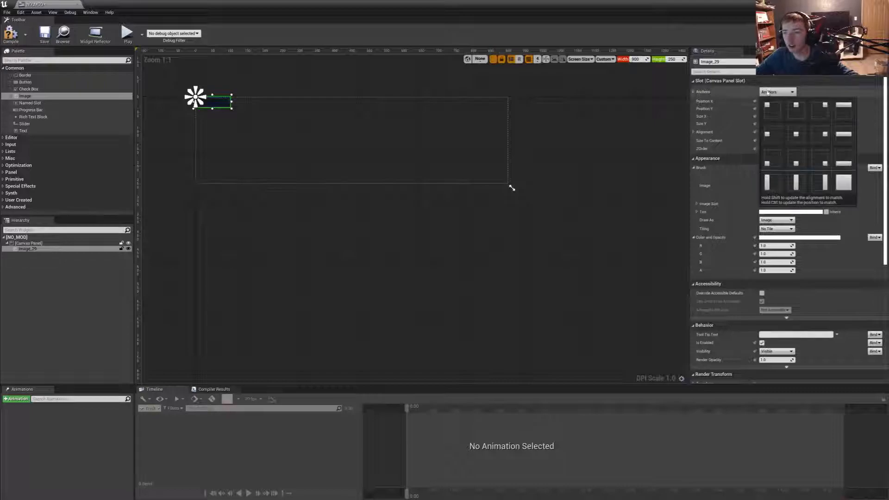
pyautogui.click(848, 185)
pyautogui.click(800, 117)
pyautogui.click(800, 124)
pyautogui.moveTo(476, 176); pyautogui.dragTo(510, 185)
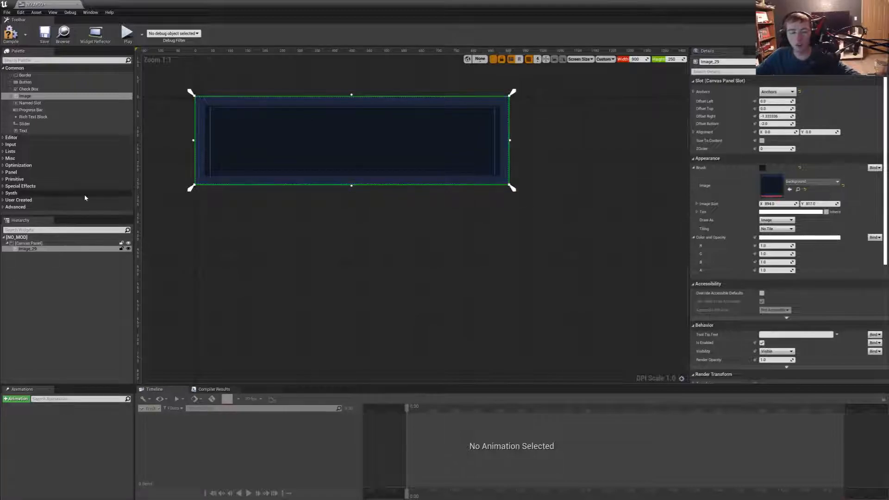
# - Place a text block inside the background frame and start its message with "This feature is still under development,"
pyautogui.moveTo(23, 131); pyautogui.dragTo(267, 130)
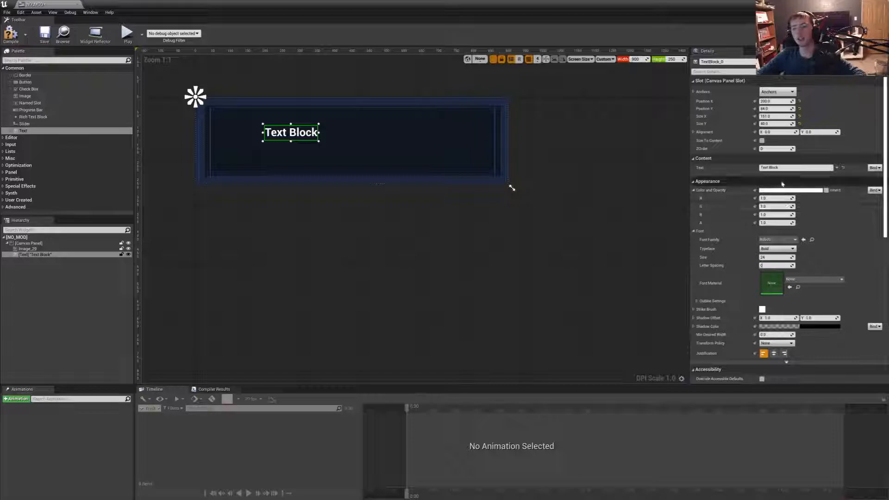
pyautogui.moveTo(780, 168); pyautogui.dragTo(703, 177)
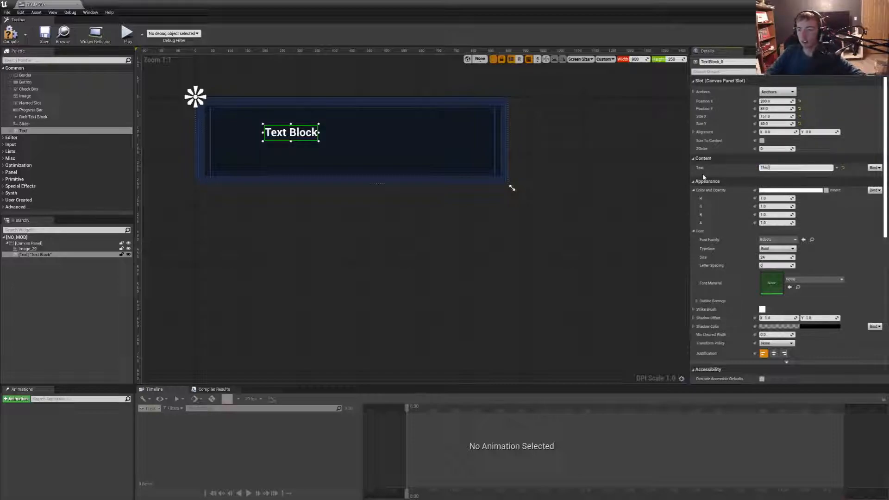
pyautogui.write('This is')
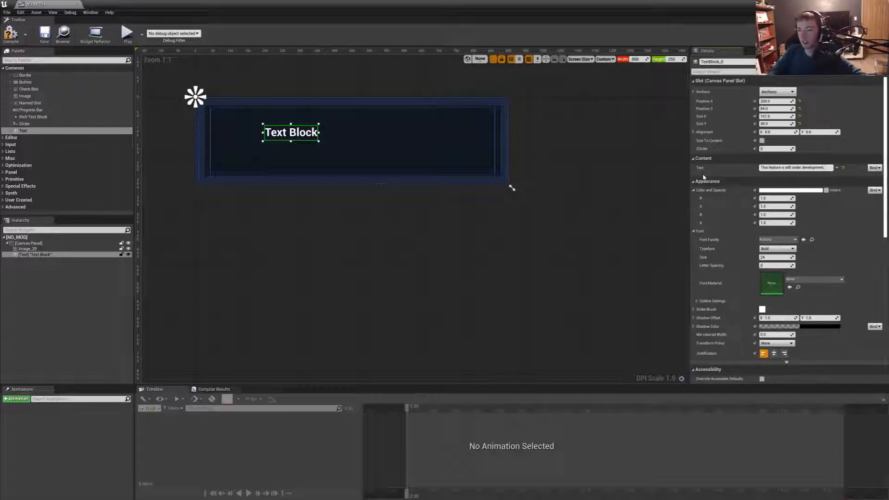
pyautogui.hotkey('shift', 'Return')
# - Continue the message on a new line with "Mod support for the game may or may not be released."
pyautogui.write('Mod support f')
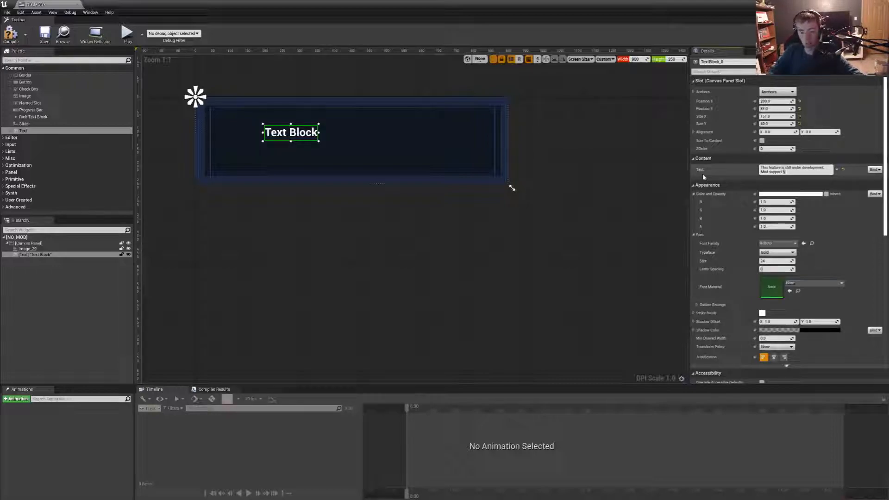
pyautogui.write('or the game may ')
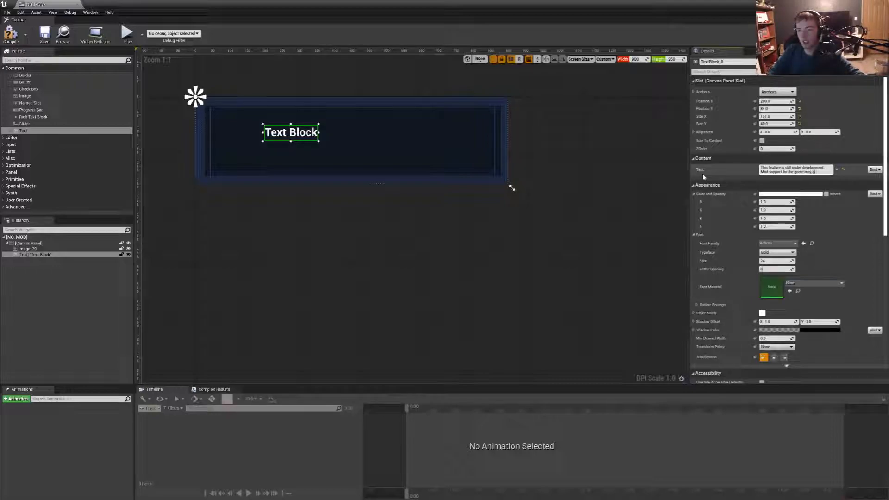
pyautogui.write('or may not')
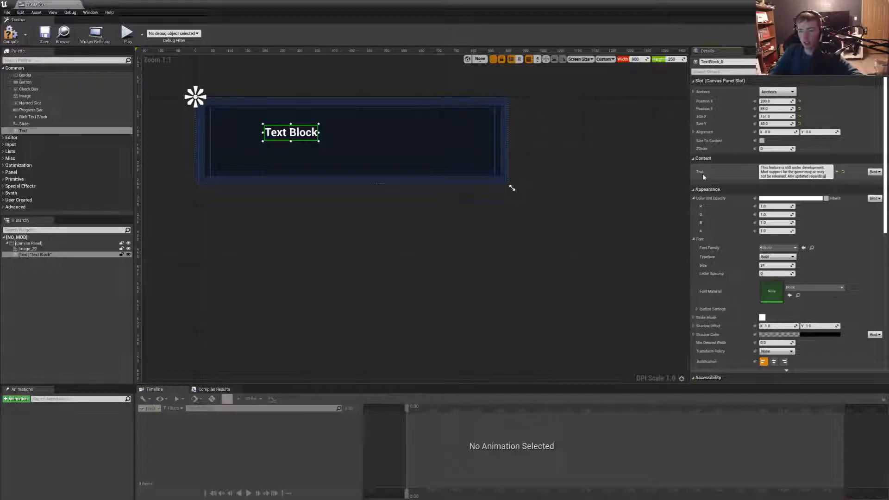
# - Complete the message with "Any updated regarding Mod support will be posed on any of my social media pages."
pyautogui.write('ng Mod support will be posed on any of my')
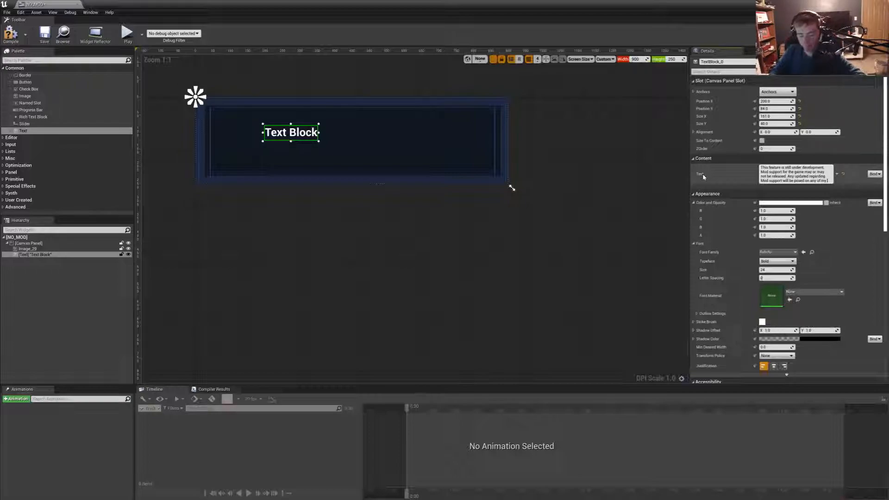
pyautogui.write('social media pages')
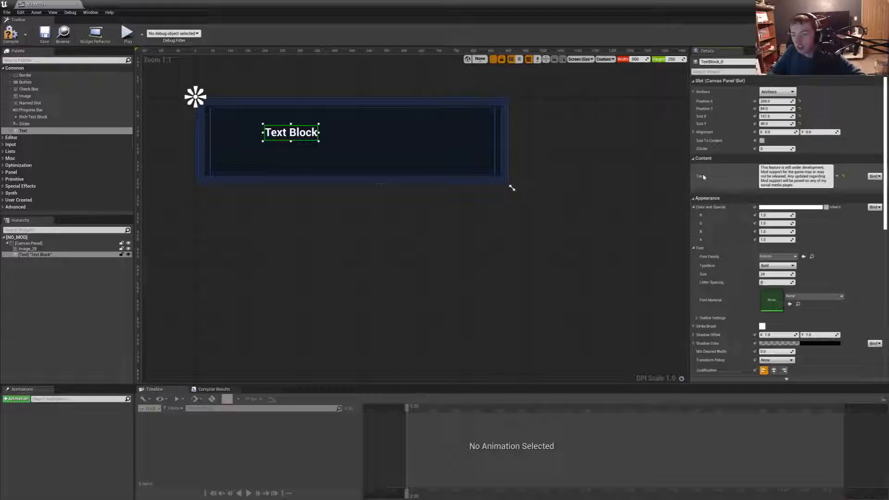
pyautogui.click(703, 177)
# - Enable Size To Content for the message text and turn on Auto Wrap Text
pyautogui.click(763, 141)
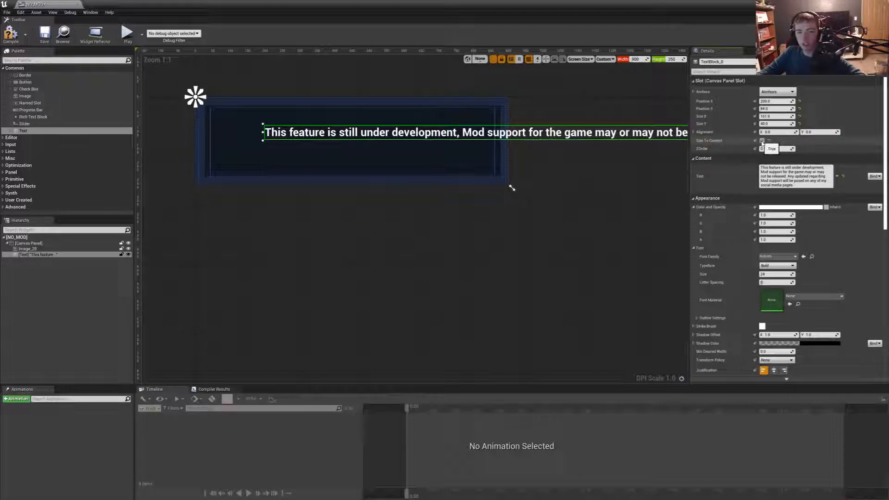
pyautogui.click(778, 257)
pyautogui.click(783, 258)
pyautogui.scroll(-3, 784, 266)
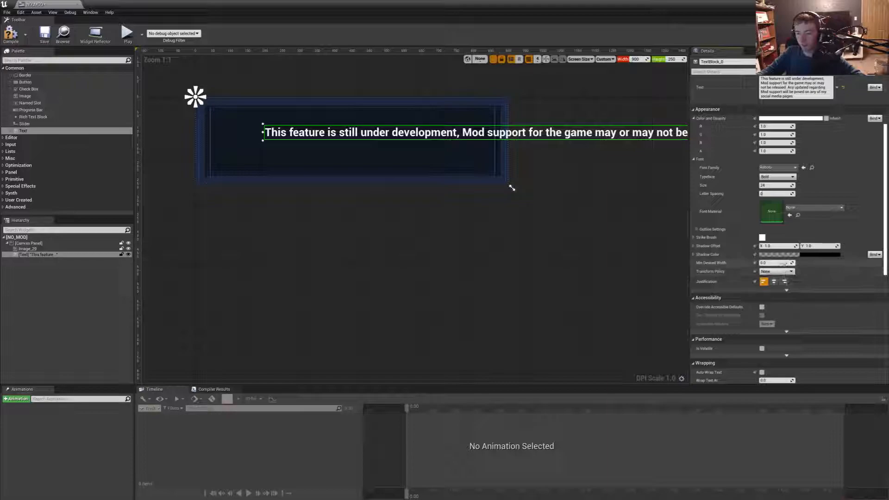
pyautogui.scroll(-3, 782, 273)
pyautogui.click(761, 273)
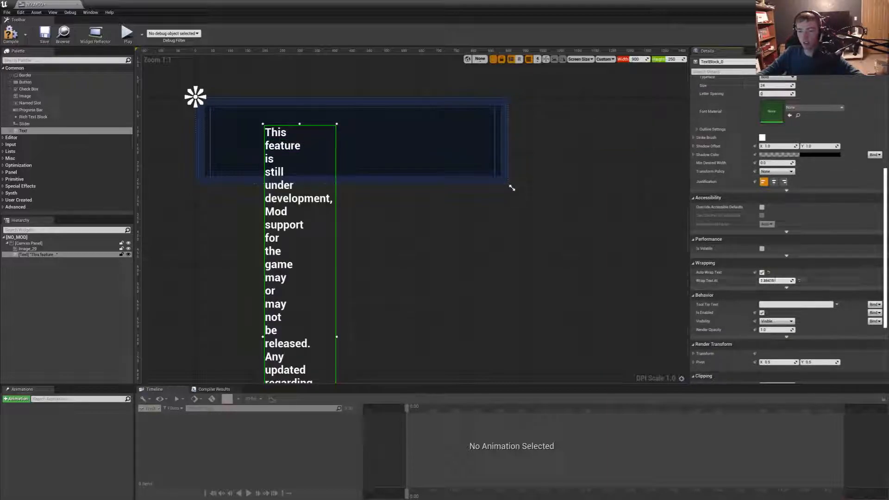
# - Try different Wrap Text At values for the message, entering 0.7 and then changing it to about 0.39
pyautogui.moveTo(780, 281); pyautogui.dragTo(776, 281)
pyautogui.click(776, 281)
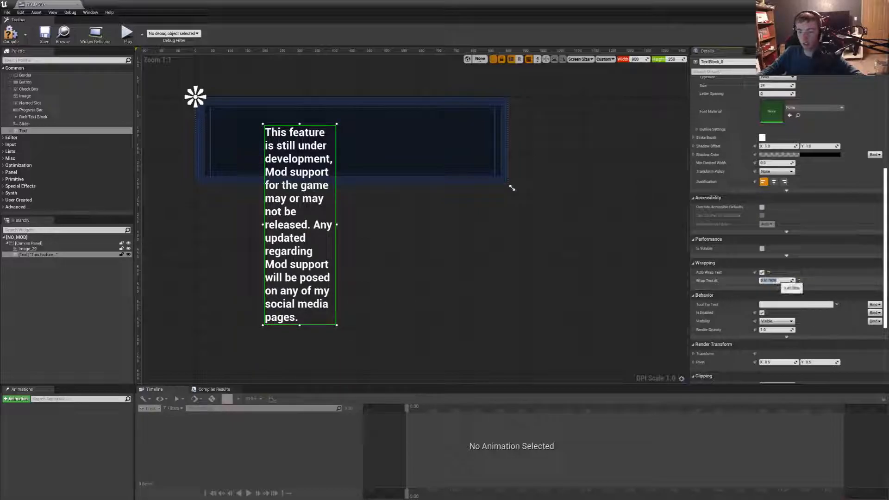
pyautogui.write('0.7')
pyautogui.press('Return')
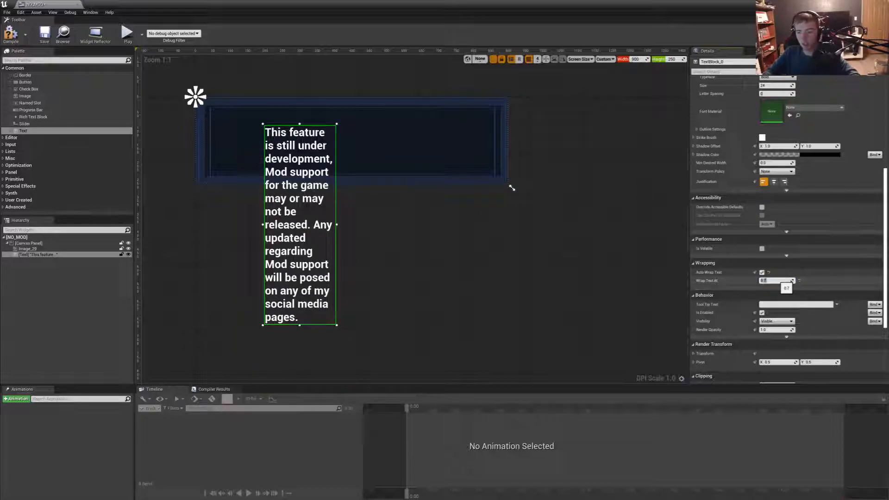
pyautogui.click(555, 284)
pyautogui.click(326, 218)
pyautogui.moveTo(776, 281); pyautogui.dragTo(771, 280)
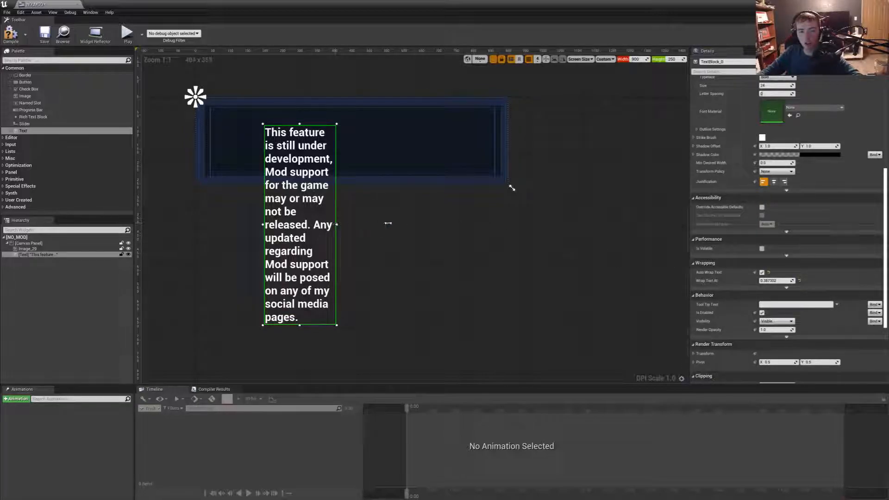
# - Disable Size To Content for the message text, then move and resize its box to span the frame's interior
pyautogui.scroll(10, 800, 185)
pyautogui.click(761, 140)
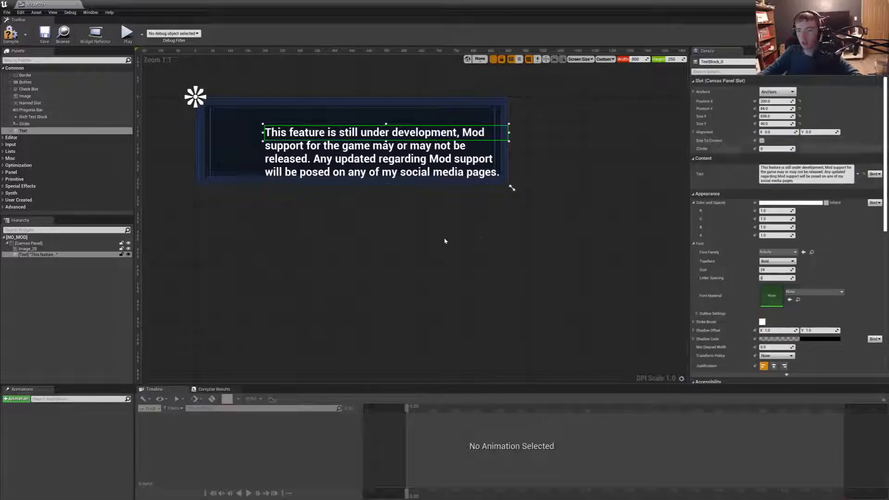
pyautogui.moveTo(463, 146); pyautogui.dragTo(427, 134)
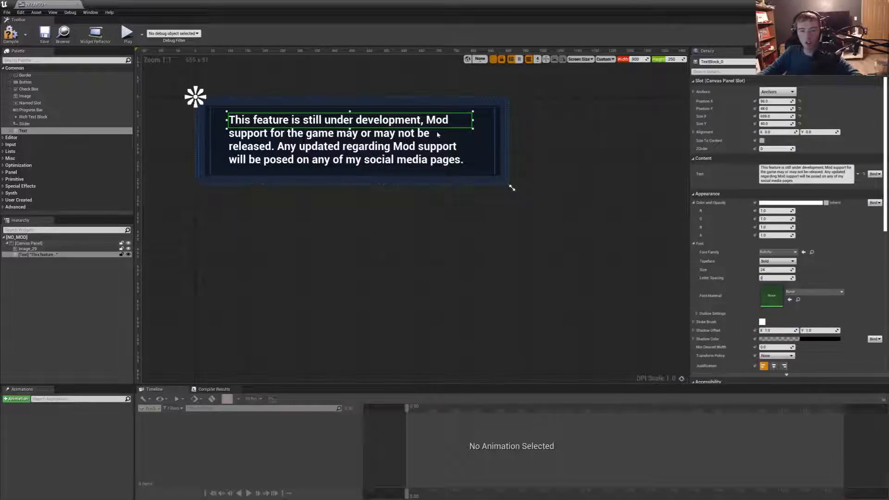
pyautogui.moveTo(498, 174); pyautogui.dragTo(494, 172)
pyautogui.moveTo(227, 141); pyautogui.dragTo(212, 141)
# - Anchor the message text to fill the canvas, then compile and save the NO_MOD widget
pyautogui.click(778, 92)
pyautogui.click(844, 185)
pyautogui.click(11, 34)
pyautogui.click(45, 35)
# - In the MainMenu event graph, connect a Create Widget node to the Btn_Mods On Clicked event with NO_MOD as its class
pyautogui.moveTo(65, 6); pyautogui.dragTo(116, 4)
pyautogui.click(156, 4)
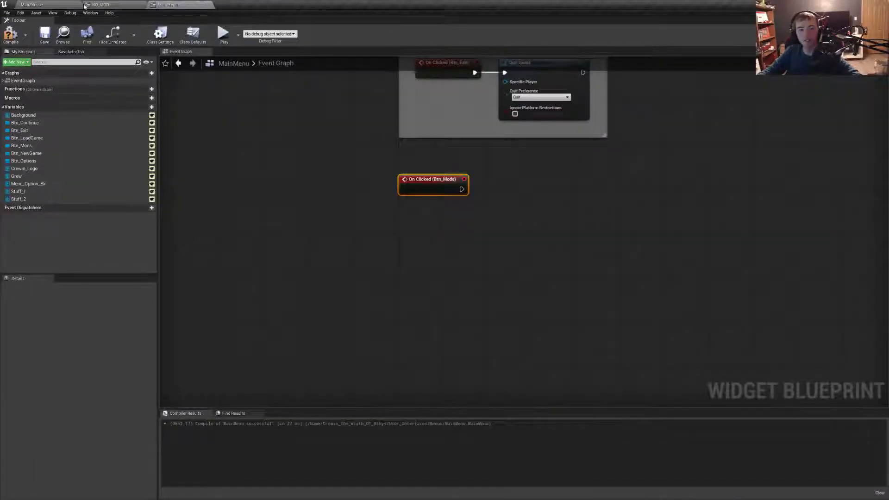
pyautogui.write('create wid')
pyautogui.moveTo(513, 199); pyautogui.dragTo(483, 191)
pyautogui.press('Return')
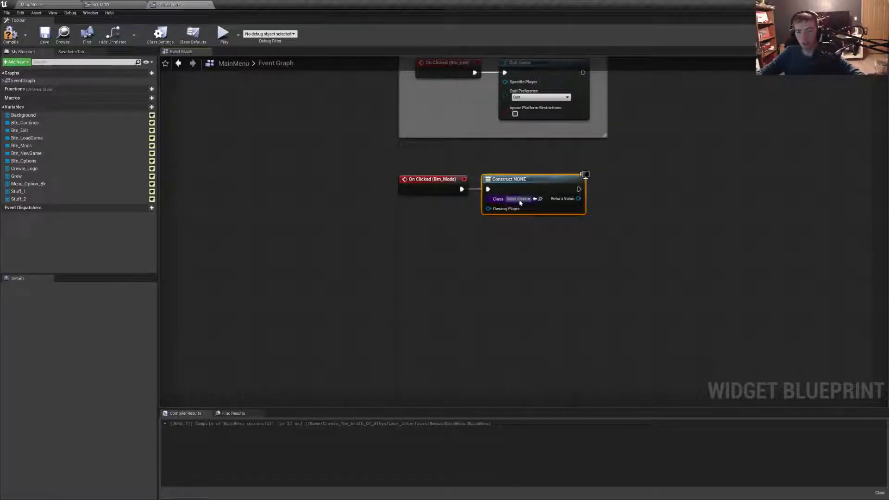
pyautogui.click(519, 200)
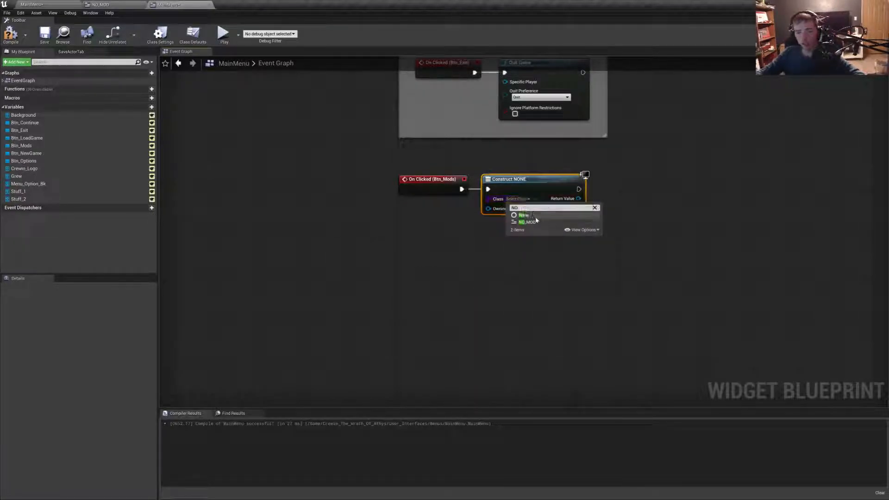
pyautogui.click(534, 222)
# - Return to the NO_MOD widget and set its designer area's height to 275
pyautogui.click(101, 5)
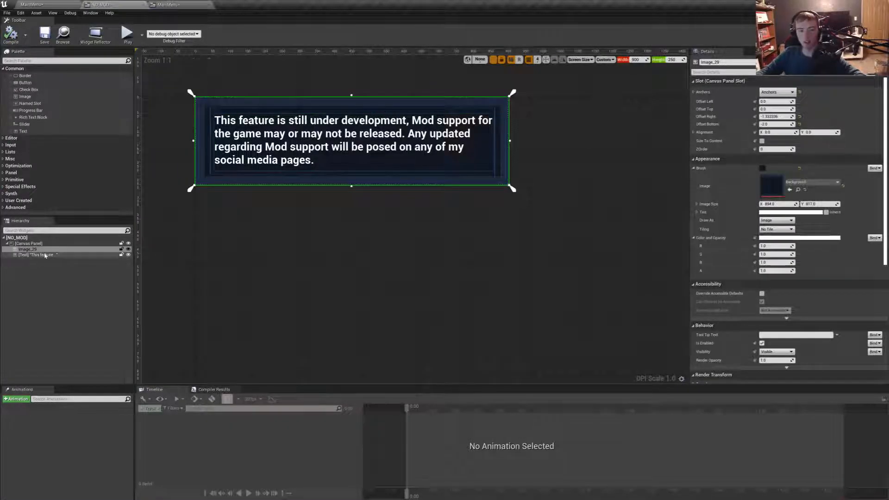
pyautogui.click(46, 244)
pyautogui.click(672, 60)
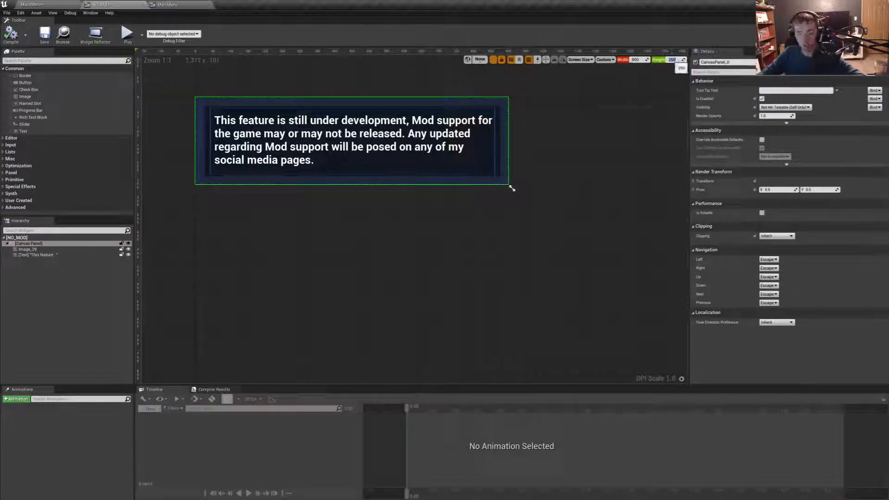
pyautogui.moveTo(512, 189); pyautogui.dragTo(512, 198)
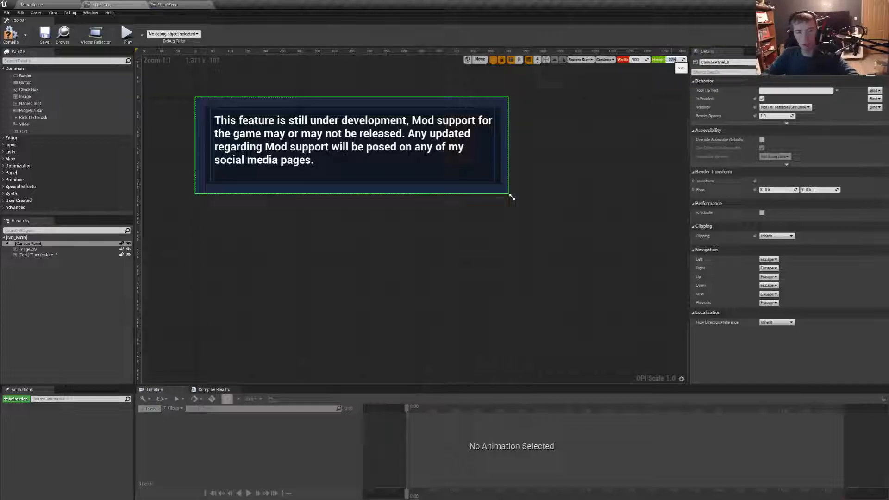
# - Add a button below the message with a text block nested inside, and size the button to its content
pyautogui.moveTo(25, 82); pyautogui.dragTo(413, 168)
pyautogui.moveTo(23, 131); pyautogui.dragTo(430, 169)
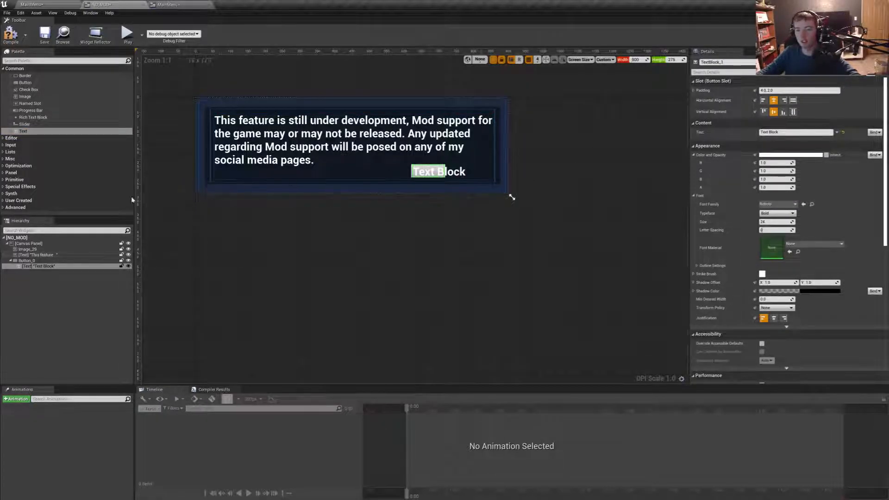
pyautogui.click(52, 261)
pyautogui.click(761, 140)
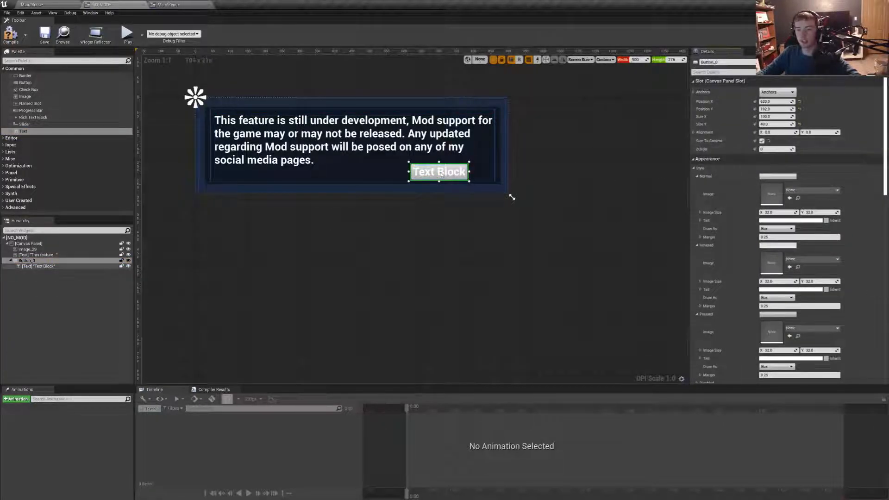
# - Color the button's text black and change its wording to "Okay"
pyautogui.click(439, 172)
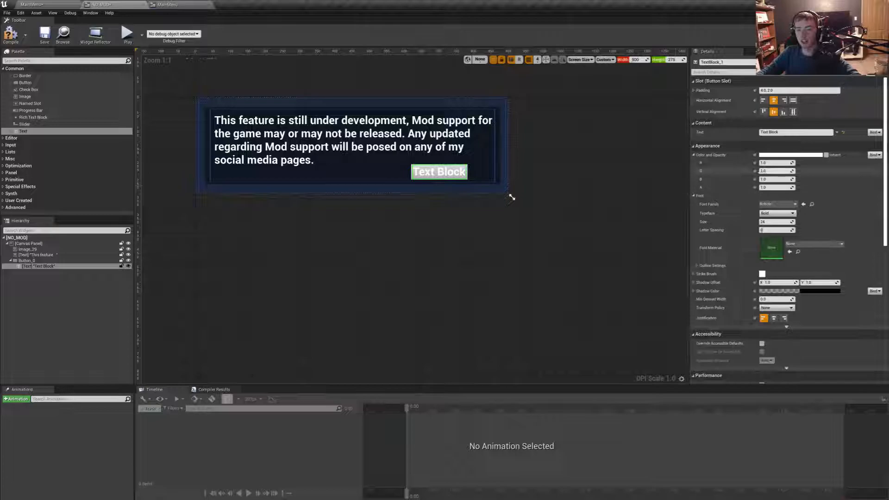
pyautogui.click(790, 156)
pyautogui.moveTo(740, 194); pyautogui.dragTo(749, 341)
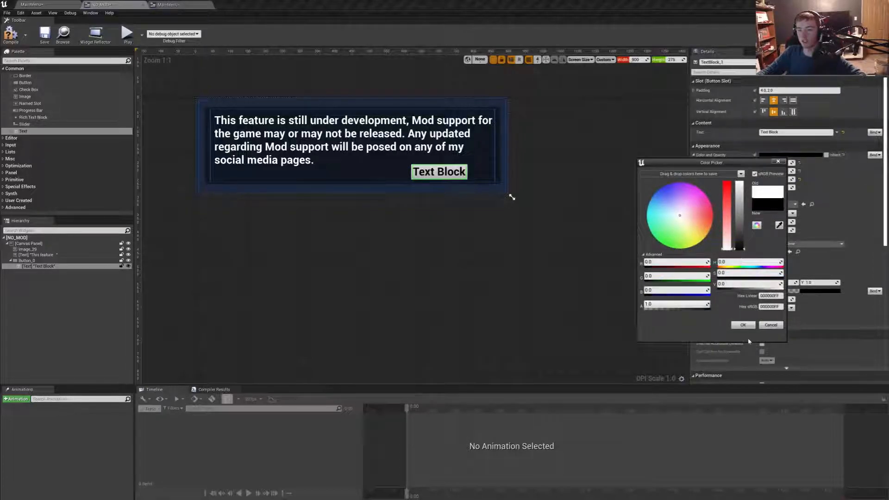
pyautogui.click(743, 324)
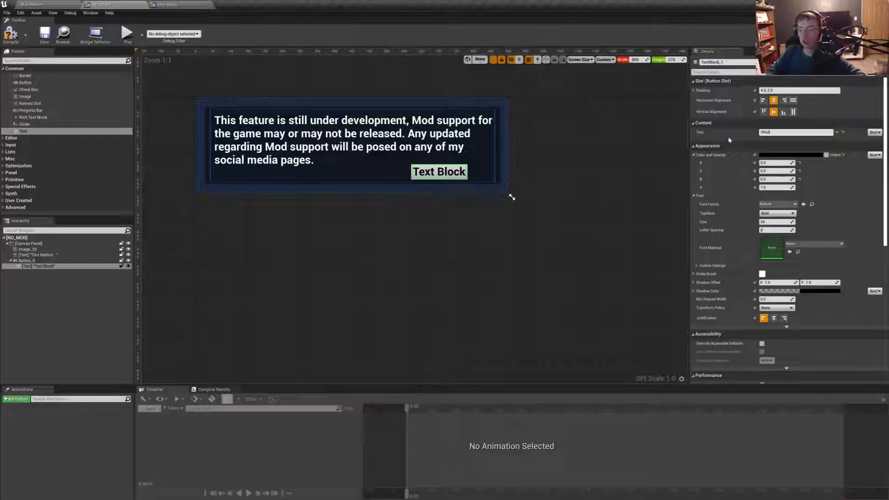
pyautogui.press('Return')
# - Rename the button that holds the "Okay" text as Btn_Okay
pyautogui.moveTo(439, 173); pyautogui.dragTo(418, 173)
pyautogui.moveTo(30, 267); pyautogui.dragTo(29, 261)
pyautogui.click(29, 261)
pyautogui.click(32, 262)
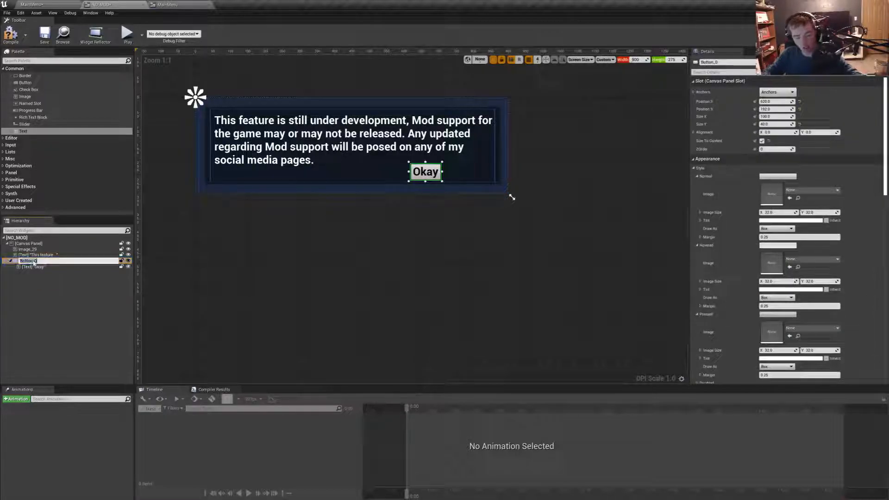
pyautogui.write('Btn_Okay')
pyautogui.press('Return')
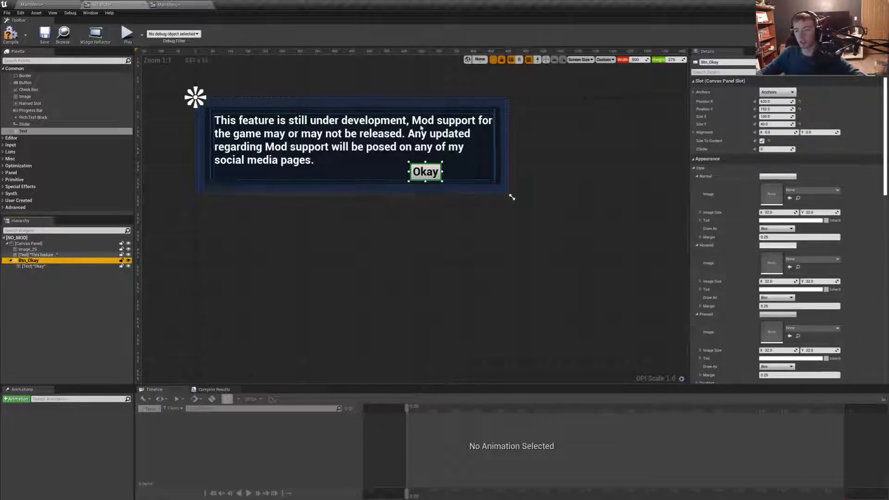
# - Anchor Btn_Okay to the bottom-right of the canvas and move it into the message box's lower-right corner
pyautogui.click(778, 92)
pyautogui.click(825, 164)
pyautogui.moveTo(435, 175); pyautogui.dragTo(480, 173)
# - Create an On Clicked event for Btn_Okay, connect a Remove from Parent node to it, and compile NO_MOD
pyautogui.scroll(-10, 786, 330)
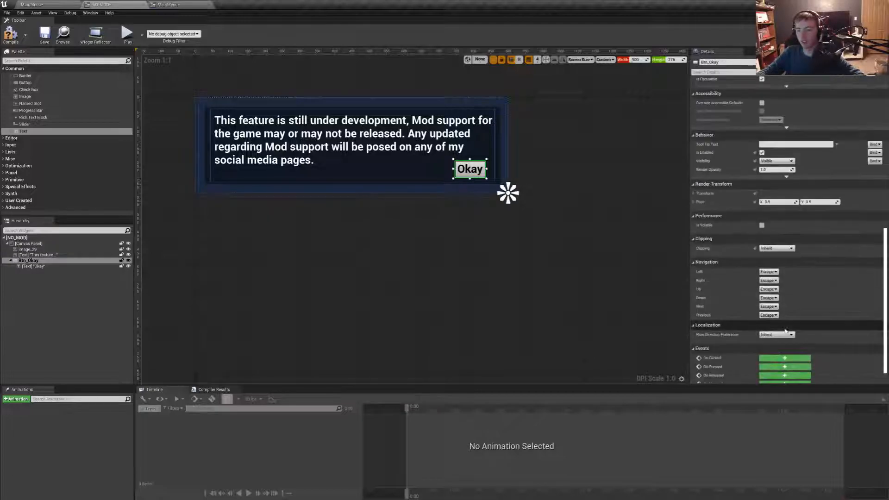
pyautogui.click(785, 358)
pyautogui.moveTo(556, 239); pyautogui.dragTo(601, 237)
pyautogui.write('remove')
pyautogui.press('Down')
pyautogui.press('Down')
pyautogui.press('Down')
pyautogui.press('Down')
pyautogui.press('Down')
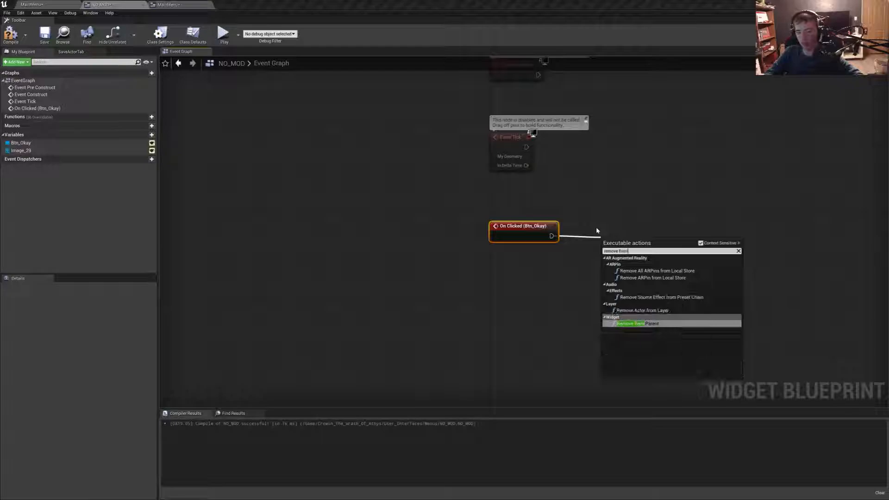
pyautogui.press('Return')
pyautogui.click(10, 31)
# - In the MainMenu event graph, connect Add to Viewport and a Get Player Controller owner to Create NO MOD Widget, and compile and save
pyautogui.click(168, 5)
pyautogui.moveTo(573, 199); pyautogui.dragTo(636, 182)
pyautogui.write('add')
pyautogui.press('Return')
pyautogui.moveTo(489, 209); pyautogui.dragTo(386, 215)
pyautogui.write('get pla')
pyautogui.press('Return')
pyautogui.click(435, 209)
pyautogui.moveTo(479, 231); pyautogui.dragTo(401, 209)
pyautogui.click(10, 35)
pyautogui.click(45, 36)
# - Play the level and test the Mods button, the pop-up's Okay button and the Exit button
pyautogui.click(33, 5)
pyautogui.click(308, 33)
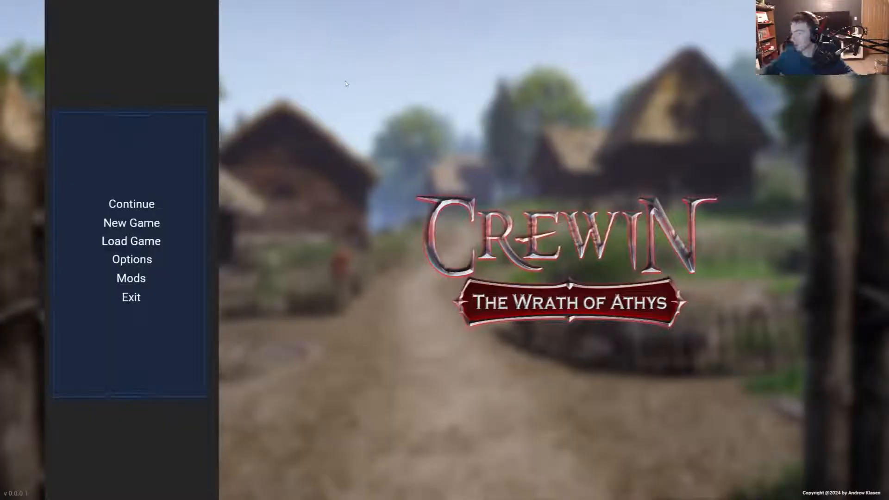
pyautogui.click(141, 279)
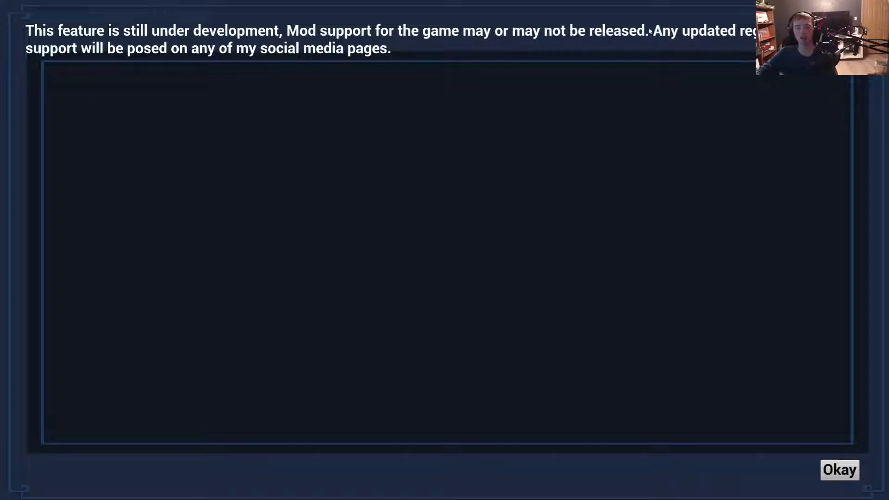
pyautogui.click(846, 475)
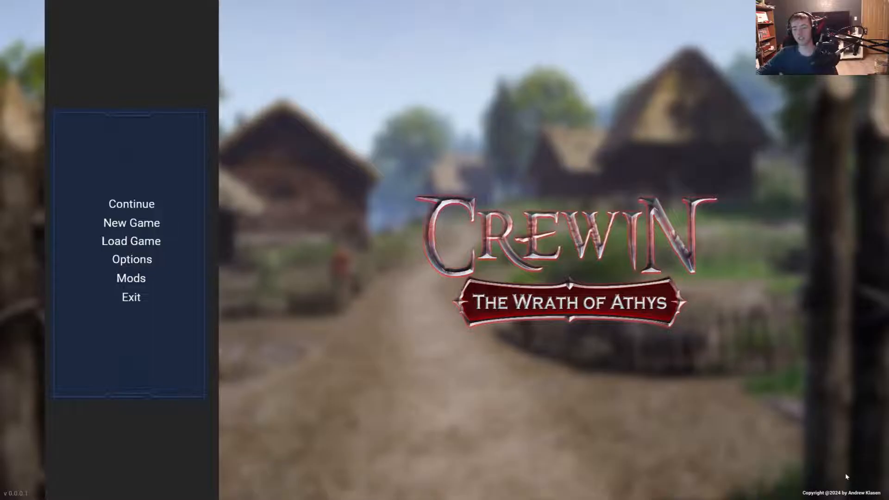
pyautogui.click(145, 299)
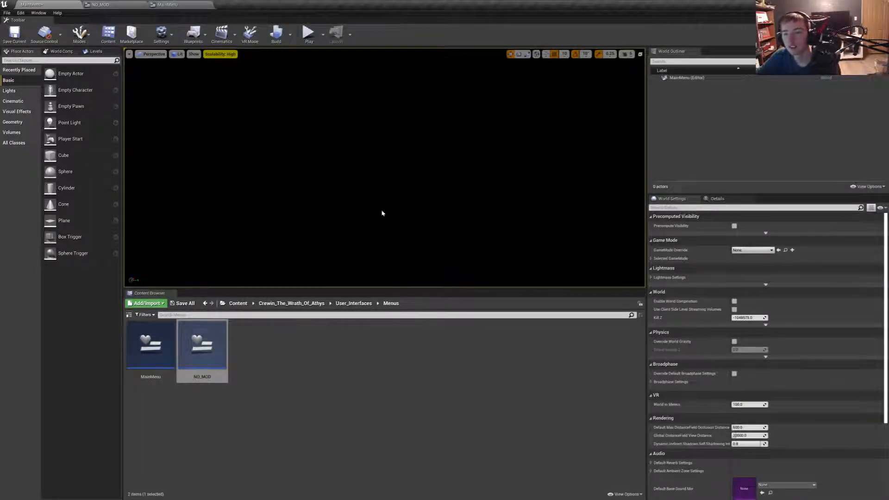
# - Check the NO_MOD widget's design and connect a Set Desired Size in Viewport node after Add to Viewport in the MainMenu graph
pyautogui.doubleClick(184, 358)
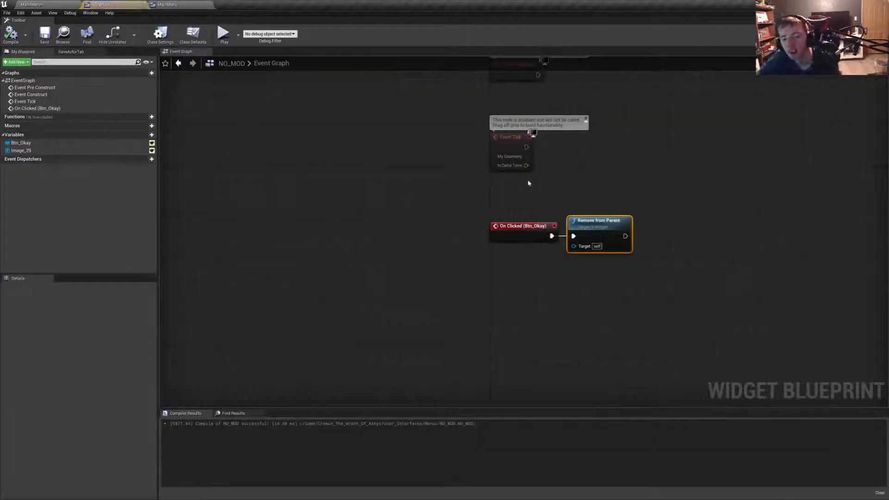
pyautogui.click(746, 44)
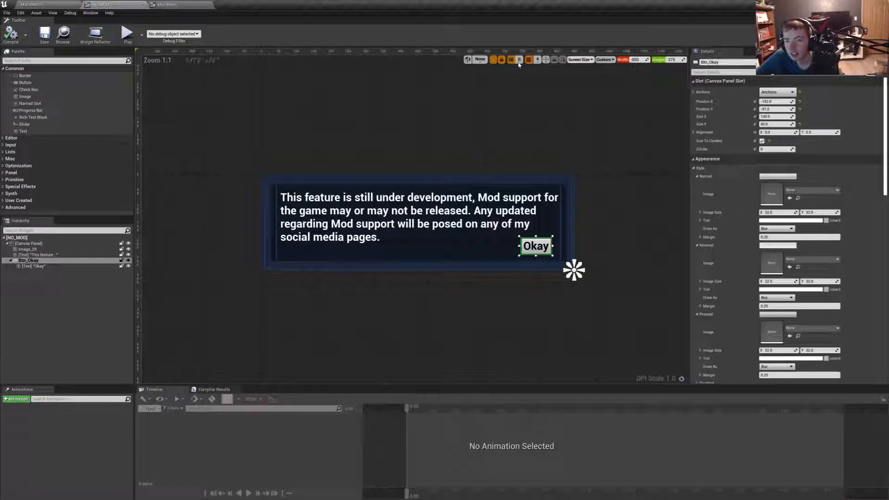
pyautogui.click(161, 5)
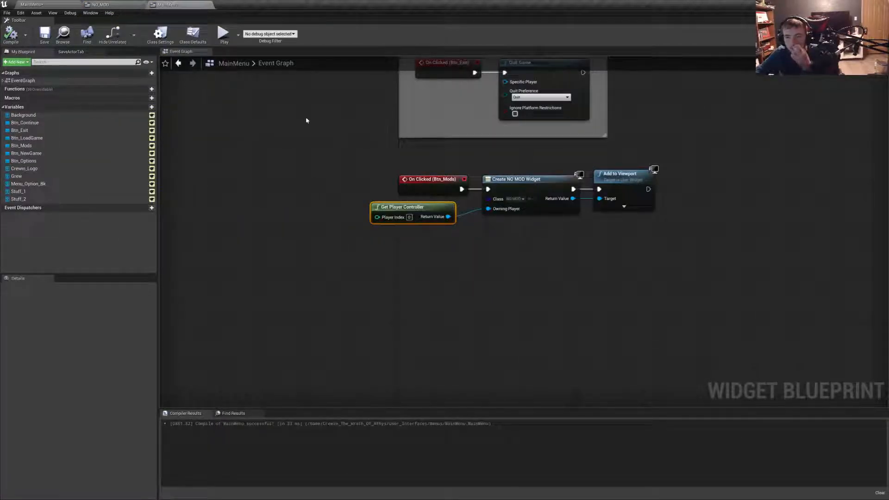
pyautogui.click(625, 181)
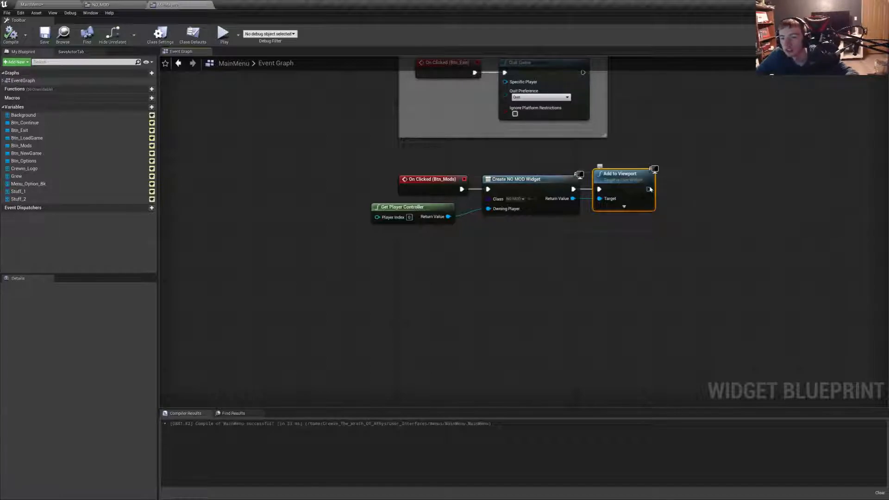
pyautogui.moveTo(649, 189); pyautogui.dragTo(689, 191)
pyautogui.write('set')
pyautogui.write(' des')
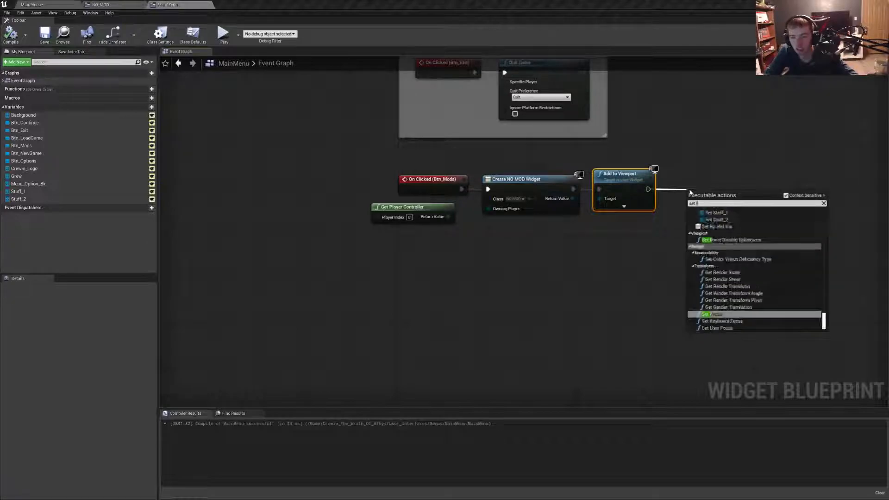
pyautogui.write('i')
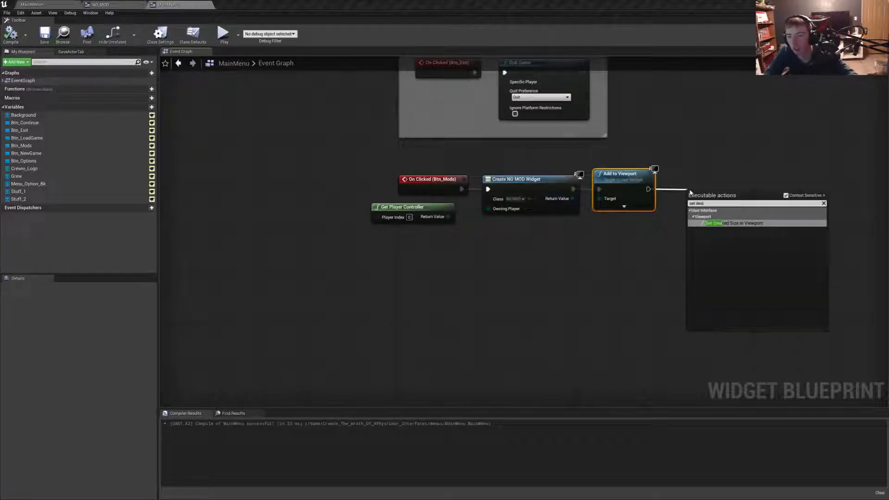
pyautogui.press('Return')
pyautogui.moveTo(713, 196); pyautogui.dragTo(701, 175)
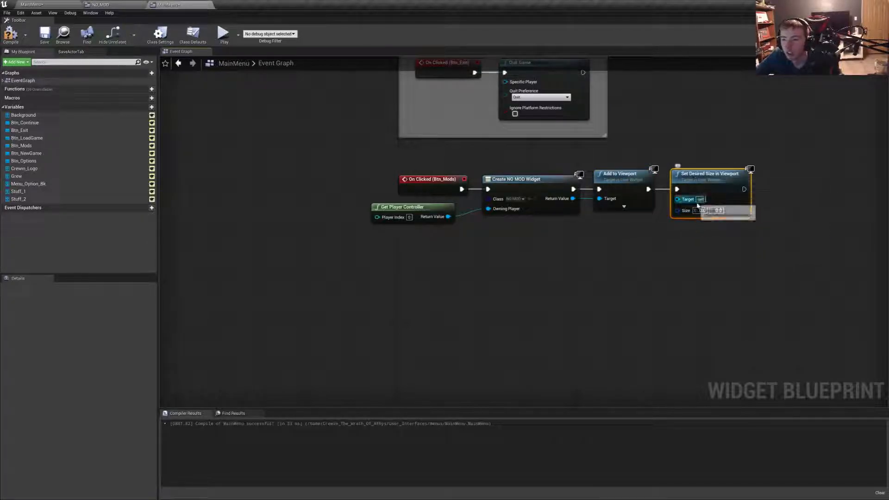
# - Set the desired viewport size to X 900, Y 275 and rewire the node to run before Add to Viewport
pyautogui.click(118, 4)
pyautogui.click(170, 4)
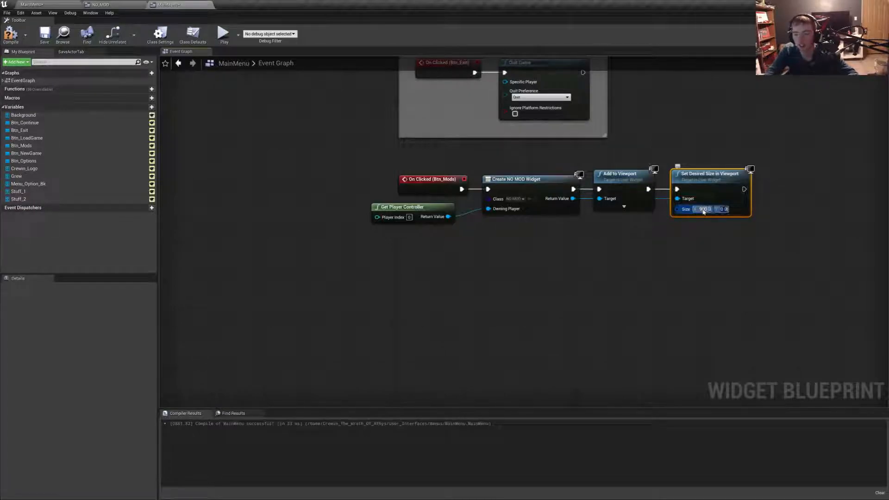
pyautogui.click(720, 282)
pyautogui.moveTo(619, 174); pyautogui.dragTo(781, 146)
pyautogui.moveTo(680, 191); pyautogui.dragTo(574, 190)
pyautogui.moveTo(704, 184)
pyautogui.mouseDown()
pyautogui.moveTo(627, 183)
pyautogui.moveTo(758, 162)
pyautogui.moveTo(717, 175)
pyautogui.mouseUp()
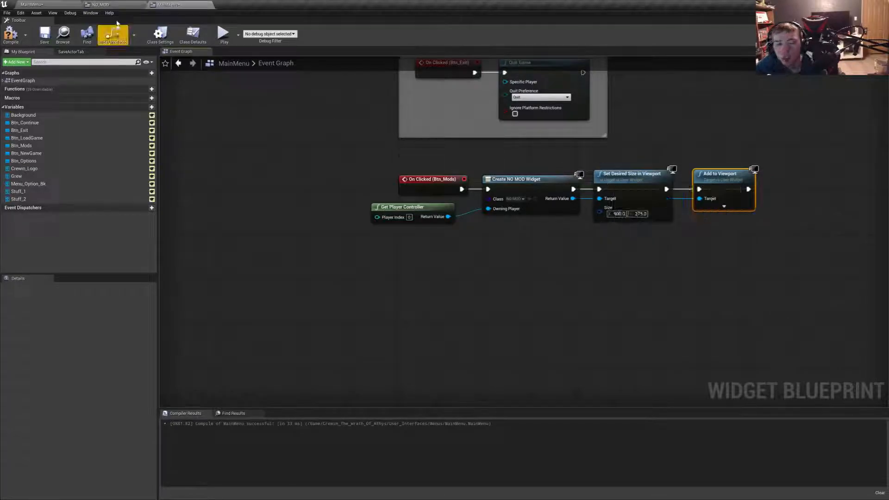
# - Compile and save MainMenu, and play the level to test the resized pop-up
pyautogui.click(13, 36)
pyautogui.click(45, 35)
pyautogui.click(34, 5)
pyautogui.click(308, 36)
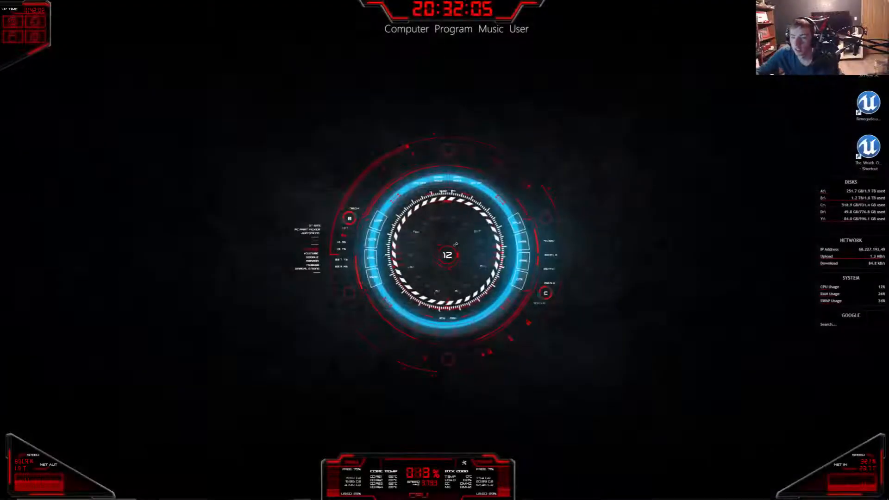
# - In the Btn_Mods click event, delete the Set Desired Size in Viewport node and connect Create NO MOD Widget directly to Add to Viewport
pyautogui.moveTo(229, 482)
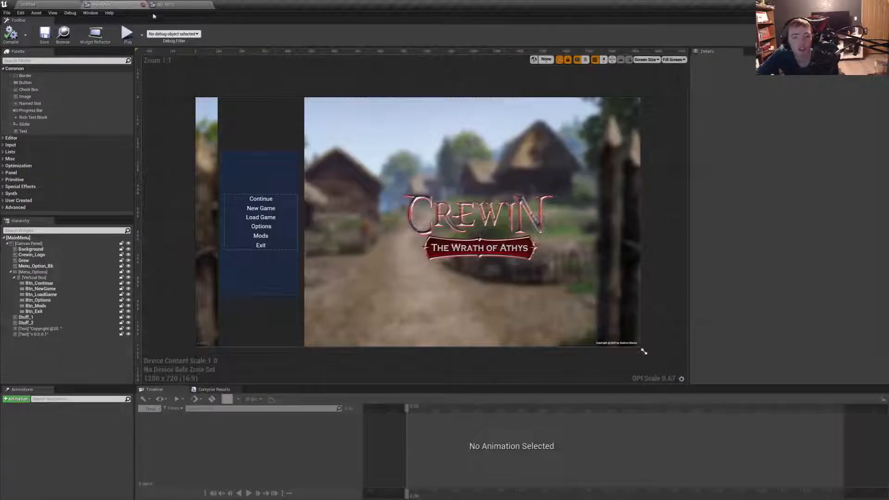
pyautogui.click(261, 236)
pyautogui.scroll(-10, 790, 278)
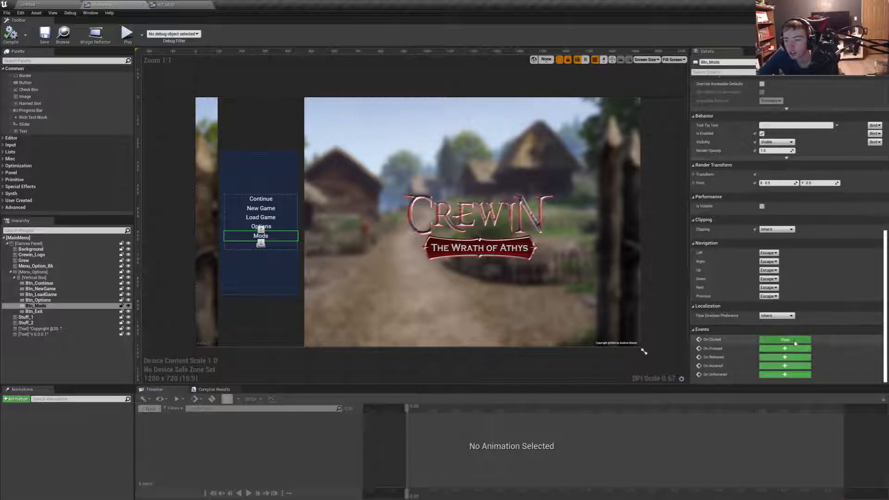
pyautogui.click(786, 339)
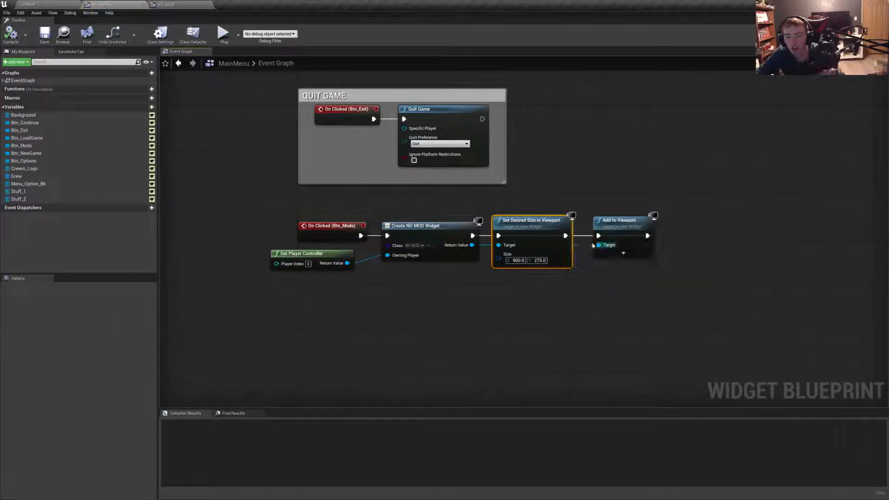
pyautogui.press('Delete')
pyautogui.moveTo(630, 221); pyautogui.dragTo(569, 221)
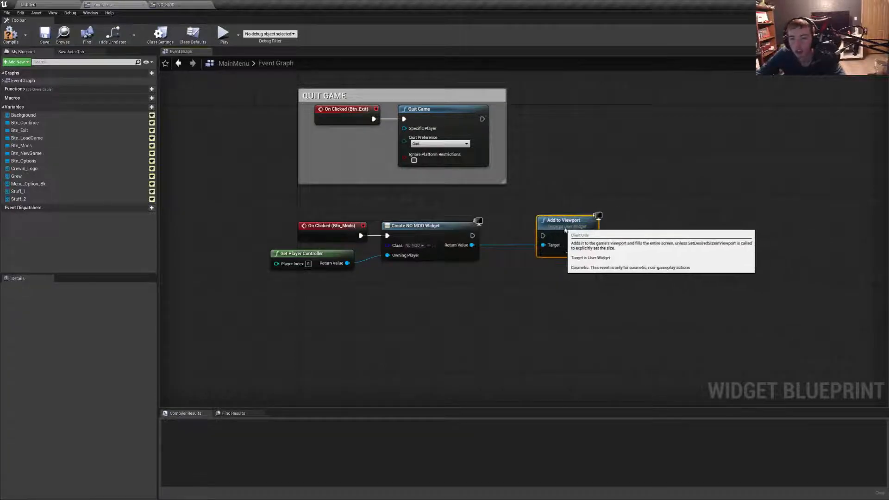
pyautogui.moveTo(445, 226); pyautogui.dragTo(543, 233)
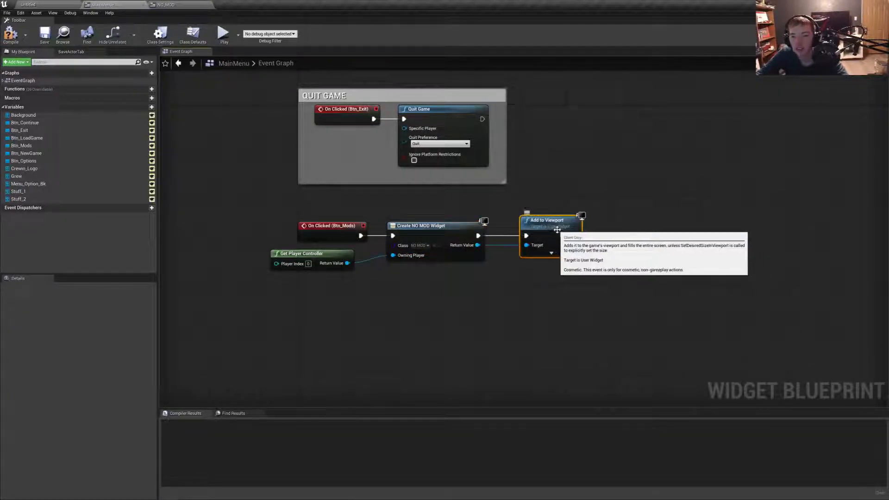
# - Delete the Create NO MOD Widget, Get Player Controller and Add to Viewport nodes, keeping only the Btn_Mods click event
pyautogui.click(434, 226)
pyautogui.press('Delete')
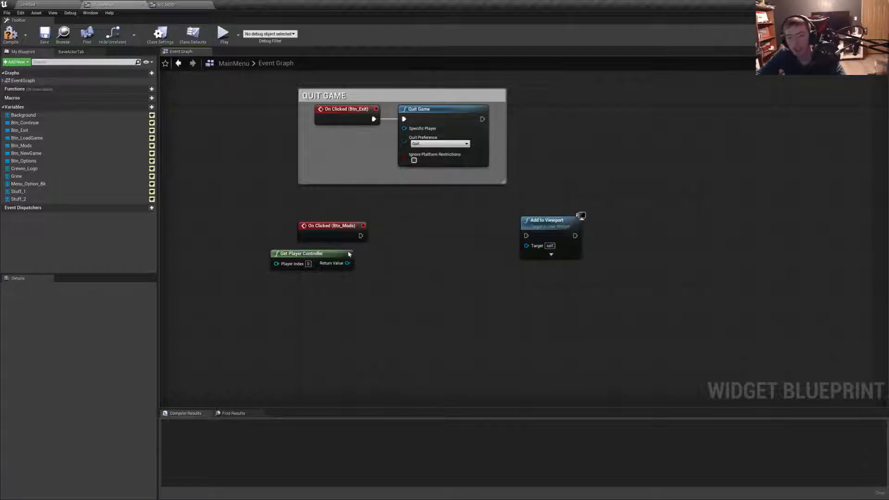
pyautogui.click(305, 253)
pyautogui.press('Delete')
pyautogui.click(536, 234)
pyautogui.press('Delete')
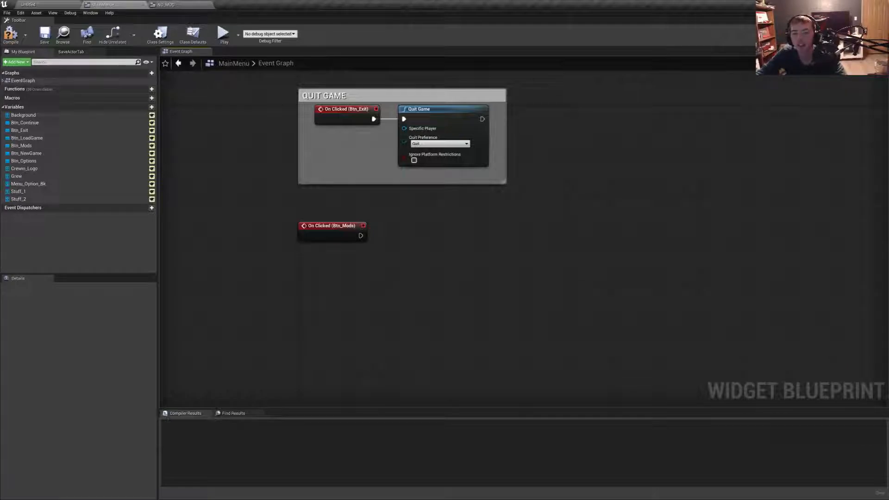
# - Place the user-created NO_MOD widget on the MainMenu canvas near the logo and stretch it to about 790 by 250
pyautogui.click(841, 35)
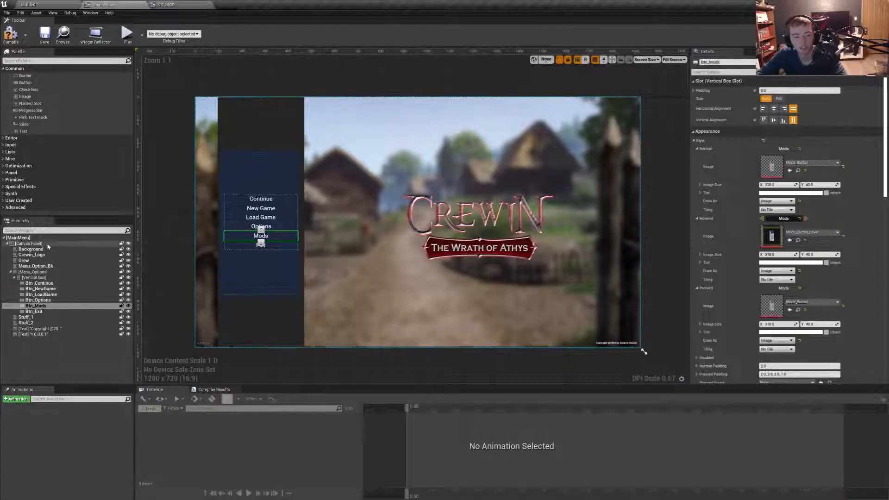
pyautogui.click(6, 200)
pyautogui.scroll(-1, 27, 194)
pyautogui.click(33, 205)
pyautogui.moveTo(33, 205); pyautogui.dragTo(329, 147)
pyautogui.moveTo(381, 178); pyautogui.dragTo(513, 205)
# - Set the placed NO_MOD widget's size to 900 by 275 and move it over the logo, to about X 616, Y 384
pyautogui.click(782, 116)
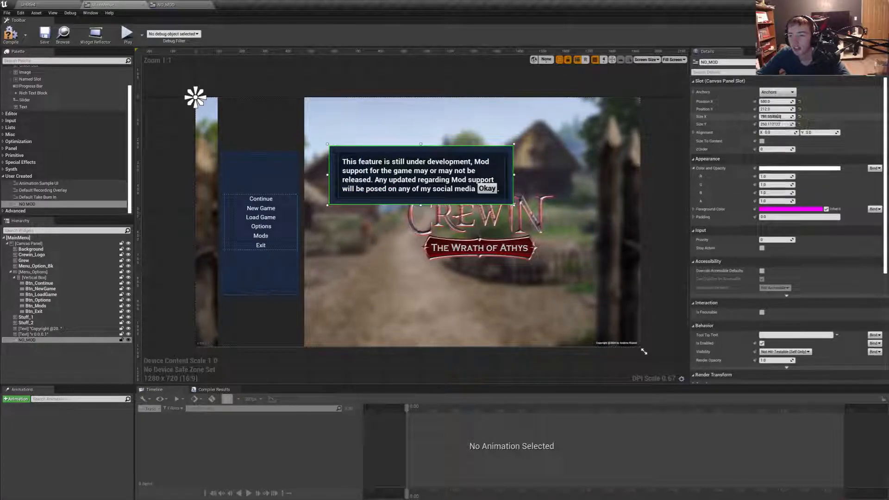
pyautogui.write('900')
pyautogui.press('Return')
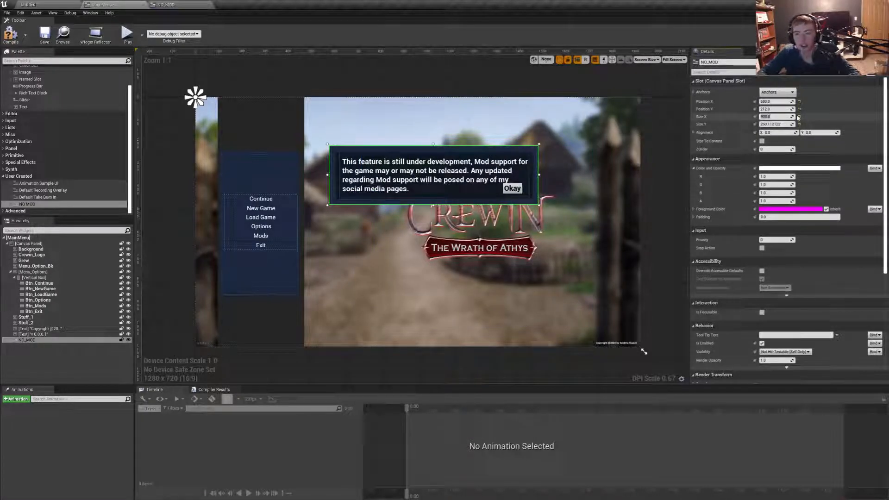
pyautogui.write('275')
pyautogui.press('Return')
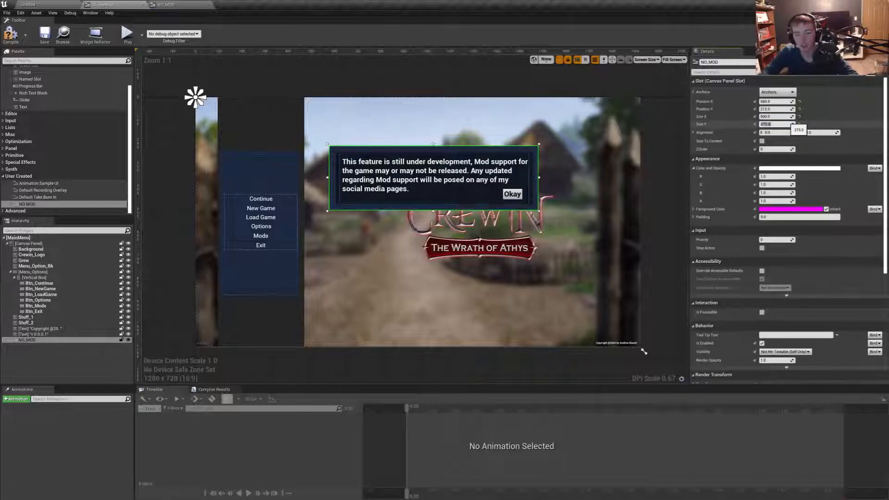
pyautogui.moveTo(454, 206); pyautogui.dragTo(463, 245)
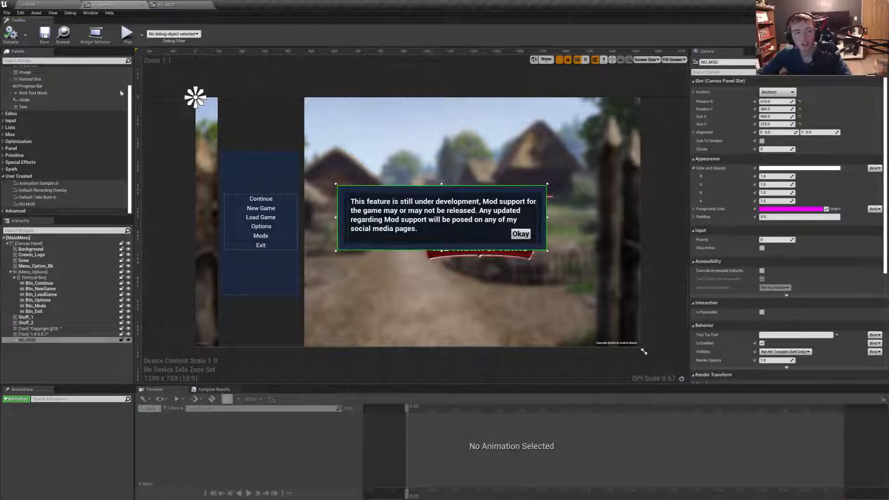
# - Set the placed NO_MOD widget's visibility to Hidden
pyautogui.scroll(-5, 790, 331)
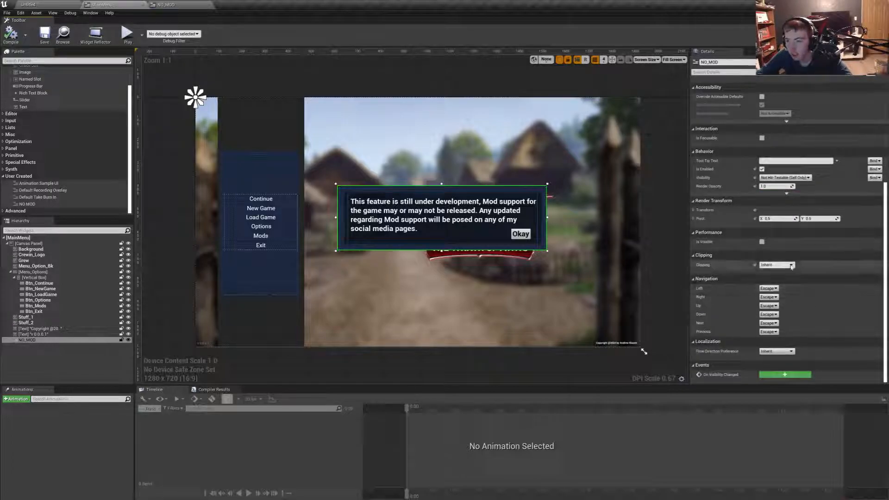
pyautogui.click(785, 178)
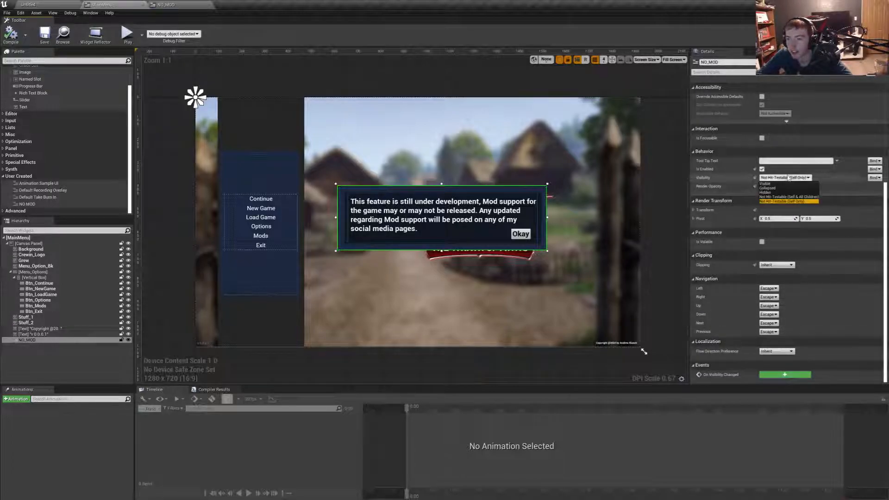
pyautogui.click(769, 192)
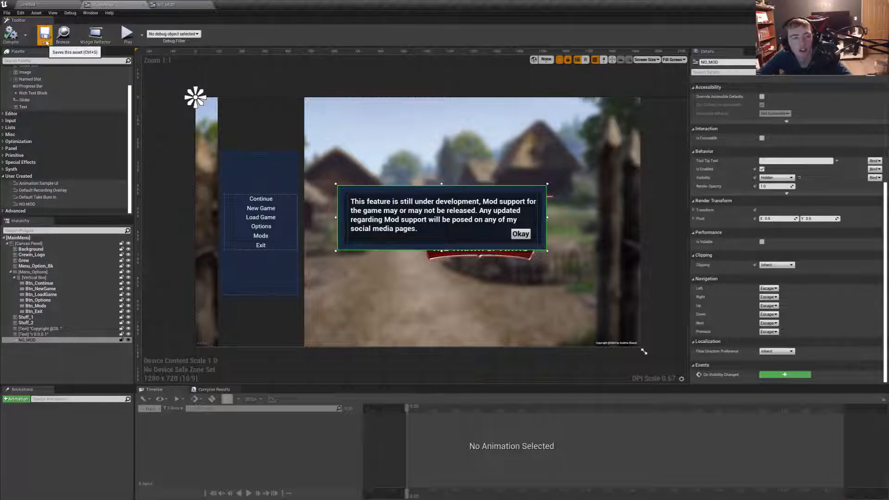
# - Open the Okay button's click event in the NO_MOD widget and delete its Remove from Parent node
pyautogui.click(192, 4)
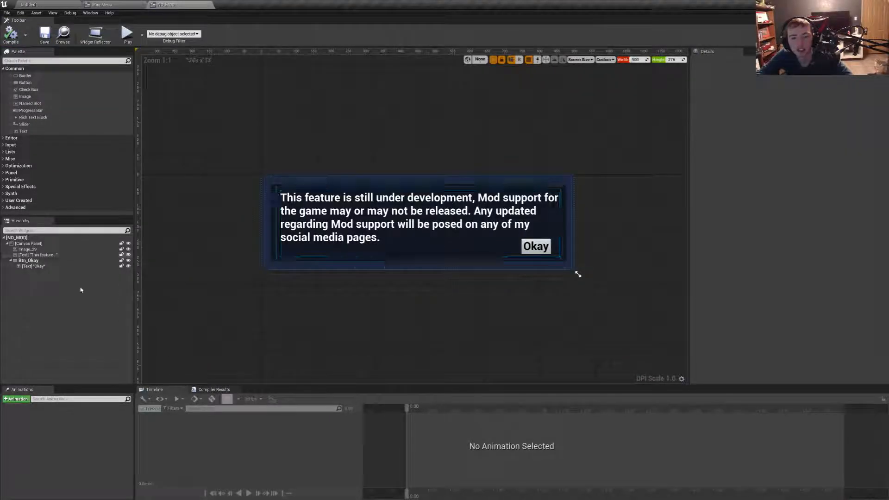
pyautogui.click(520, 238)
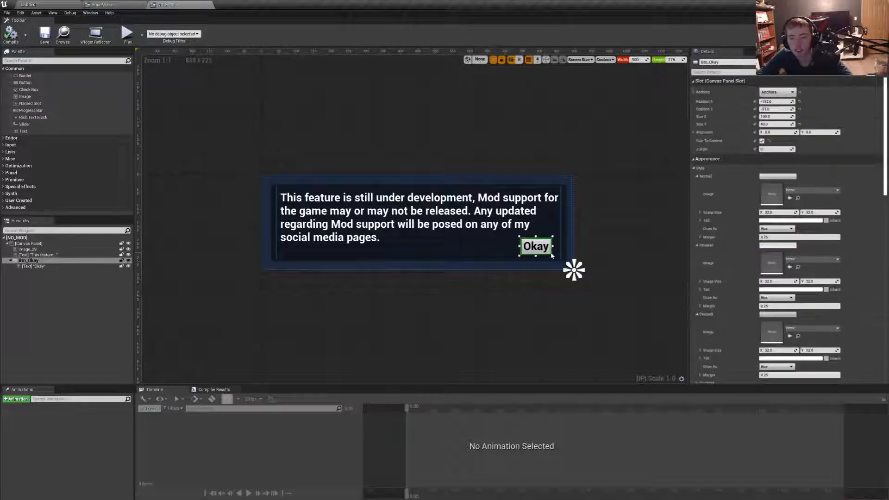
pyautogui.scroll(-5, 786, 347)
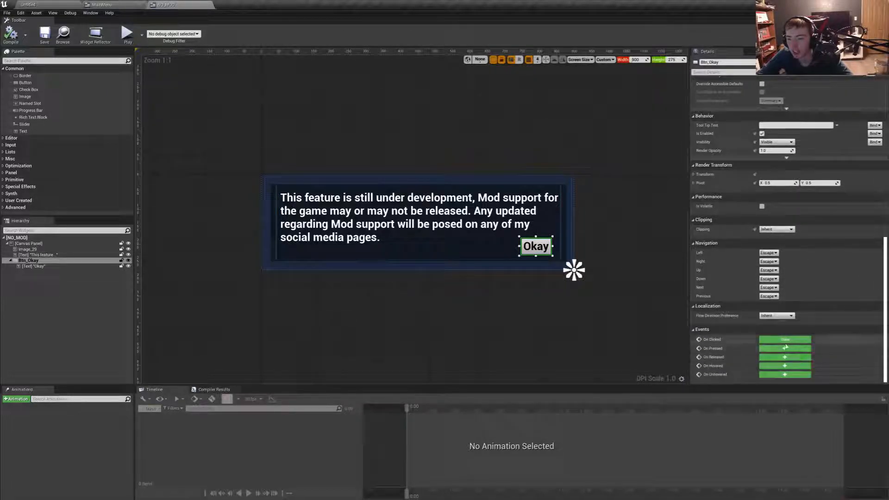
pyautogui.click(786, 340)
pyautogui.click(623, 218)
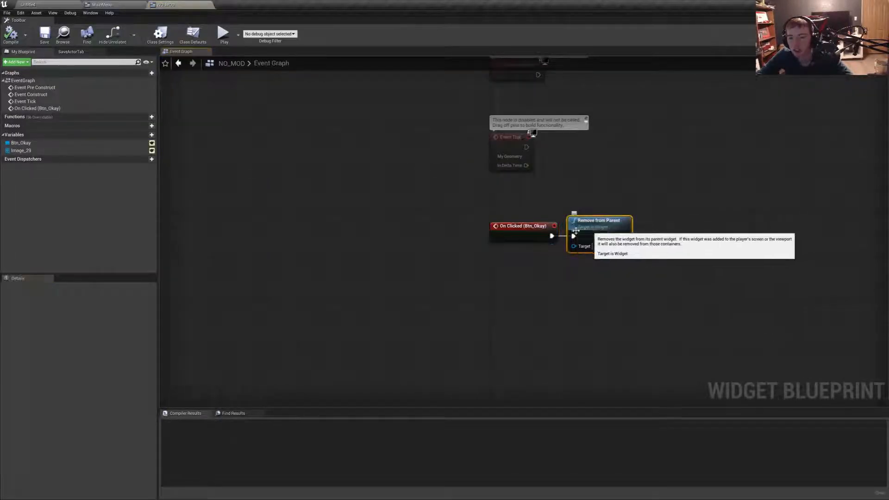
pyautogui.press('Delete')
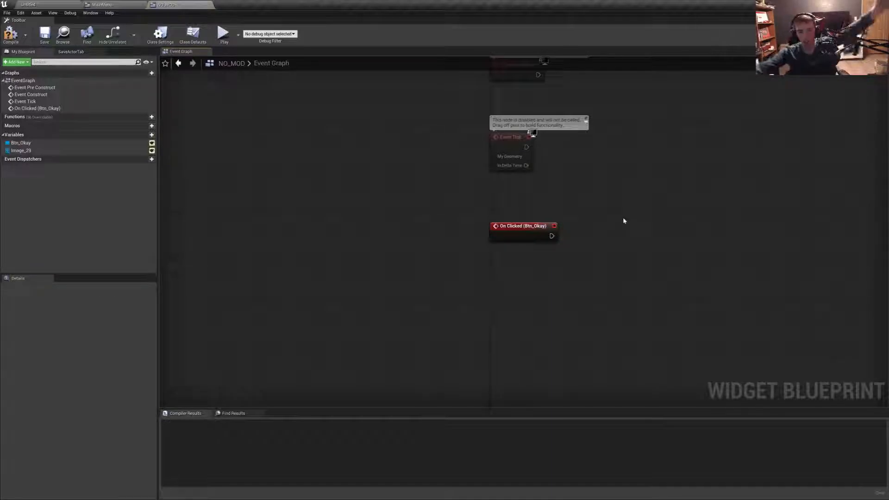
# - Connect a Set Visibility node set to Hidden to the Btn_Okay click event and compile NO_MOD
pyautogui.moveTo(552, 236); pyautogui.dragTo(586, 238)
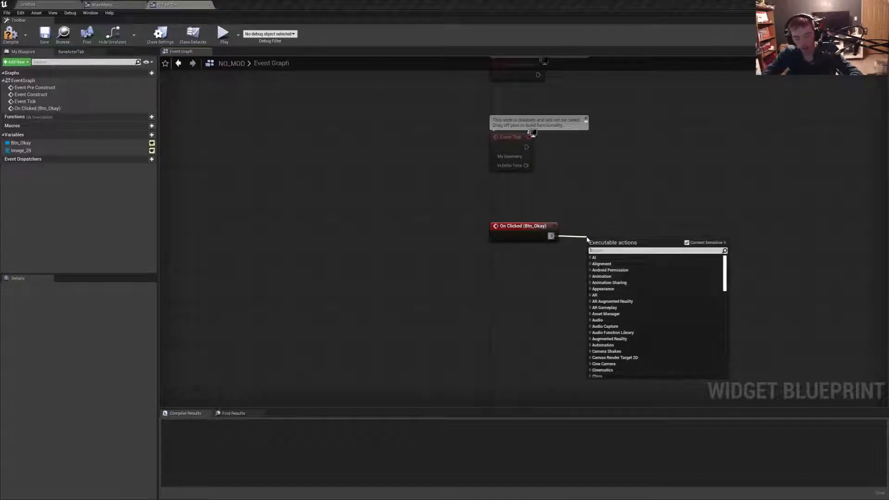
pyautogui.write('visi')
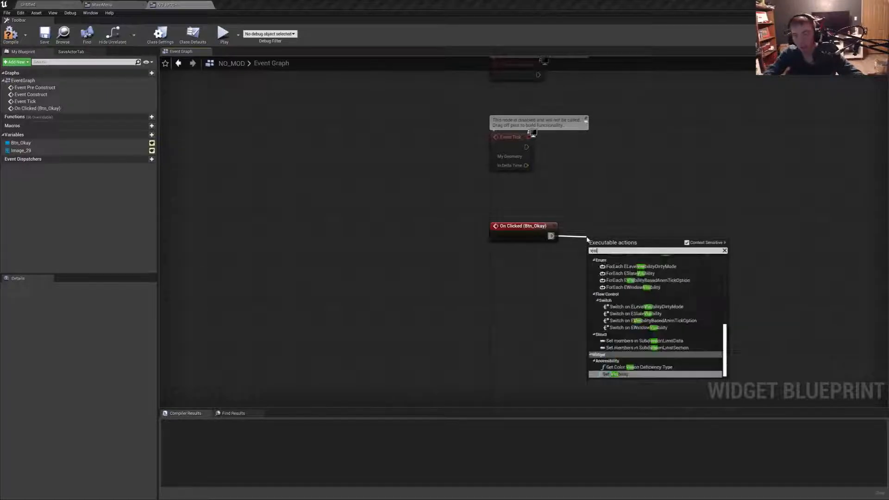
pyautogui.press('Return')
pyautogui.moveTo(610, 242); pyautogui.dragTo(636, 226)
pyautogui.click(608, 268)
pyautogui.click(591, 282)
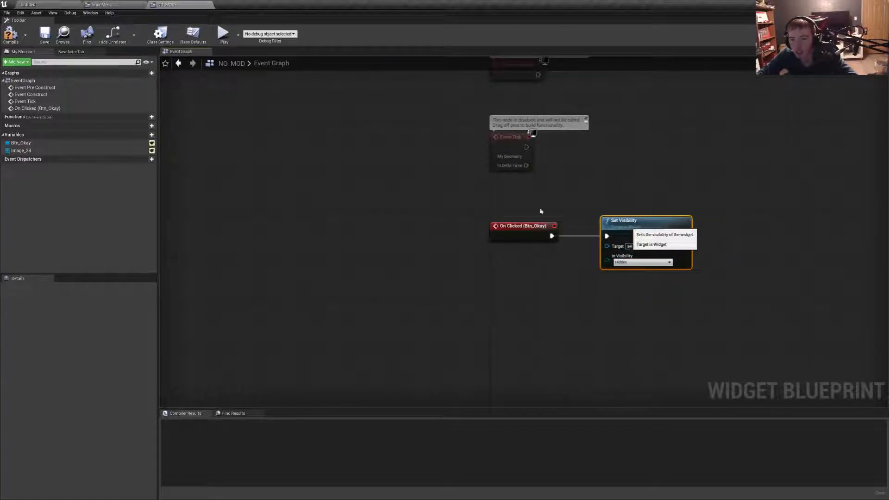
pyautogui.click(15, 36)
# - Show the Btn_Mods click event in the MainMenu event graph and move it slightly under the QUIT GAME comment
pyautogui.click(102, 4)
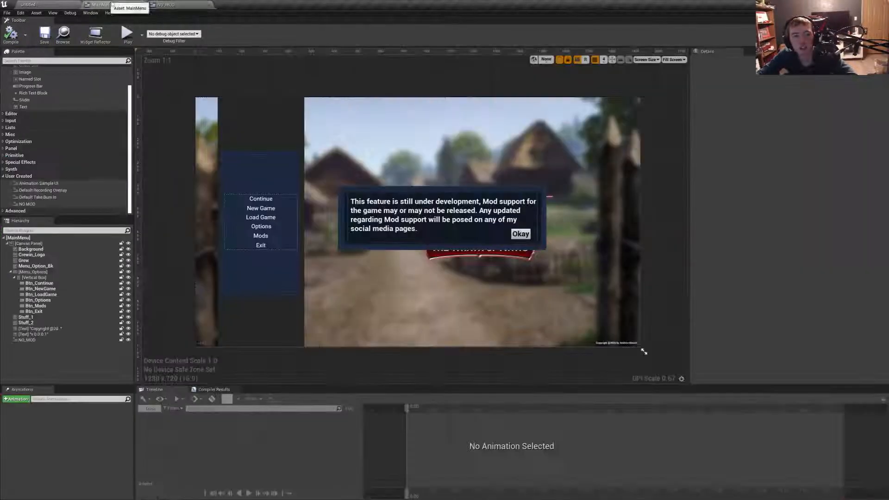
pyautogui.click(259, 235)
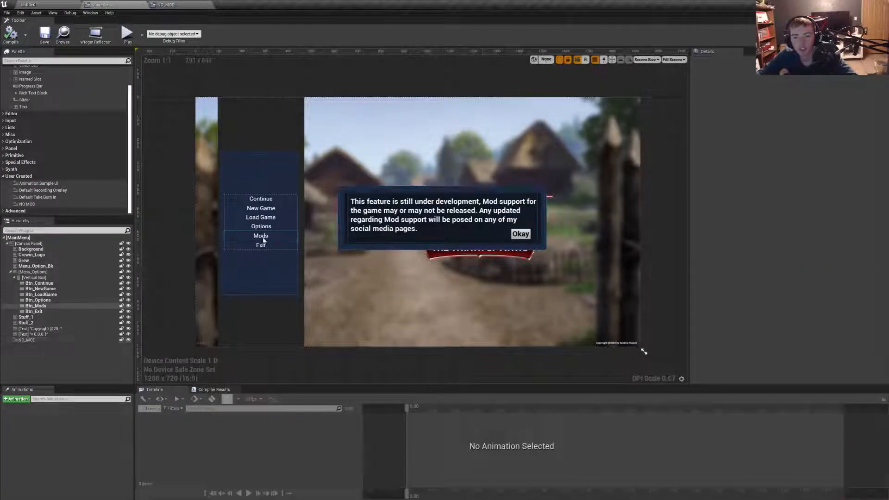
pyautogui.click(787, 342)
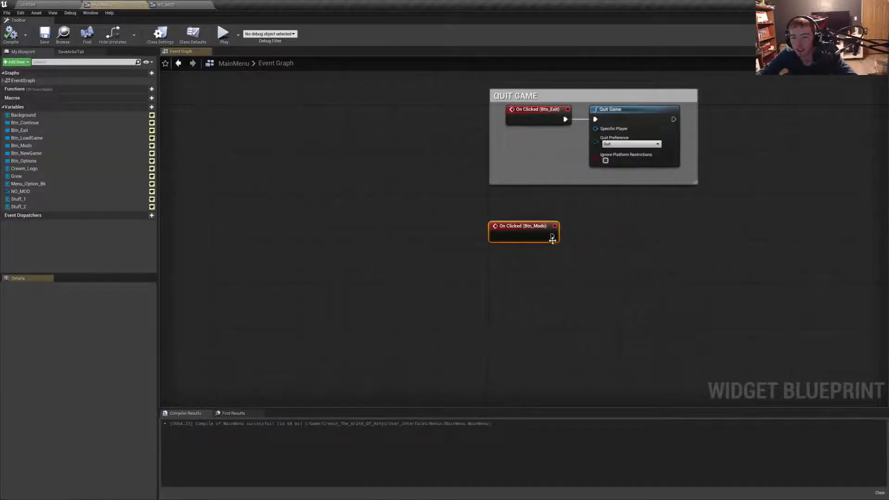
pyautogui.moveTo(544, 239); pyautogui.dragTo(617, 236)
pyautogui.click(547, 199)
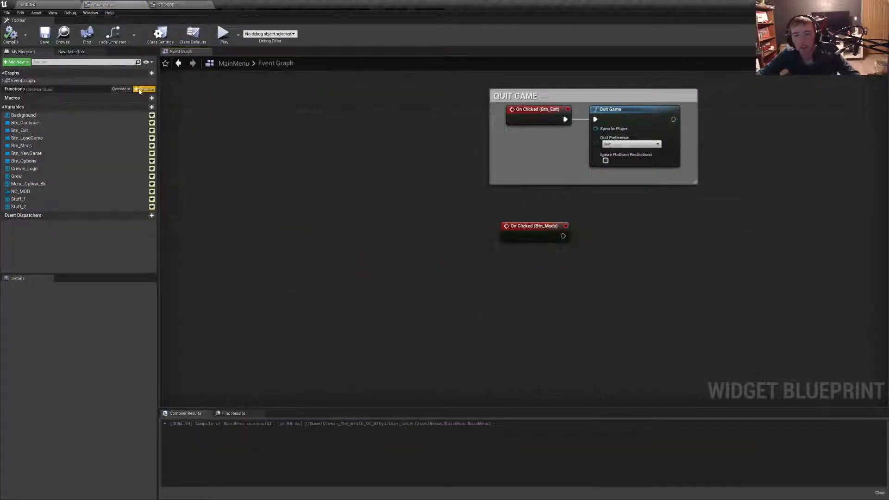
pyautogui.click(836, 35)
pyautogui.click(34, 340)
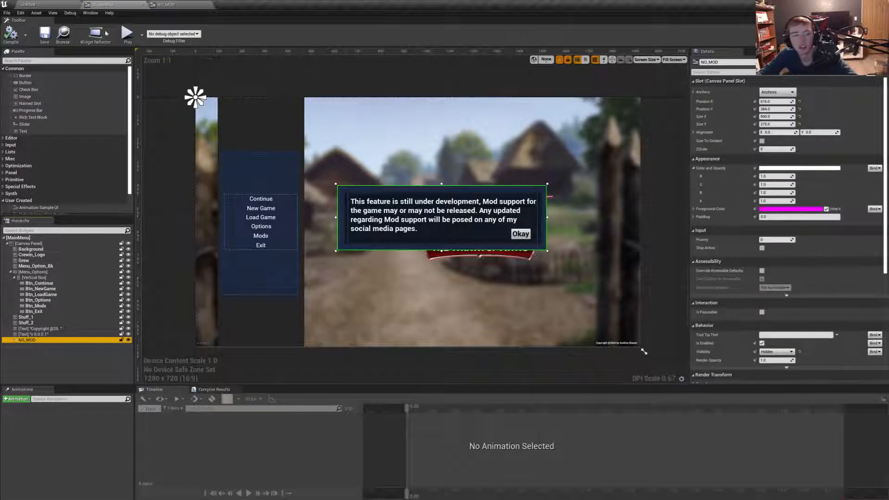
pyautogui.click(167, 5)
pyautogui.click(103, 4)
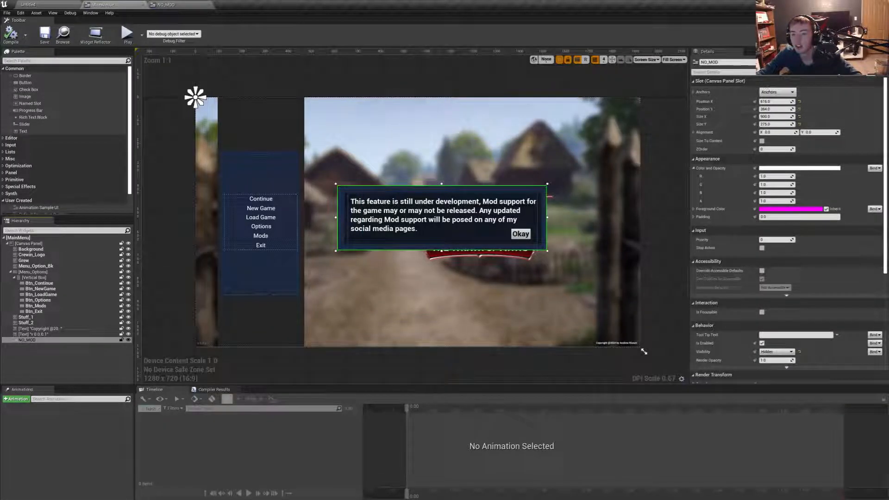
pyautogui.click(872, 25)
pyautogui.click(563, 236)
pyautogui.moveTo(563, 236); pyautogui.dragTo(604, 237)
pyautogui.write('nomod')
pyautogui.press('BackSpace')
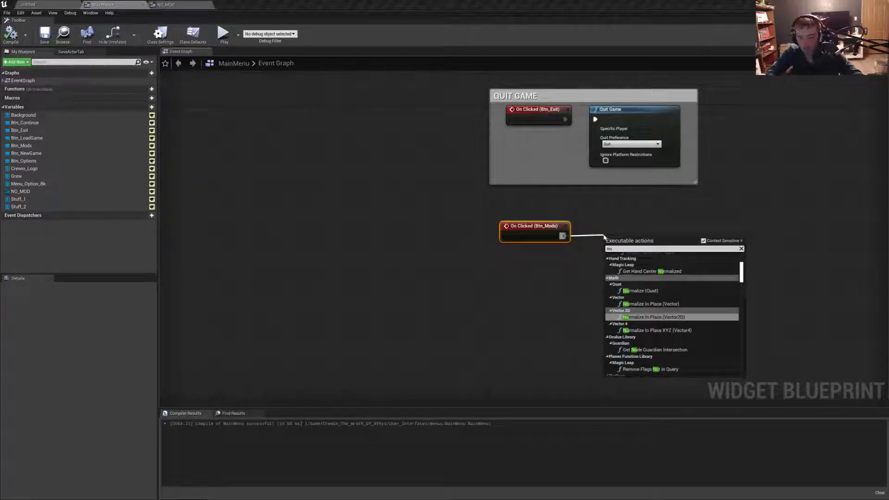
pyautogui.write('_Mod')
pyautogui.press('Return')
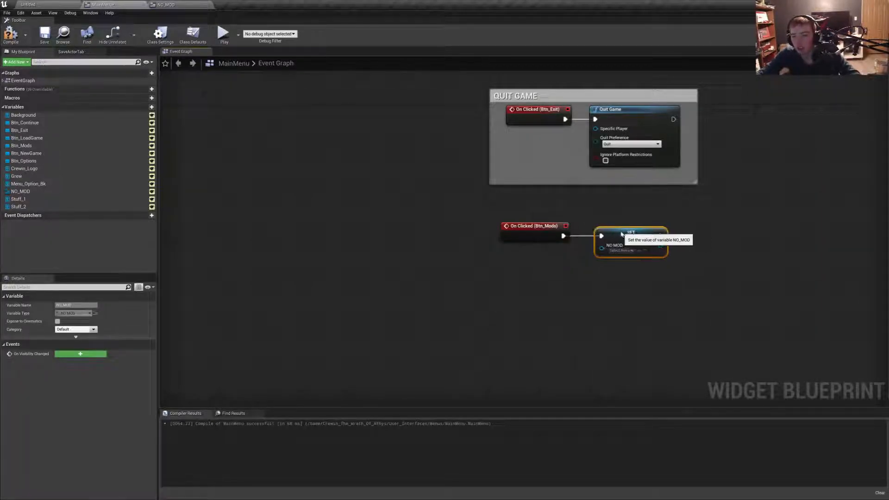
pyautogui.press('Delete')
# - Add a NO_MOD reference with a Set Visibility node set to Visible on the Btn_Mods click event, and save MainMenu
pyautogui.rightClick(551, 283)
pyautogui.moveTo(21, 191); pyautogui.dragTo(614, 225)
pyautogui.click(527, 266)
pyautogui.write('vis')
pyautogui.press('Return')
pyautogui.click(44, 32)
# - Switch to the level editor and open the MainMenu level in place of the untitled one
pyautogui.click(38, 4)
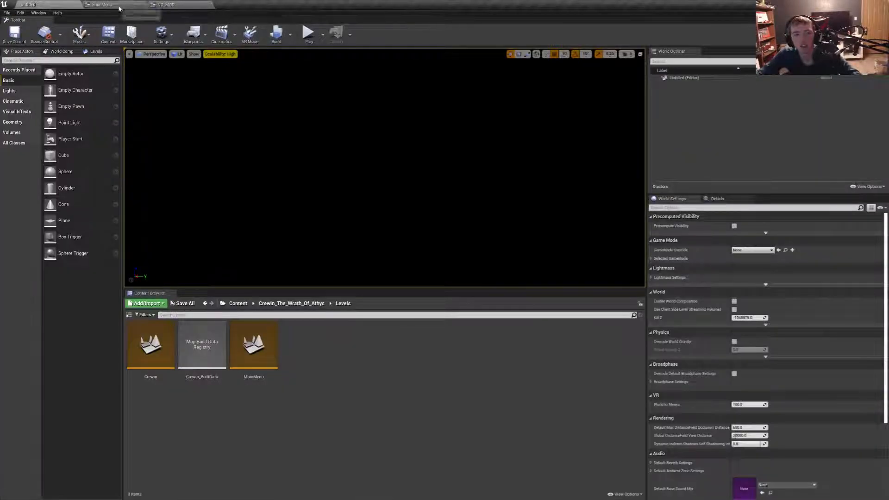
pyautogui.click(116, 5)
pyautogui.click(51, 4)
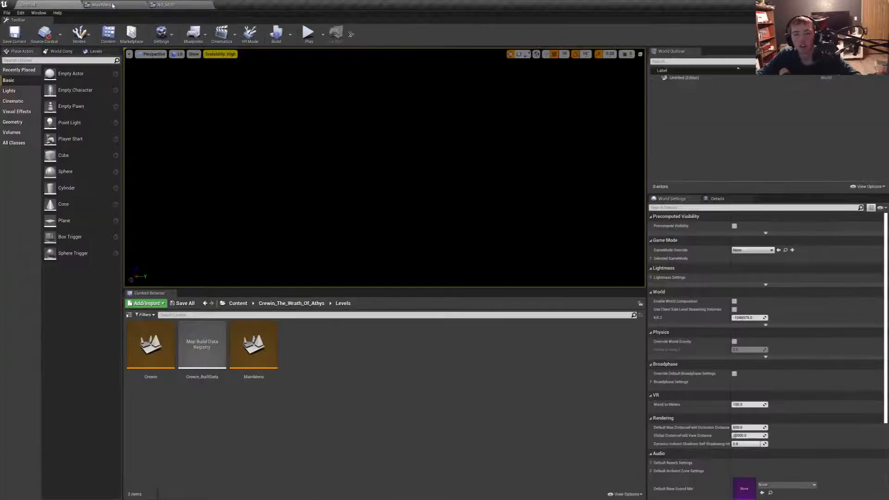
pyautogui.click(319, 38)
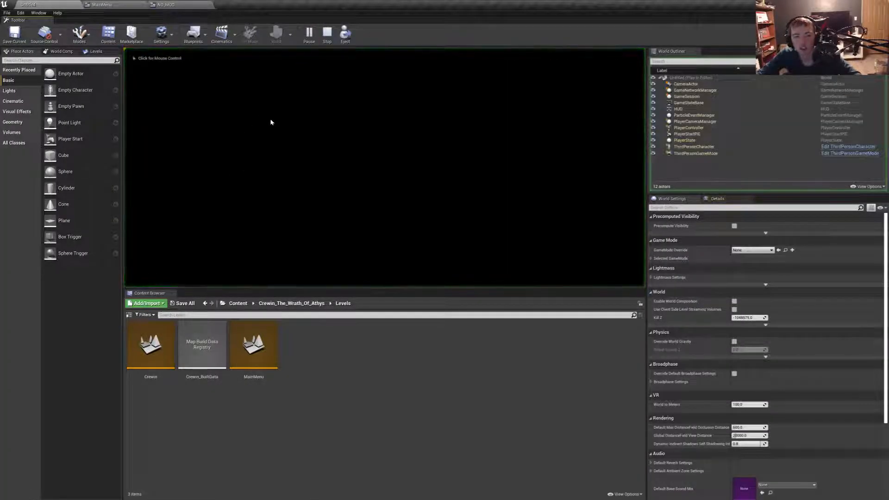
pyautogui.press('Escape')
pyautogui.doubleClick(254, 345)
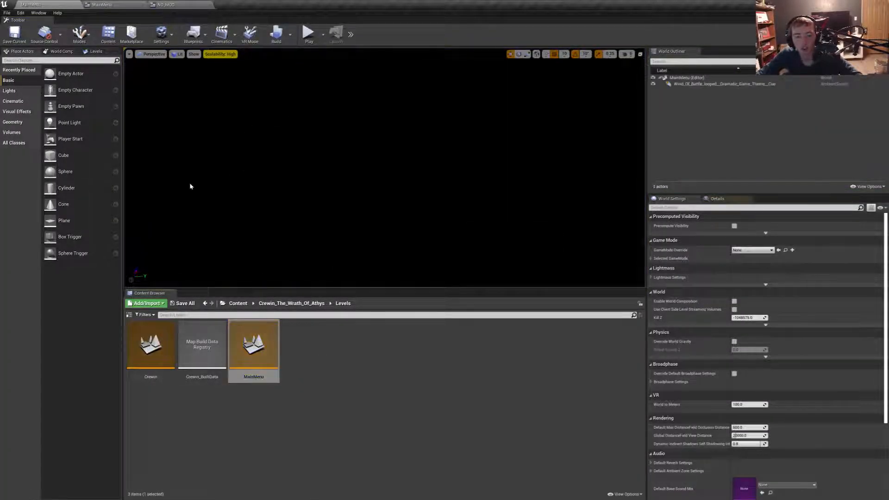
# - Play the MainMenu level and test opening the Mods pop-up and dismissing it with Okay three times
pyautogui.click(309, 33)
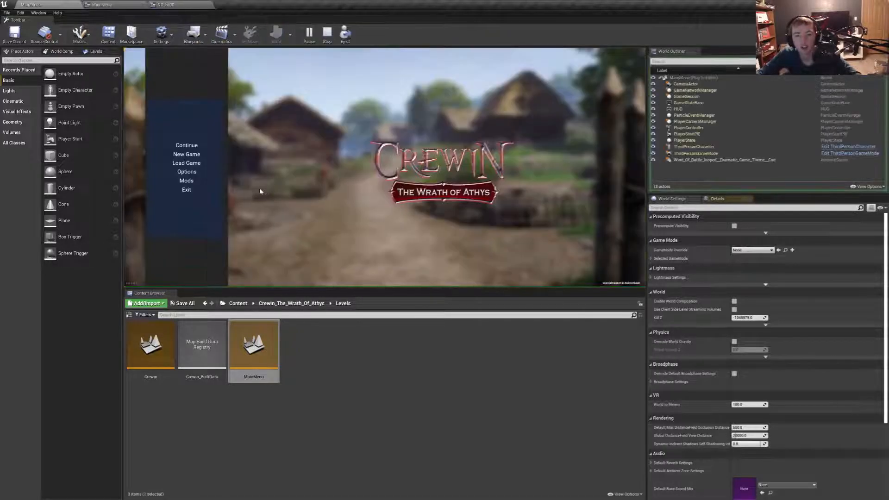
pyautogui.click(186, 181)
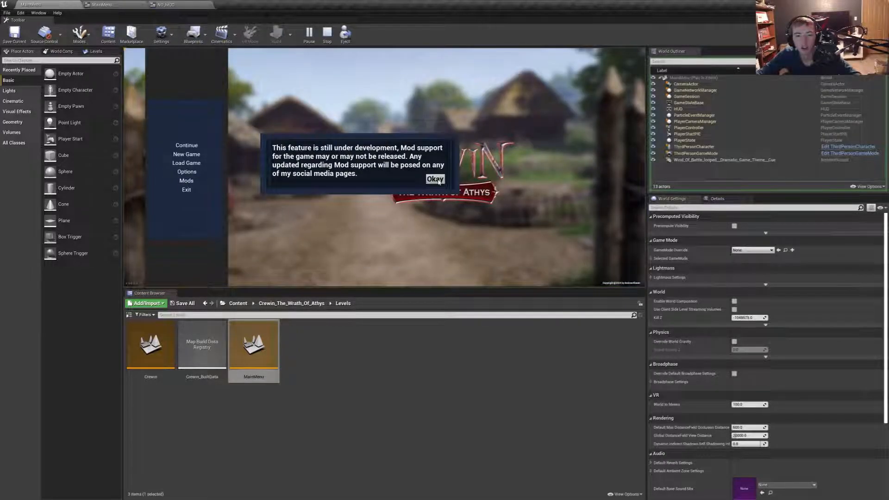
pyautogui.click(436, 179)
pyautogui.click(186, 181)
pyautogui.click(435, 180)
pyautogui.click(187, 182)
pyautogui.click(436, 180)
pyautogui.press('Escape')
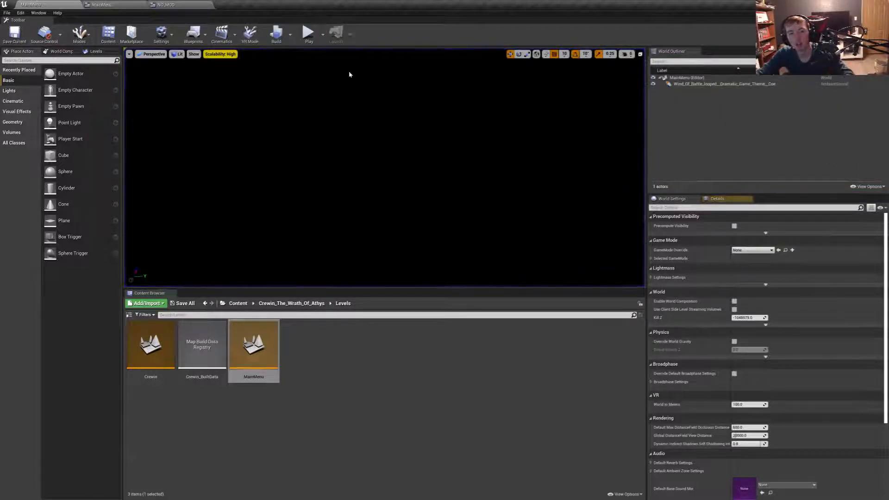
# - Play the menu full screen, test the Mods pop-up and its Okay button, and quit through the Exit option
pyautogui.press('F11')
pyautogui.hotkey('alt', 'p')
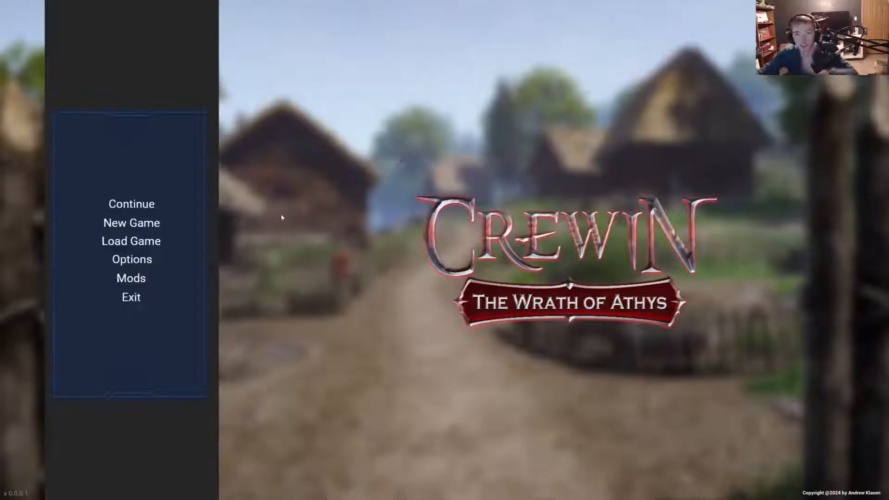
pyautogui.click(134, 280)
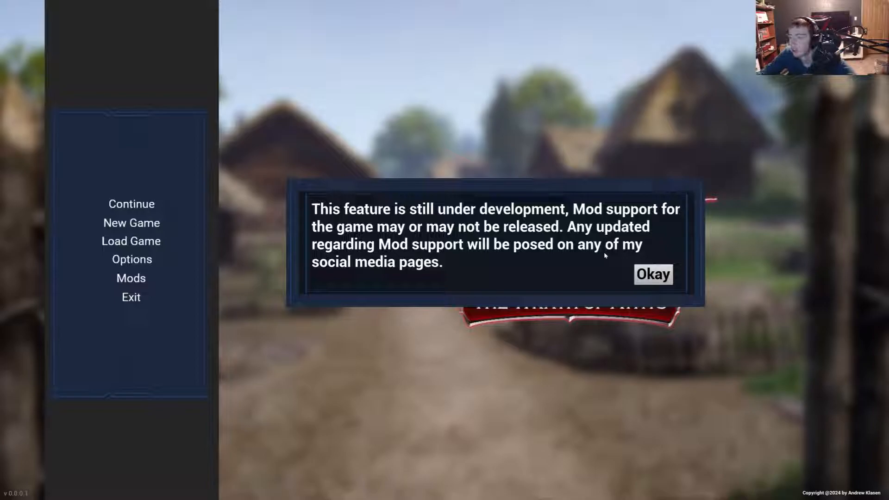
pyautogui.click(663, 279)
pyautogui.click(131, 297)
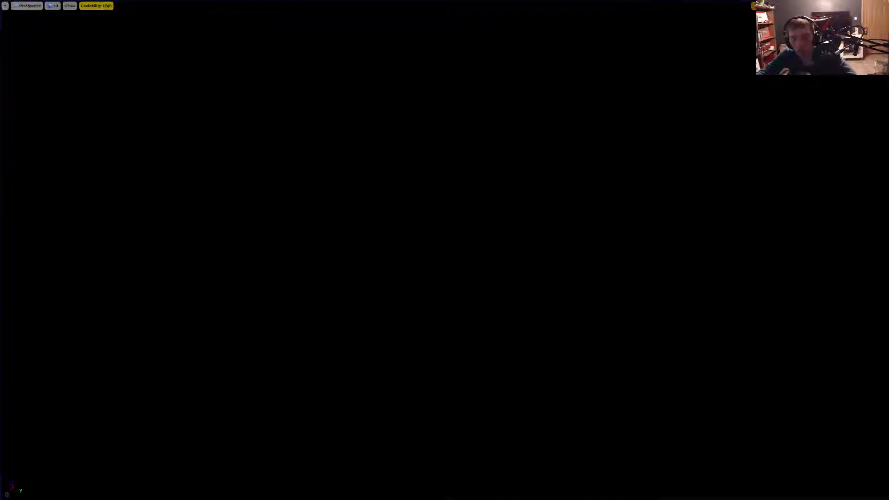
pyautogui.press('F11')
# - Close the NO_MOD editor and wrap the Btn_Mods nodes of the MainMenu graph in a comment titled MOD SUPPORT
pyautogui.click(138, 4)
pyautogui.click(161, 4)
pyautogui.click(211, 4)
pyautogui.moveTo(503, 280); pyautogui.dragTo(710, 213)
pyautogui.press('c')
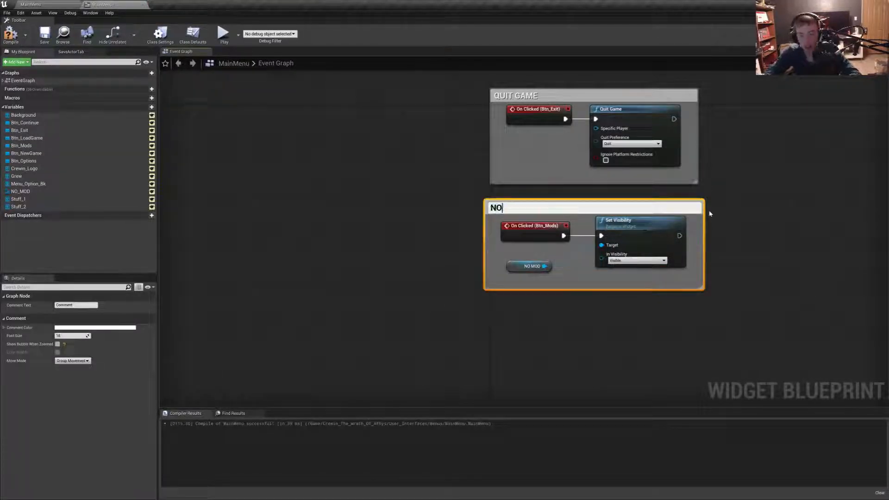
pyautogui.write('MOD SUPPORT')
pyautogui.press('Return')
# - Align the MOD SUPPORT comment and its Set Visibility node beneath the QUIT GAME block and narrow the comment to match
pyautogui.moveTo(710, 213); pyautogui.dragTo(685, 214, button='right')
pyautogui.moveTo(555, 216); pyautogui.dragTo(569, 208)
pyautogui.doubleClick(542, 211)
pyautogui.click(447, 244)
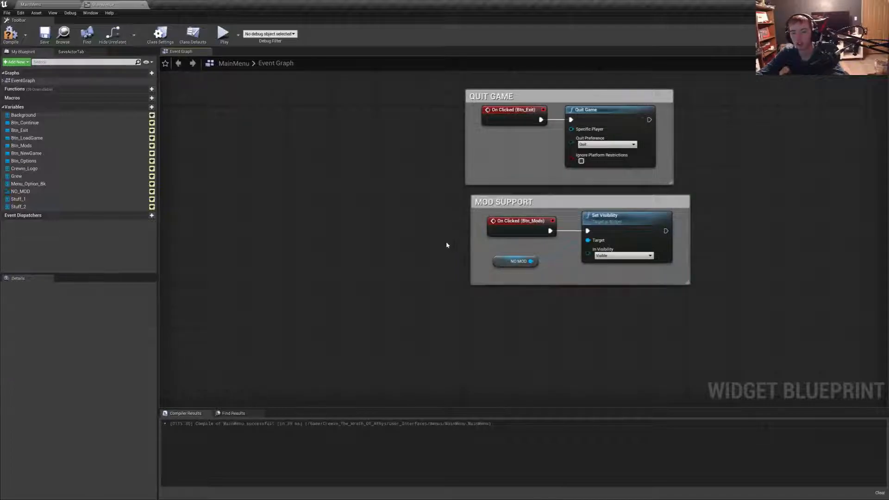
pyautogui.moveTo(536, 196); pyautogui.dragTo(529, 190)
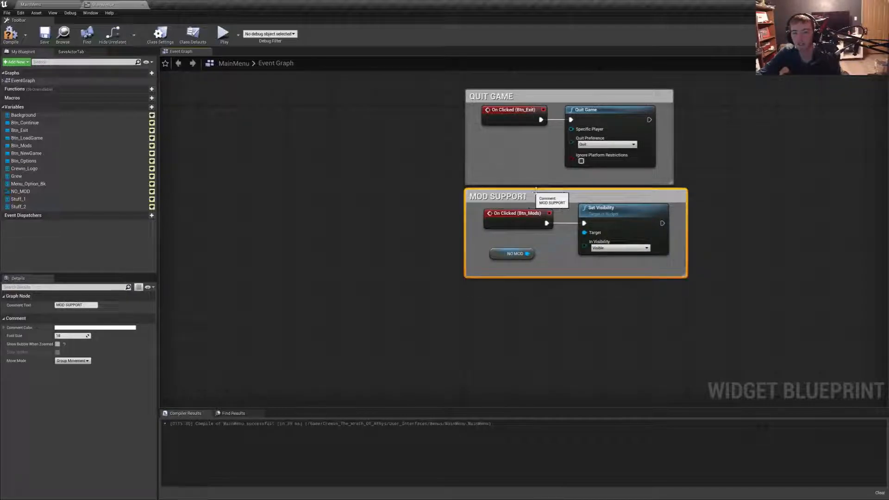
pyautogui.click(639, 215)
pyautogui.moveTo(639, 215); pyautogui.dragTo(626, 218)
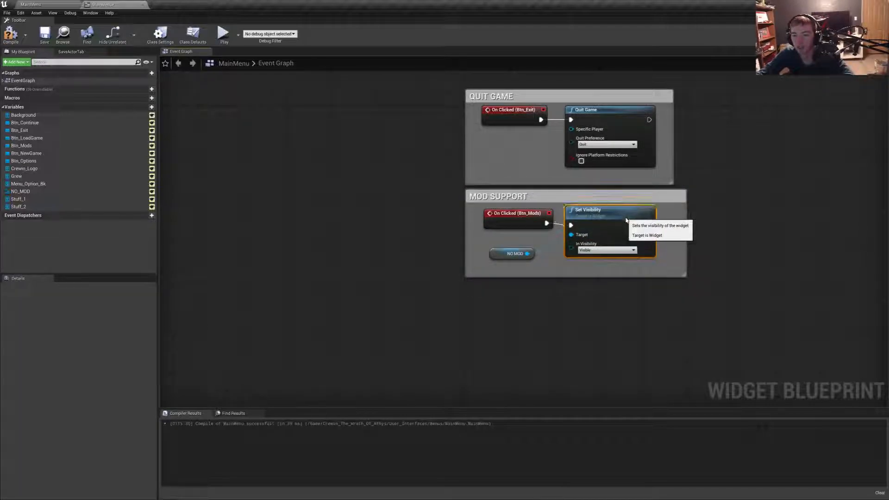
pyautogui.moveTo(686, 217); pyautogui.dragTo(676, 217)
pyautogui.click(702, 206)
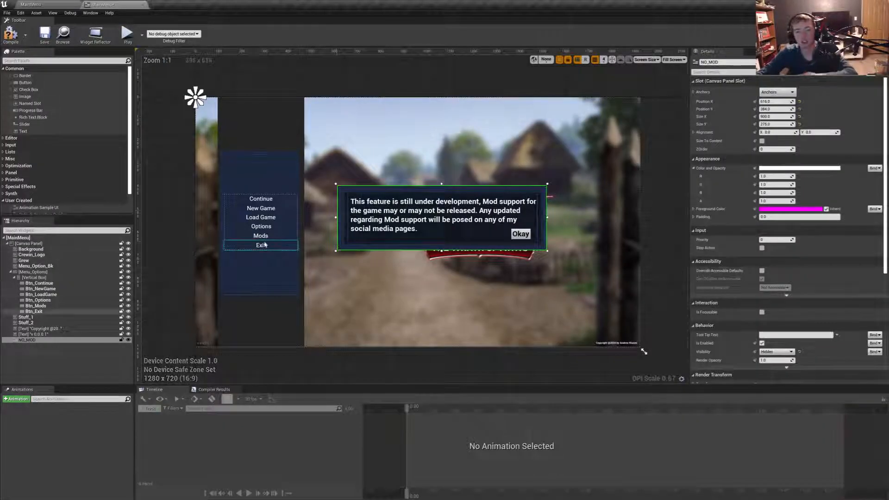
# - Add an On Clicked event for the Btn_Options button to the MainMenu graph
pyautogui.scroll(-15, 777, 365)
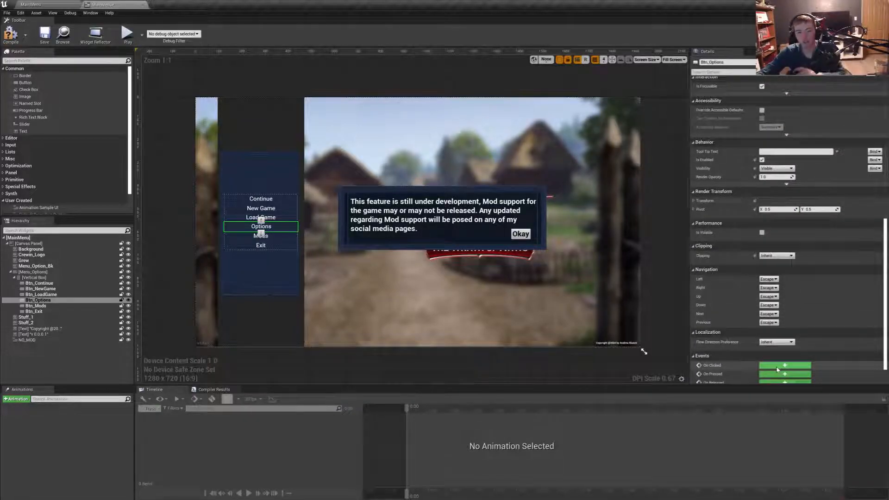
pyautogui.click(783, 366)
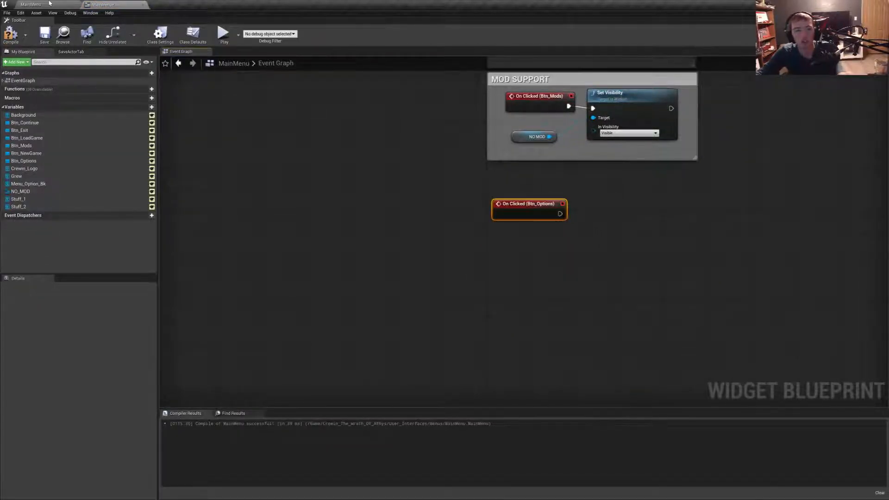
# - Open the project's User_Interfaces/Menus folder in the level editor's content browser
pyautogui.click(50, 4)
pyautogui.click(291, 303)
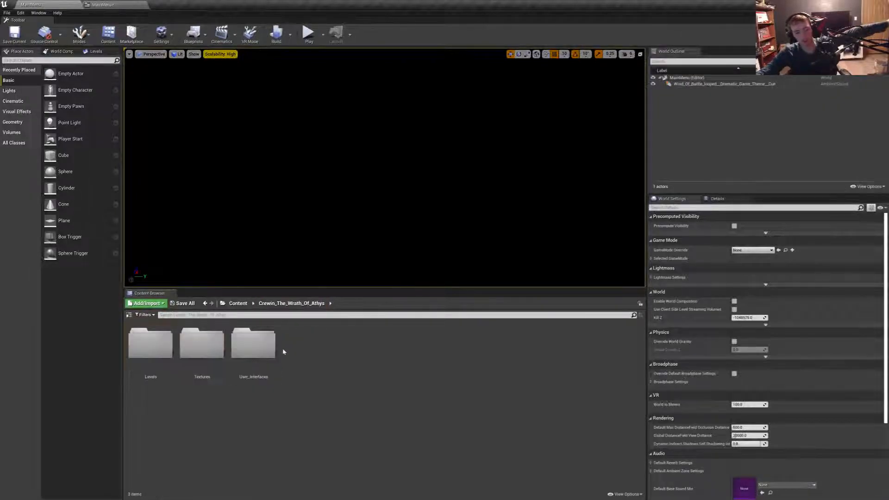
pyautogui.doubleClick(257, 357)
pyautogui.doubleClick(149, 363)
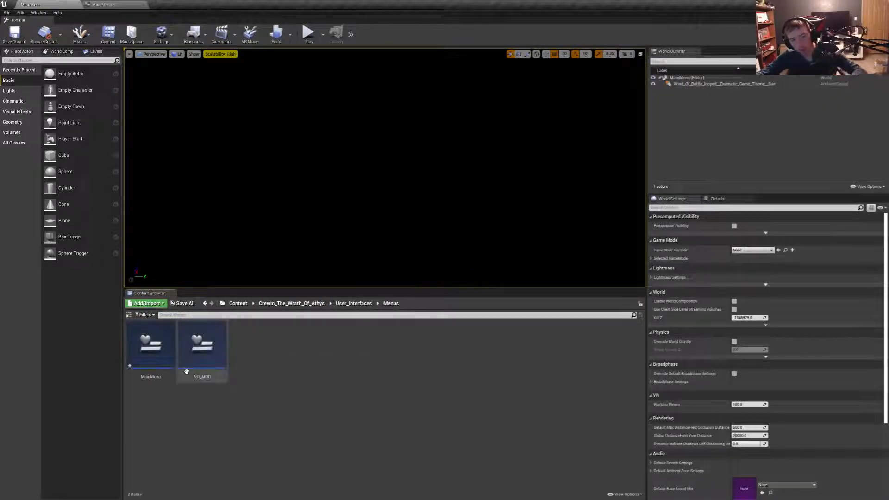
# - Create a widget blueprint named PauseMenu in the Menus folder
pyautogui.rightClick(310, 379)
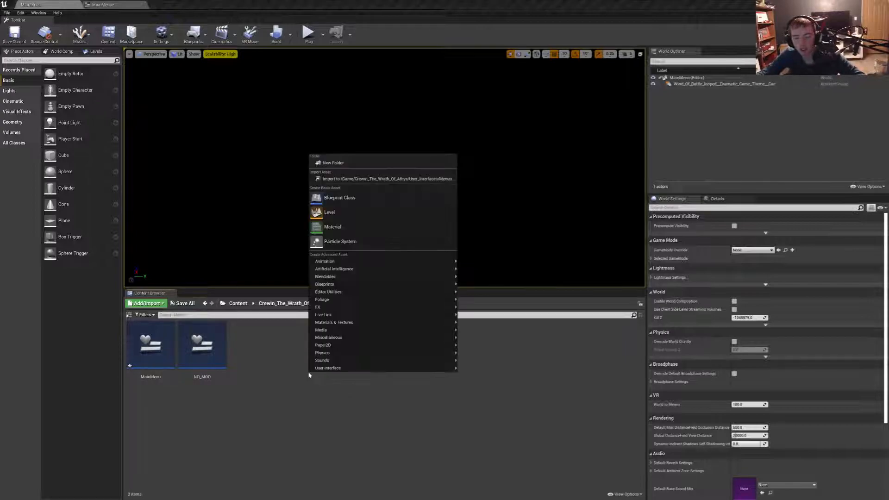
pyautogui.moveTo(361, 368)
pyautogui.click(491, 430)
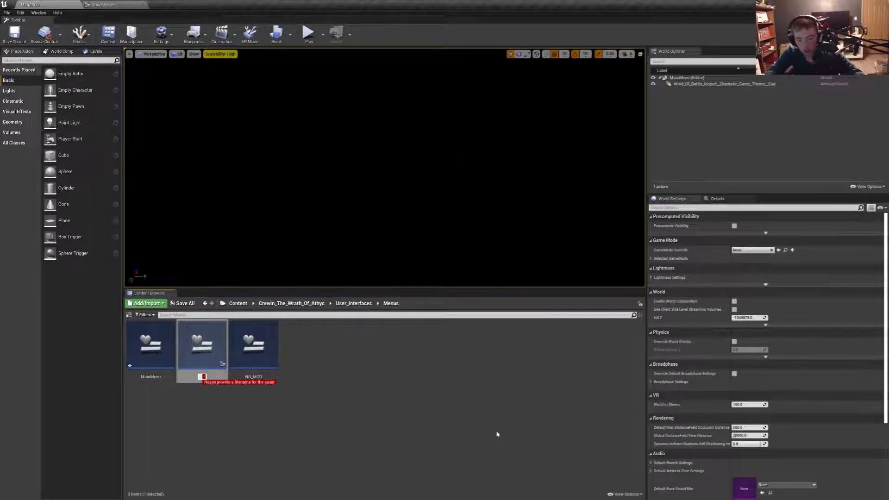
pyautogui.write('PauseMenu')
pyautogui.press('Return')
# - Create another widget blueprint named OptionsMenu_MM in the Menus folder
pyautogui.rightClick(385, 413)
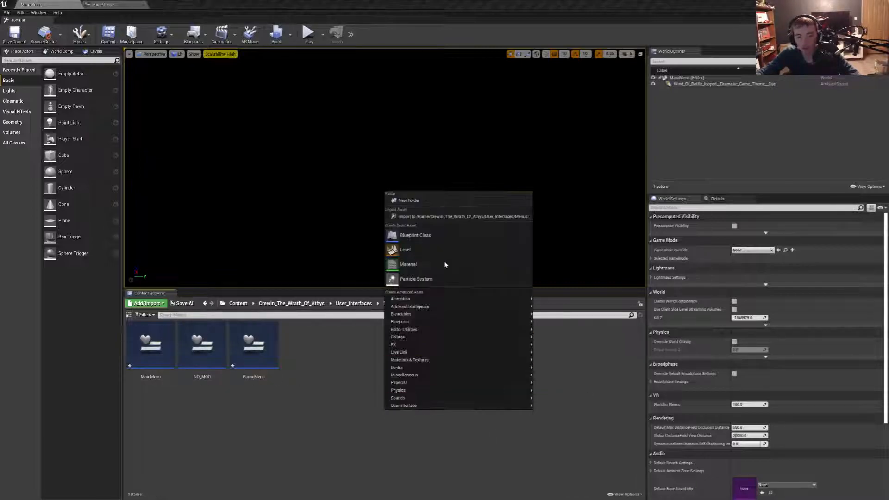
pyautogui.moveTo(404, 405)
pyautogui.click(567, 468)
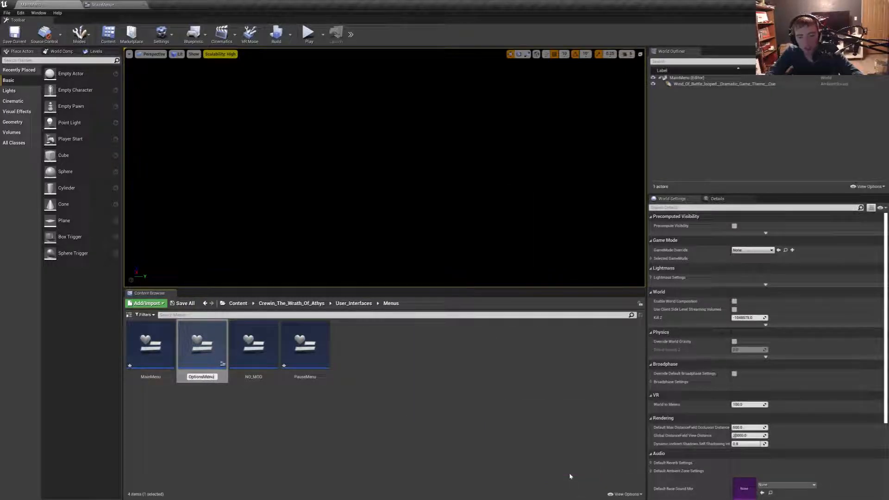
pyautogui.write('OptionsMenu_MM')
pyautogui.press('Return')
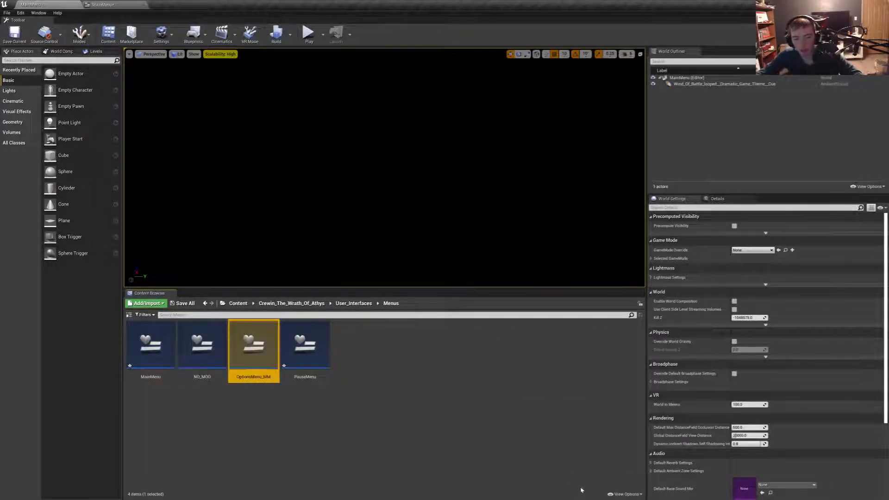
pyautogui.click(313, 353)
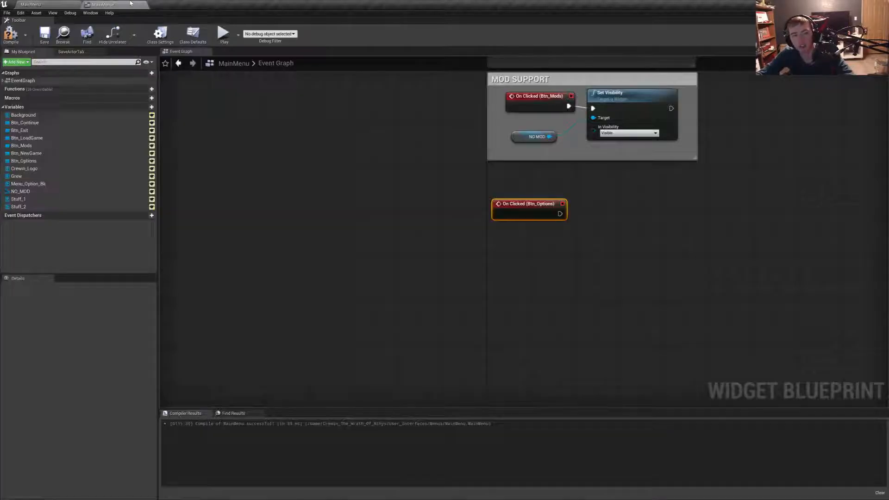
pyautogui.moveTo(551, 141); pyautogui.dragTo(535, 157, button='right')
pyautogui.click(843, 34)
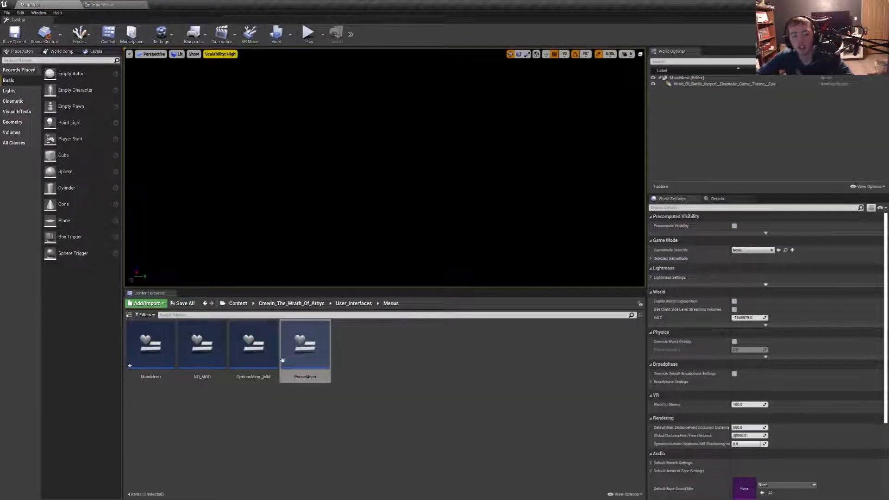
# - Create a folder named New_Load_Game inside the Menus folder and open it
pyautogui.rightClick(404, 388)
pyautogui.rightClick(404, 388)
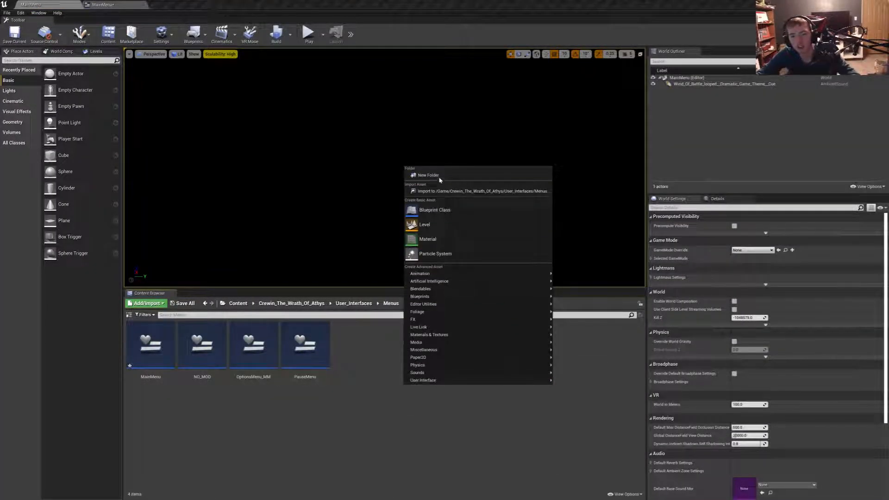
pyautogui.click(439, 176)
pyautogui.write('New/')
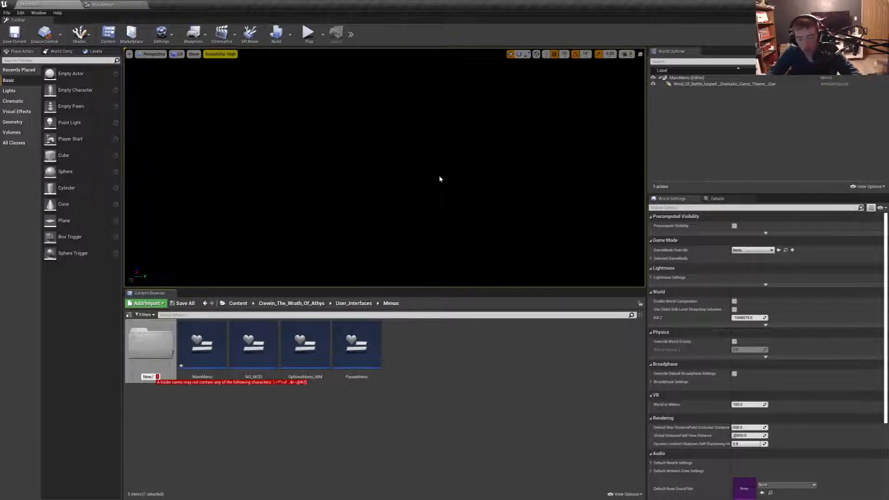
pyautogui.write('Load G')
pyautogui.press('BackSpace')
pyautogui.press('BackSpace')
pyautogui.press('BackSpace')
pyautogui.press('BackSpace')
pyautogui.press('BackSpace')
pyautogui.press('BackSpace')
pyautogui.press('BackSpace')
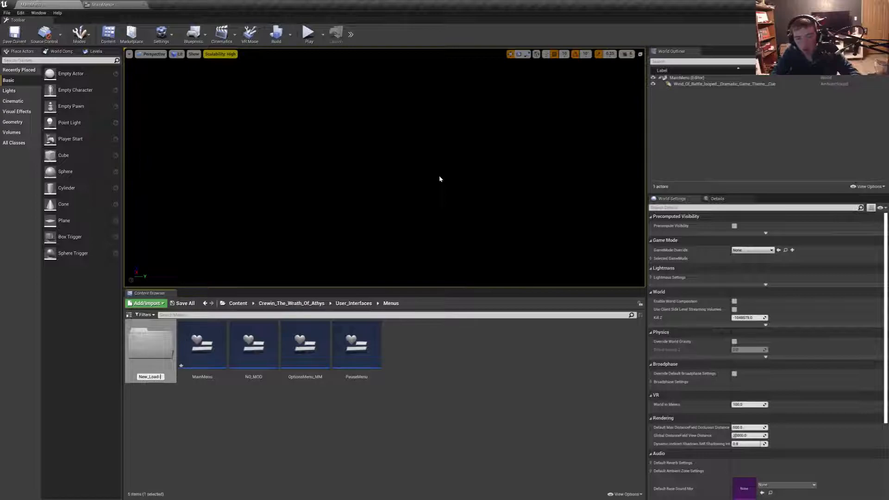
pyautogui.press('Return')
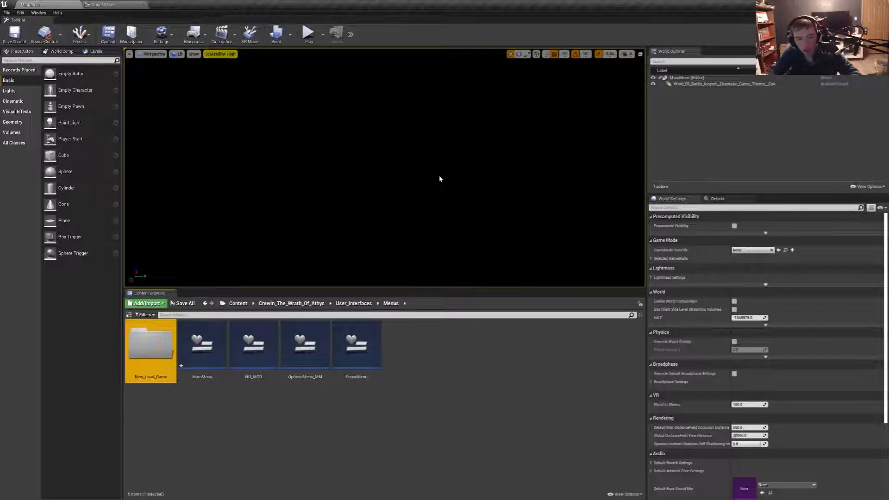
pyautogui.click(213, 351)
pyautogui.doubleClick(150, 356)
pyautogui.rightClick(252, 381)
pyautogui.moveTo(287, 372)
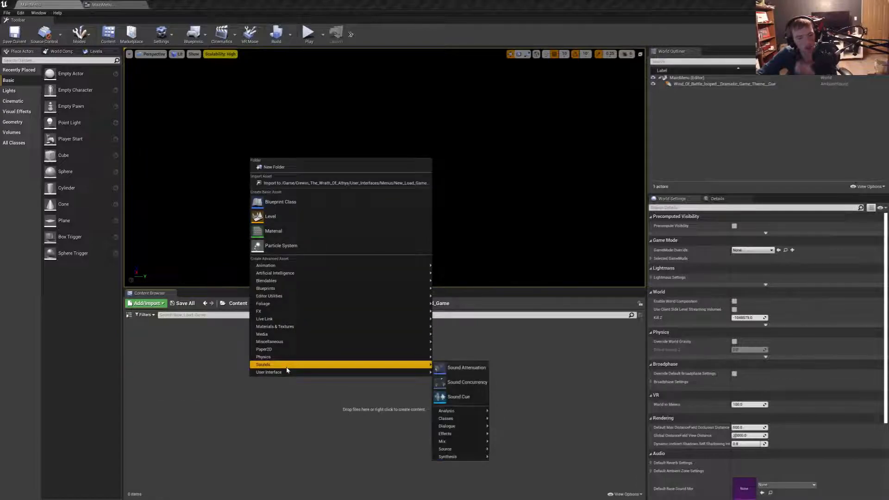
pyautogui.click(464, 434)
pyautogui.press('Return')
pyautogui.press('Delete')
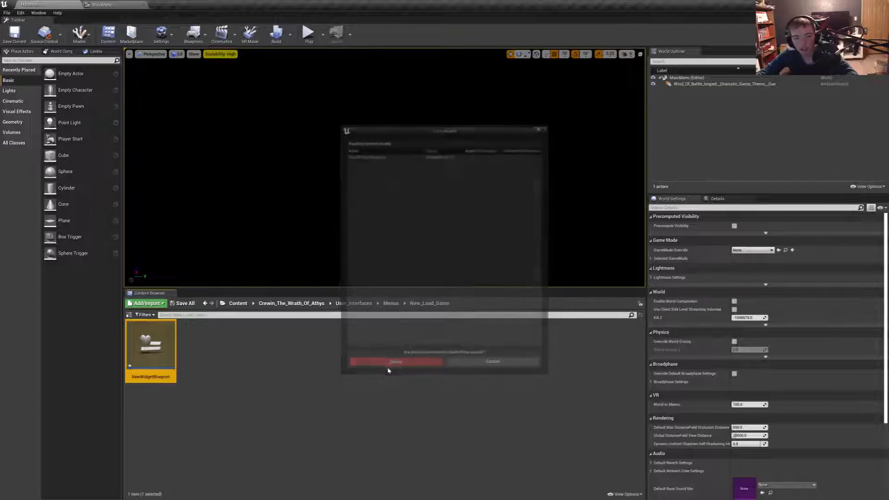
pyautogui.click(395, 362)
# - Create a widget blueprint named New_Game_Settings in the New_Load_Game folder
pyautogui.rightClick(279, 369)
pyautogui.moveTo(296, 369)
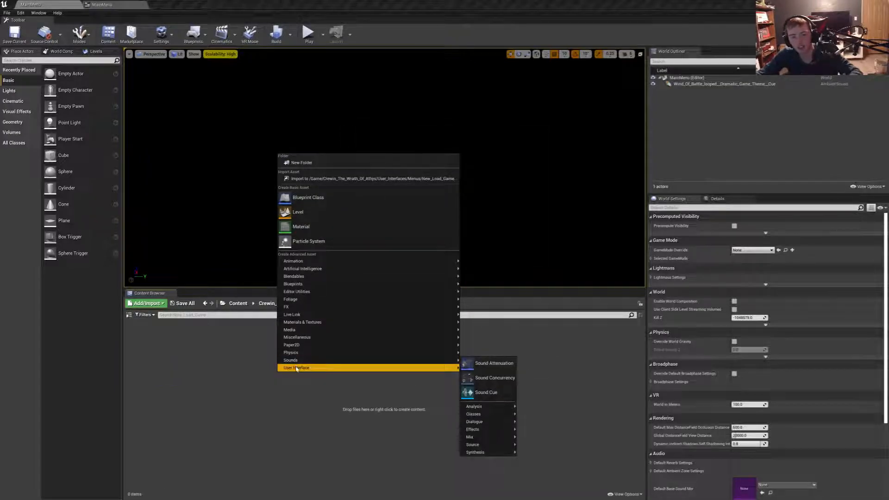
pyautogui.click(479, 431)
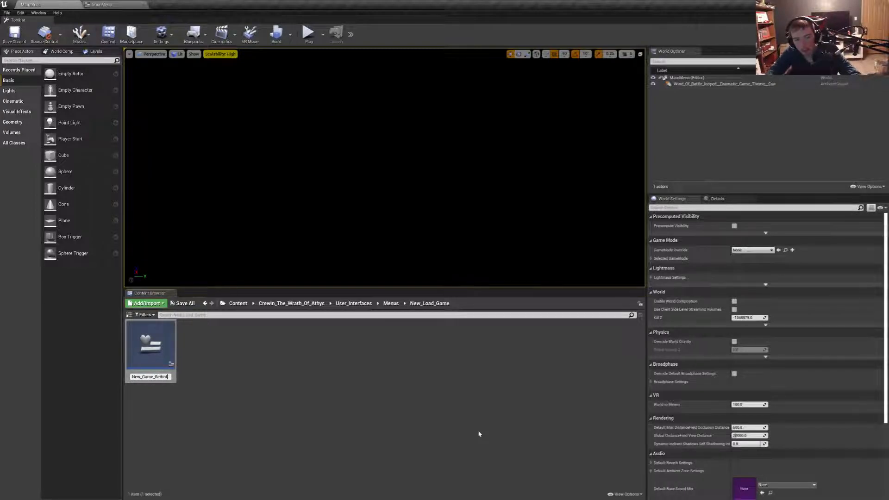
pyautogui.press('Return')
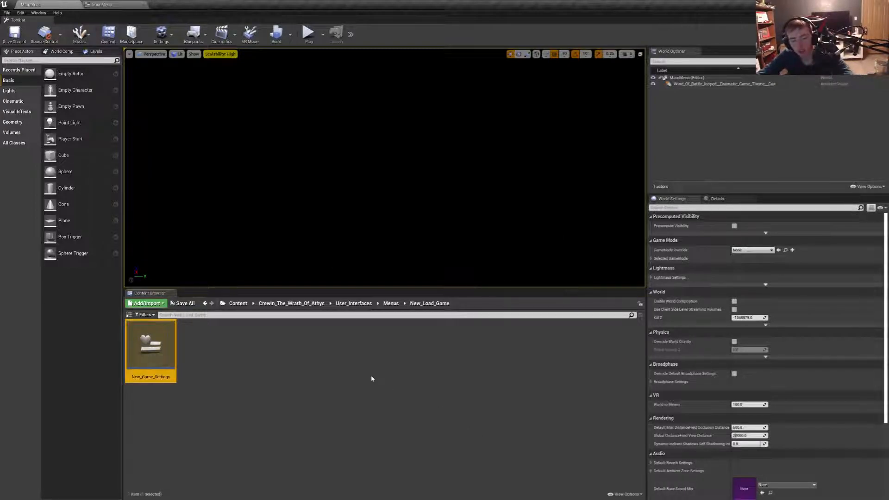
pyautogui.rightClick(272, 363)
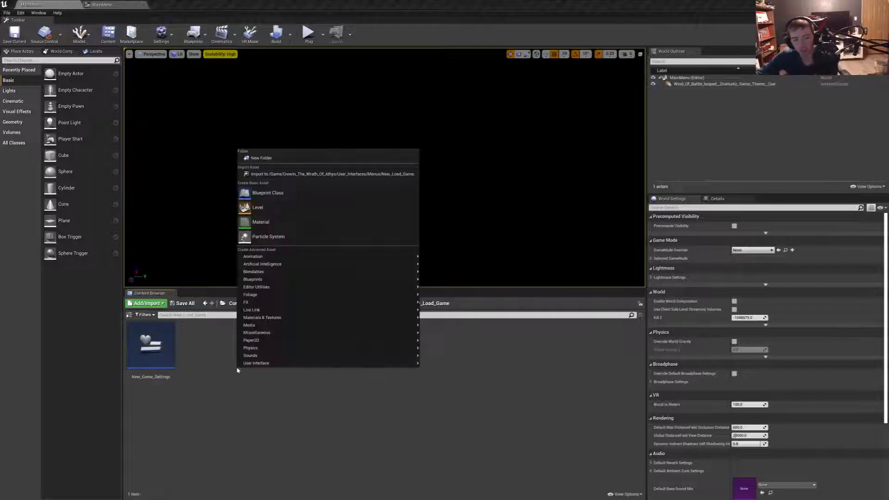
pyautogui.moveTo(347, 363)
pyautogui.click(440, 424)
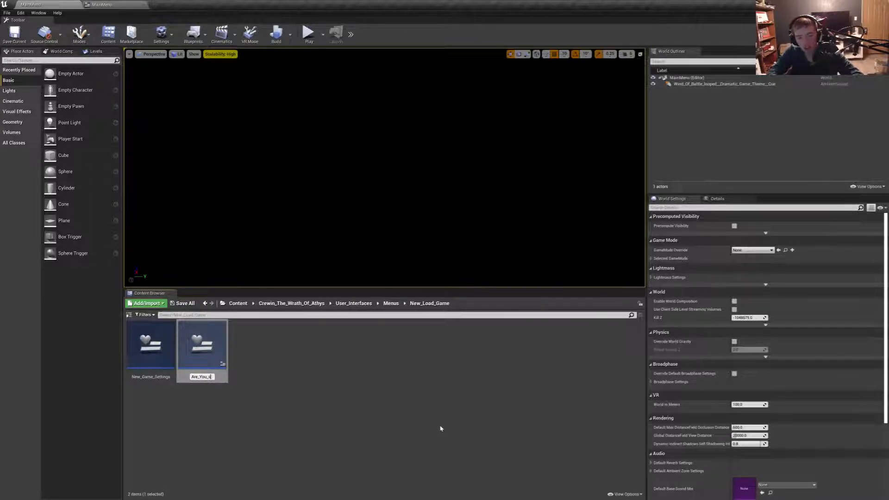
pyautogui.press('Return')
pyautogui.press('F2')
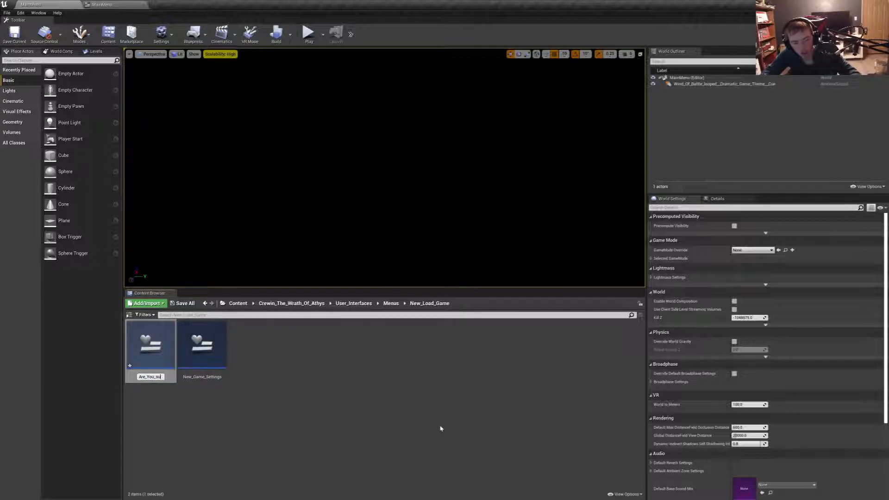
pyautogui.write('e')
pyautogui.press('Return')
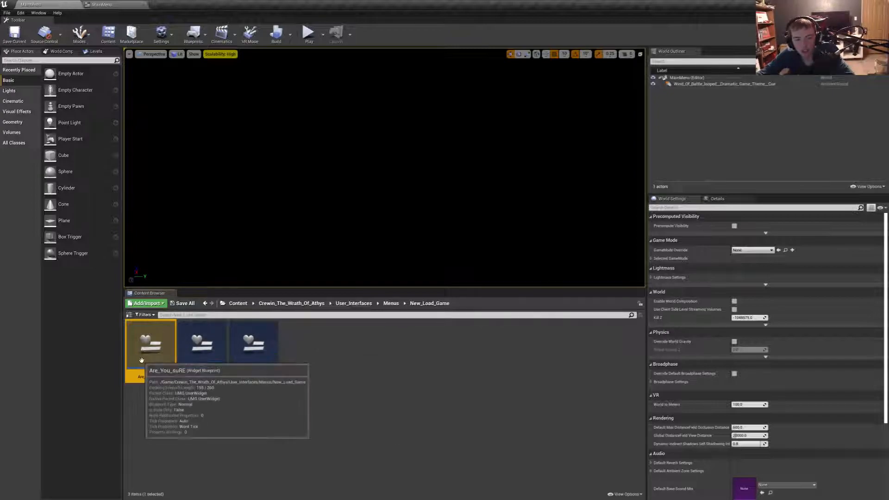
pyautogui.press('Delete')
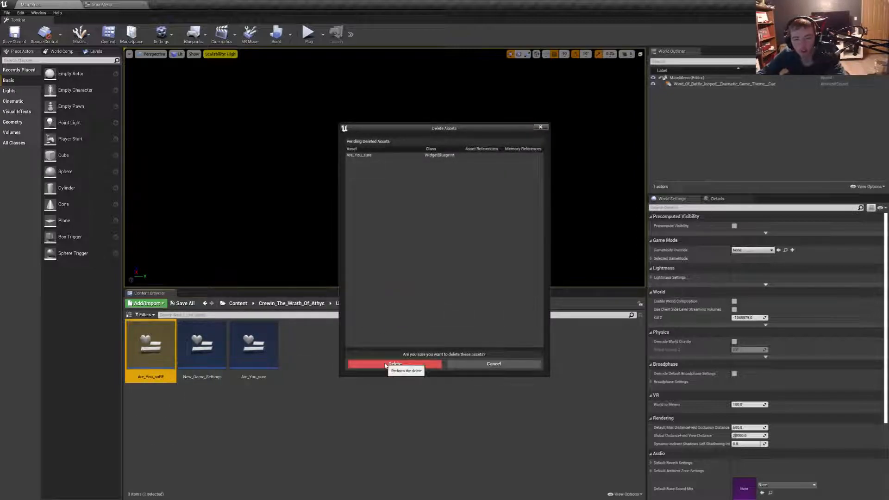
pyautogui.click(385, 364)
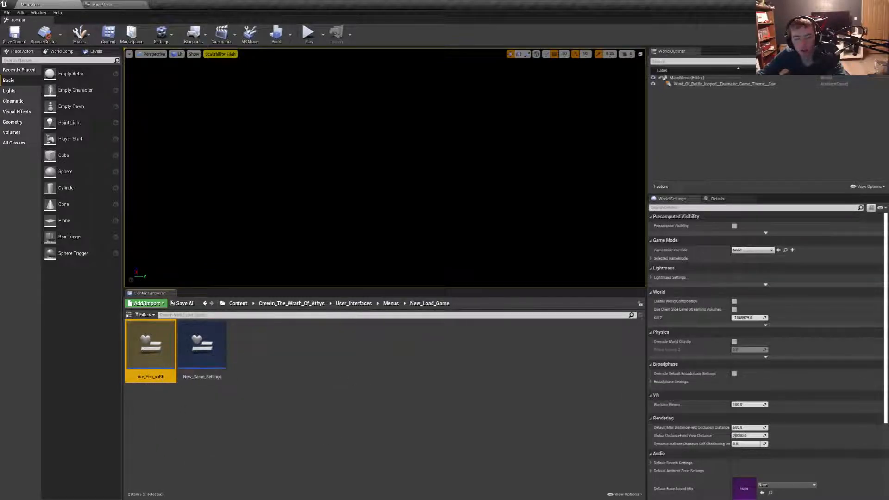
# - Create a widget blueprint named Are_You_Sure in the New_Load_Game folder, and go back to the Menus folder
pyautogui.rightClick(378, 362)
pyautogui.moveTo(510, 363)
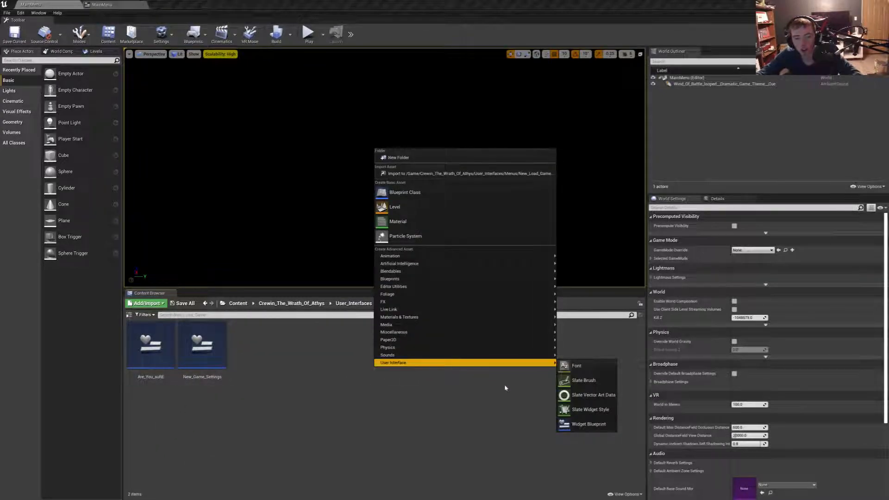
pyautogui.click(580, 425)
pyautogui.write('Are')
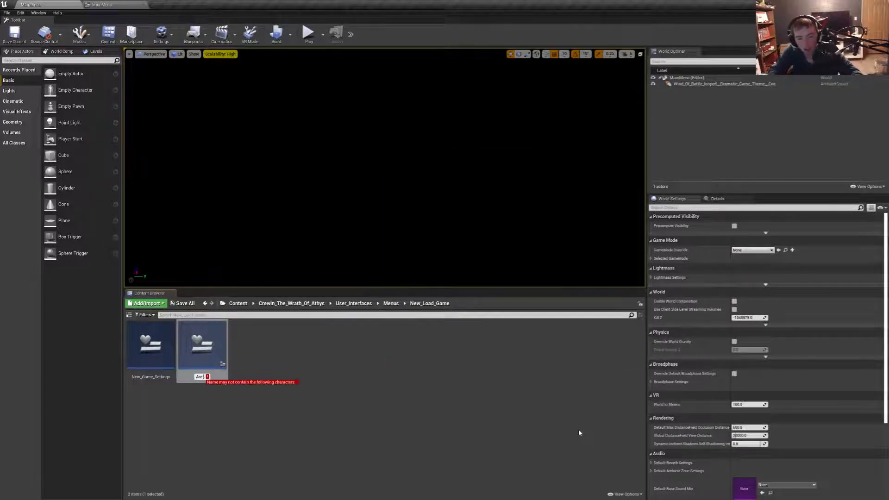
pyautogui.write('_You_Sure')
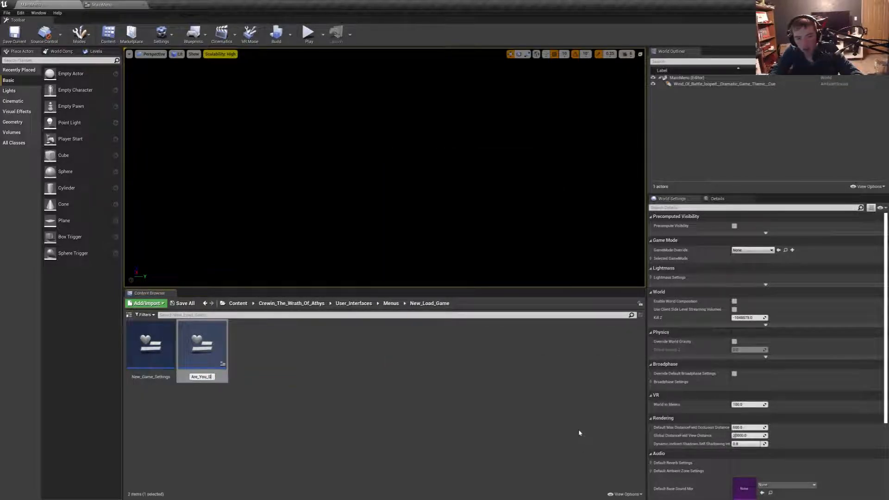
pyautogui.press('Return')
pyautogui.click(391, 303)
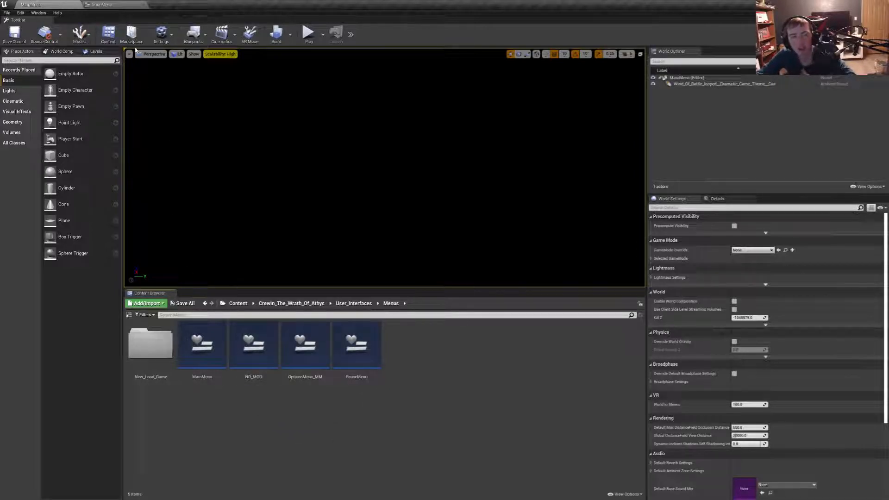
# - Return to the MainMenu widget and examine the layout of its menu buttons in the designer
pyautogui.click(117, 5)
pyautogui.moveTo(555, 241); pyautogui.dragTo(496, 286, button='right')
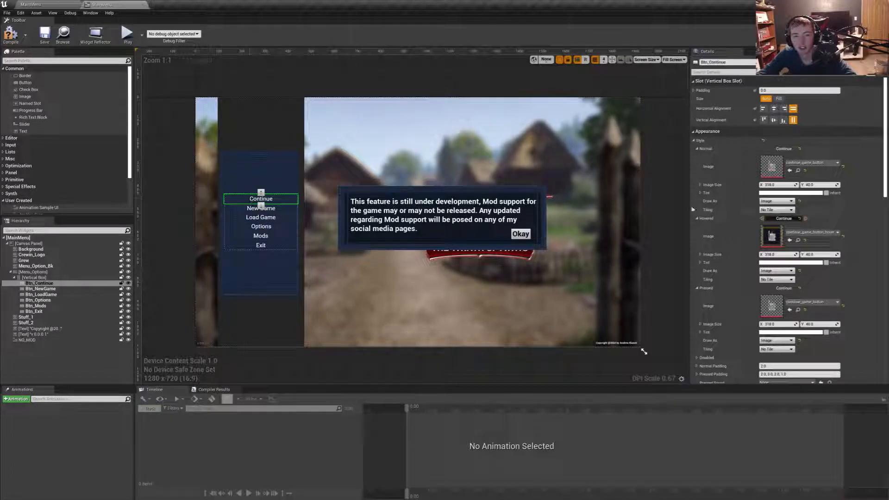
pyautogui.scroll(-6, 615, 243)
pyautogui.moveTo(615, 243); pyautogui.dragTo(446, 242, button='right')
pyautogui.scroll(8, 482, 245)
pyautogui.scroll(-3, 456, 198)
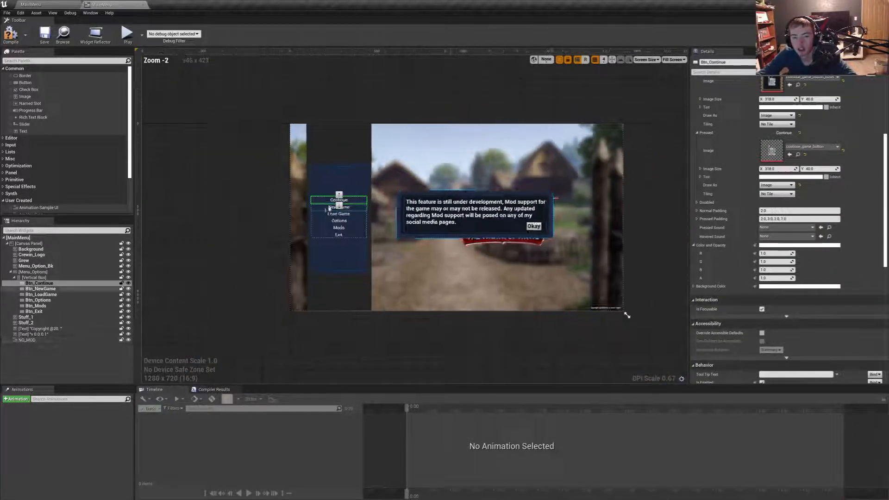
pyautogui.doubleClick(336, 224)
# - Connect a Create Widget node to the On Clicked (Btn_Options) event and set its class to OptionsMenu_MM
pyautogui.moveTo(489, 274); pyautogui.dragTo(449, 245, button='right')
pyautogui.moveTo(449, 245); pyautogui.dragTo(491, 241)
pyautogui.write('remo')
pyautogui.press('Up')
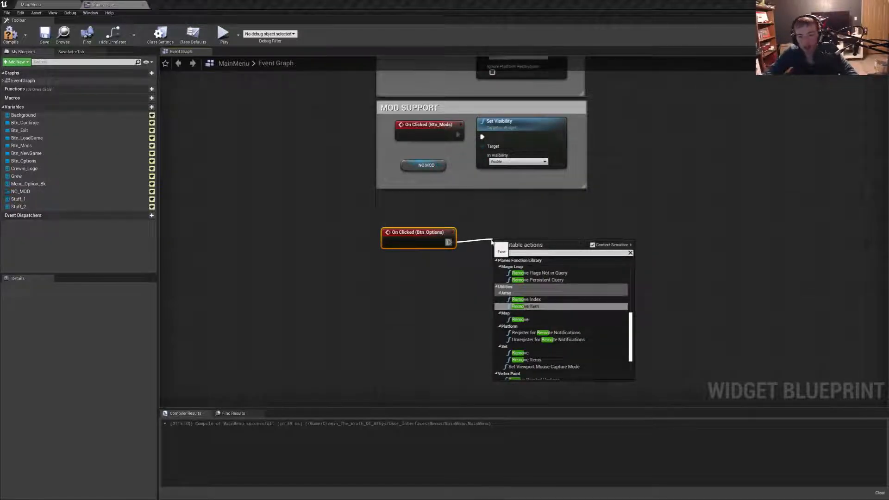
pyautogui.press('Down')
pyautogui.press('BackSpace')
pyautogui.press('BackSpace')
pyautogui.press('BackSpace')
pyautogui.press('BackSpace')
pyautogui.write('cr')
pyautogui.press('BackSpace')
pyautogui.press('BackSpace')
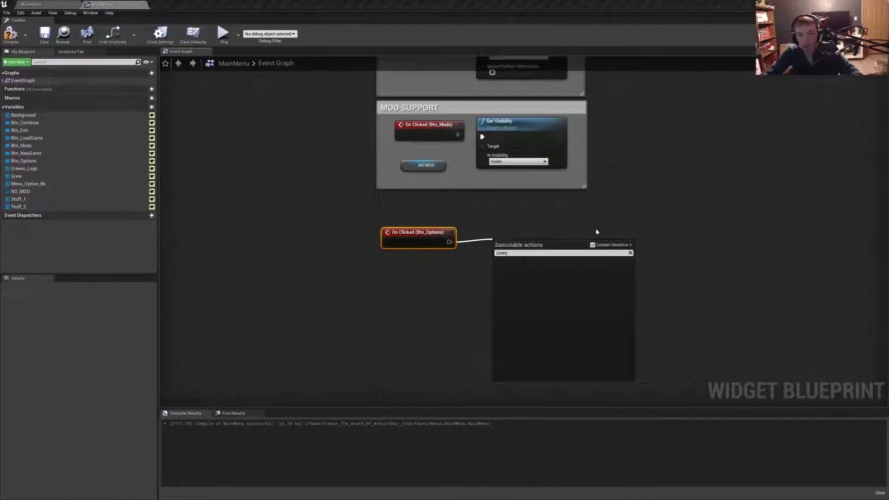
pyautogui.write('Create wid')
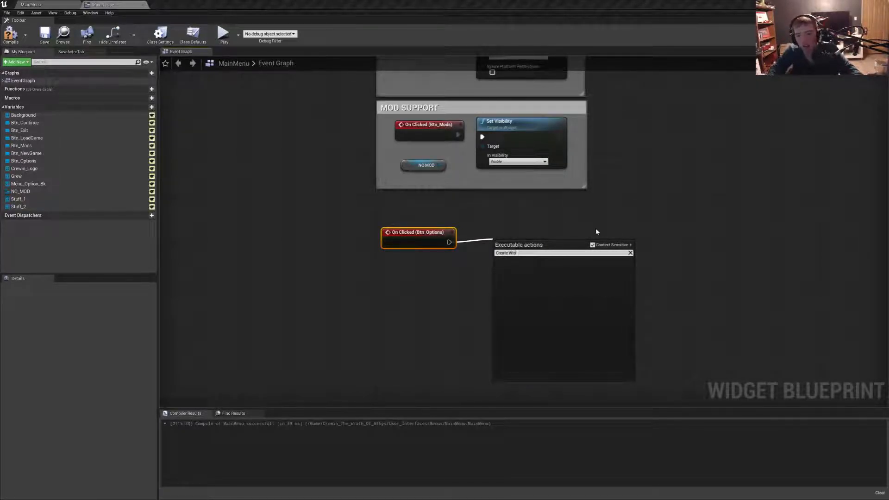
pyautogui.press('Return')
pyautogui.moveTo(537, 243); pyautogui.dragTo(515, 231)
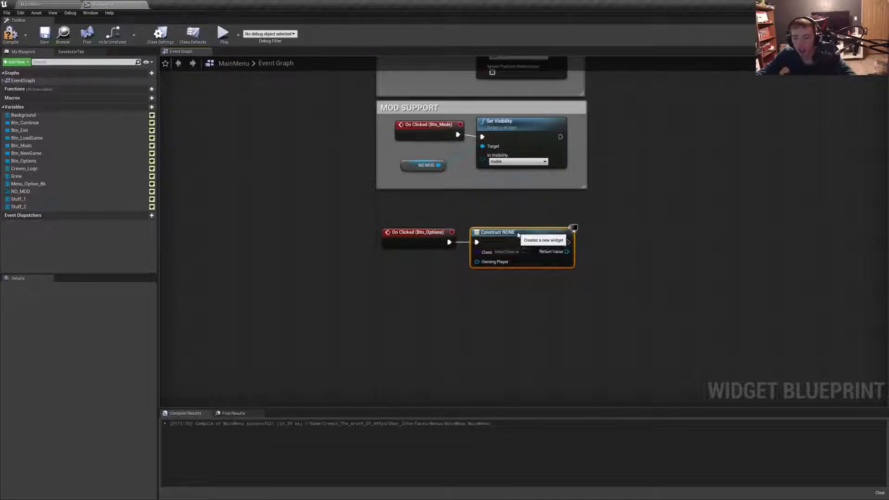
pyautogui.click(506, 252)
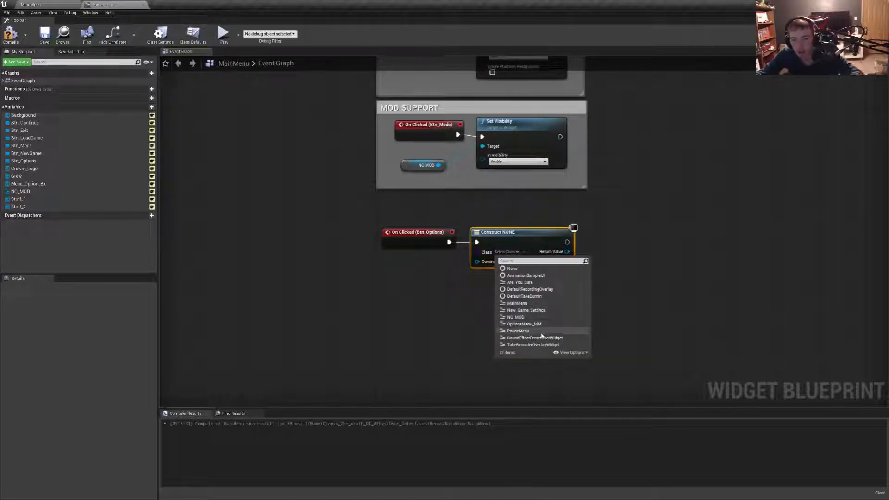
pyautogui.click(524, 324)
# - Feed the Create Widget node's Owning Player from a Get Player Controller node placed beneath the Btn_Options click event
pyautogui.moveTo(477, 267); pyautogui.dragTo(437, 286)
pyautogui.write('get Pl')
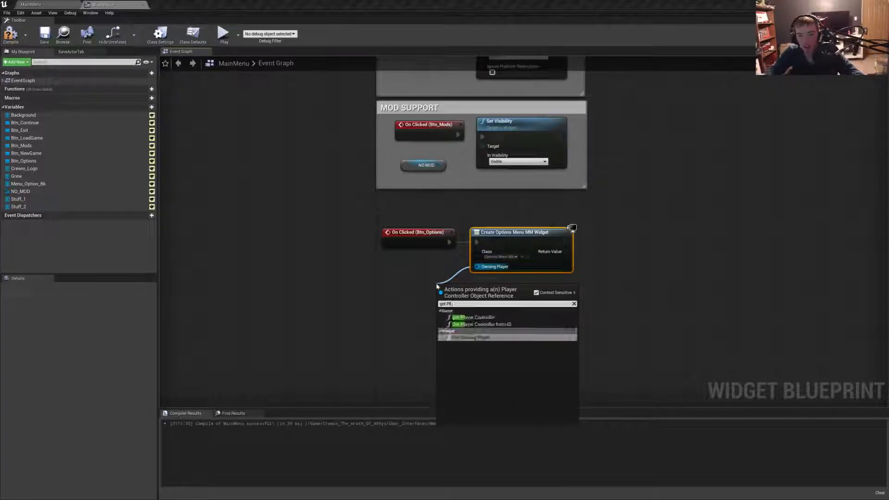
pyautogui.press('Return')
pyautogui.moveTo(439, 284); pyautogui.dragTo(374, 272)
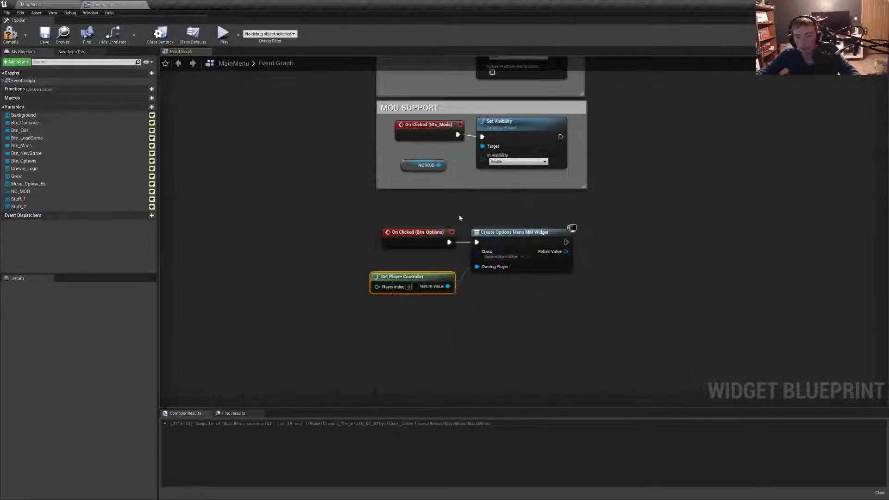
pyautogui.scroll(-3, 374, 273)
pyautogui.scroll(3, 523, 234)
pyautogui.moveTo(523, 234); pyautogui.dragTo(458, 194, button='right')
pyautogui.moveTo(449, 213); pyautogui.dragTo(482, 219)
pyautogui.write('remove')
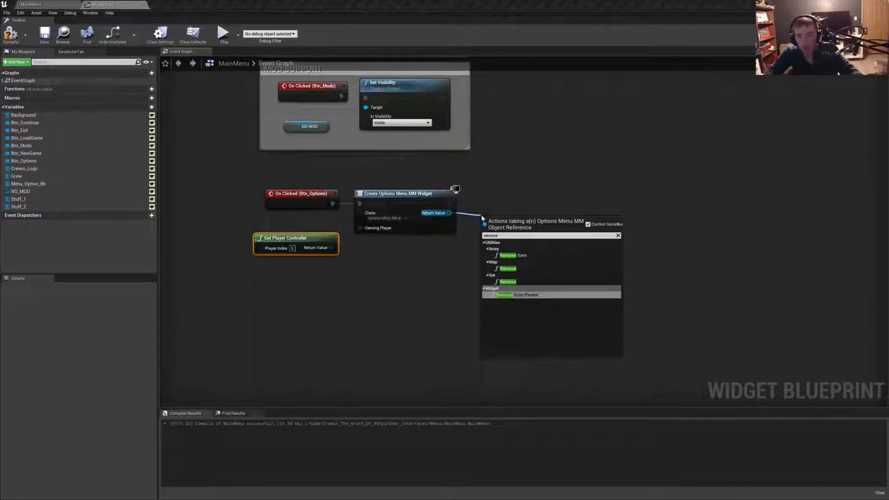
pyautogui.rightClick(413, 291)
pyautogui.moveTo(413, 290); pyautogui.dragTo(415, 292, button='right')
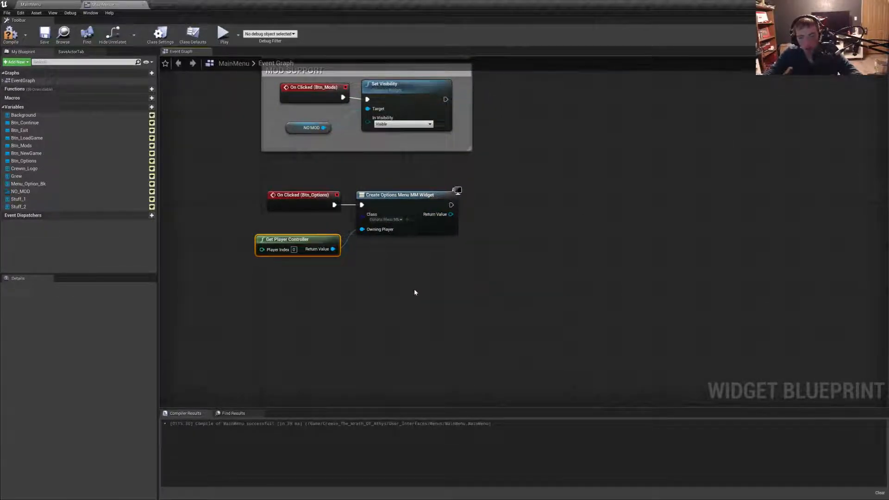
# - Add a Remove from Parent node targeting self and connect it after the Create Options Menu MM Widget node
pyautogui.rightClick(415, 292)
pyautogui.write('rw')
pyautogui.press('BackSpace')
pyautogui.write('emove from')
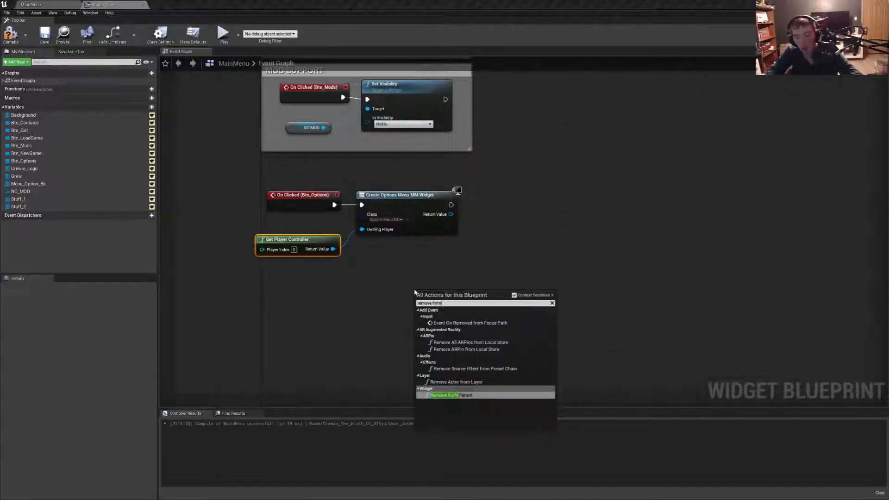
pyautogui.press('Return')
pyautogui.moveTo(435, 293); pyautogui.dragTo(480, 199)
pyautogui.moveTo(451, 205); pyautogui.dragTo(475, 215)
pyautogui.moveTo(479, 203); pyautogui.dragTo(484, 182)
# - Add an Add to Viewport node after Remove from Parent, with the created options widget's Return Value as its target
pyautogui.moveTo(452, 214); pyautogui.dragTo(572, 213)
pyautogui.write('add to')
pyautogui.press('Return')
pyautogui.moveTo(525, 194); pyautogui.dragTo(557, 199)
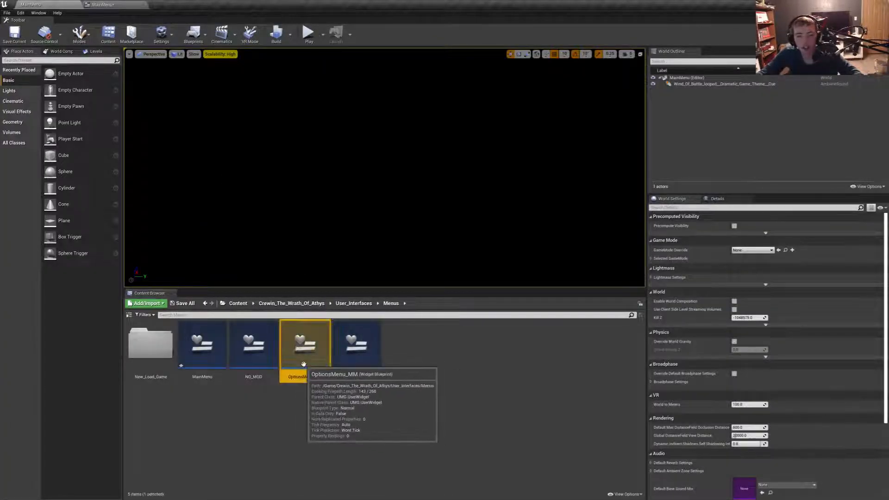
# - Open the OptionsMenu_MM widget and place a text block on its canvas reading SAMPLE TEXT
pyautogui.doubleClick(303, 340)
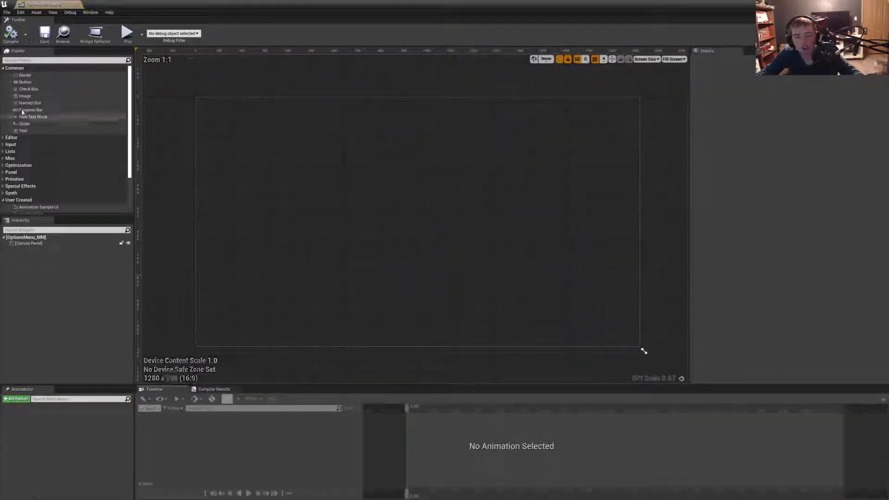
pyautogui.moveTo(28, 132); pyautogui.dragTo(362, 202)
pyautogui.click(794, 168)
pyautogui.write('SAMPL')
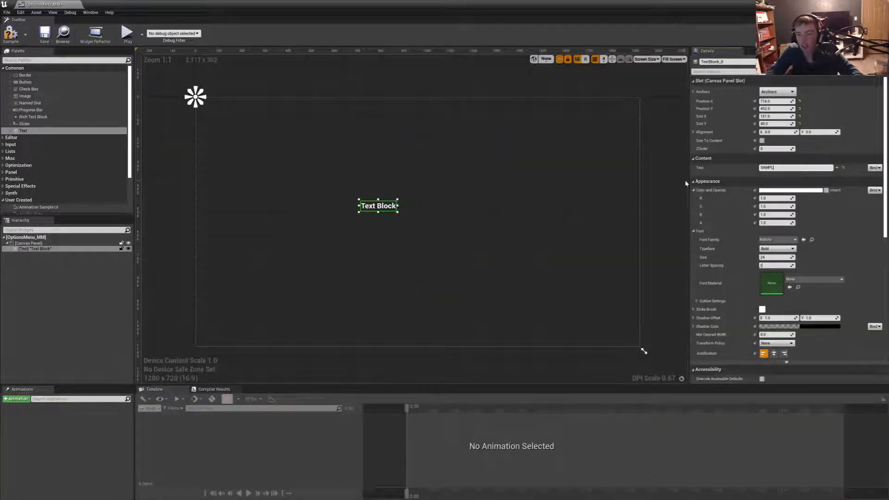
pyautogui.write('E TEXT')
pyautogui.press('Return')
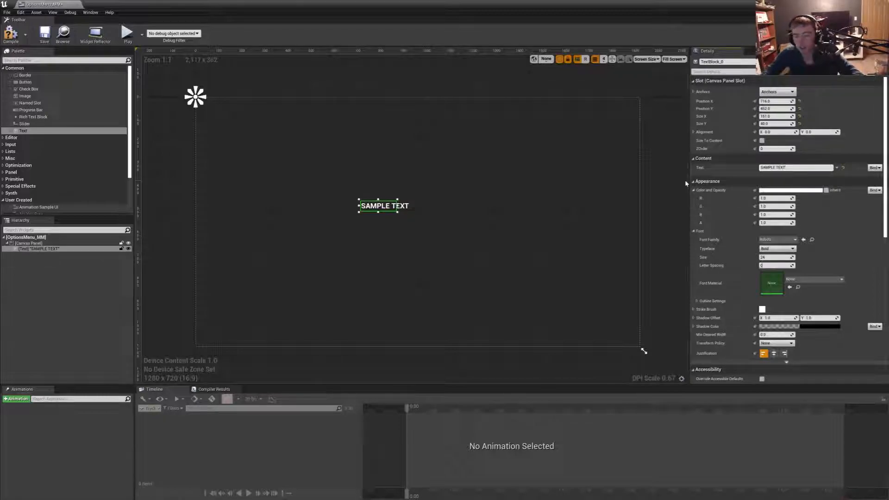
# - Size the SAMPLE TEXT block to its content, enlarge its font to span most of the canvas, and centre it at about X 228, Y 372
pyautogui.click(762, 140)
pyautogui.moveTo(775, 257); pyautogui.dragTo(787, 257)
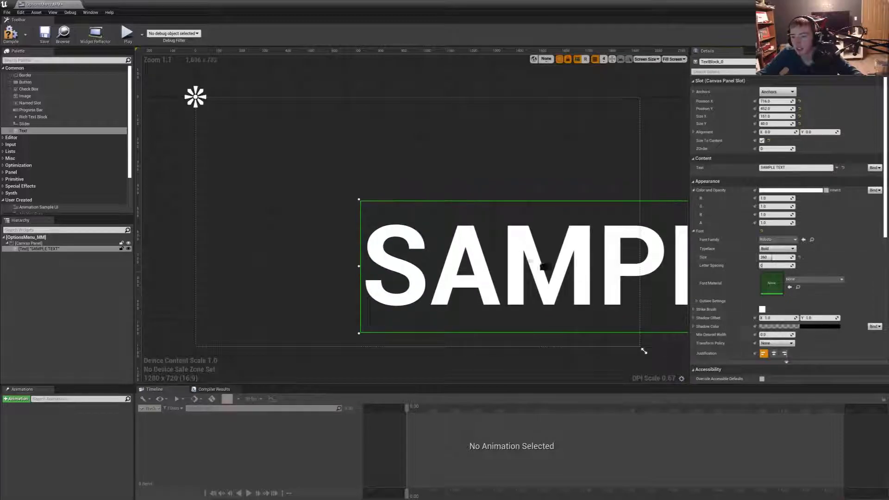
pyautogui.moveTo(455, 232); pyautogui.dragTo(313, 184)
pyautogui.moveTo(780, 258); pyautogui.dragTo(772, 258)
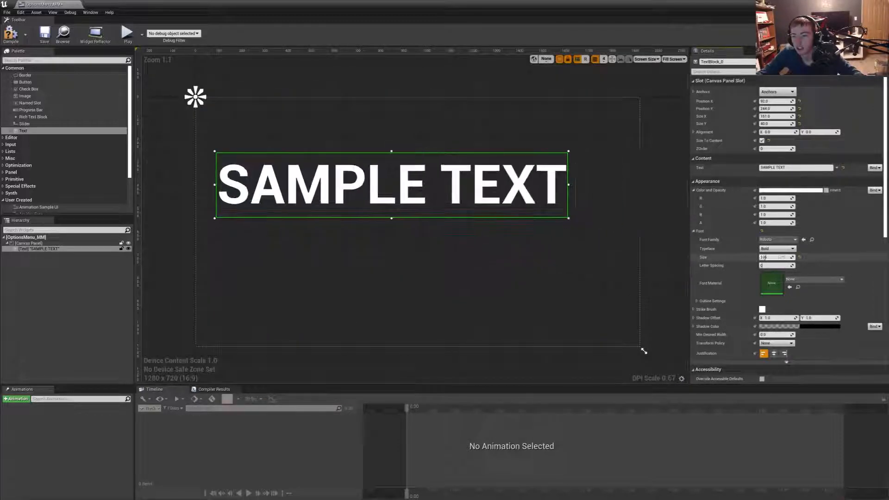
pyautogui.moveTo(441, 181); pyautogui.dragTo(471, 207)
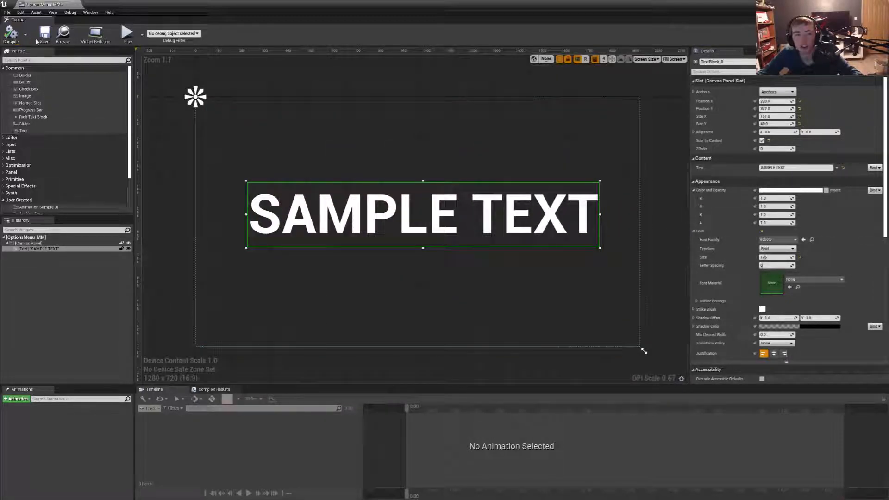
# - Close the OptionsMenu_MM editor, play-test the main menu's Options button, and return to the MainMenu event graph
pyautogui.click(73, 4)
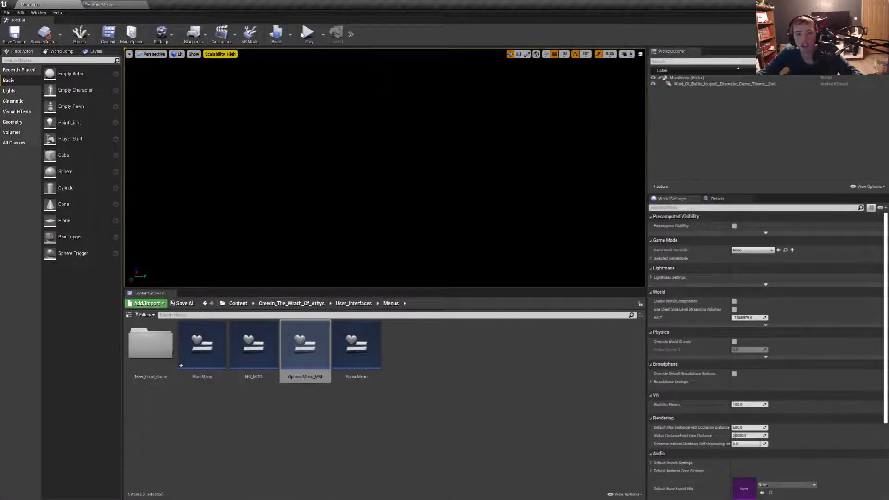
pyautogui.click(309, 32)
pyautogui.click(199, 171)
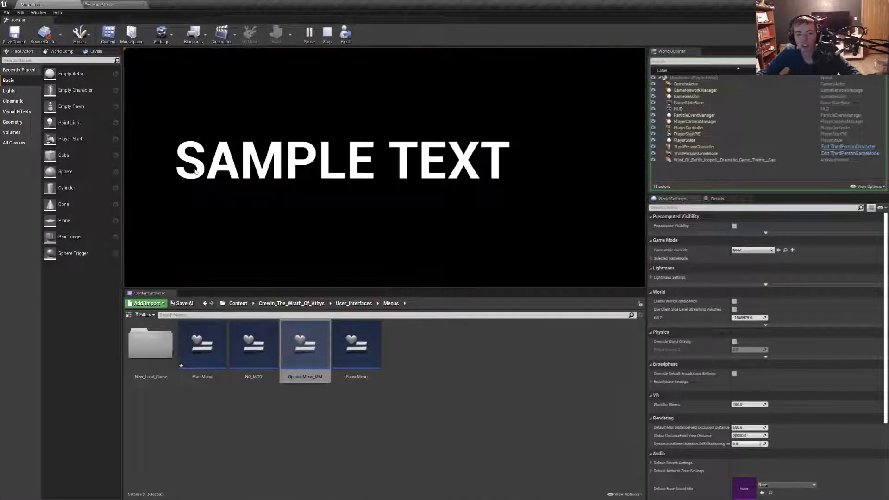
pyautogui.press('Escape')
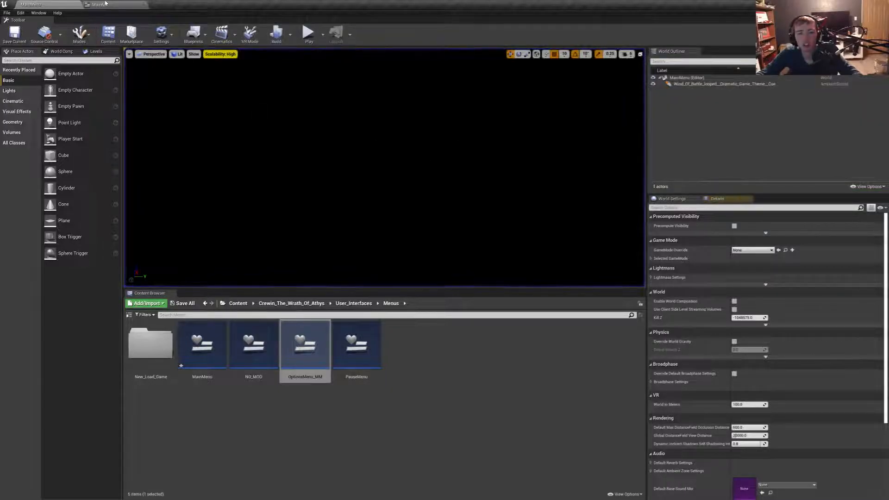
pyautogui.click(101, 5)
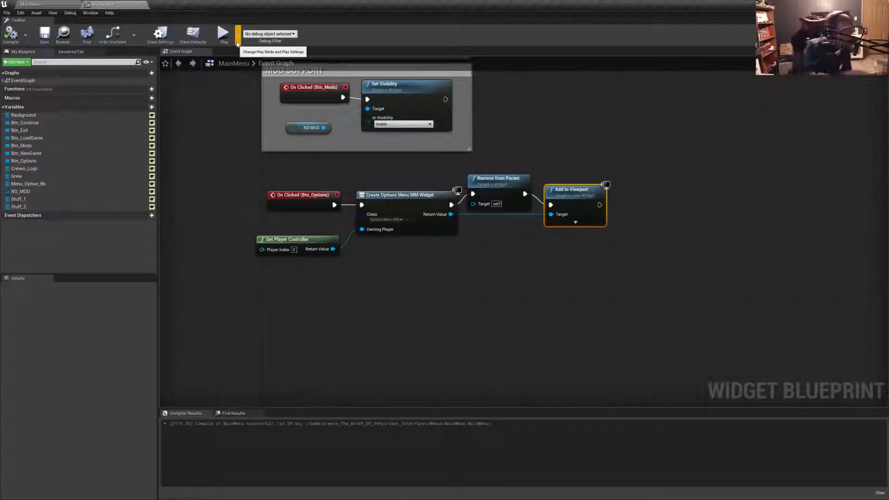
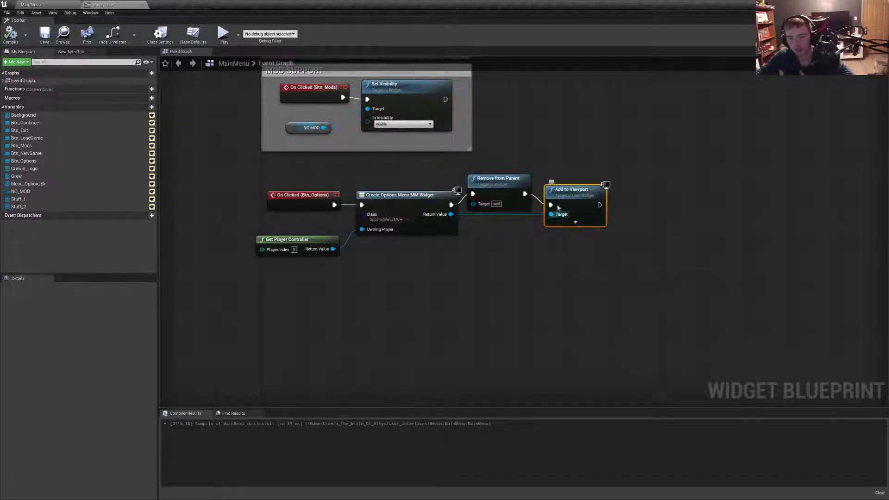
# - Add a comment box titled OPTIONS around the options button nodes and align it beneath the MOD SUPPORT comment
pyautogui.moveTo(250, 278); pyautogui.dragTo(656, 174)
pyautogui.write('cOPTIONS')
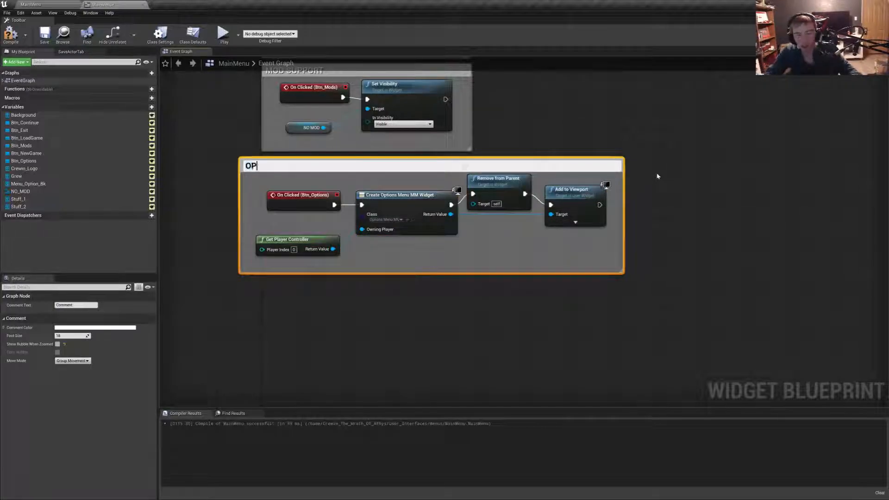
pyautogui.click(657, 176)
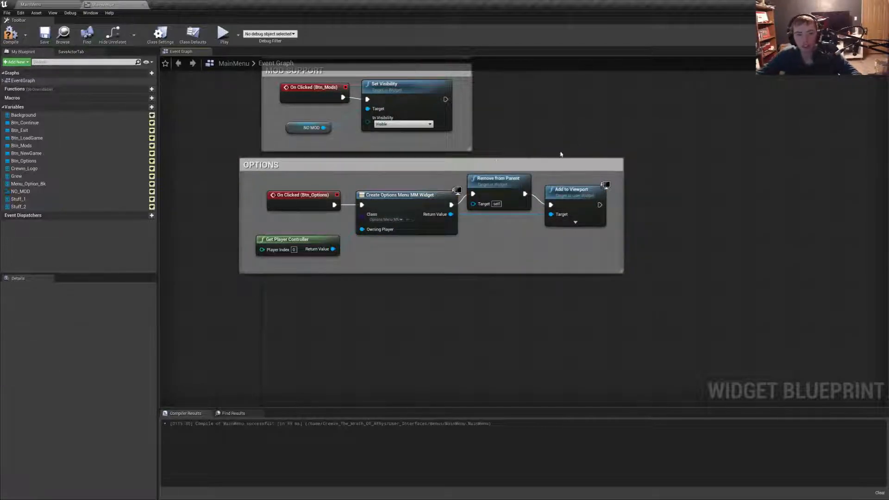
pyautogui.moveTo(297, 171); pyautogui.dragTo(318, 171)
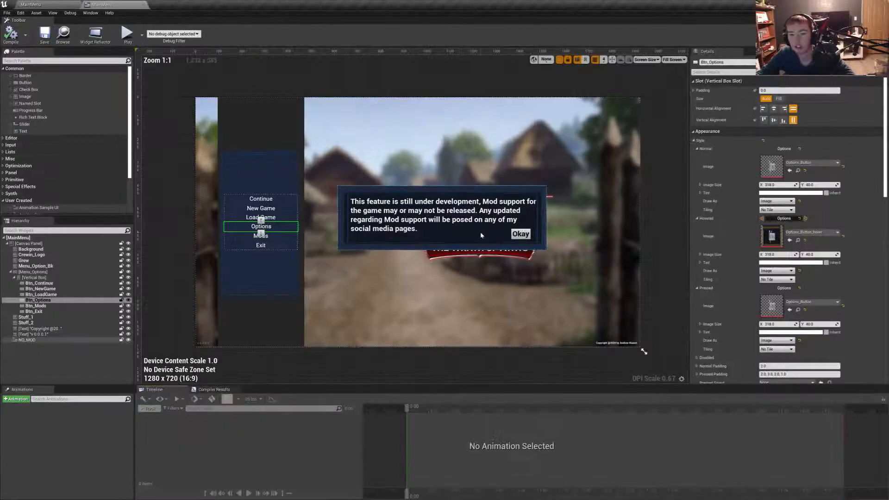
# - Create an On Clicked event for the Btn_LoadGame button
pyautogui.click(40, 295)
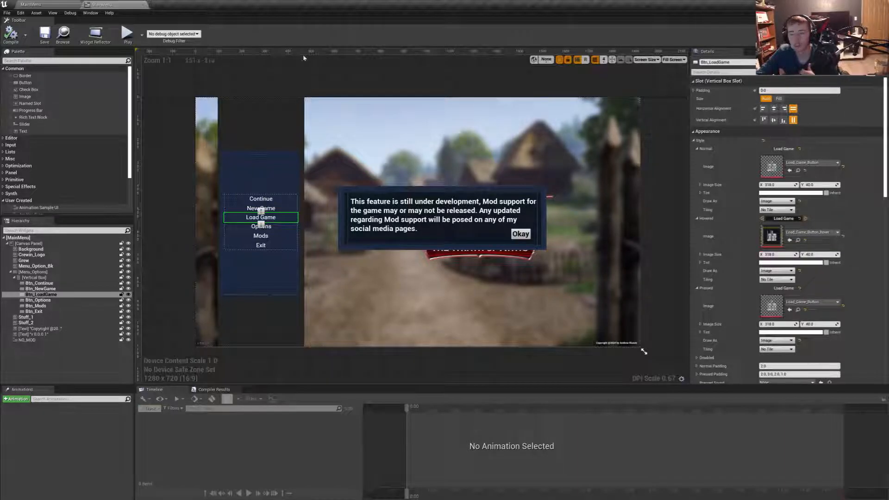
pyautogui.click(52, 4)
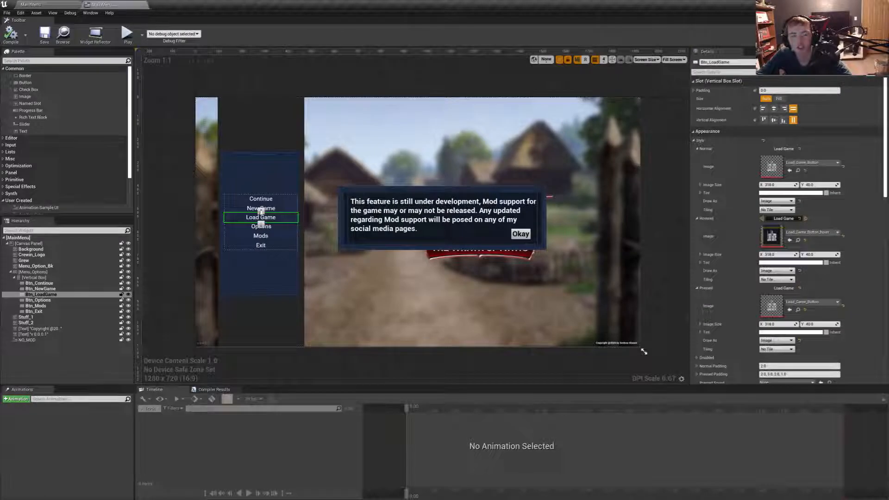
pyautogui.scroll(-15, 785, 343)
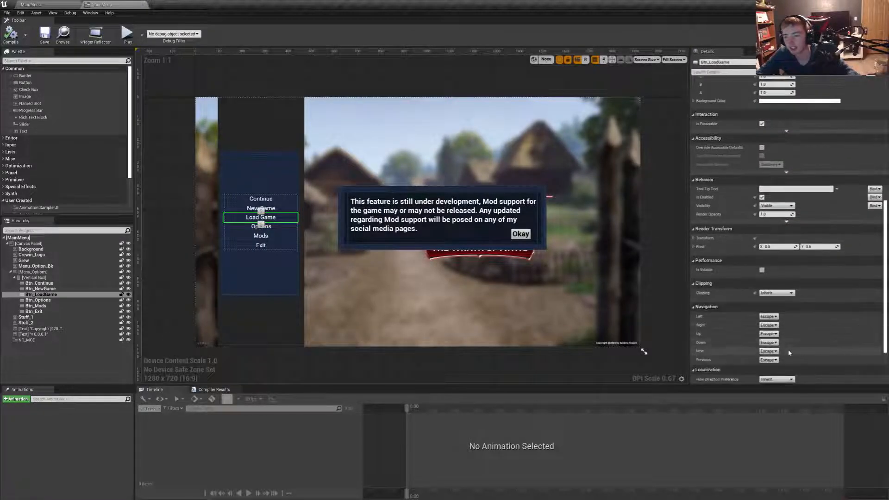
pyautogui.click(785, 341)
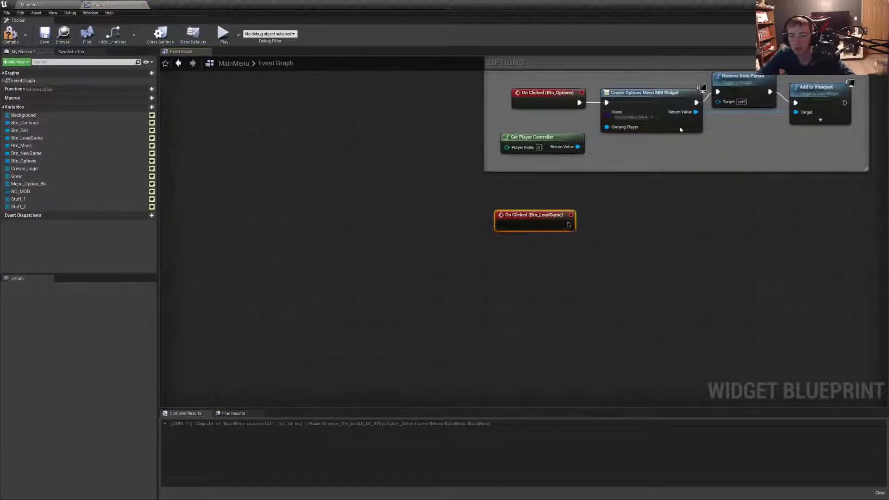
# - Create an On Clicked event for the Btn_NewGame button
pyautogui.click(841, 35)
pyautogui.click(284, 209)
pyautogui.scroll(-15, 814, 332)
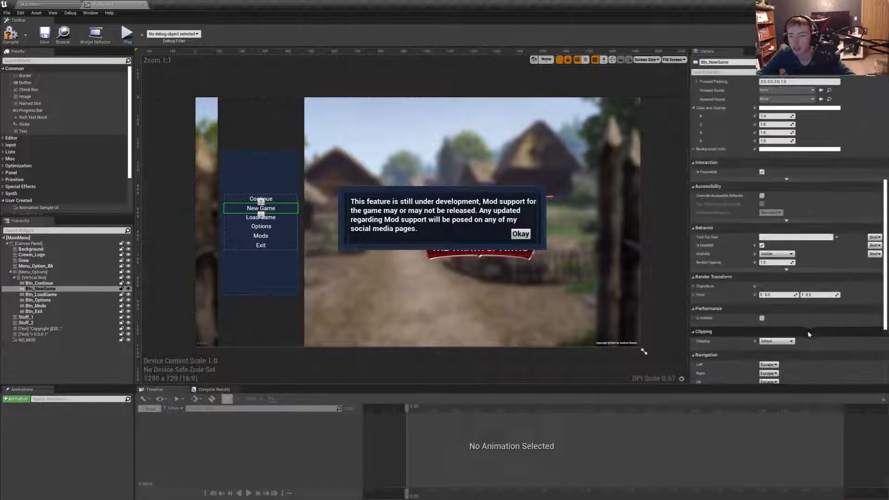
pyautogui.click(785, 341)
# - Create an On Clicked event for the Btn_Continue button
pyautogui.click(841, 35)
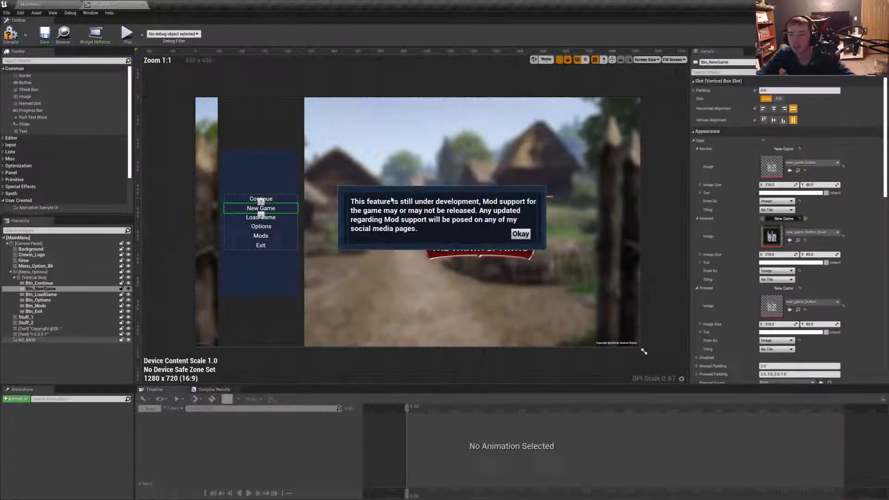
pyautogui.scroll(1, 388, 200)
pyautogui.click(254, 200)
pyautogui.scroll(-15, 813, 278)
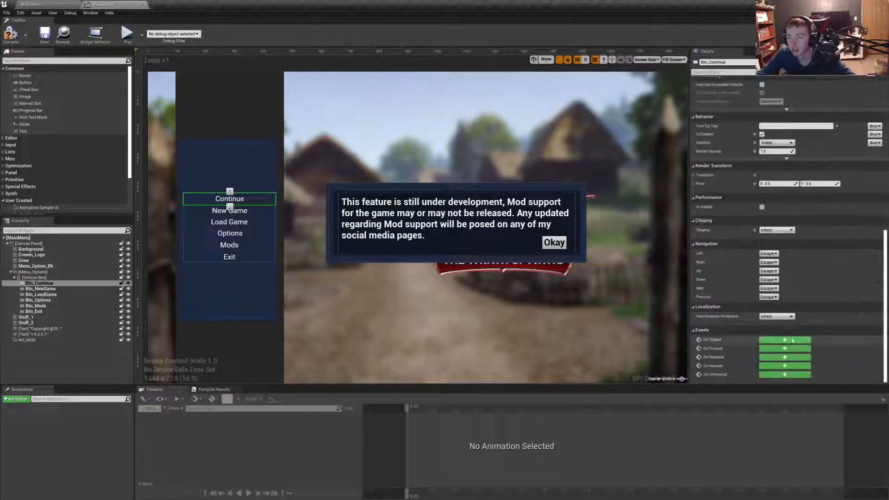
pyautogui.click(787, 341)
# - Arrange the load game, new game and continue click events in a spaced vertical column below the OPTIONS comment
pyautogui.scroll(-1, 518, 137)
pyautogui.moveTo(518, 137); pyautogui.dragTo(457, 226, button='right')
pyautogui.moveTo(455, 176); pyautogui.dragTo(438, 246, button='right')
pyautogui.moveTo(449, 242); pyautogui.dragTo(440, 242)
pyautogui.moveTo(468, 324); pyautogui.dragTo(502, 192, button='right')
# - Add a comment box around the Btn_Continue click event reading "Continue will automatically load the latest saved game"
pyautogui.moveTo(434, 263); pyautogui.dragTo(553, 226)
pyautogui.write('c')
pyautogui.write('Cont')
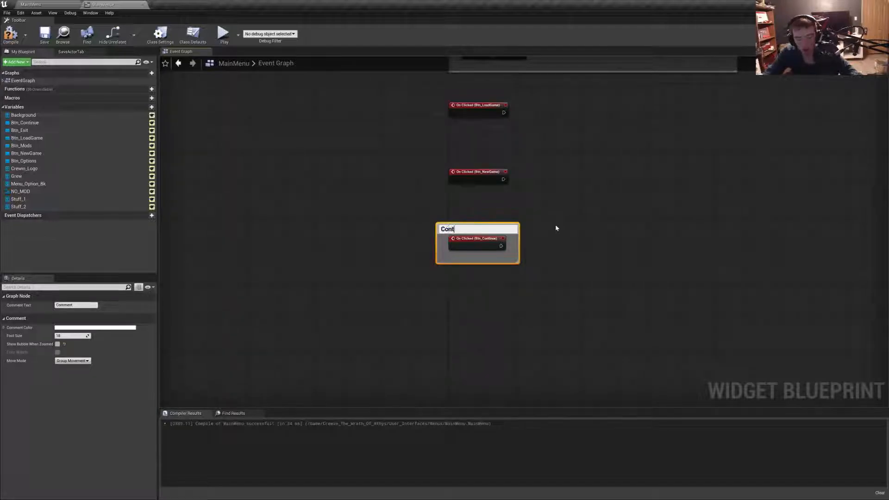
pyautogui.write('inue will automatical')
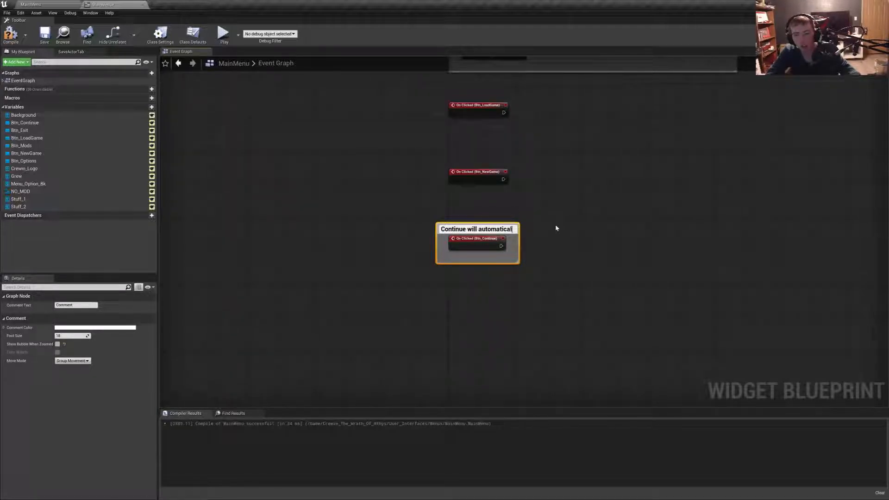
pyautogui.write('ly')
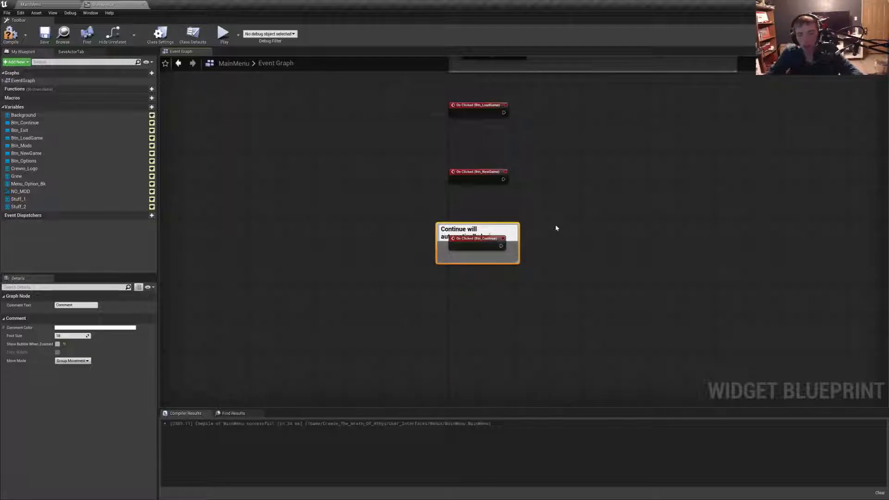
pyautogui.press('BackSpace')
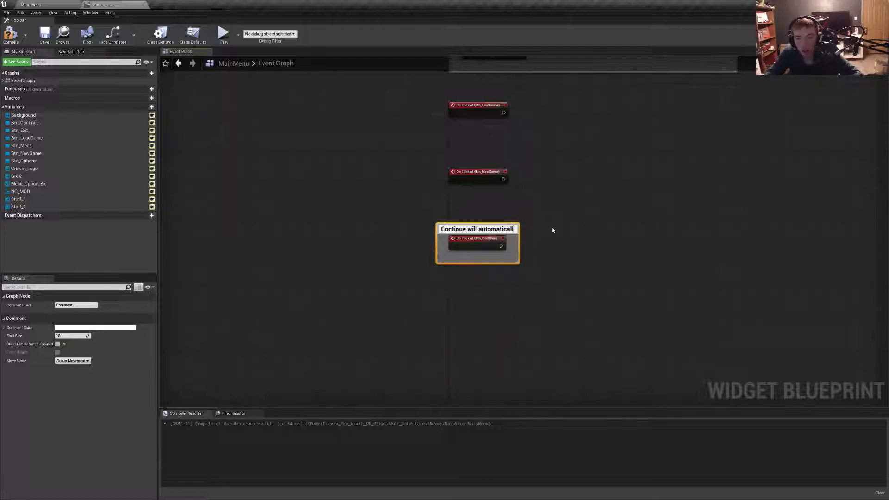
pyautogui.write('y')
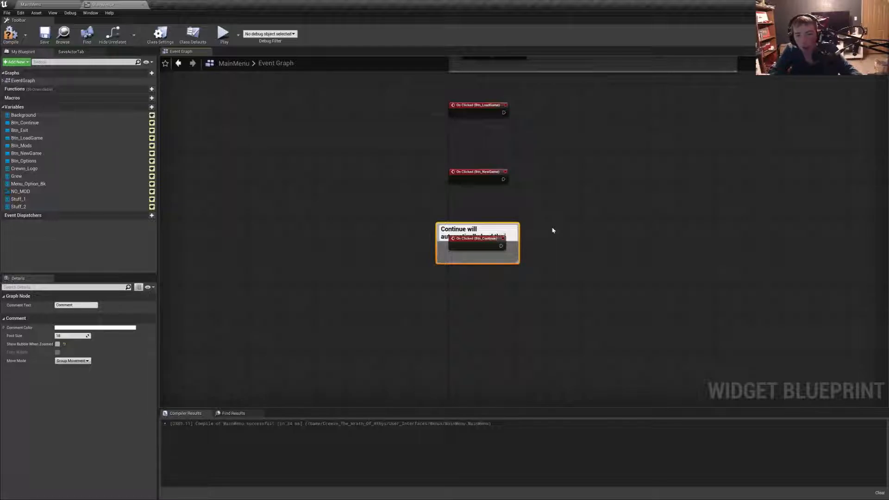
pyautogui.write(' load the ')
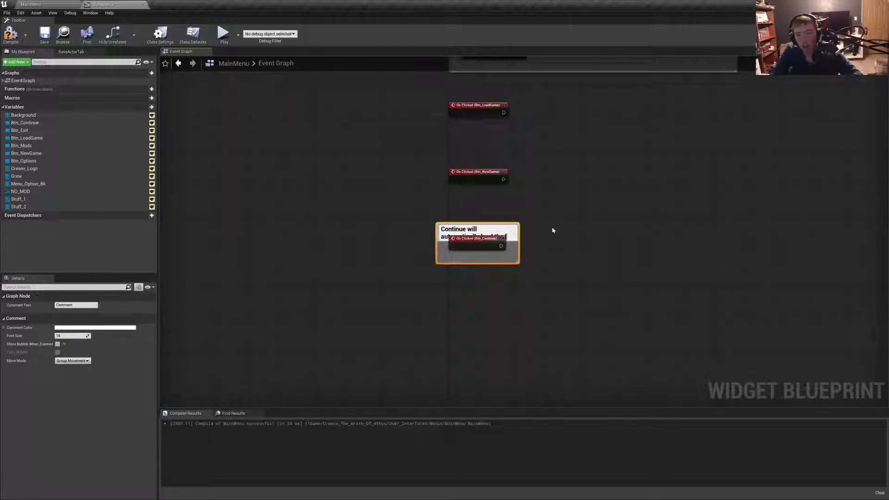
pyautogui.write('latest saved game')
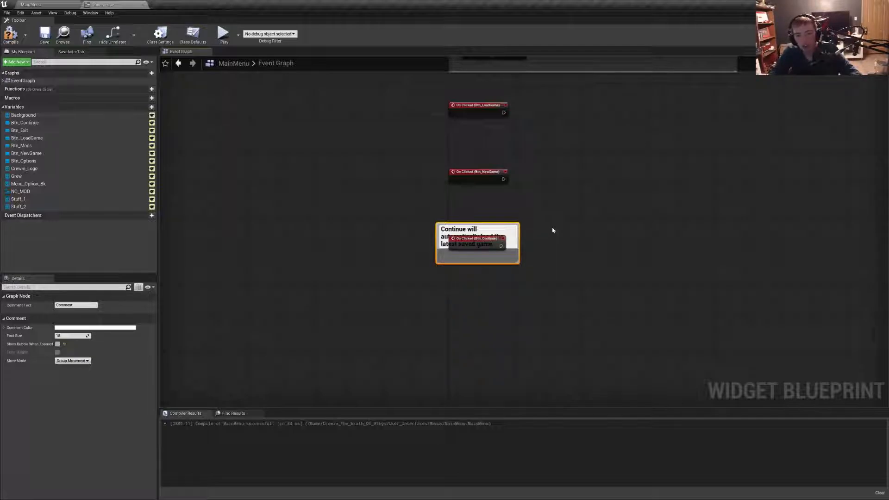
pyautogui.press('Return')
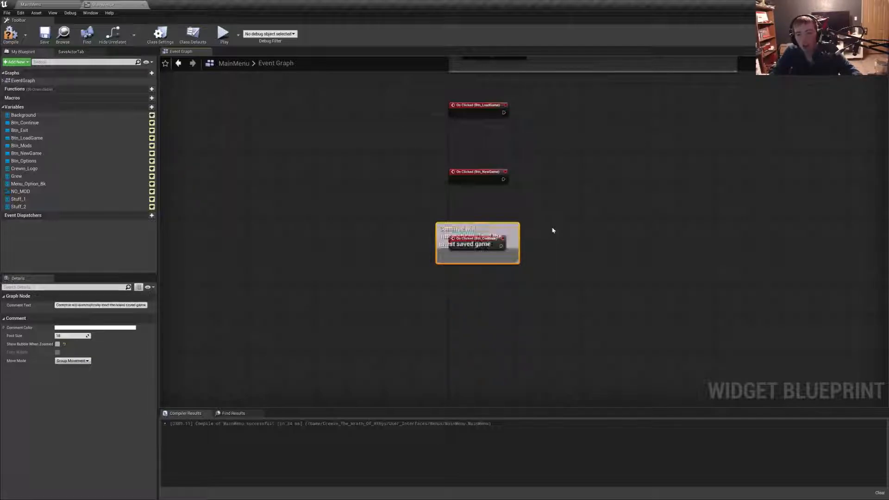
# - Enlarge the continue comment box so its title fits on one line and move it further below the new game event
pyautogui.click(485, 267)
pyautogui.moveTo(518, 261); pyautogui.dragTo(646, 300)
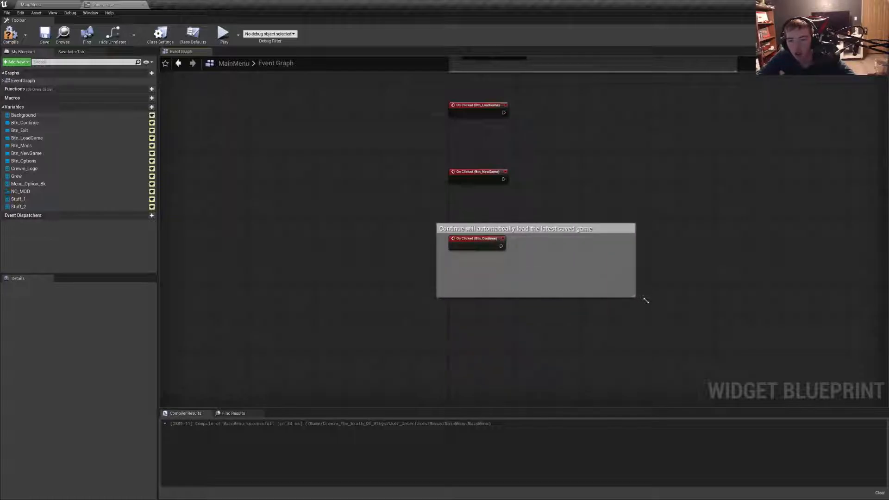
pyautogui.moveTo(523, 228); pyautogui.dragTo(472, 288)
# - Add a comment box titled "Creates A New Game" around the Btn_NewGame click event
pyautogui.moveTo(445, 209); pyautogui.dragTo(560, 165)
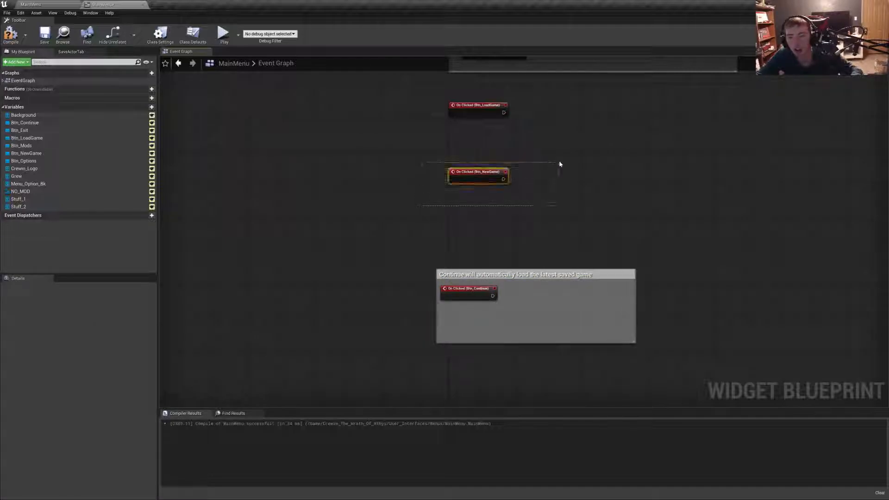
pyautogui.write('c')
pyautogui.write('Create')
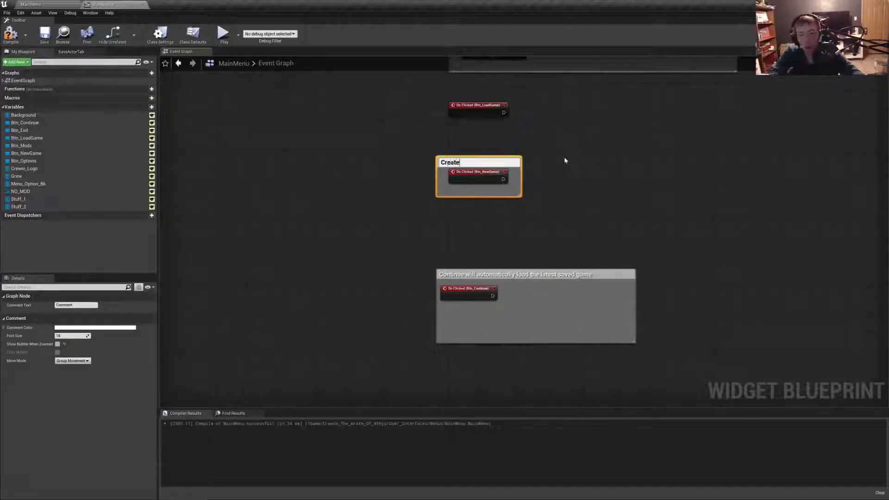
pyautogui.write('s A New Game')
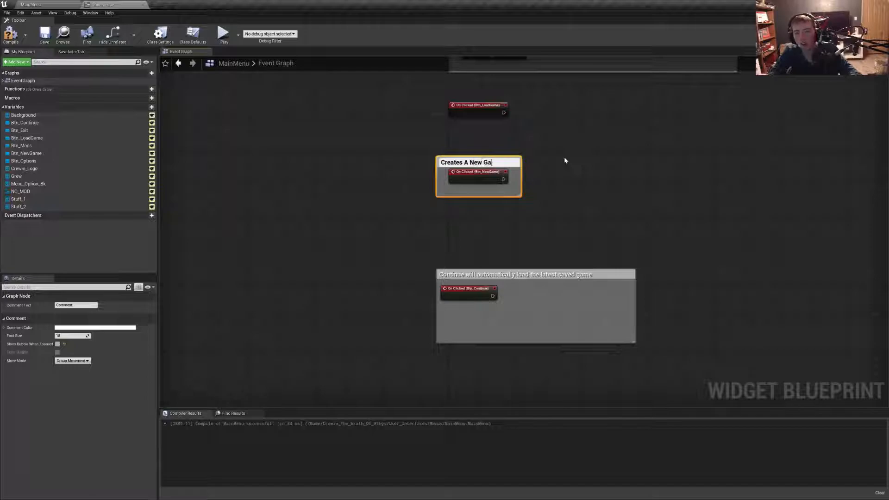
pyautogui.press('Return')
# - Add a comment box titled "Opens the load game screen" around the Btn_LoadGame click event
pyautogui.press('c')
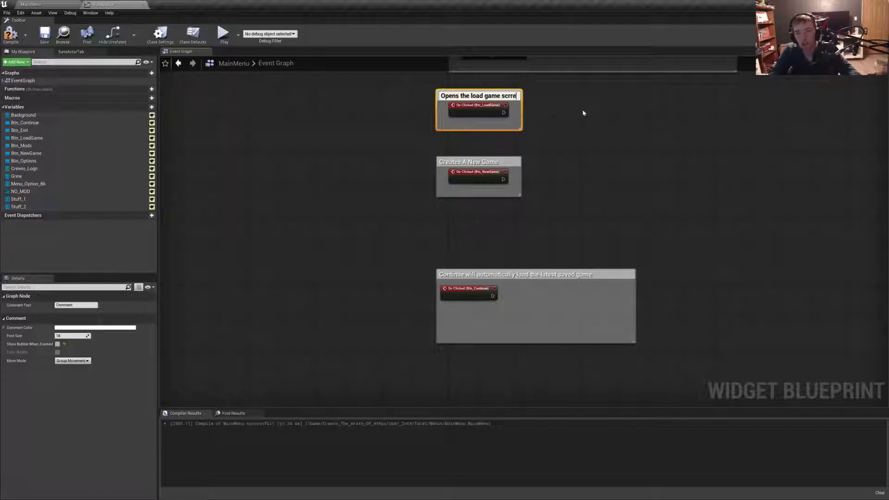
pyautogui.write('een')
pyautogui.press('Return')
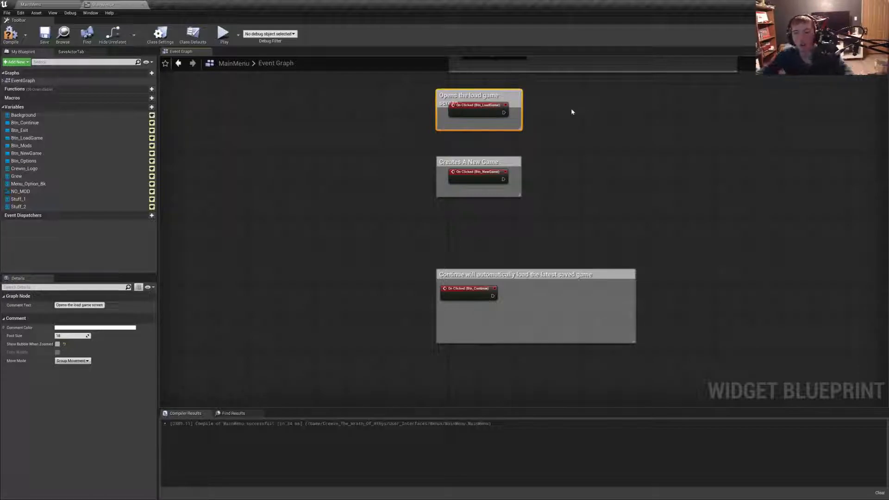
# - Widen the load game comment box and stack the three new comment boxes directly beneath the OPTIONS comment
pyautogui.moveTo(522, 130); pyautogui.dragTo(536, 131)
pyautogui.moveTo(515, 93); pyautogui.dragTo(528, 76)
pyautogui.moveTo(457, 165); pyautogui.dragTo(469, 123)
pyautogui.moveTo(465, 275); pyautogui.dragTo(476, 166)
# - Compile and save the MainMenu widget blueprint
pyautogui.click(10, 35)
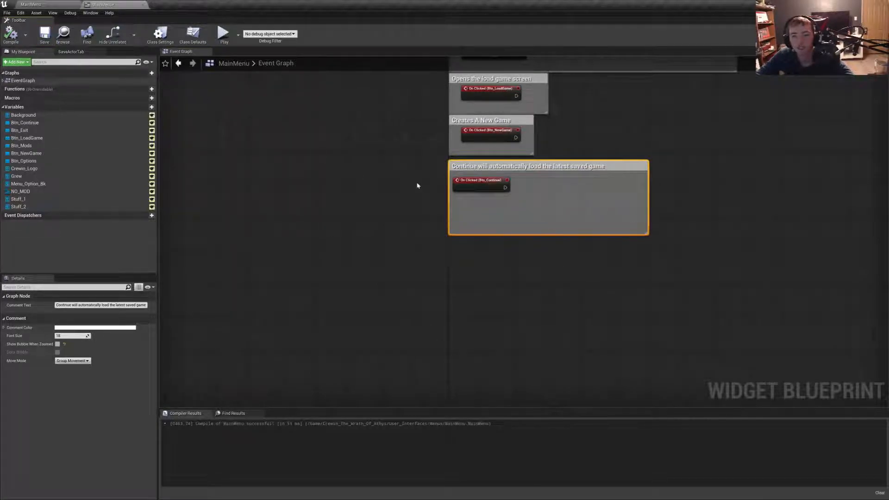
pyautogui.scroll(-4, 379, 214)
pyautogui.scroll(4, 378, 214)
pyautogui.doubleClick(407, 310)
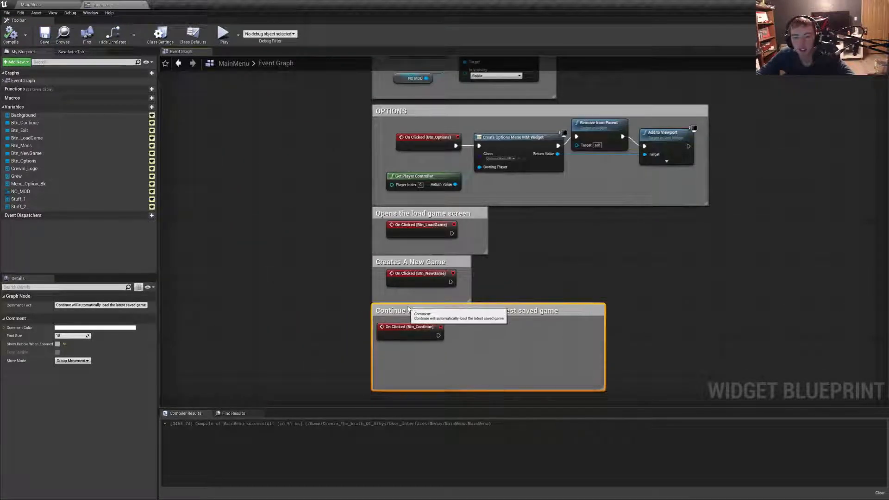
pyautogui.scroll(-4, 309, 262)
pyautogui.scroll(-3, 301, 255)
pyautogui.click(290, 247)
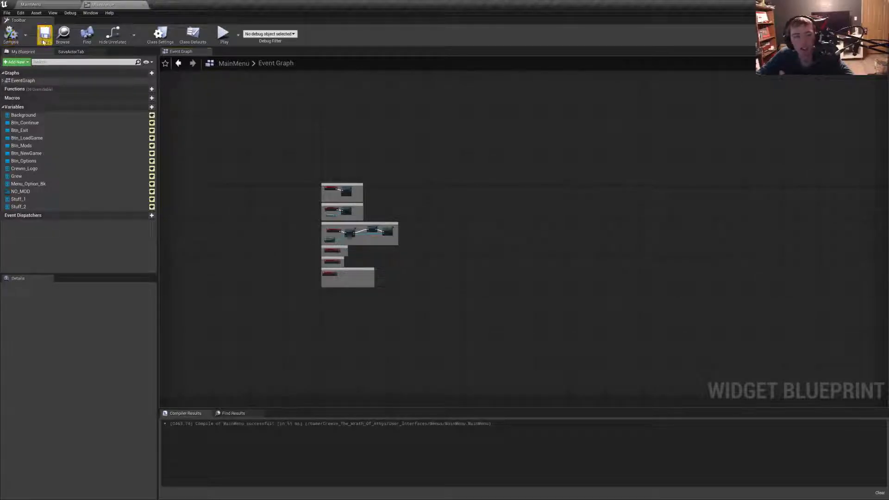
pyautogui.click(30, 4)
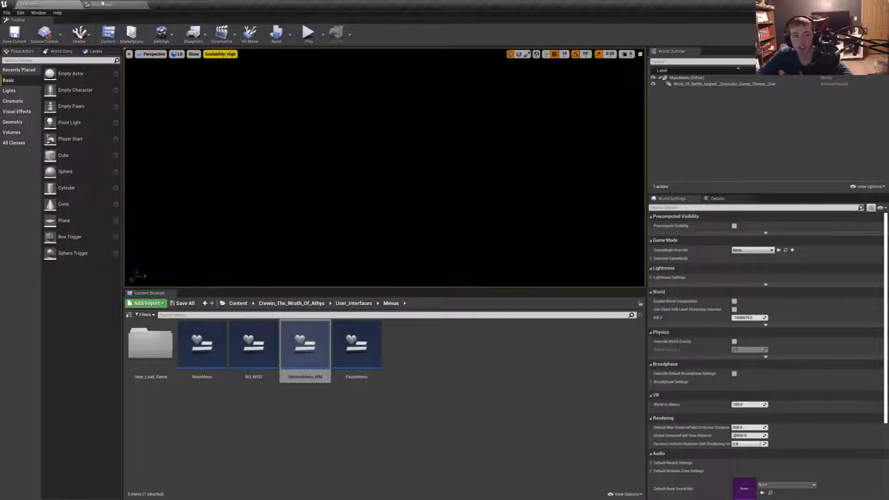
pyautogui.click(102, 4)
# - Add an Open Level (by Name) node after the Btn_Continue click event, with Crewin as the level name
pyautogui.scroll(5, 387, 232)
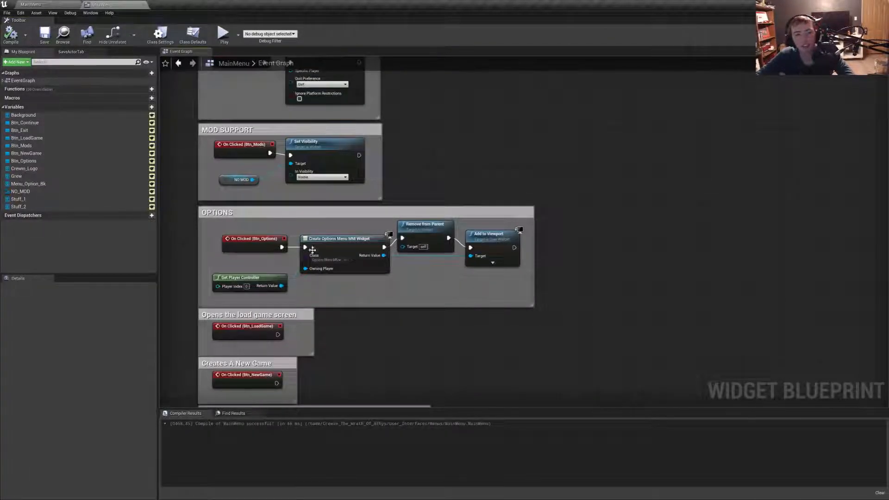
pyautogui.moveTo(321, 228); pyautogui.dragTo(325, 105, button='right')
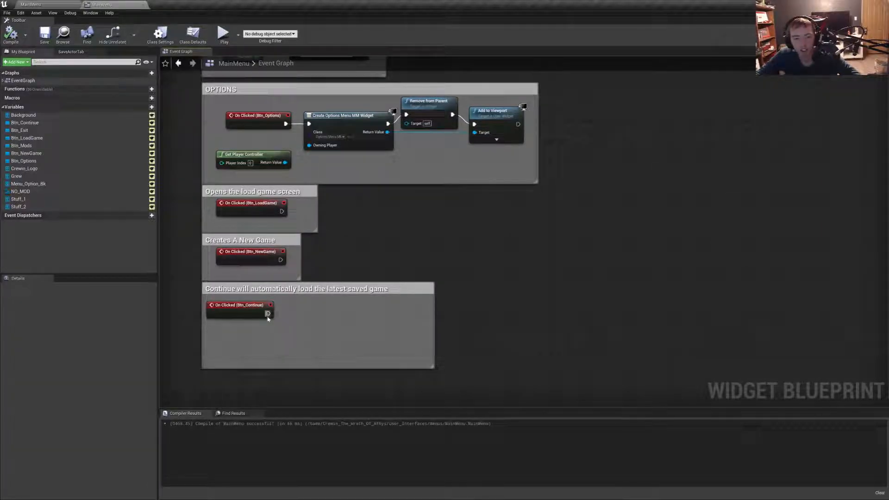
pyautogui.moveTo(267, 316); pyautogui.dragTo(297, 314)
pyautogui.write('Open')
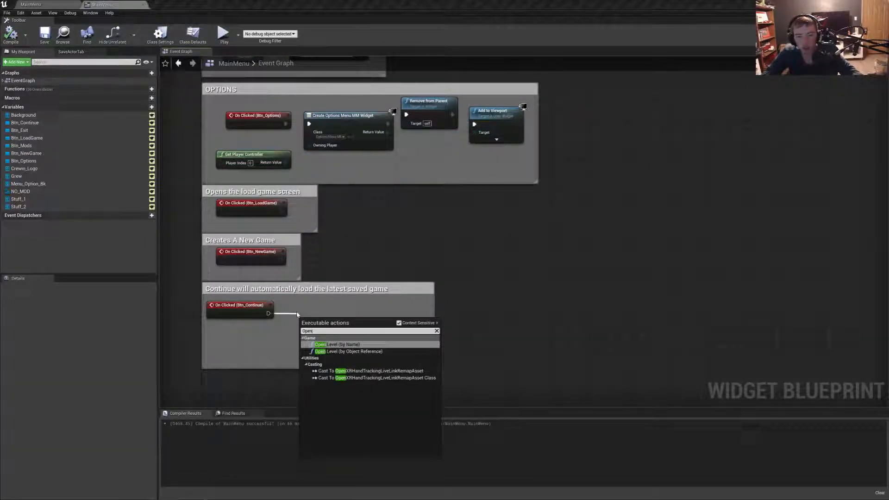
pyautogui.press('Return')
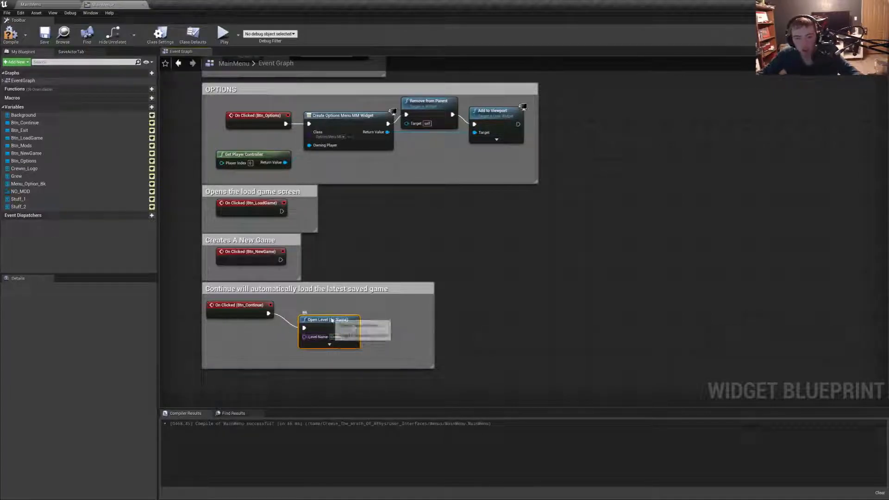
# - Widen the continue comment box and shift the Open Level node away from the event to leave room between them
pyautogui.moveTo(324, 320); pyautogui.dragTo(304, 305)
pyautogui.moveTo(432, 315); pyautogui.dragTo(558, 313)
pyautogui.moveTo(321, 310); pyautogui.dragTo(404, 305)
# - Insert a Set Input Mode Game And UI node between the Btn_Continue click event and the Open Level node
pyautogui.moveTo(271, 316); pyautogui.dragTo(302, 317)
pyautogui.write('set input mode')
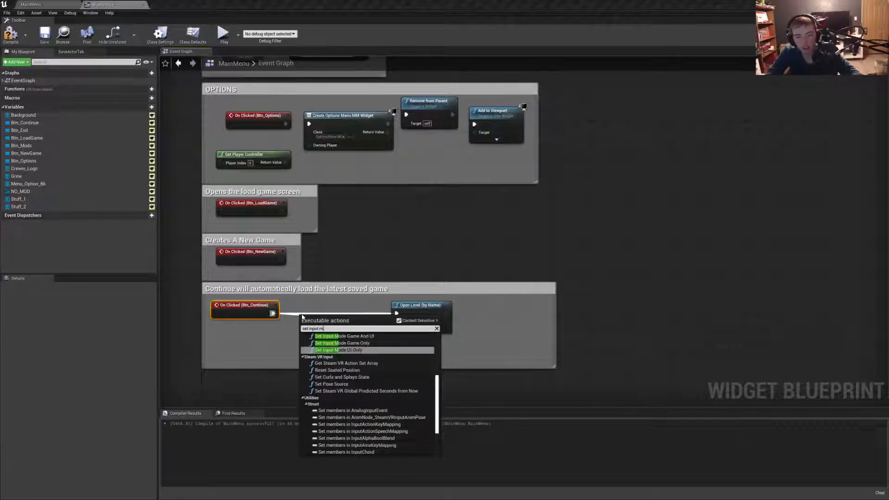
pyautogui.press('Up')
pyautogui.press('Up')
pyautogui.press('Return')
# - Add a Get Player Controller node feeding the Player Controller input of Set Input Mode Game And UI
pyautogui.moveTo(303, 317); pyautogui.dragTo(254, 342)
pyautogui.write('get player')
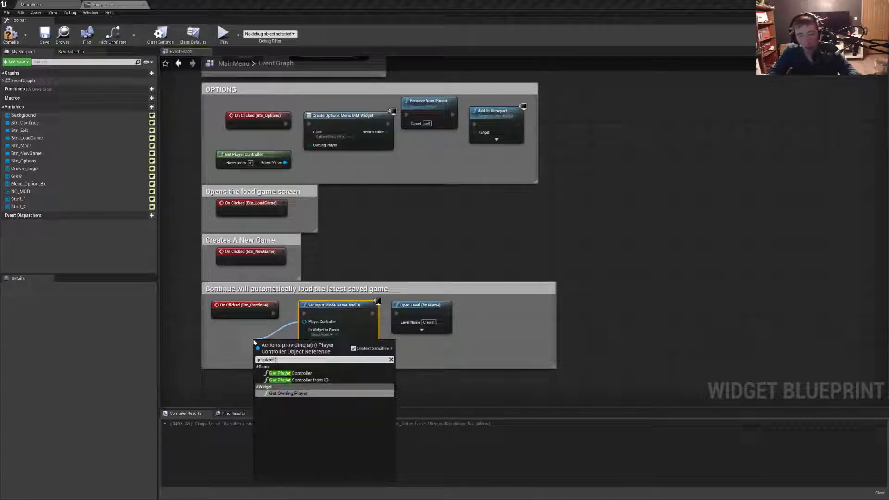
pyautogui.press('Up')
pyautogui.press('Up')
pyautogui.press('Return')
pyautogui.scroll(2, 254, 342)
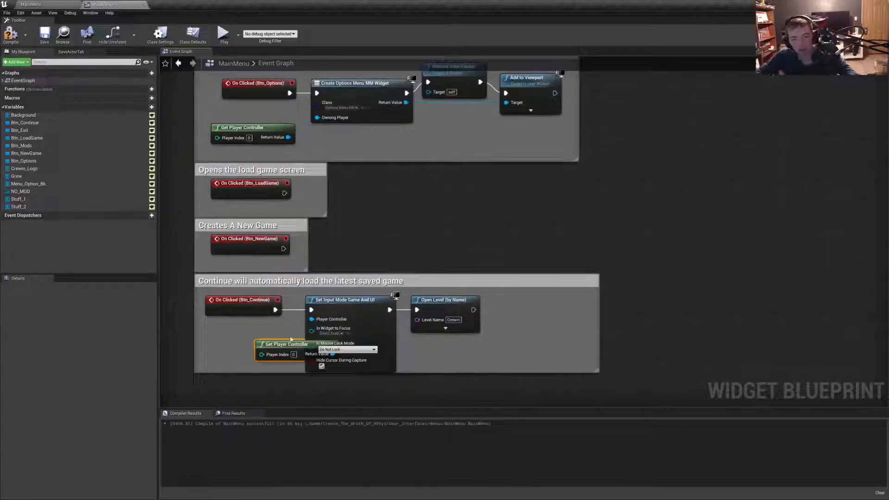
# - Place Get Player Controller below the Btn_Continue event and add a Set Show Mouse Cursor node targeting its return value
pyautogui.moveTo(257, 344); pyautogui.dragTo(206, 333)
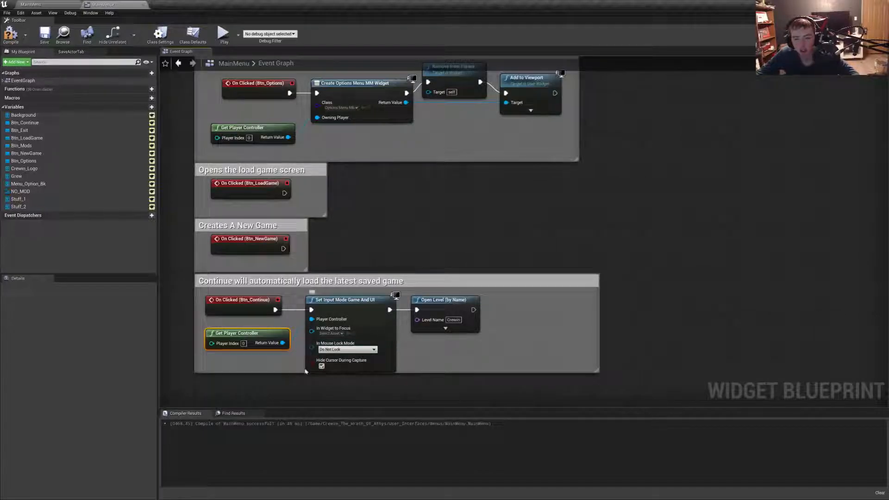
pyautogui.moveTo(282, 342); pyautogui.dragTo(420, 345)
pyautogui.write('dr')
pyautogui.press('BackSpace')
pyautogui.press('BackSpace')
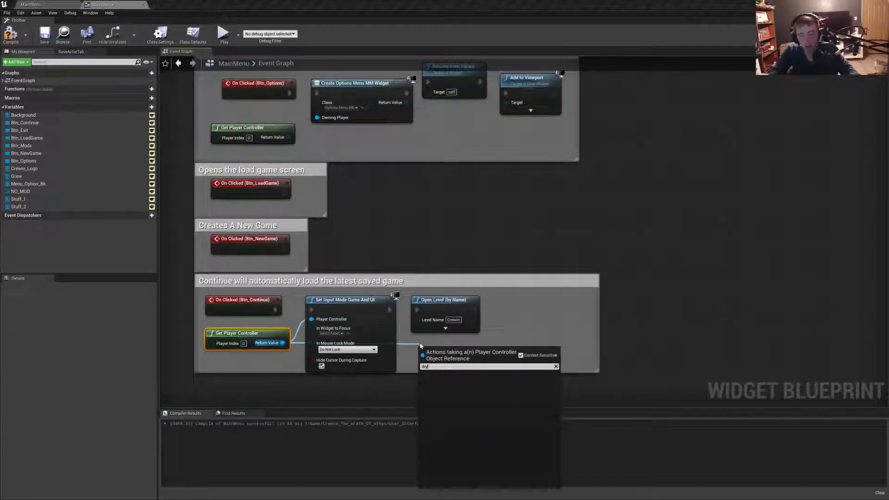
pyautogui.write('set')
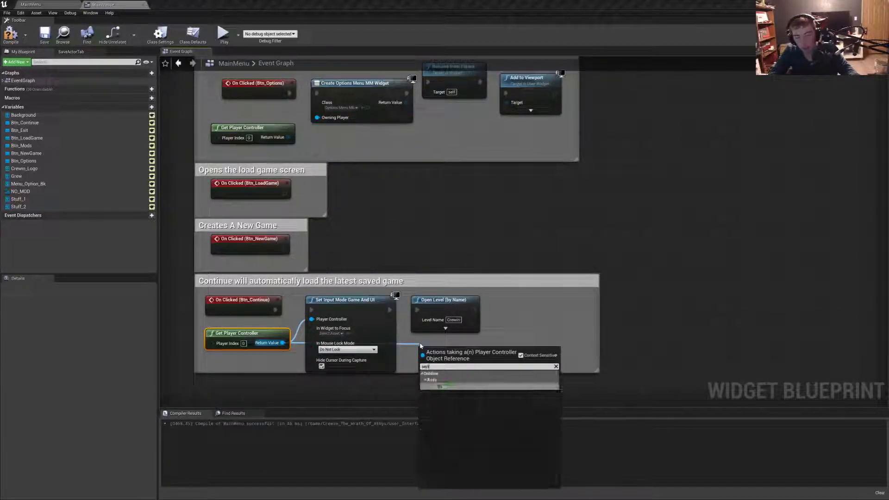
pyautogui.write(' hs')
pyautogui.press('BackSpace')
pyautogui.press('BackSpace')
pyautogui.write('show')
pyautogui.press('Return')
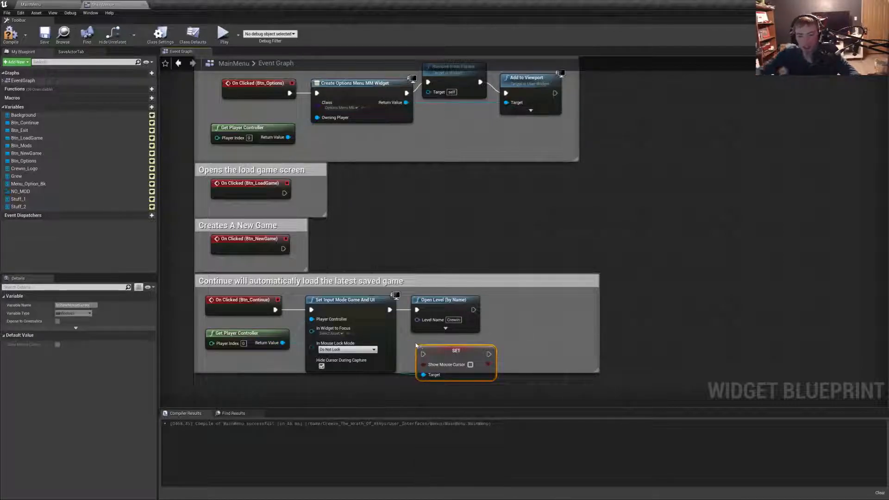
# - Shift the Open Level node away and wire the Show Mouse Cursor setter between the input mode node and Open Level
pyautogui.moveTo(448, 309); pyautogui.dragTo(543, 309)
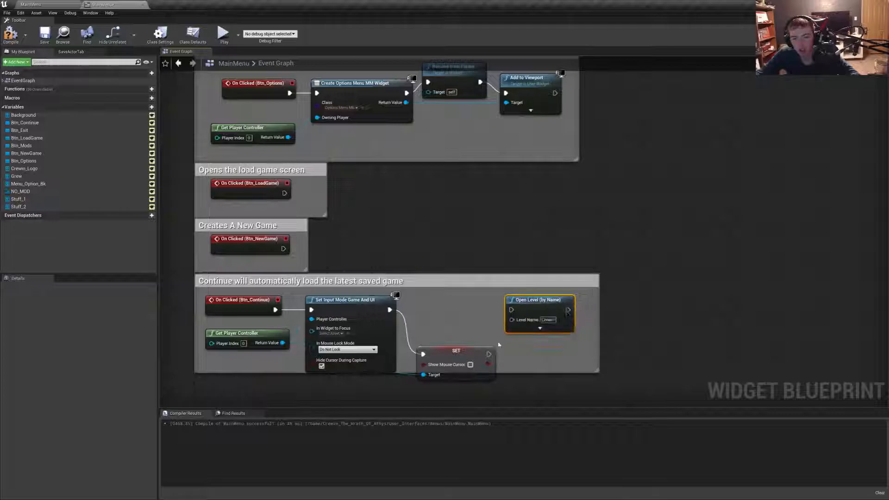
pyautogui.moveTo(489, 354); pyautogui.dragTo(474, 305)
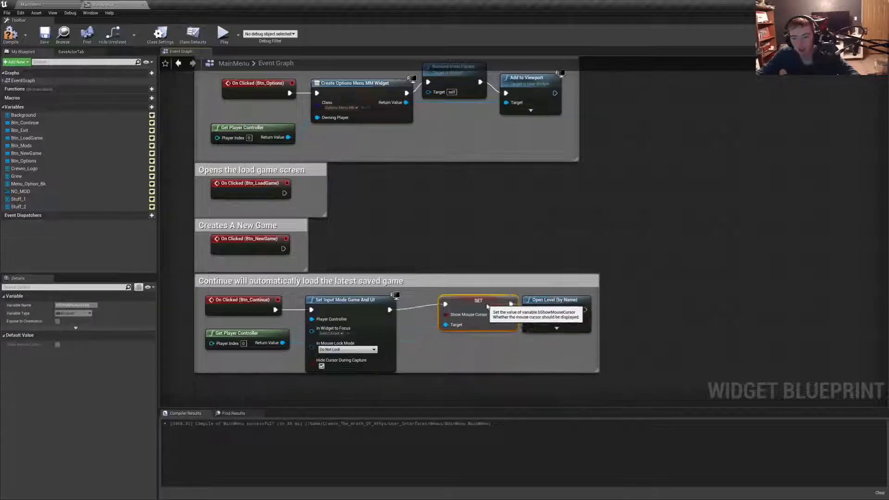
pyautogui.moveTo(352, 309); pyautogui.dragTo(378, 310)
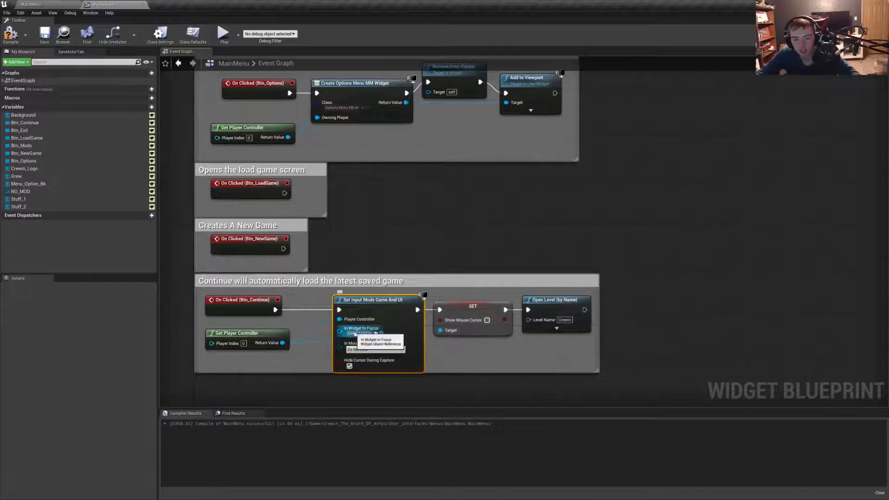
# - Replace Set Input Mode Game And UI with Set Input Mode Game Only, connect its player controller and execution pins, and tidy the node spacing
pyautogui.press('Delete')
pyautogui.moveTo(275, 310); pyautogui.dragTo(326, 321)
pyautogui.write('set ino')
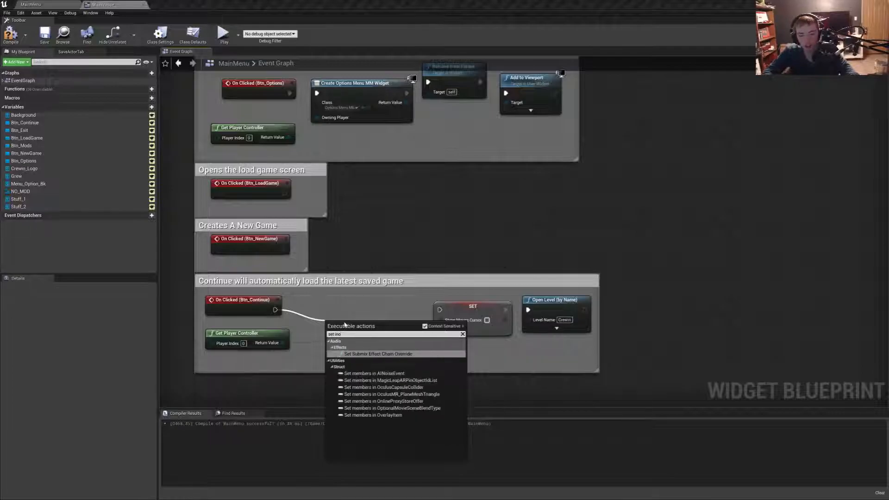
pyautogui.press('BackSpace')
pyautogui.write('put mode')
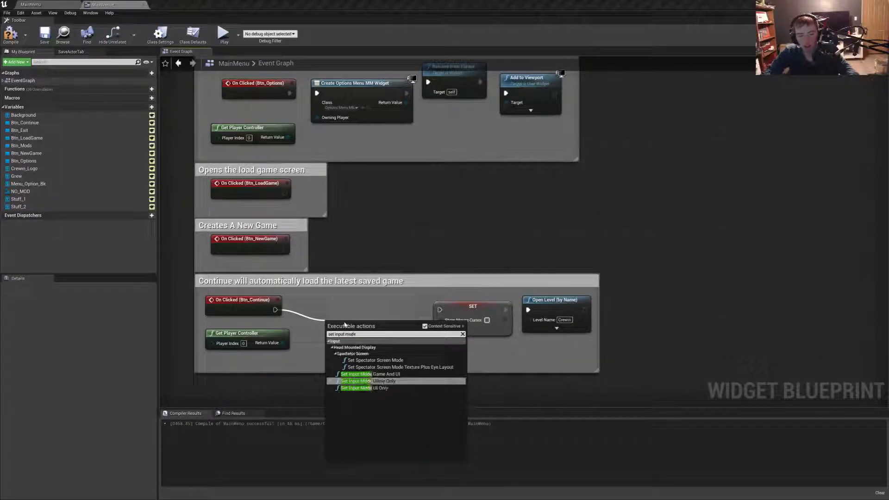
pyautogui.press('Return')
pyautogui.moveTo(283, 343); pyautogui.dragTo(334, 342)
pyautogui.moveTo(391, 334); pyautogui.dragTo(504, 304)
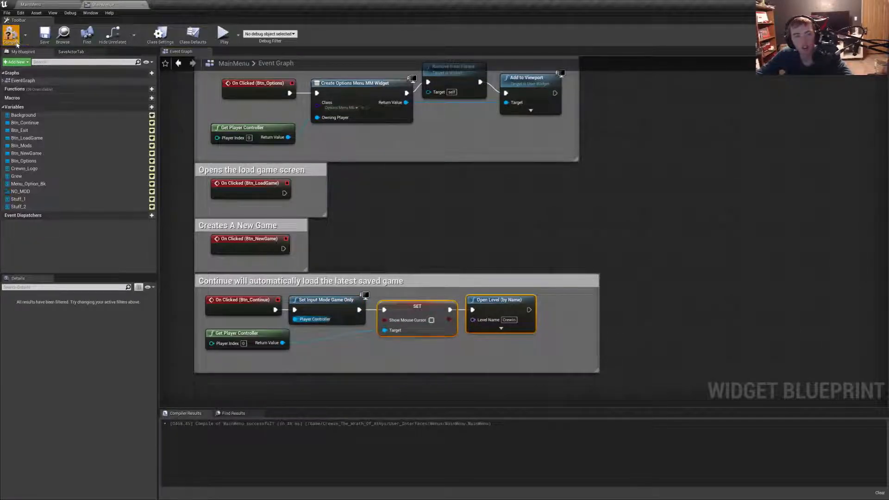
# - Play the MainMenu level in full-screen view, then open the Mods notice and dismiss it
pyautogui.click(30, 4)
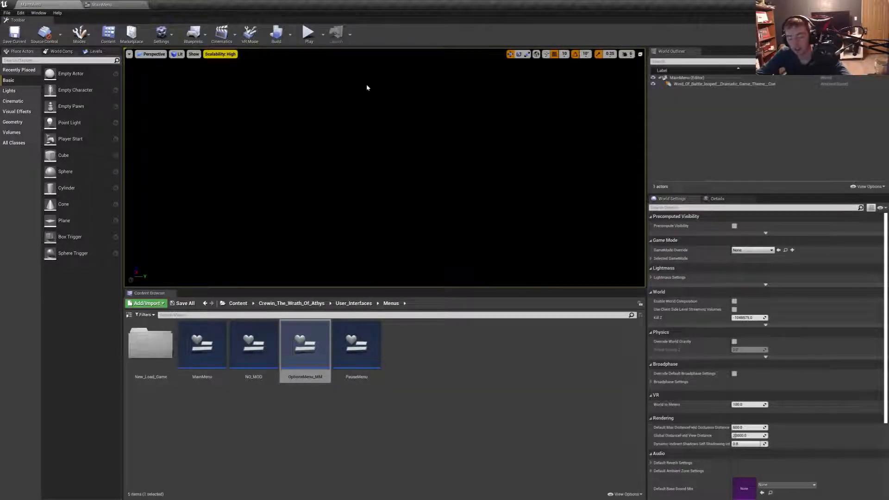
pyautogui.press('F11')
pyautogui.hotkey('alt', 'p')
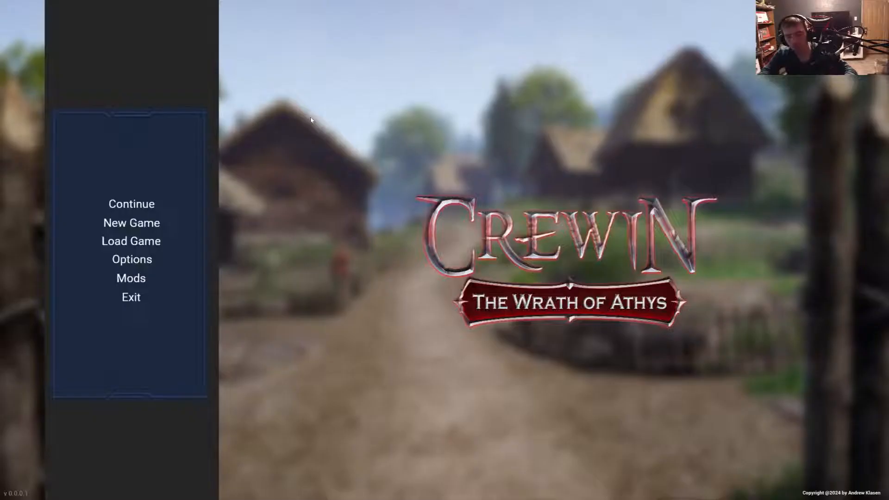
pyautogui.click(171, 278)
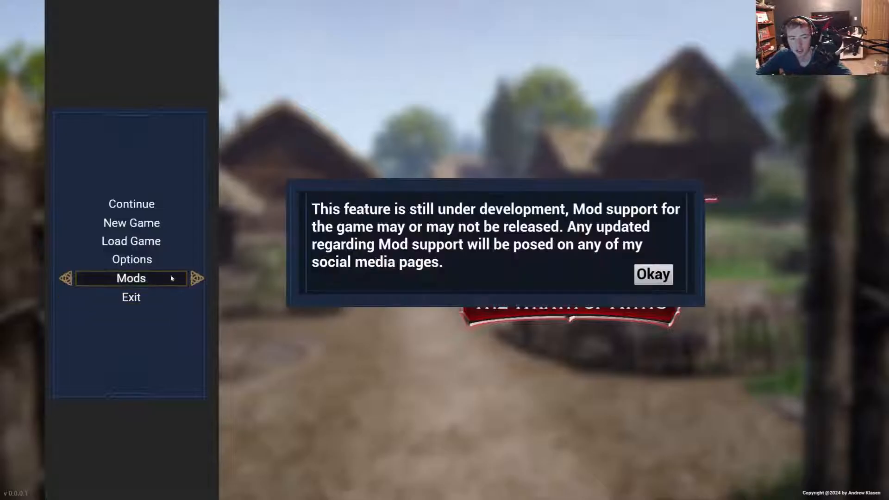
pyautogui.click(653, 274)
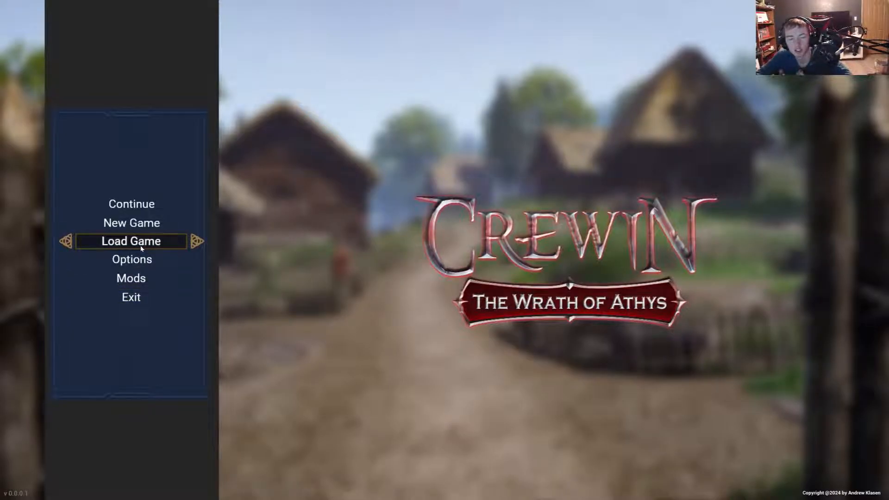
# - Test Continue from the main menu, walk the character forward in the loaded level, then end play and leave full-screen view
pyautogui.click(143, 209)
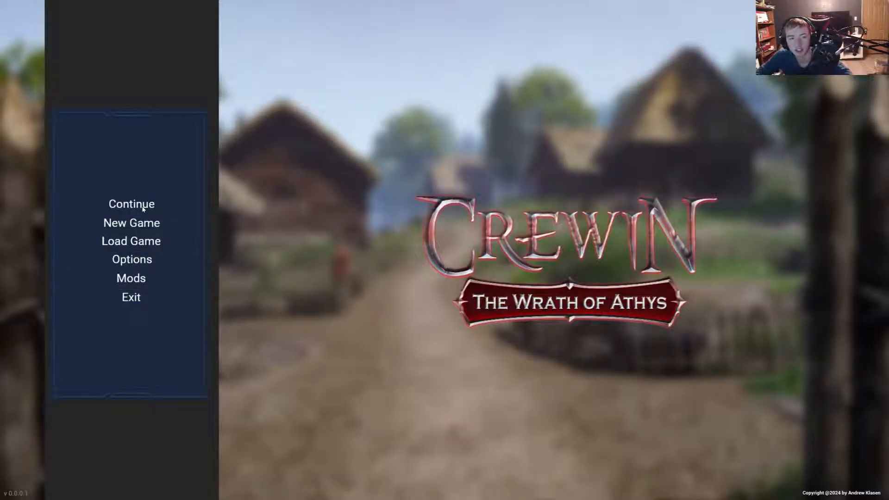
pyautogui.press('w')
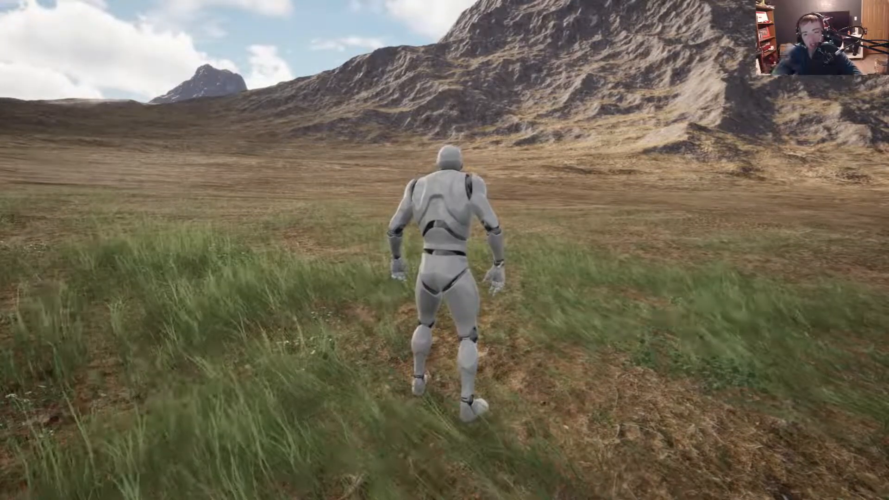
pyautogui.hotkey('shift', 'F1')
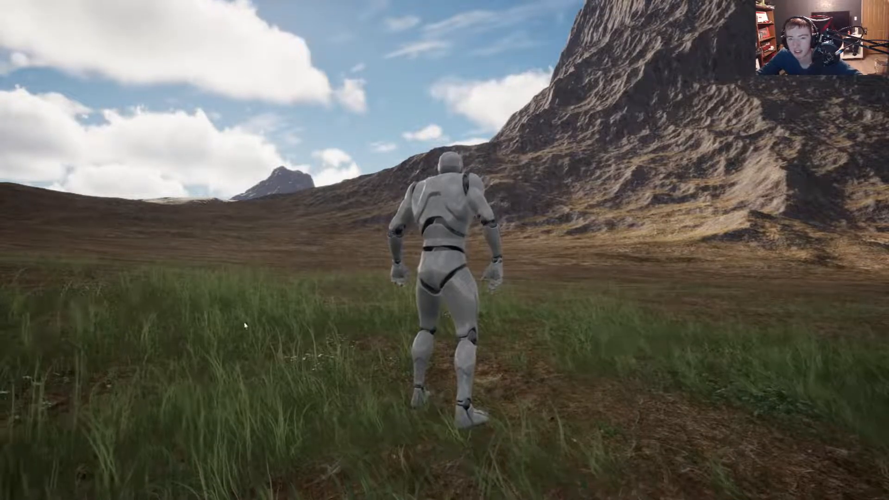
pyautogui.press('Escape')
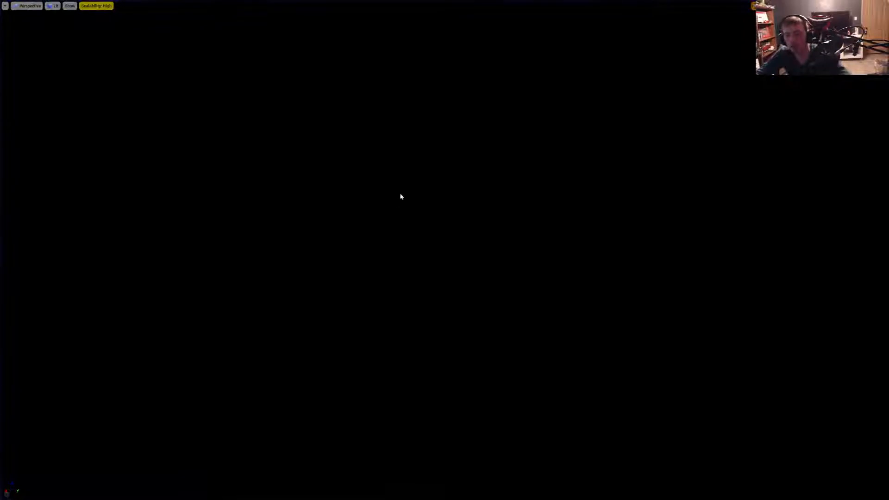
pyautogui.press('F11')
# - Close the MainMenu widget blueprint and open the PauseMenu widget from the Menus folder
pyautogui.click(122, 4)
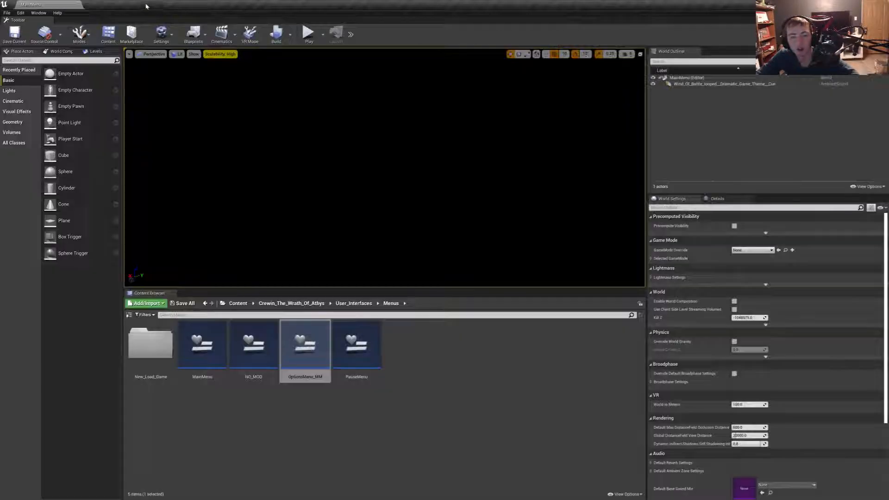
pyautogui.click(143, 5)
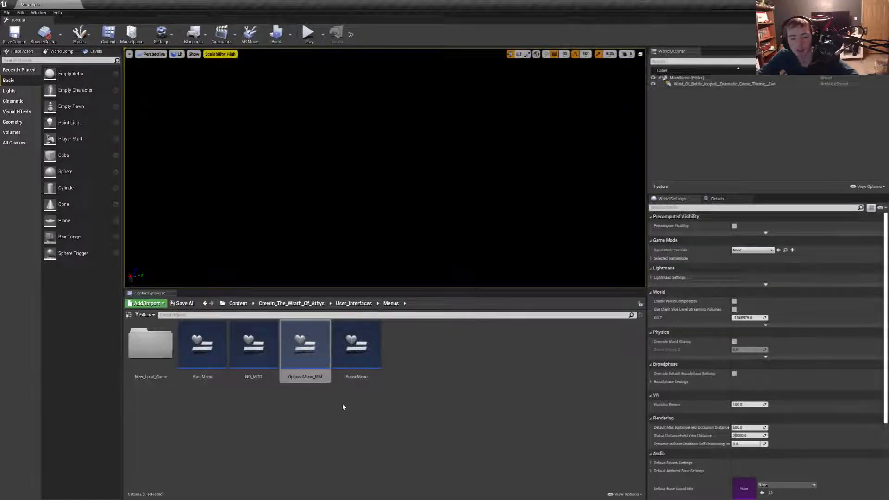
pyautogui.doubleClick(356, 347)
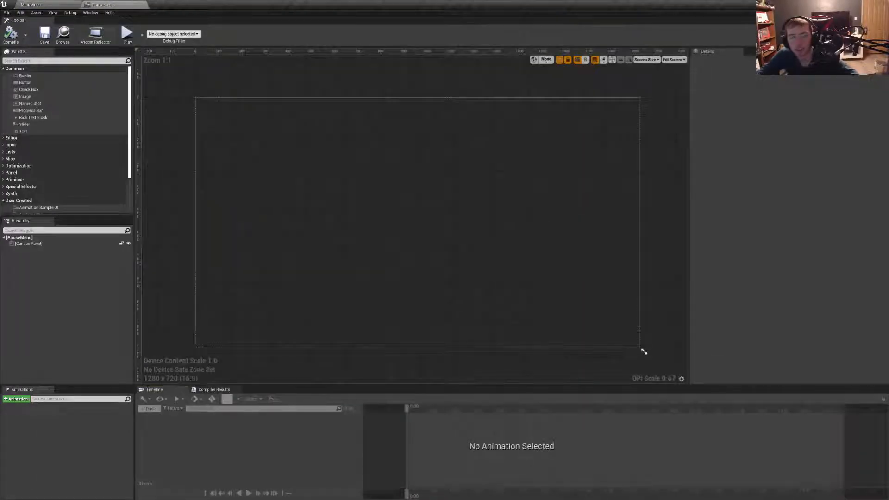
pyautogui.press('super')
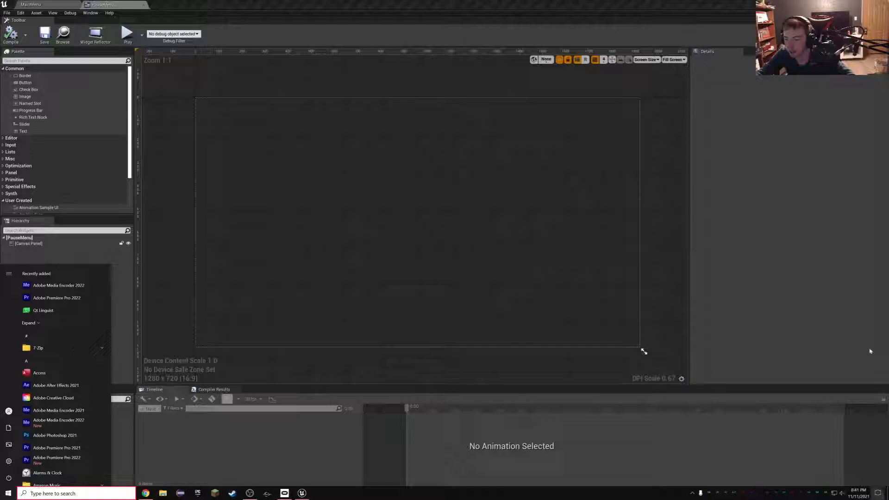
pyautogui.press('super+a')
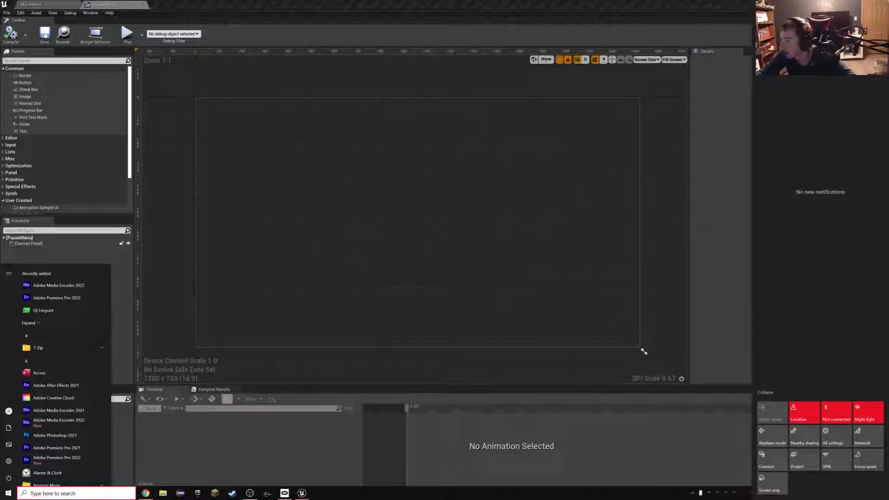
pyautogui.click(644, 352)
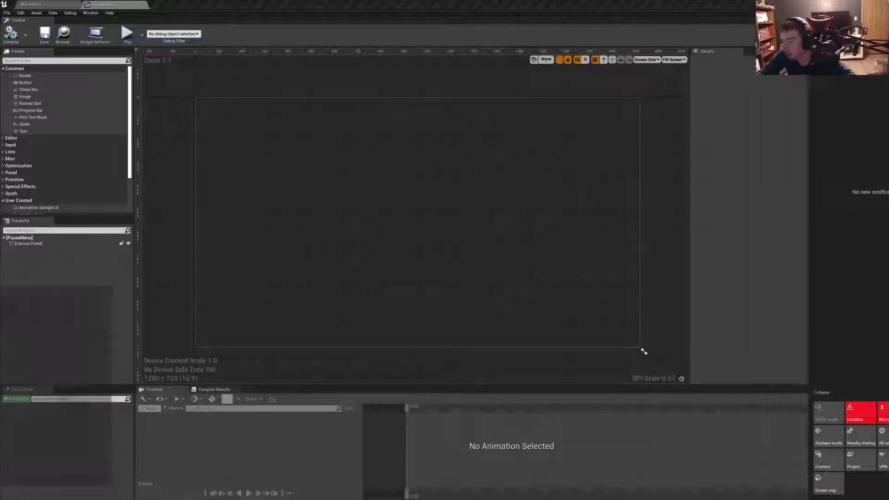